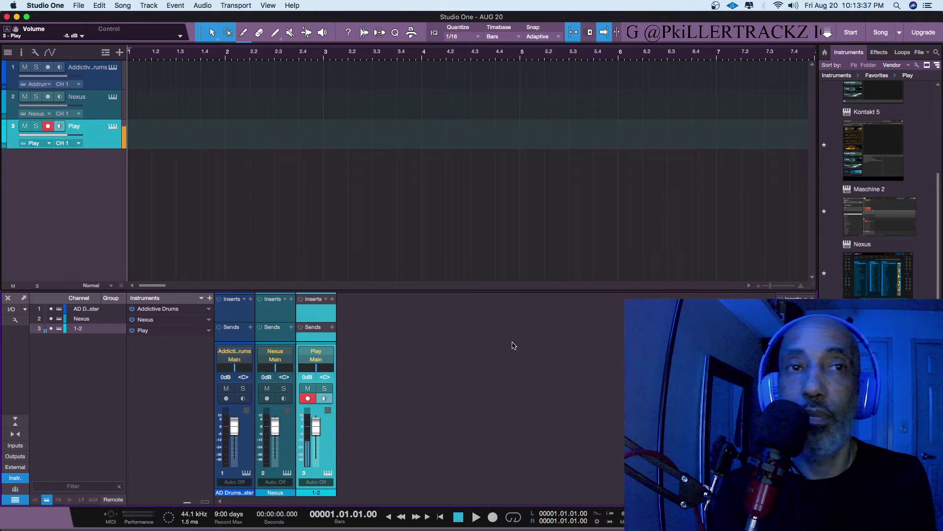
Open the Play track's instrument, run a short playback of the song from bar 1, and close the instrument window
click(112, 128)
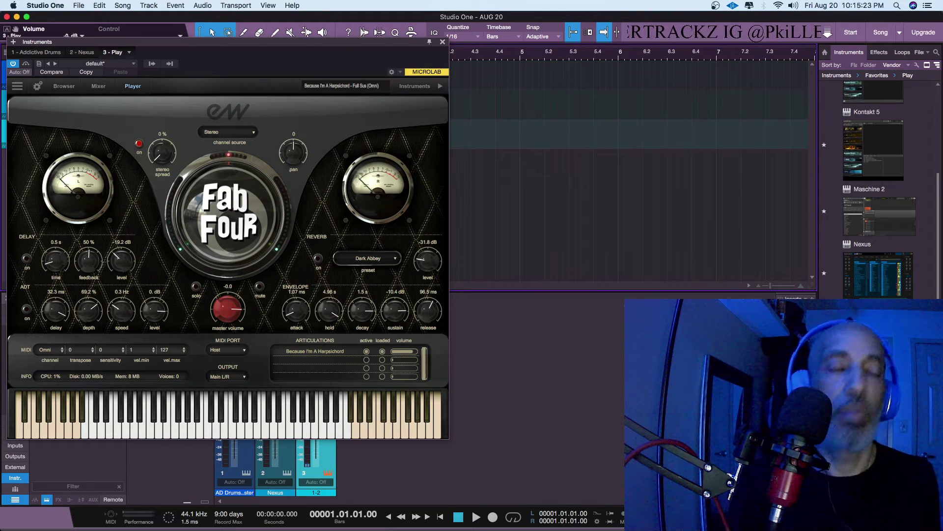
key(w)
key(e)
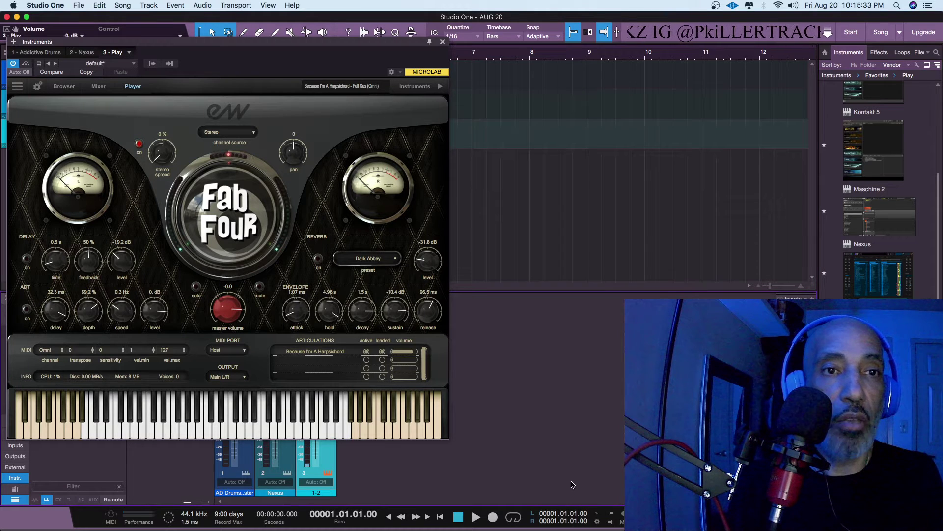
key(space)
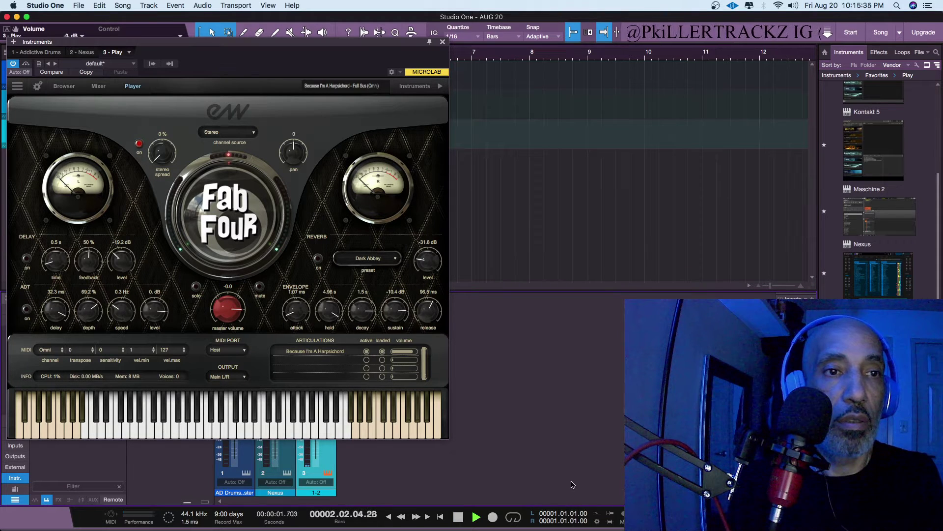
key(space)
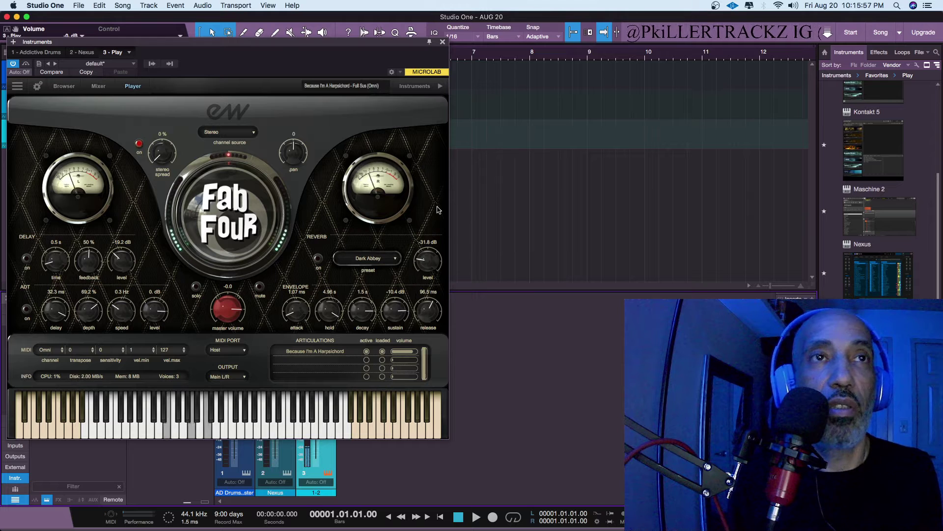
click(443, 43)
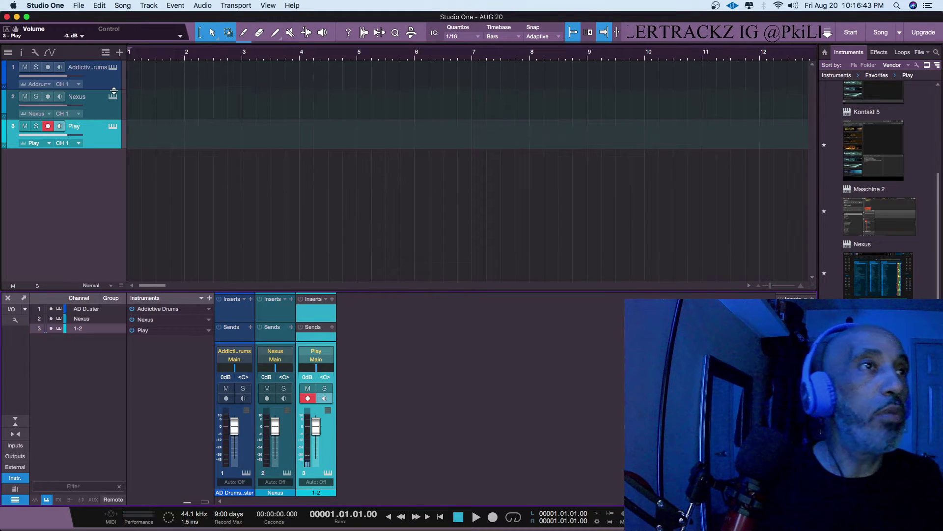
Create an empty instrument part on the Addictive Drums track spanning bar 1 to bar 5, with its plug-in window closed
click(112, 67)
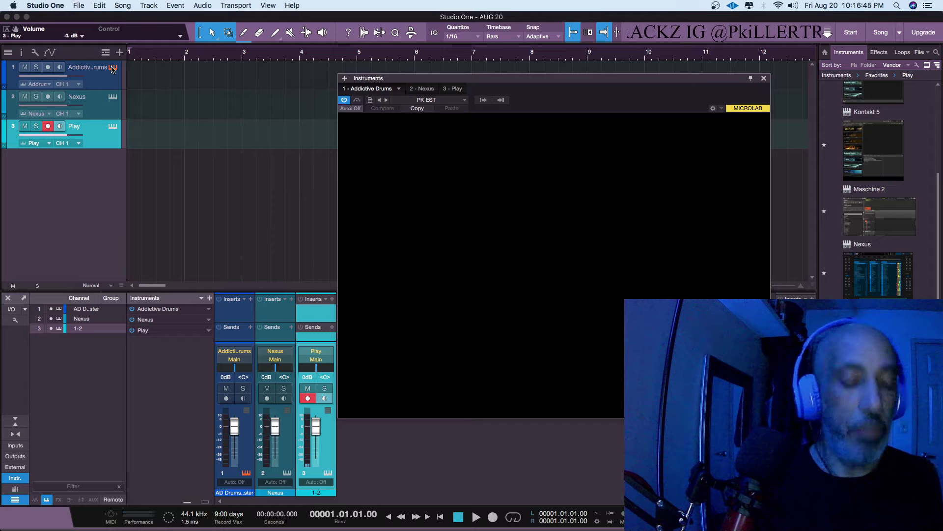
click(98, 74)
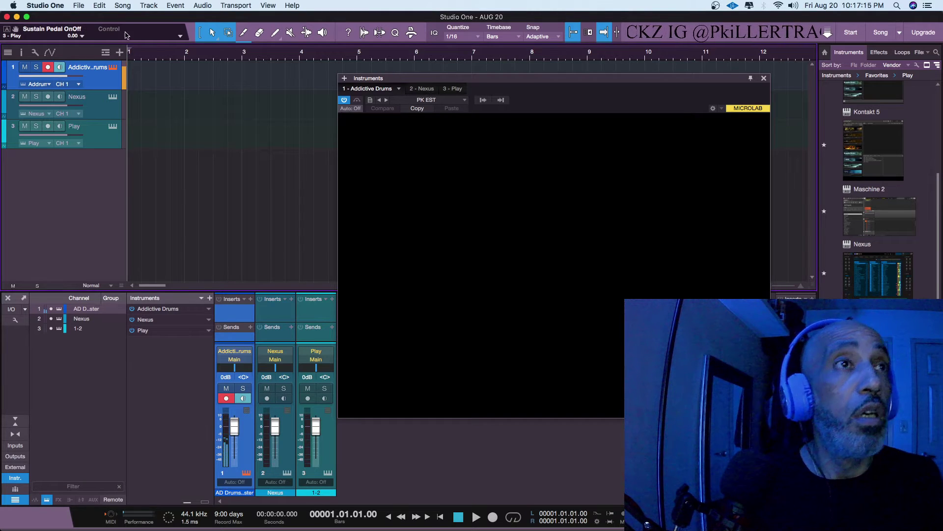
double_click(139, 81)
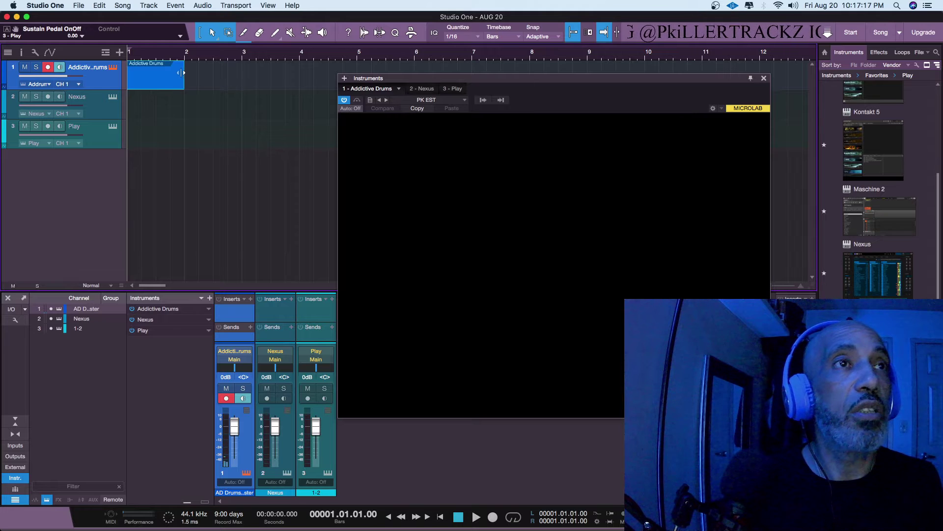
drag(181, 73, 356, 74)
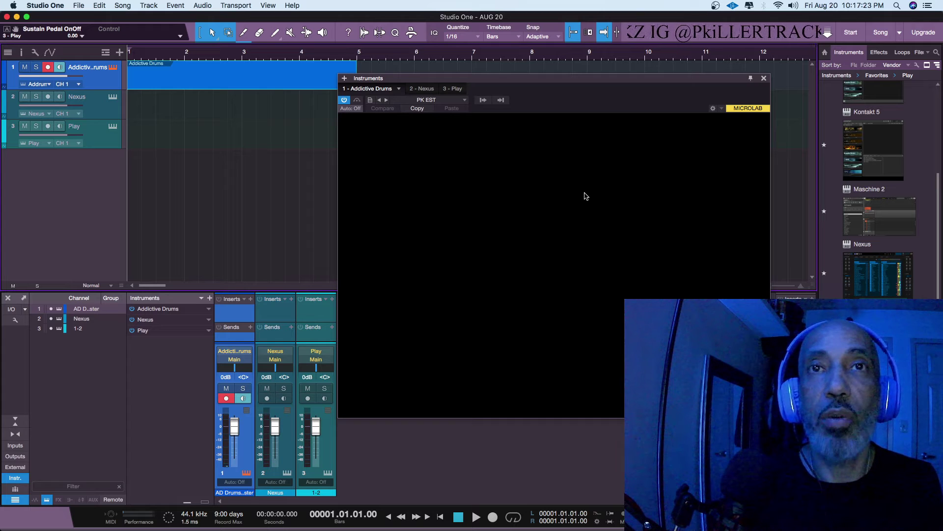
click(763, 79)
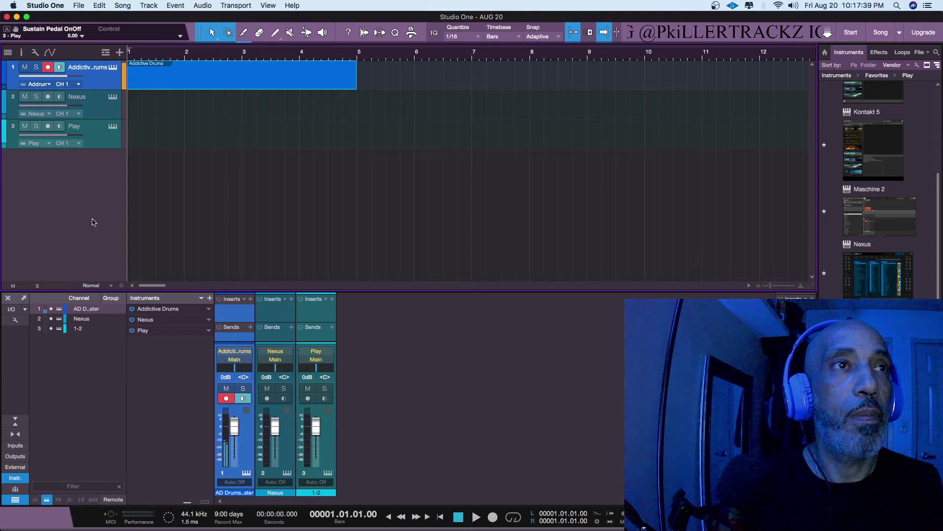
Open the Addictive Drums part in an enlarged piano-roll editor with the quantize settings shown
double_click(195, 80)
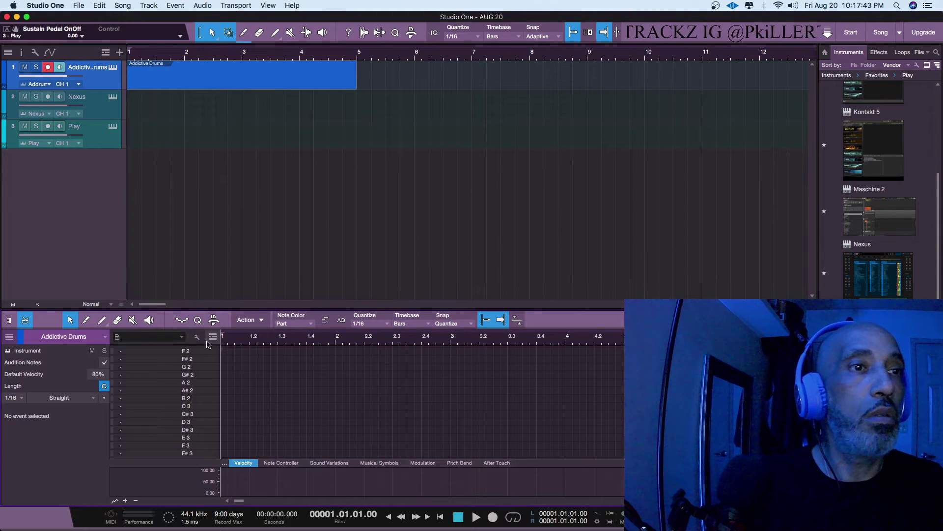
click(9, 320)
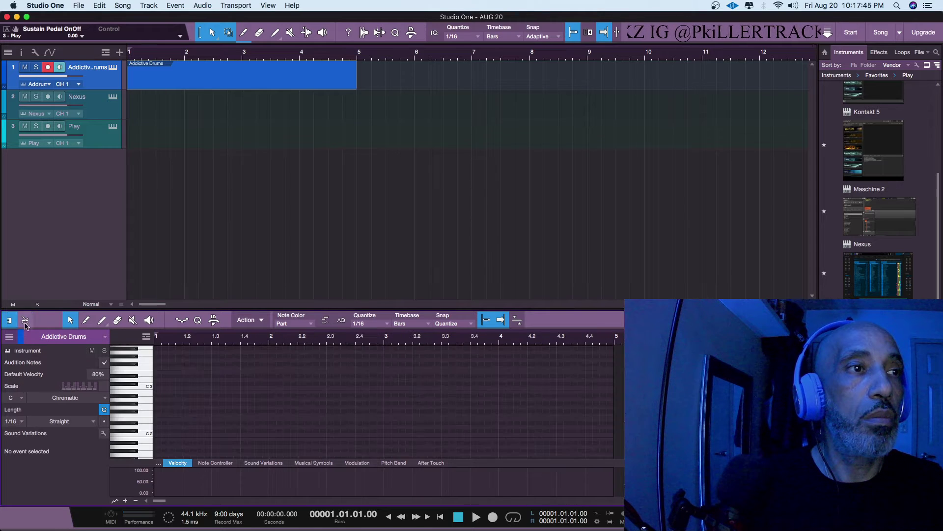
drag(225, 308, 207, 96)
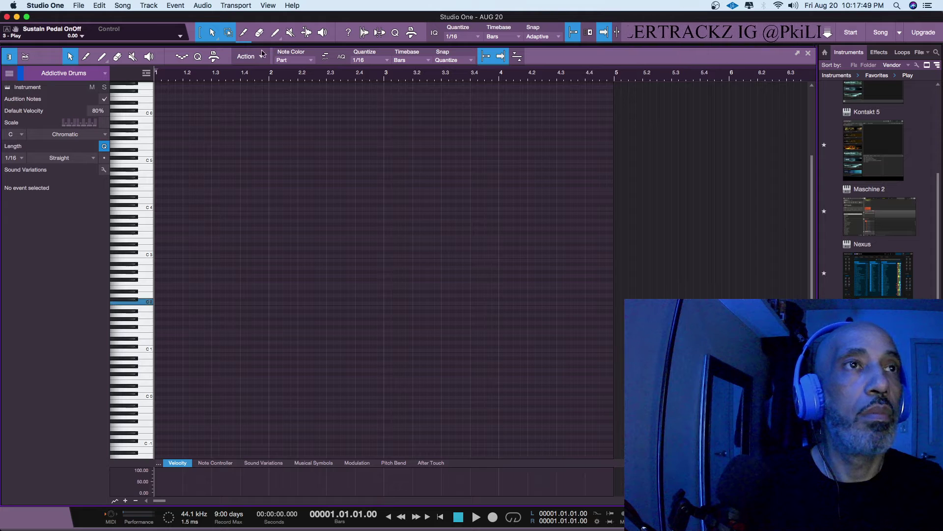
click(199, 57)
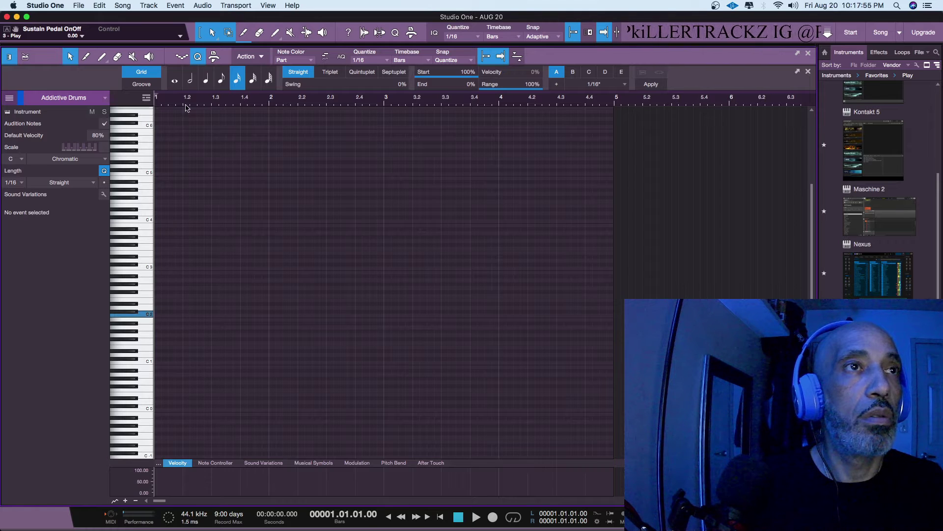
Try C2 notes in bars 1 and 2 at whole-note and half-note lengths, using quantize values 1/1 and 1/2
click(175, 81)
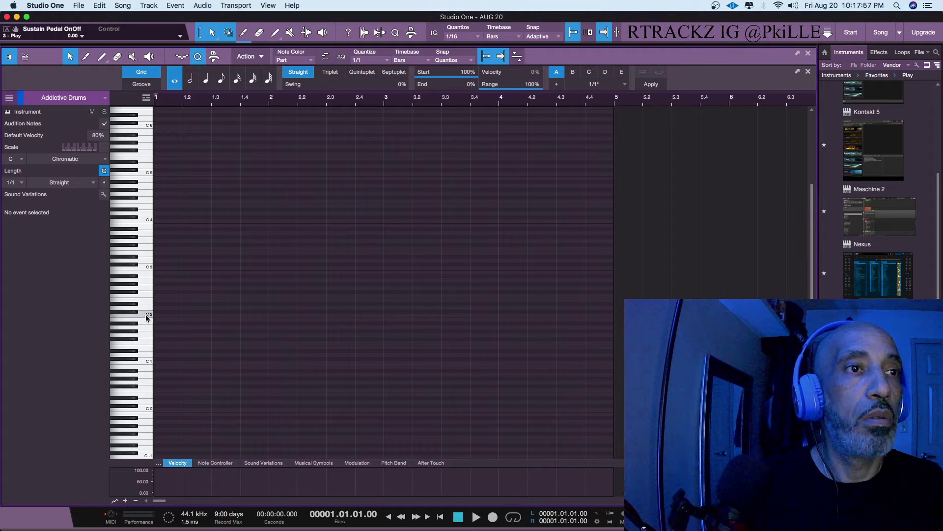
double_click(158, 317)
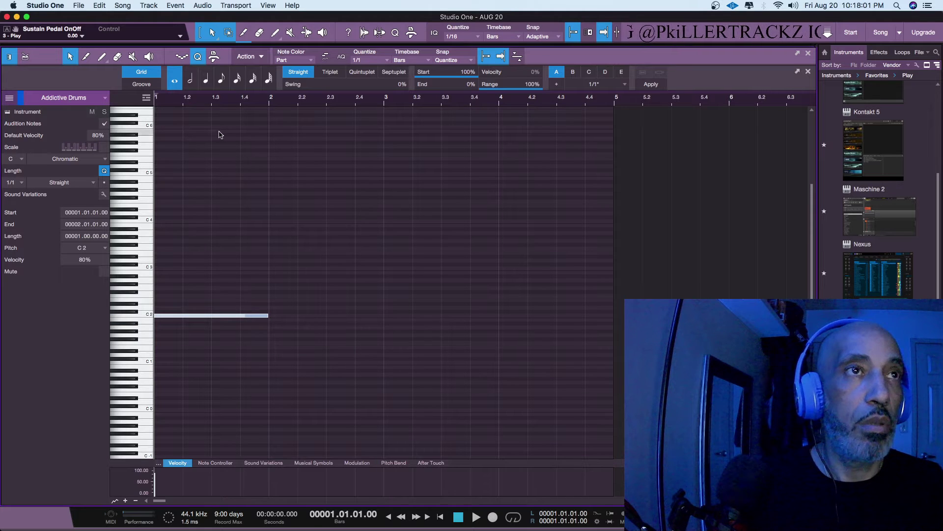
click(190, 79)
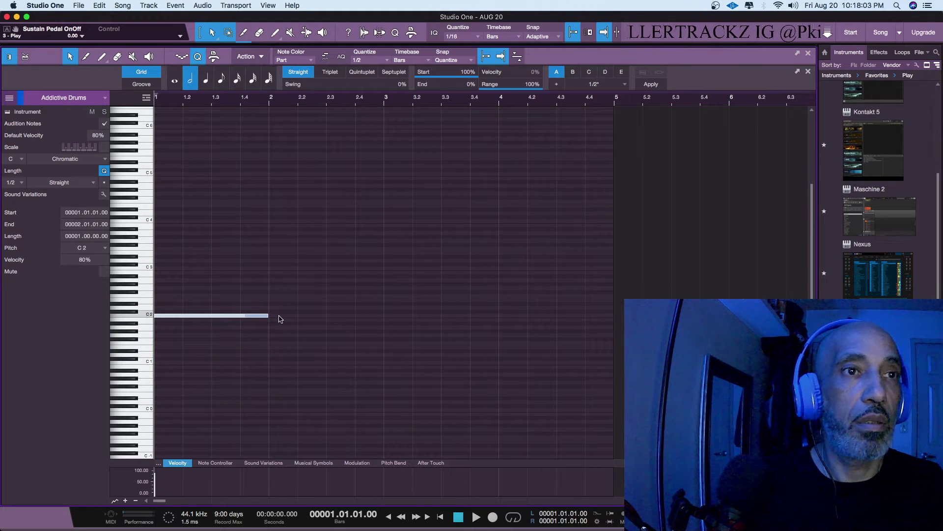
double_click(273, 319)
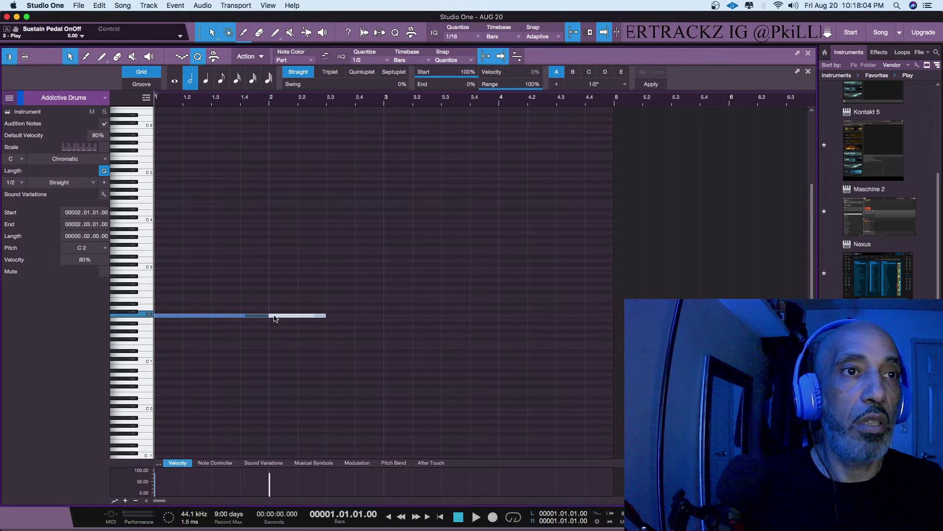
double_click(209, 317)
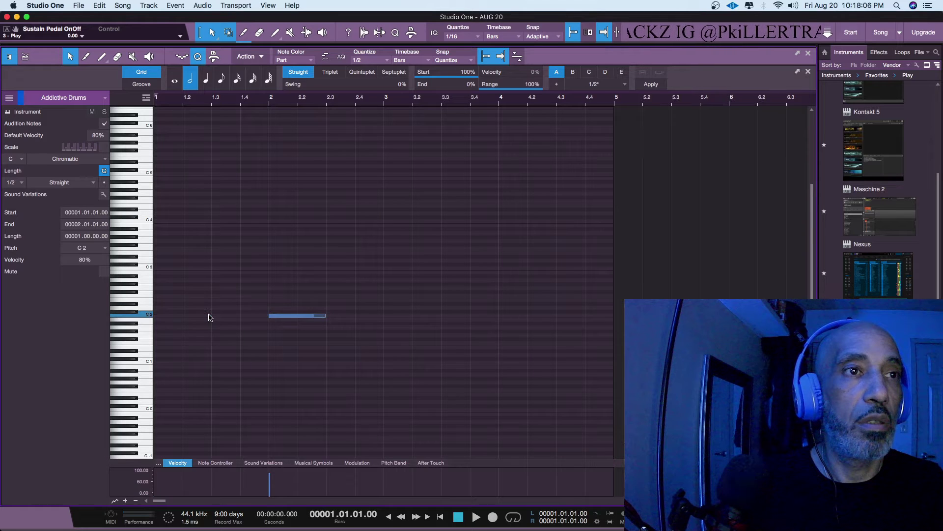
double_click(156, 317)
double_click(212, 316)
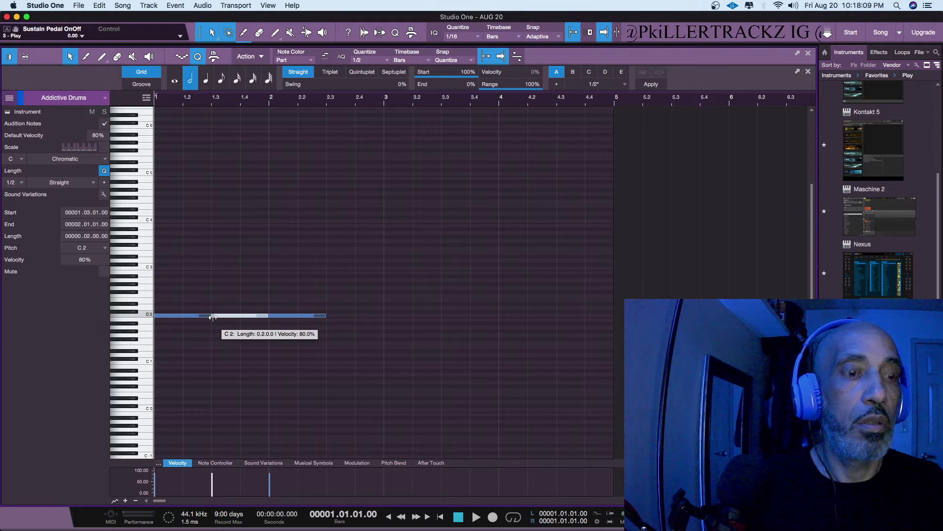
key(space)
key(space)
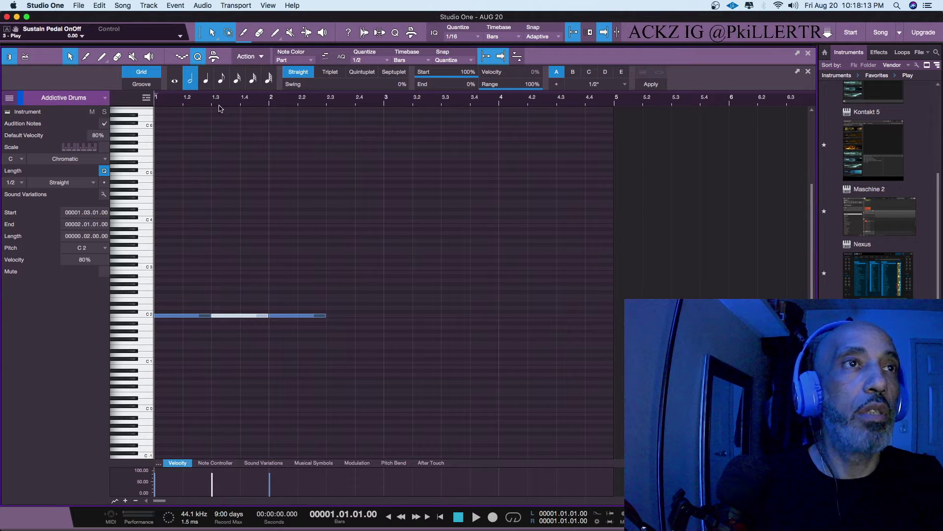
Set quantize to 1/4 and replace the half notes with a single C2 quarter note at the start of bar 1
click(206, 79)
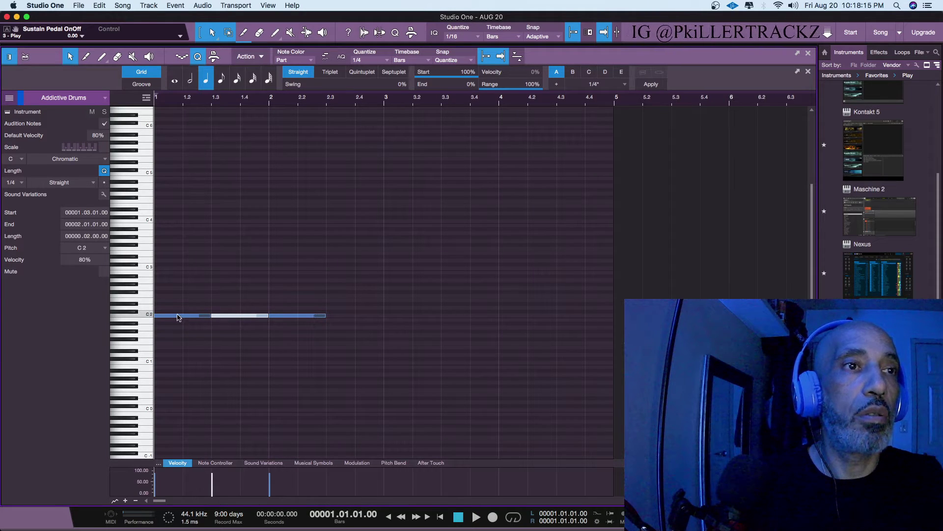
double_click(167, 316)
double_click(157, 316)
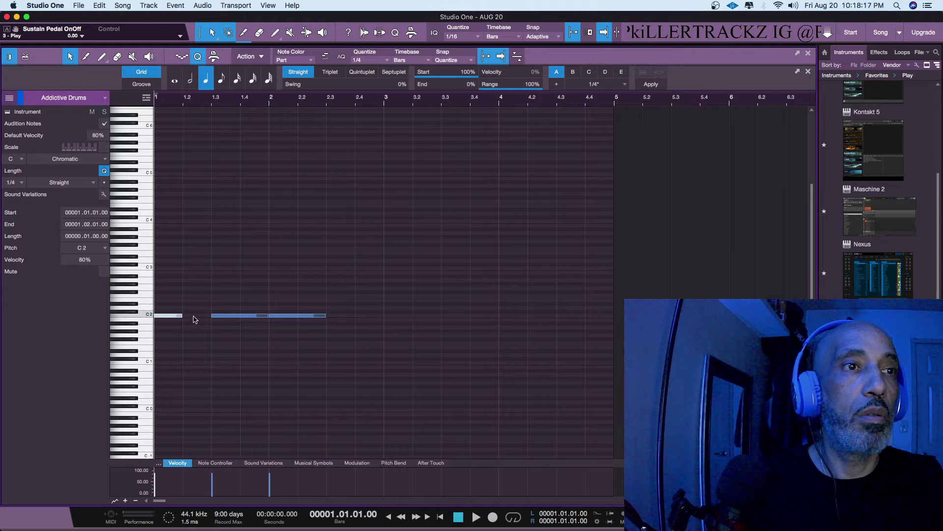
drag(298, 302, 243, 334)
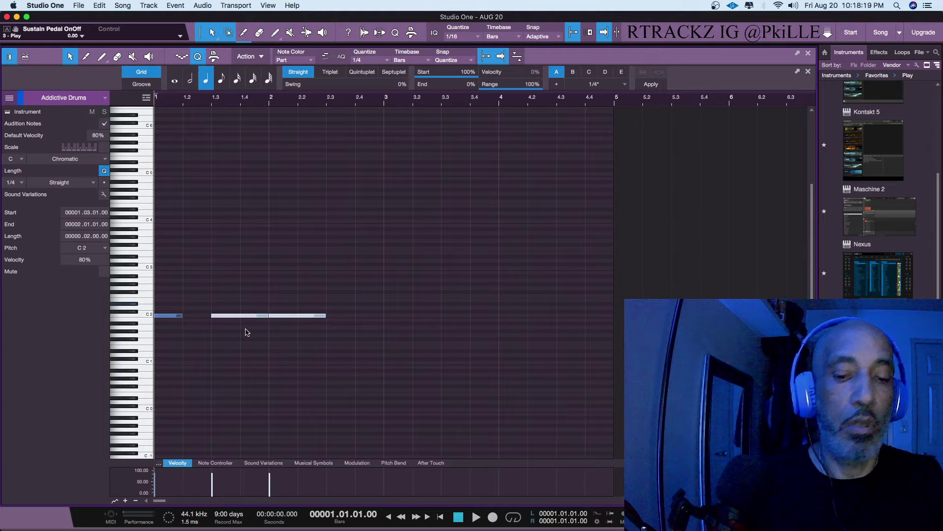
key(Delete)
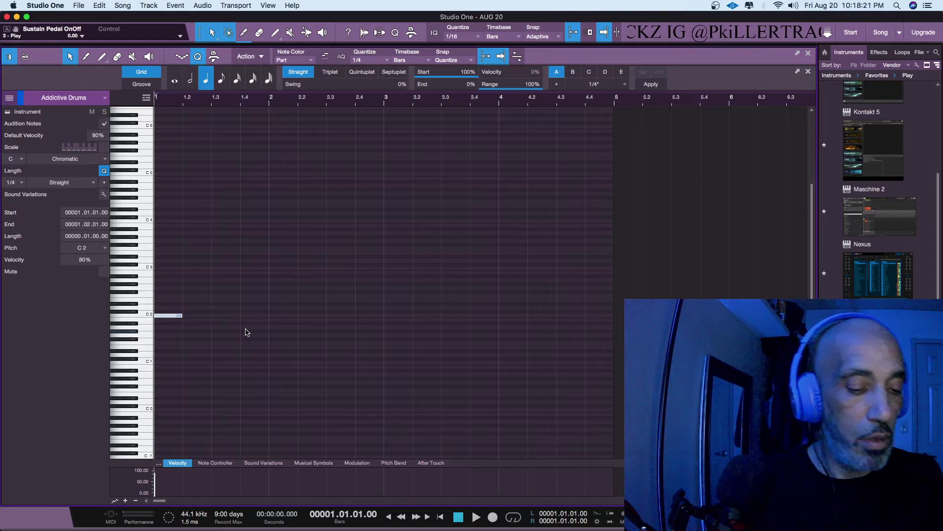
Duplicate the C2 quarter note repeatedly until every beat through the end of bar 4 is filled
key(d)
key(d)
key(d)
key(d)
key(d)
key(d)
key(d)
key(d)
key(d)
key(d)
key(d)
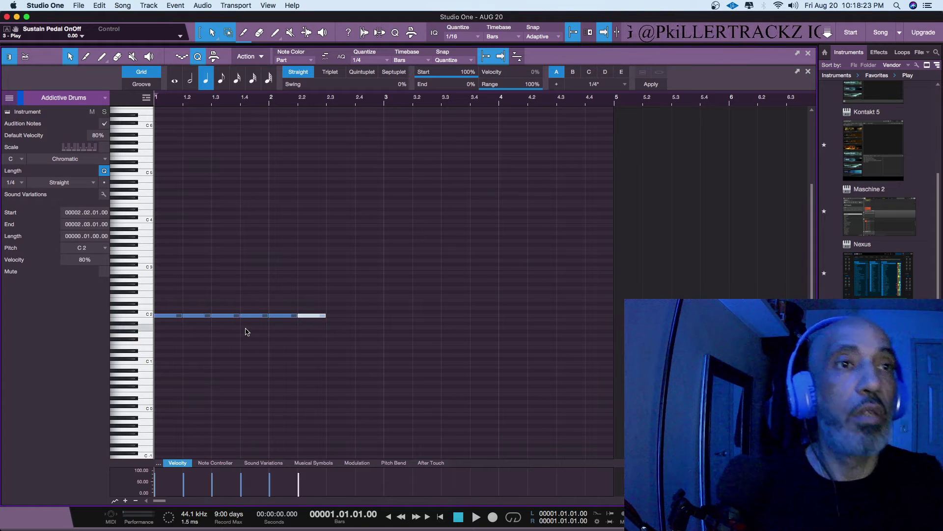
key(d)
key(d)
key(d)
key(d)
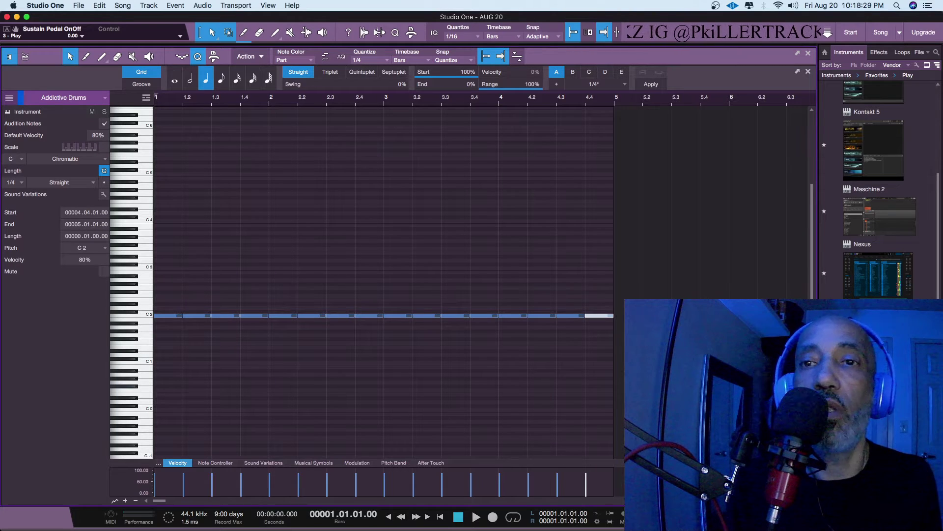
Hide the browser and the note editor, and open the Nexus instrument on track 2
key(F5)
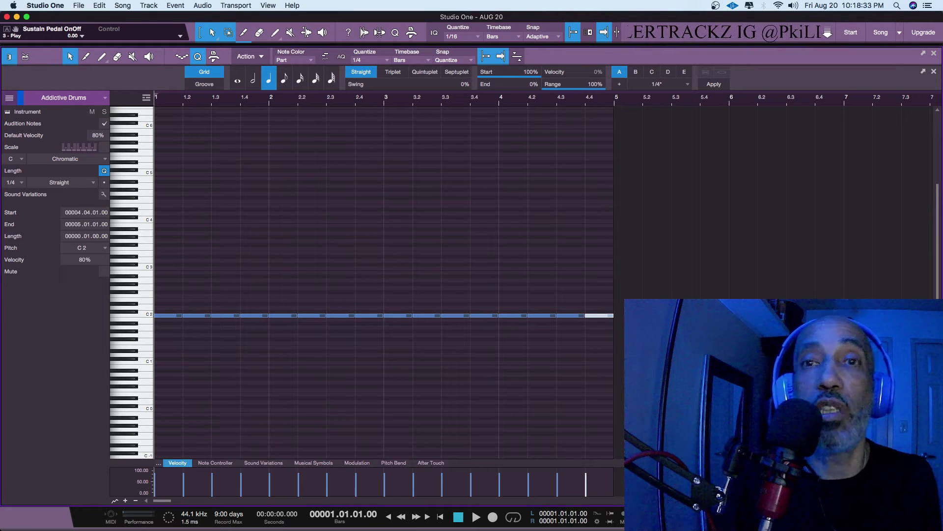
key(F2)
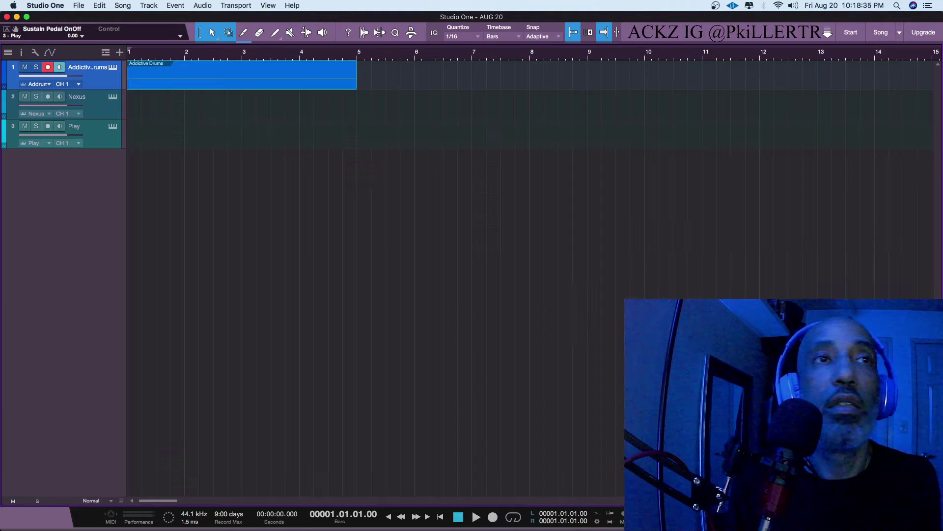
click(105, 108)
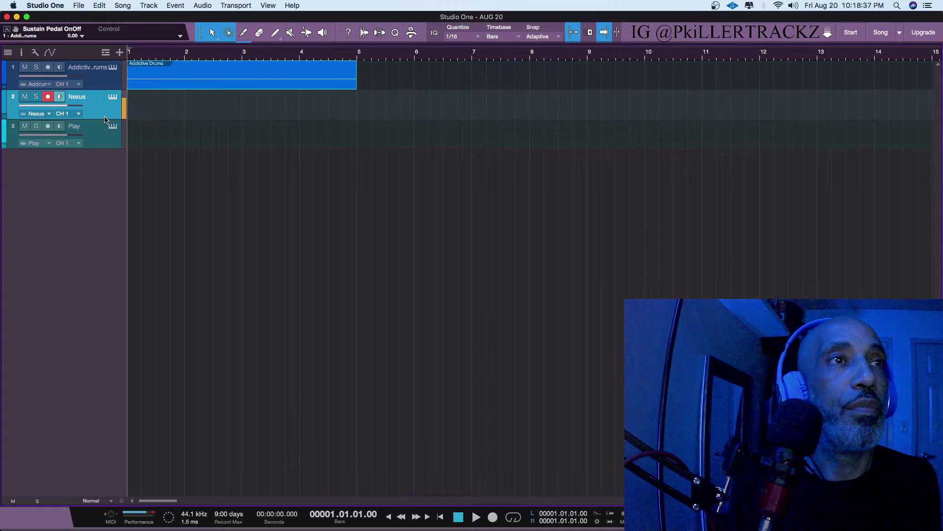
click(112, 98)
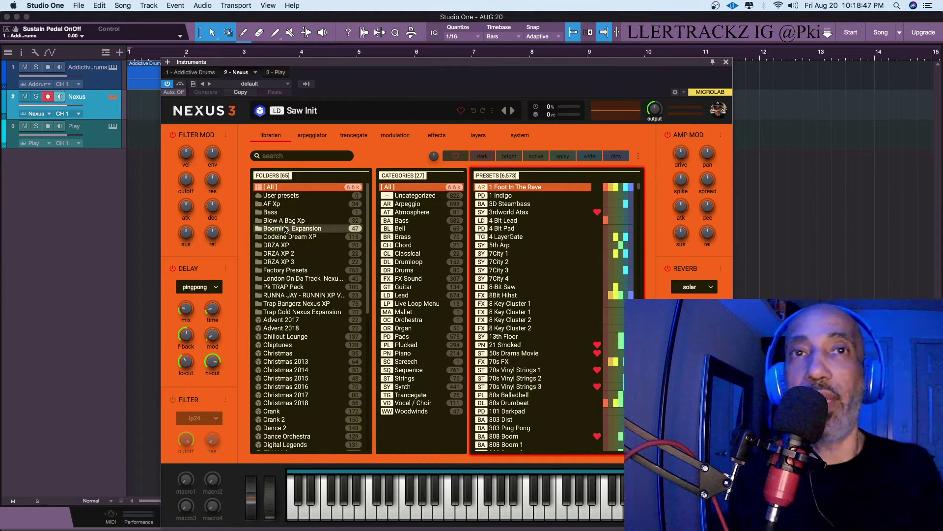
Filter the Nexus presets to the Bell category and audition Bellorama and Big Ben
click(417, 228)
click(501, 195)
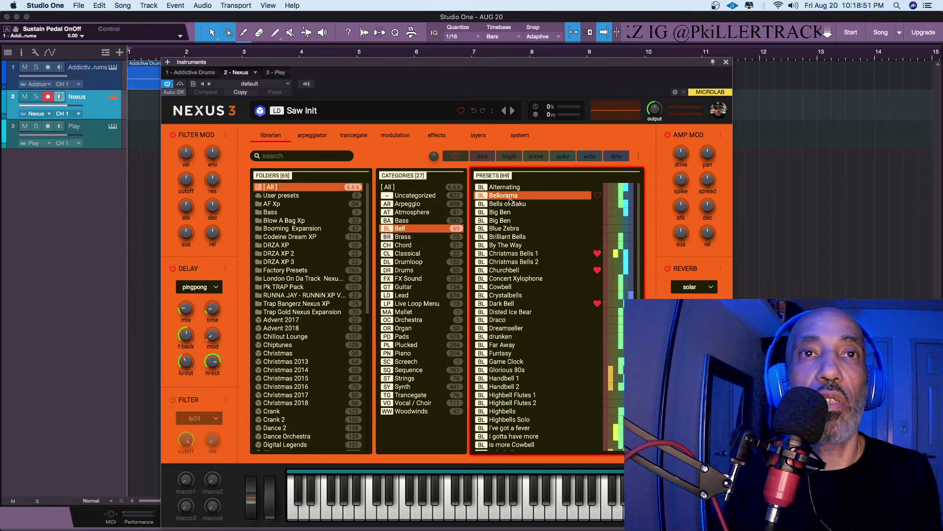
click(513, 211)
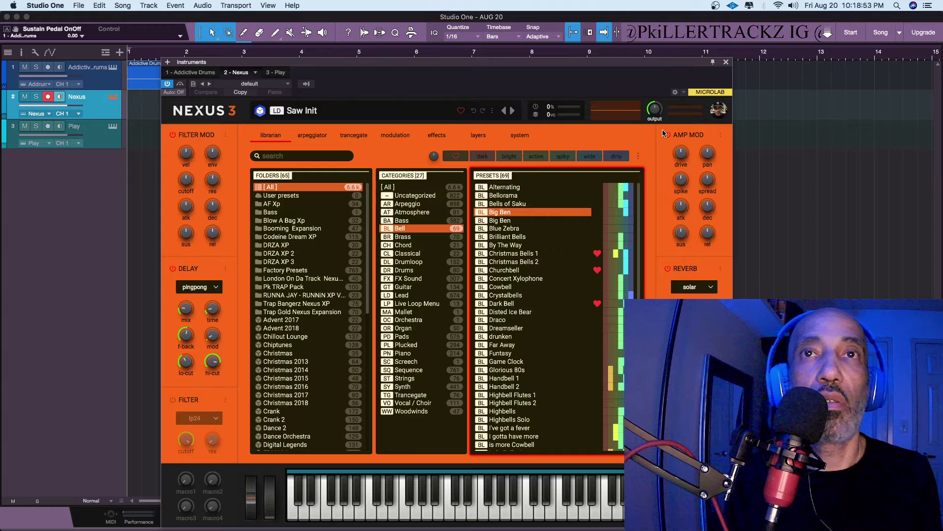
click(654, 111)
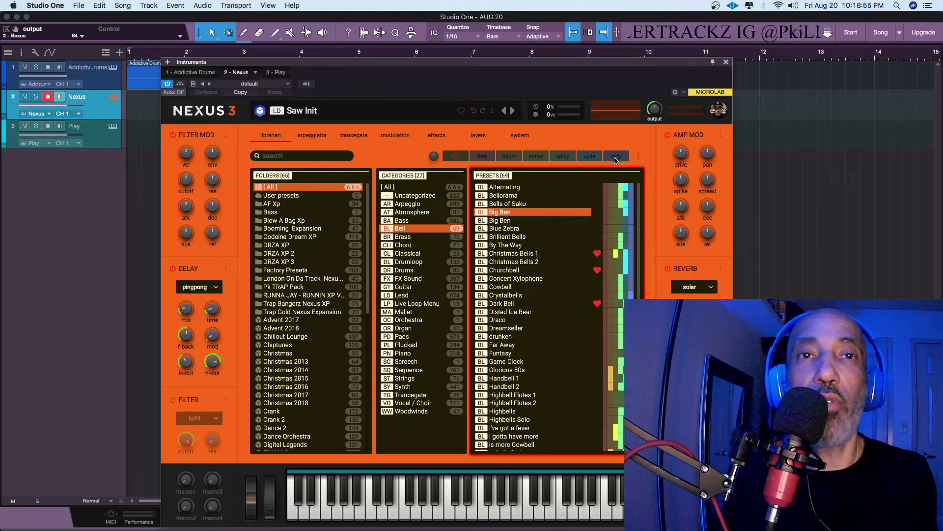
Audition bell presets further down the list, from Christmas Bells 1 through Dreamseller to drunken
click(512, 255)
click(514, 263)
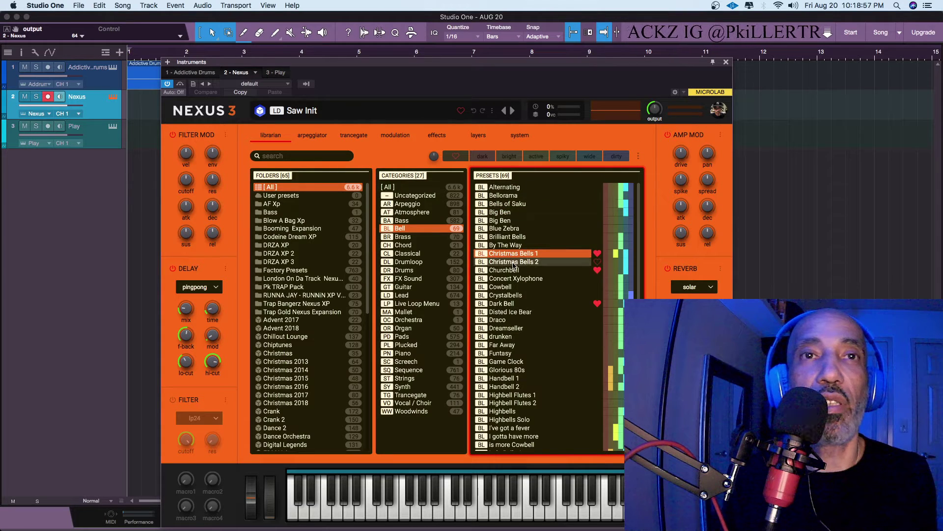
click(519, 295)
click(517, 311)
click(516, 328)
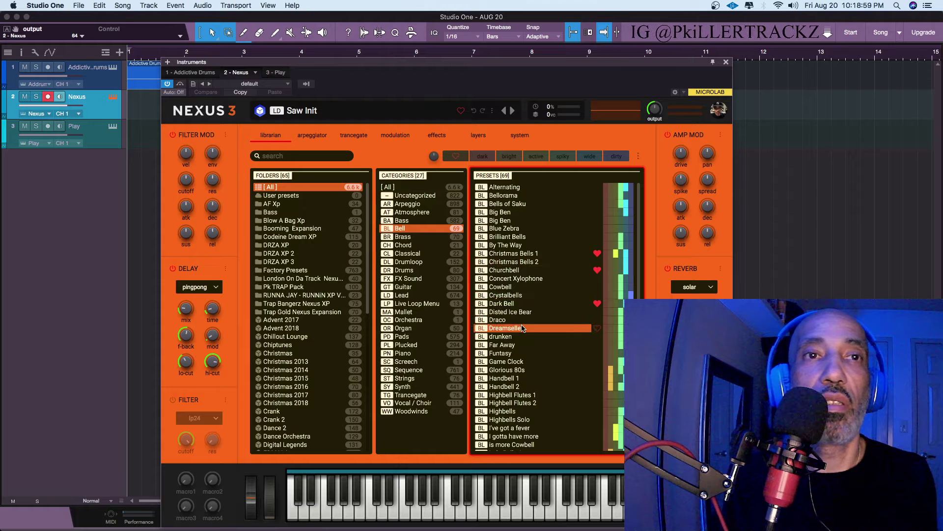
click(516, 336)
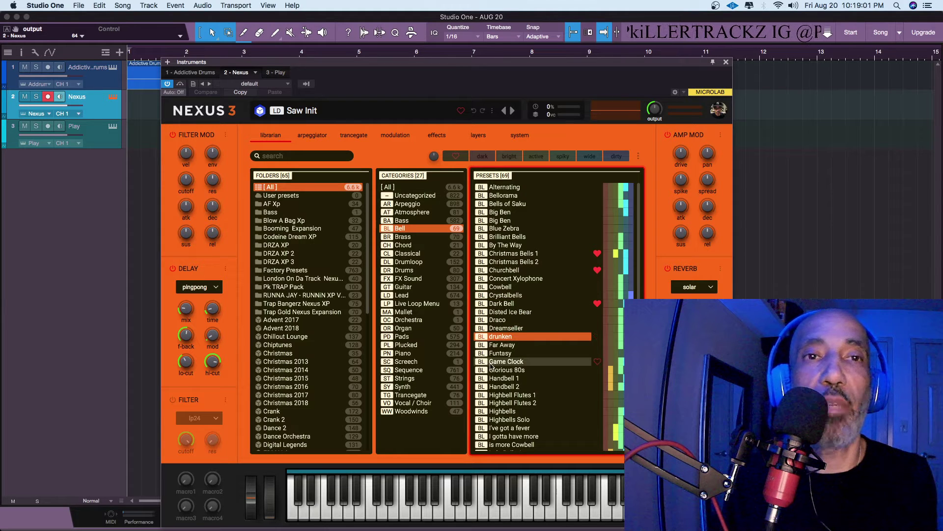
Audition more bell presets, including Game Clock, Killing Ghosts and Musicbox 1
click(538, 363)
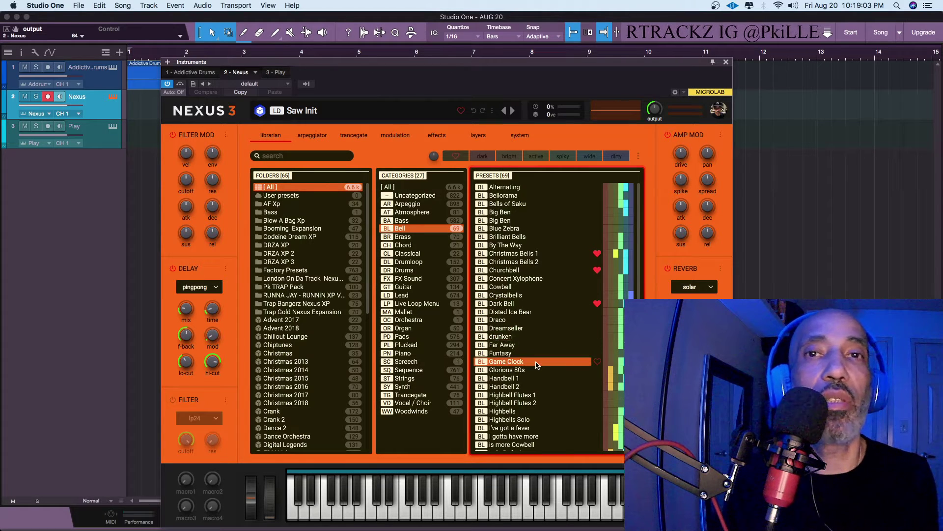
scroll(537, 365, down, 4)
click(537, 366)
scroll(537, 366, down, 3)
click(537, 360)
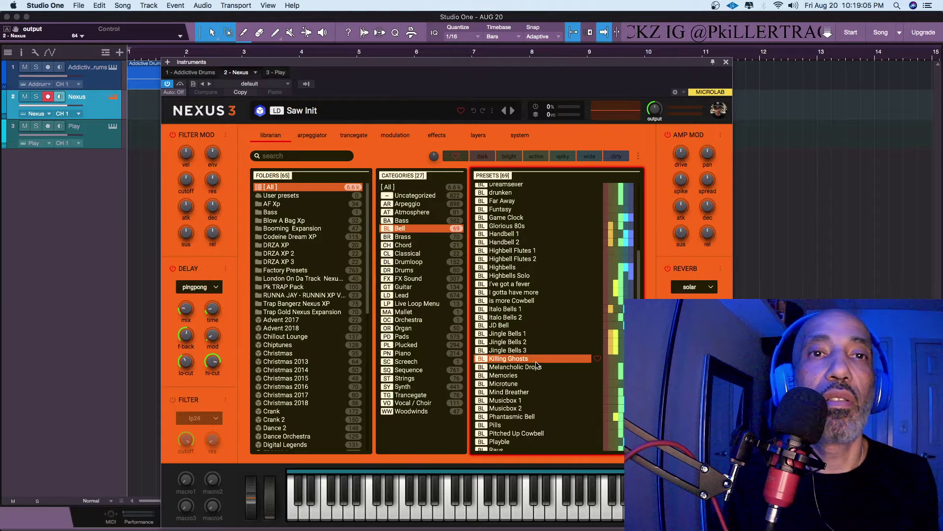
click(506, 400)
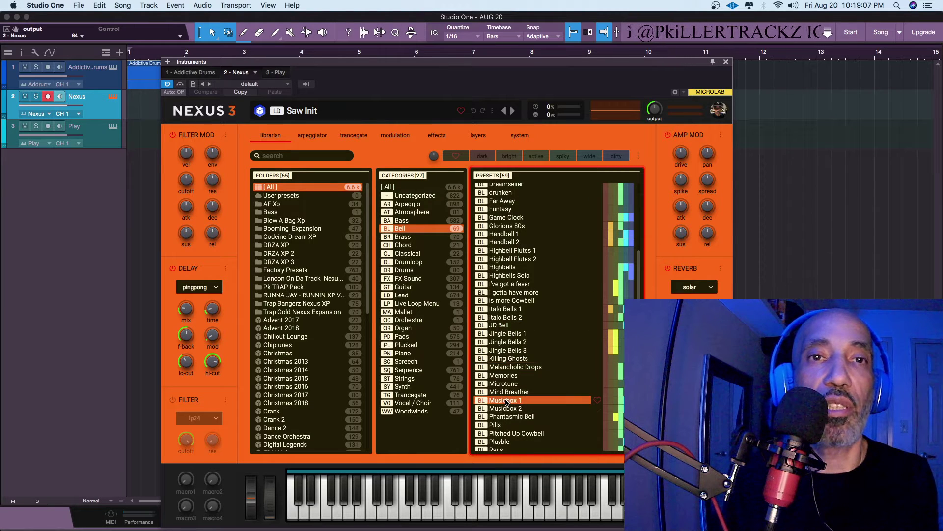
Switch Nexus to the Plucked category and audition presets down the list to Delayed Sun
click(413, 345)
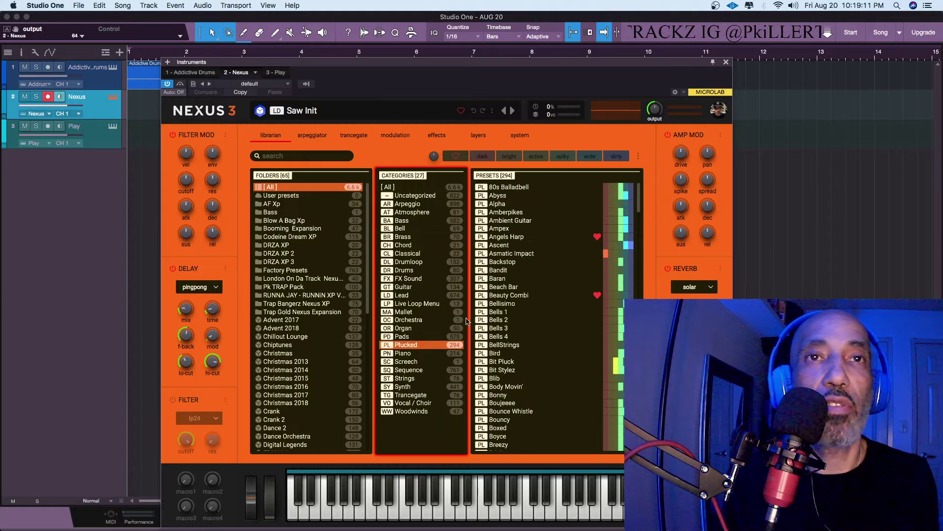
click(539, 245)
drag(539, 276, 549, 374)
scroll(552, 363, down, 1)
scroll(552, 364, down, 6)
scroll(553, 363, down, 3)
scroll(550, 372, down, 3)
scroll(549, 373, down, 1)
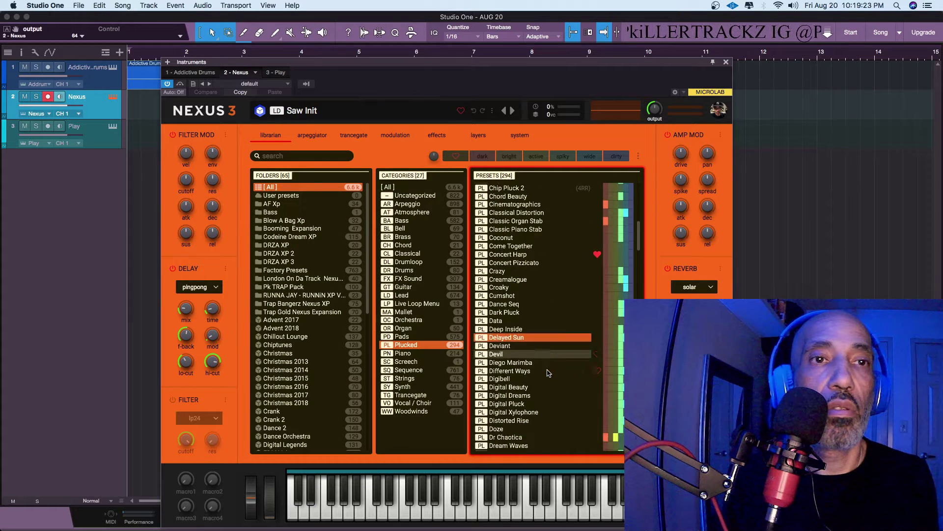
Audition plucked presets below Delayed Sun, keep the last one tried and close the Nexus window
click(549, 373)
scroll(548, 373, down, 2)
scroll(549, 374, down, 1)
click(549, 374)
scroll(549, 374, down, 1)
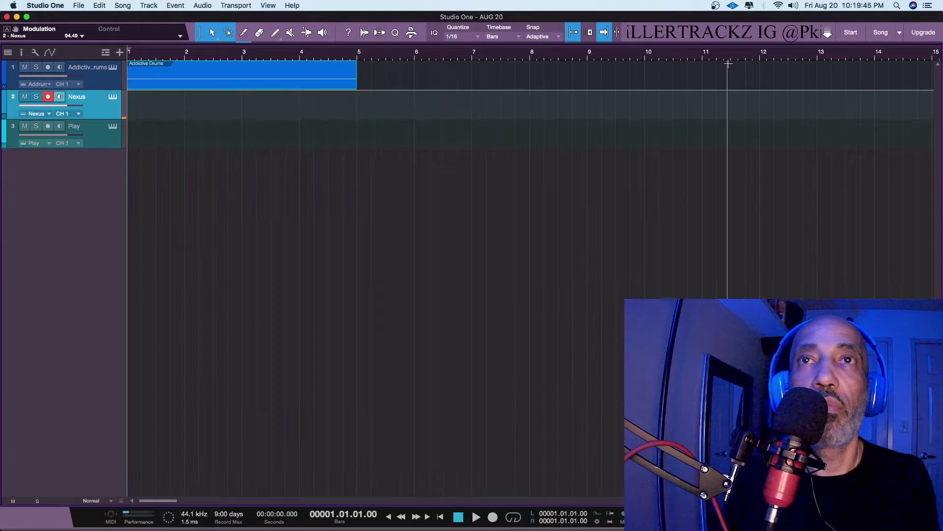
click(726, 62)
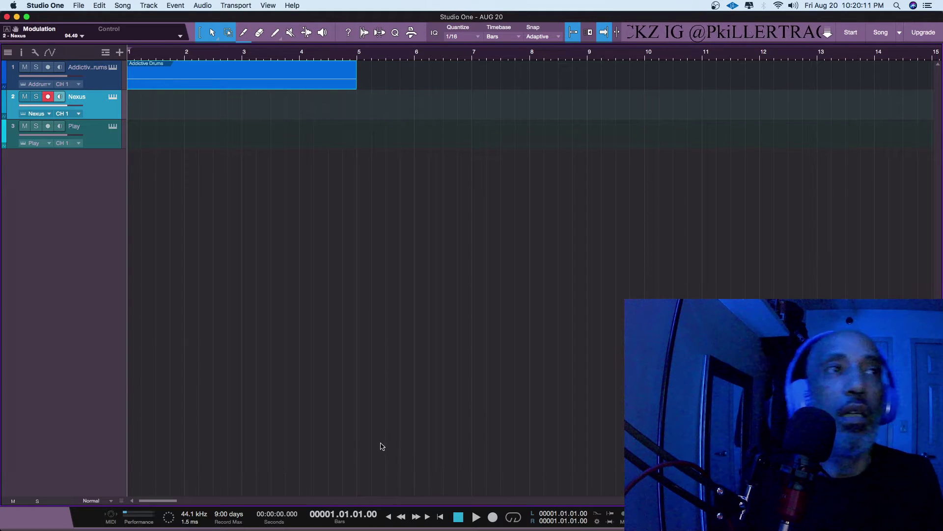
Create an empty part on the Nexus track spanning bars 1 to 4 and enable looping over that range
double_click(142, 112)
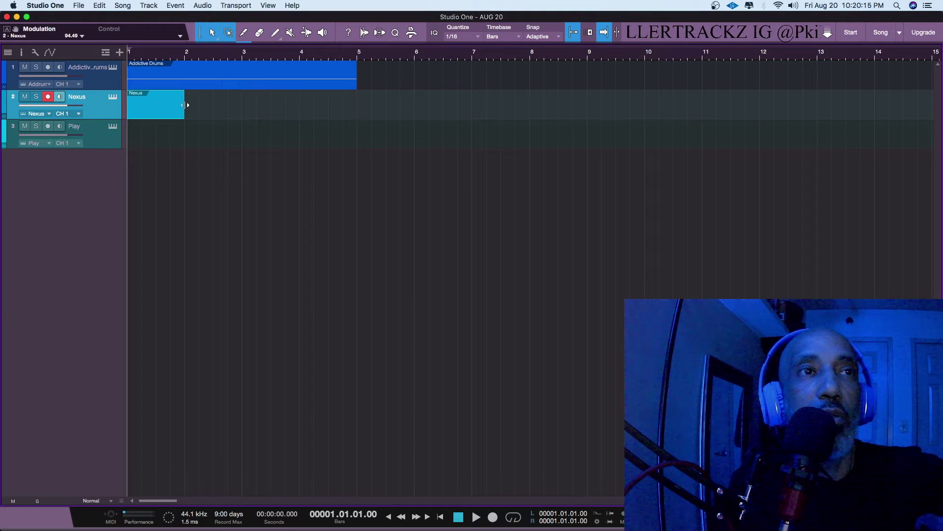
drag(185, 106, 359, 117)
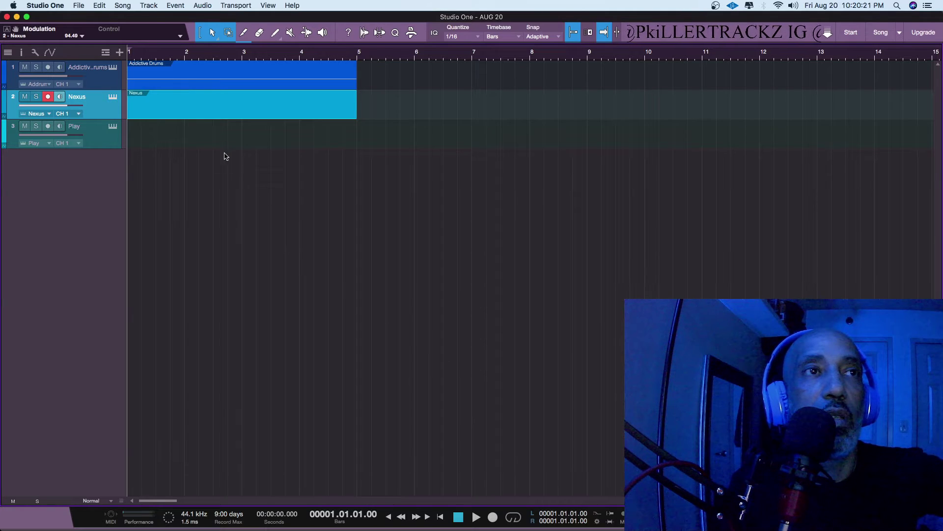
drag(126, 53, 210, 60)
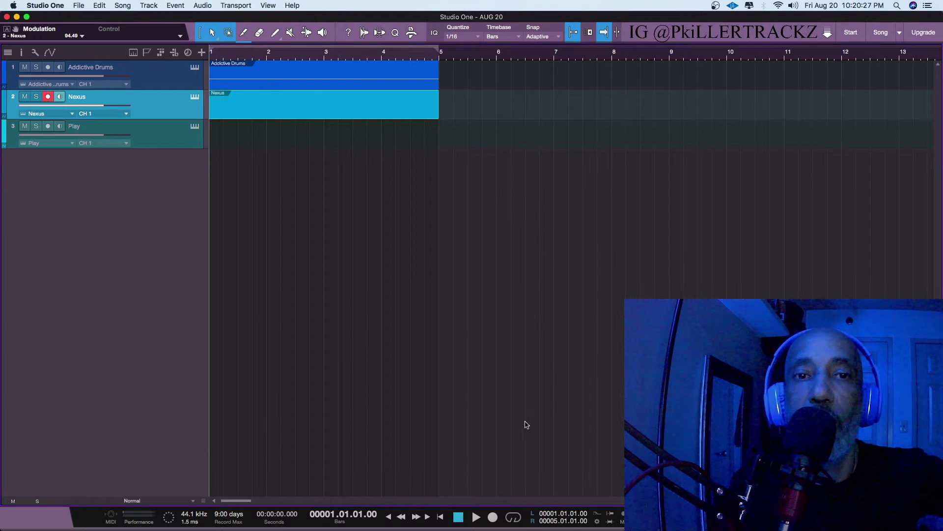
click(514, 517)
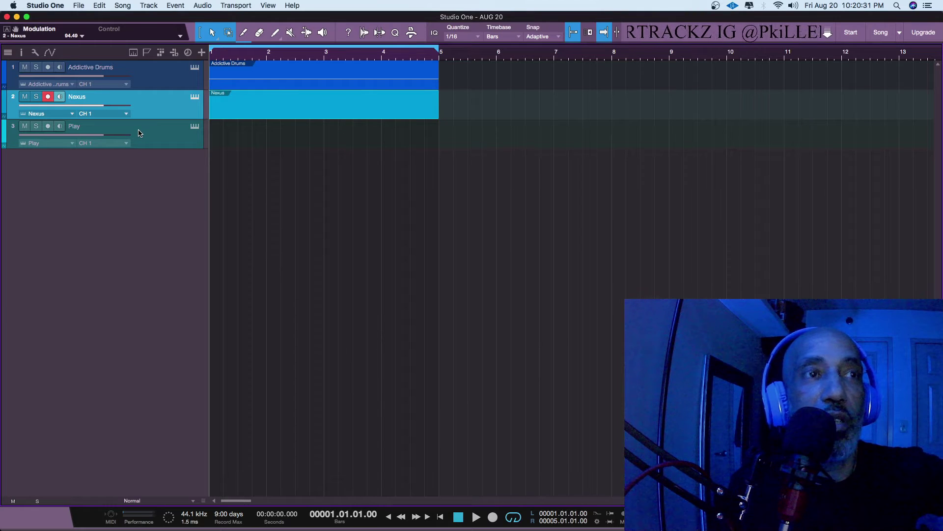
Open the Nexus part in the note editor and activate the F# Minor Pentatonic scale
double_click(249, 112)
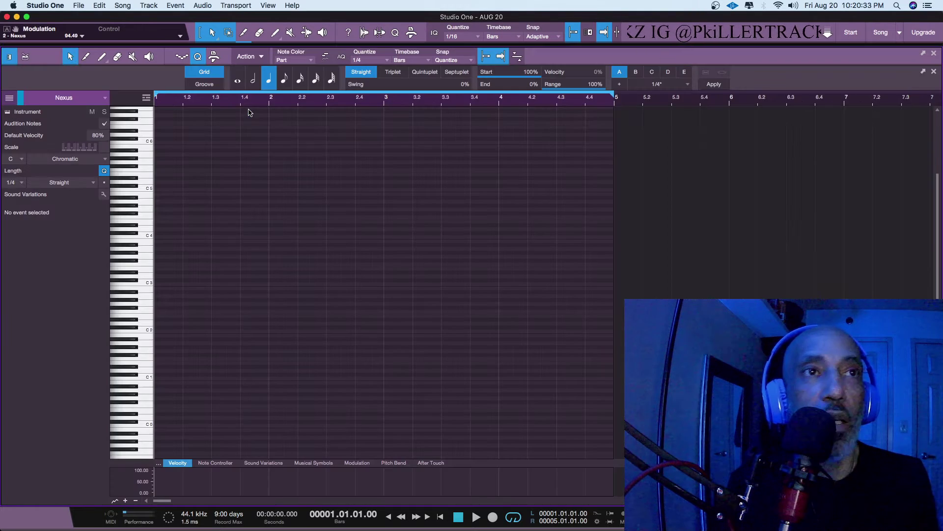
click(69, 160)
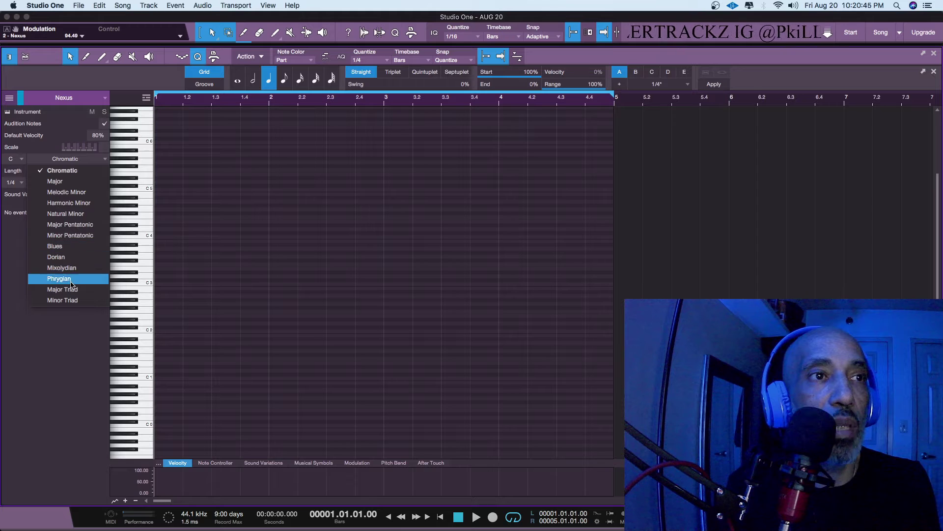
click(66, 235)
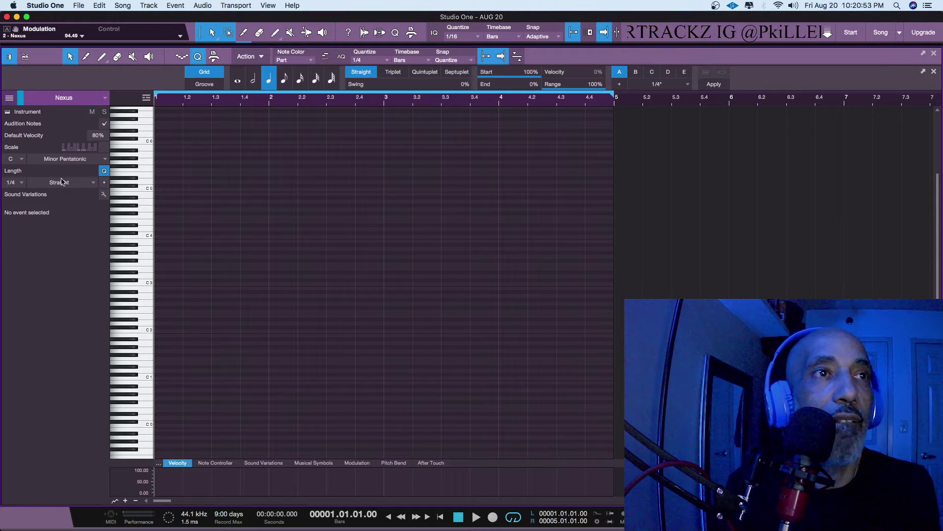
click(13, 161)
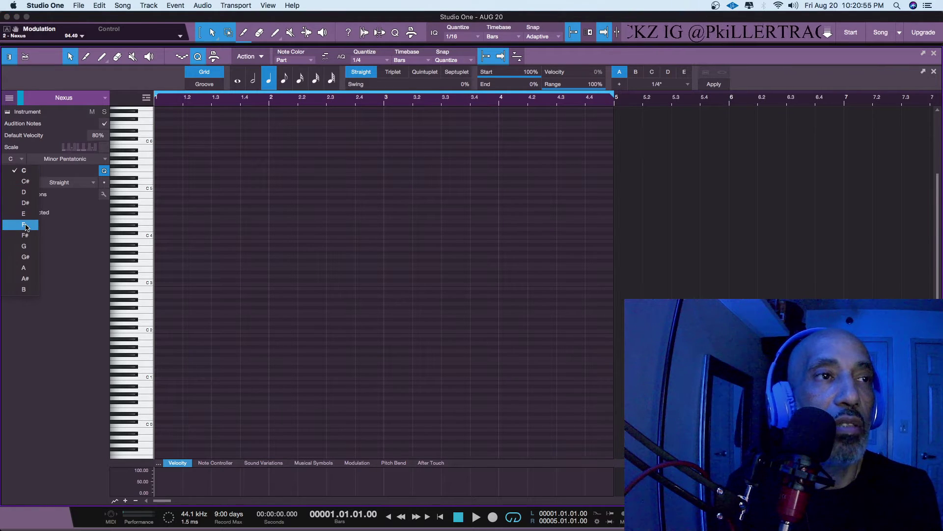
click(28, 310)
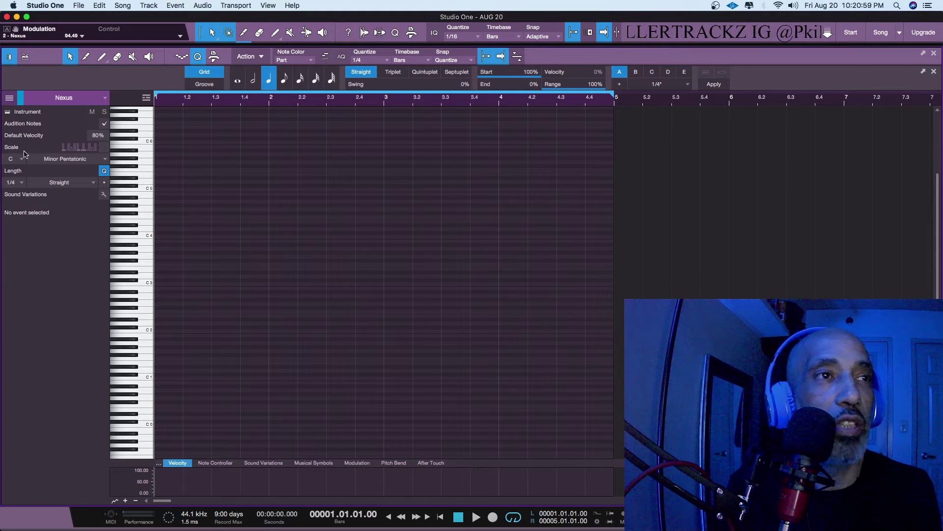
click(14, 161)
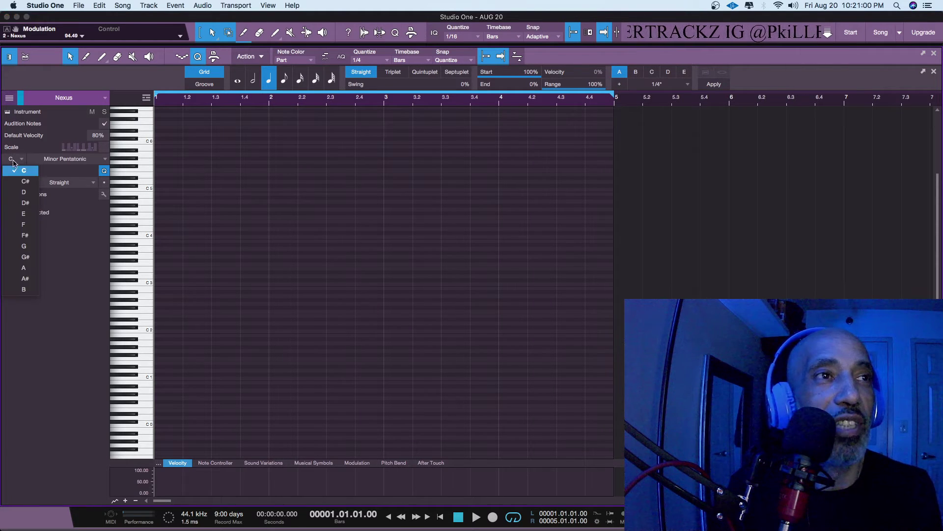
click(28, 235)
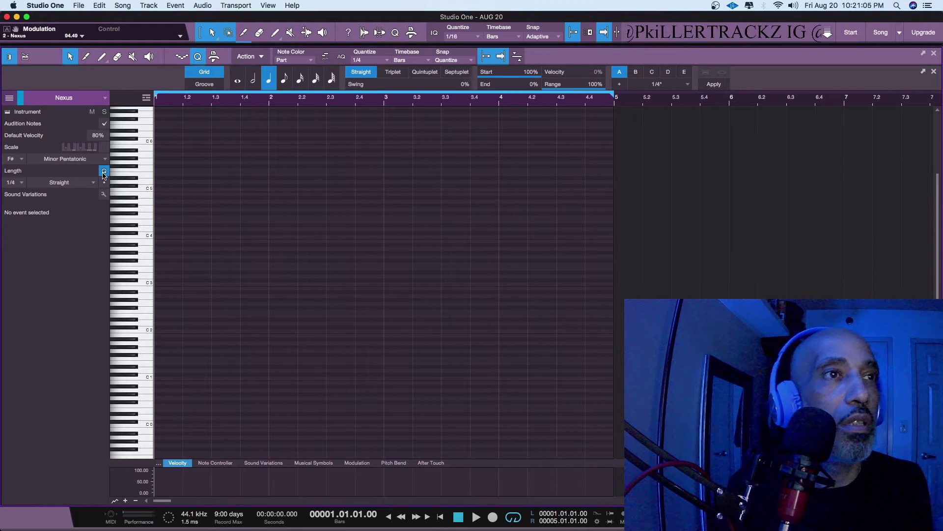
click(104, 147)
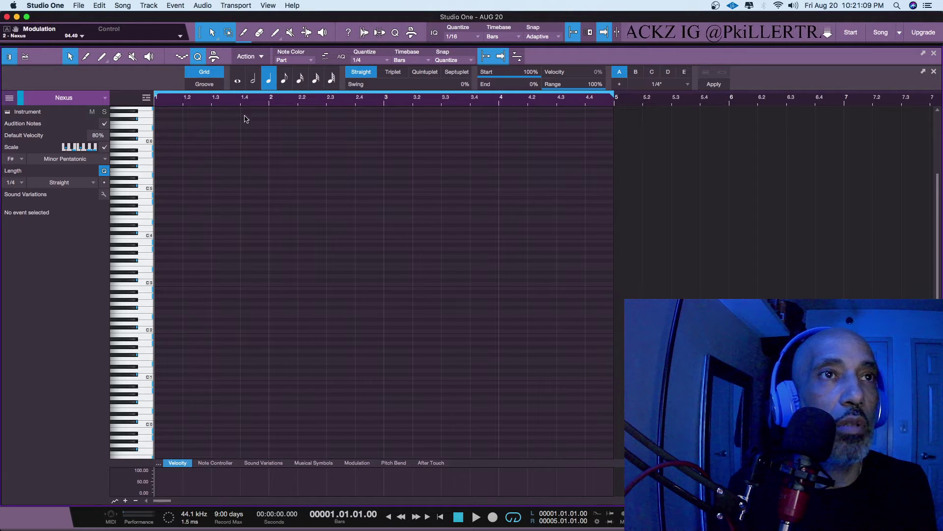
Try a quarter note on A5 and E4 at the start of bar 1, and replace it with E3
click(158, 155)
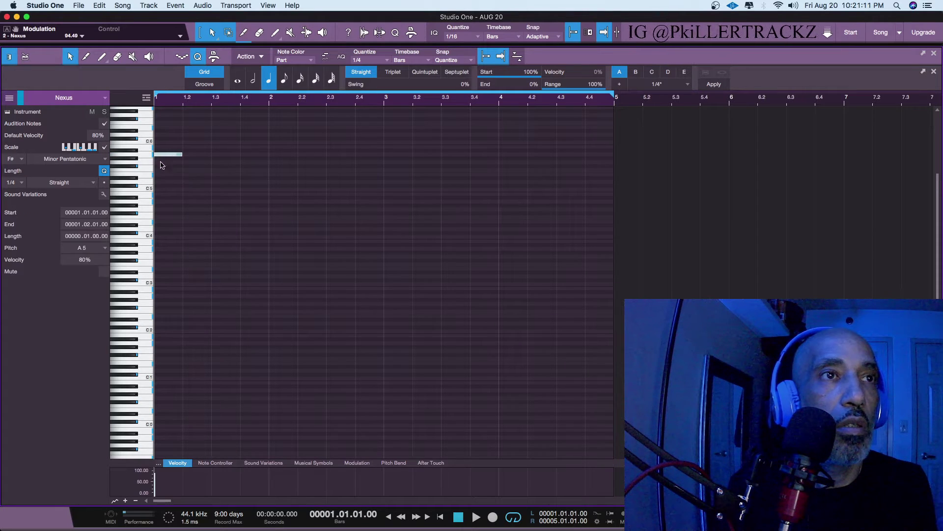
drag(162, 155, 174, 224)
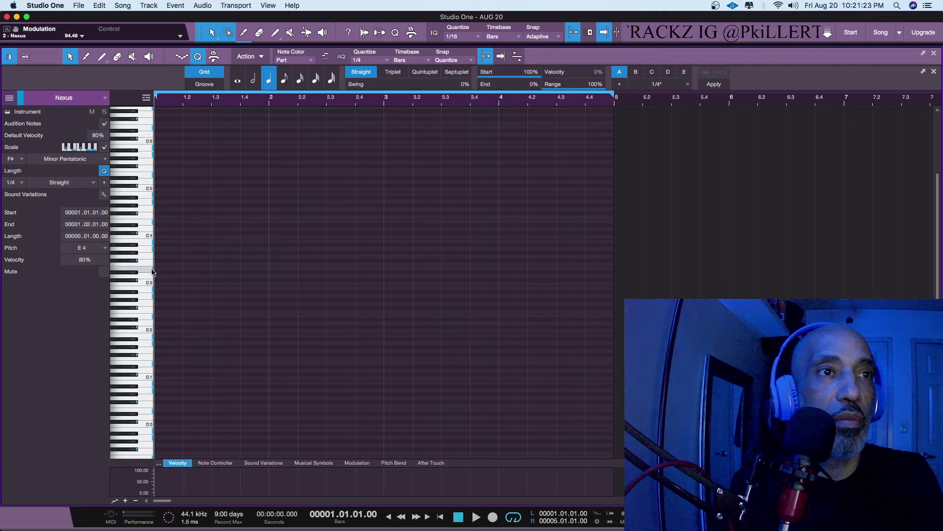
drag(156, 271, 157, 269)
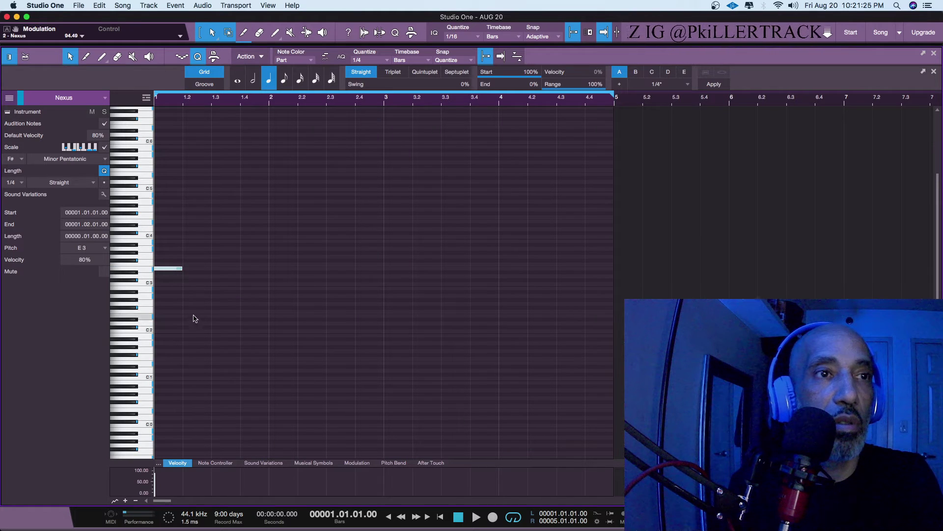
Add quarter notes B1 on beat 3 of bar 1, B2 on beat 1 of bar 2, and A1 on beat 4 of bar 2
click(218, 336)
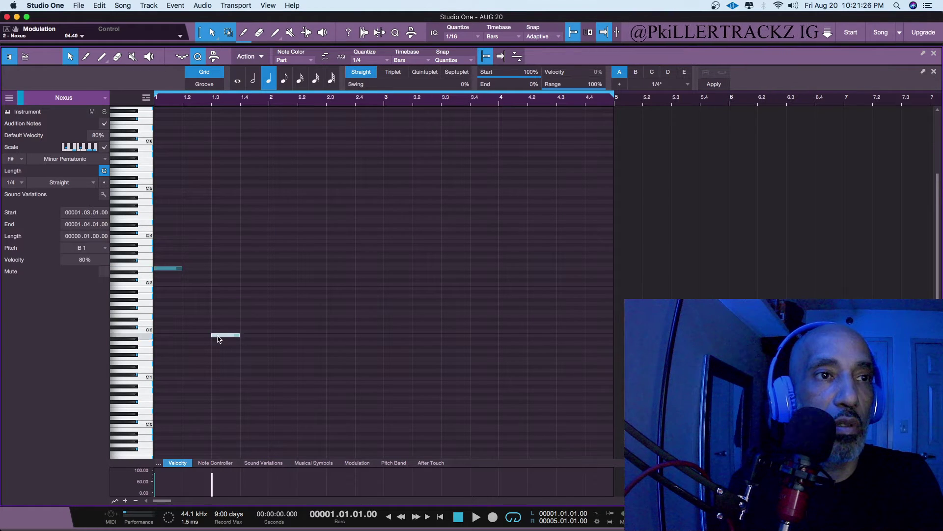
click(274, 288)
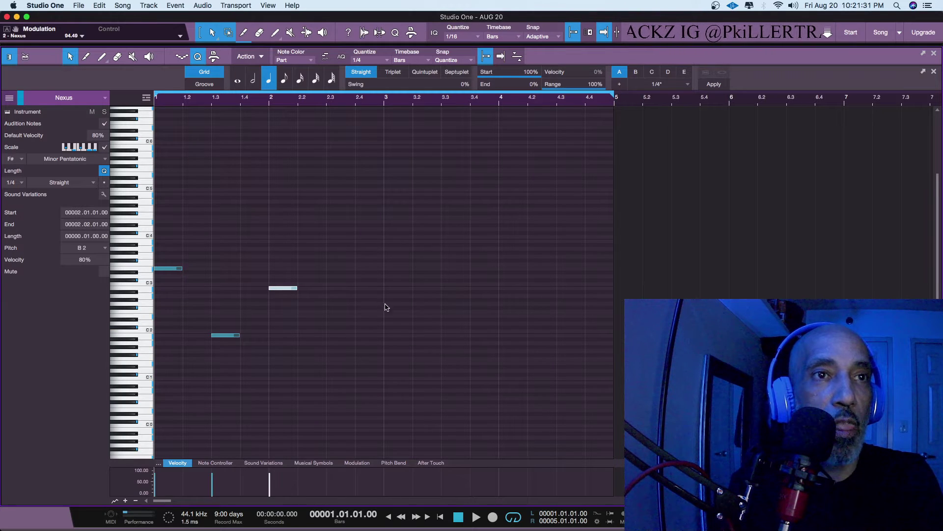
click(357, 343)
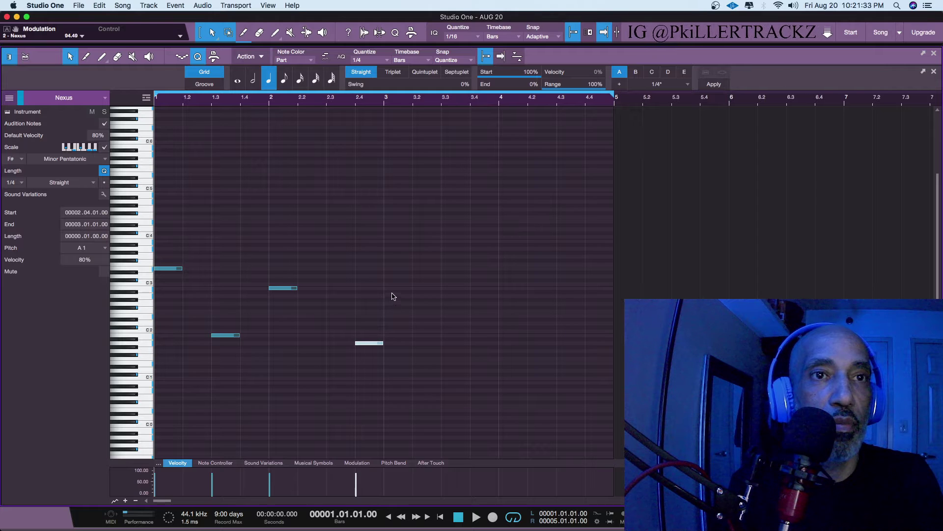
Place quarter notes F#2 on beat 3 of bar 3, instead of C#3, and F#0 at the start of bar 4, and play the loop
click(444, 280)
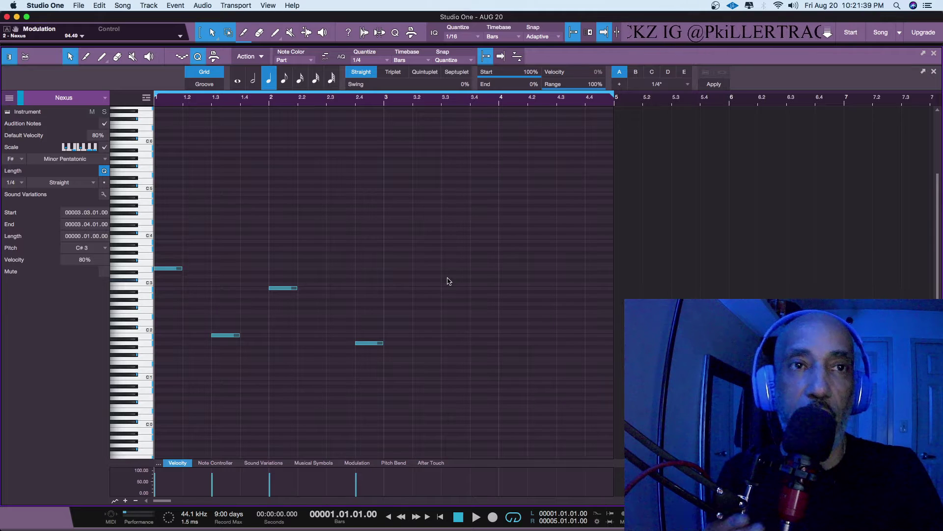
click(445, 308)
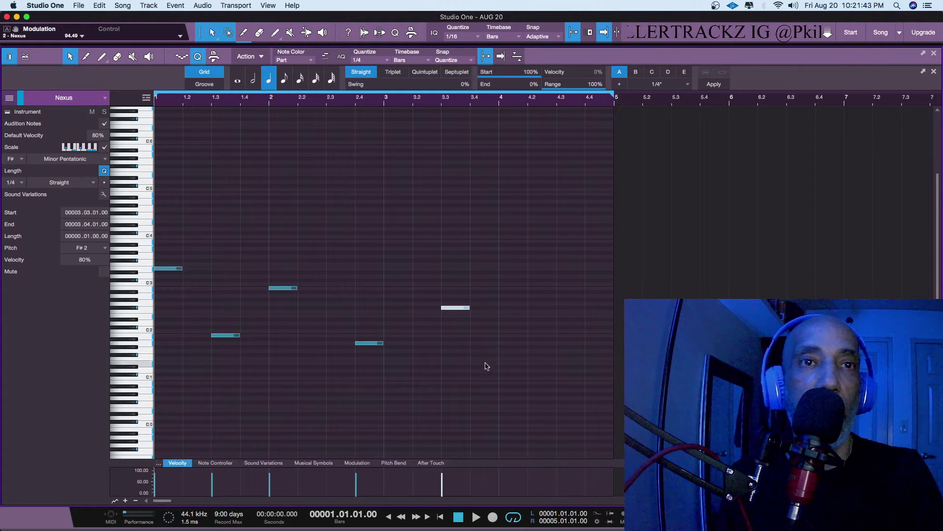
click(503, 402)
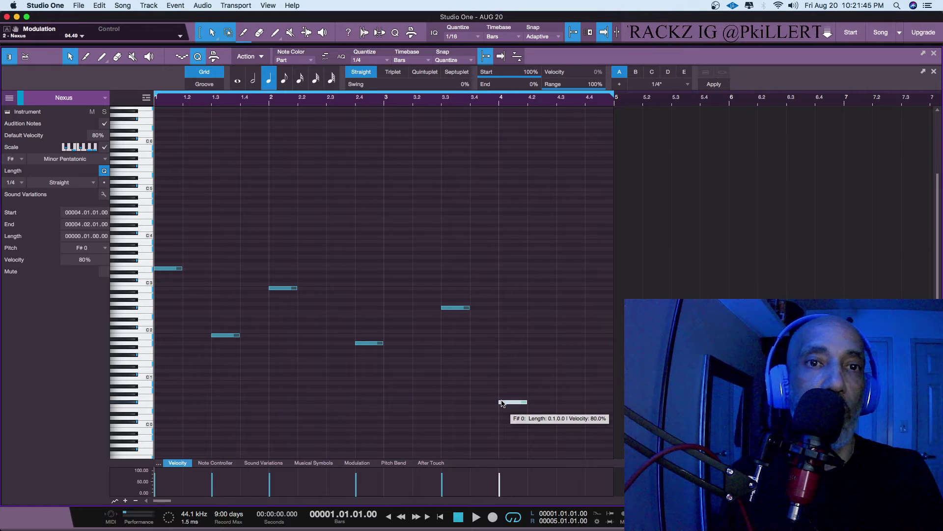
key(space)
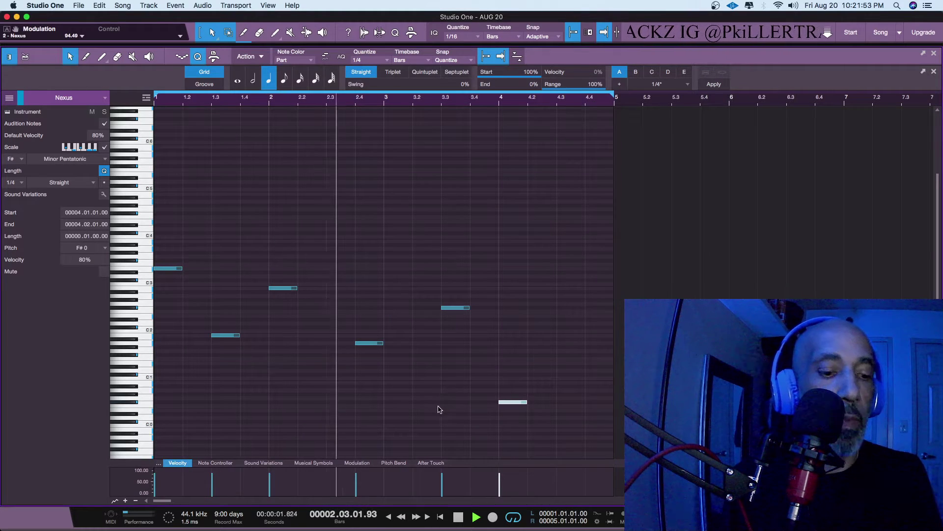
Lower the B1 note on beat 3 of bar 1 to E1 and play the loop
key(space)
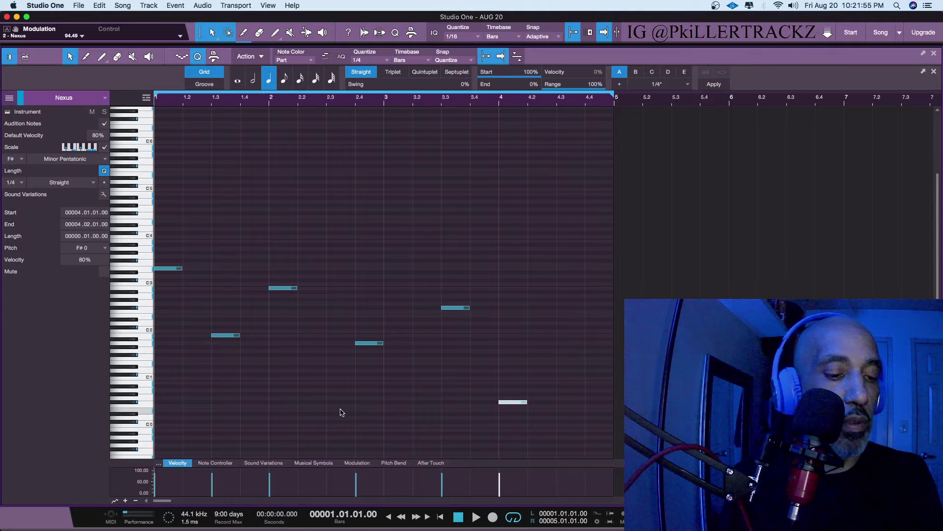
click(218, 335)
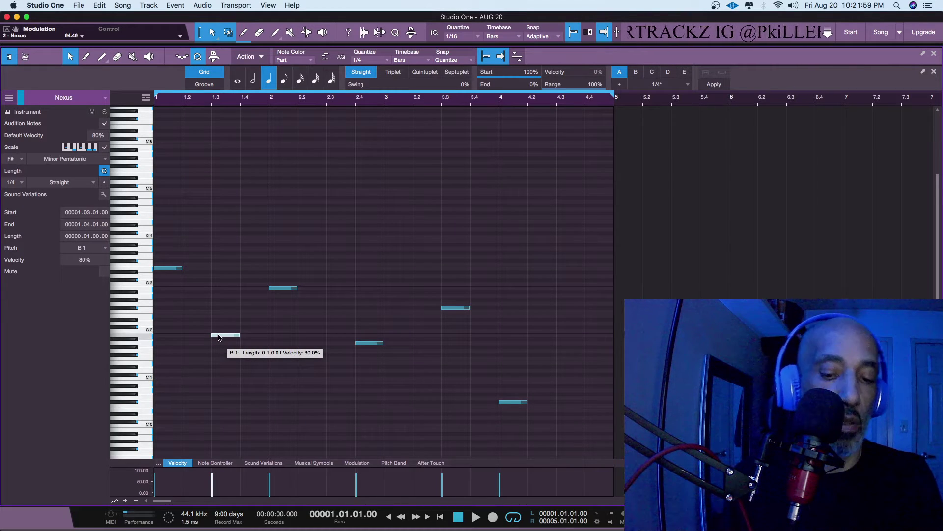
key(Down)
key(Down)
key(Down)
key(Down)
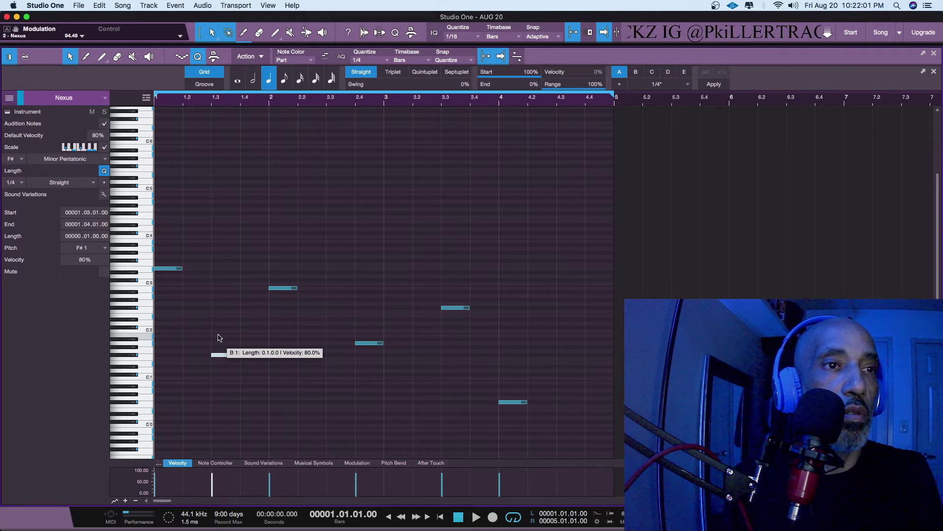
key(Down)
key(space)
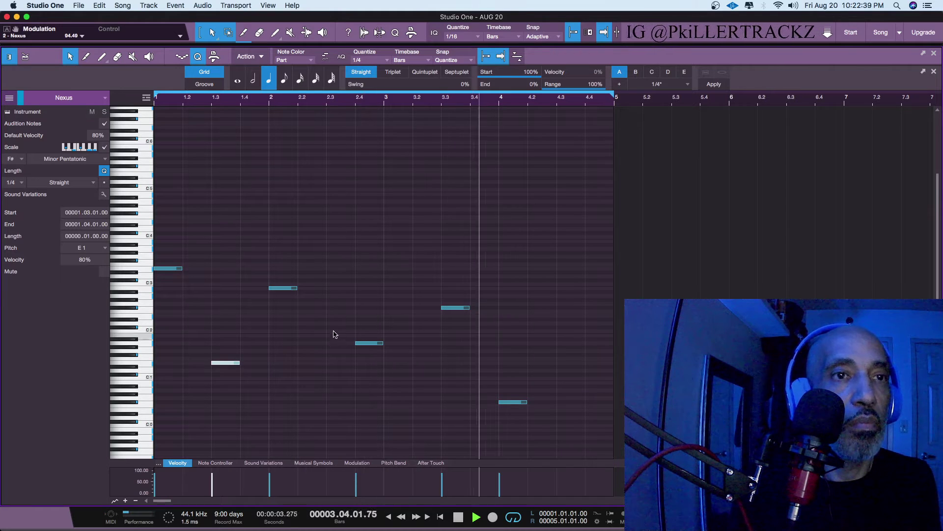
Add a quarter note B2 on beat 3 of bar 2, and lower the note on beat 1 of bar 2 to E2
click(327, 295)
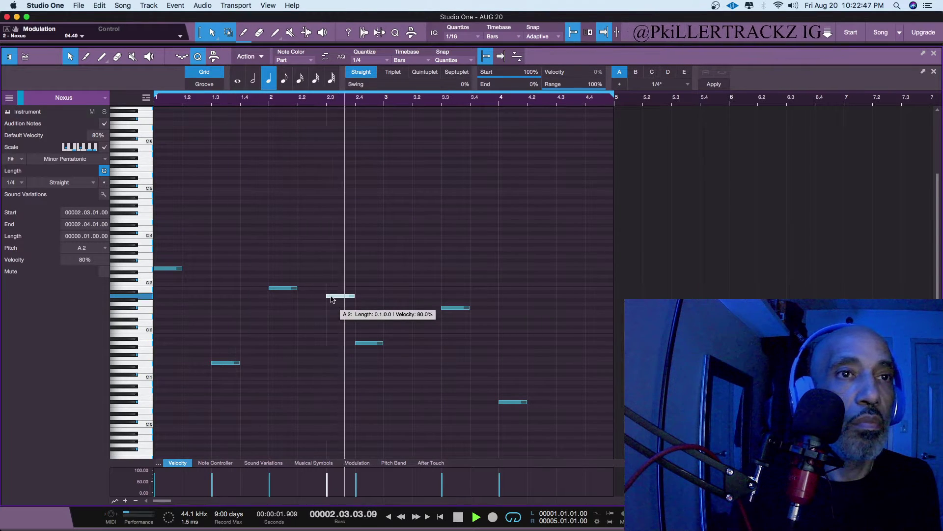
drag(331, 294, 333, 288)
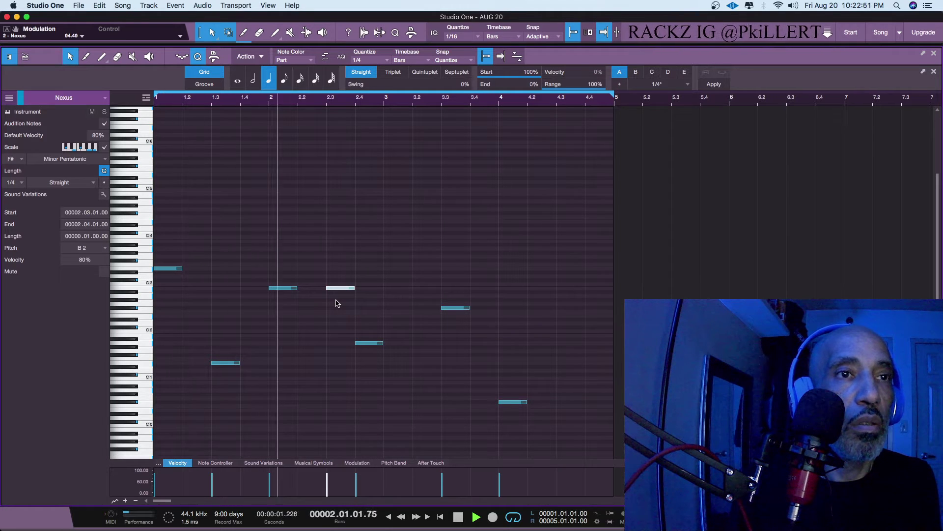
click(274, 289)
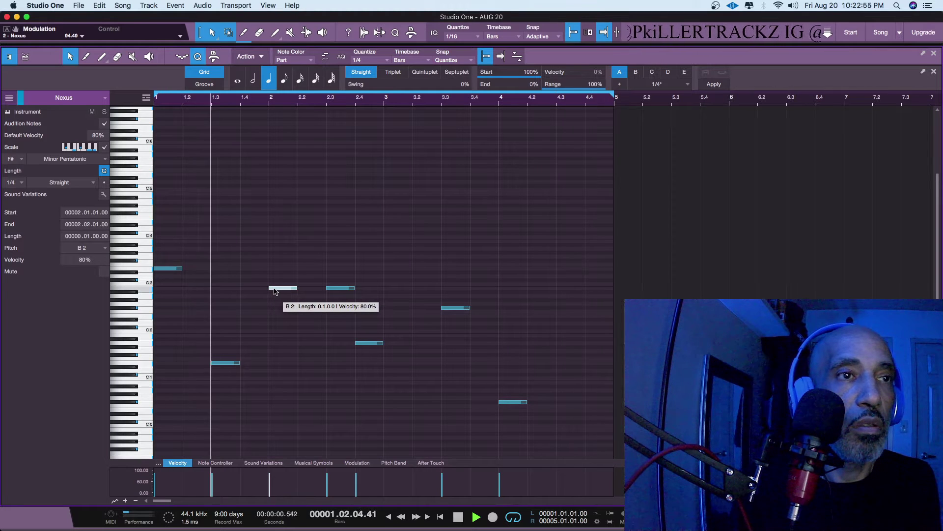
drag(274, 291, 282, 325)
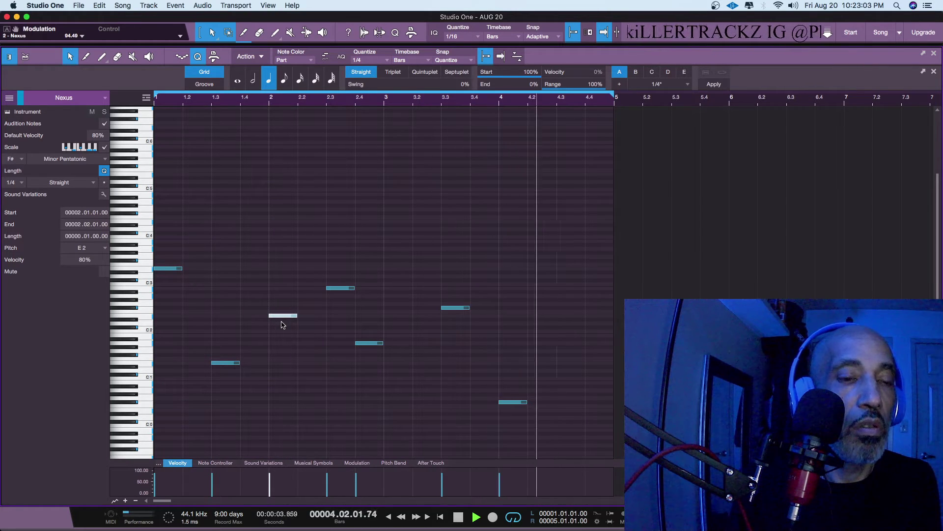
Replace the E3 note at the start of bar 1 with C#1, and delete the E1 note on beat 3
key(space)
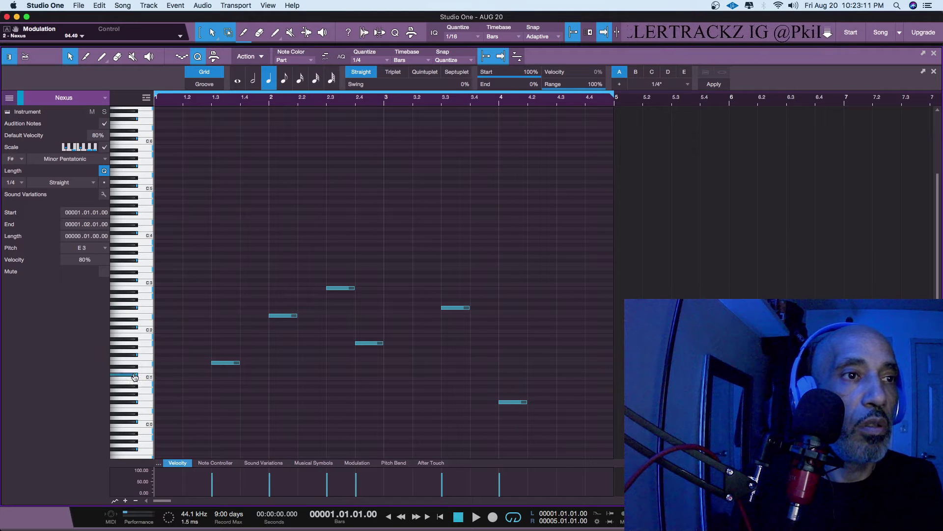
click(157, 375)
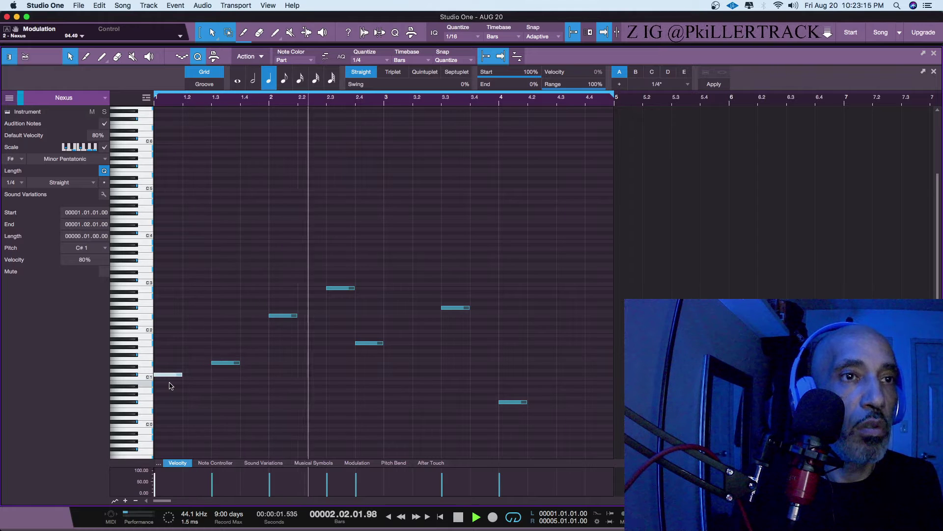
key(space)
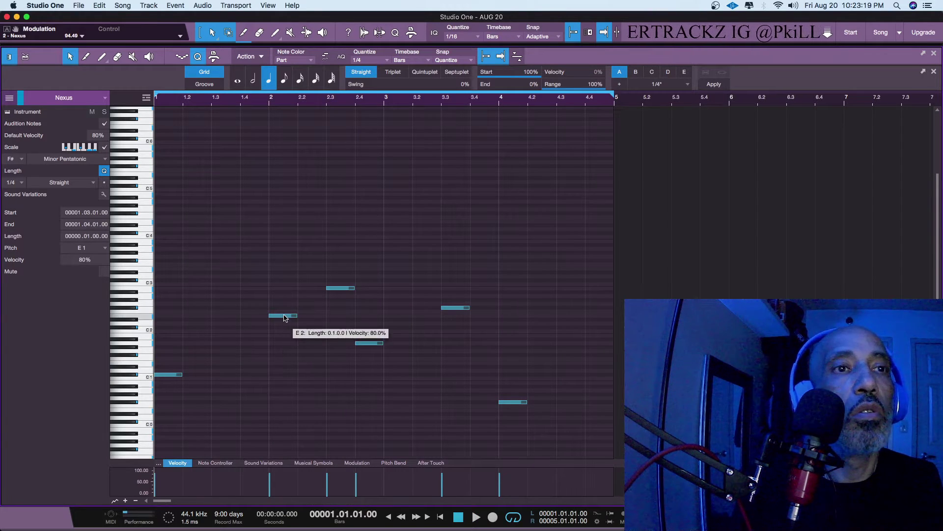
Move the E2 note from beat 1 of bar 2 to beat 4 of bar 1, and remove the B2 note on beat 3 of bar 2
drag(284, 316, 263, 317)
key(space)
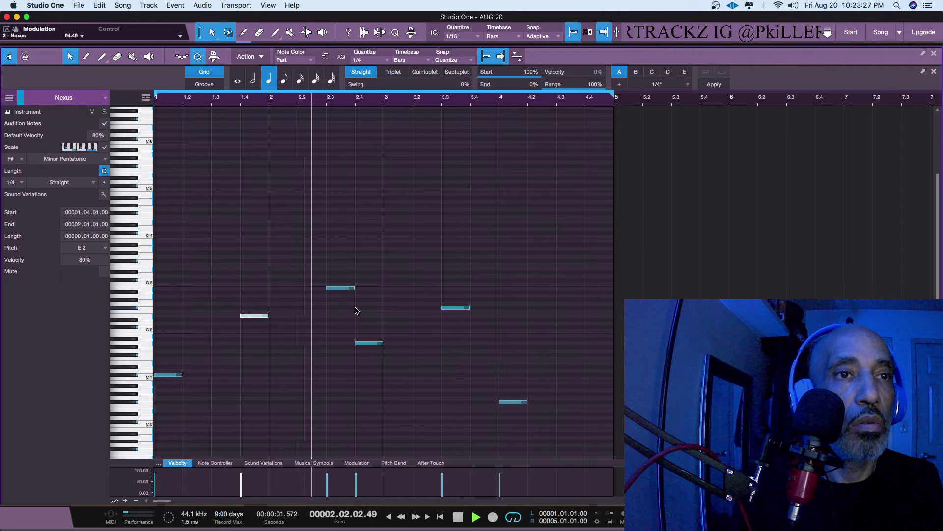
key(space)
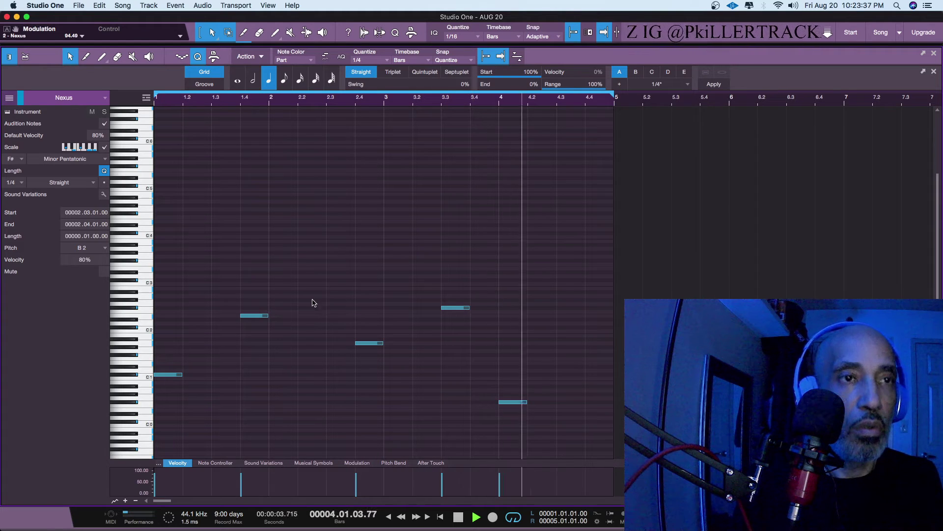
key(space)
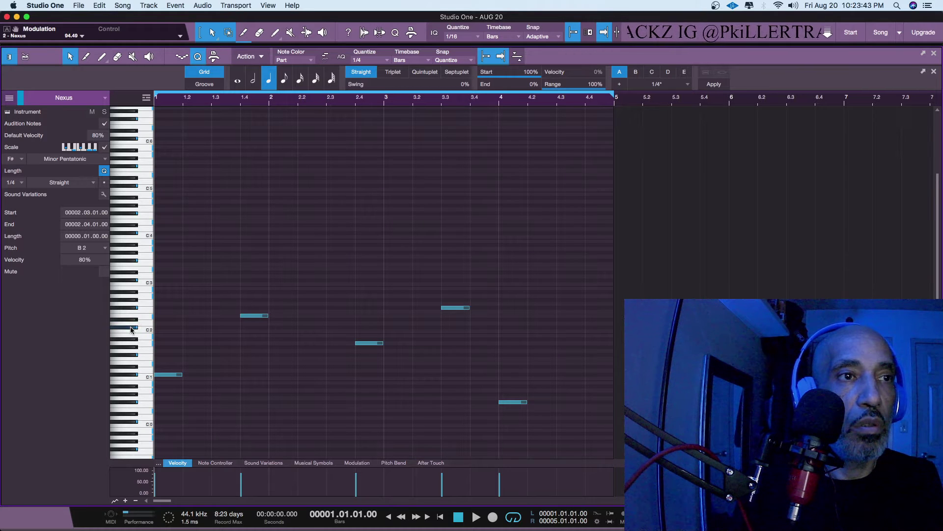
Replace the E2 note on beat 4 of bar 1 with C#2 and the F#2 note in bar 3 with E2, and close the note editor
click(243, 328)
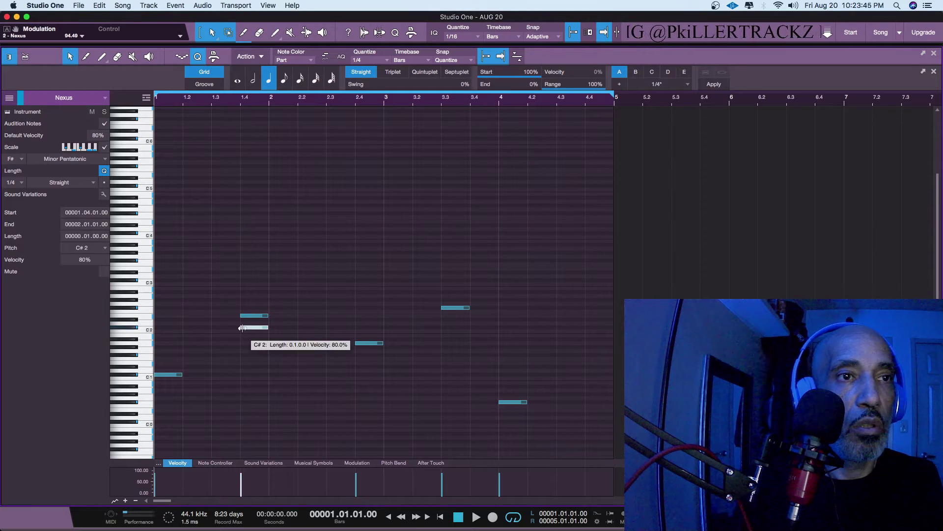
drag(251, 320, 251, 320)
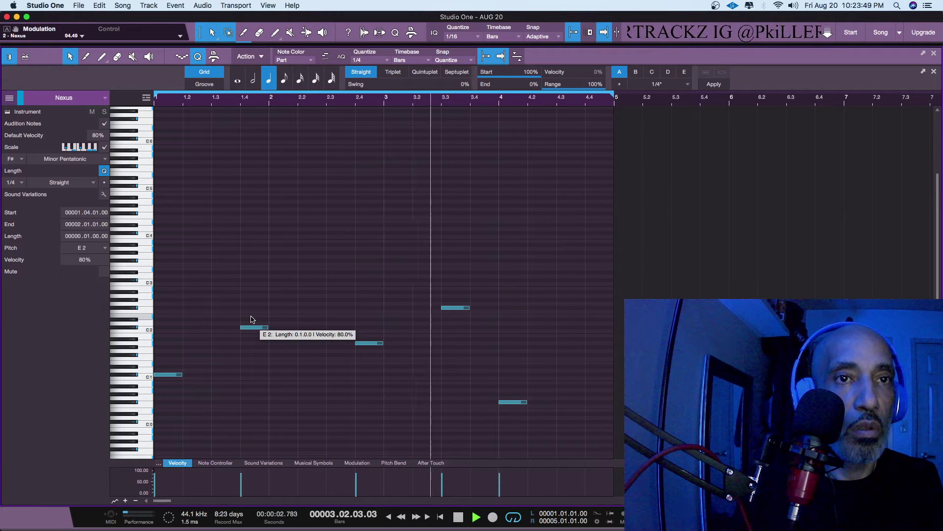
key(space)
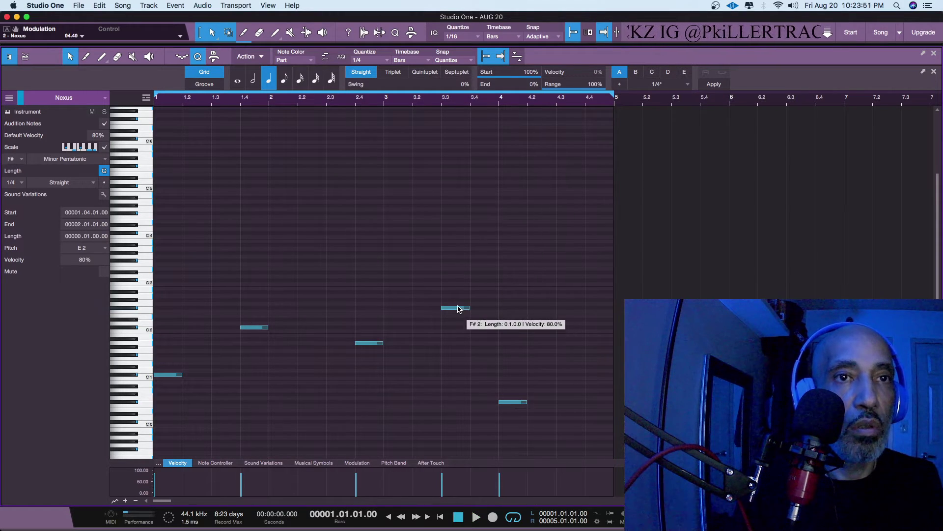
drag(448, 321, 446, 328)
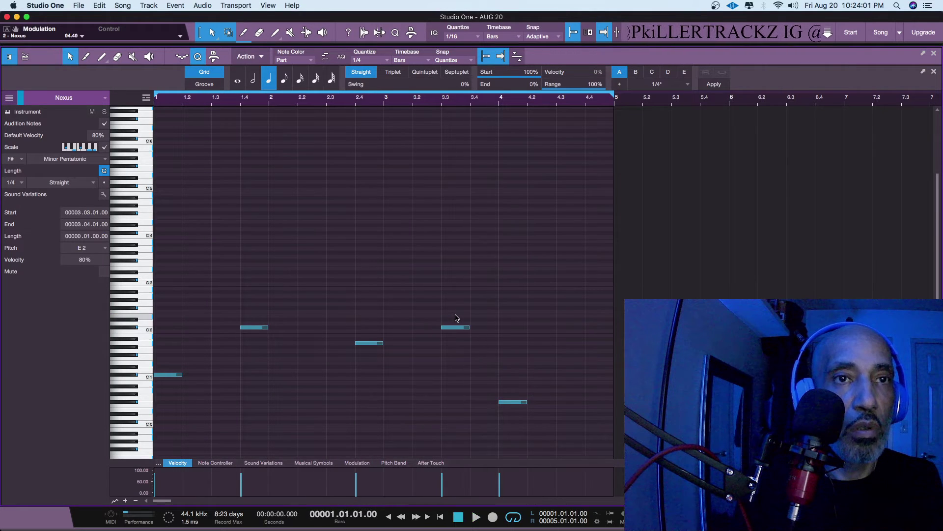
drag(446, 321, 447, 321)
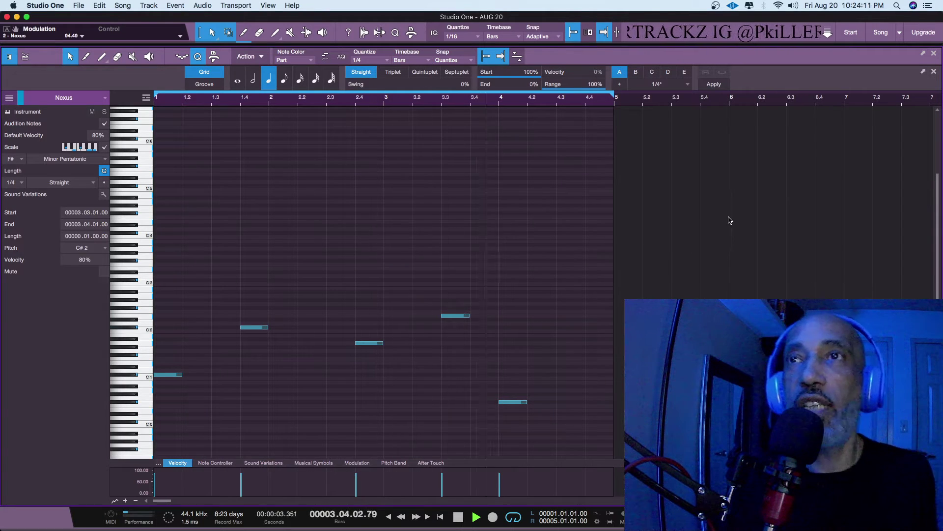
click(935, 54)
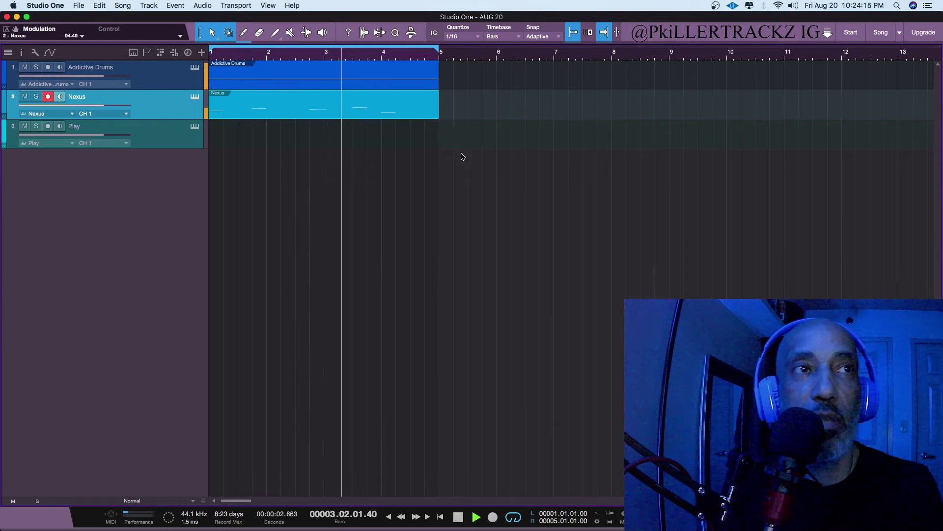
double_click(250, 110)
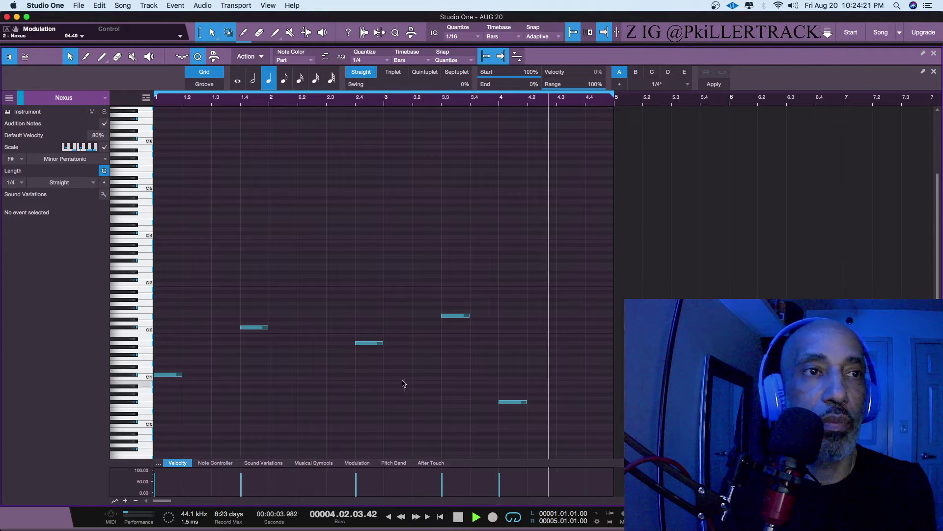
click(934, 71)
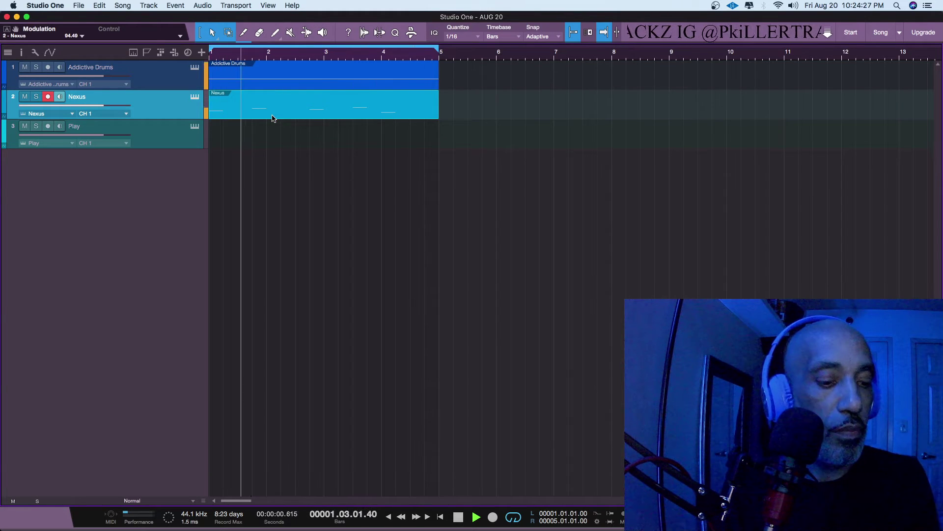
click(179, 137)
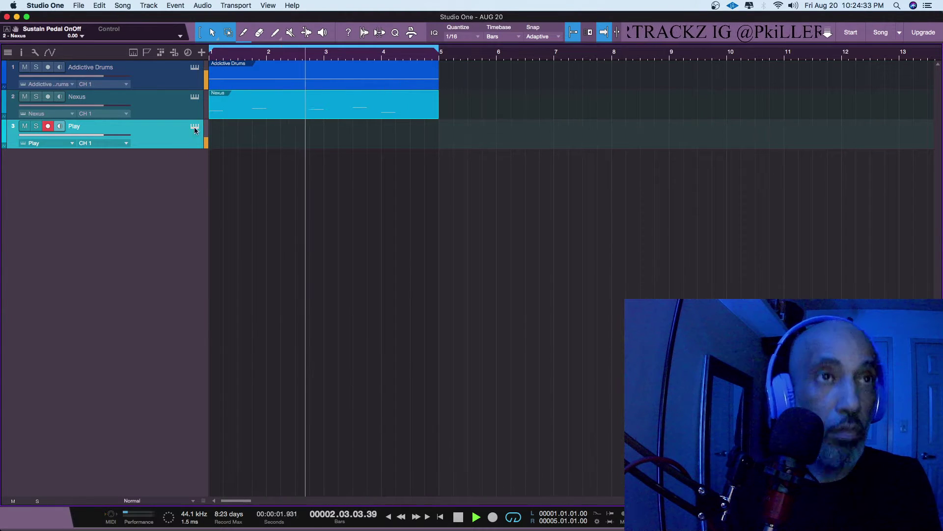
click(241, 114)
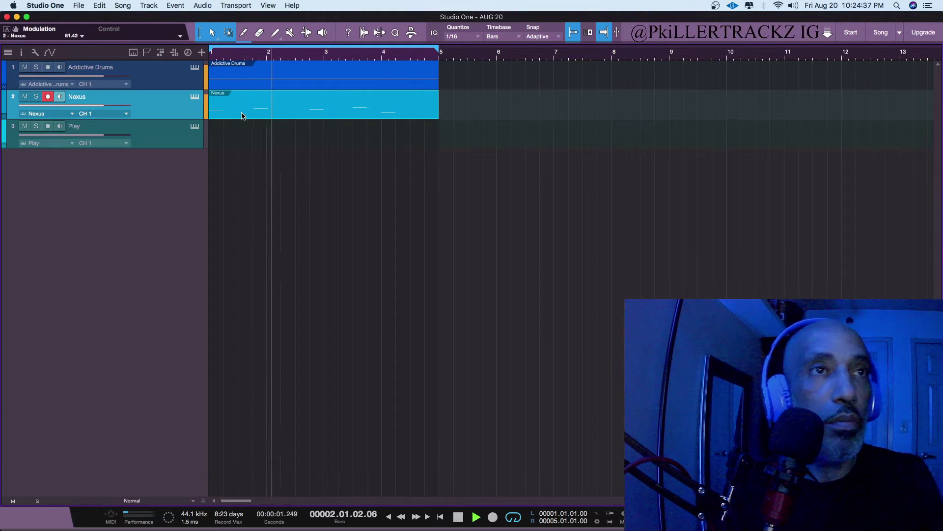
In the Nexus part, add C#1 on beat 3 of bar 1, and replace the C#2 on beat 4 with C#2 on beat 1 of bar 2
double_click(243, 116)
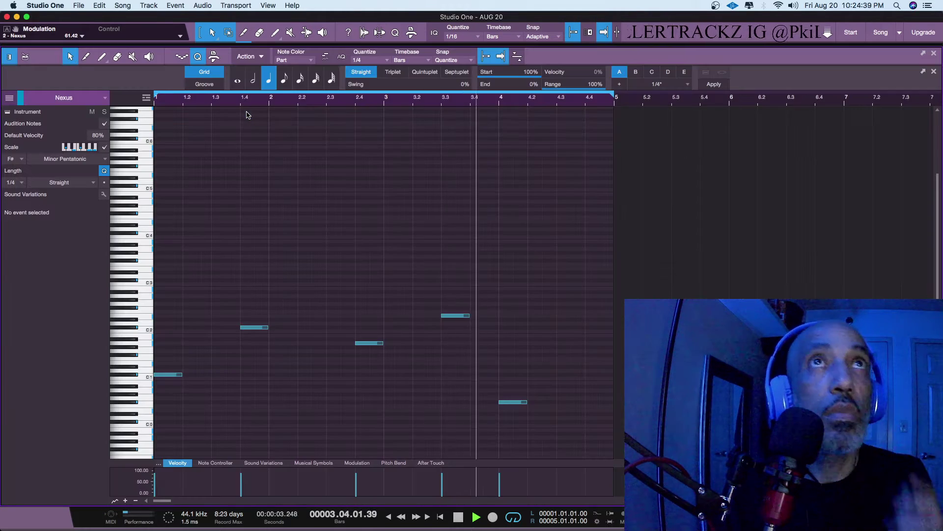
click(212, 375)
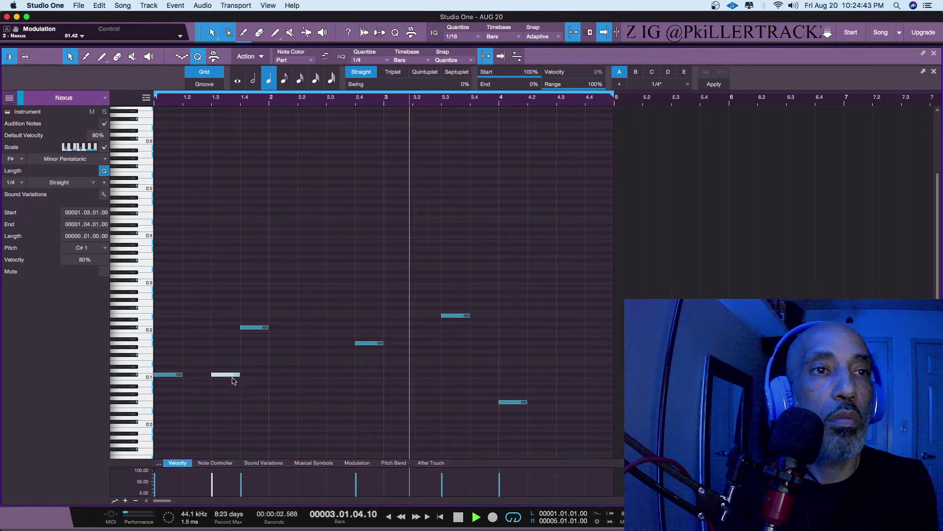
click(262, 327)
key(Delete)
click(271, 328)
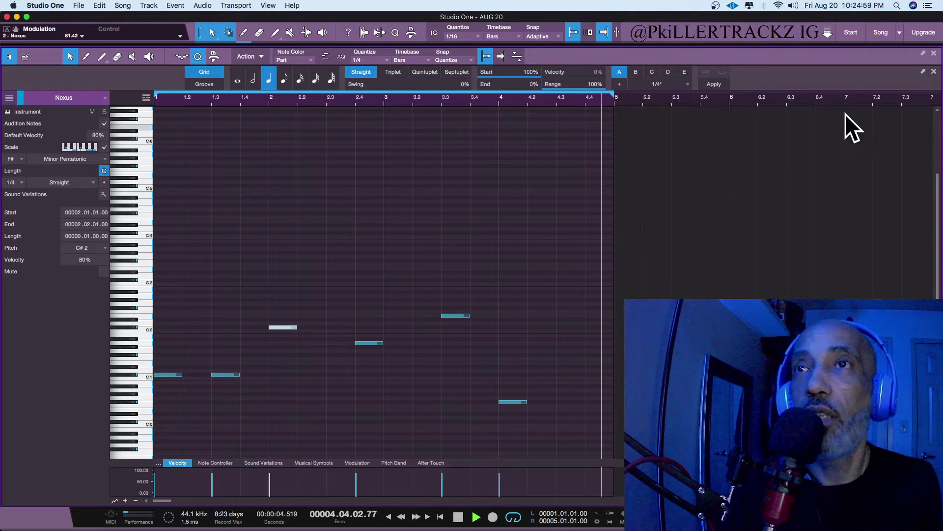
click(934, 54)
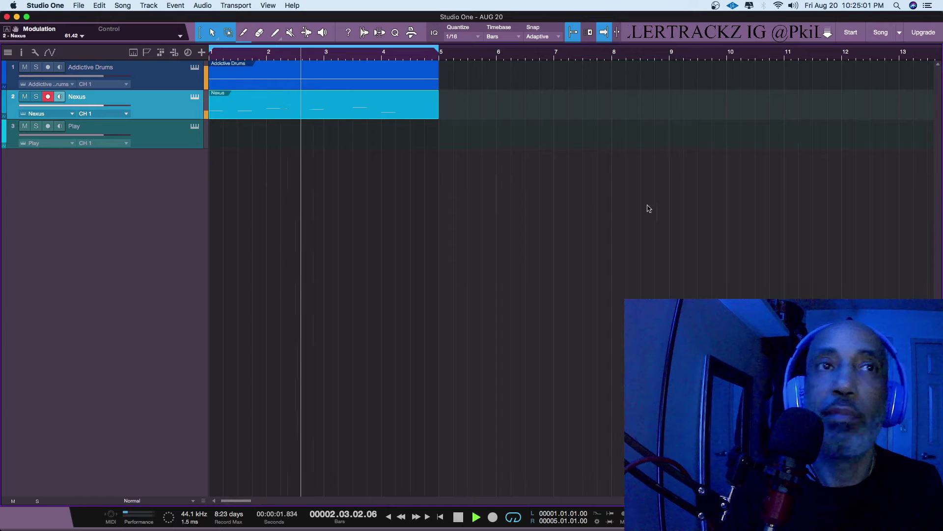
click(169, 135)
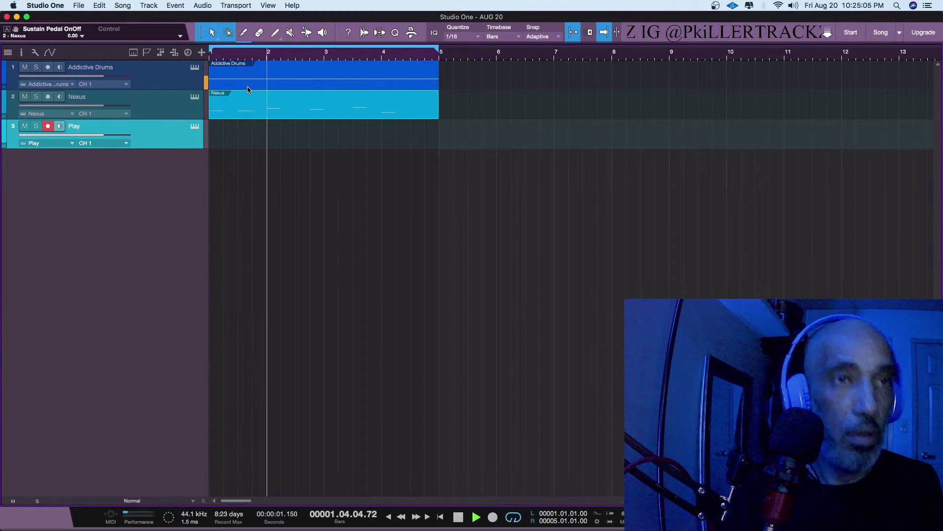
double_click(267, 106)
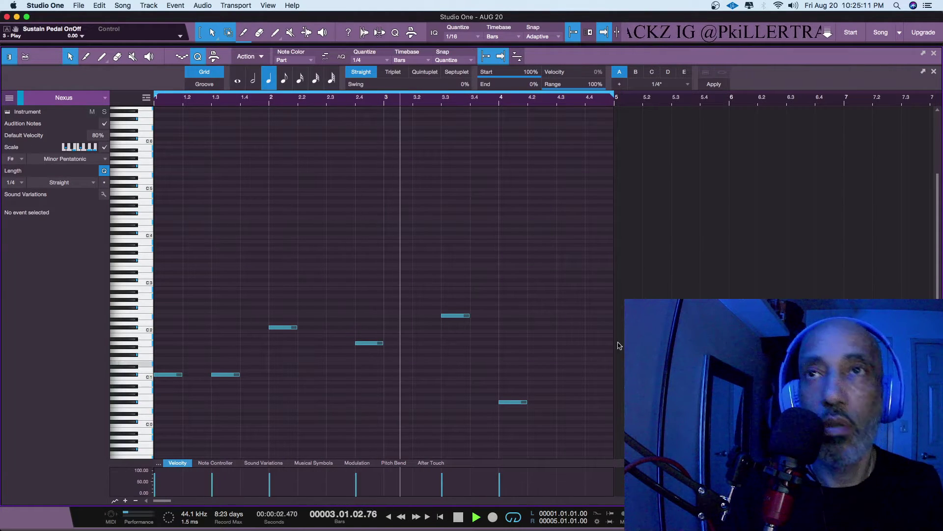
click(935, 52)
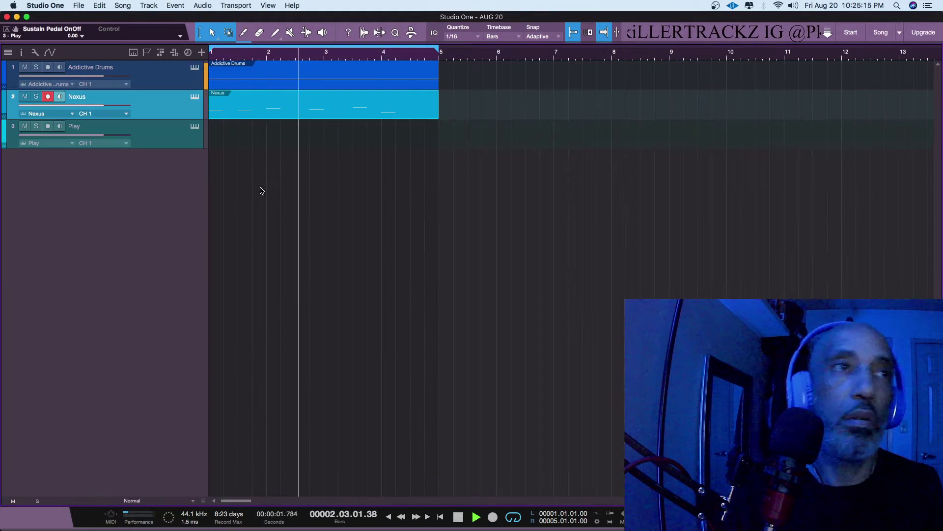
click(152, 132)
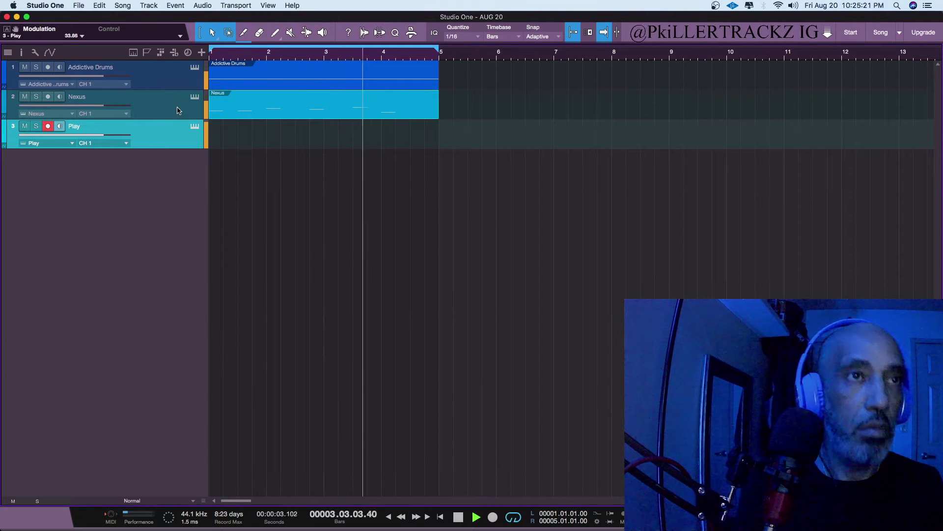
double_click(224, 109)
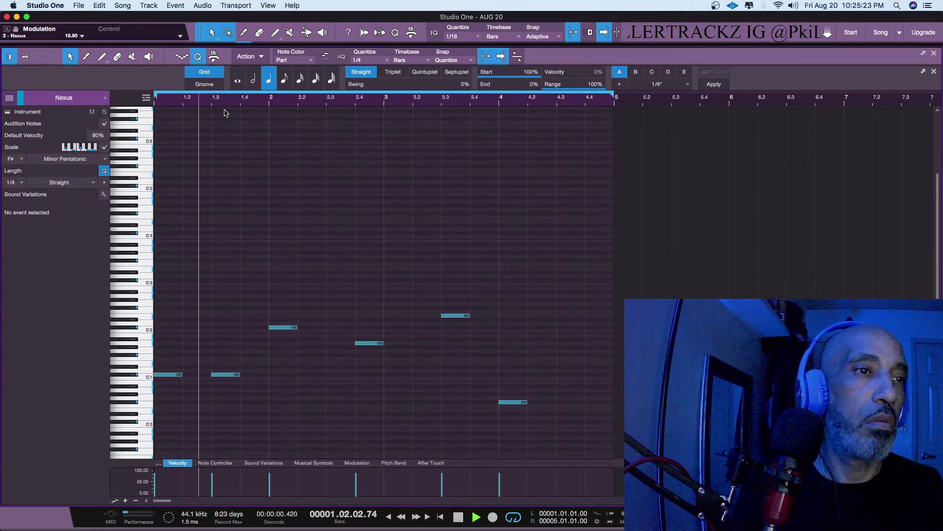
drag(318, 46, 320, 69)
click(320, 54)
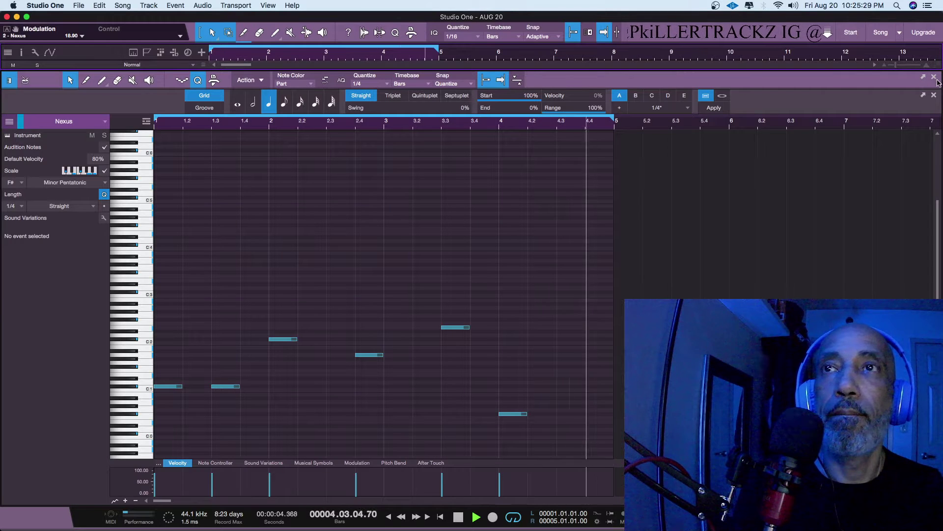
key(F2)
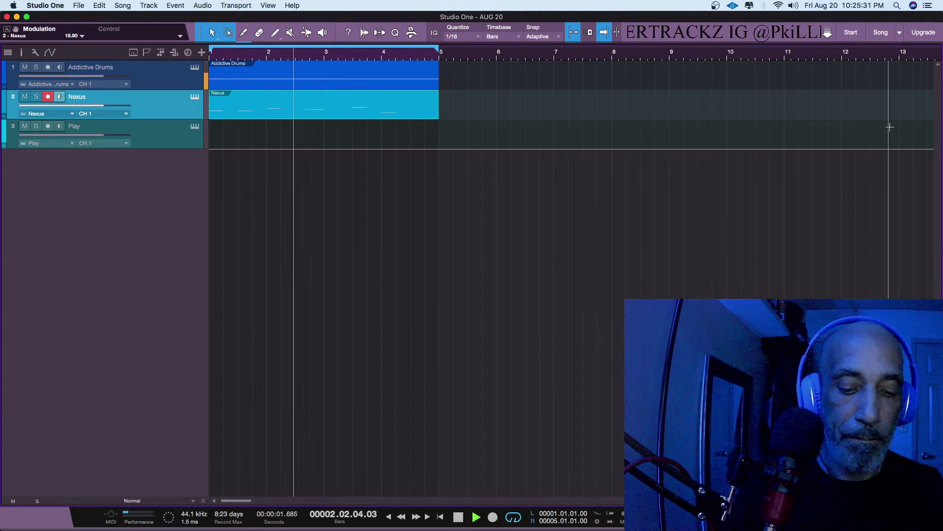
Duplicate the four-bar Addictive Drums and Nexus parts to start at bar 5, and set the loop from bar 1 to bar 9
key(Home)
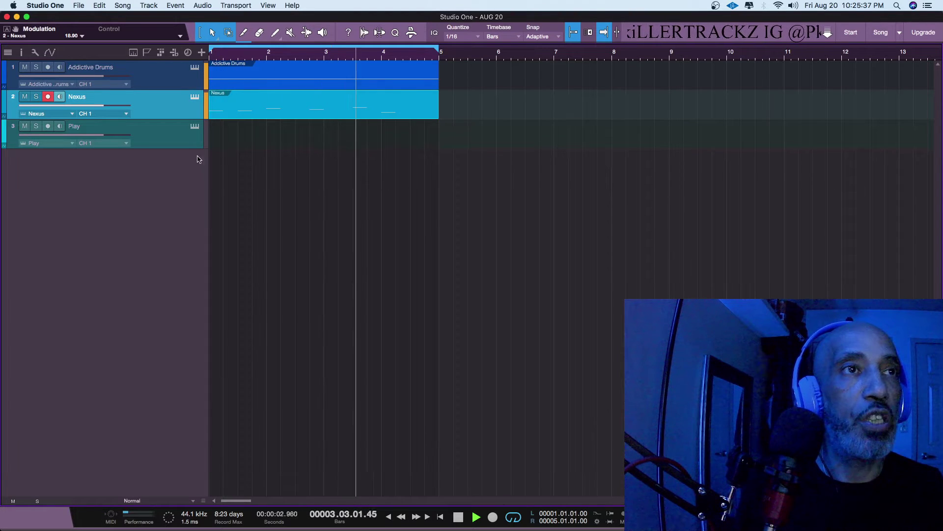
click(186, 146)
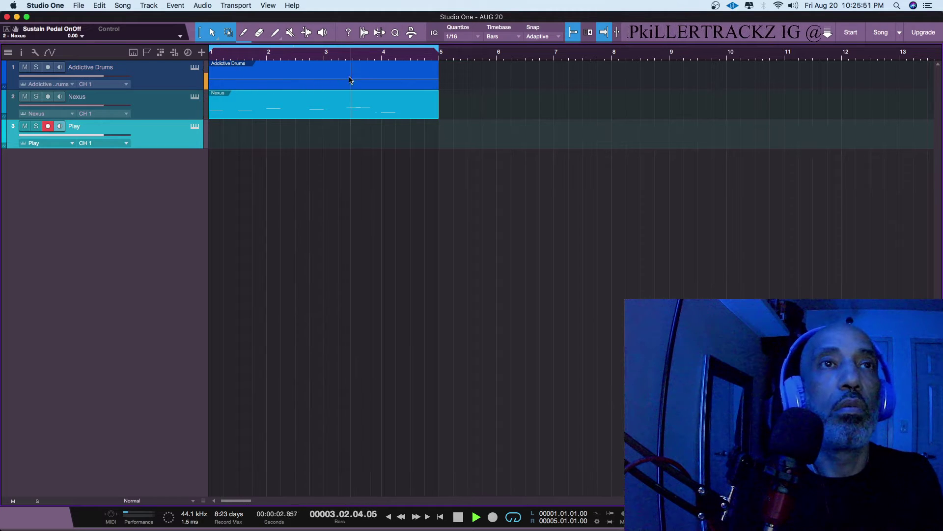
drag(460, 78, 338, 122)
key(super+a)
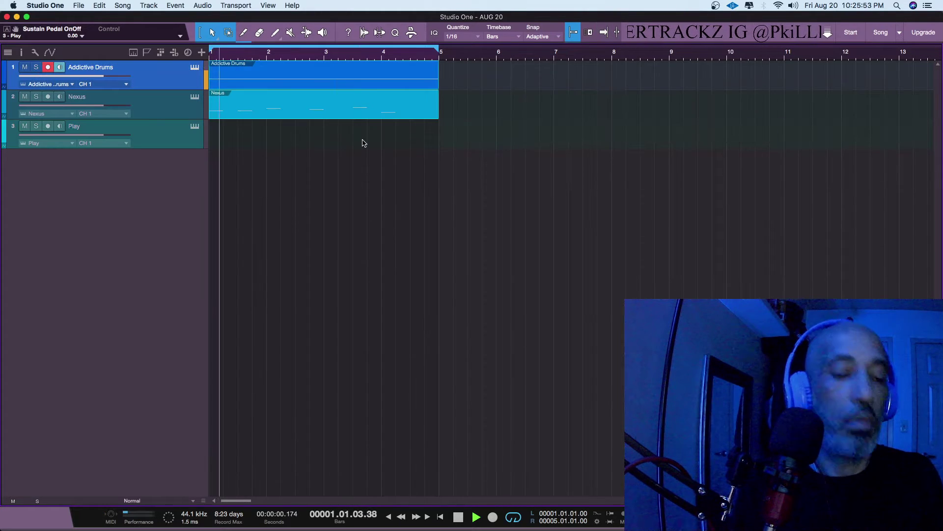
key(d)
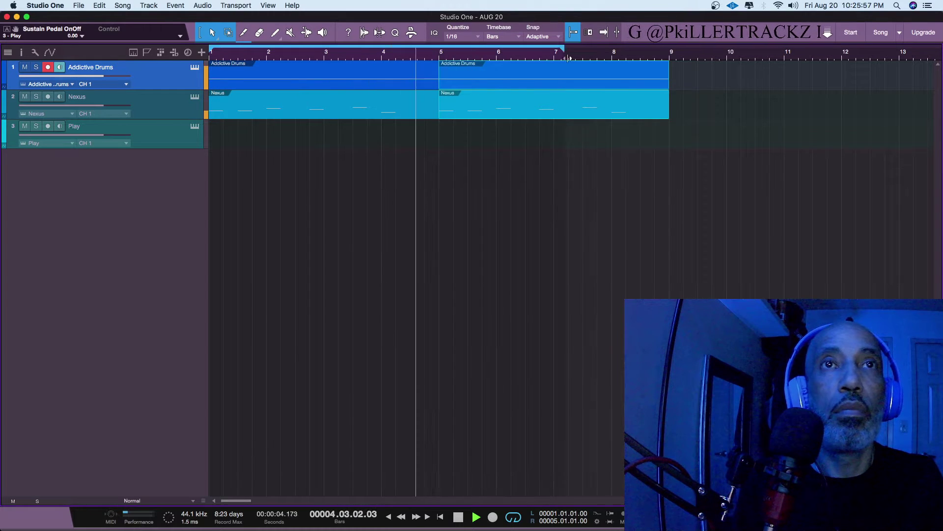
key(p)
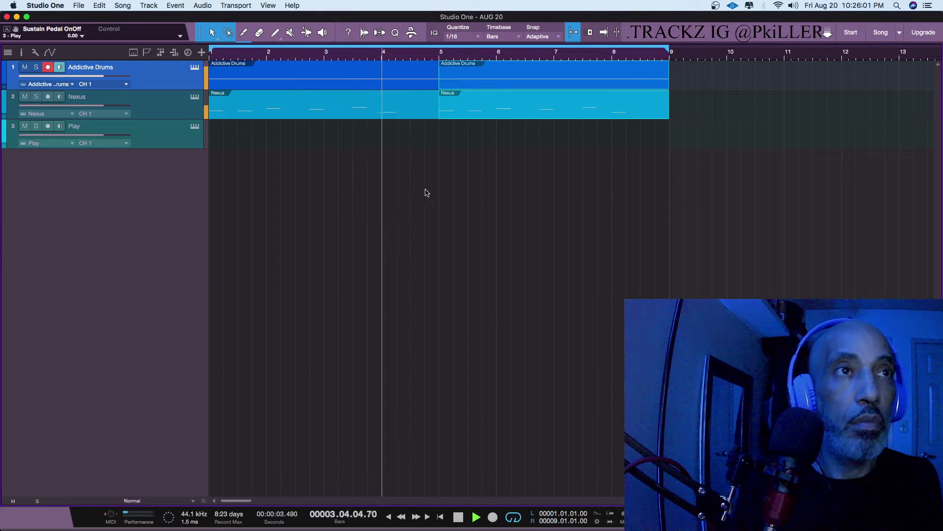
Record sustained C#2 and C#3 notes from bar 1 to bar 8 on the Play track over the loop
click(155, 139)
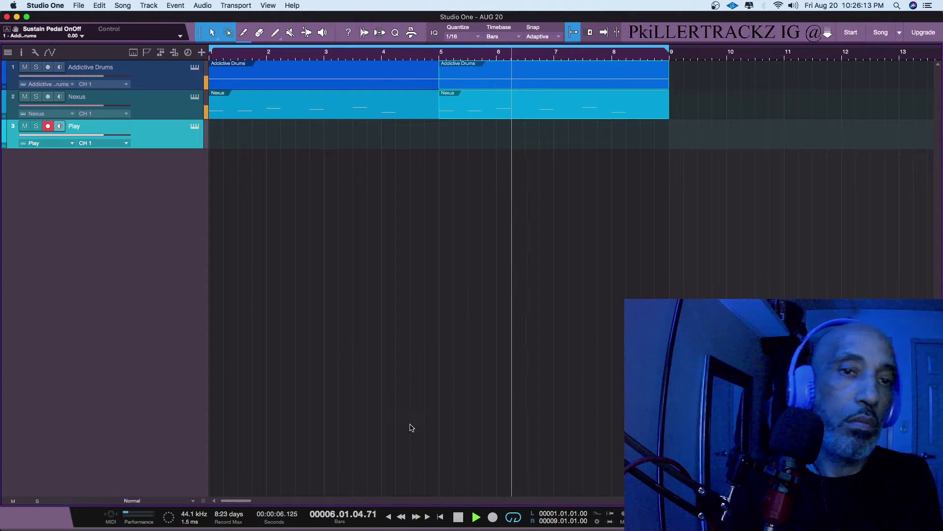
key(space)
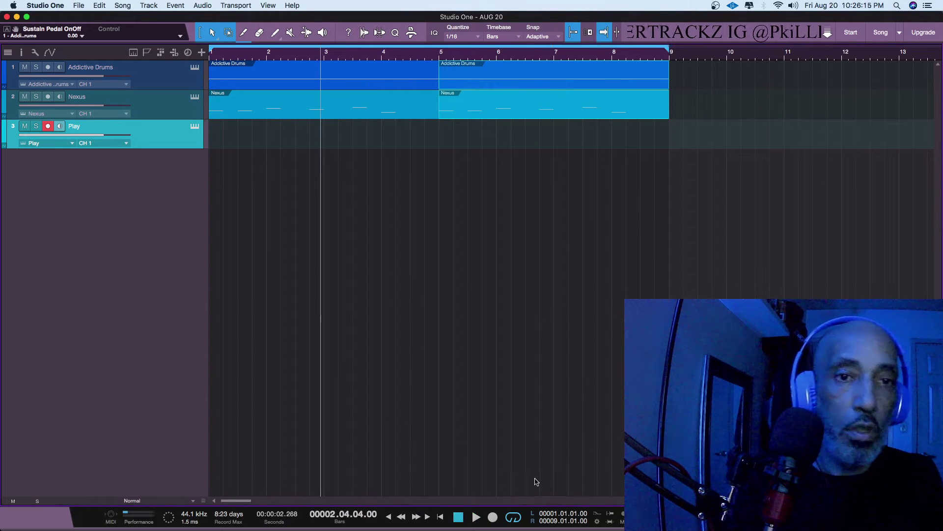
key(comma)
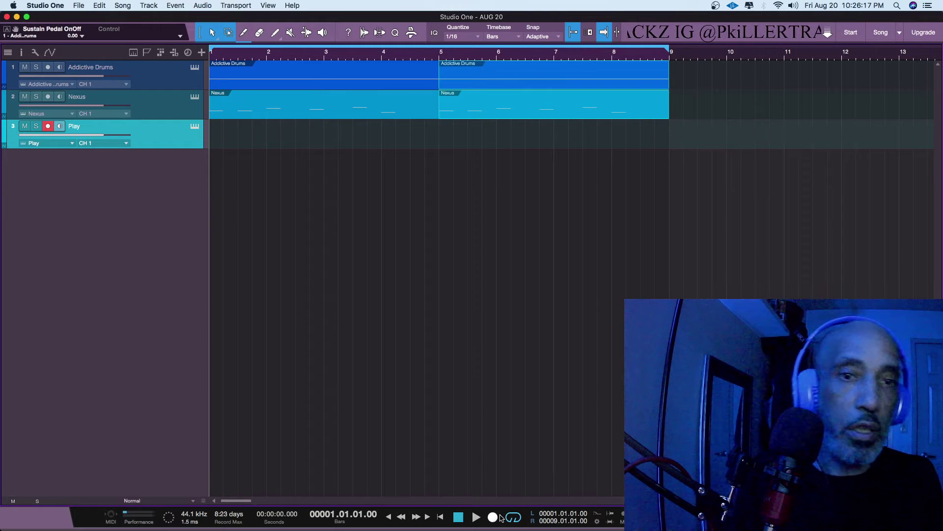
click(493, 517)
key(space)
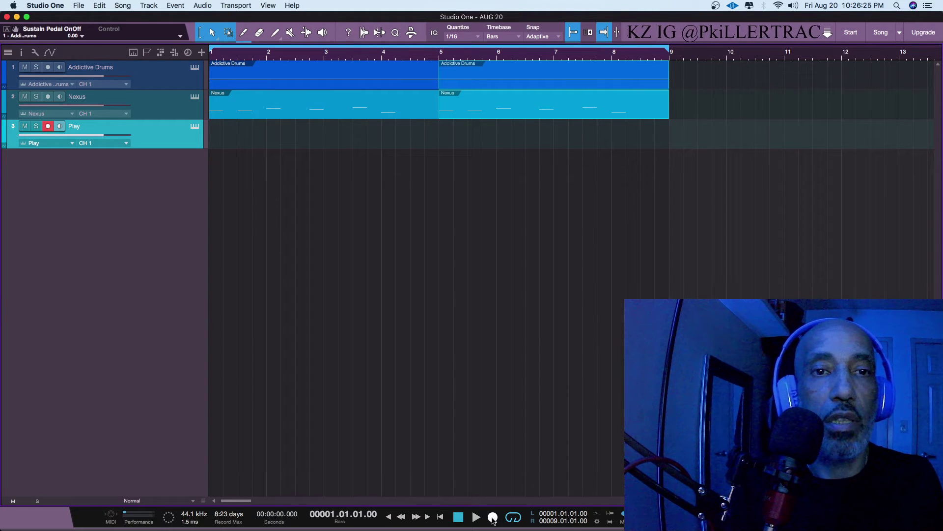
click(492, 517)
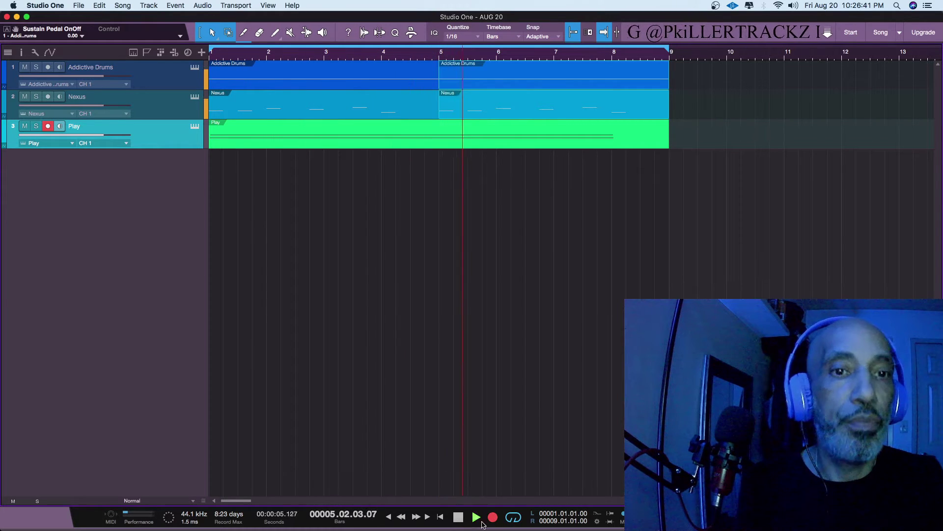
click(493, 517)
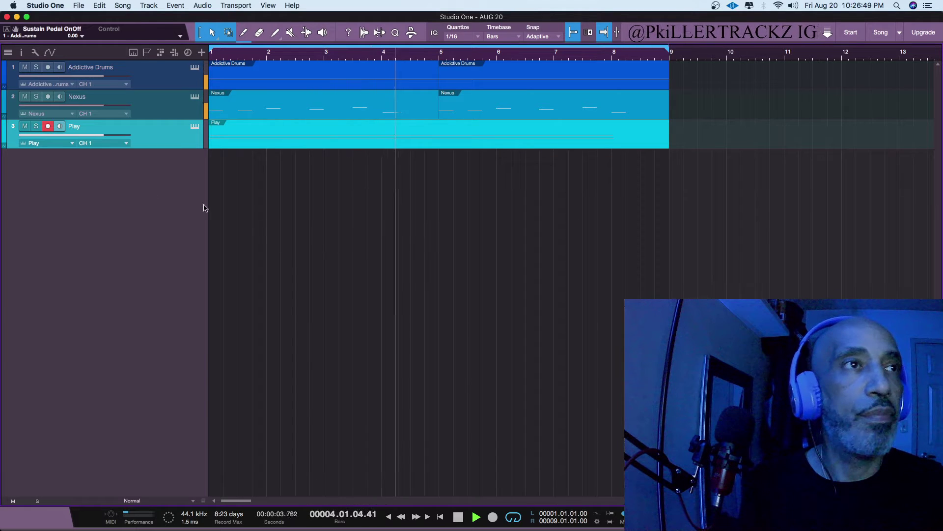
Examine the length of the recorded octave notes in the Play part's note editor, and close the editor
double_click(270, 147)
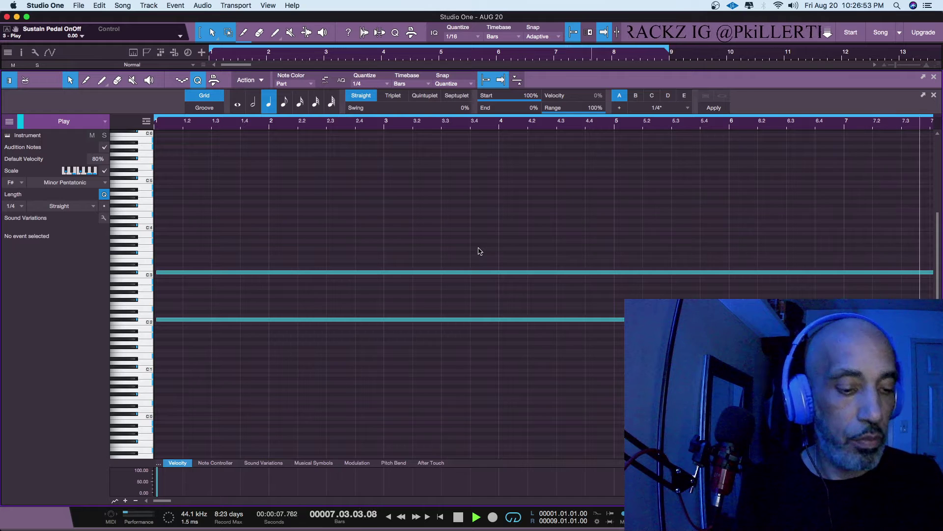
key(w)
key(w)
key(w)
key(w)
key(w)
key(w)
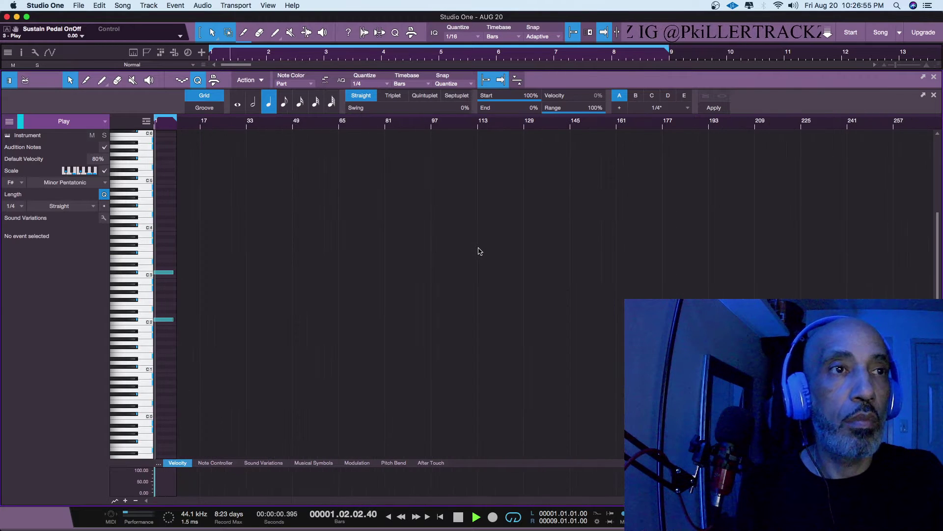
key(e)
key(e)
key(e)
key(e)
key(e)
key(e)
key(e)
key(e)
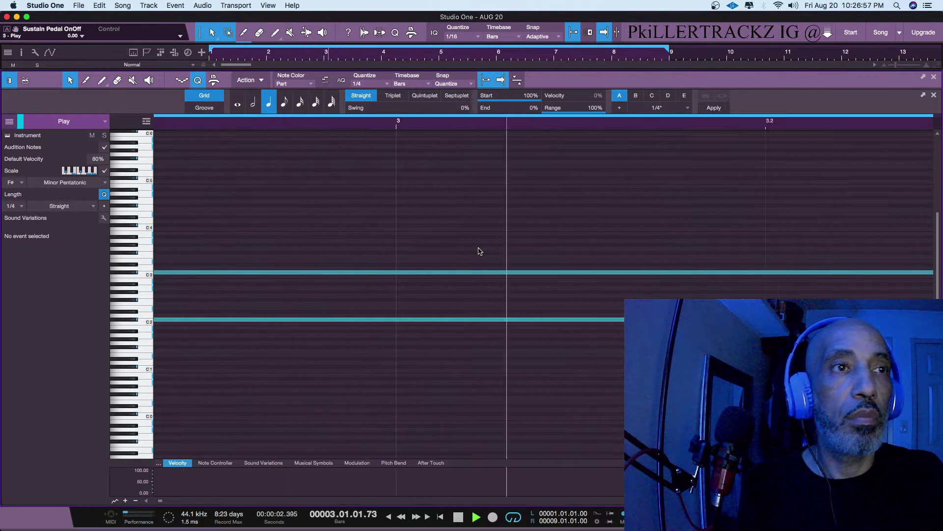
key(w)
key(w)
key(w)
scroll(480, 251, up, 5)
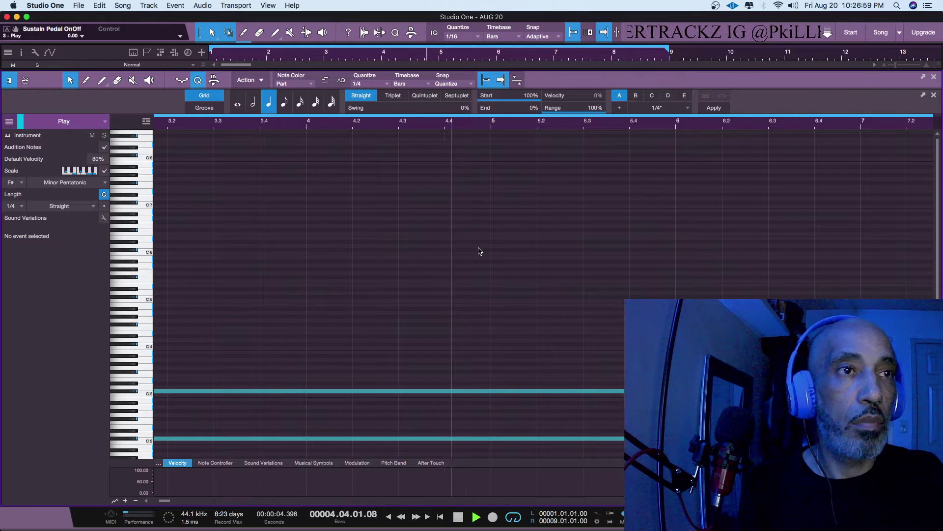
scroll(484, 286, down, 1)
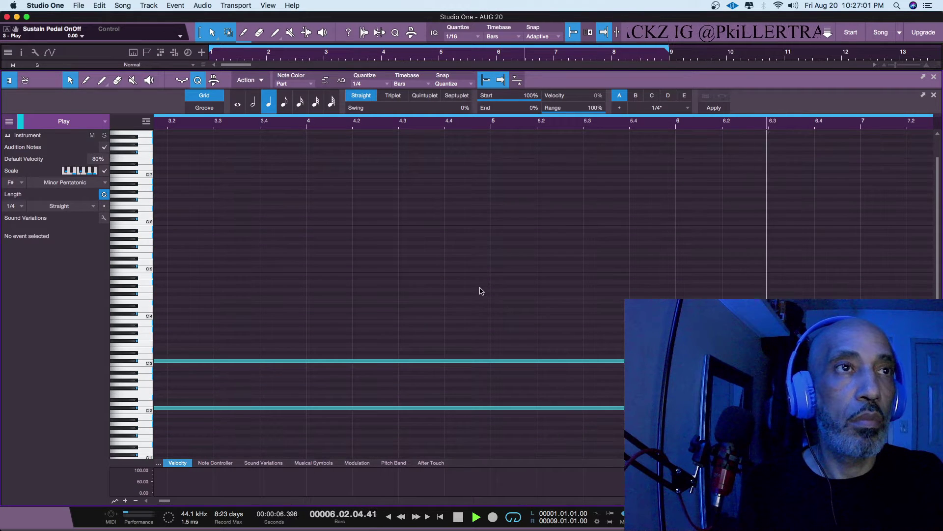
key(w)
key(w)
key(w)
key(w)
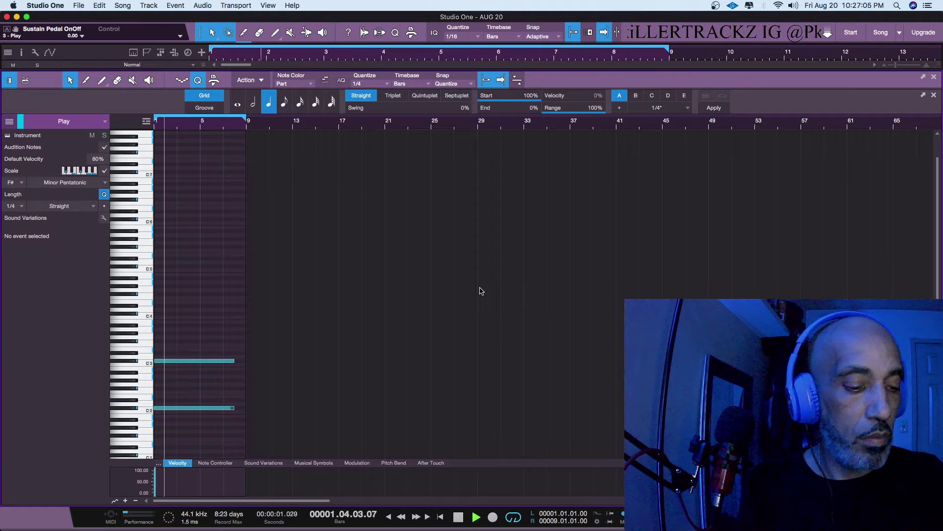
key(e)
key(e)
key(e)
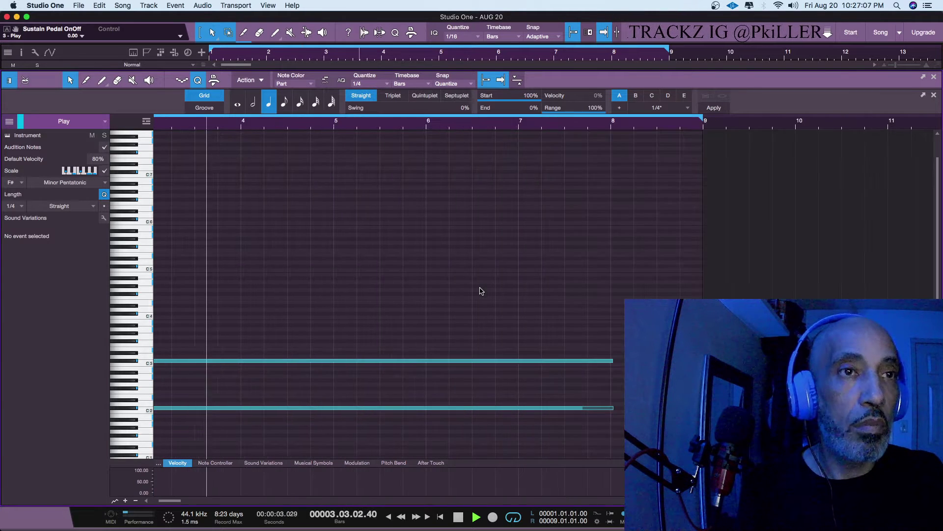
key(w)
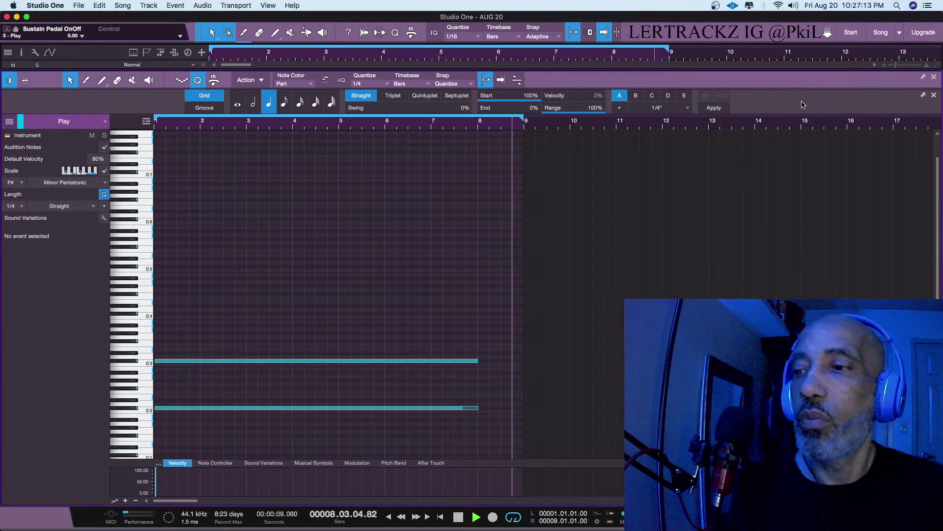
click(934, 77)
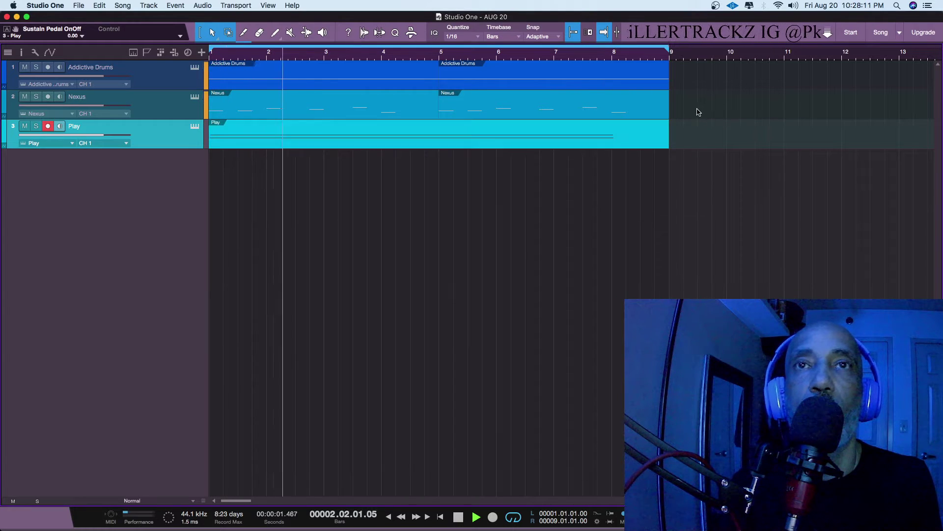
Merge the two Addictive Drums parts and the two Nexus parts into one eight-bar part per track, and check the merged Nexus notes
drag(696, 109, 270, 74)
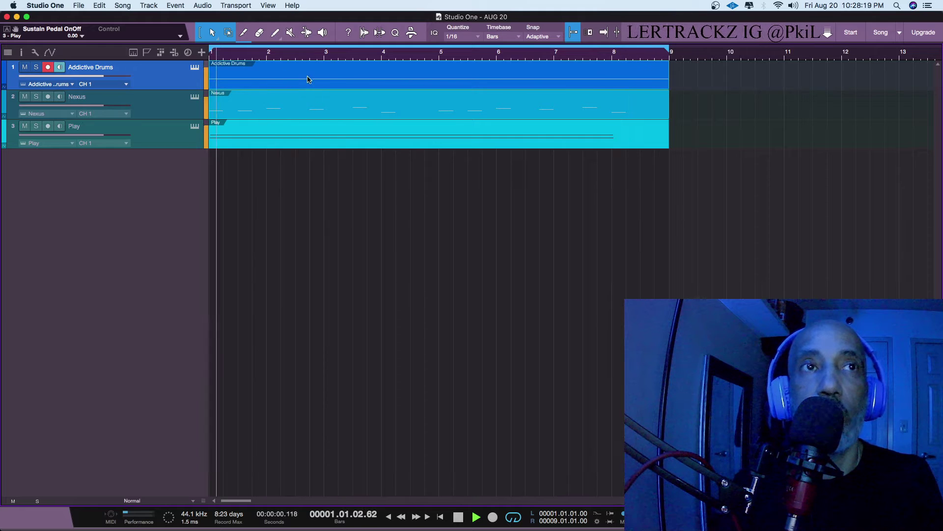
double_click(351, 112)
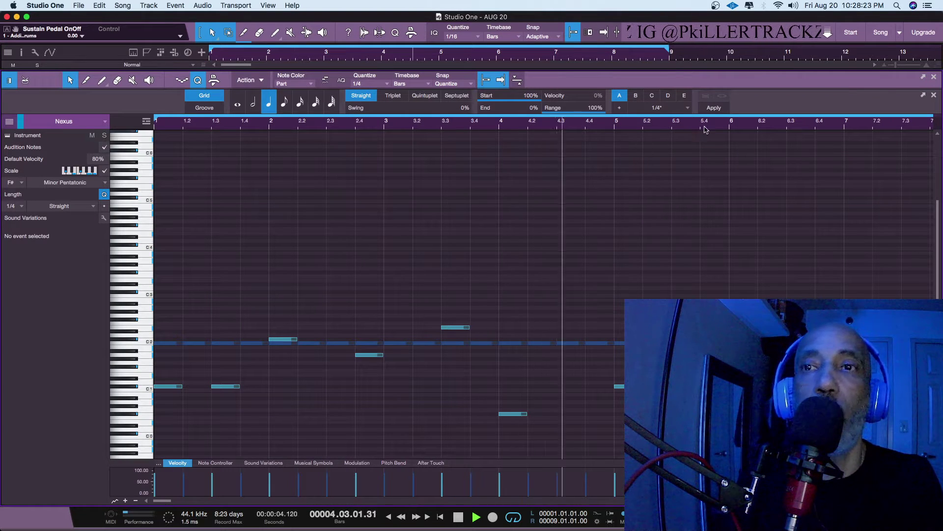
click(934, 78)
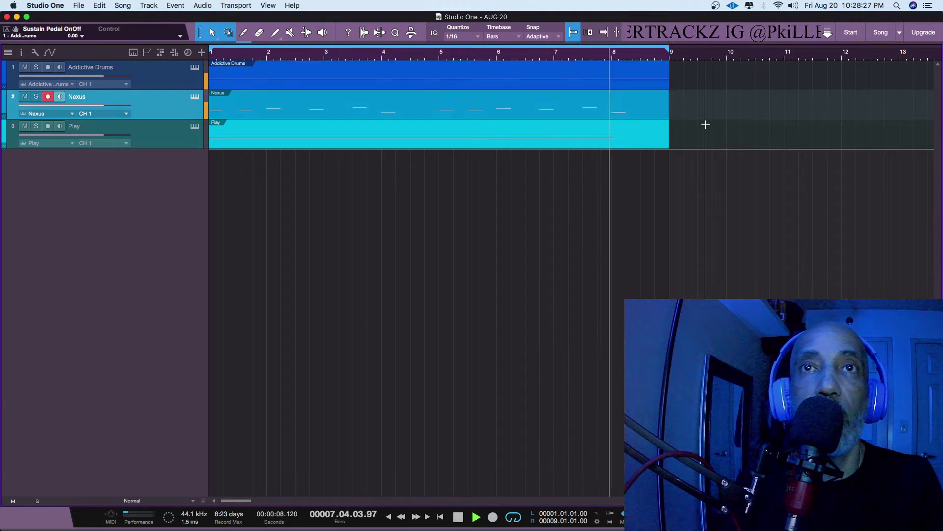
In the merged Nexus part, select all the notes and duplicate them a quarter note later
double_click(643, 108)
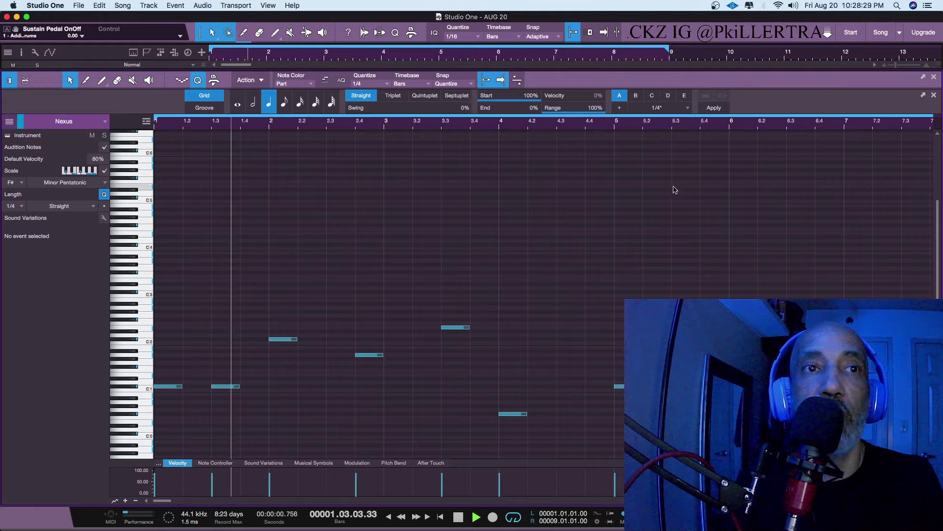
scroll(618, 160, down, 4)
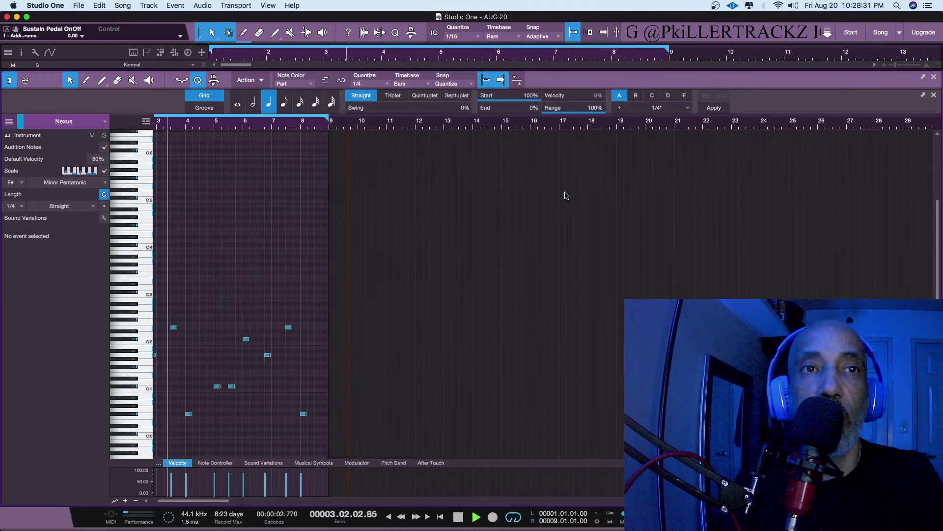
drag(431, 240, 117, 447)
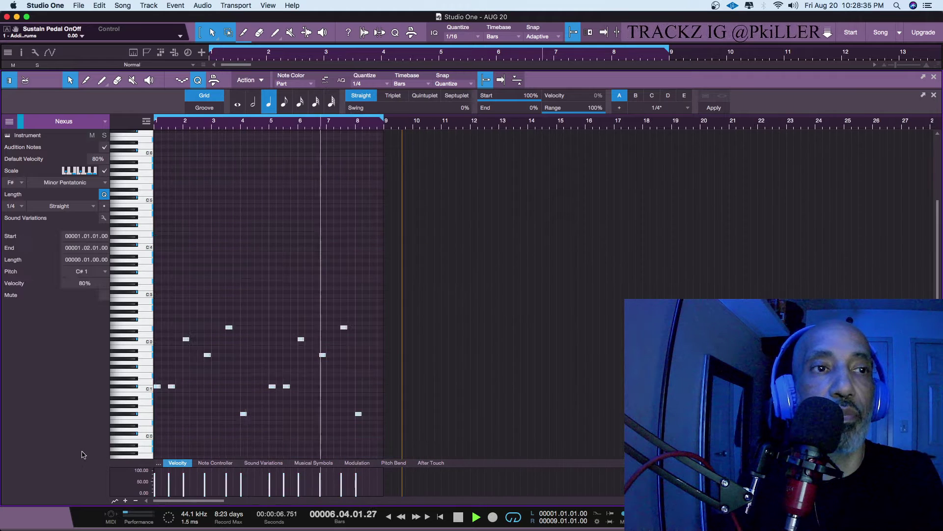
scroll(199, 430, up, 3)
scroll(211, 428, left, 4)
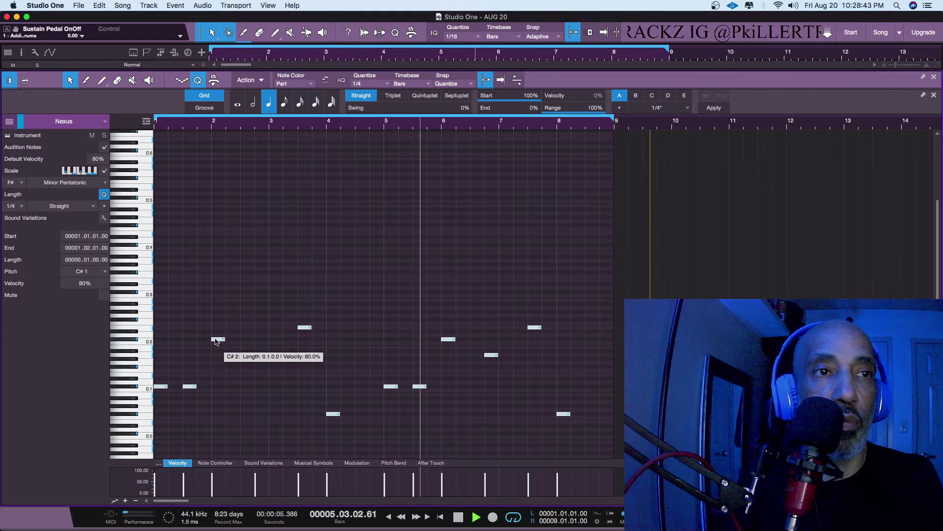
key(d)
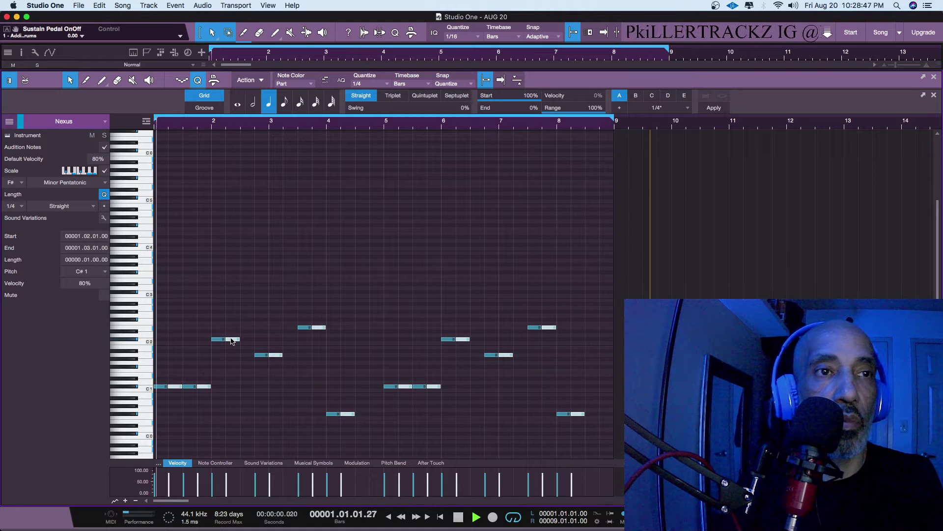
Set the Nexus editor's quantize to 1/8 and shift all the duplicated notes an eighth note later
drag(232, 340, 236, 339)
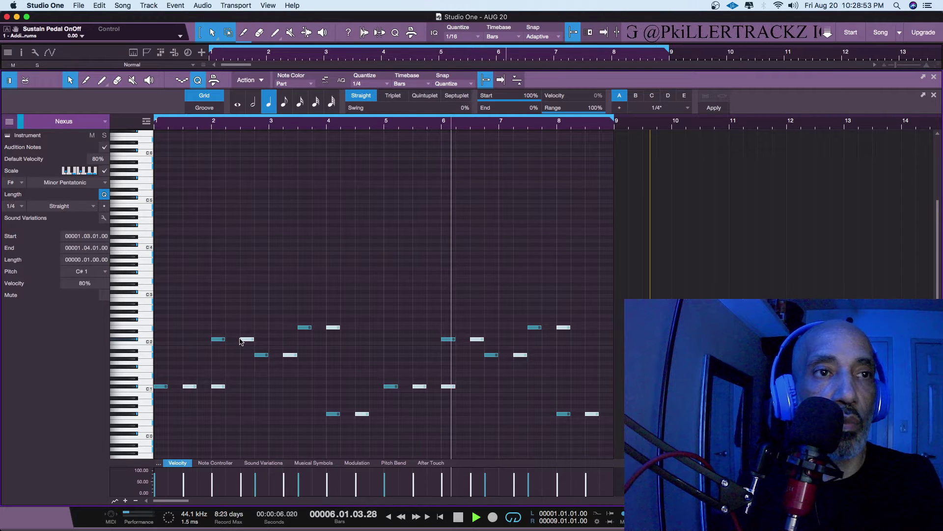
drag(244, 342, 230, 340)
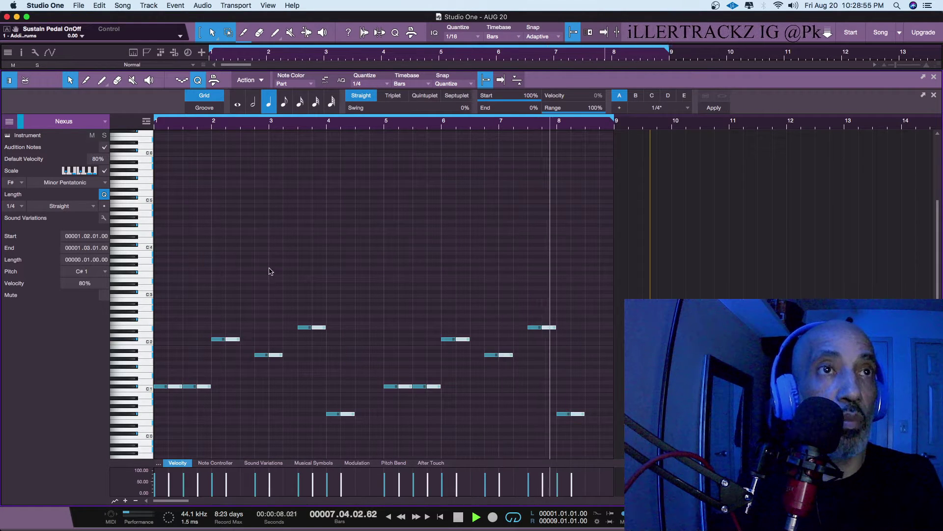
key(3)
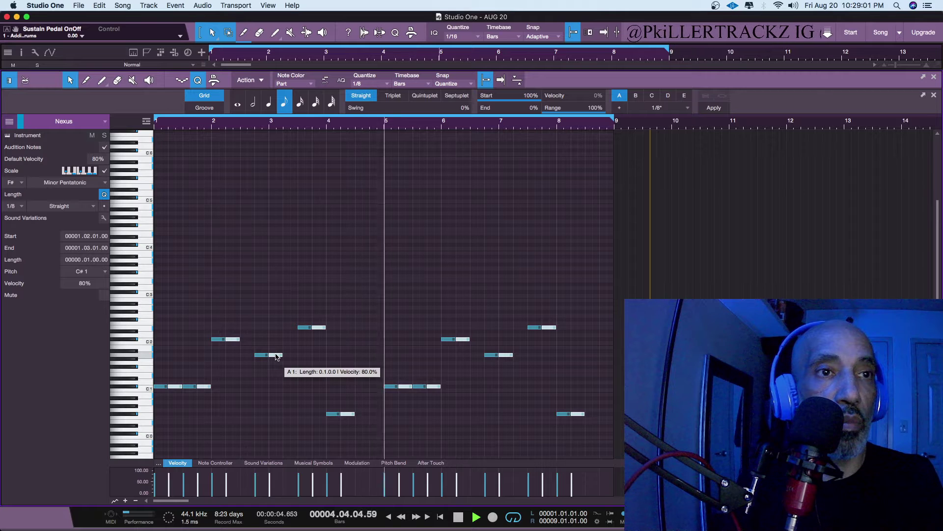
drag(278, 355, 284, 355)
key(ctrl+z)
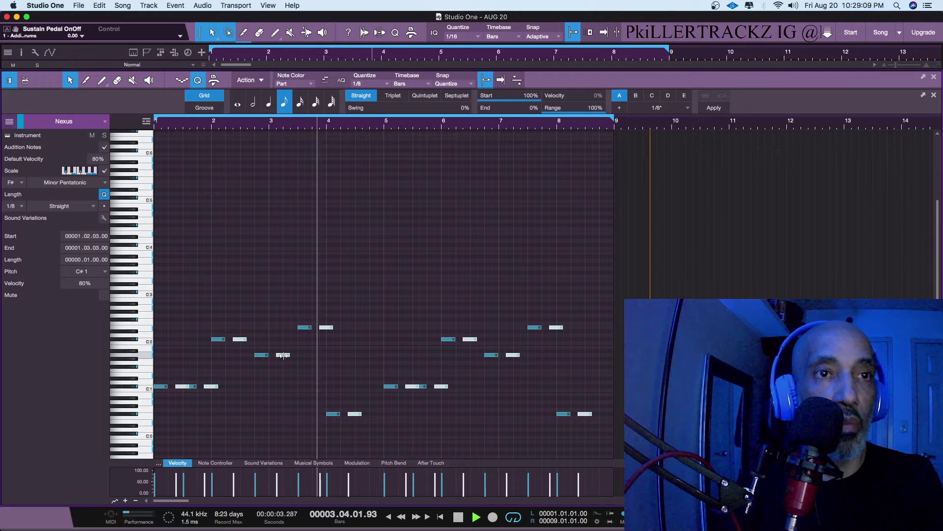
Delete the duplicated C#1 notes at positions 1.2.3 and 1.4.3 in bar 1 of the Nexus part
click(243, 391)
key(e)
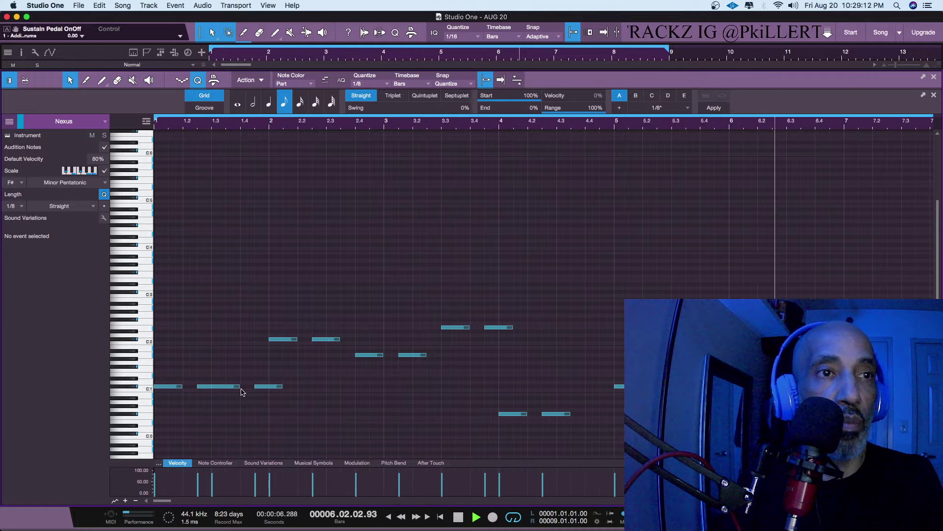
click(211, 388)
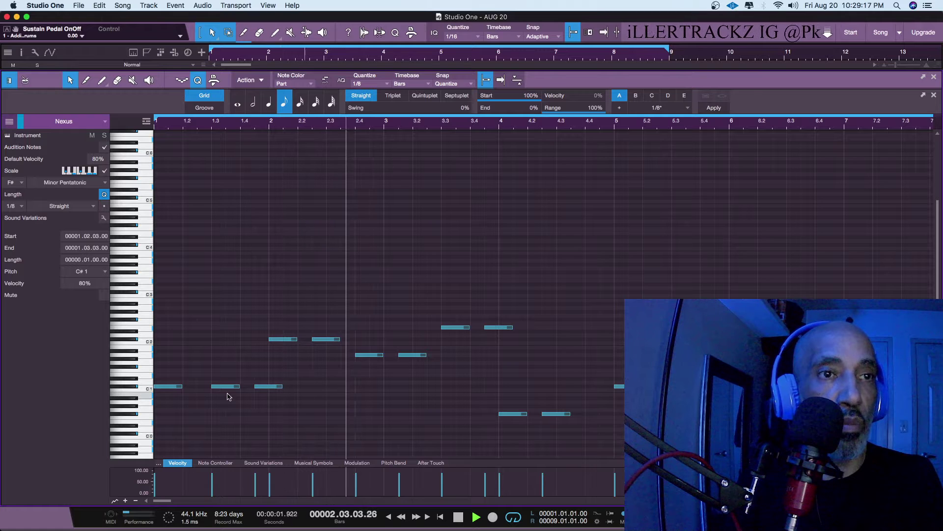
double_click(264, 388)
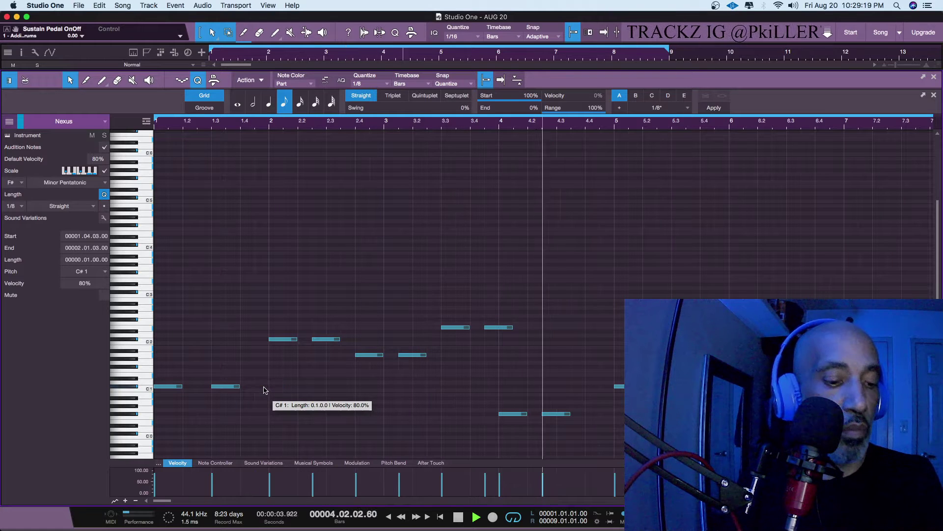
Restore the C#1 note at position 1.4.3 in bar 1 of the Nexus part and keep the C#1 note on beat 3
double_click(264, 388)
click(226, 387)
click(226, 389)
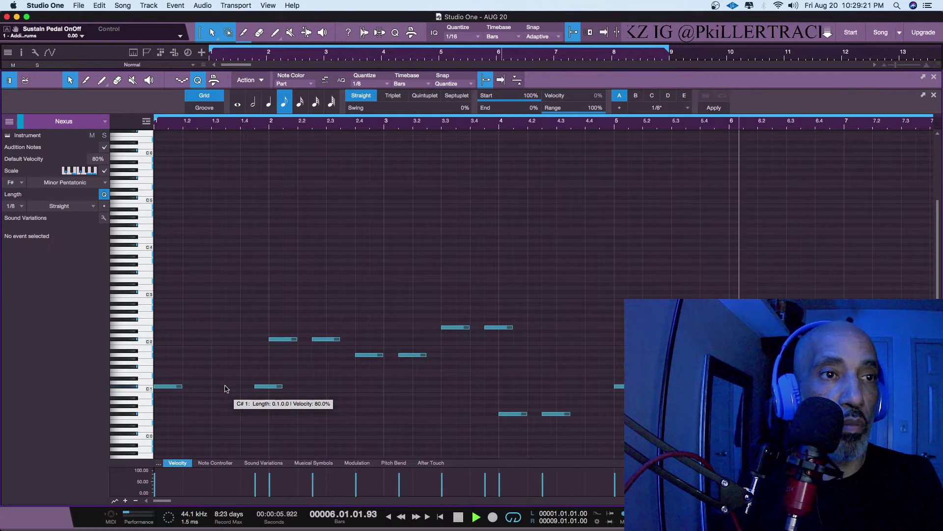
double_click(169, 387)
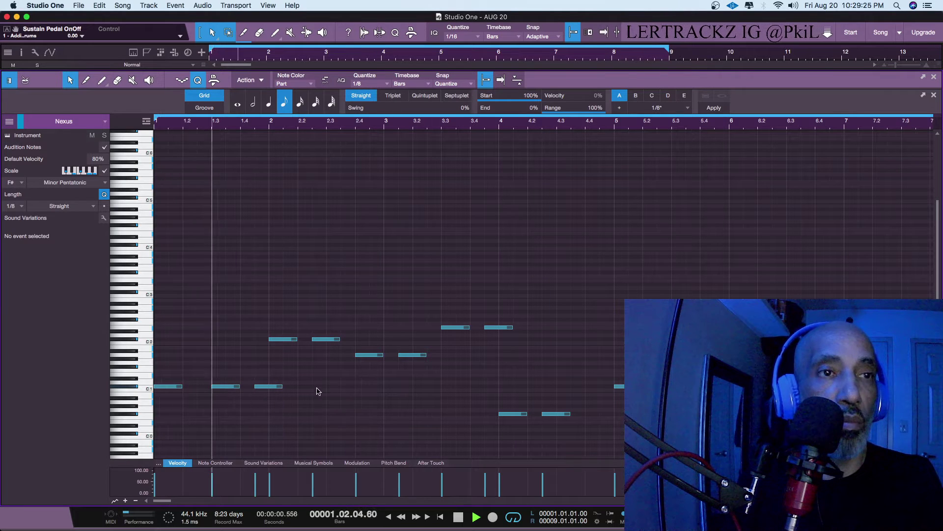
Examine the Nexus note pattern across all eight bars while the loop plays
key(w)
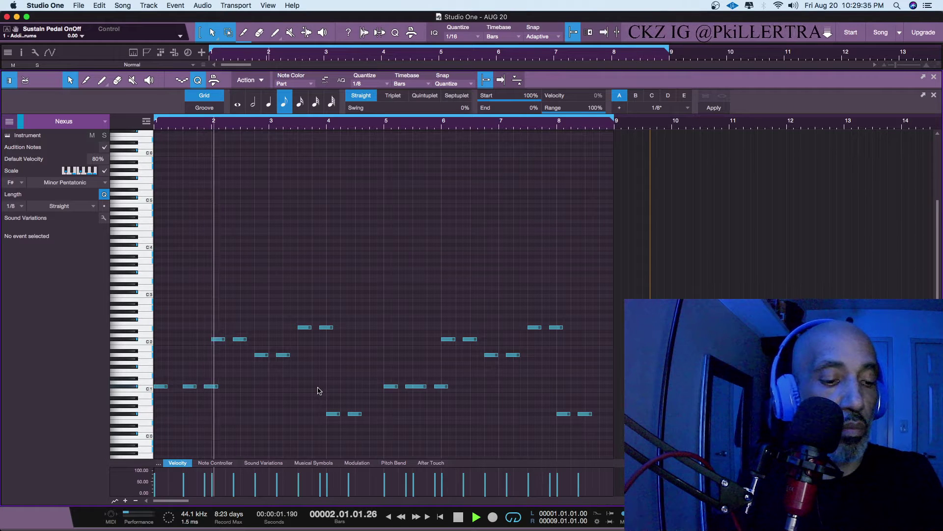
scroll(319, 390, right, 10)
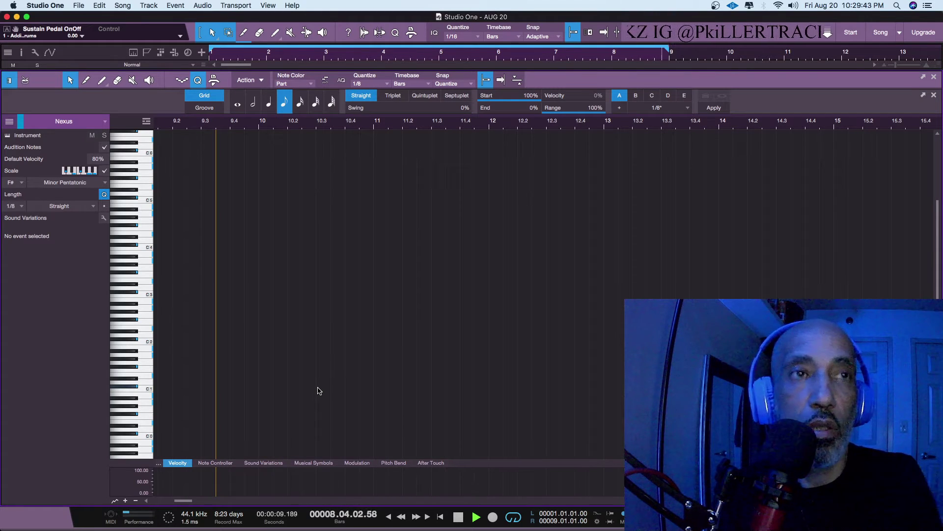
scroll(374, 396, up, 3)
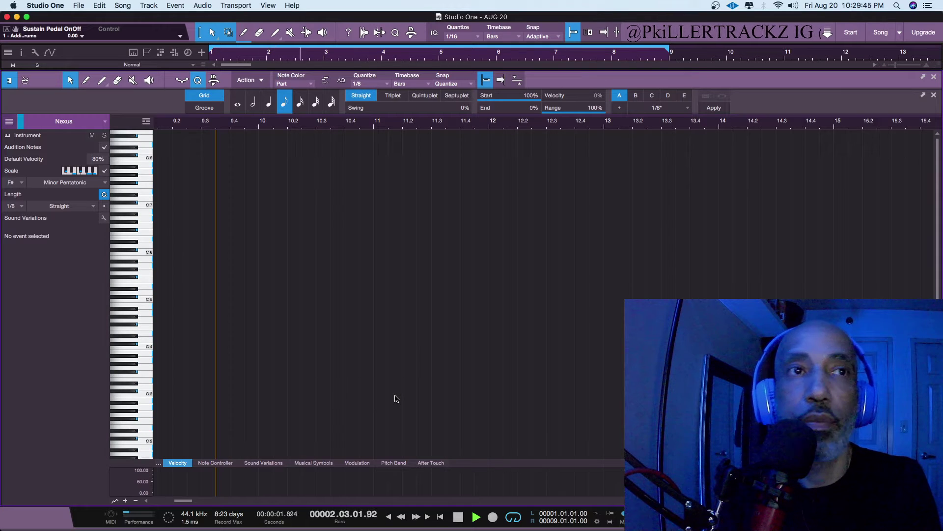
scroll(396, 397, down, 5)
scroll(396, 398, up, 5)
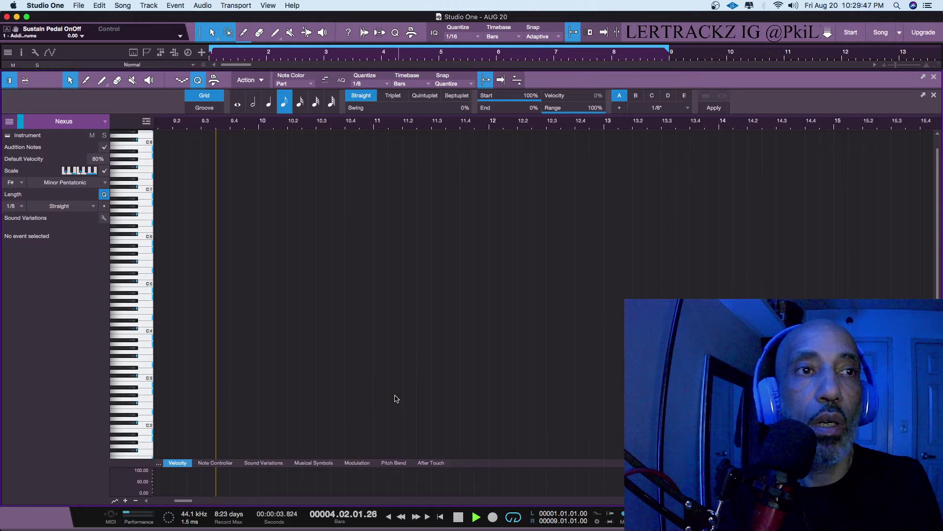
scroll(397, 397, down, 5)
scroll(397, 398, up, 1)
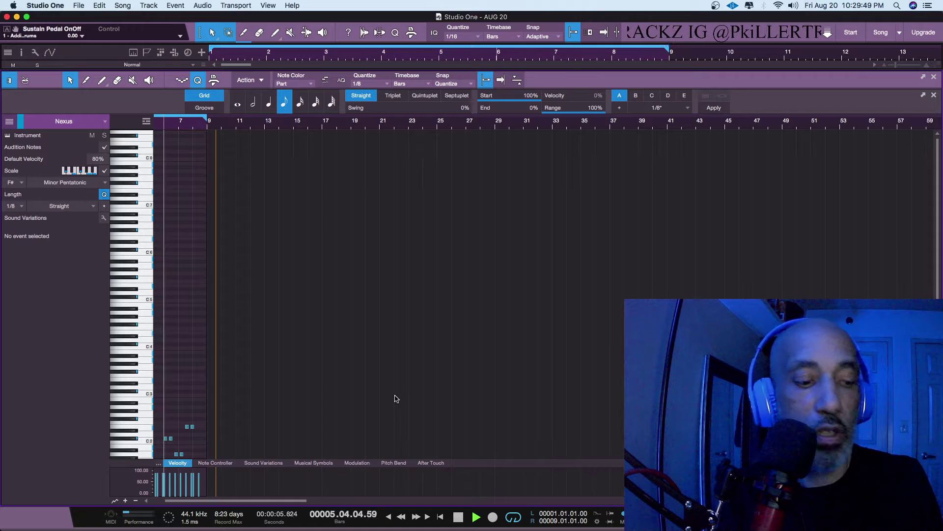
scroll(396, 398, left, 3)
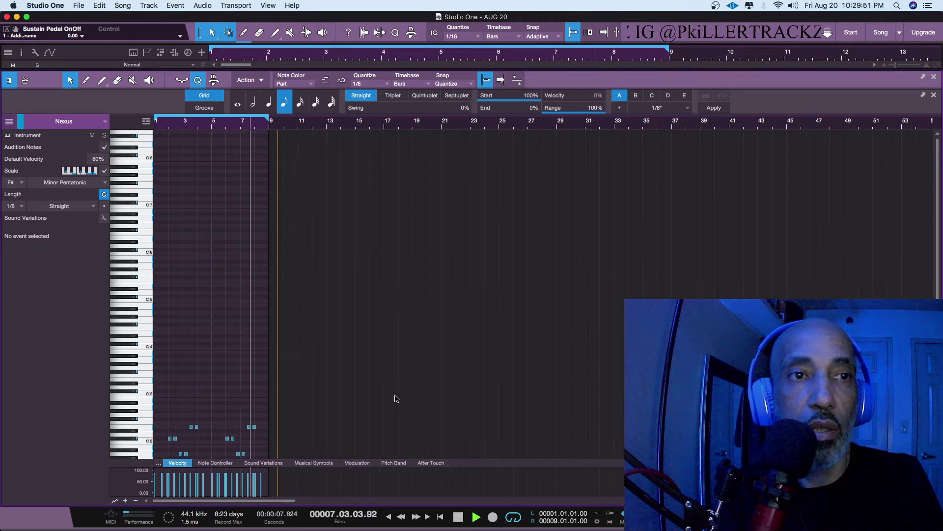
scroll(396, 398, down, 3)
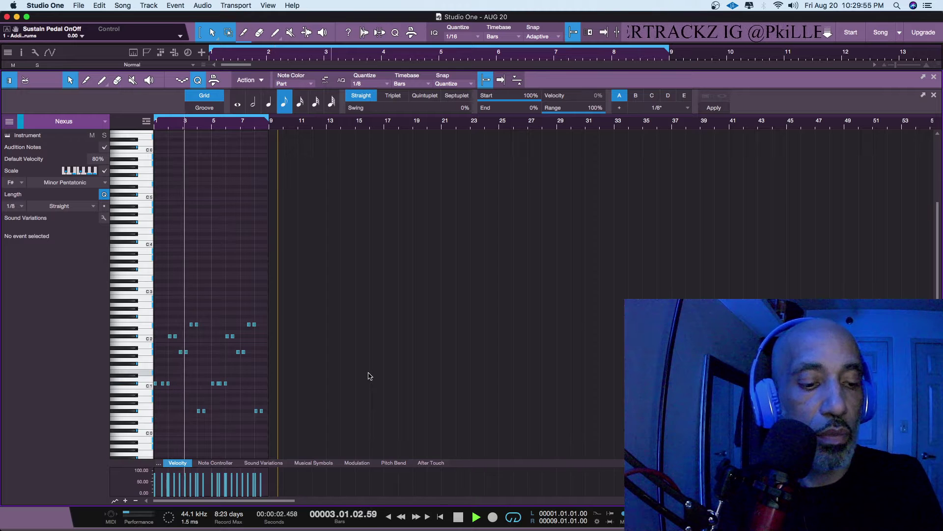
key(e)
key(e)
key(e)
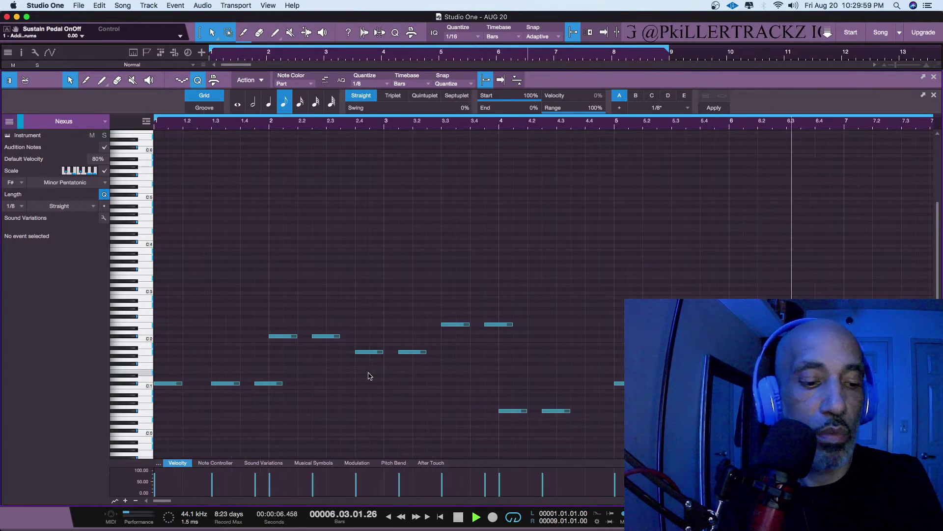
key(e)
key(w)
key(w)
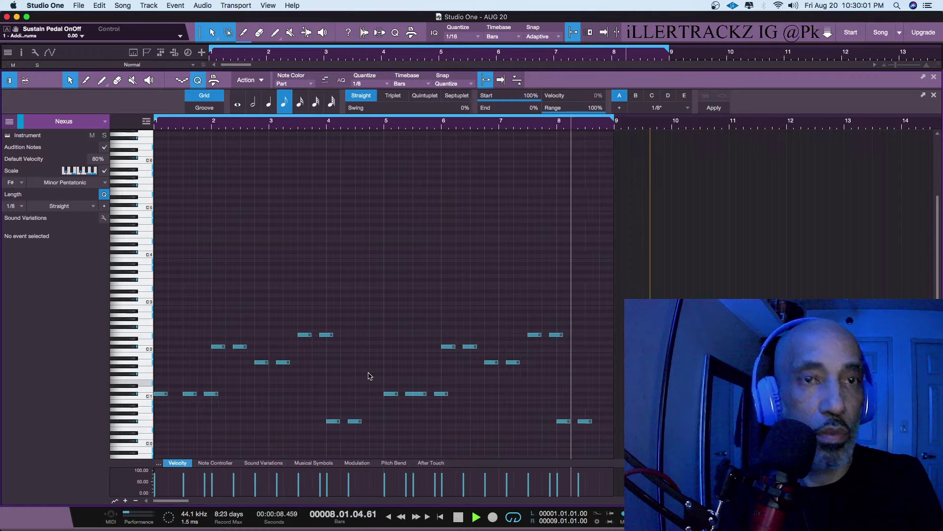
scroll(369, 376, down, 5)
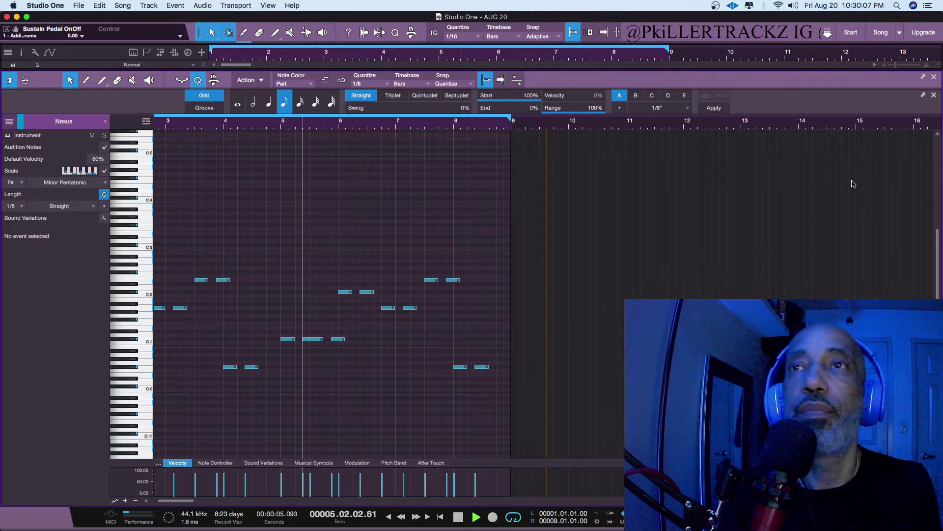
Close the note editor and delete the eight-bar Nexus part from the arrangement
key(F2)
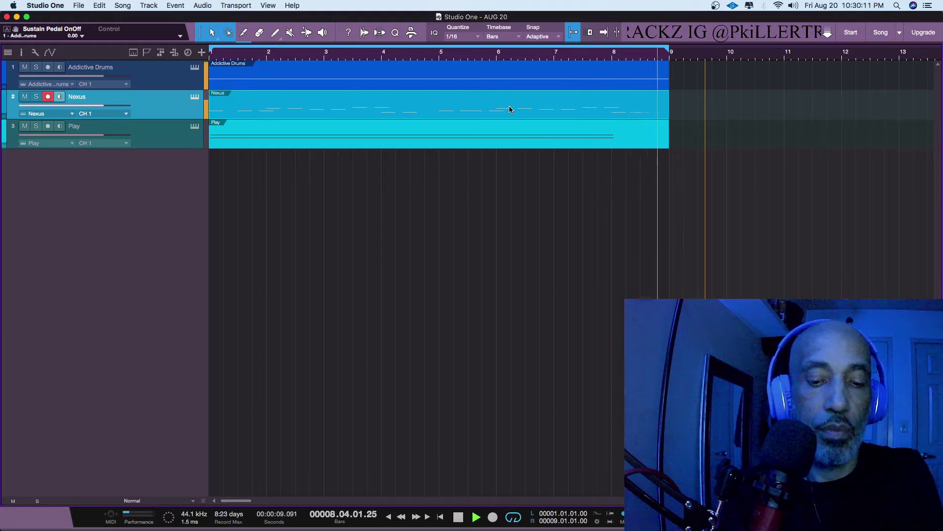
key(Delete)
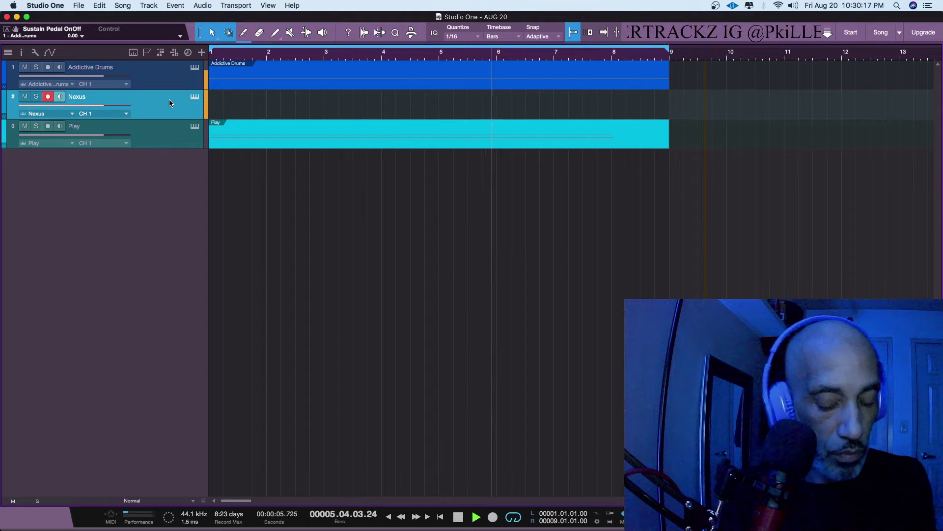
mouse_move(127, 104)
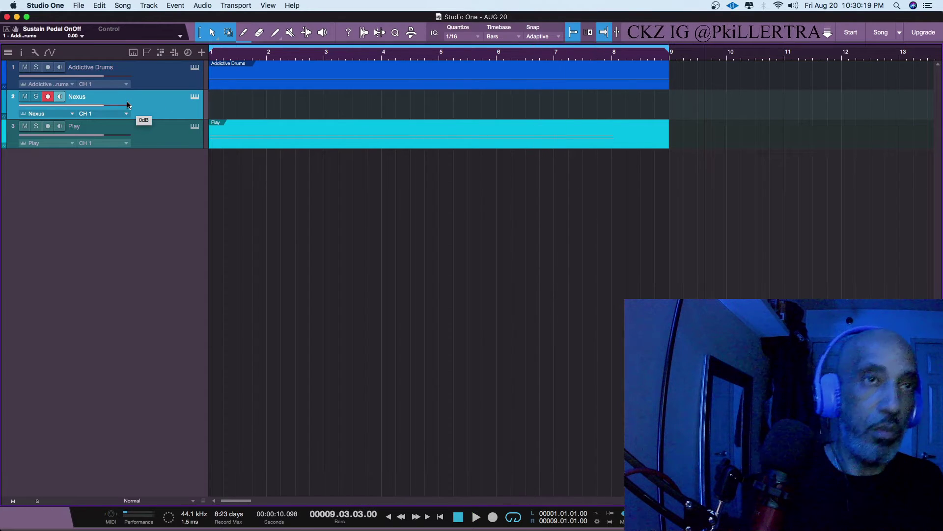
click(493, 516)
key(space)
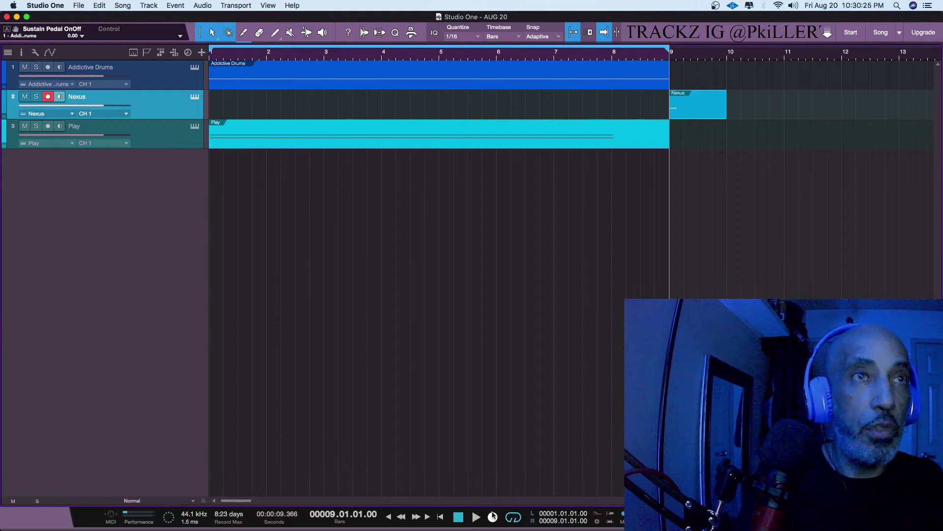
key(super+z)
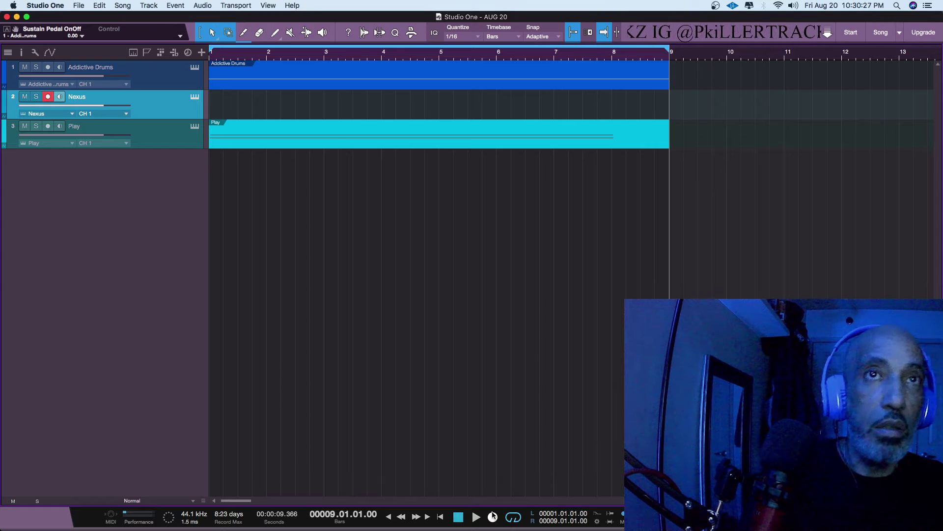
Try recording two new eight-bar Nexus takes from the start of bar 1, undoing each take
key(comma)
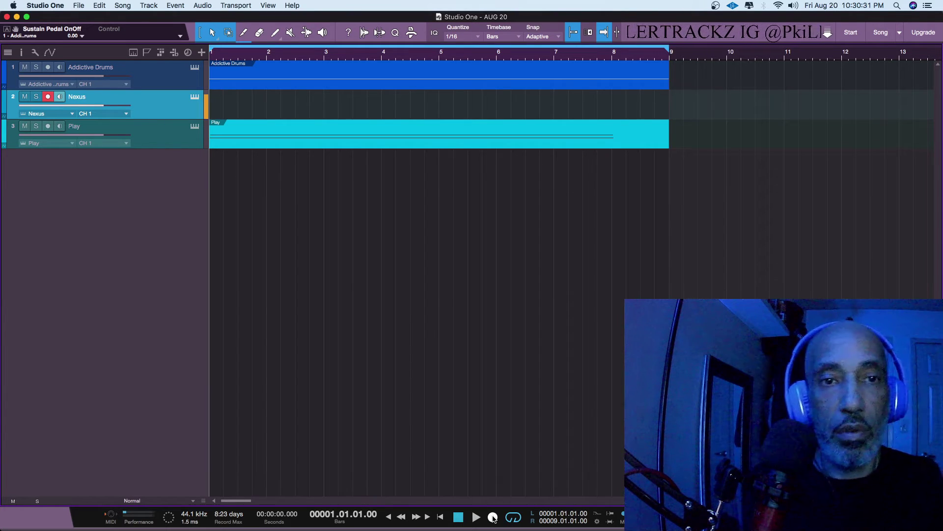
click(493, 517)
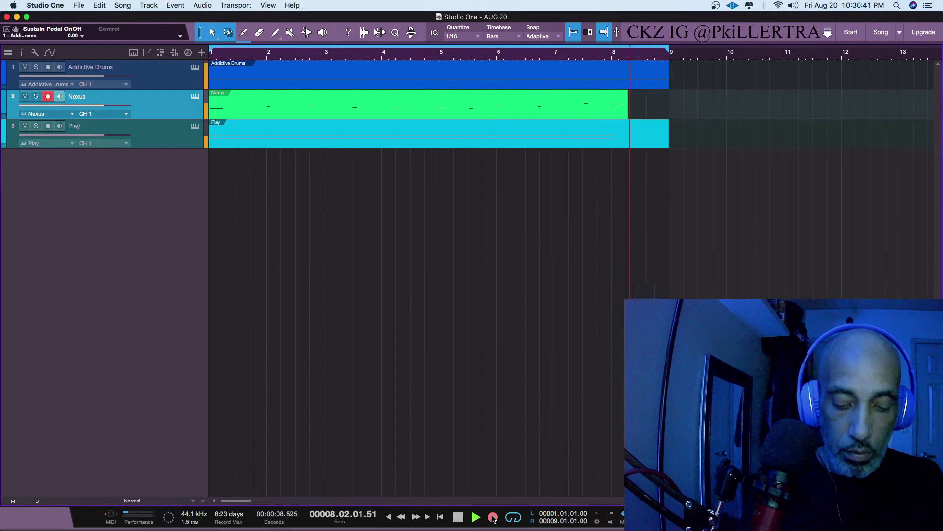
key(space)
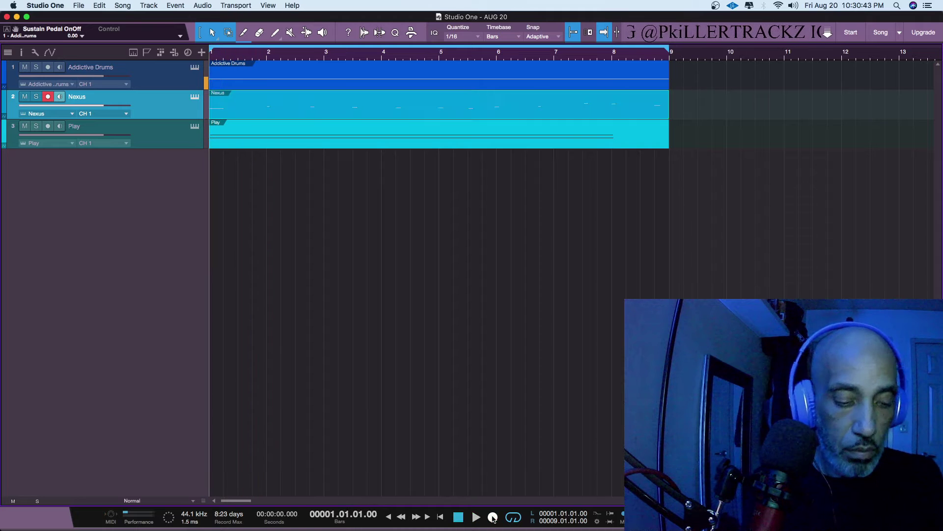
key(ctrl+z)
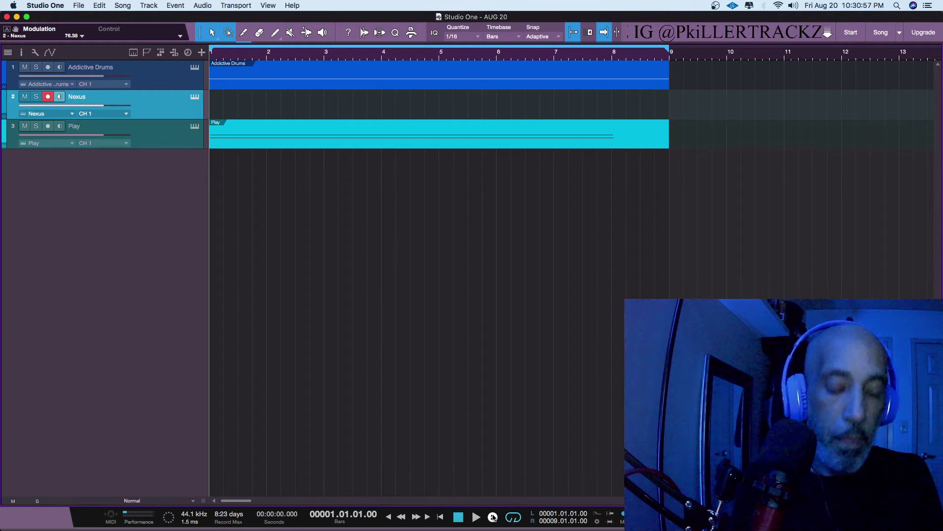
click(493, 517)
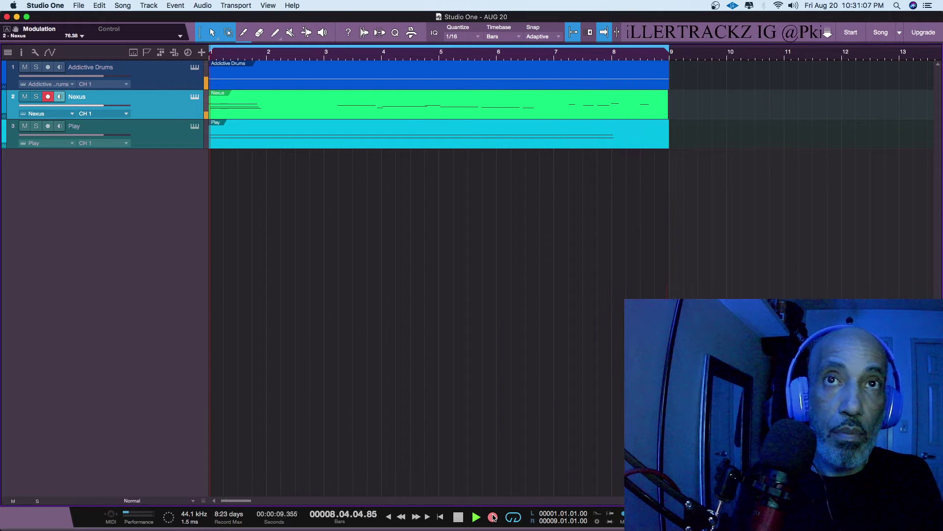
key(space)
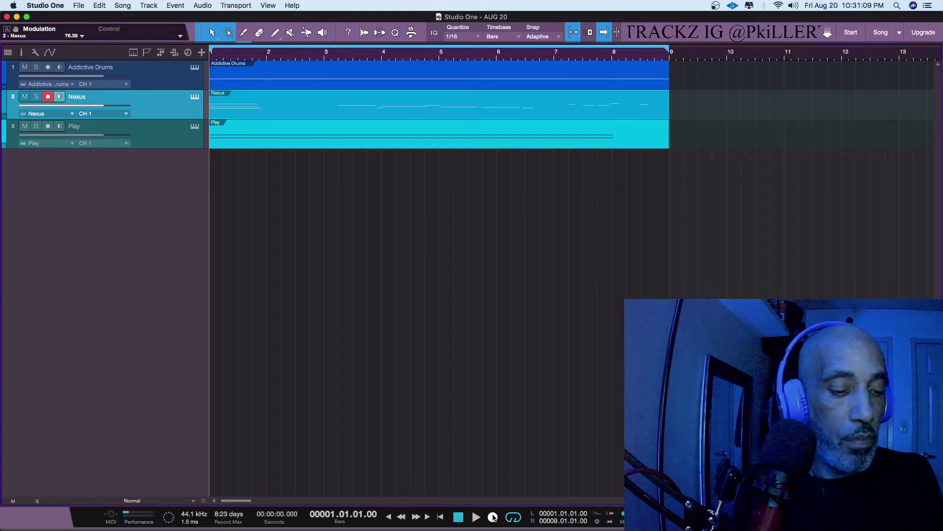
key(super+z)
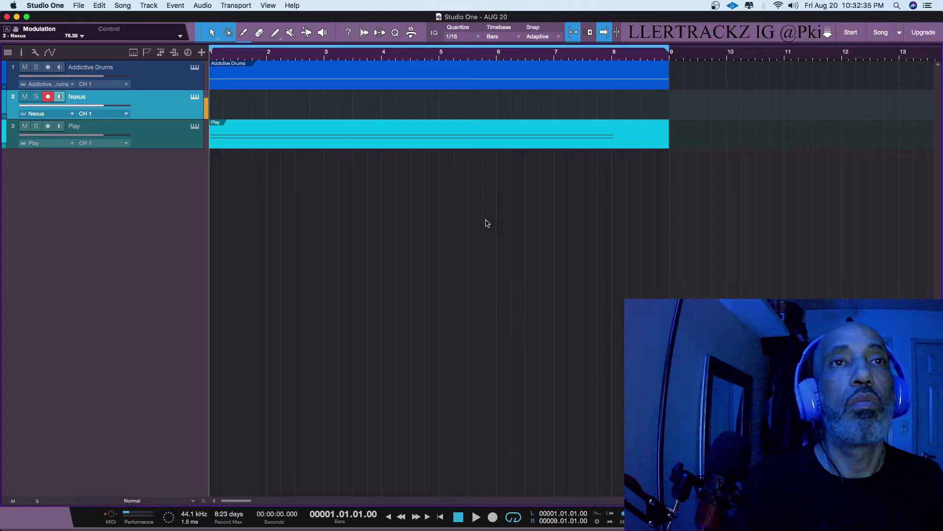
Play the loop, switch to OBS to check the live stream, and return to Studio One
key(space)
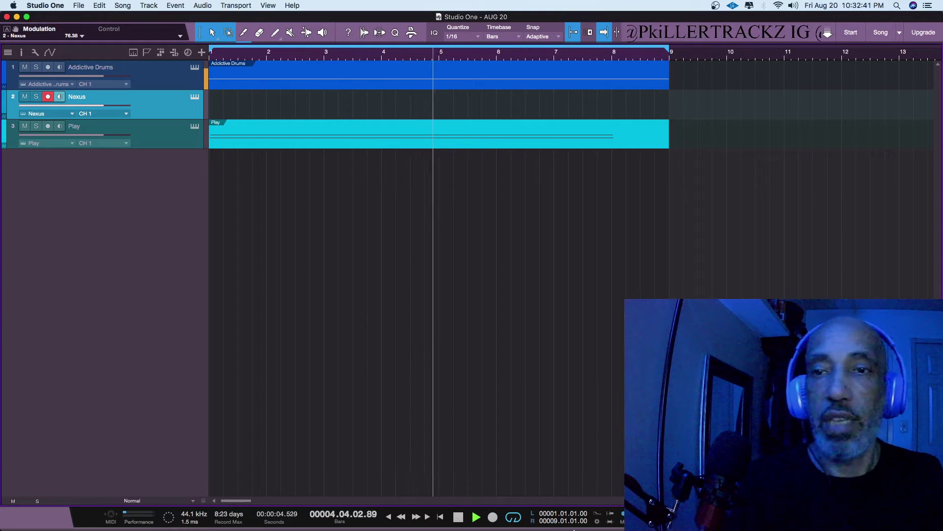
mouse_move(562, 521)
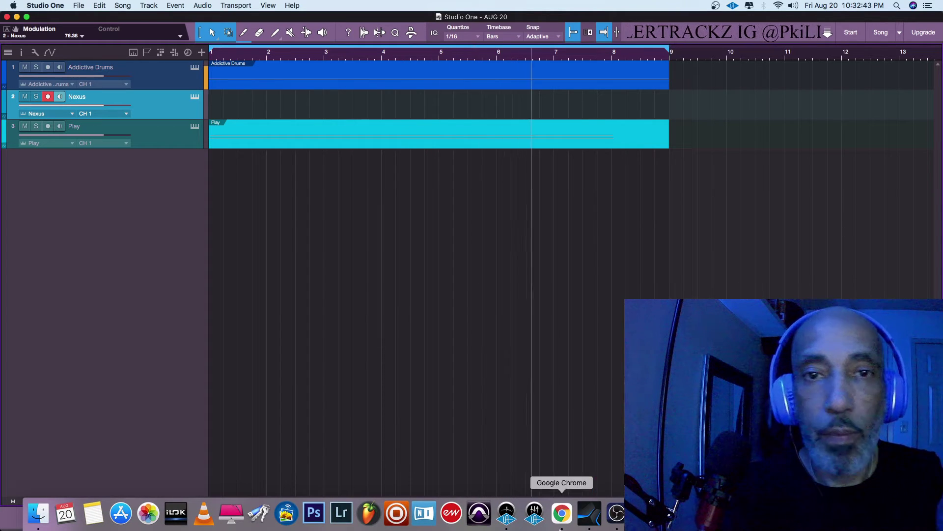
click(616, 513)
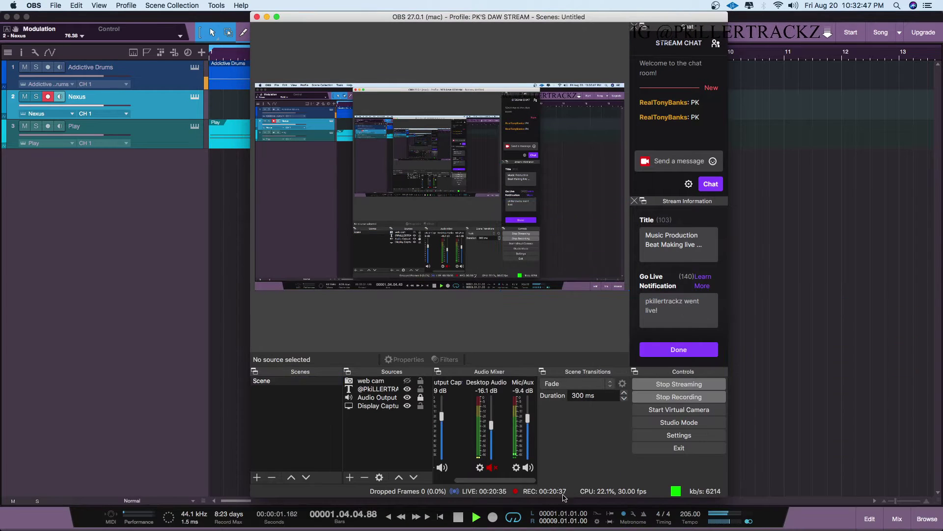
click(607, 514)
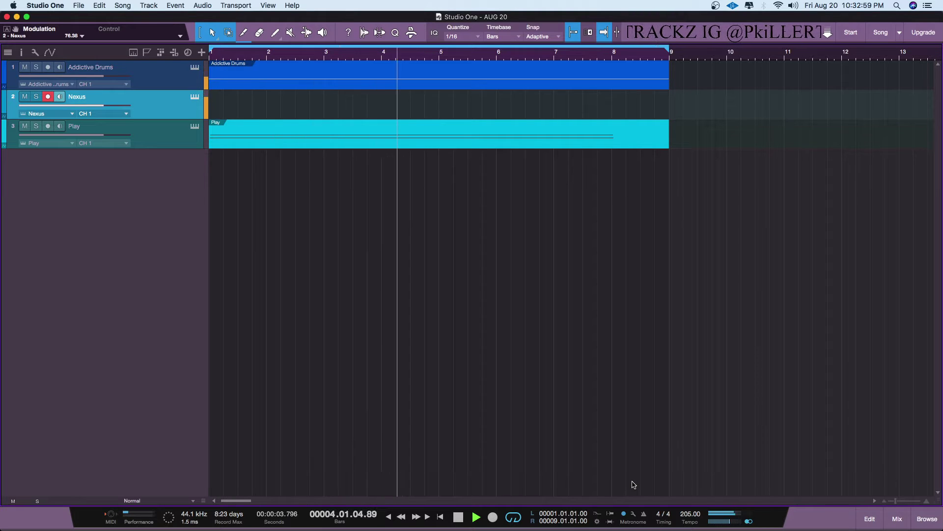
Try recording a new Nexus melody from bar 1, undo the short take, and play back and delete the eight-bar take
key(space)
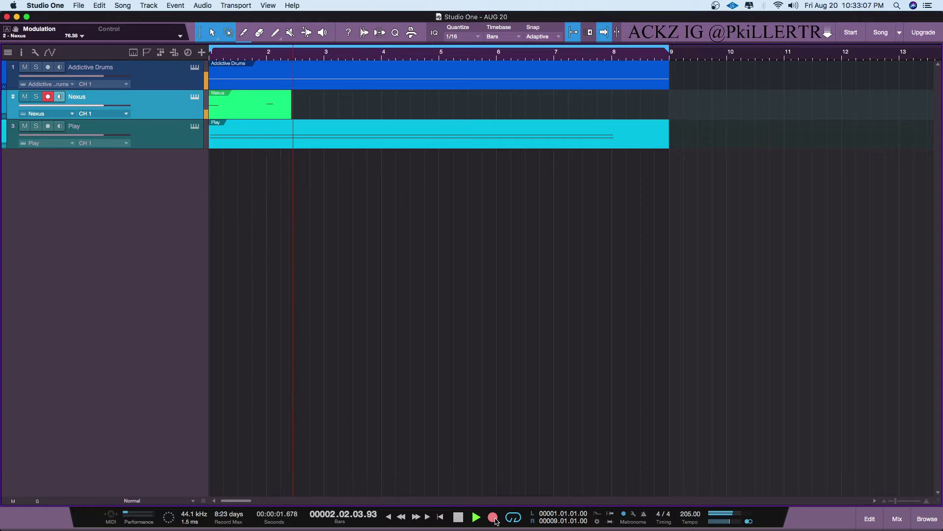
key(space)
key(super+z)
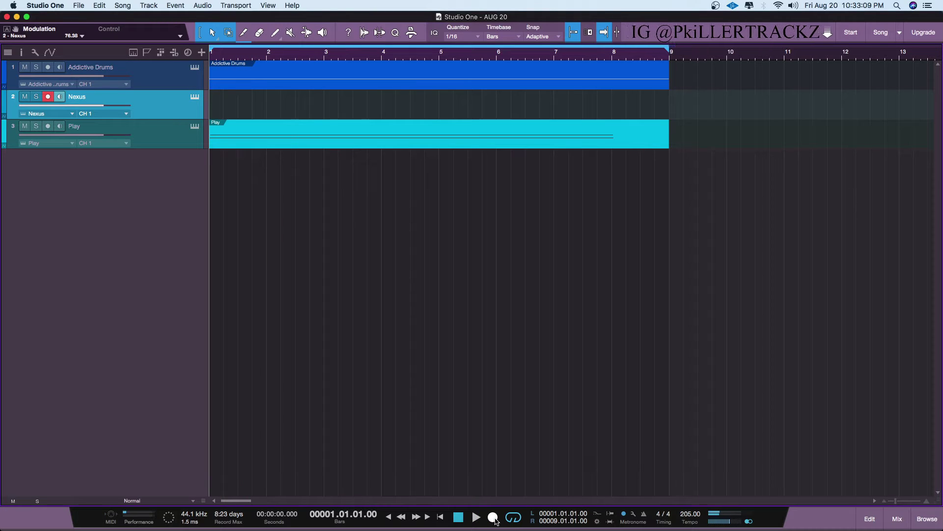
click(494, 517)
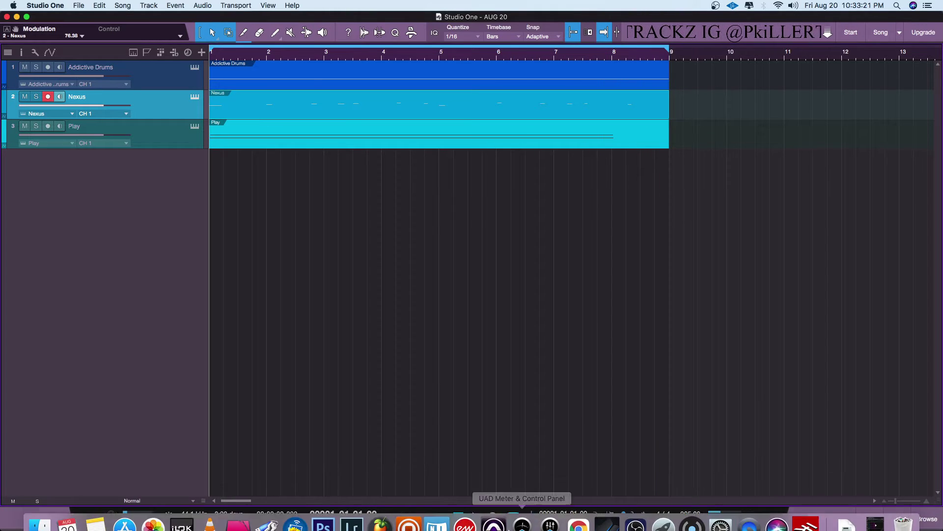
key(space)
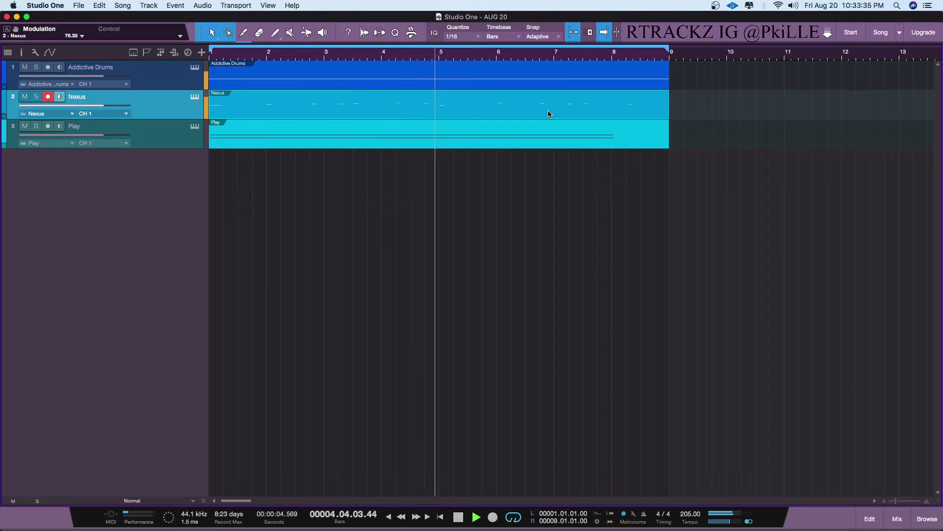
key(Delete)
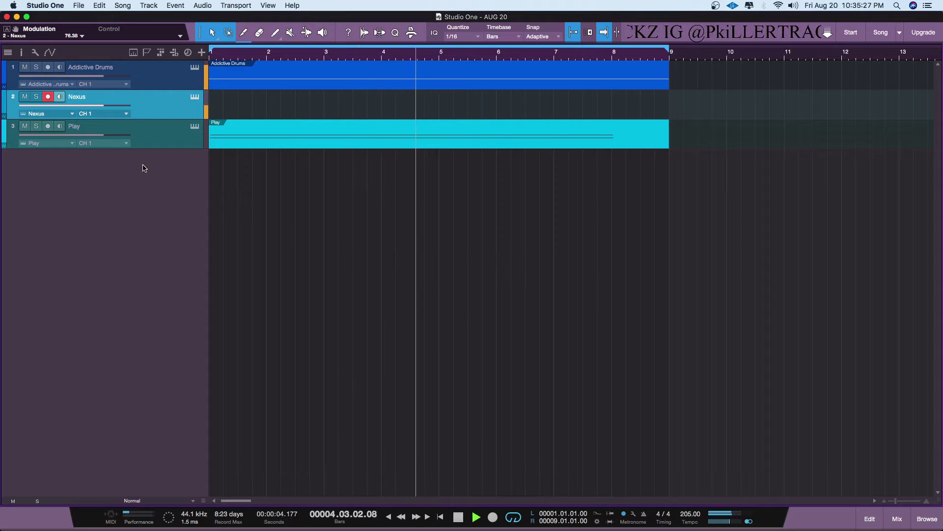
Mute the Play track and open the Nexus instrument's window
click(25, 126)
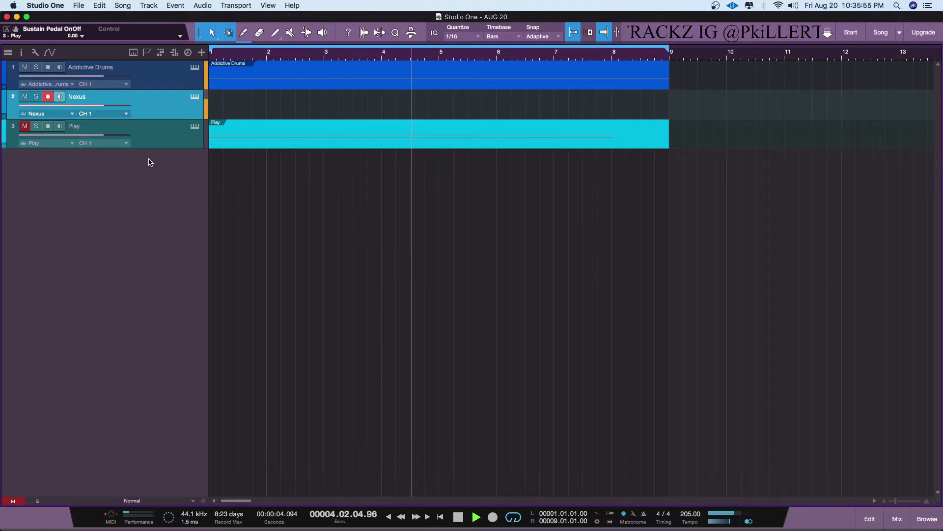
click(195, 97)
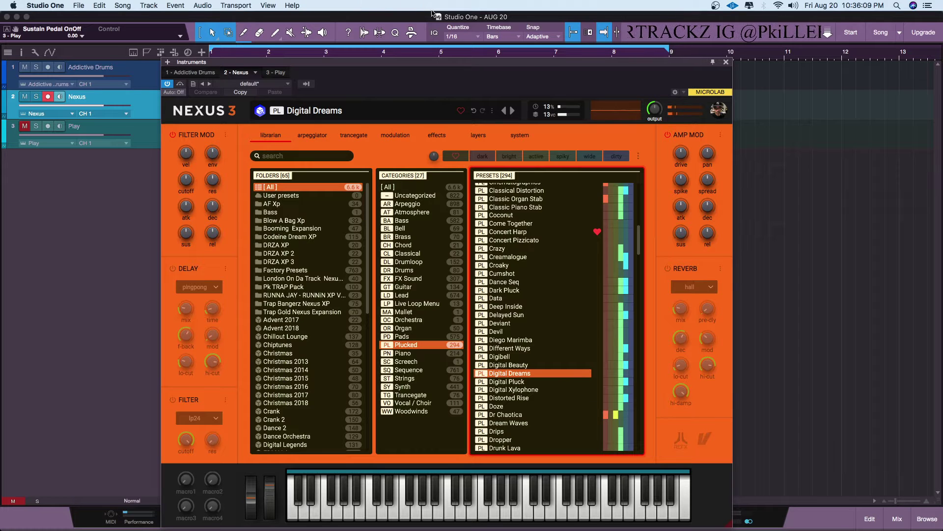
Record a five-bar Nexus melody take from bar 1 and play it back
click(726, 62)
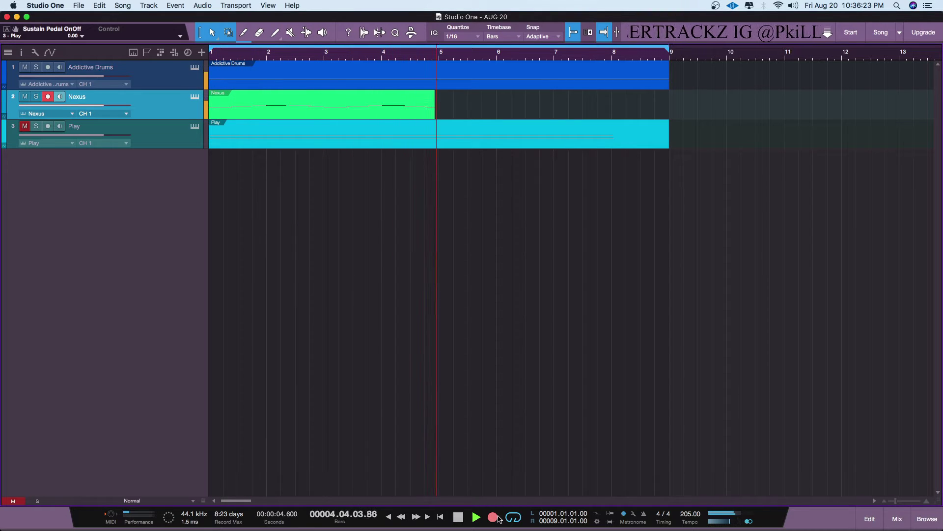
key(space)
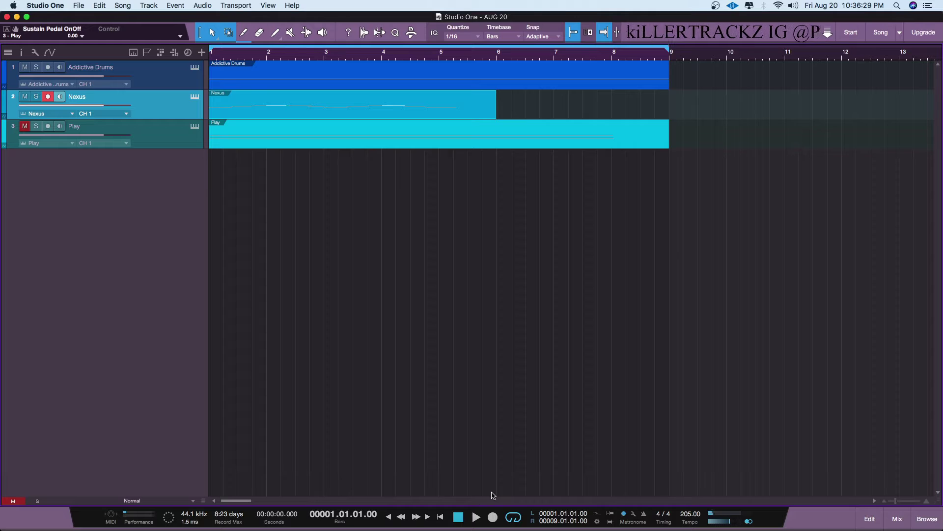
key(space)
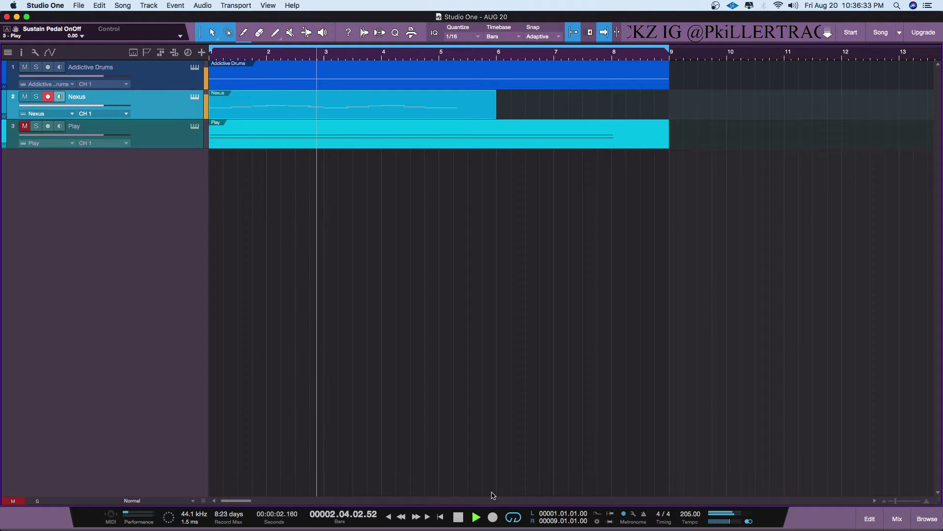
key(space)
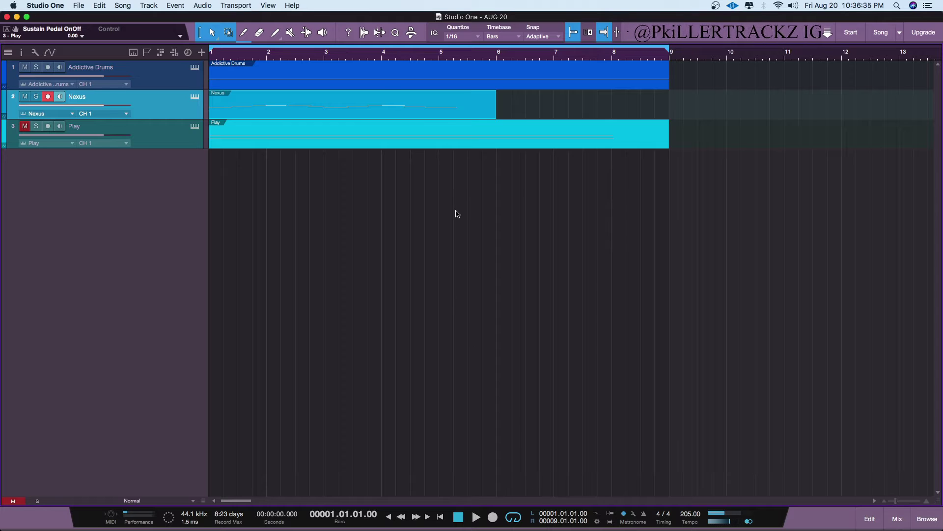
Delete all notes from bar 3 onward in the Nexus part and listen to the remaining two-bar phrase
double_click(444, 106)
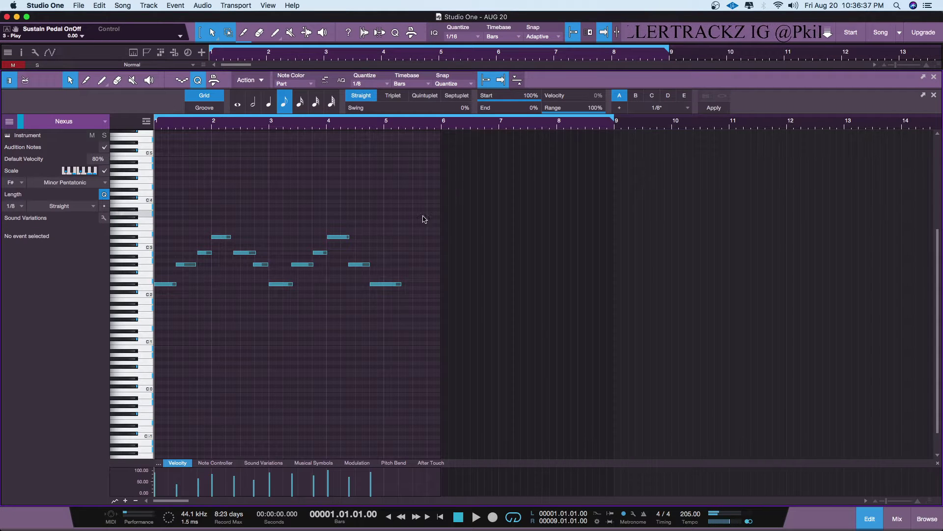
drag(406, 212, 288, 320)
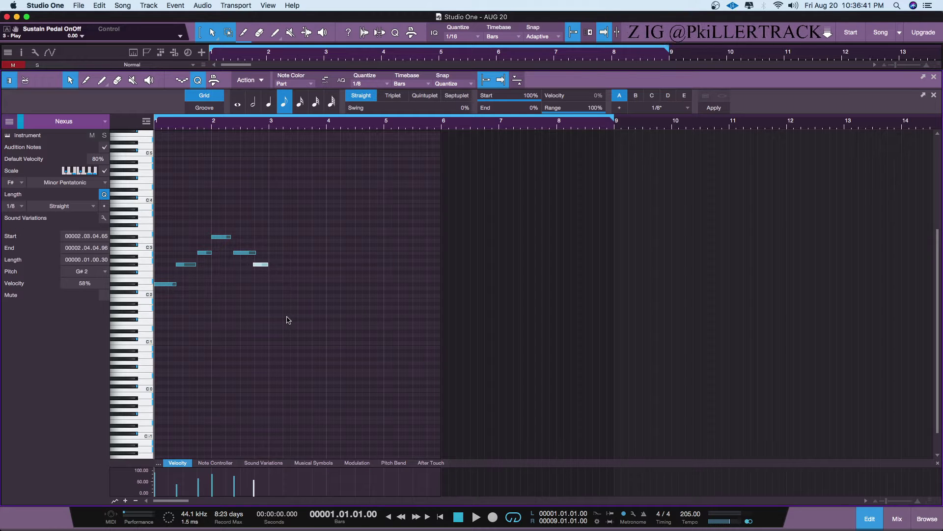
key(space)
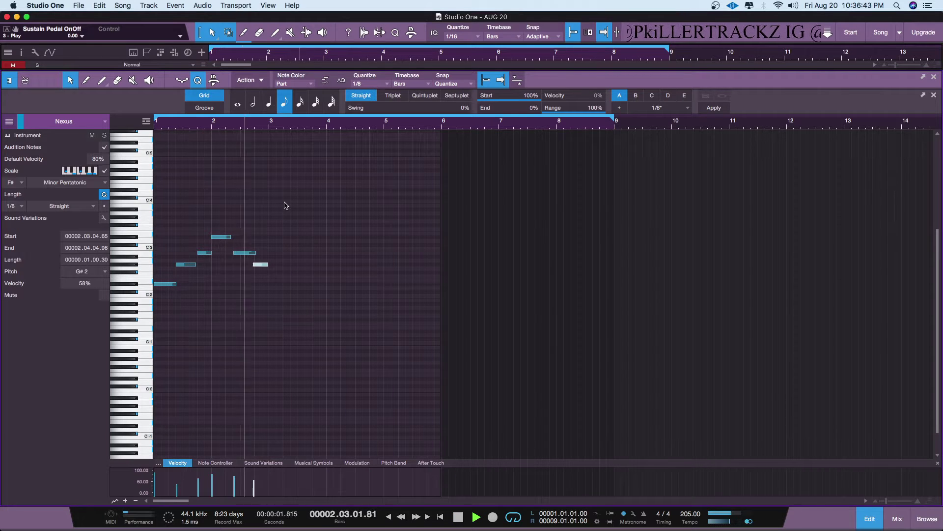
Duplicate the two-bar Nexus phrase three times so it fills bars 1 to 8
drag(284, 205, 170, 310)
key(space)
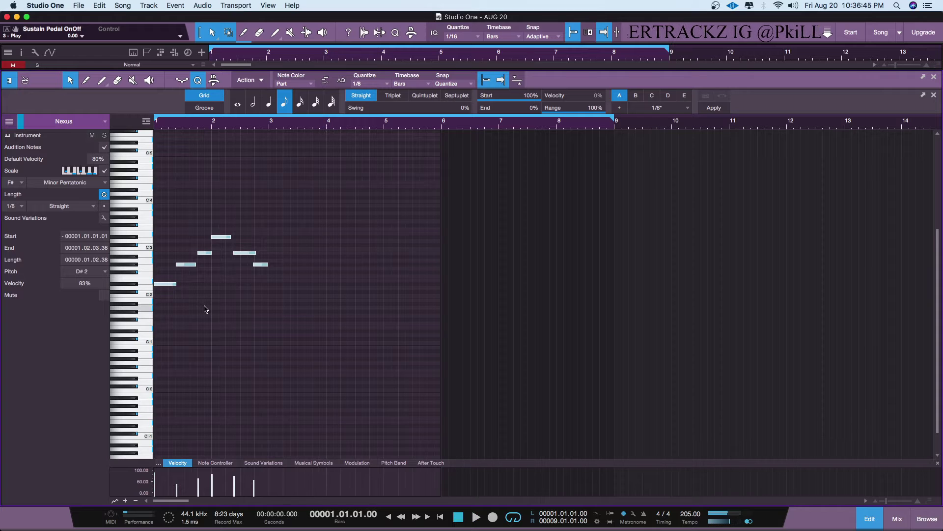
key(space)
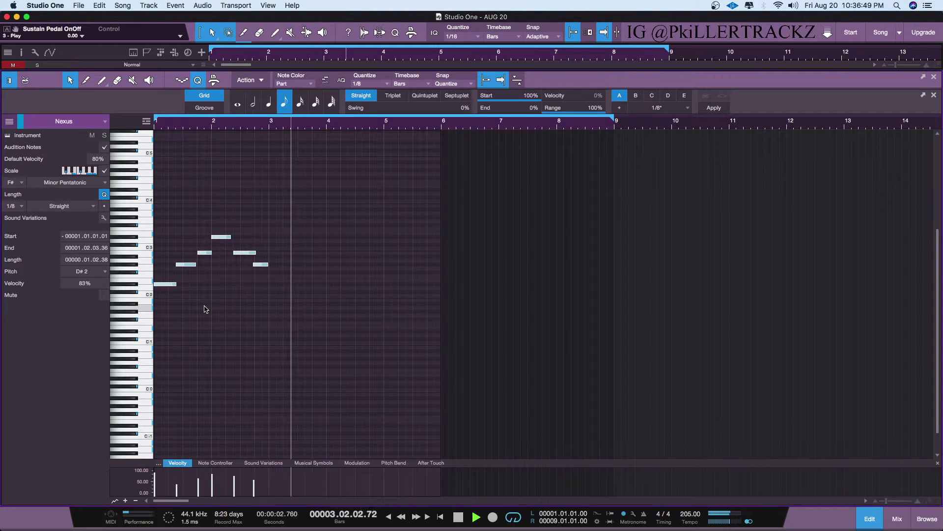
key(d)
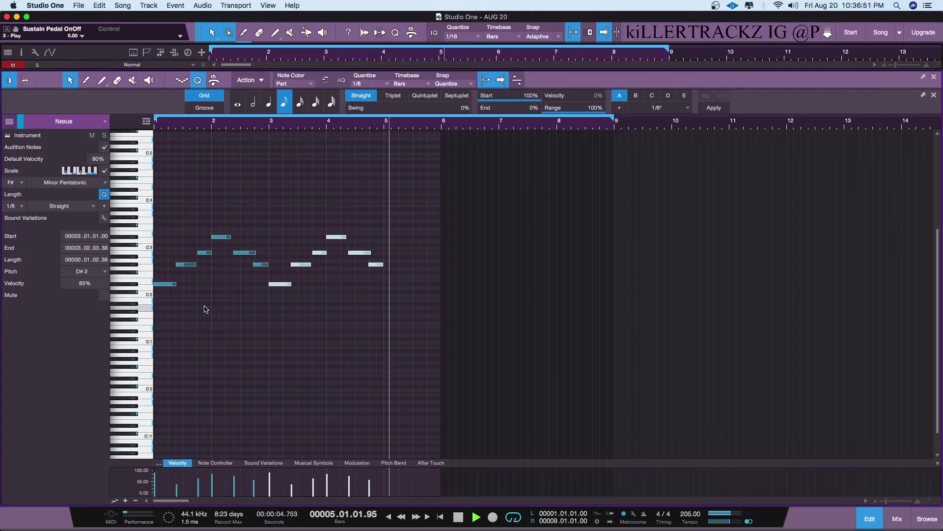
key(d)
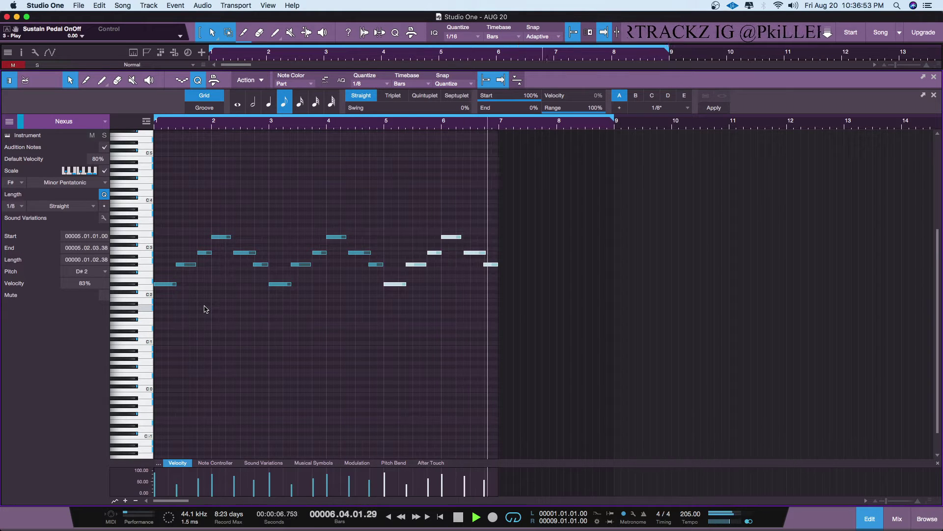
key(d)
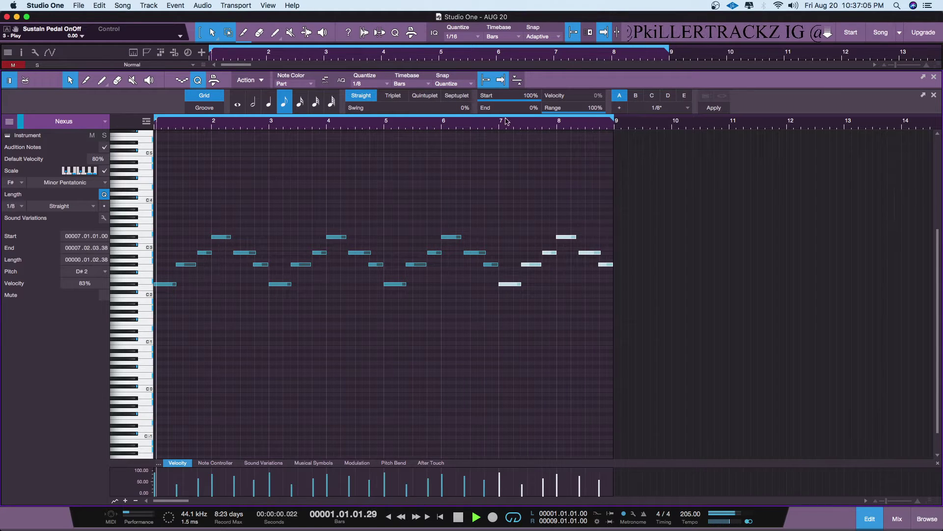
Audition the Nexus notes in bars 5 to 8 one octave higher and turn off the F# Minor Pentatonic scale
click(604, 219)
drag(605, 218, 398, 332)
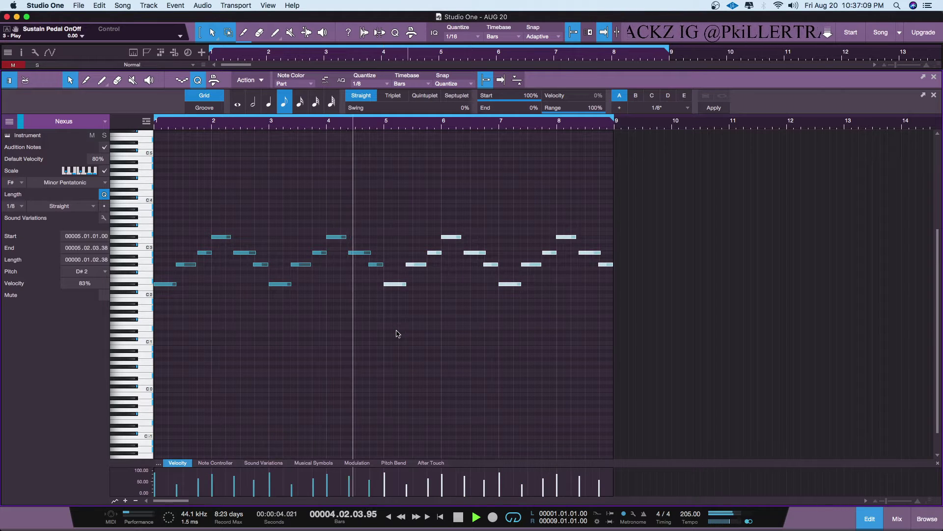
key(shift+Up)
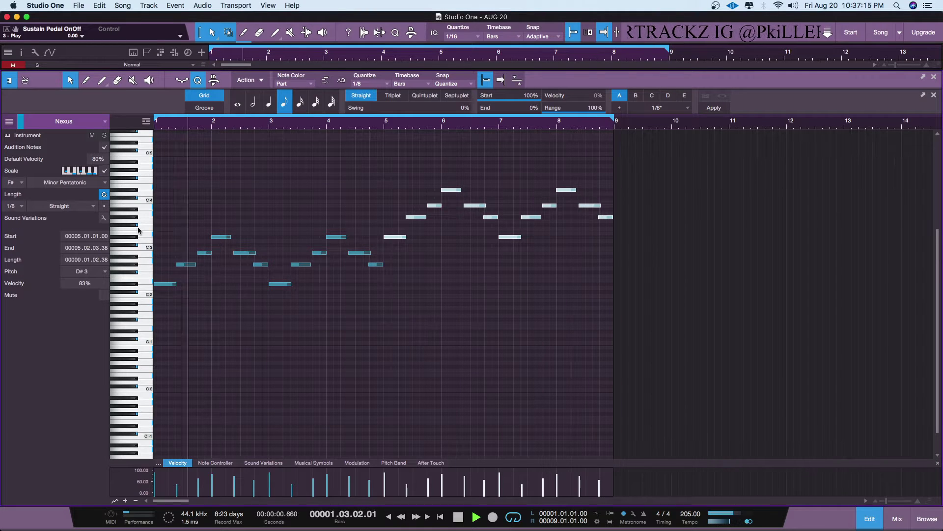
click(104, 171)
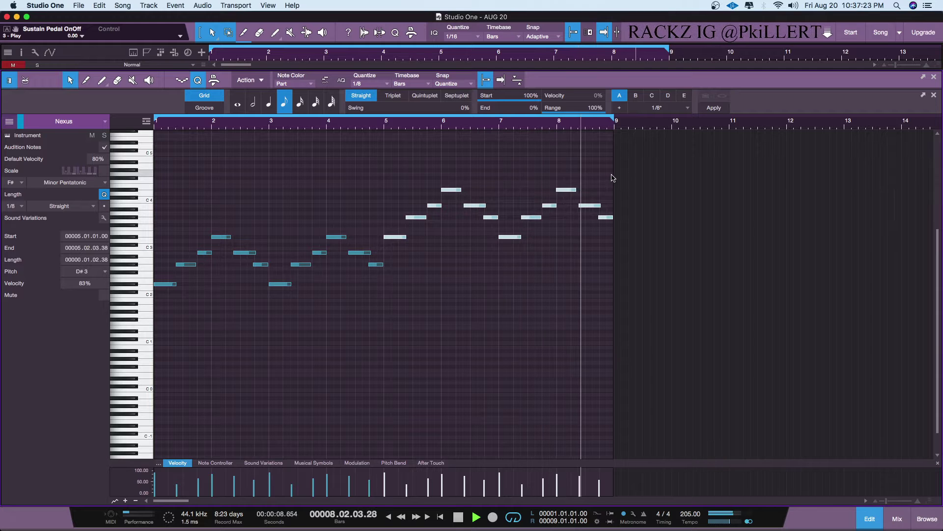
key(shift+Down)
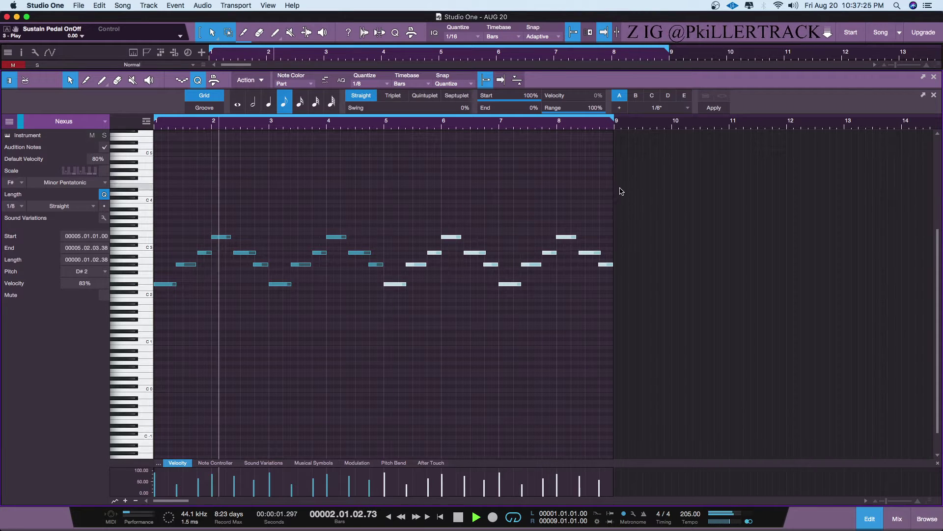
Transpose all notes of the eight-bar Nexus melody up one semitone, so the first note is E2
click(630, 185)
drag(631, 184, 157, 355)
key(Up)
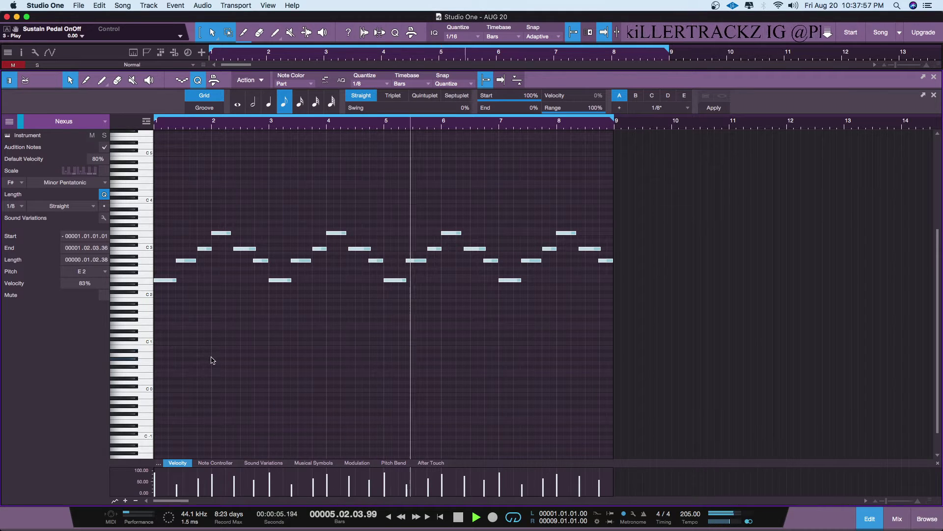
Try the whole Nexus melody one and two octaves higher, one octave lower and a semitone higher, then return it to E2
key(shift+Up)
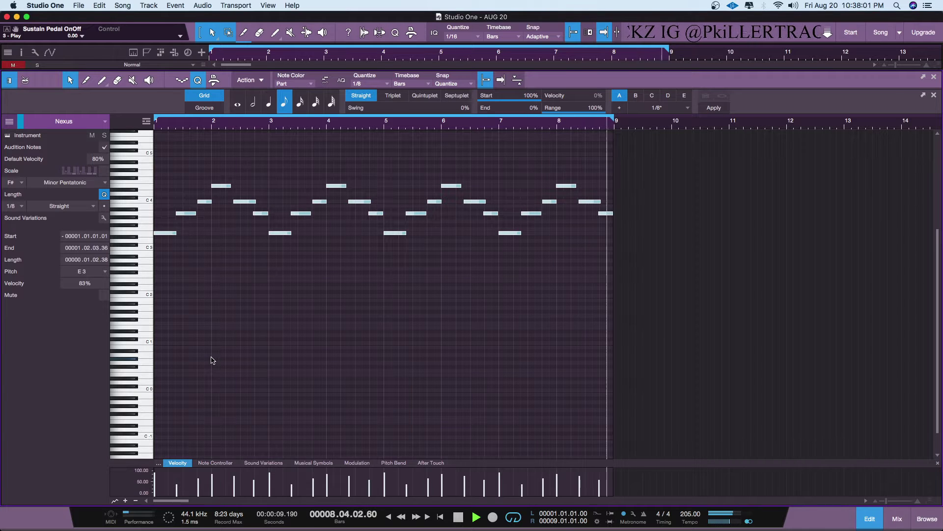
key(shift+Up)
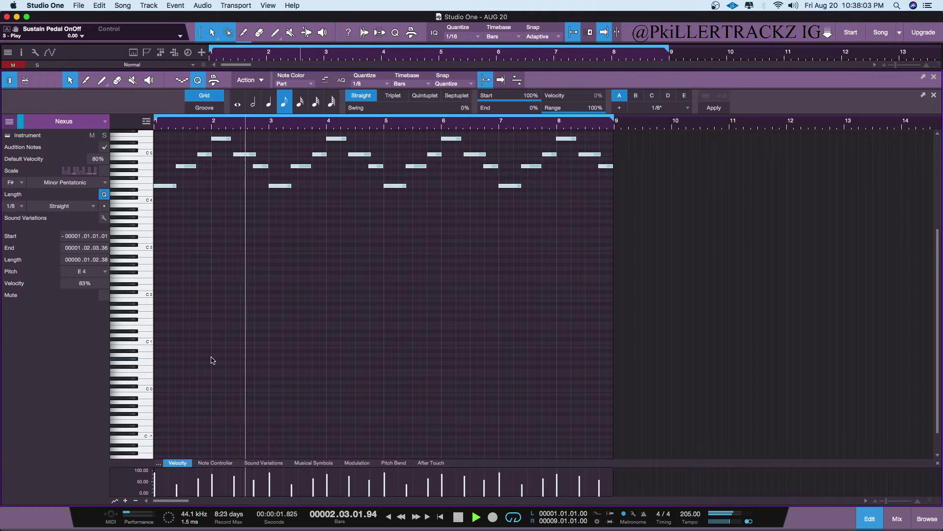
key(shift+Down)
key(shift+Down)
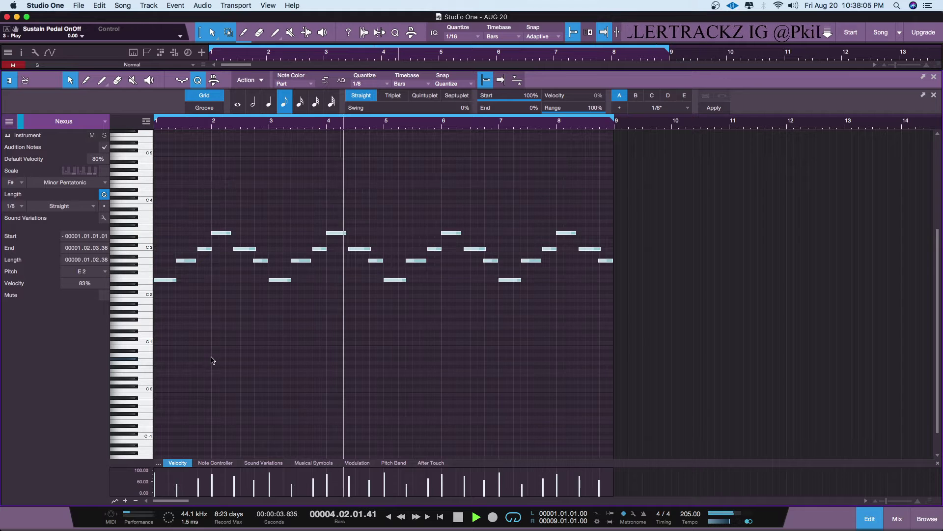
key(shift+Down)
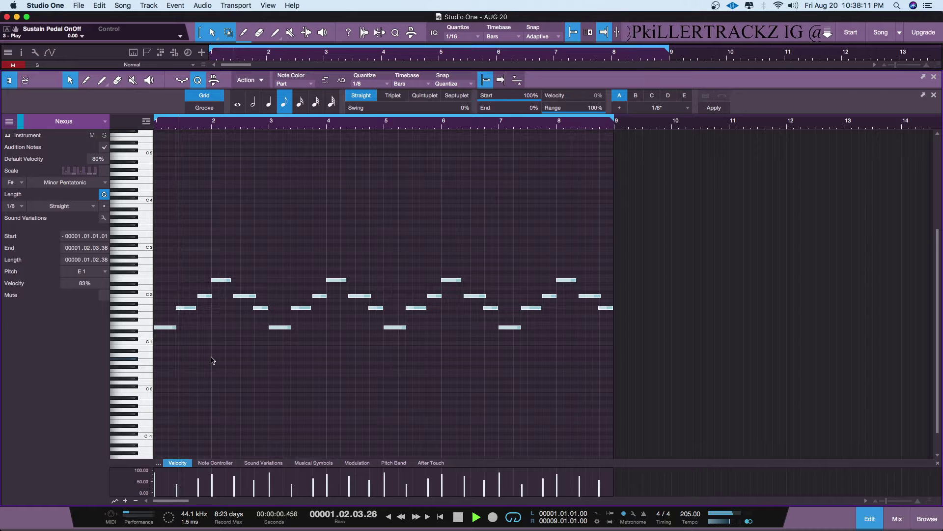
key(shift+Up)
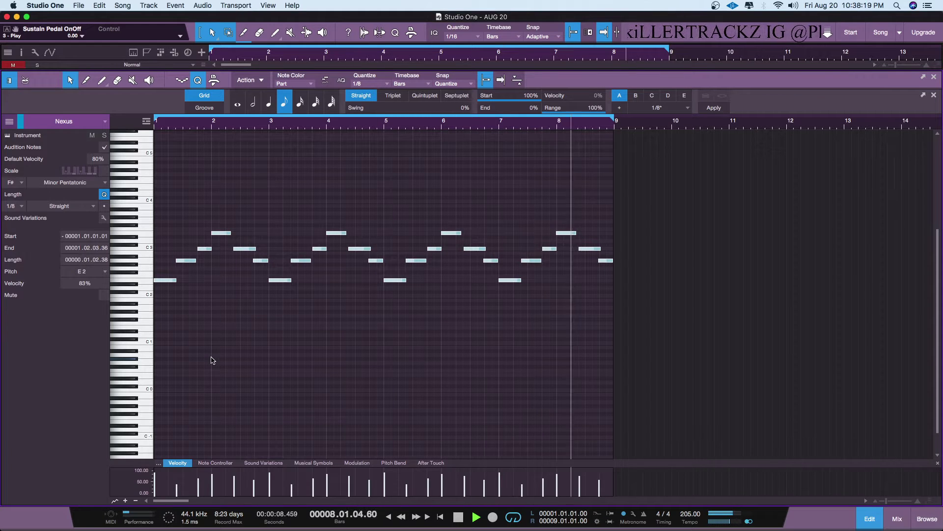
key(Up)
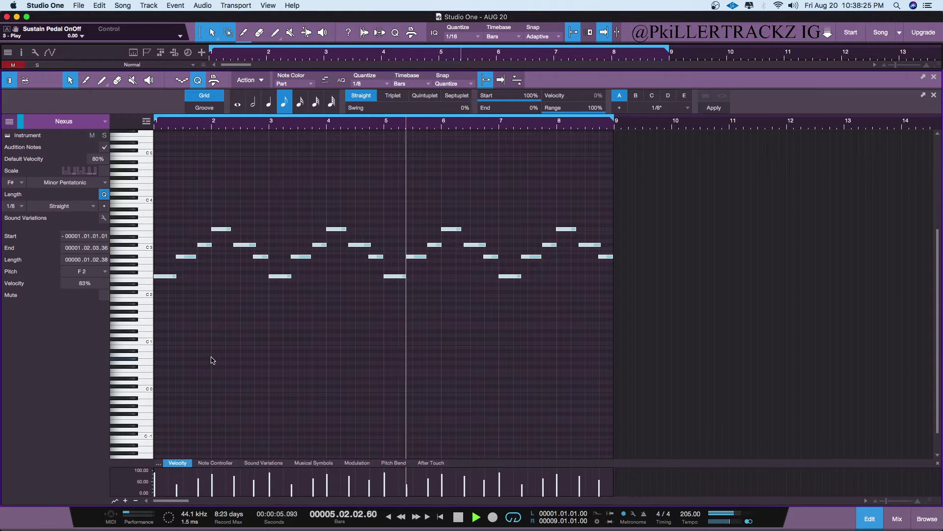
key(Down)
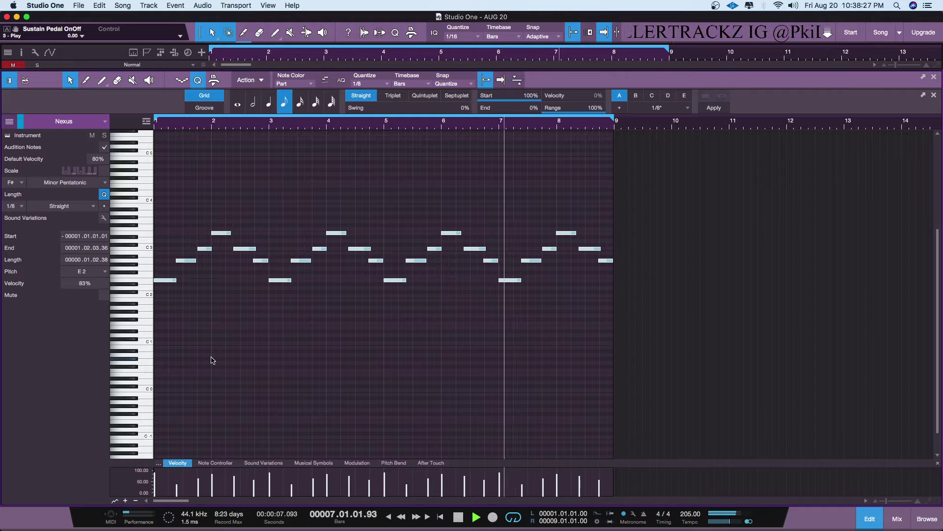
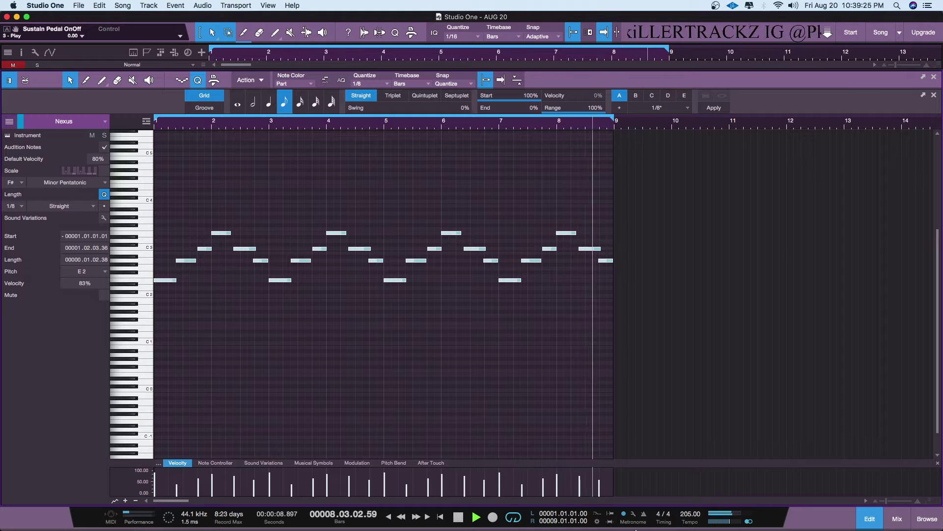
Switch to OBS, make the web cam source visible, and return to Studio One
mouse_move(663, 521)
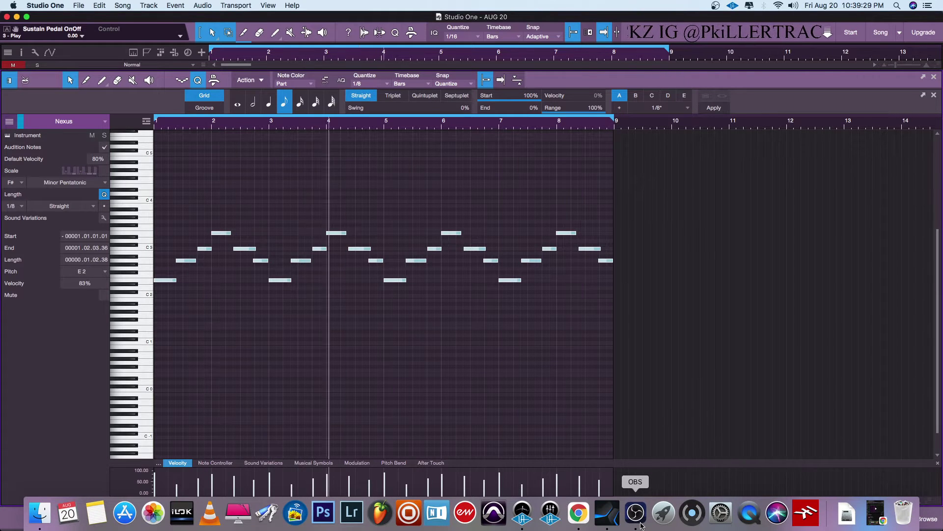
click(638, 521)
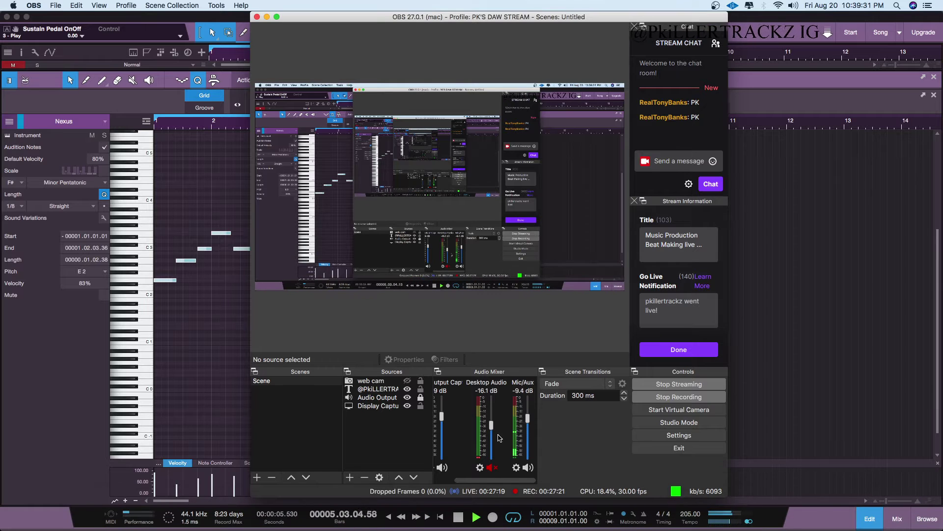
click(407, 381)
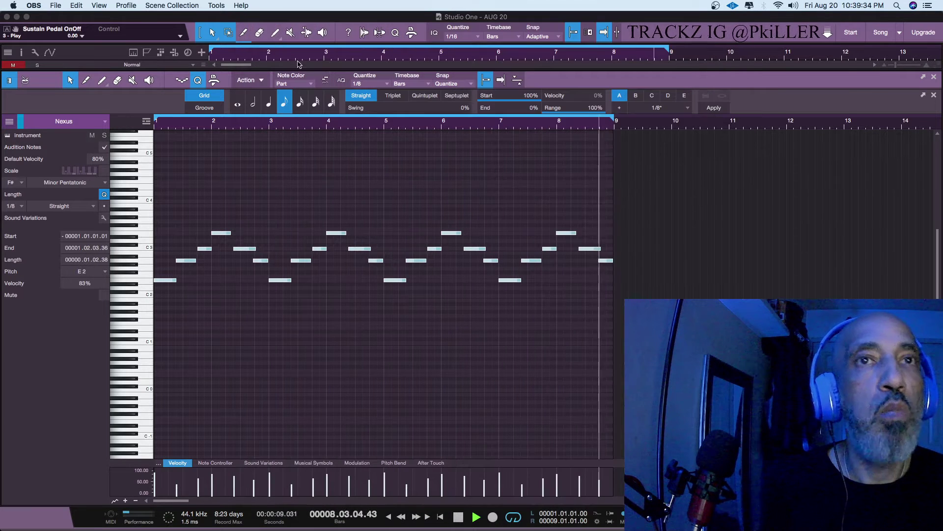
click(267, 17)
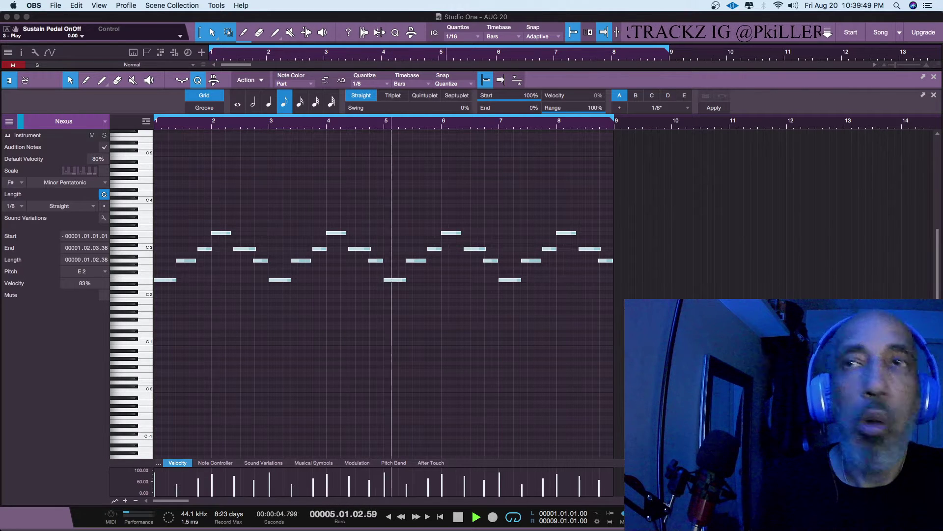
click(856, 160)
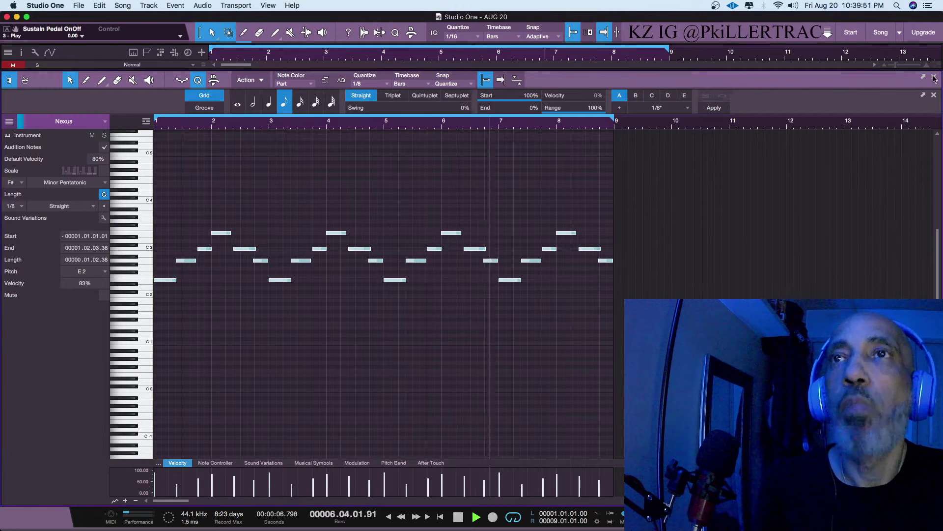
Close the note editor, unmute the Play track, and stop playback at bar 1
key(F2)
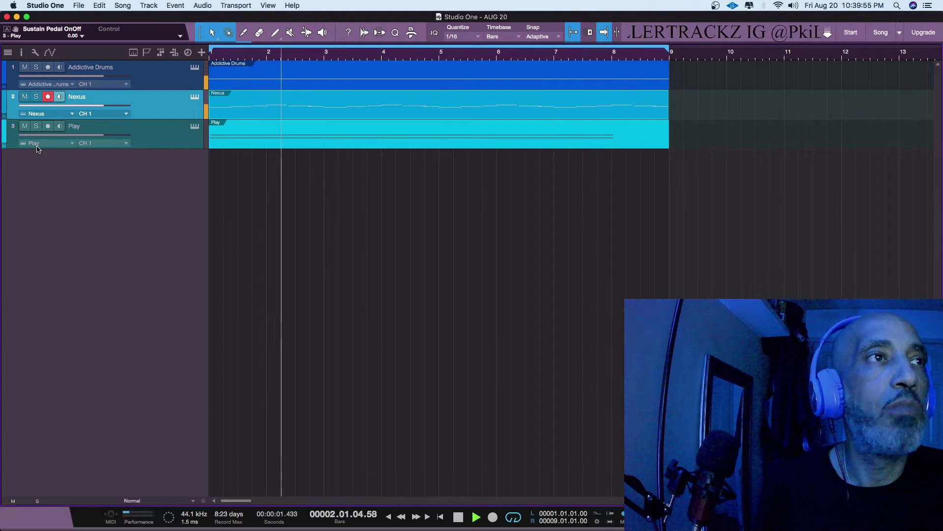
click(25, 126)
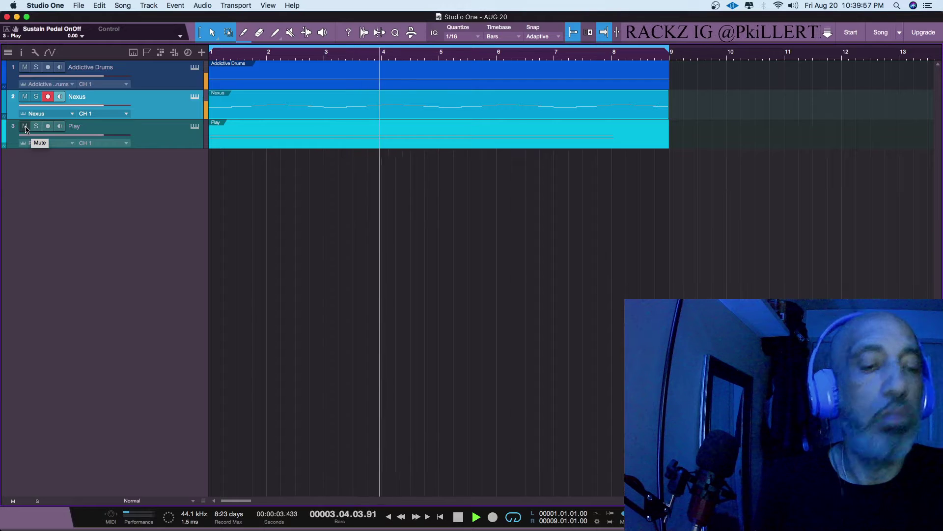
key(space)
key(space)
key(space)
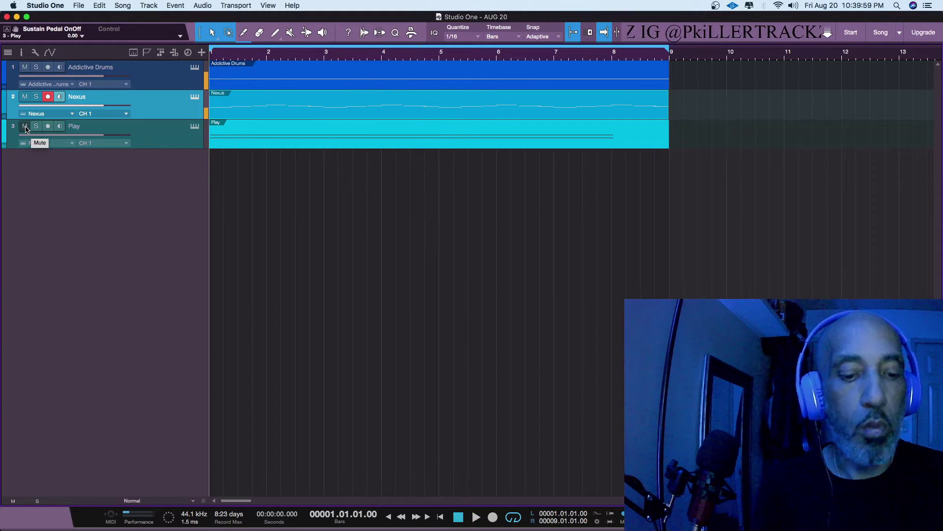
Delete both sustained notes from the Play part in the note editor and close the editor
double_click(264, 137)
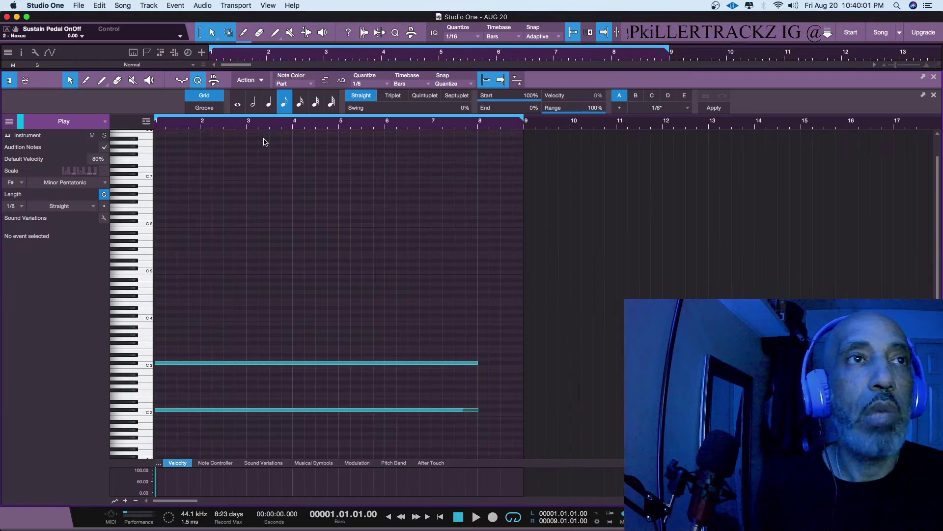
scroll(302, 240, down, 5)
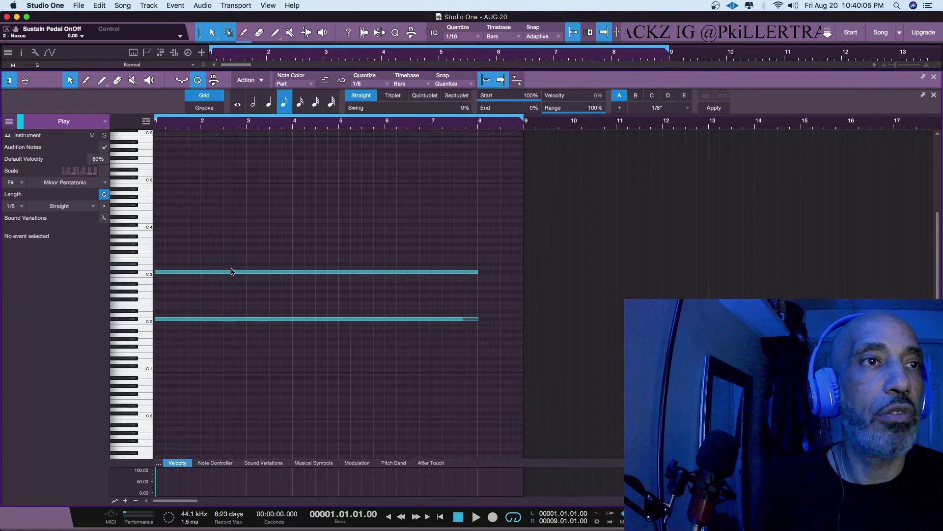
click(232, 271)
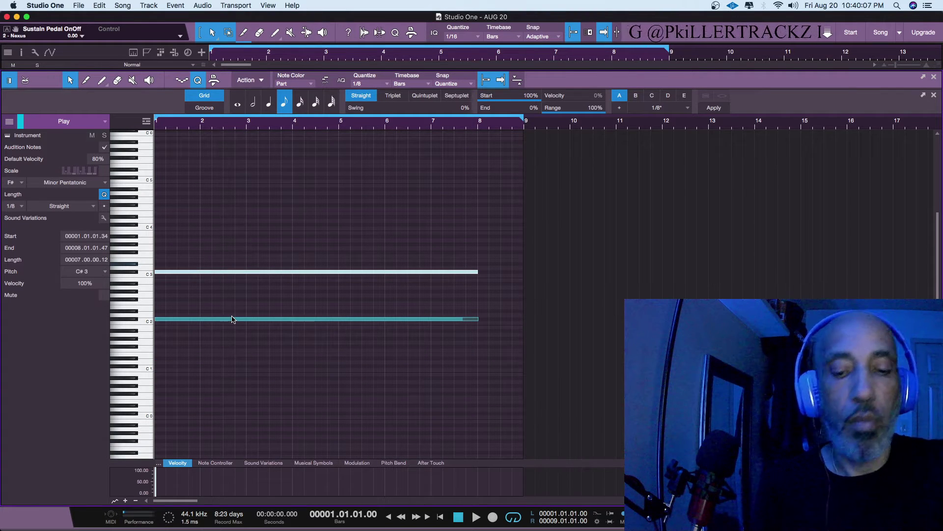
key(Delete)
click(232, 319)
key(Delete)
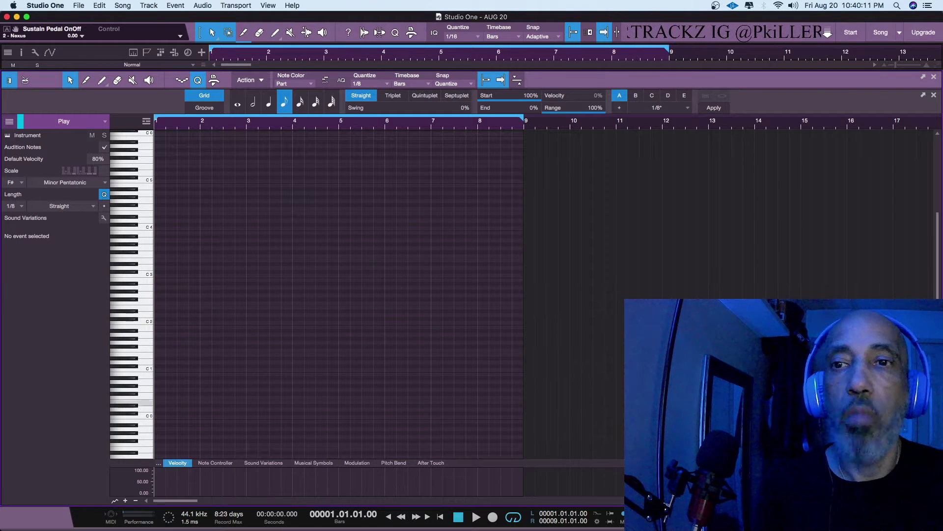
key(F2)
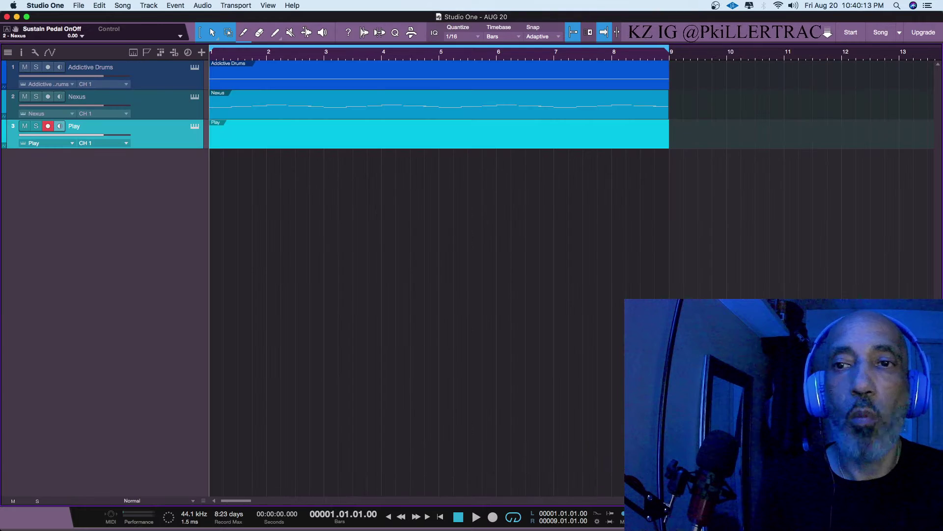
Show the mixer console below the arrangement, with the note editor closed
key(F3)
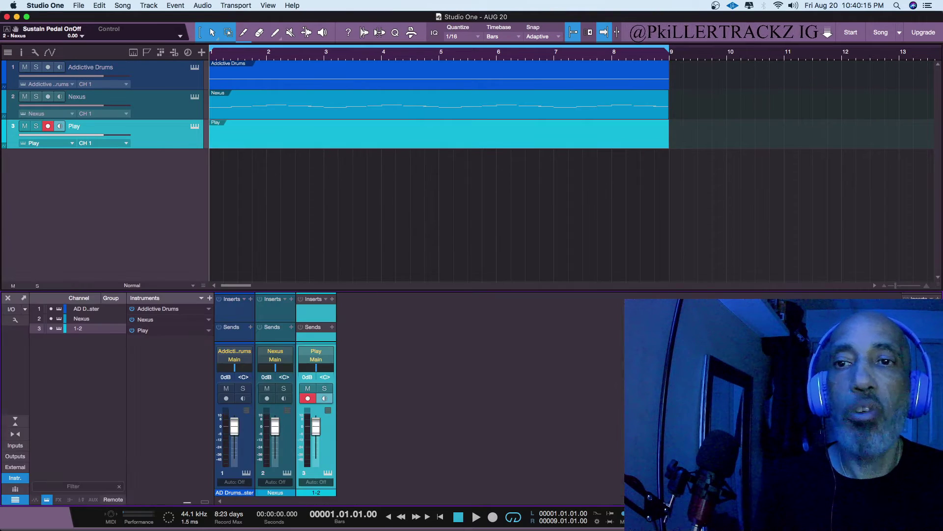
key(F2)
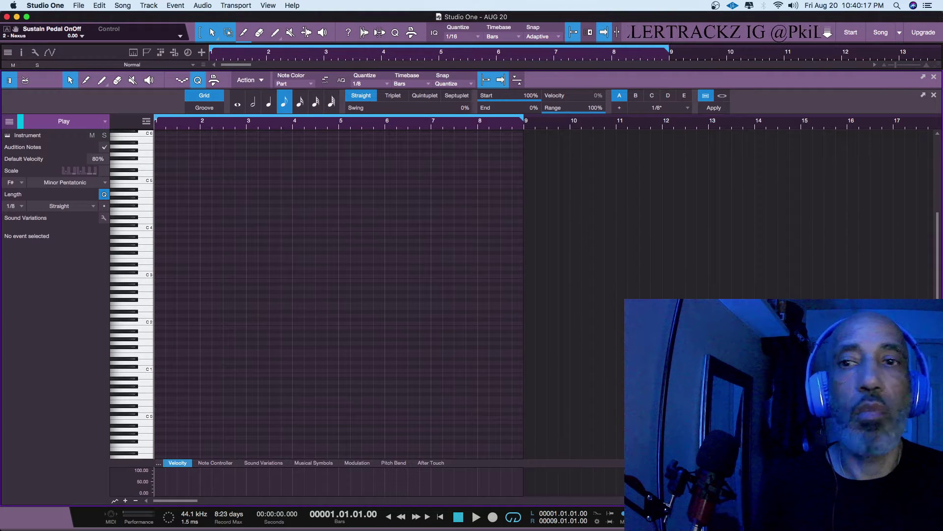
key(F2)
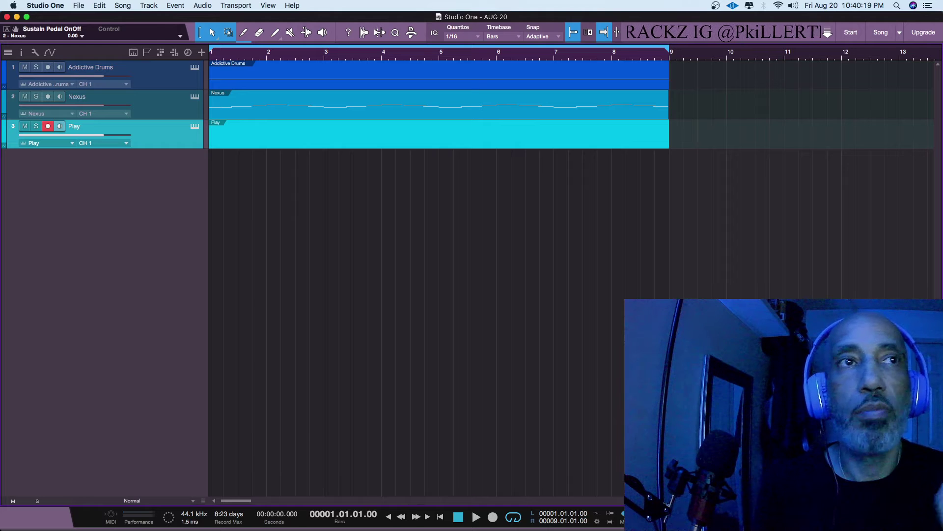
key(F3)
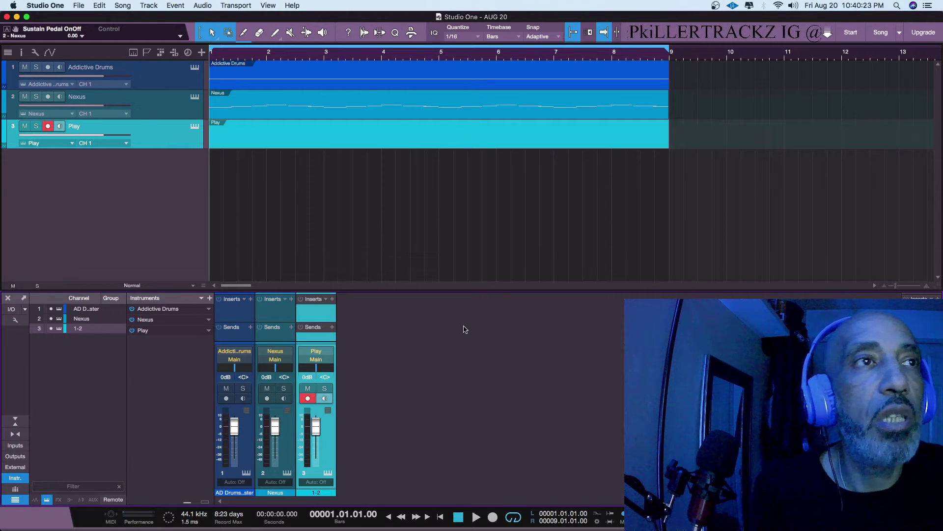
Duplicate the Nexus melody part, delete the empty Play part, and move the duplicate onto the Play track at bar 1
click(455, 115)
key(d)
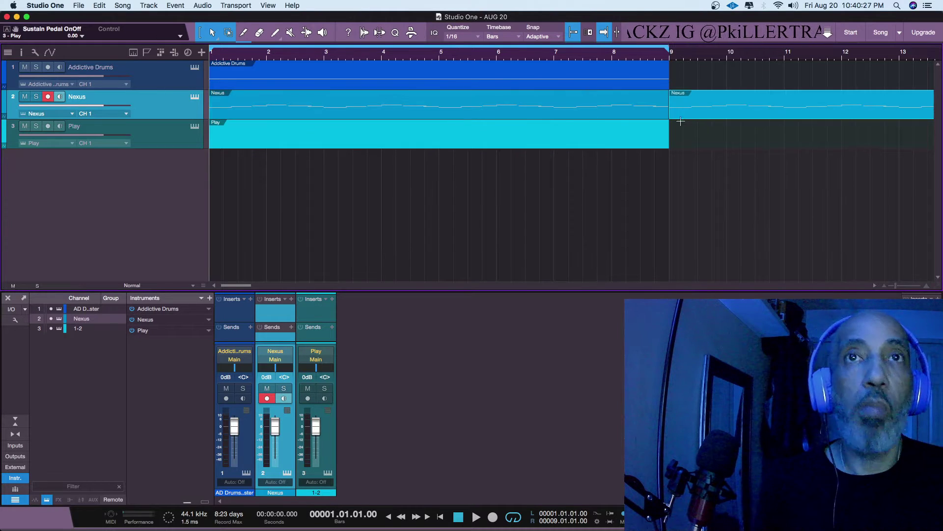
click(650, 142)
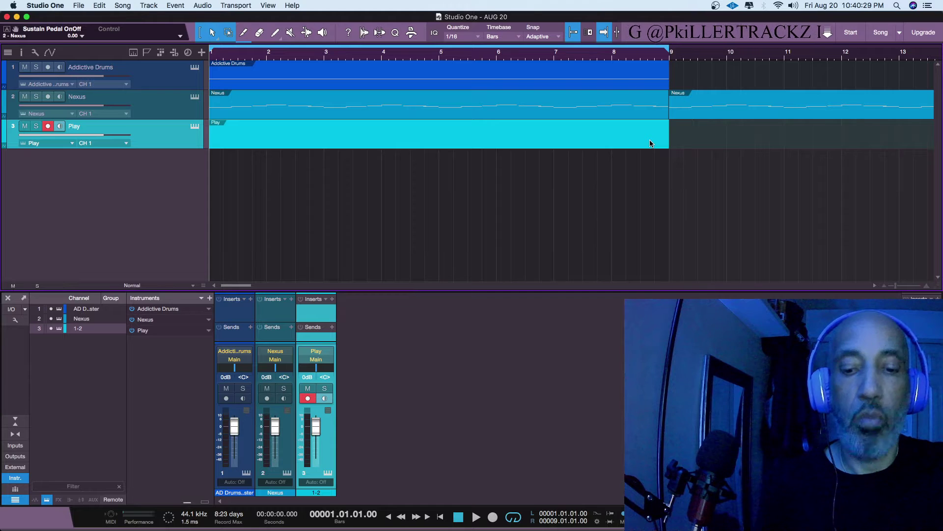
key(Delete)
drag(680, 118, 211, 123)
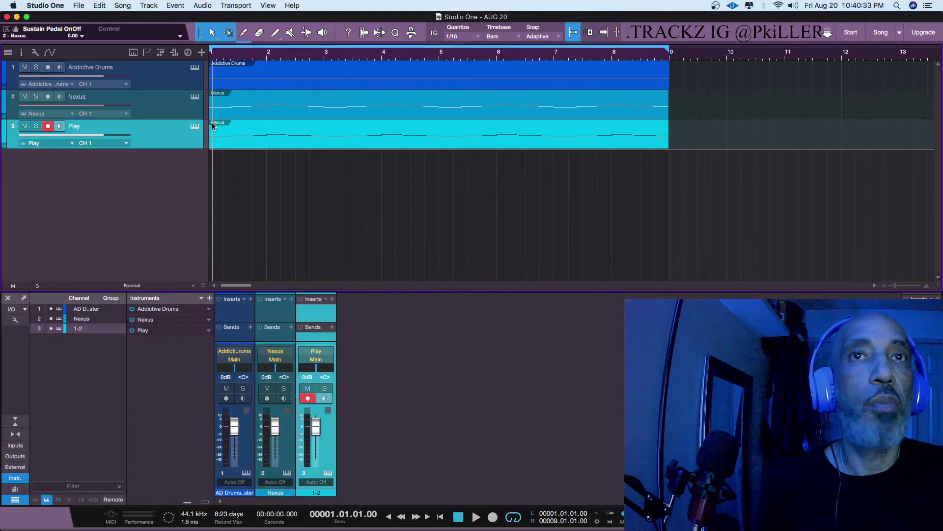
Audition the copied melody on the Play track, mute that track and delete the copy, then select the Nexus part and stop playback
key(space)
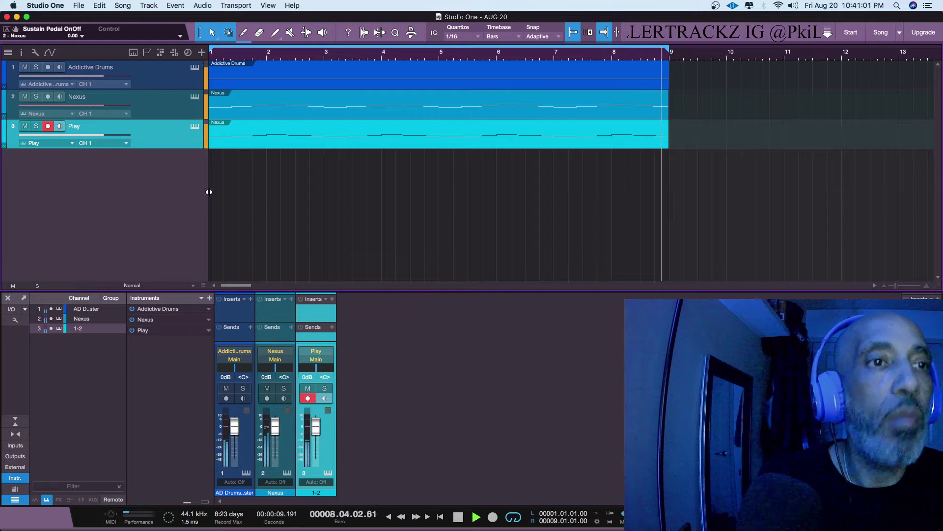
click(63, 129)
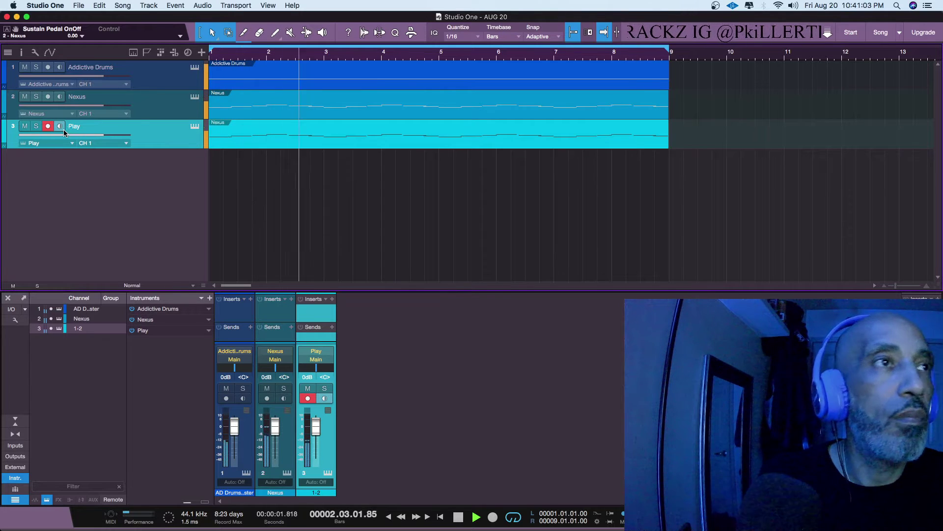
key(m)
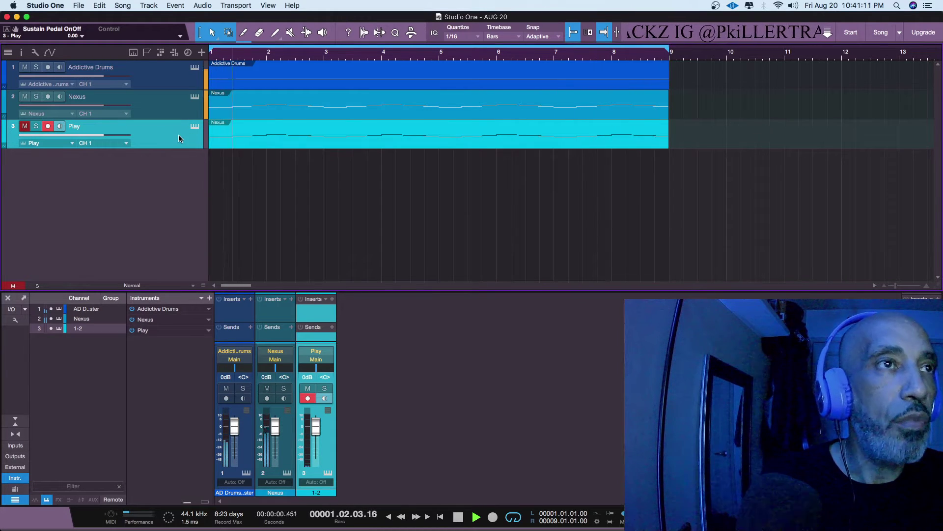
key(Delete)
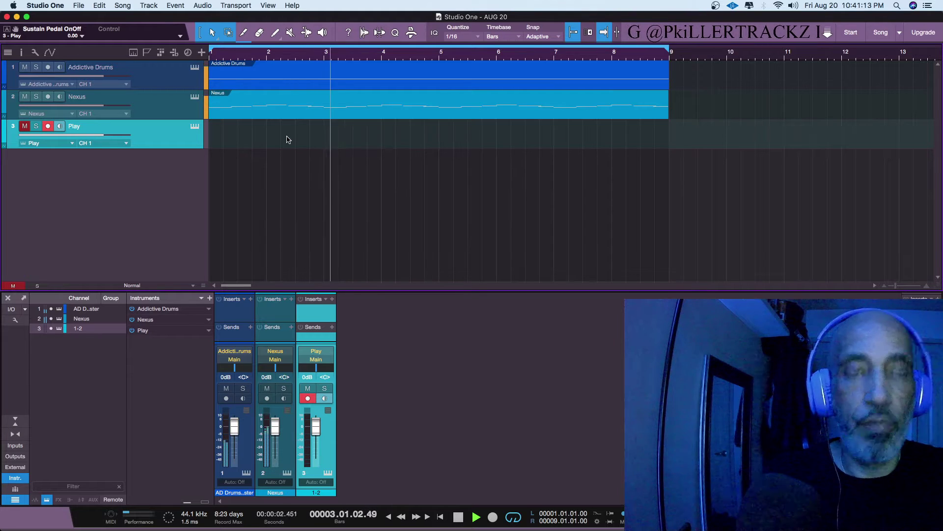
key(Up)
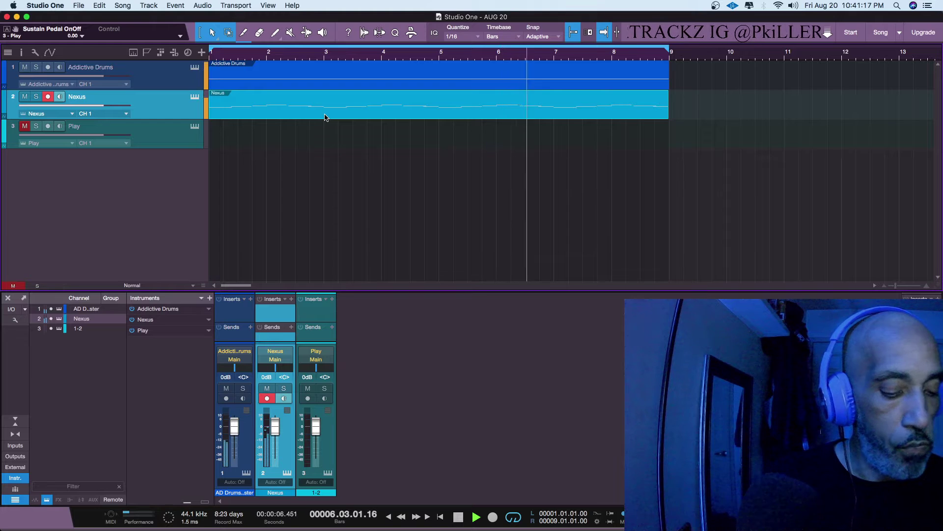
key(space)
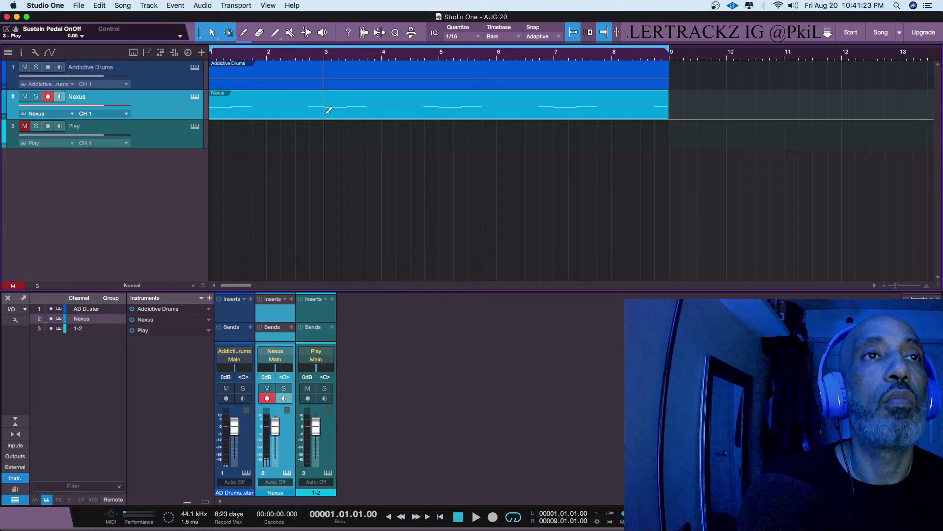
Try bouncing the Nexus part to audio, undo it, and set the Nexus instrument's amp-mod spread to 30 and output to 60
key(super+b)
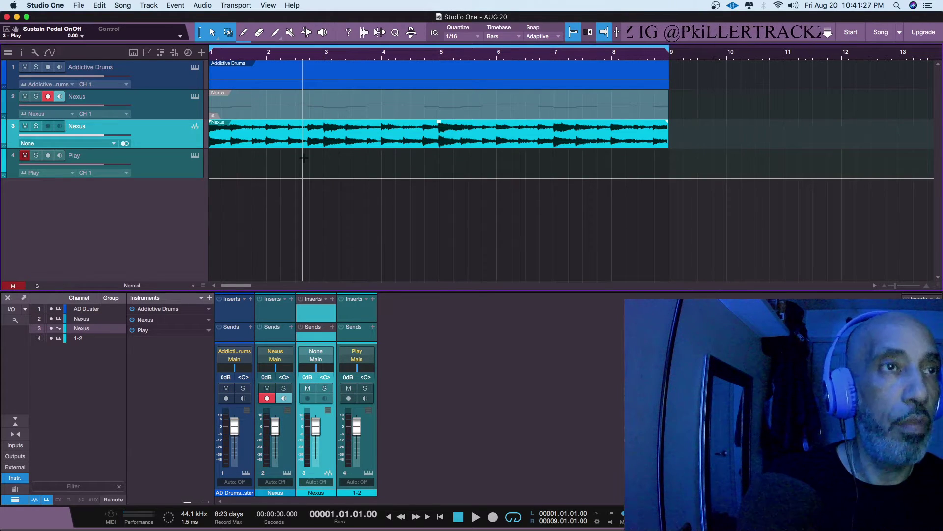
key(super+z)
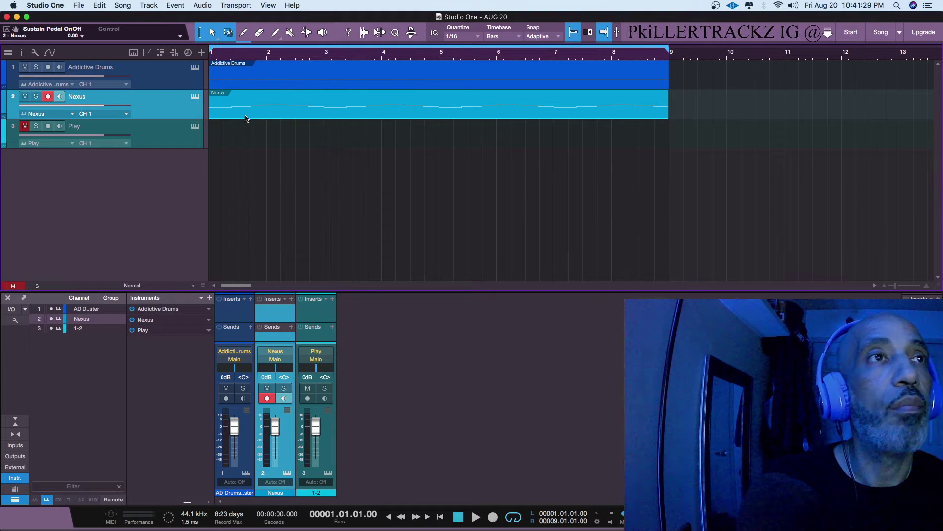
key(F11)
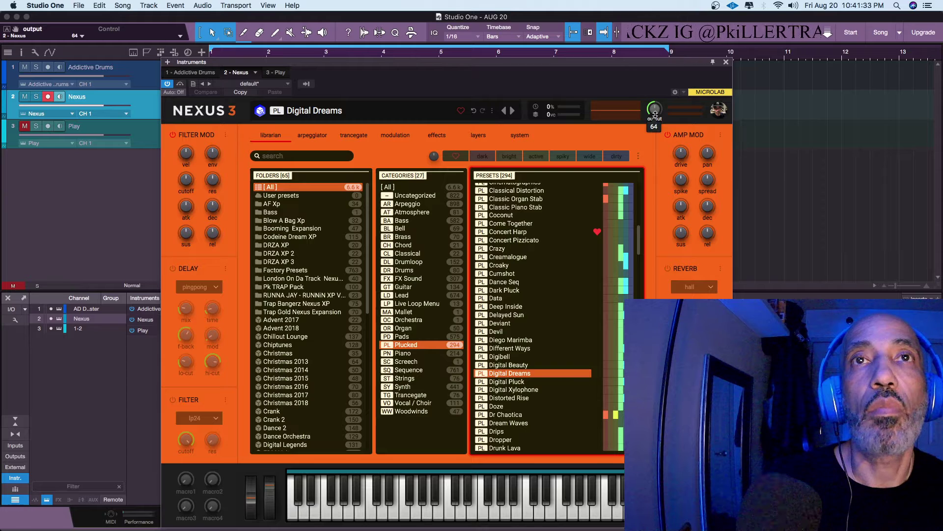
mouse_move(714, 176)
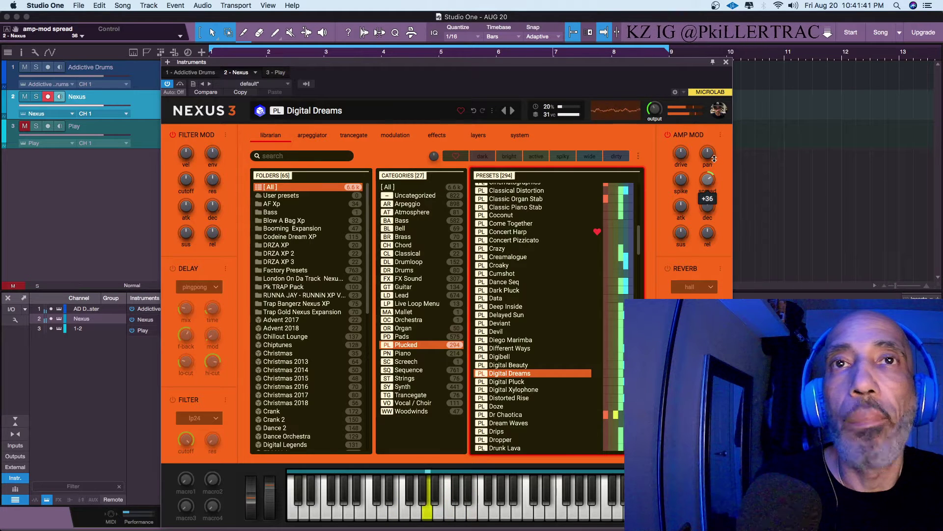
drag(714, 160, 713, 162)
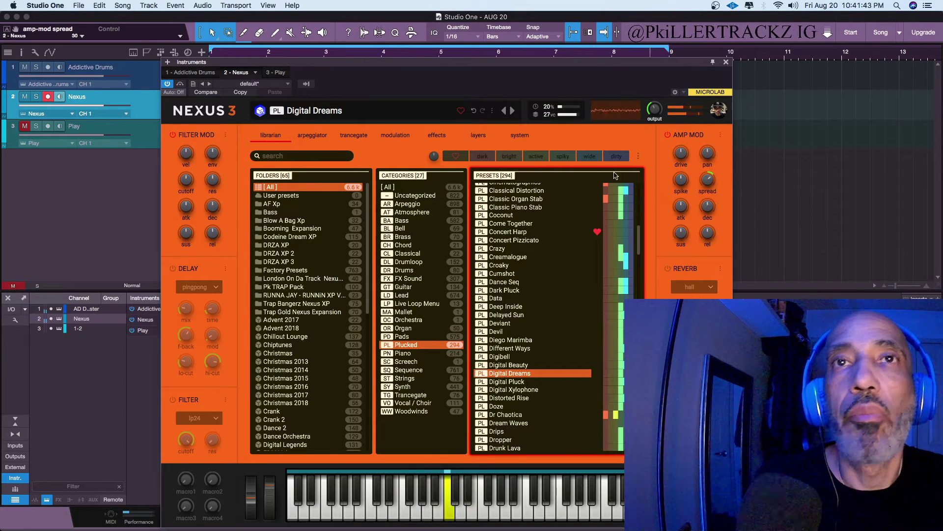
mouse_move(655, 115)
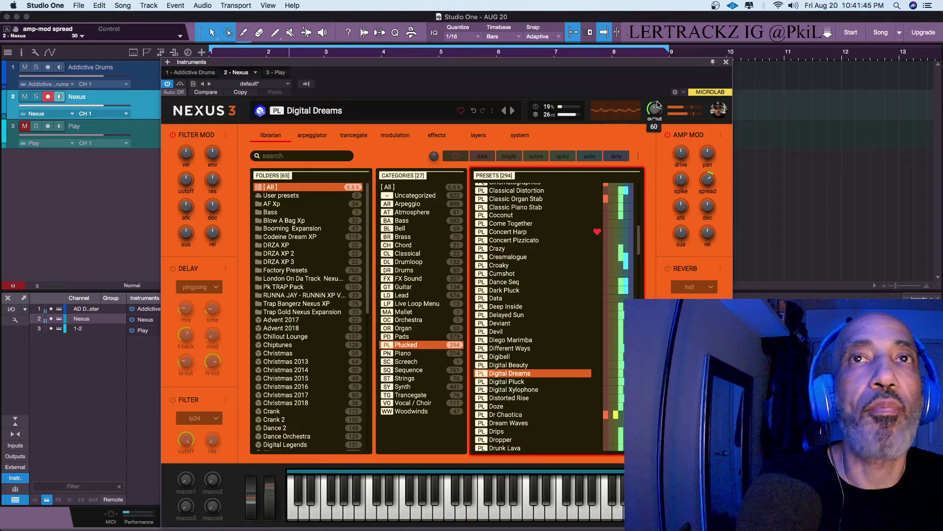
click(726, 63)
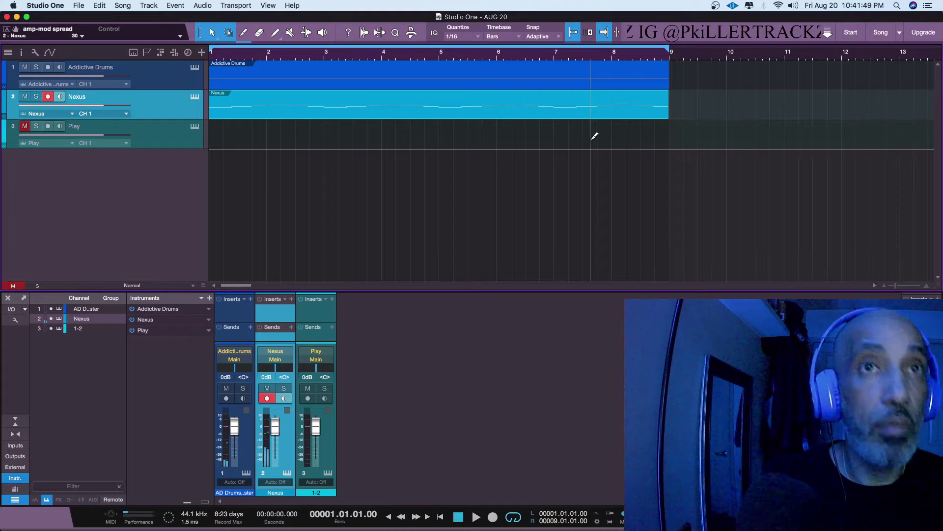
Bounce the Nexus melody part to a new audio track and play it briefly with the drums
key(super+b)
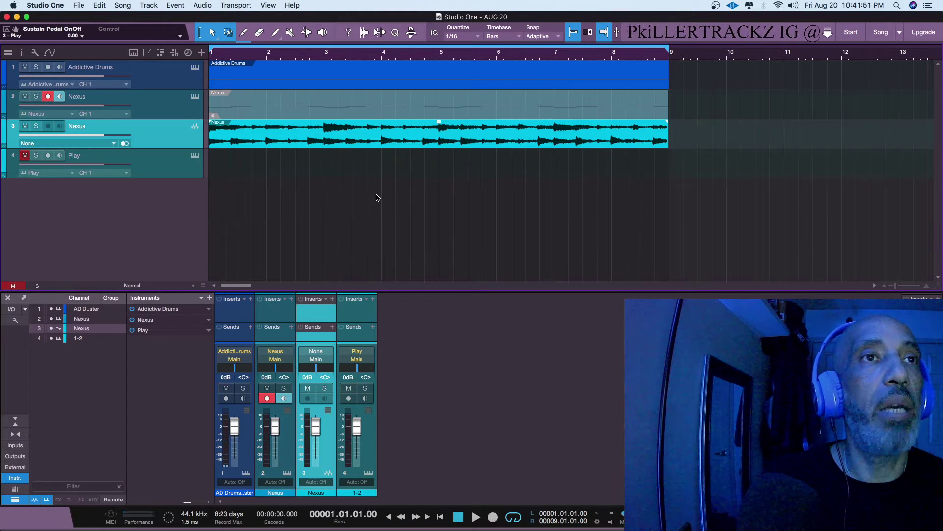
key(space)
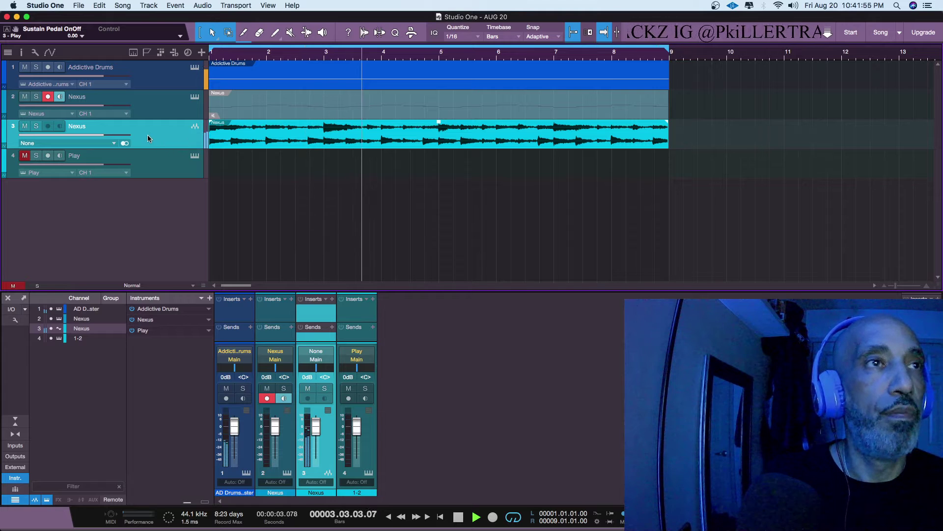
key(3)
key(space)
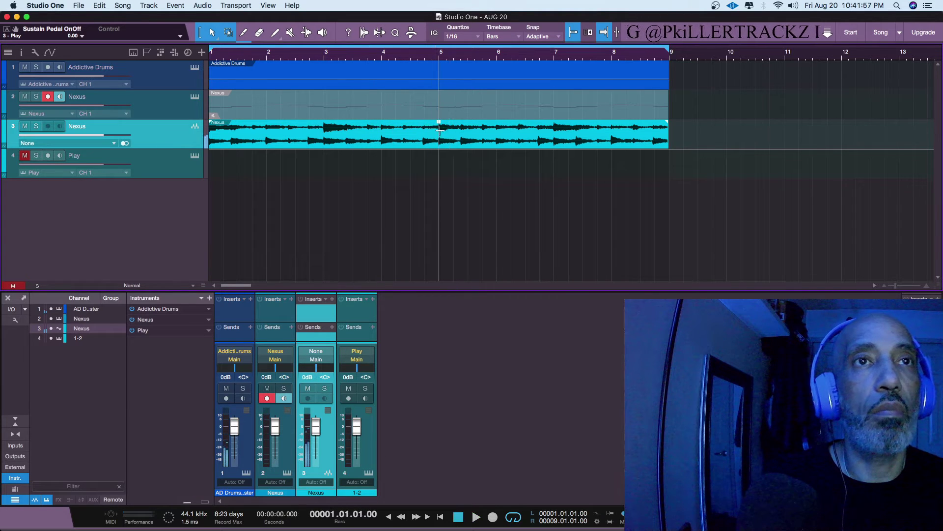
Try splitting the bounced Nexus audio at bar 5 and reversing its second half, listen to it, and restore the original event
click(439, 127)
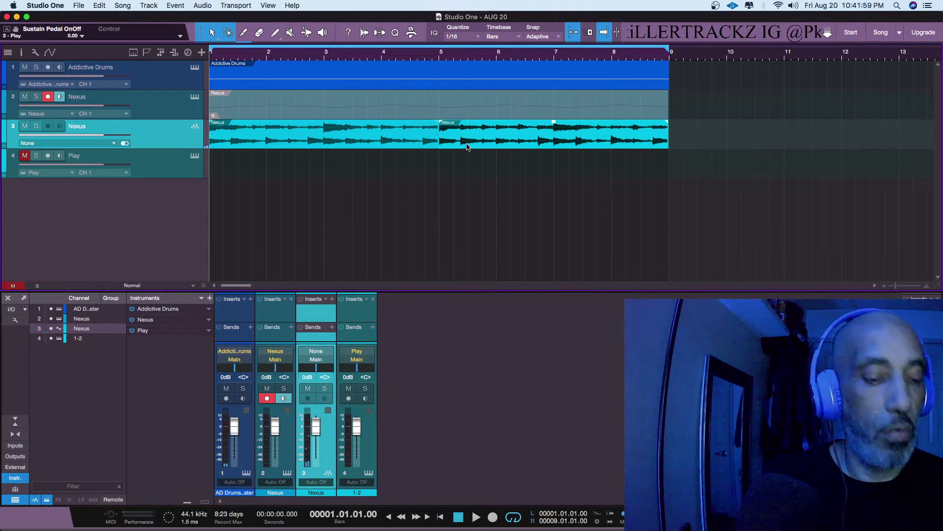
key(super+t)
click(457, 181)
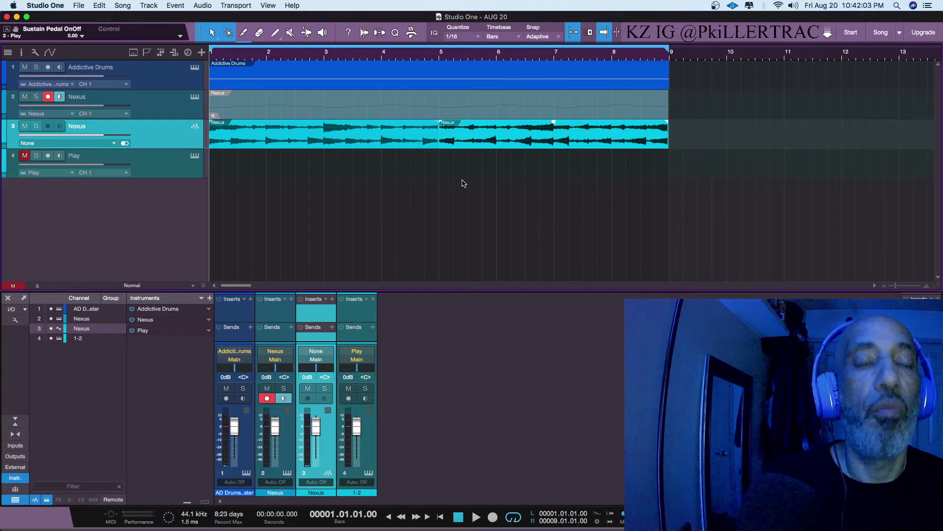
key(space)
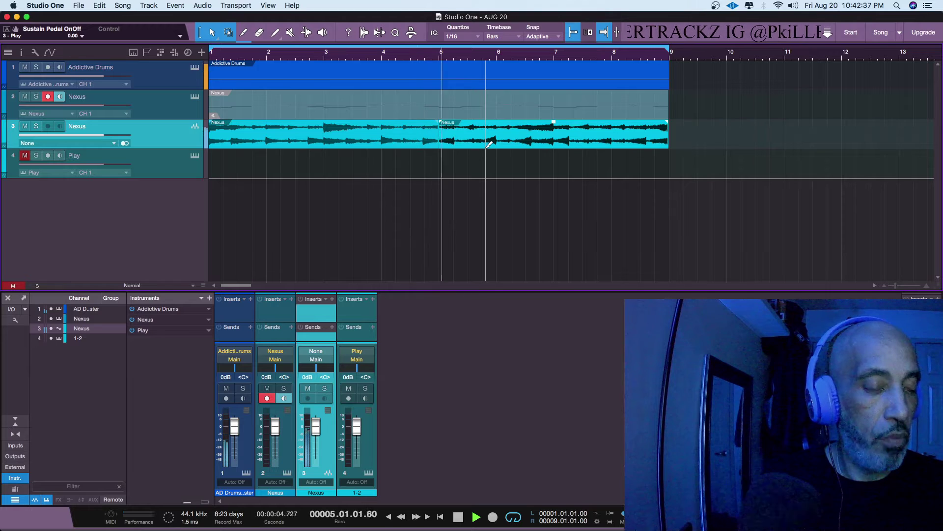
key(g)
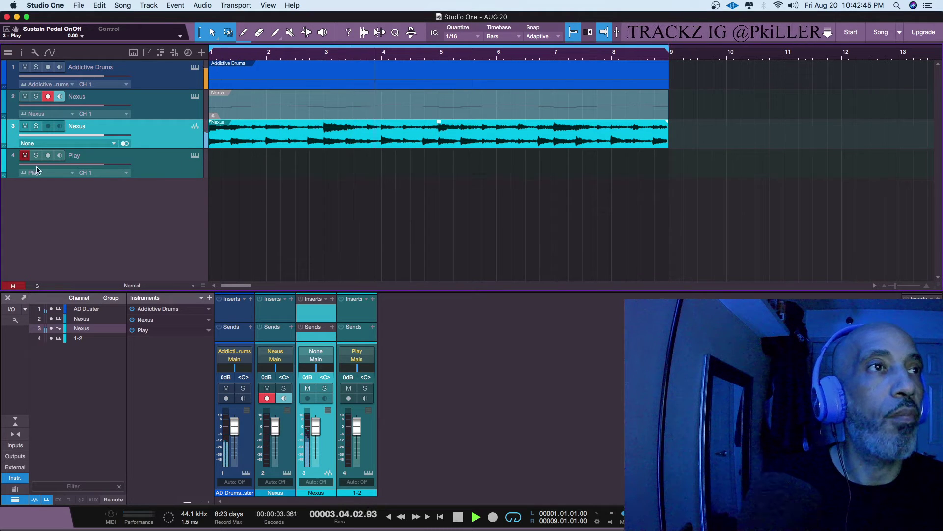
Open the Nexus melody in the note editor, shrink the editor to show all tracks, and select the unmuted Play track
double_click(252, 114)
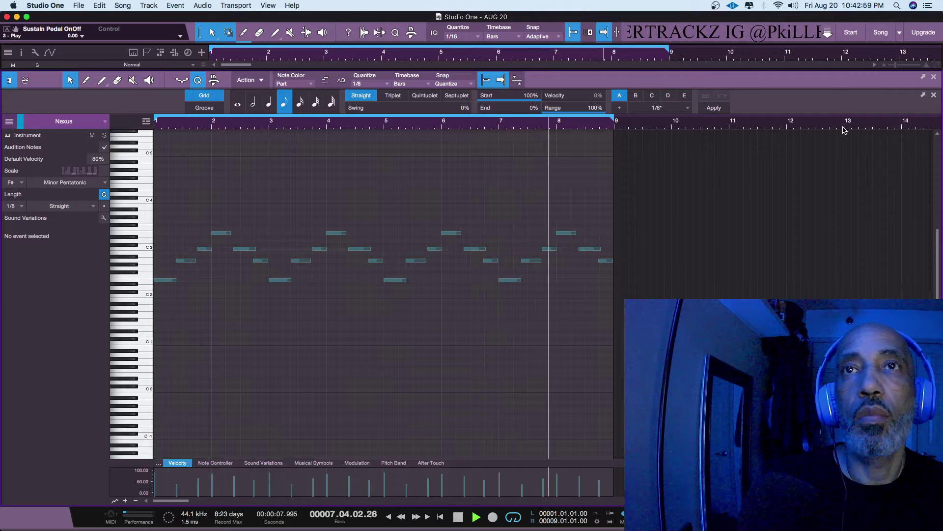
drag(835, 70, 833, 232)
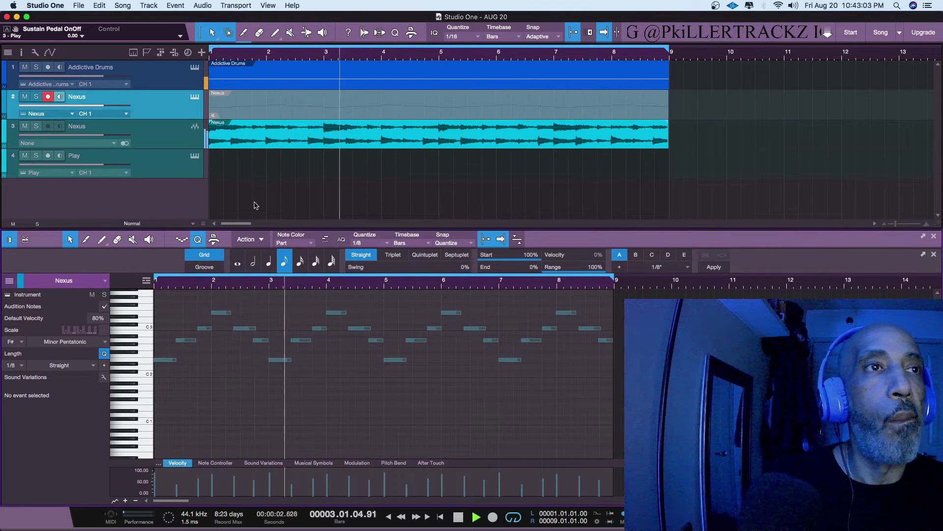
click(191, 171)
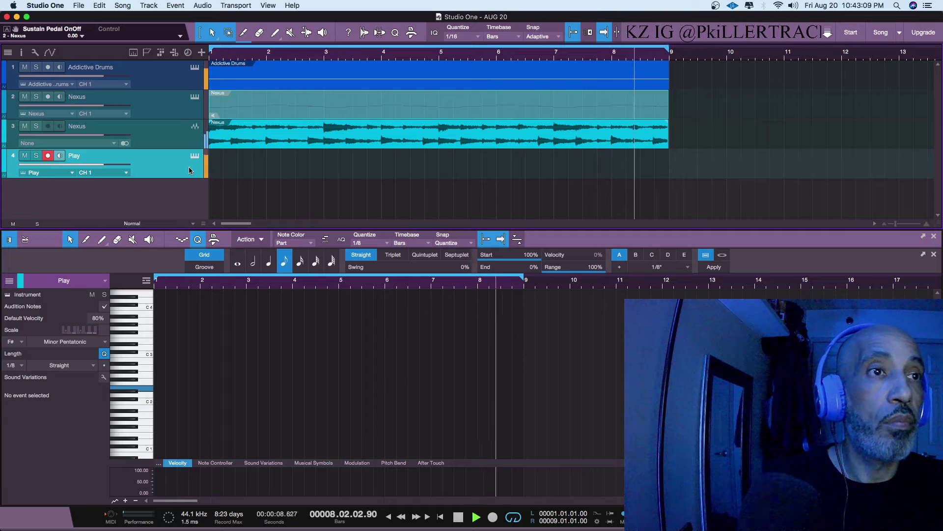
Record an eight-bar part on the Play track with sustained octave notes starting at bars 1 and 5
click(245, 114)
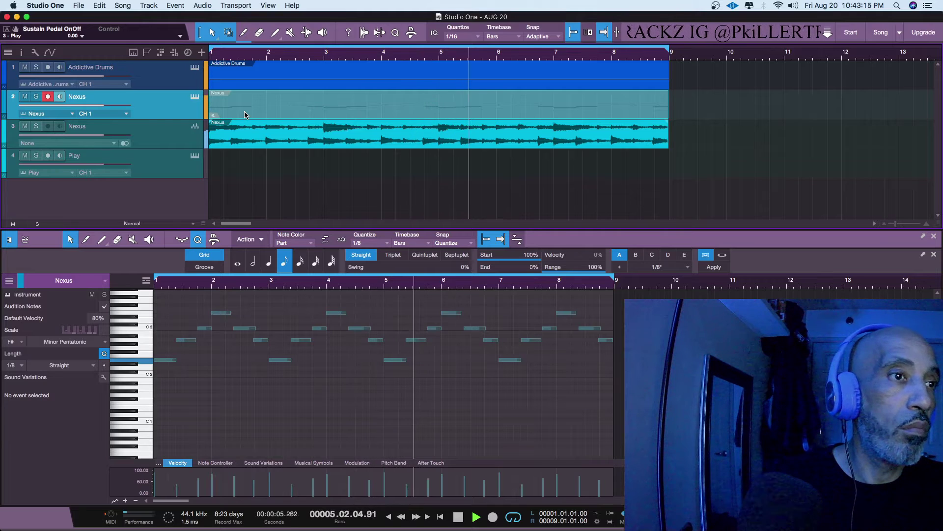
click(184, 162)
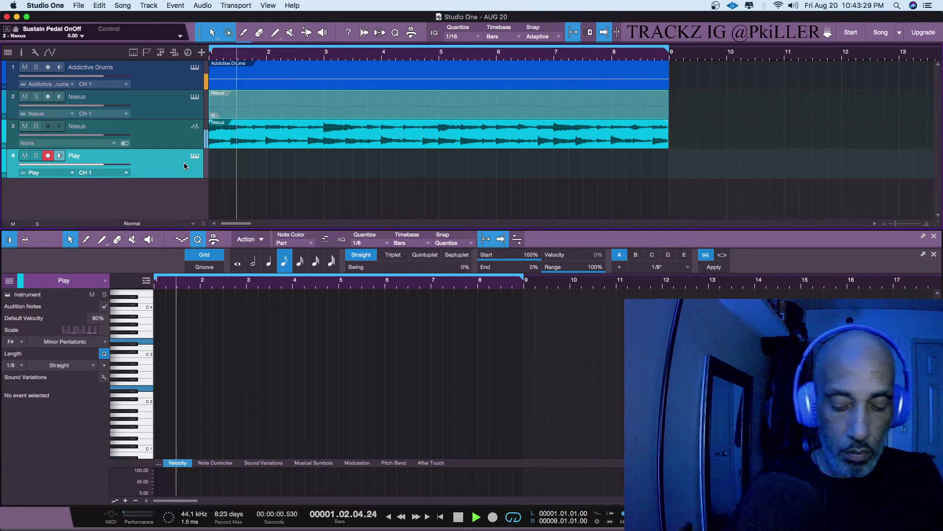
key(space)
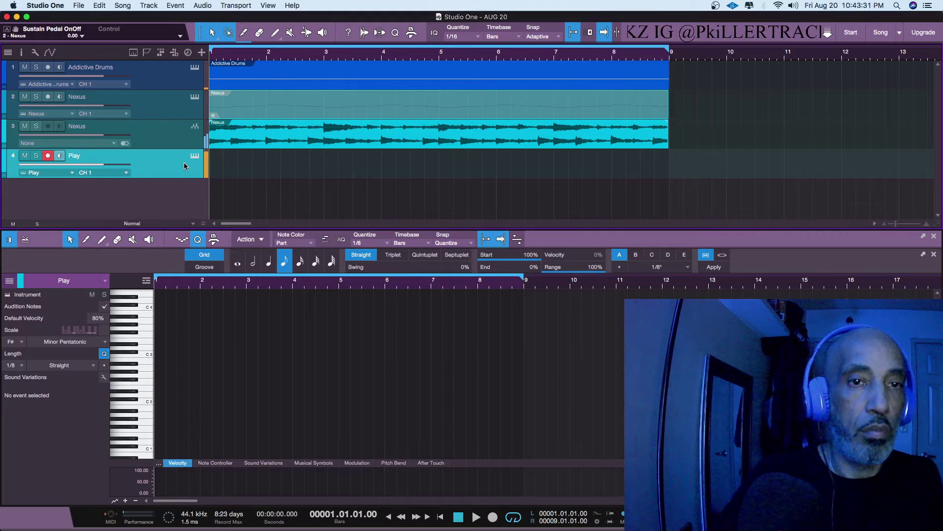
click(493, 516)
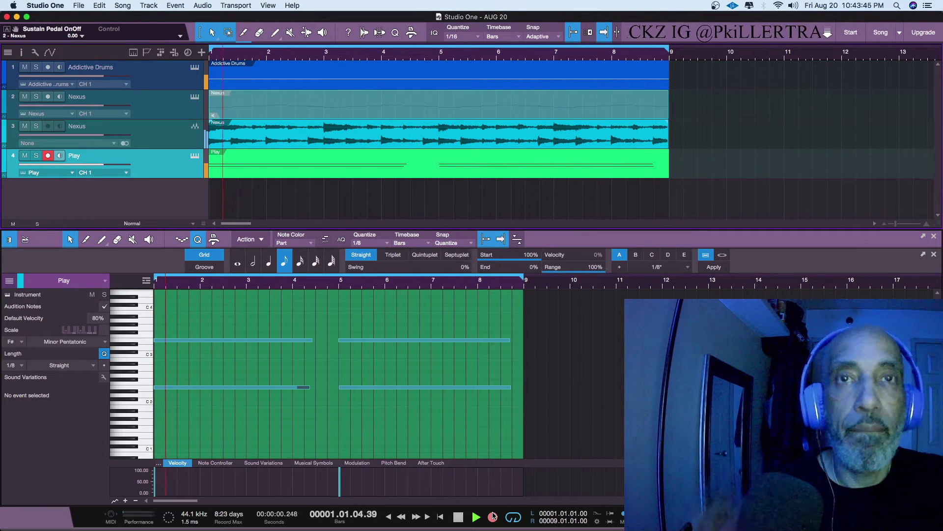
click(492, 517)
key(Up)
key(Up)
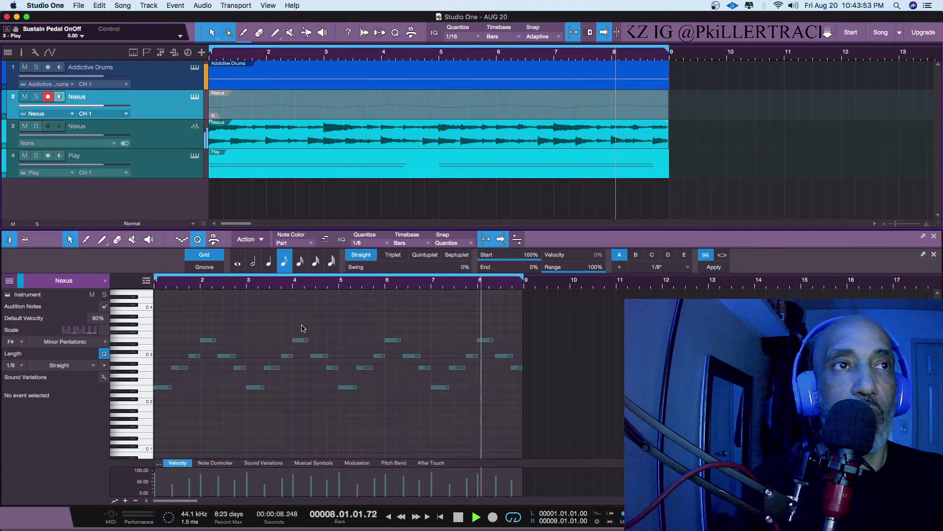
In the Play track's harpsichord instrument, set master volume to 2.4 dB, pan to 2 and stereo spread to 28%
click(160, 154)
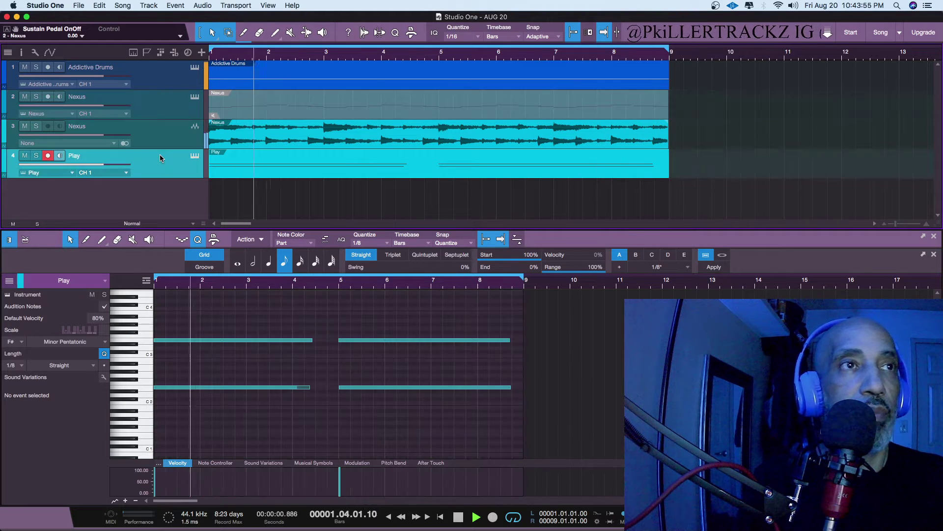
click(194, 156)
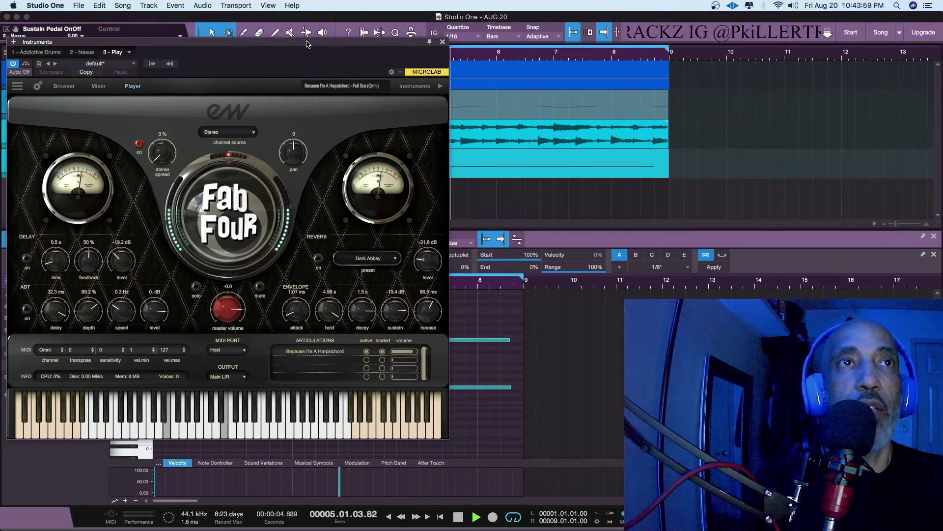
drag(306, 43, 491, 36)
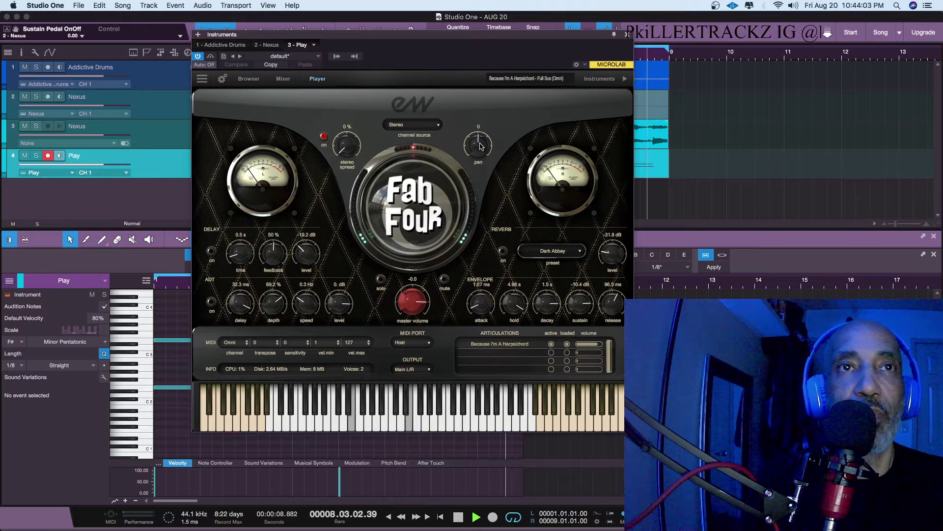
drag(480, 146, 479, 143)
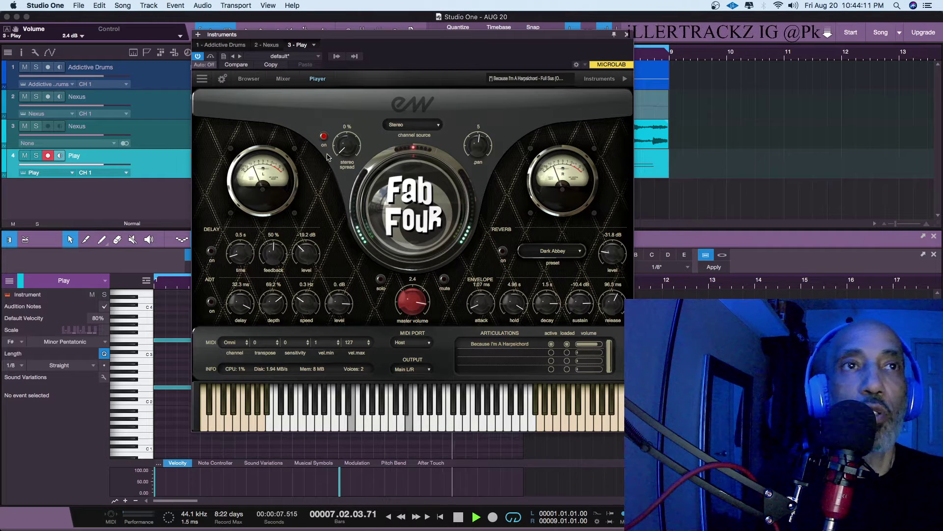
drag(339, 146, 334, 132)
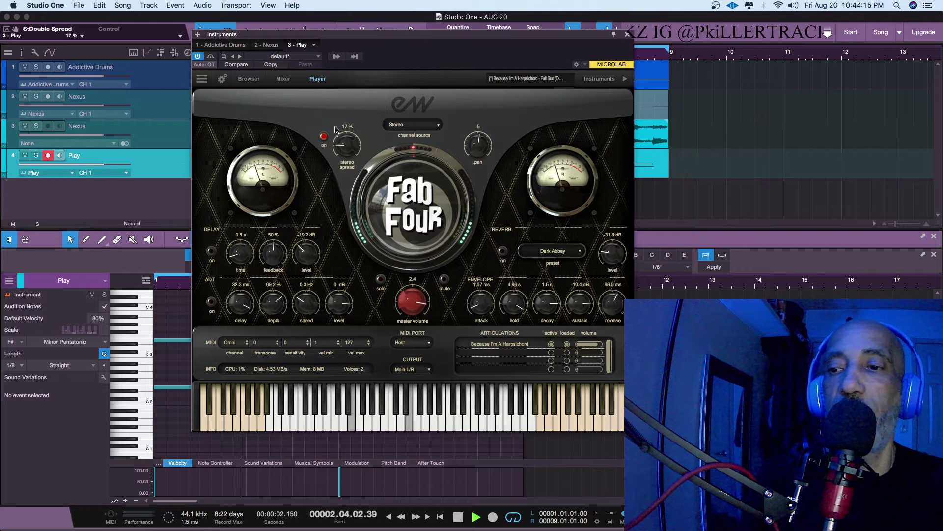
drag(334, 129, 335, 131)
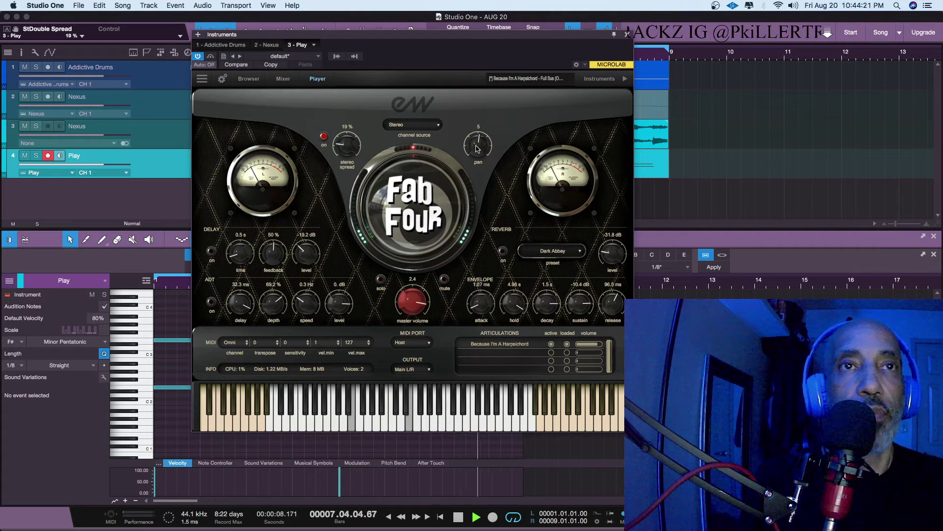
drag(476, 146, 477, 148)
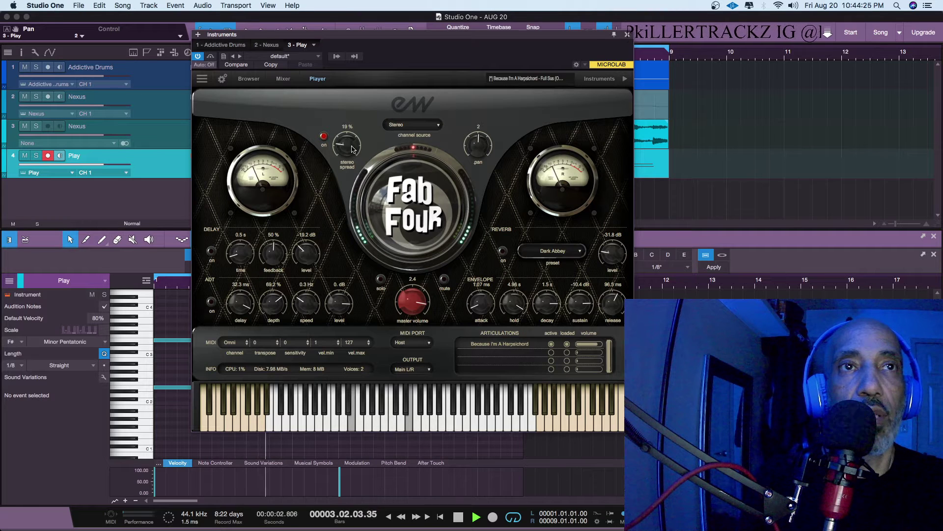
drag(338, 144, 338, 140)
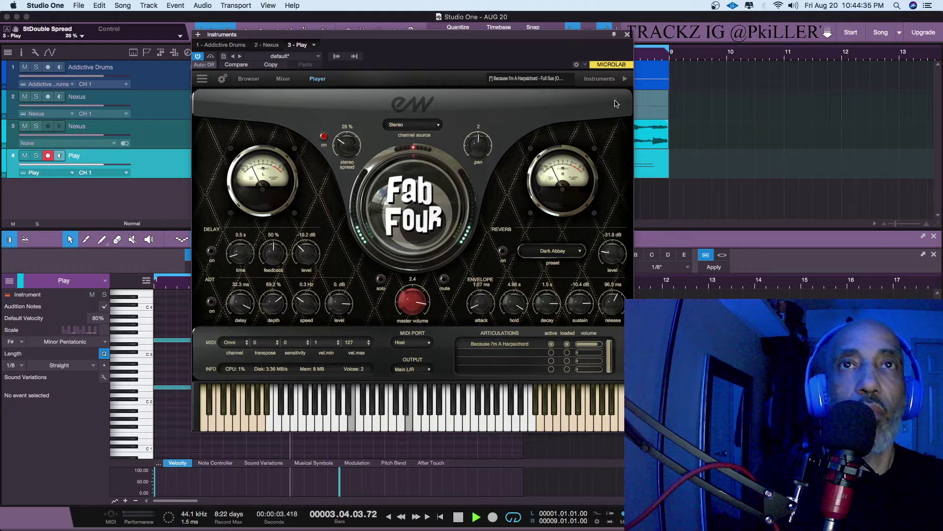
click(626, 35)
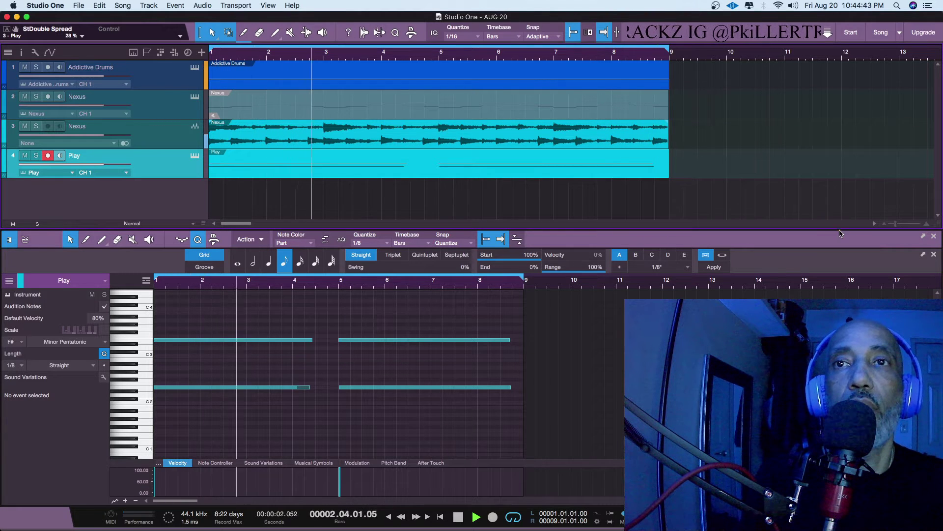
Stop playback and insert the HalfTime effect from the favorite effects on the bounced Nexus audio track
drag(840, 231, 840, 248)
key(space)
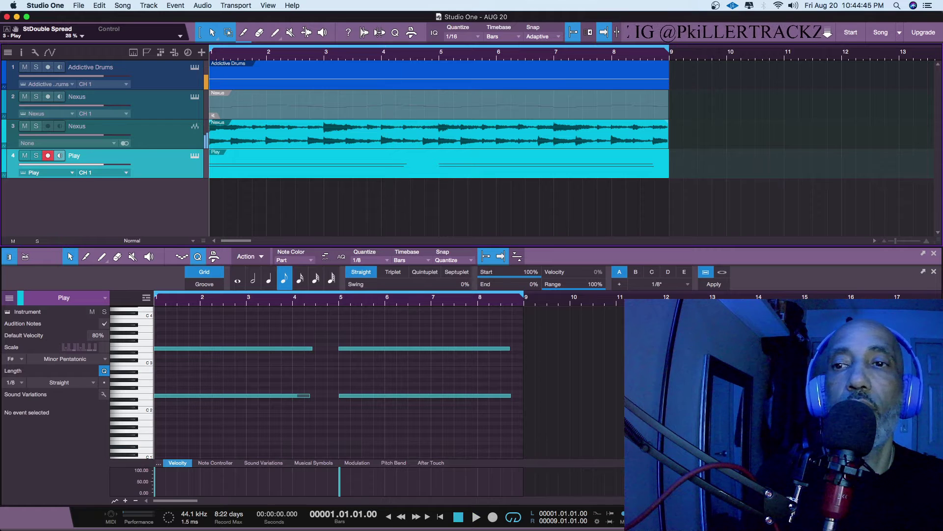
key(F5)
click(880, 52)
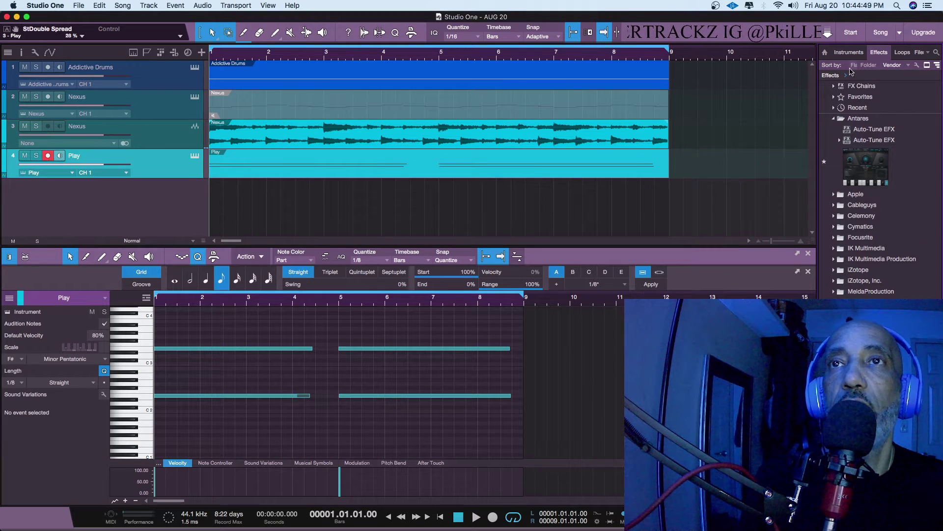
click(834, 98)
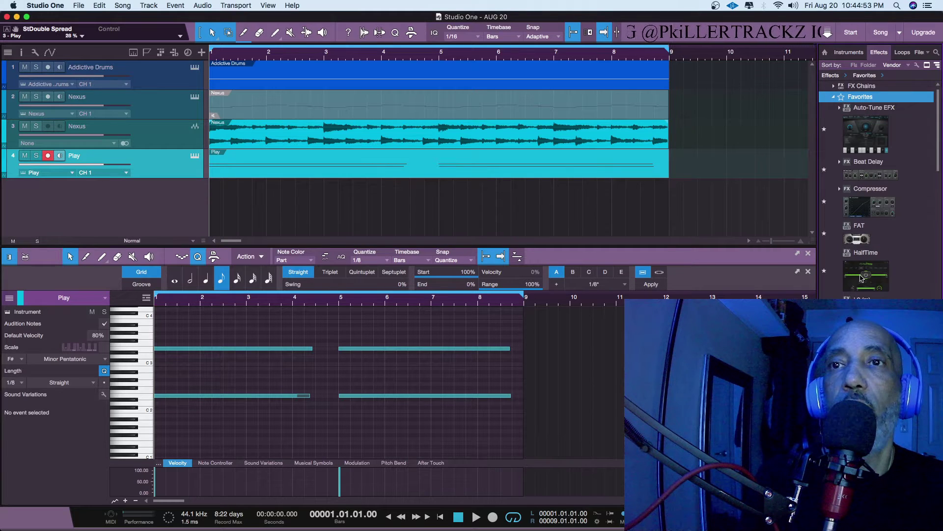
drag(860, 278, 613, 138)
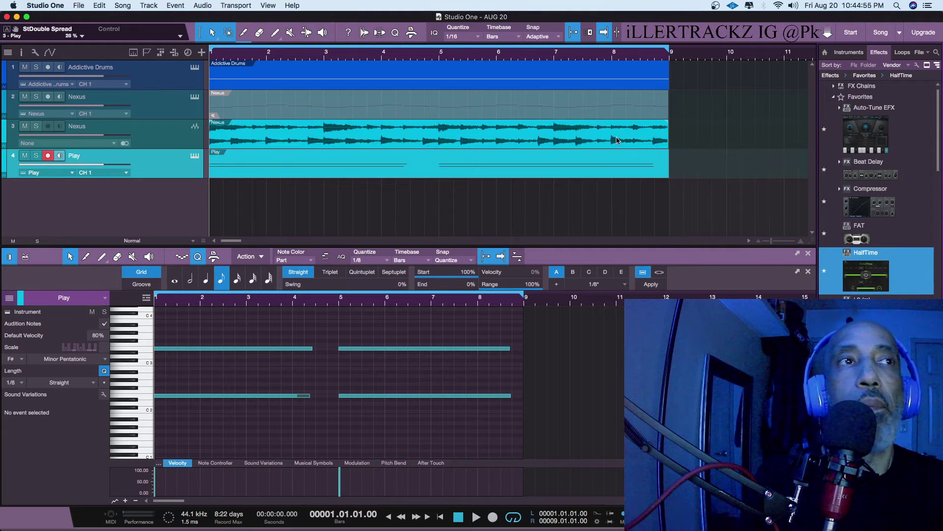
Solo the bounced Nexus audio track, listen to it through HalfTime, and close the effect window
click(36, 126)
key(space)
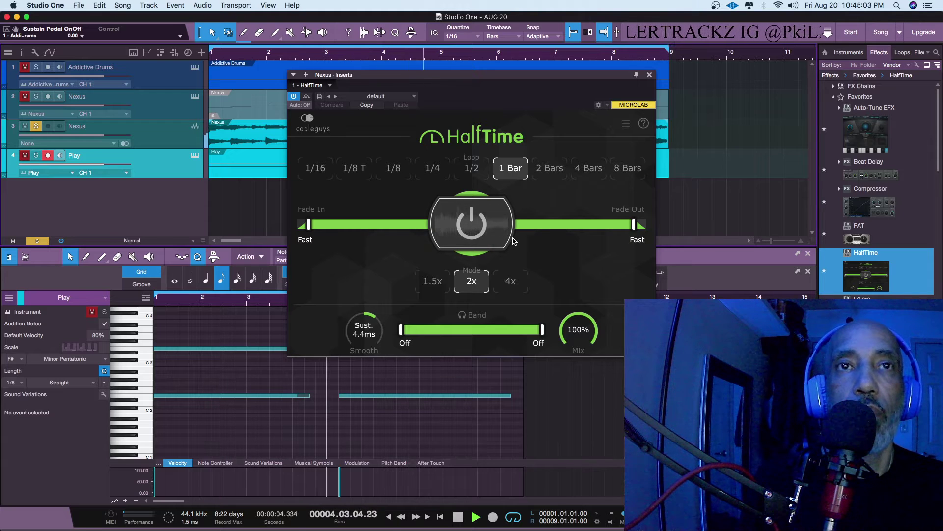
key(space)
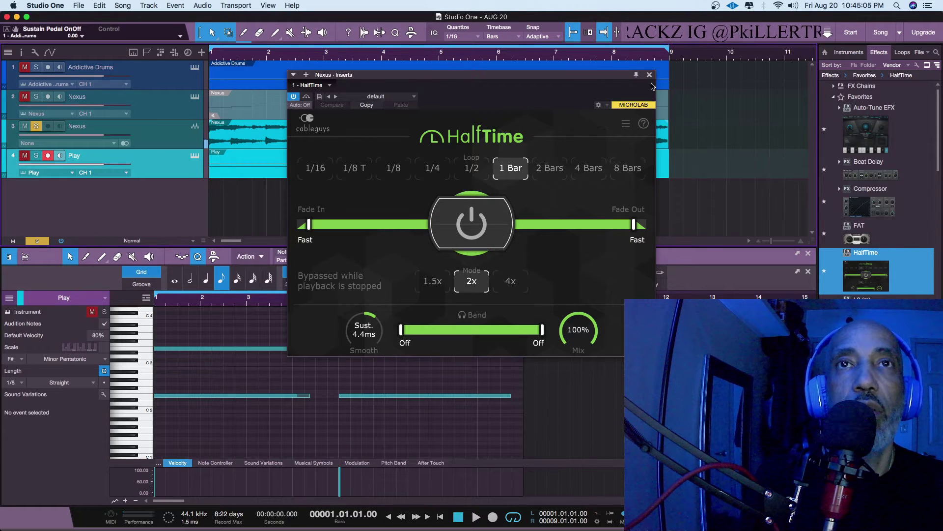
click(649, 74)
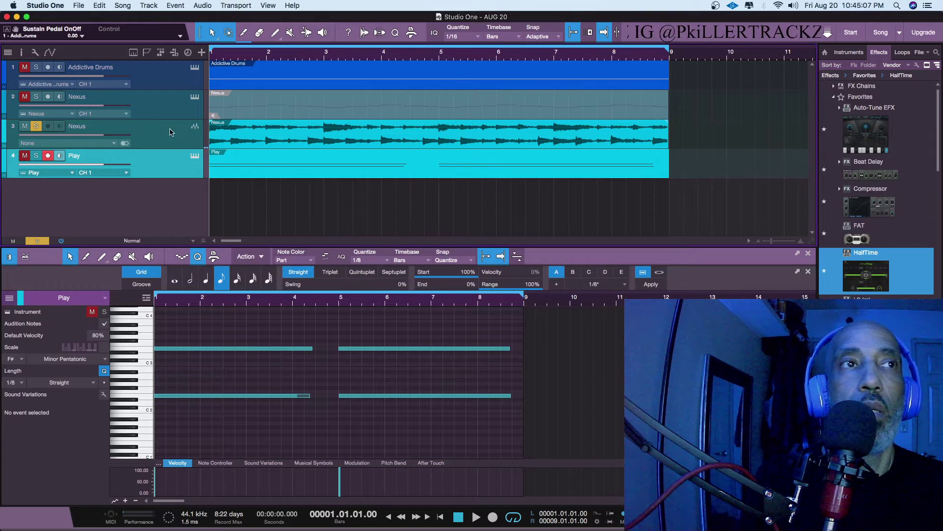
Show the inspector for the bounced Nexus audio track, play it soloed, and bypass its HalfTime insert
click(20, 52)
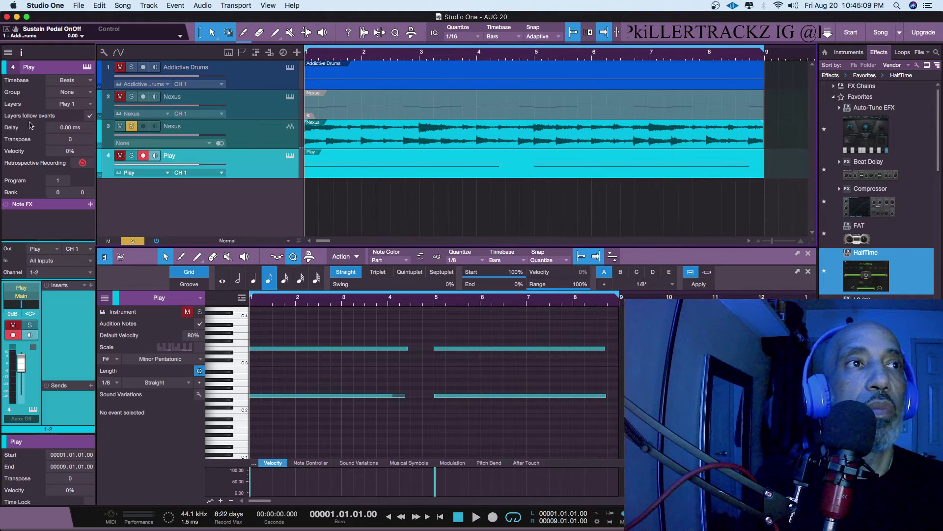
key(space)
key(space)
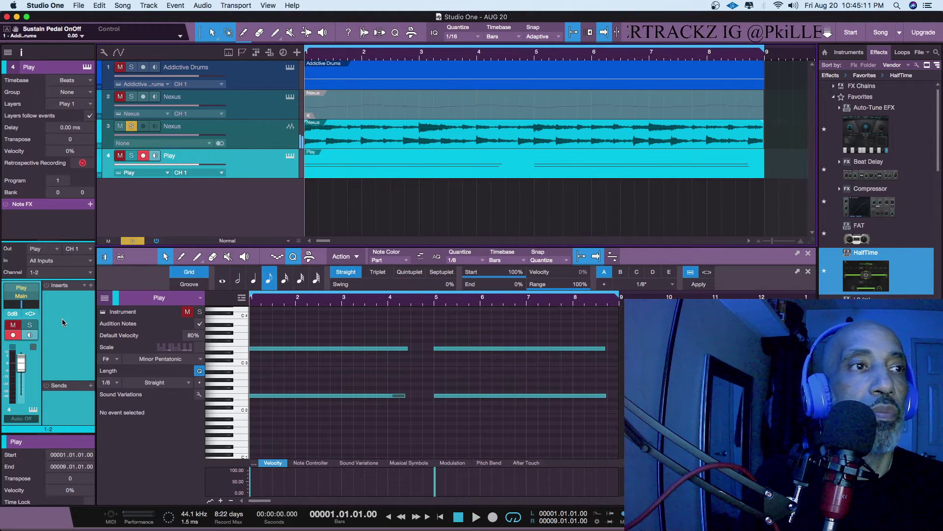
key(space)
key(space)
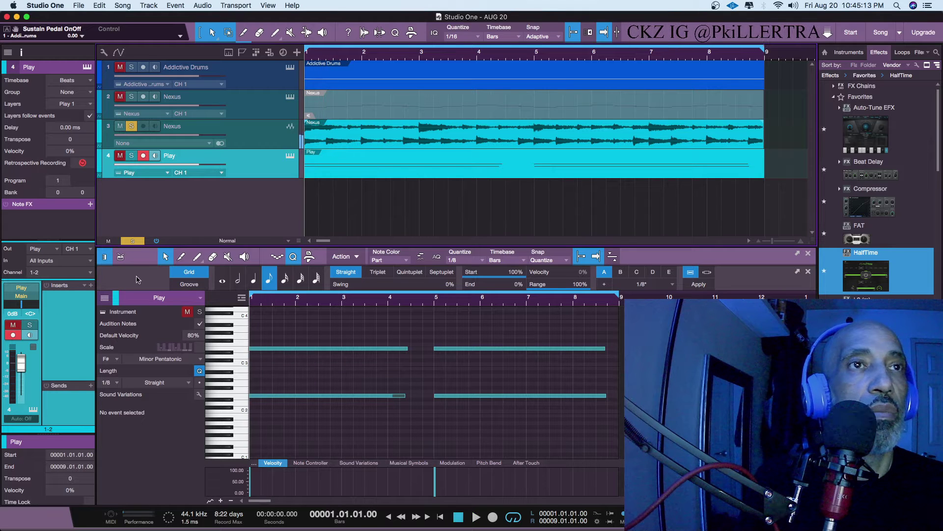
click(236, 136)
key(space)
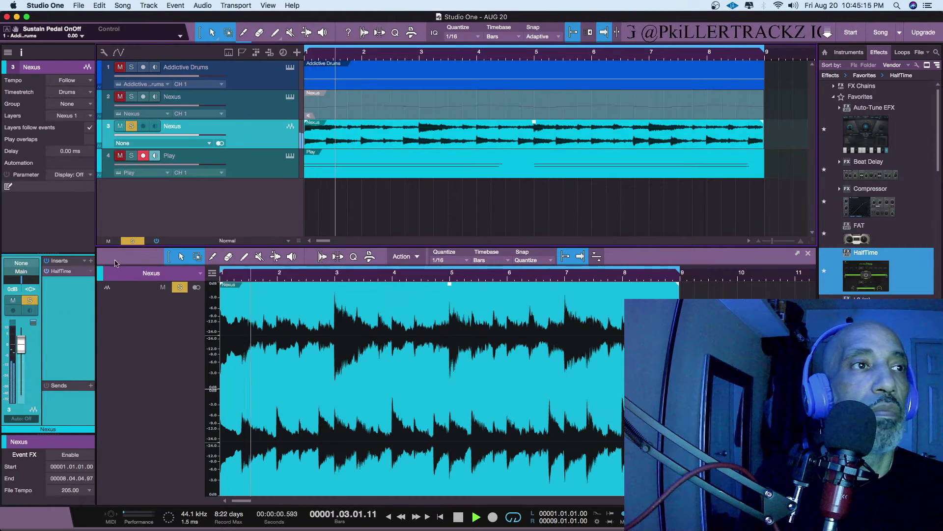
key(space)
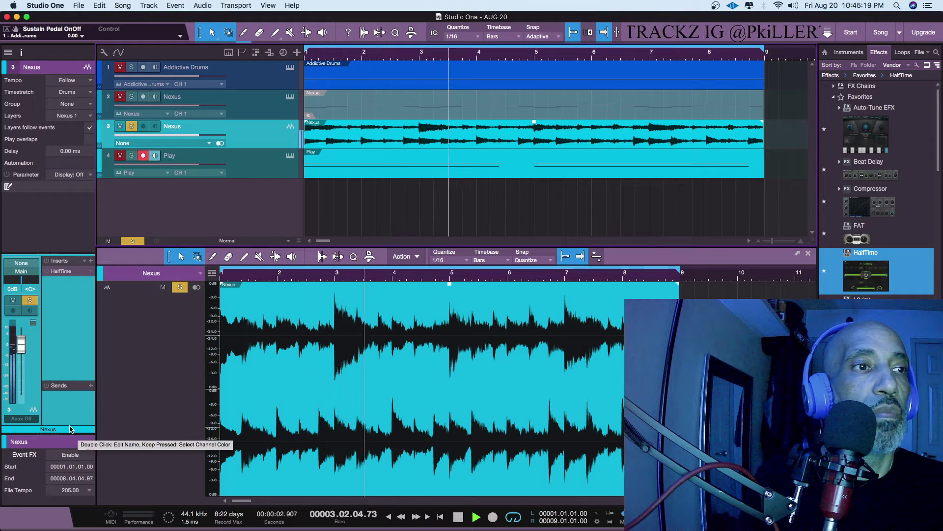
Try transposing the bounced Nexus audio event by 5, set its transpose to 7, and listen to it
scroll(72, 433, down, 4)
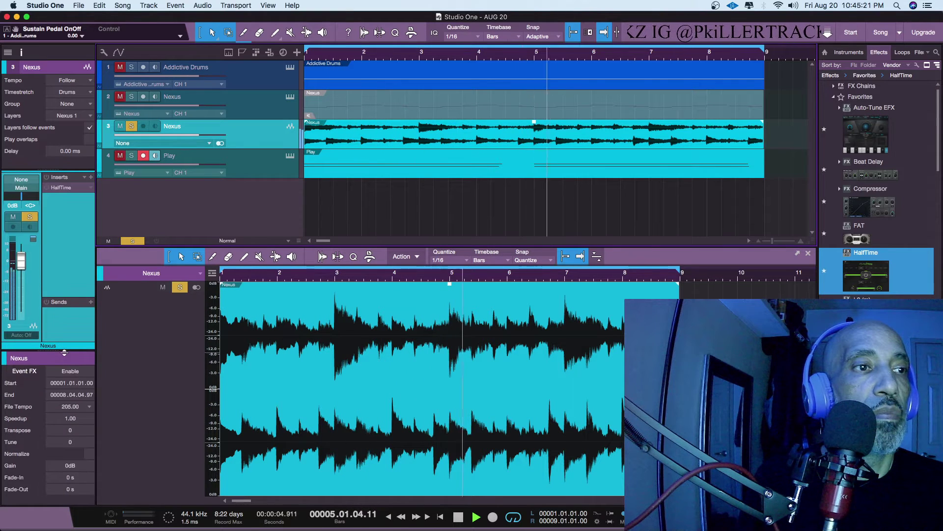
key(space)
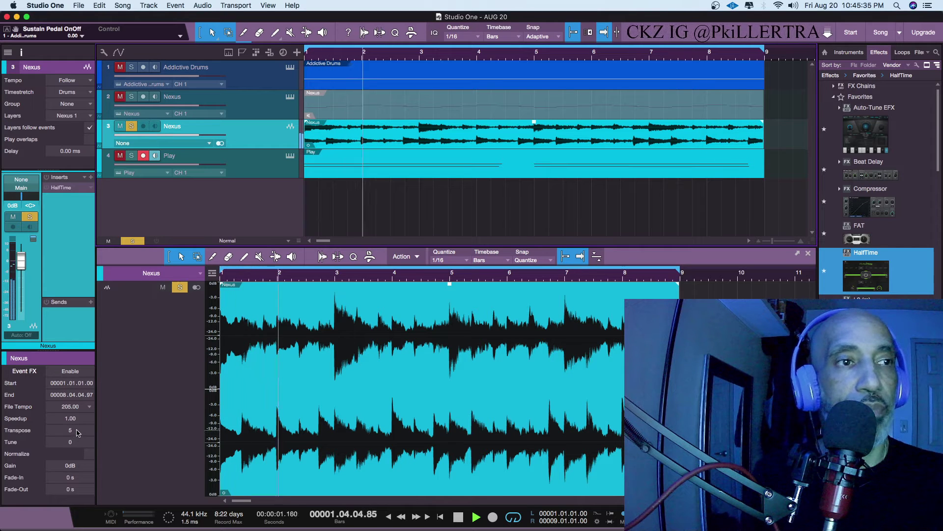
click(76, 431)
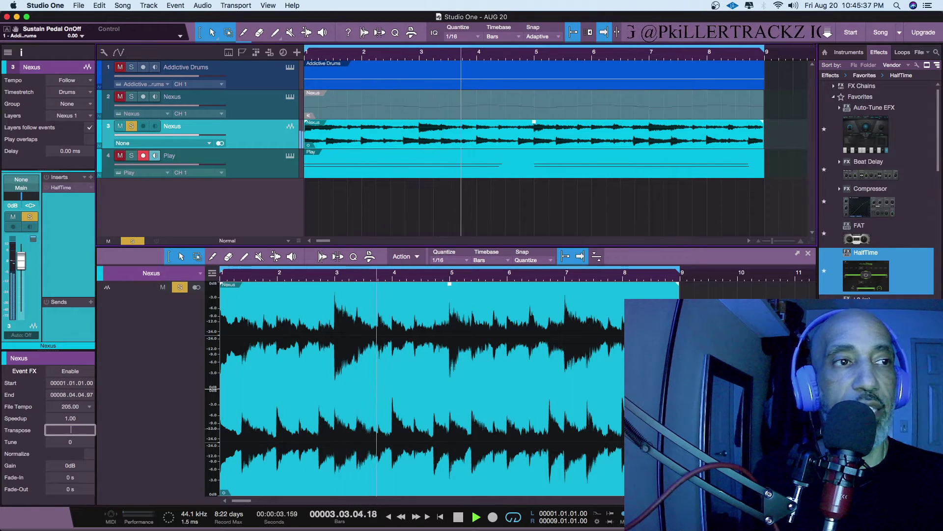
text(5)
key(Return)
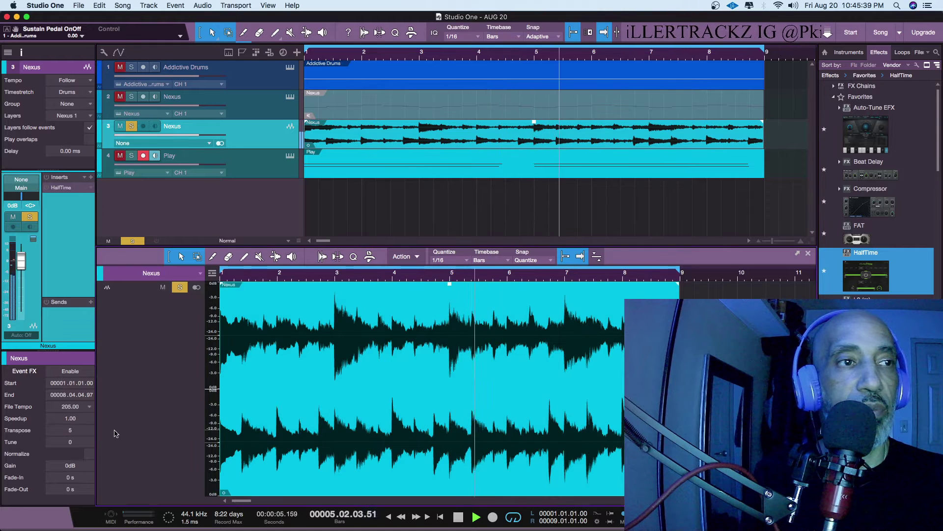
key(space)
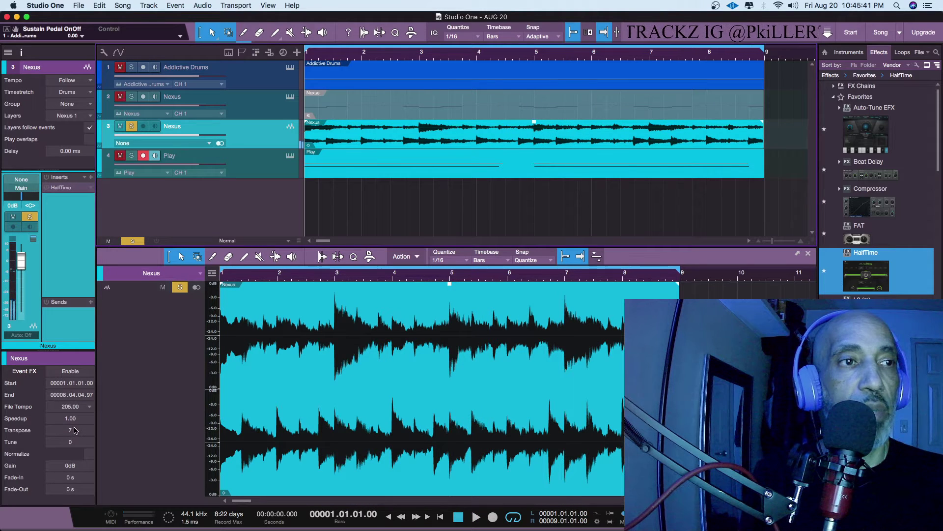
key(space)
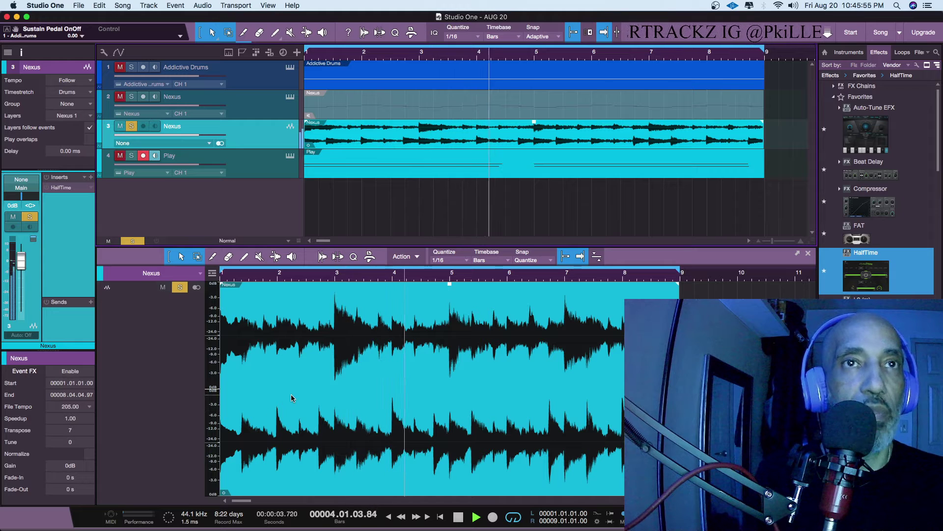
Solo the Play track together with the transposed Nexus audio and show the track list beside the arrangement
click(119, 155)
click(131, 155)
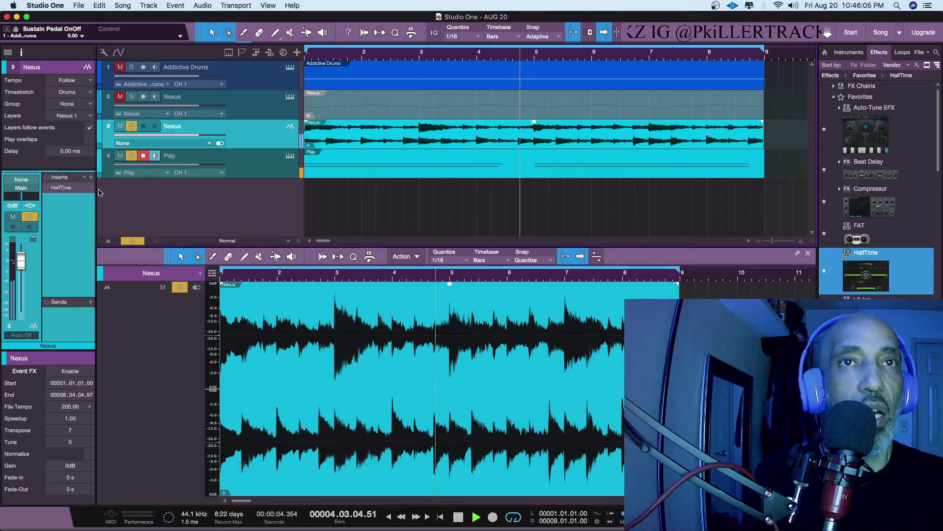
click(8, 51)
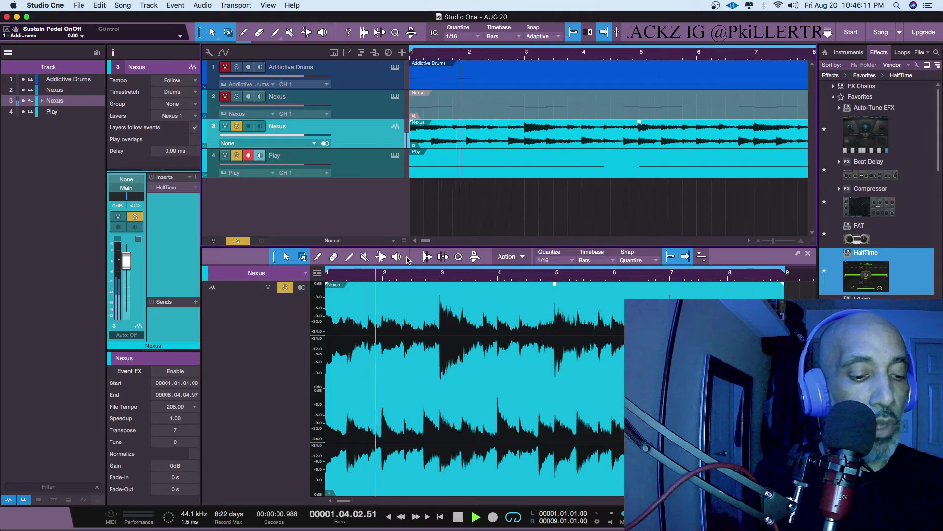
key(w)
scroll(533, 205, right, 1)
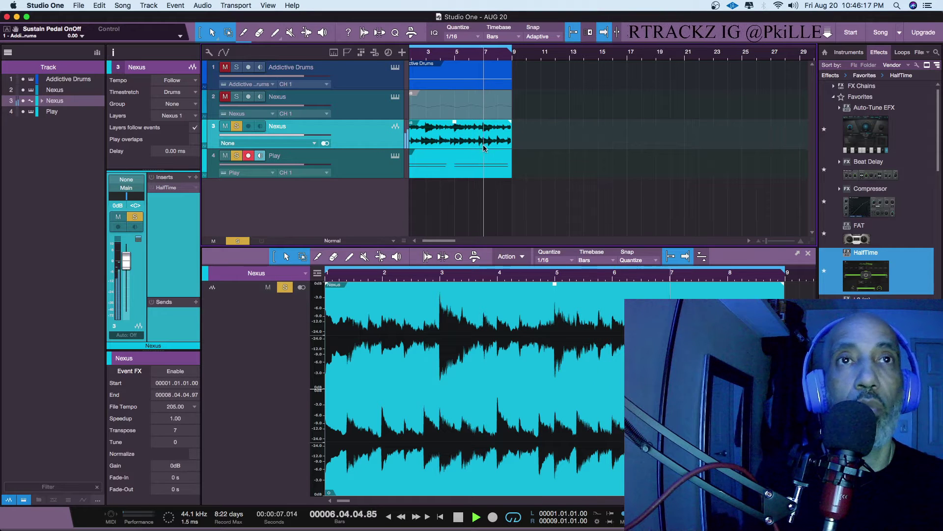
Copy the transposed Nexus audio event onto a new track below the Play track, starting at bar 1
key(d)
drag(562, 143, 456, 197)
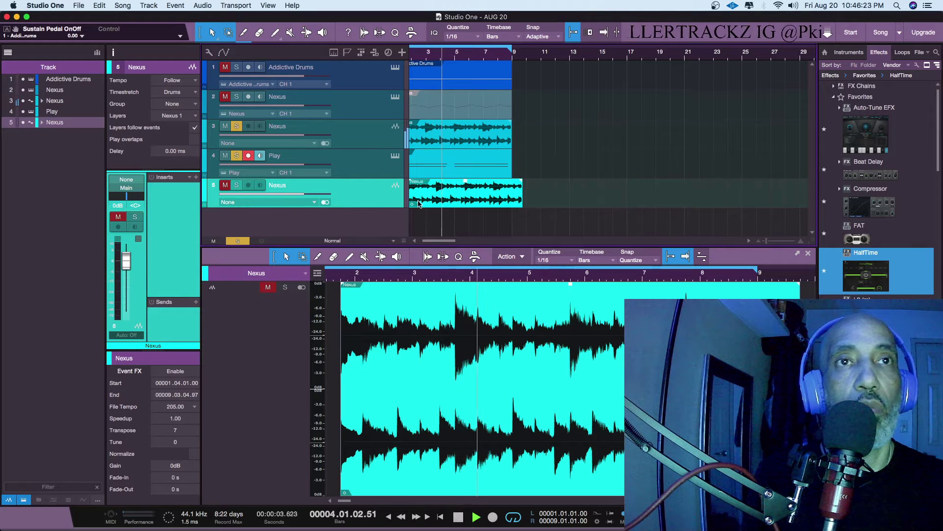
drag(455, 196, 449, 200)
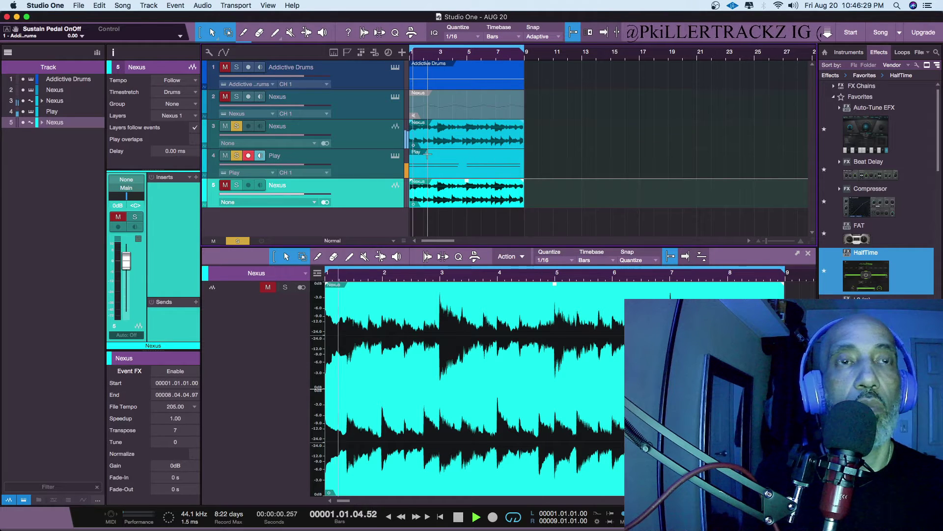
Unmute the duplicate Nexus track, clear the solos, and mute the original Nexus audio track
click(225, 185)
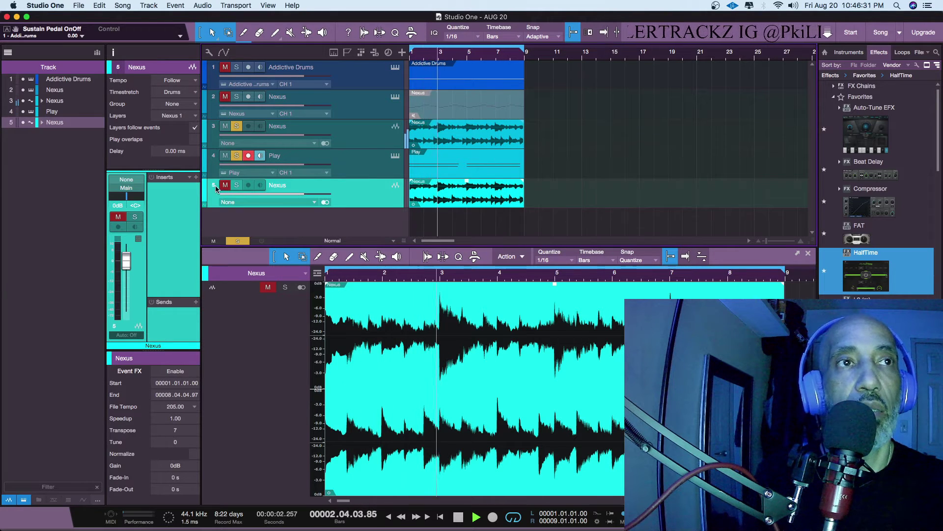
click(236, 185)
click(236, 185)
click(225, 185)
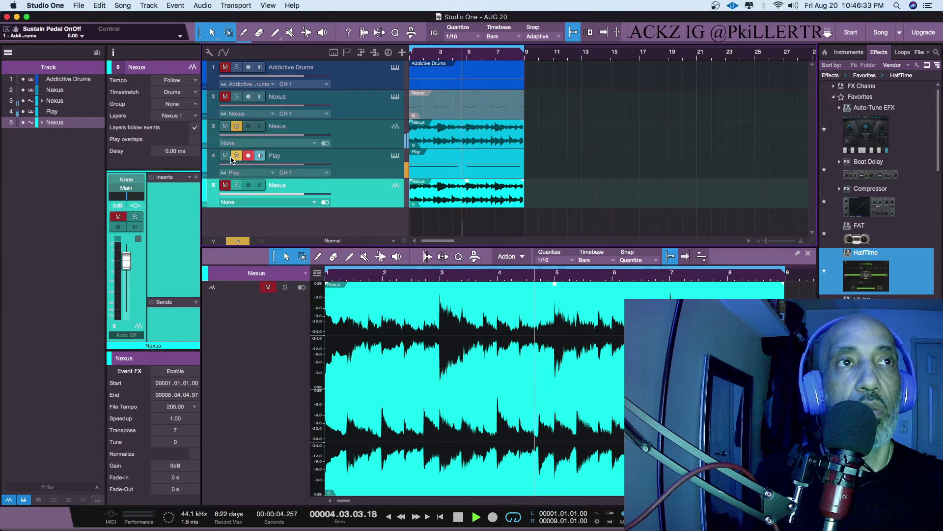
click(236, 126)
click(225, 125)
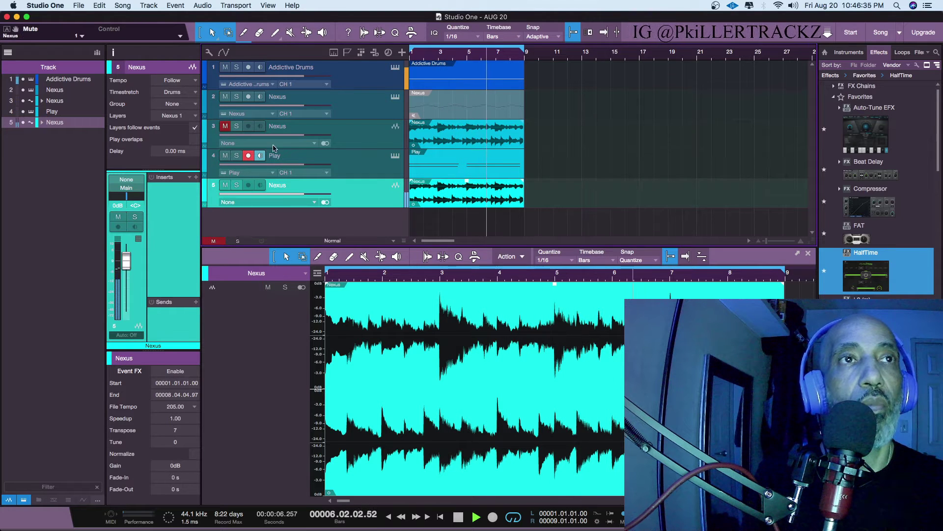
Re-enable HalfTime on the original Nexus audio track, unmute that track, and mute the duplicate
click(343, 134)
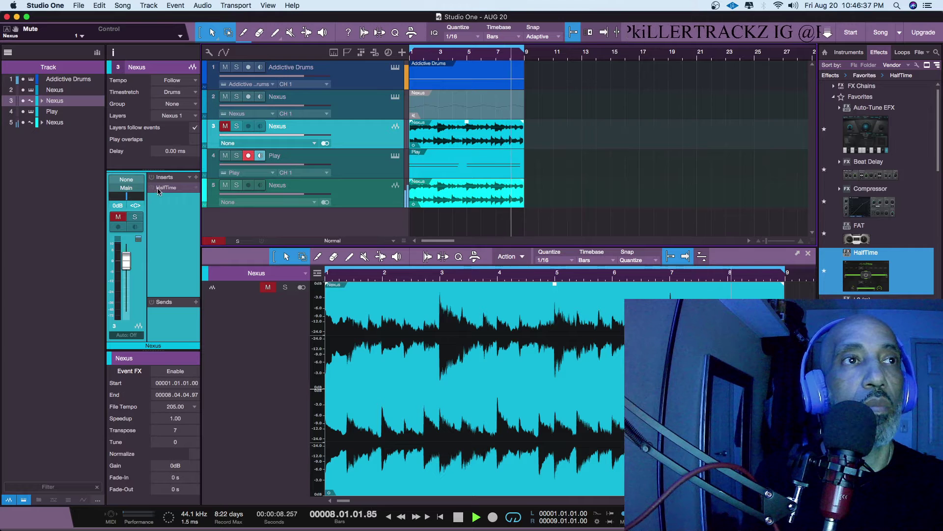
click(150, 189)
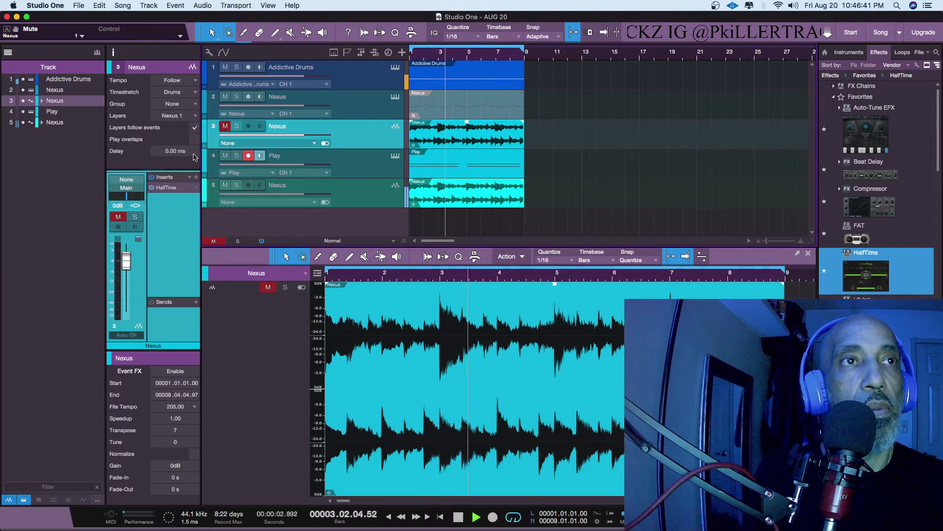
click(224, 128)
click(225, 186)
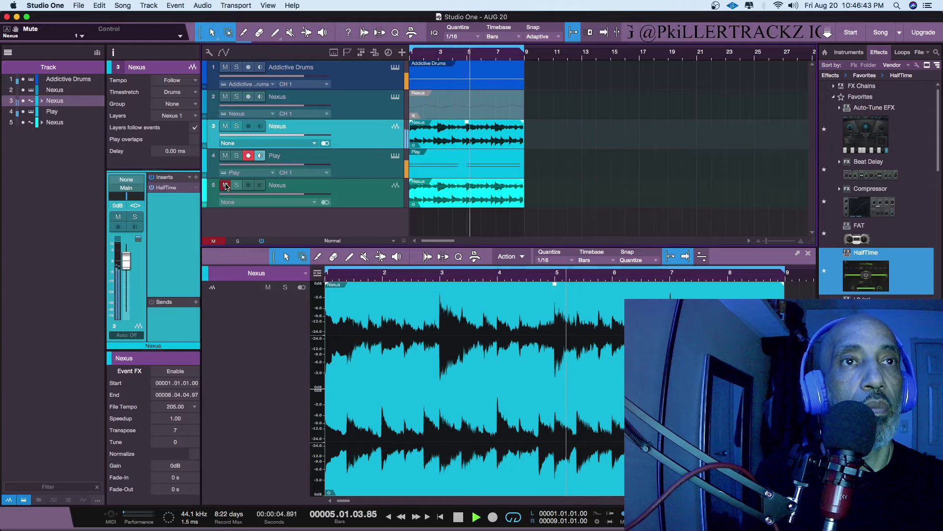
Set HalfTime's loop length to 2 Bars on the original Nexus audio track and move its window off the track controls
click(167, 188)
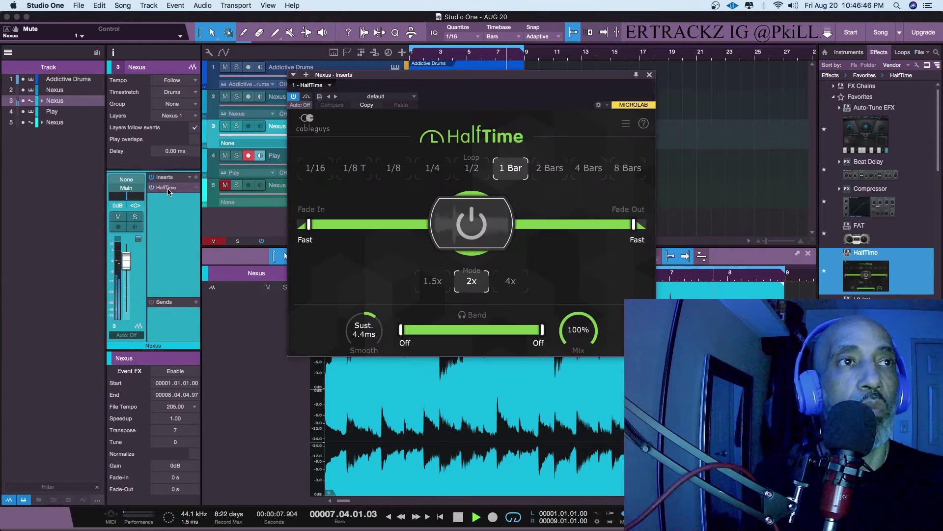
click(542, 174)
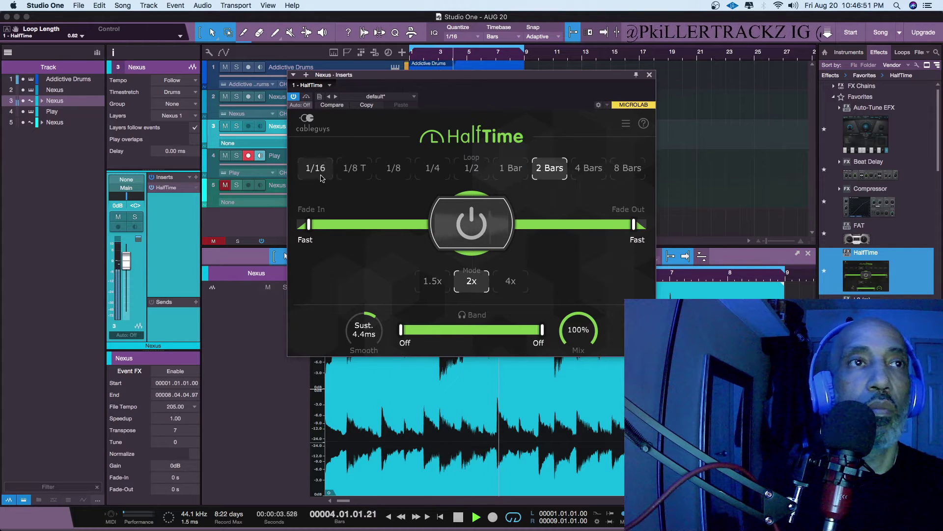
drag(374, 76, 485, 74)
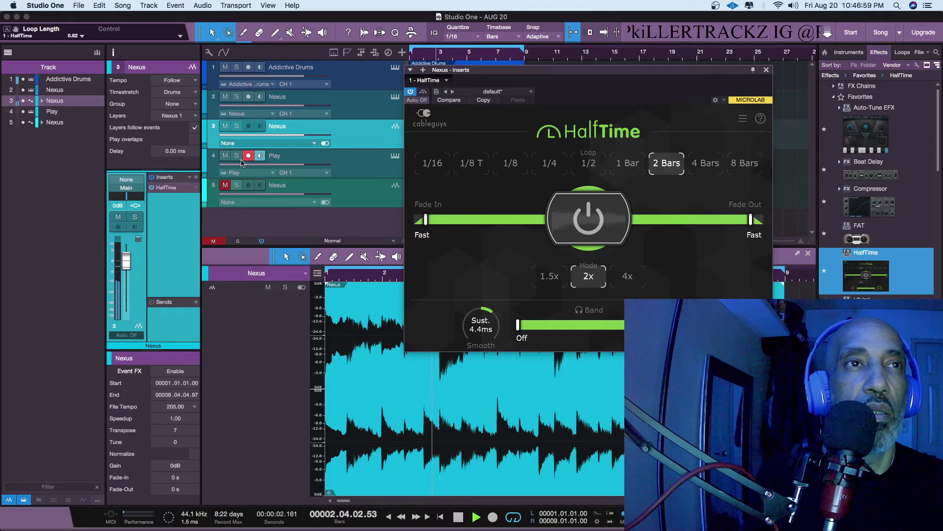
Mute the Play track to hear the HalfTime melody with the drums, and close the HalfTime window
click(226, 126)
click(225, 126)
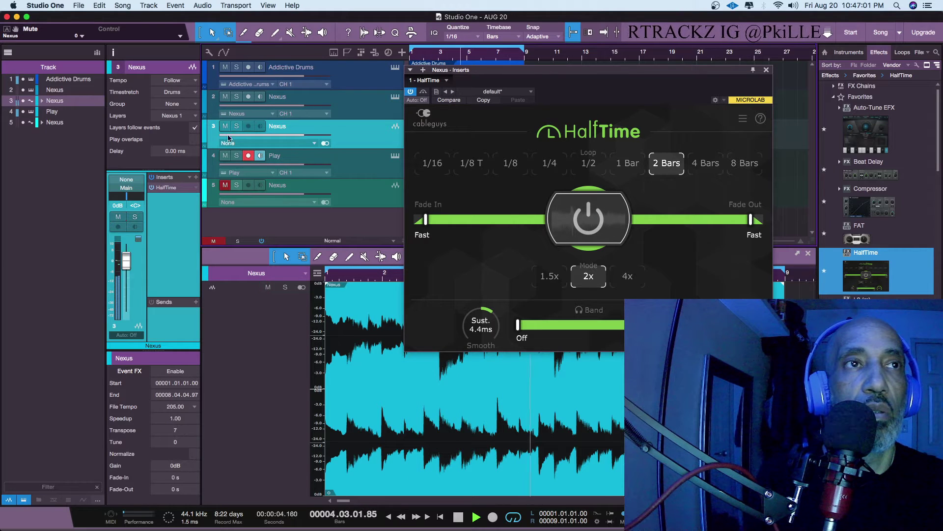
click(226, 156)
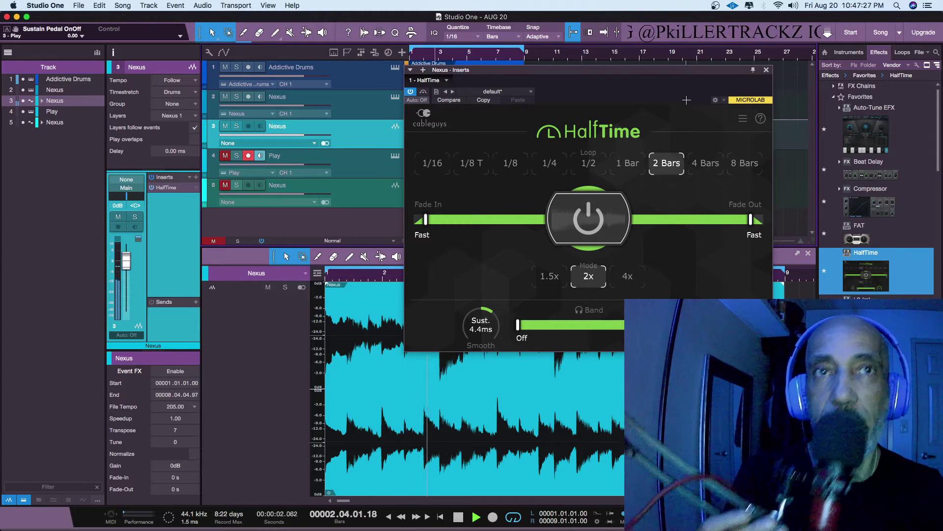
click(766, 70)
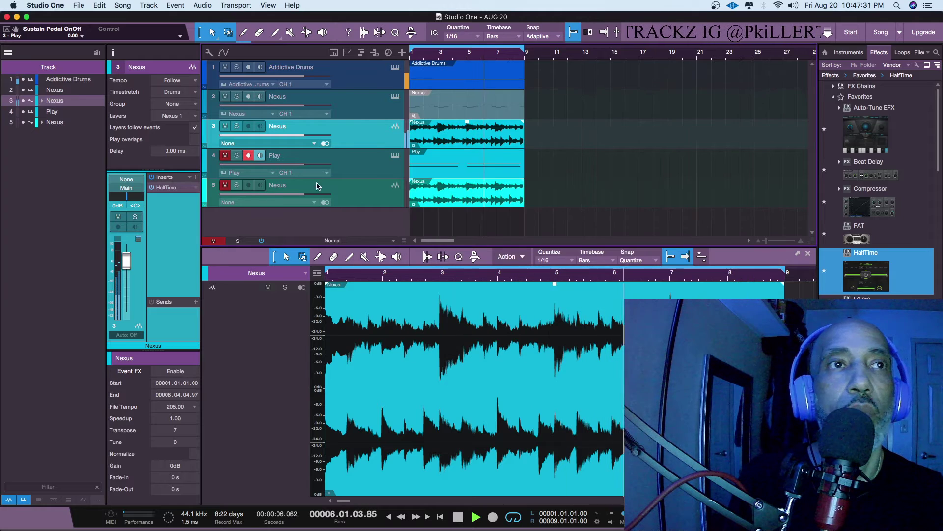
Move the duplicate Nexus audio track above the Play track and unmute it
click(327, 161)
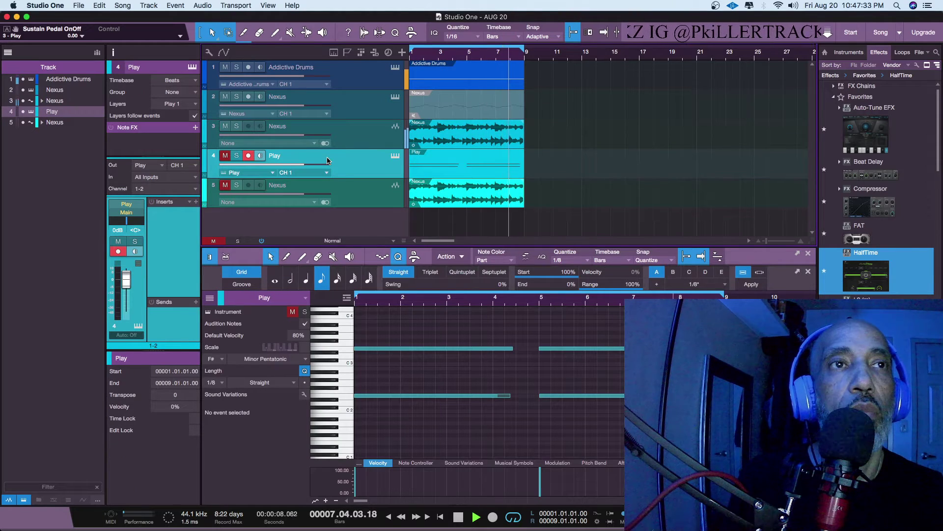
drag(348, 189, 346, 158)
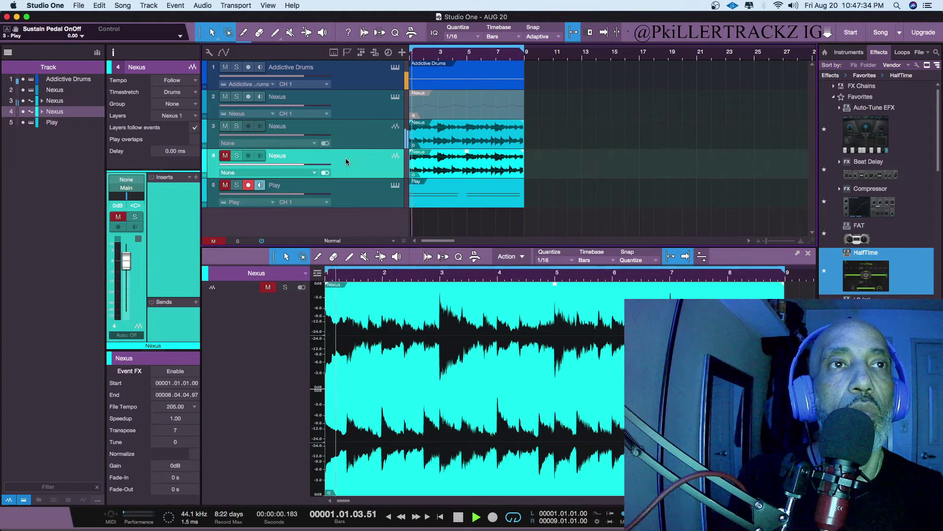
click(225, 155)
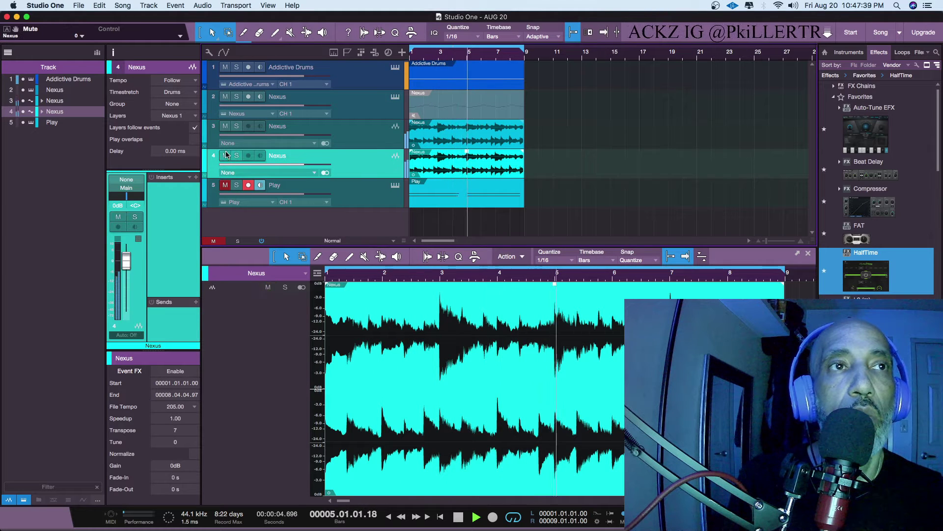
Compare the HalfTime Nexus track with its dry duplicate by alternating their mutes, and keep only the duplicate muted
click(225, 126)
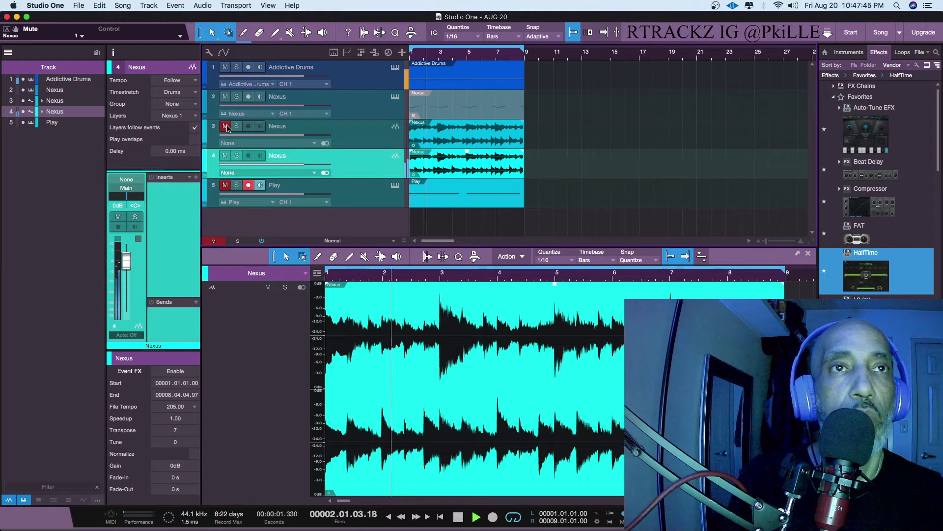
click(225, 126)
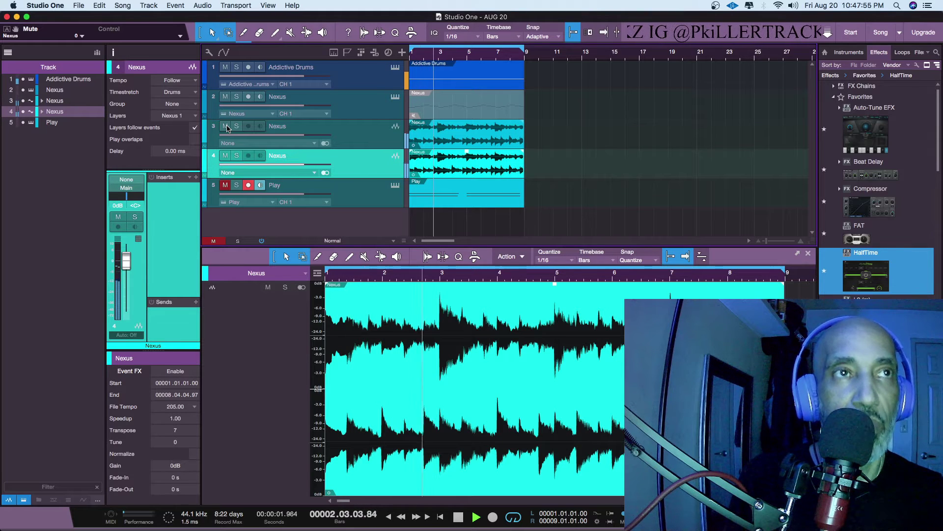
click(225, 156)
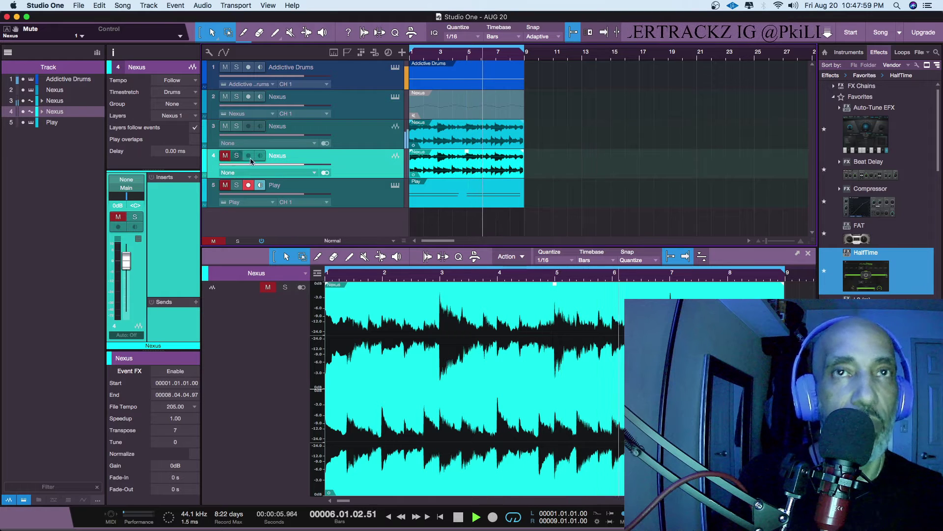
click(225, 126)
click(225, 155)
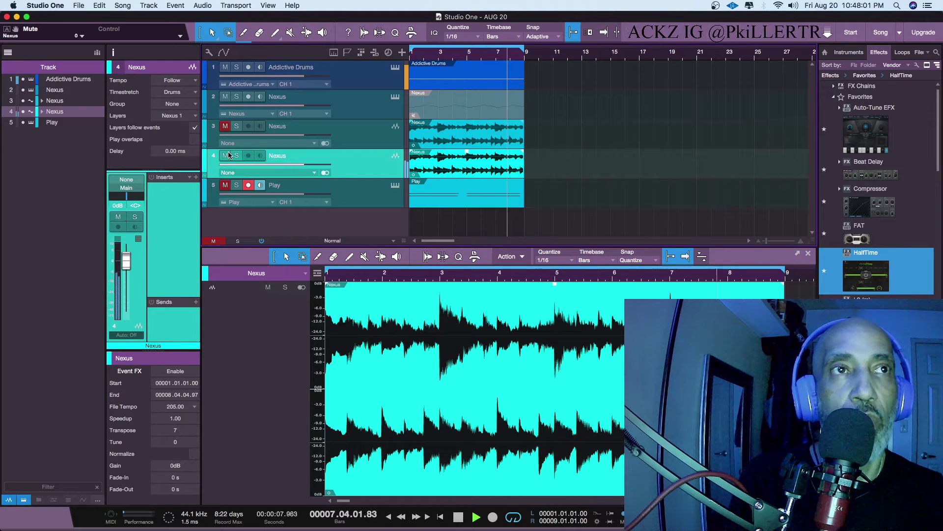
click(227, 156)
click(225, 126)
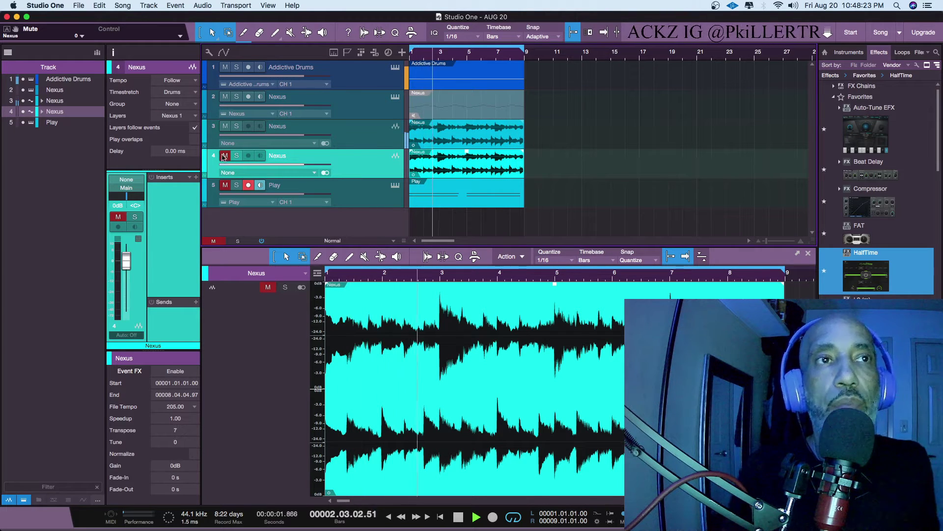
Unmute the Play track and restart playback from the beginning of the song
click(225, 184)
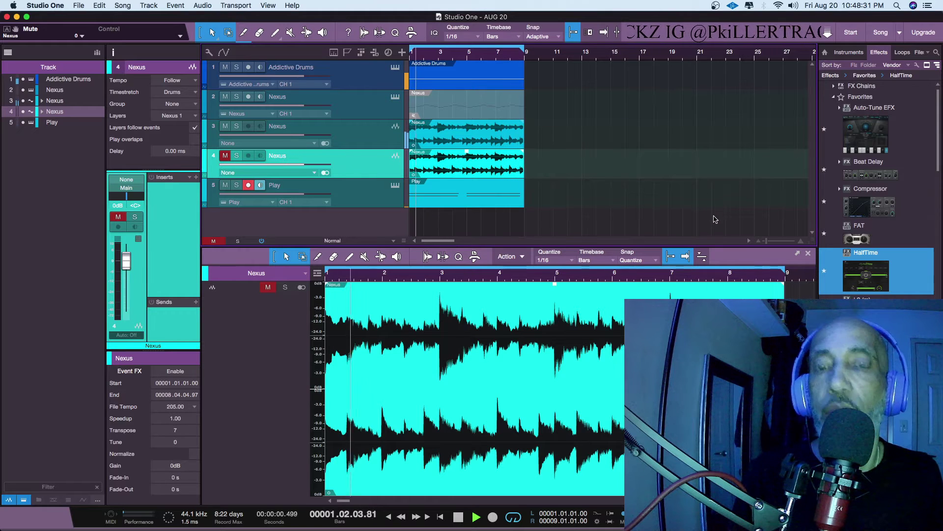
key(space)
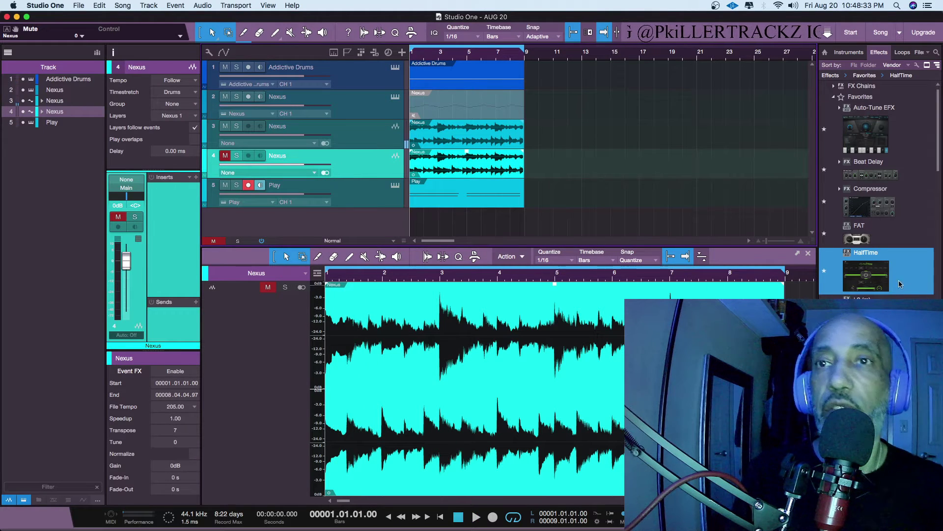
key(space)
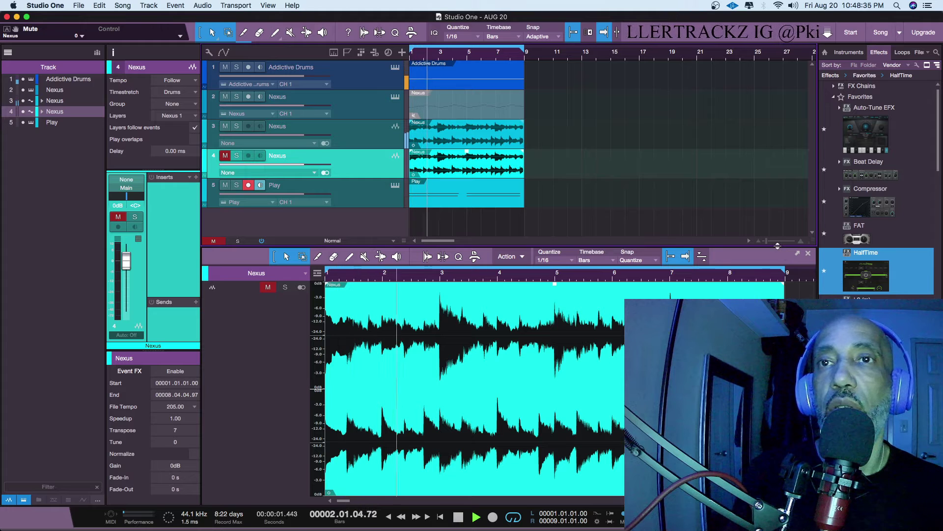
Close the audio editor and add a Maschine 2 instrument track from the favourites, ignoring the unresponsive-app alert for now
click(807, 254)
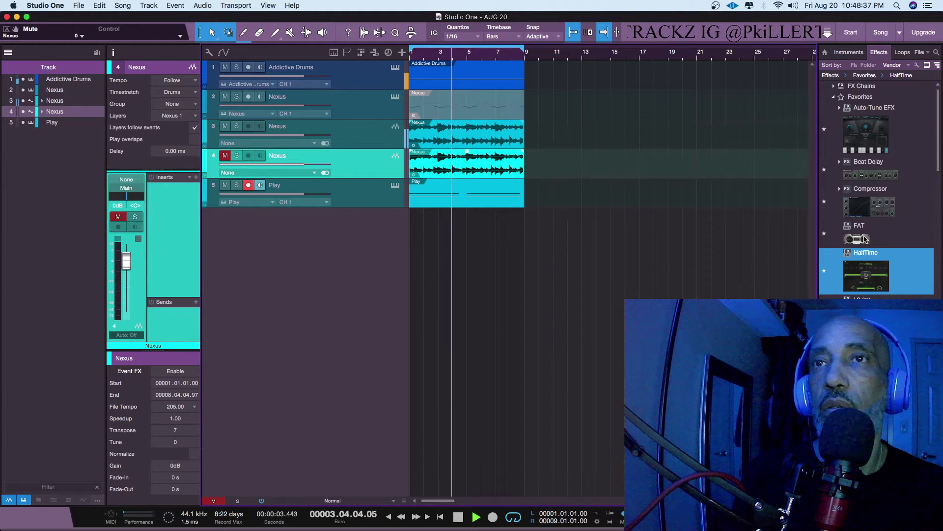
key(F6)
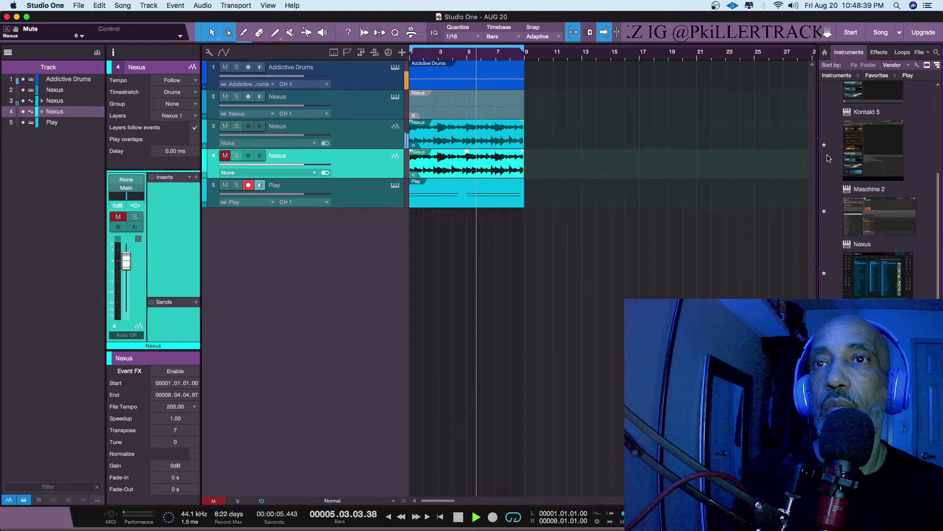
click(874, 214)
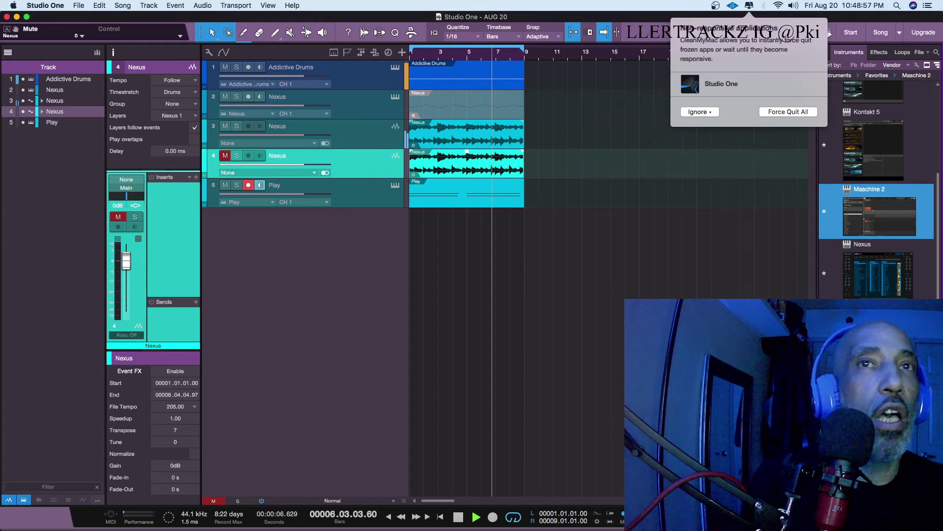
click(704, 113)
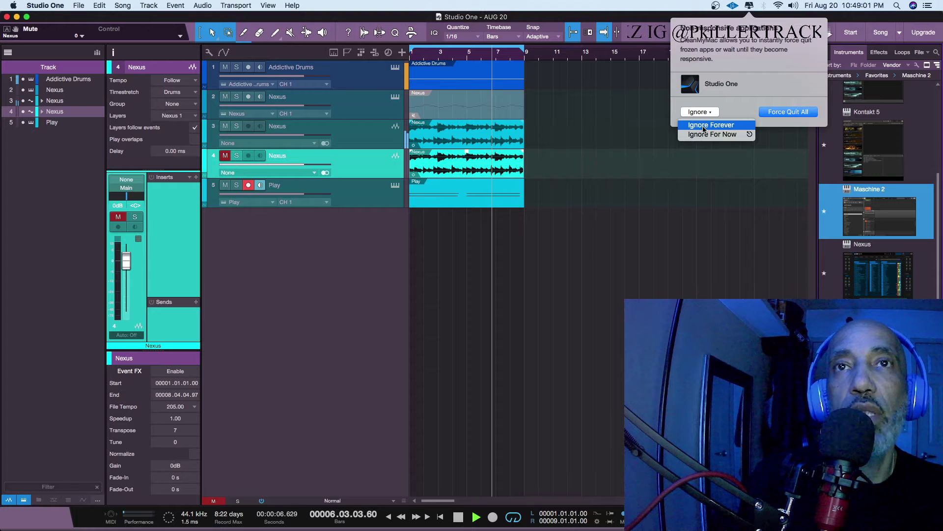
click(705, 134)
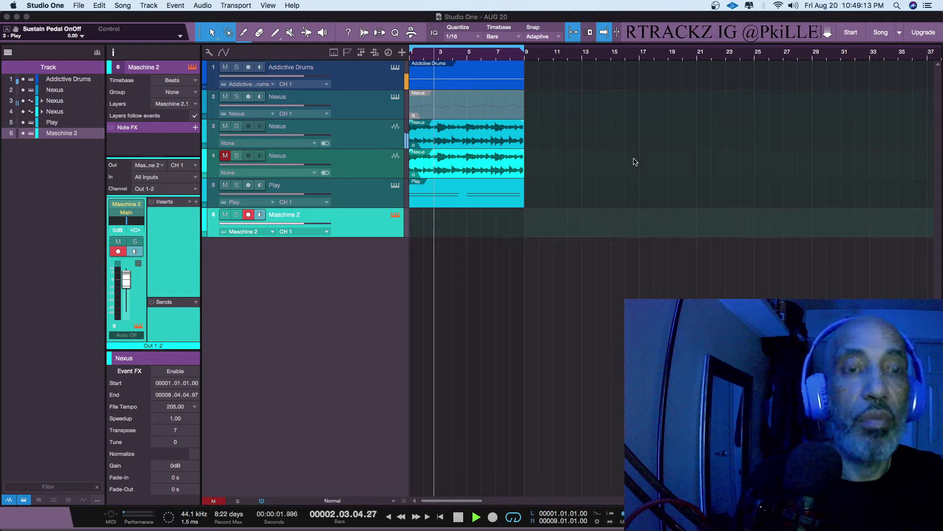
Open the Maschine 2 instrument, hide the track list, and load the group file THAT PK PRO SET.mxgrp into Group A1
click(395, 215)
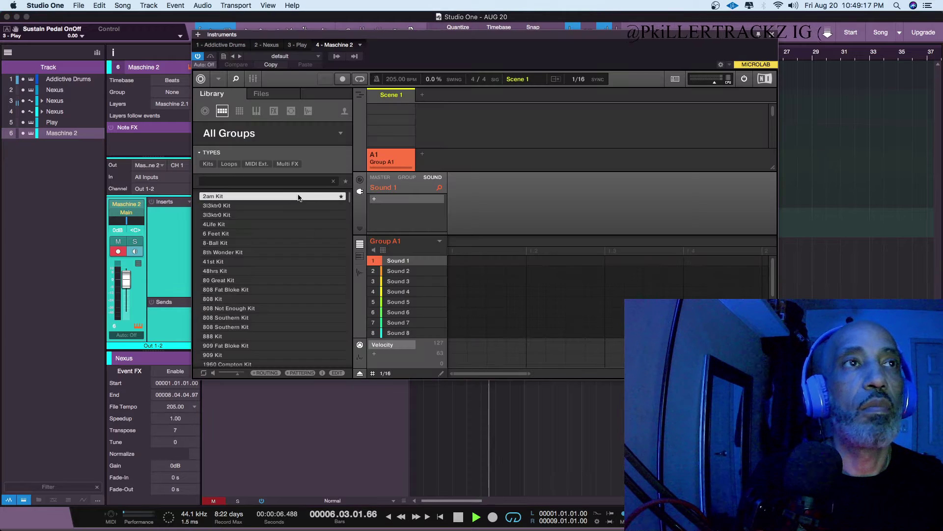
click(17, 53)
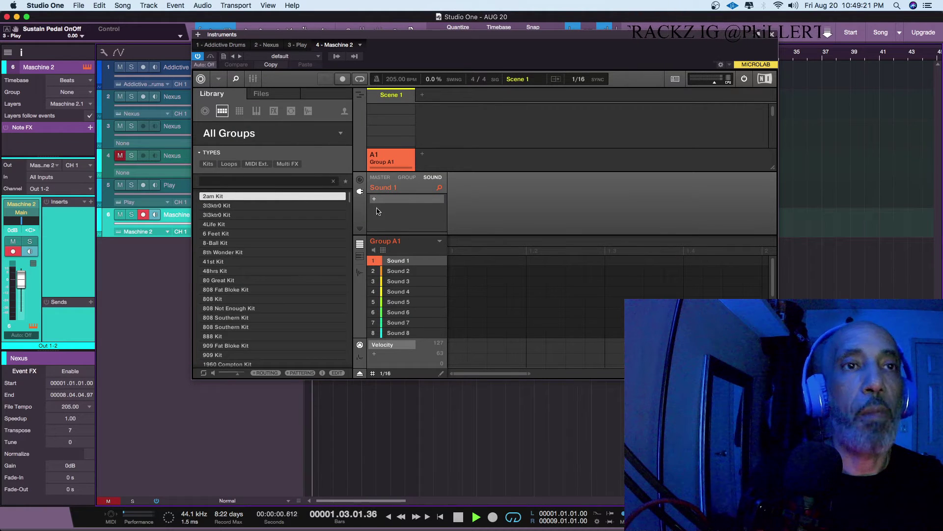
right_click(407, 241)
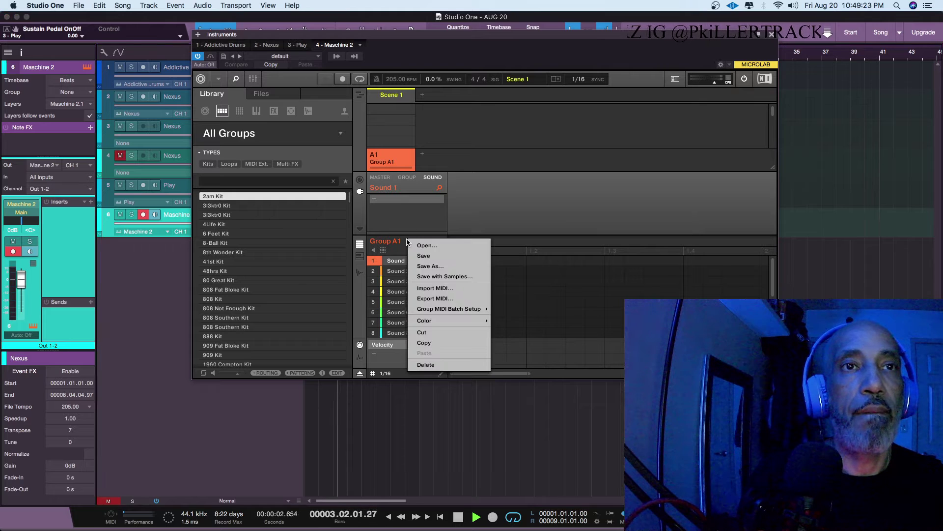
click(466, 254)
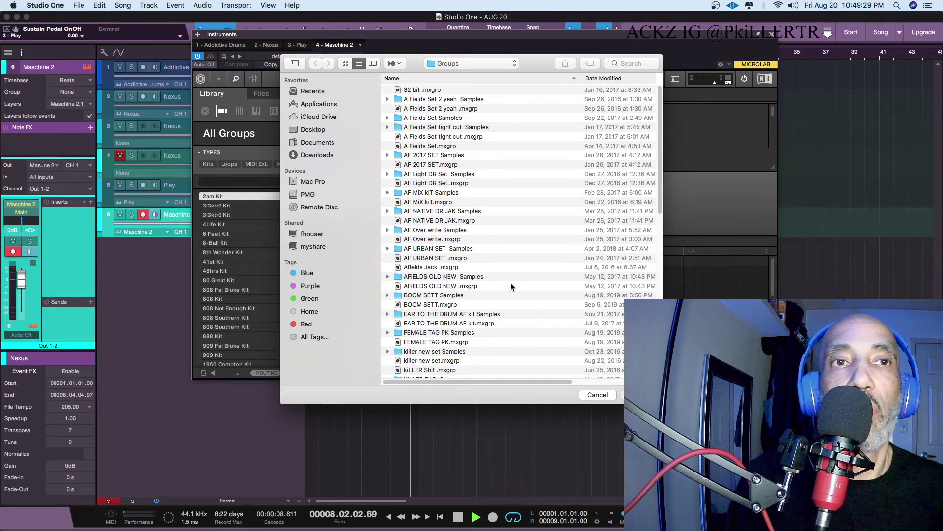
scroll(510, 285, down, 10)
scroll(510, 288, down, 5)
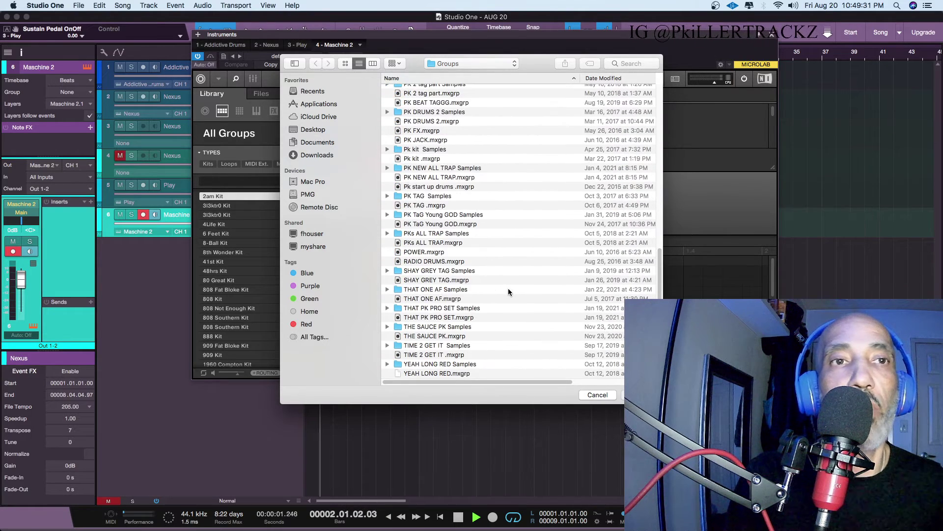
click(455, 318)
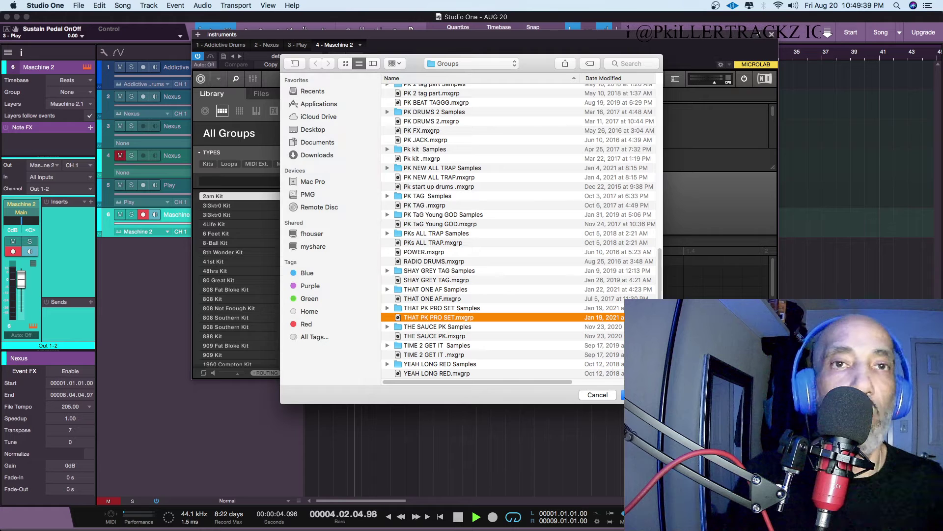
key(Return)
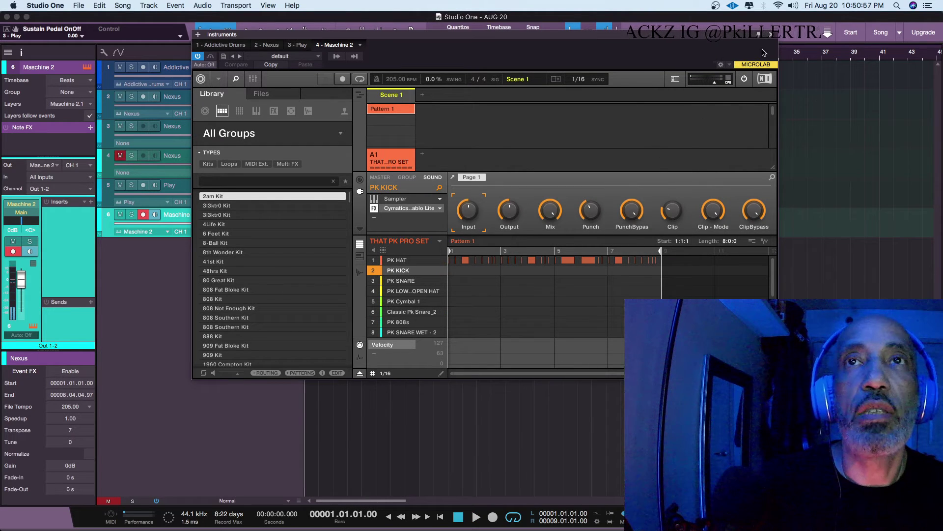
Mute Nexus audio track 3 and unmute its duplicate on track 4, moving the Maschine 2 window clear of the track headers and events
drag(720, 40, 774, 37)
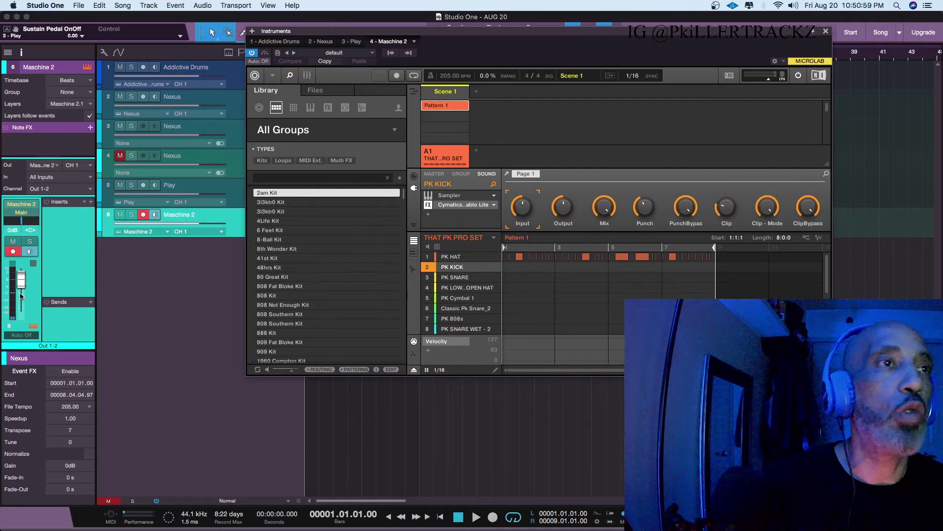
click(121, 156)
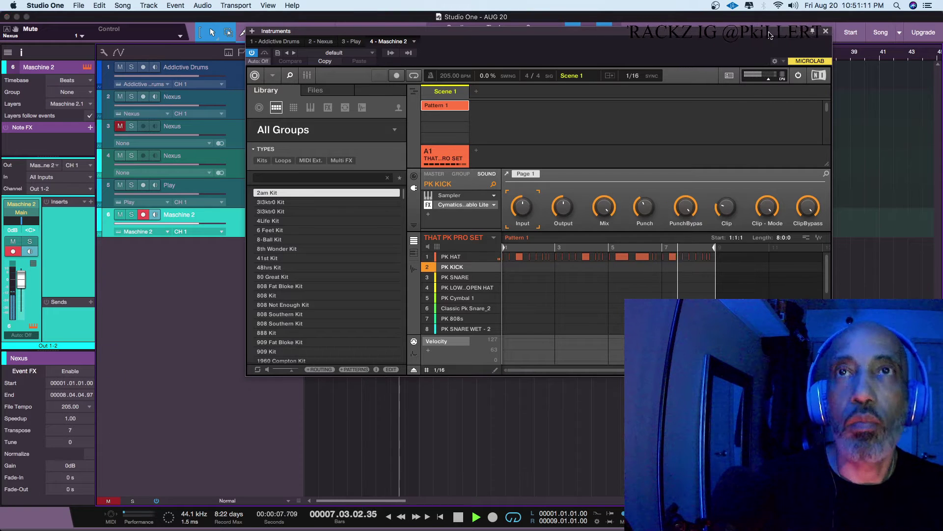
drag(614, 34, 688, 105)
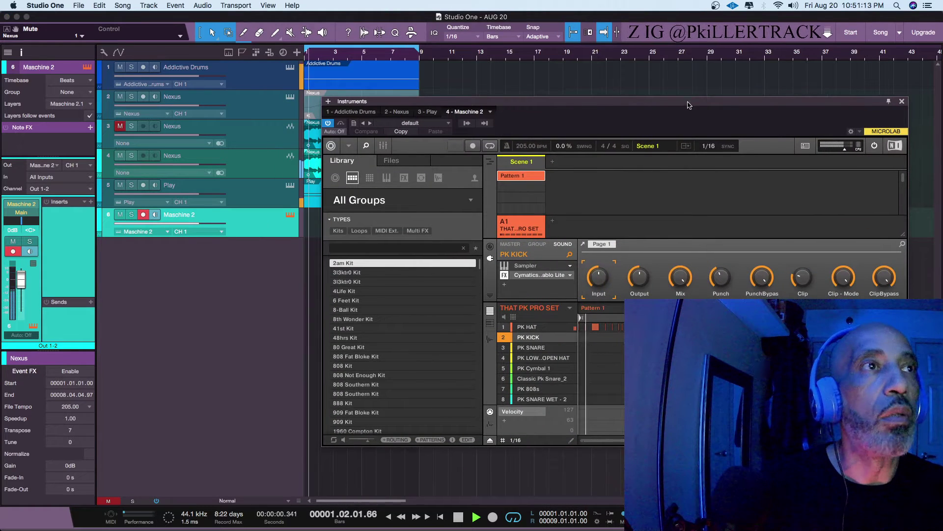
Hide the track inspector to widen the arrangement and reposition the Maschine 2 window beside the song events
click(9, 53)
click(9, 52)
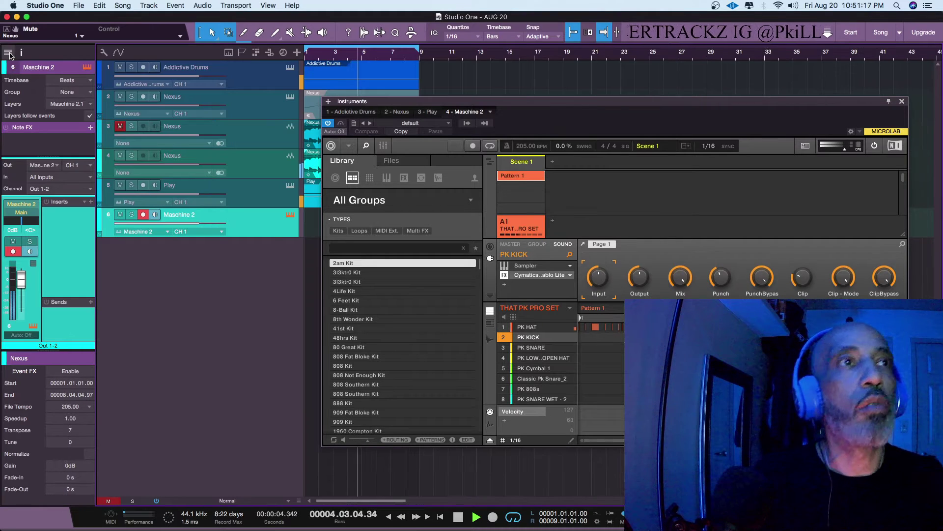
click(26, 52)
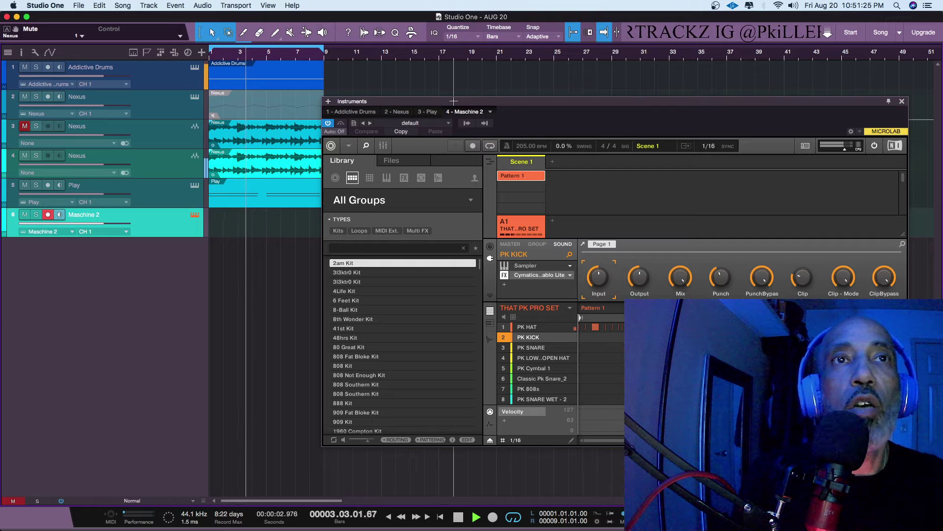
drag(455, 102, 479, 86)
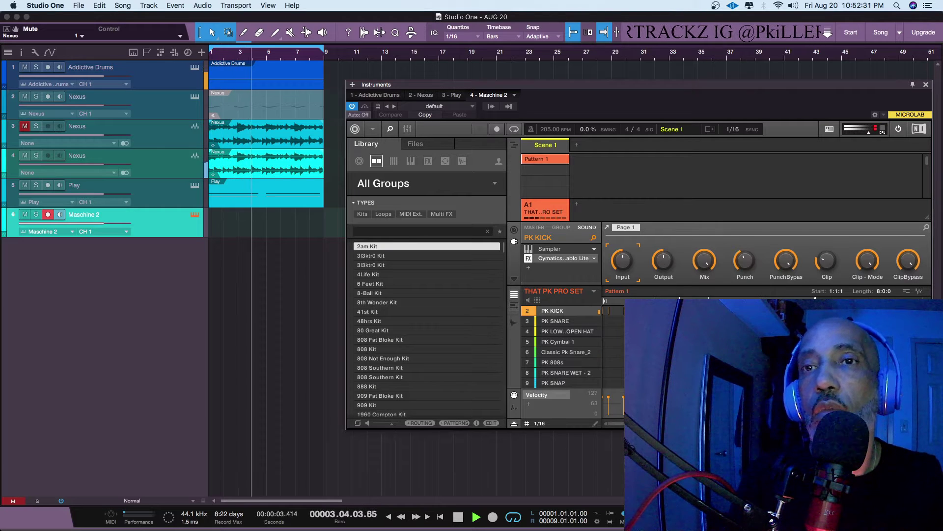
Build the Classic Pk Snare_2 and PK KICK parts in Pattern 1 and fit all eight bars of the pattern in view
click(566, 350)
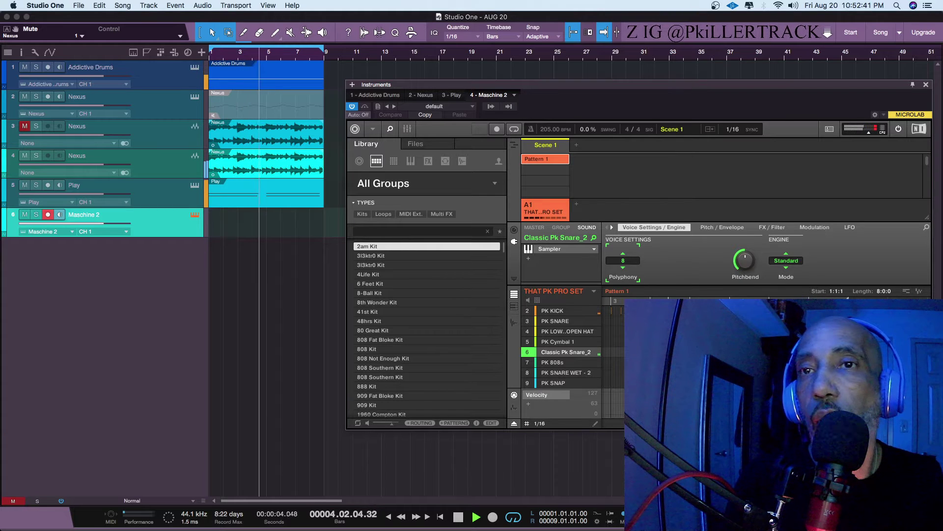
click(552, 311)
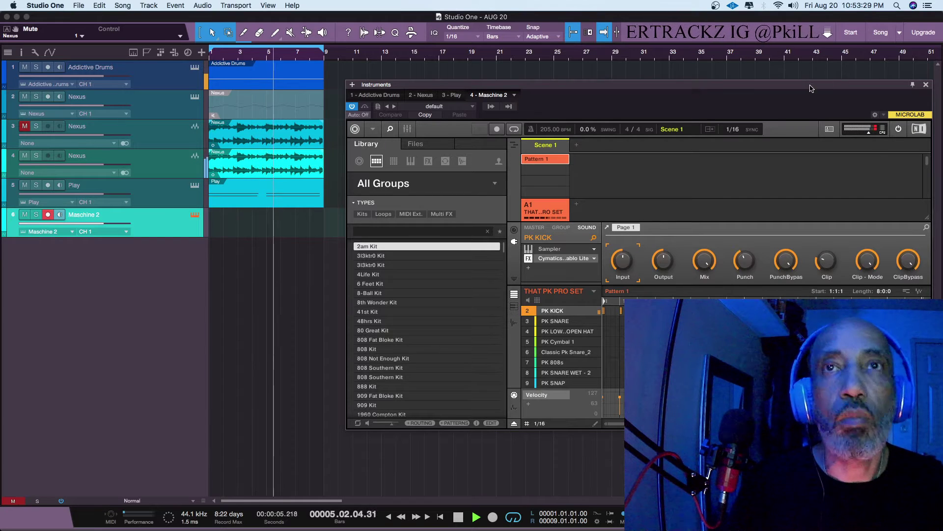
drag(810, 87, 515, 64)
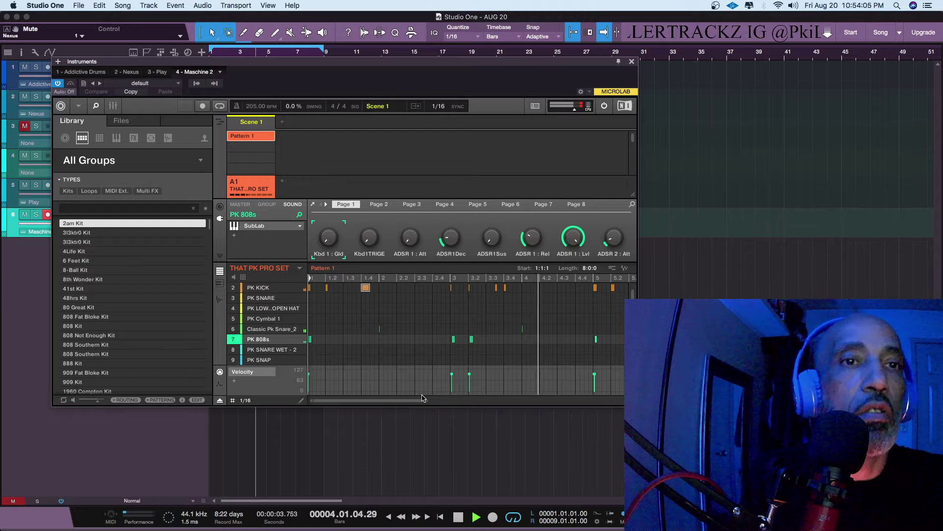
drag(427, 398, 565, 400)
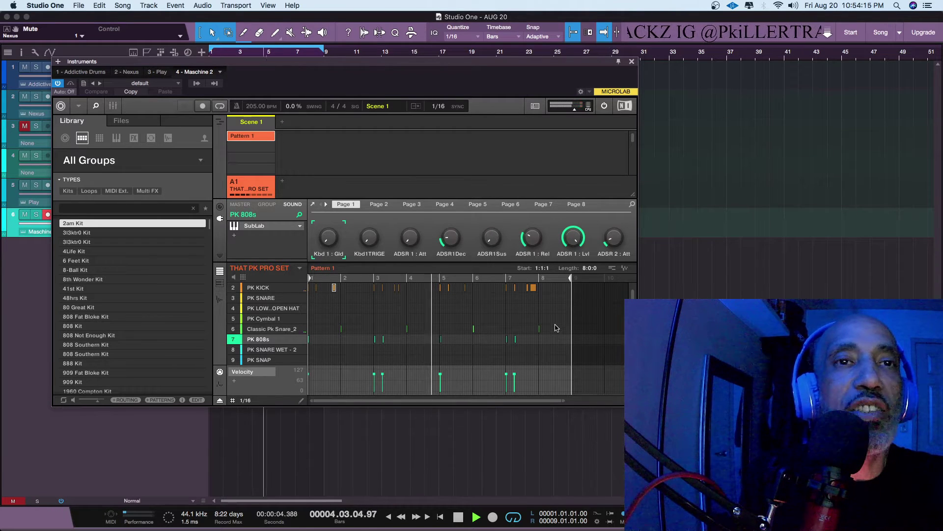
scroll(573, 318, up, 1)
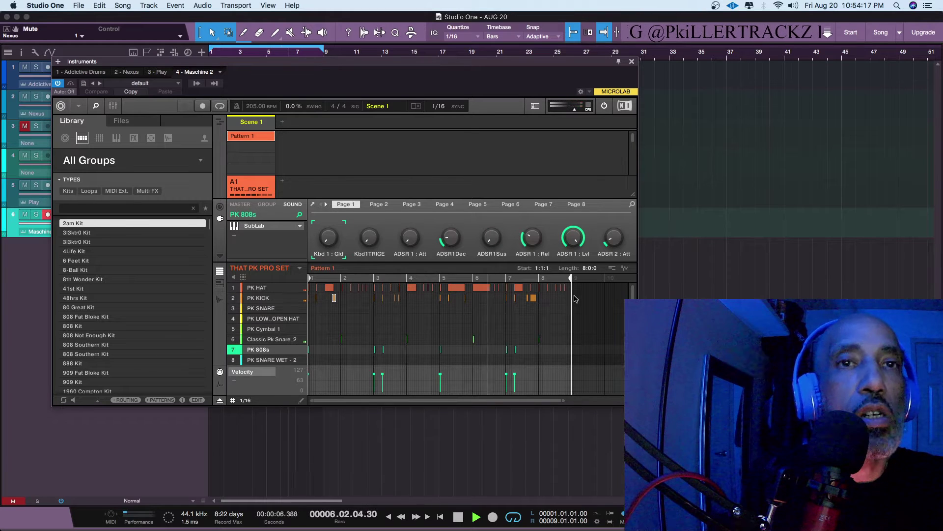
Target the PK HAT sound for its part, and select the paired PK 808s notes in bars 2 and 6 of Pattern 1
click(260, 288)
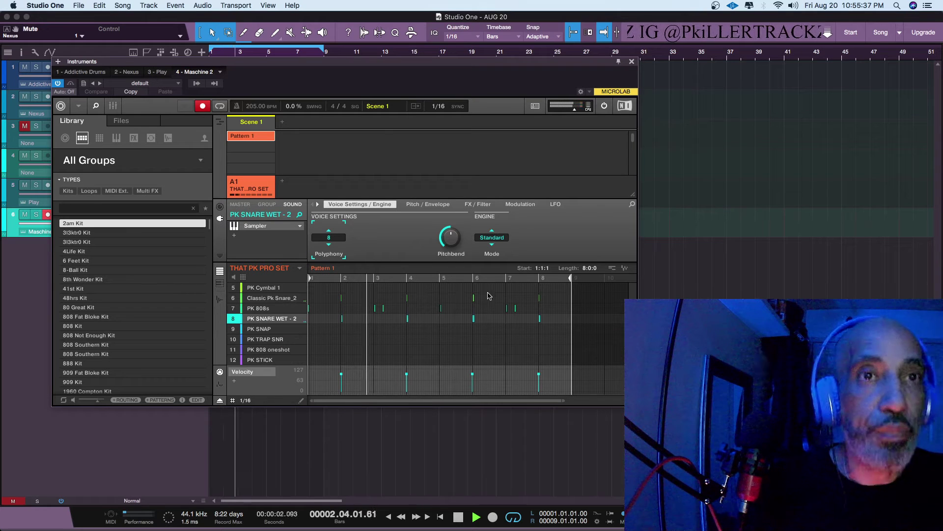
drag(557, 283, 296, 331)
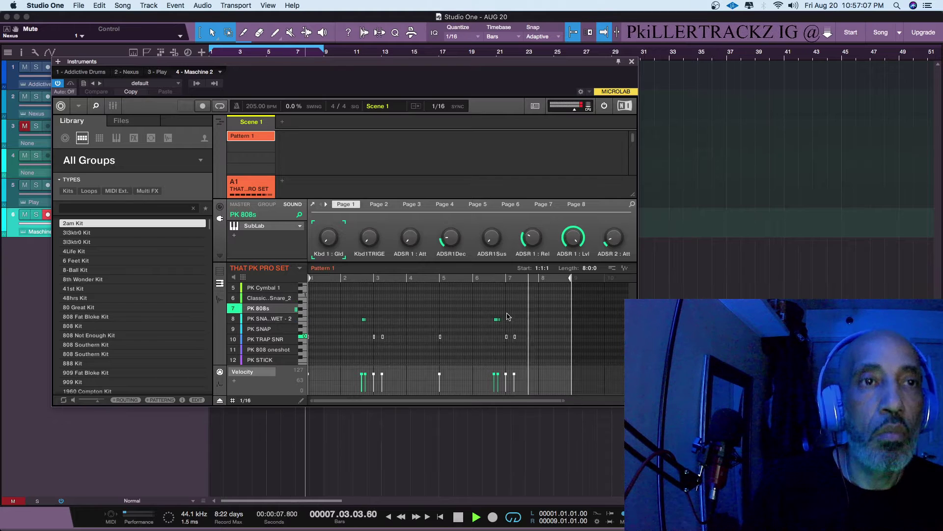
drag(507, 309, 335, 324)
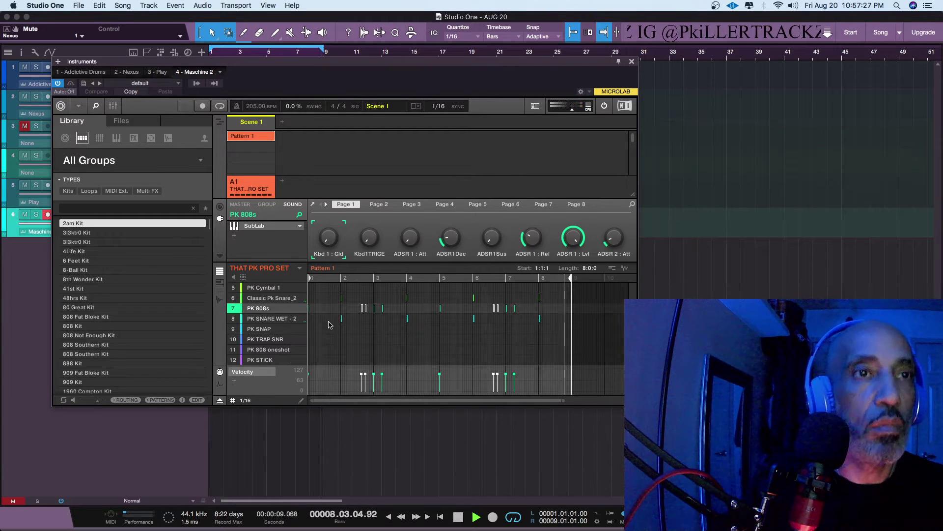
Move the PK 808s sound to the first slot of the THAT PK PRO SET group
scroll(352, 330, down, 4)
scroll(354, 332, up, 3)
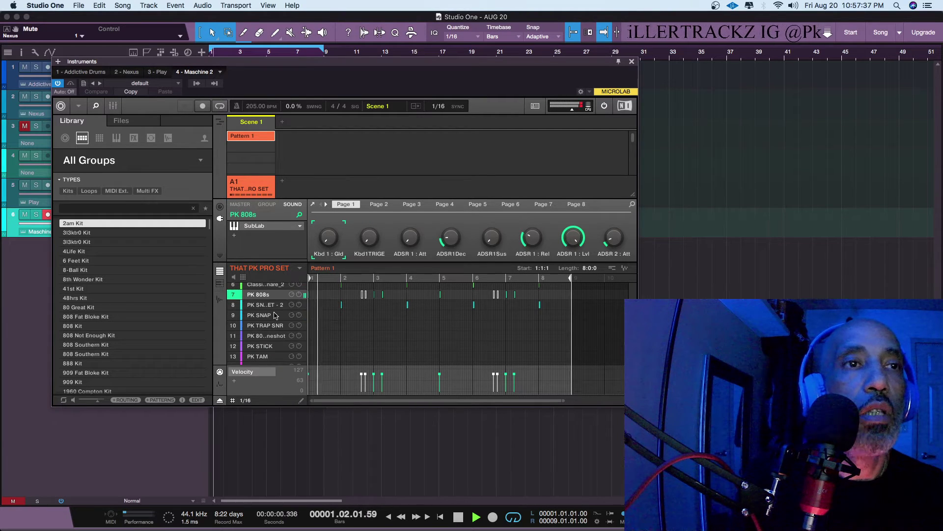
scroll(290, 317, up, 3)
scroll(275, 315, down, 2)
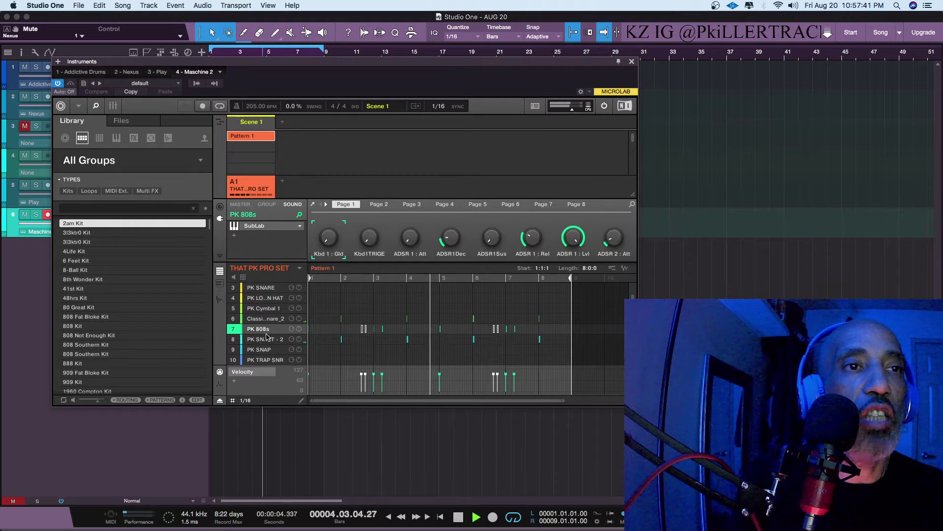
scroll(255, 300, up, 2)
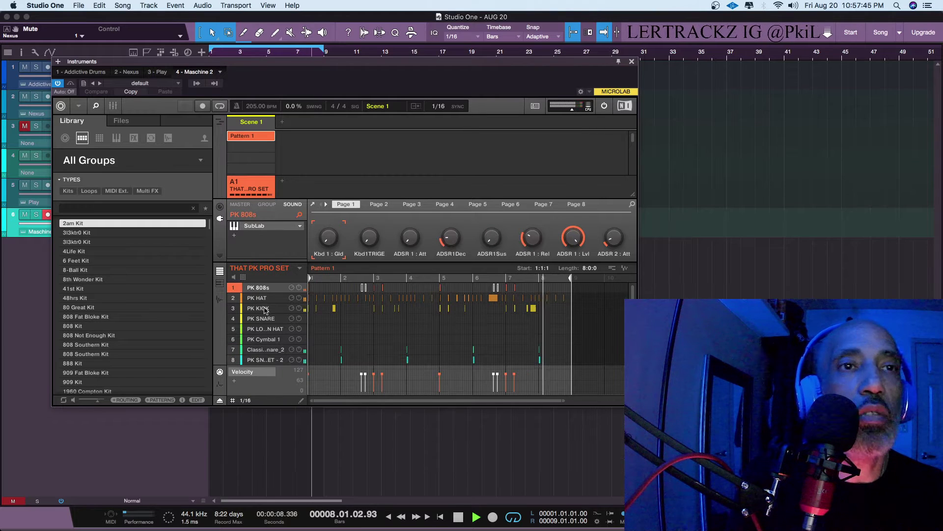
Place Classic Pk Snare_2 and PK SNARE WET - 2 directly below PK KICK in the group, and close the Maschine 2 window
scroll(260, 304, down, 5)
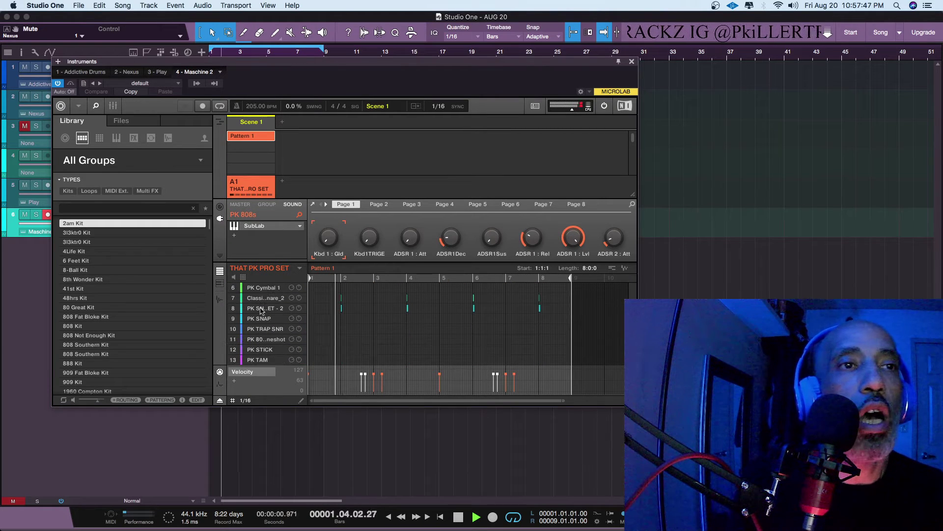
click(261, 300)
scroll(262, 307, up, 5)
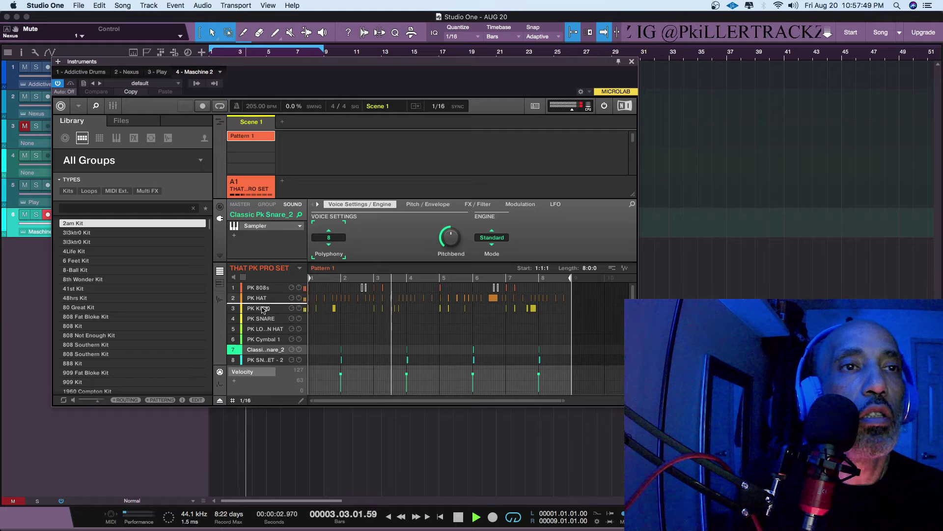
drag(261, 313, 262, 313)
scroll(266, 343, down, 1)
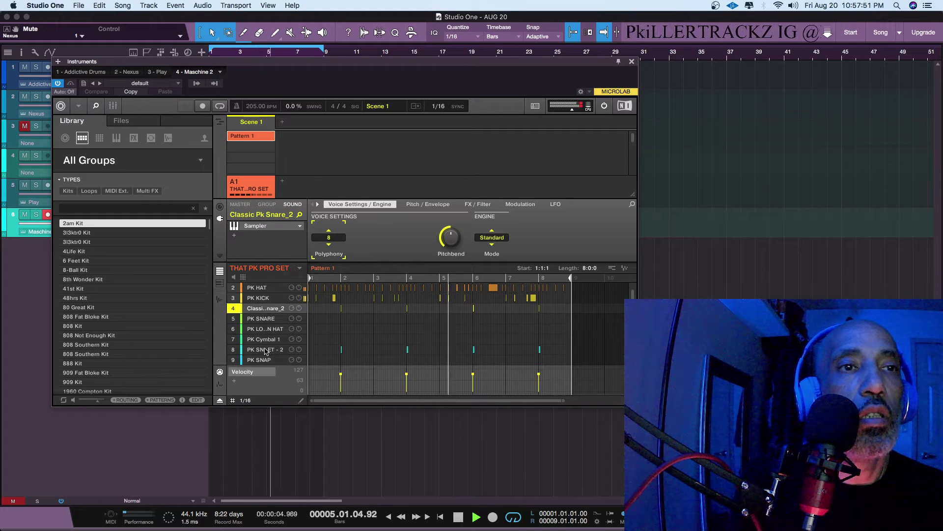
drag(265, 350, 263, 317)
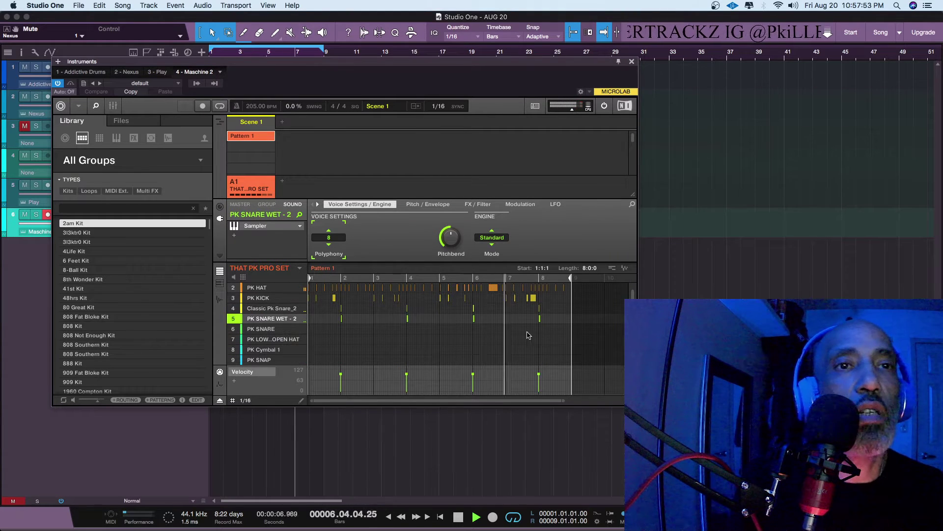
click(632, 63)
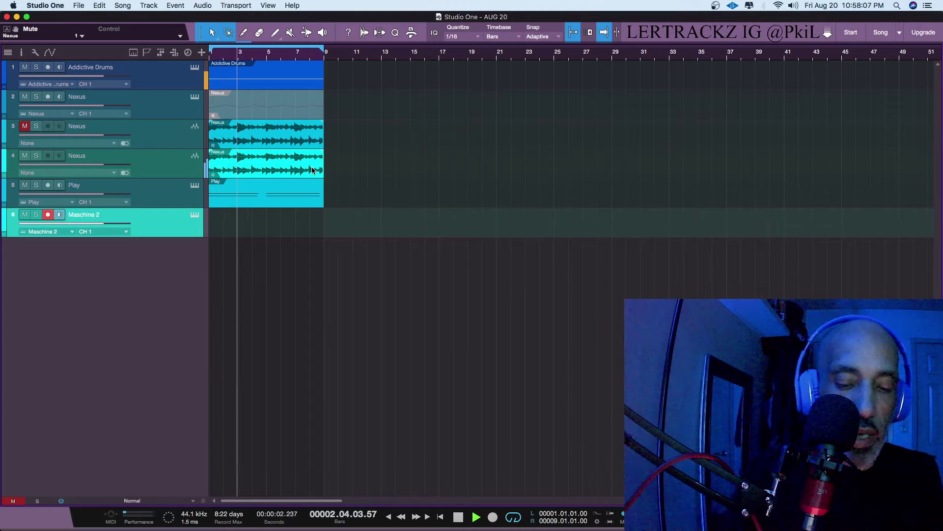
Open the Play part in an enlarged note editor and select all four of its notes
double_click(297, 205)
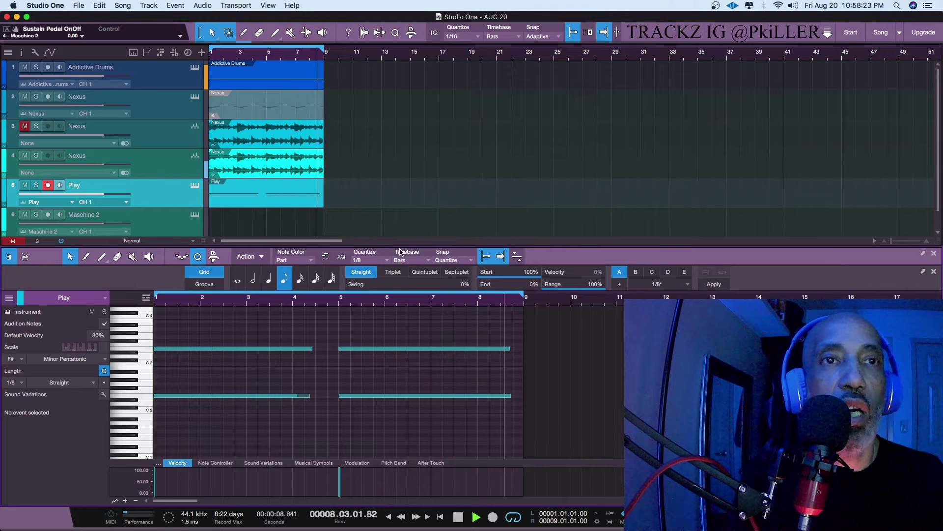
drag(405, 246, 408, 124)
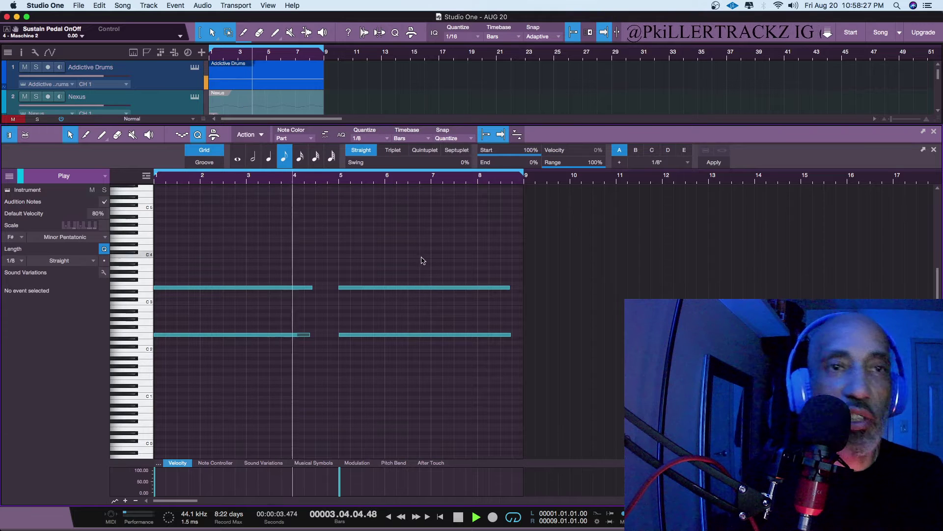
drag(422, 252, 262, 380)
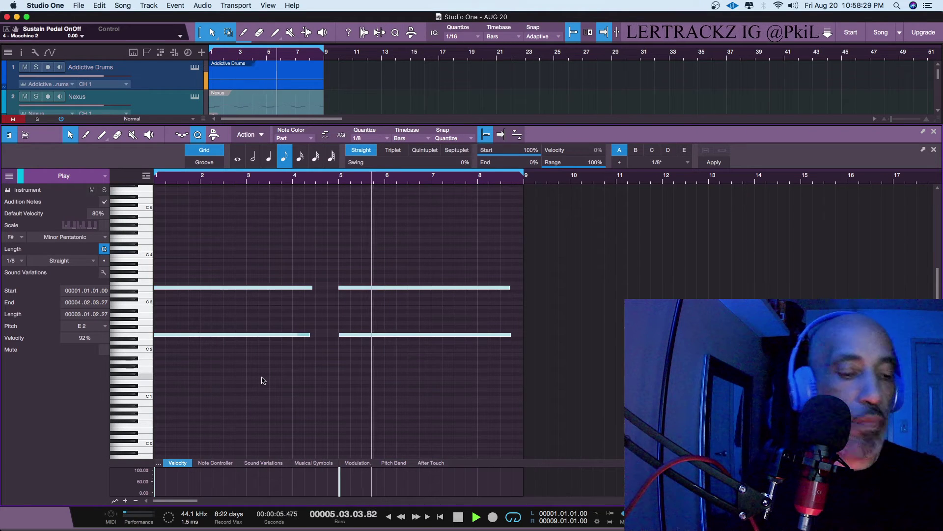
Try the selected Play notes an octave higher, settle on one octave below their original pitch, and stop playback
key(shift+Up)
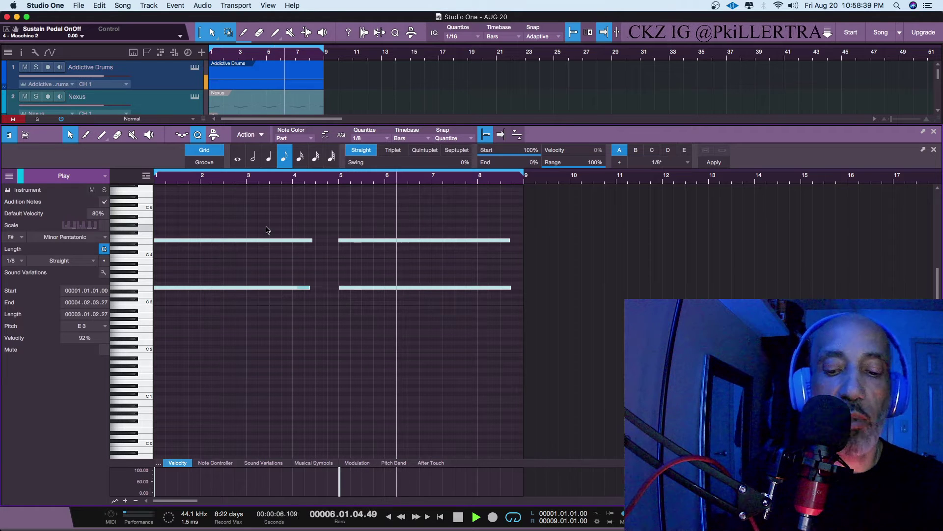
key(shift+Down)
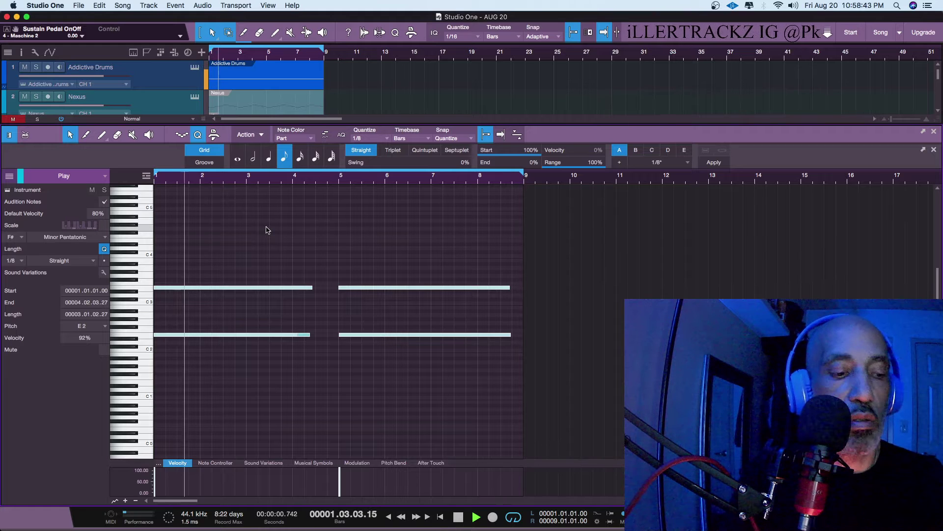
key(shift+Down)
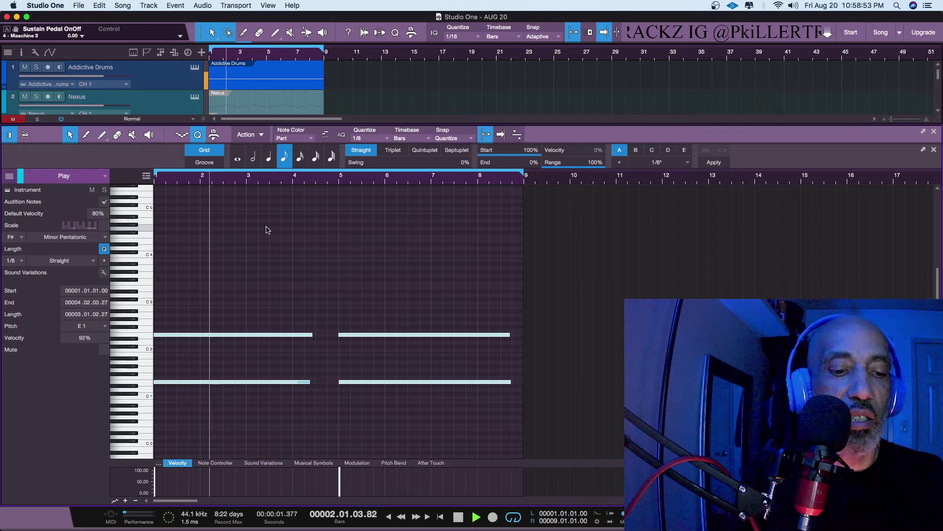
key(space)
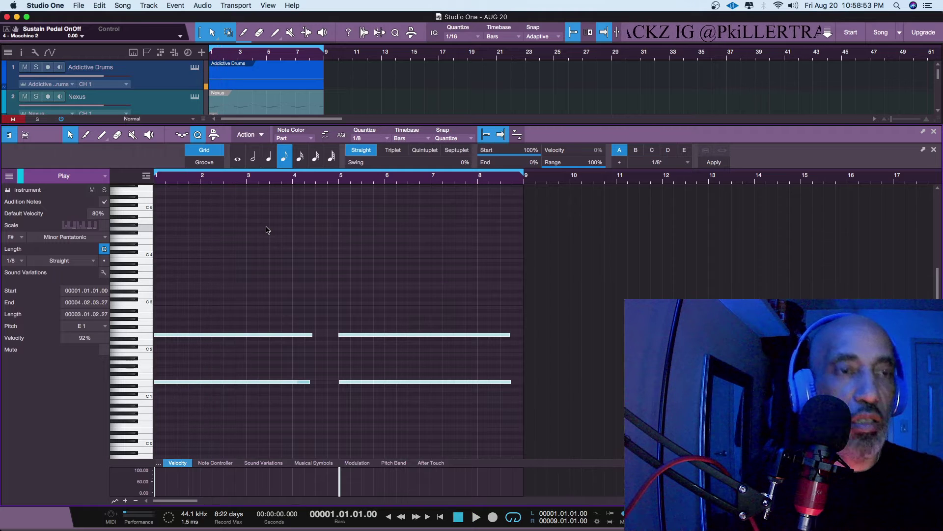
Check the Nexus instrument part's notes for reference, and lower the first low note of the Play part to B 0
click(259, 111)
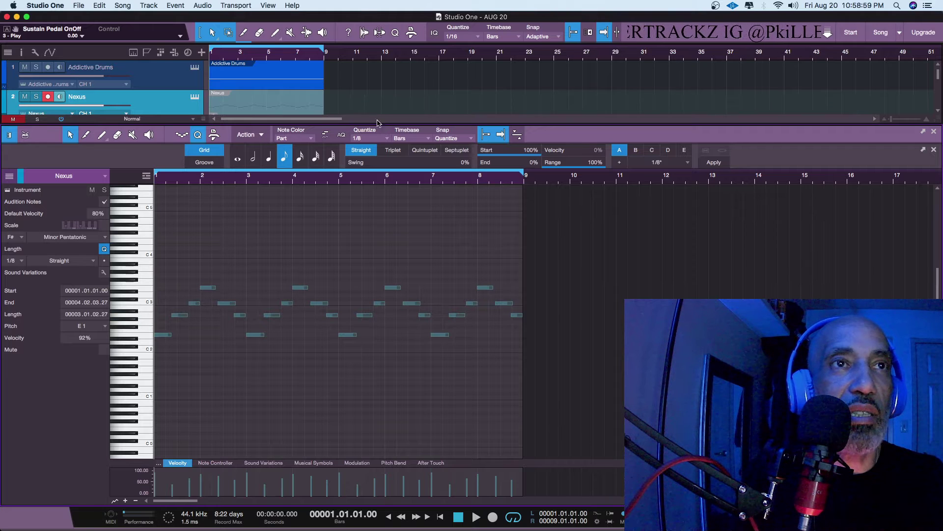
click(935, 133)
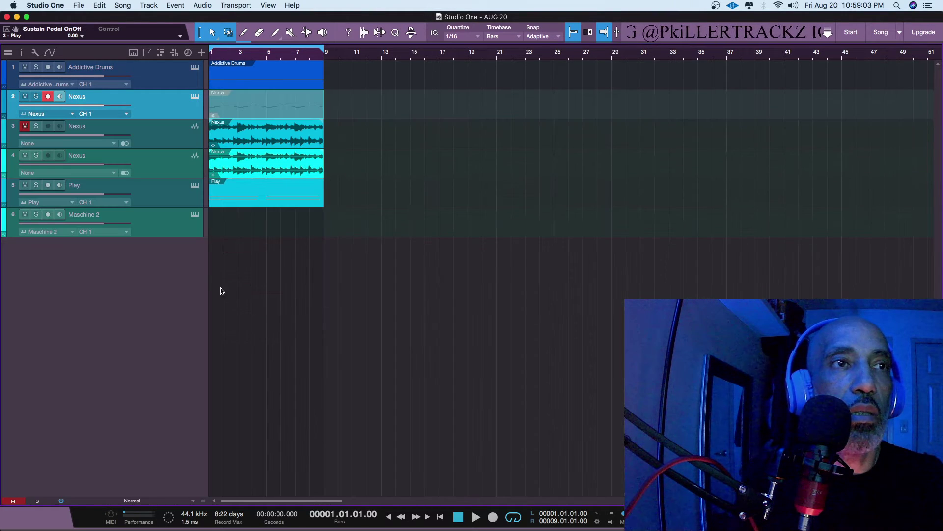
double_click(237, 204)
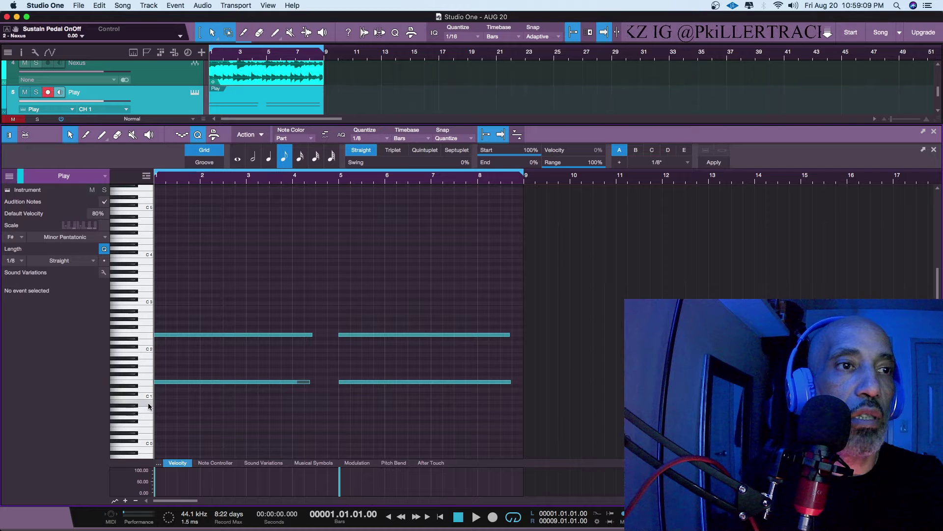
drag(158, 385, 158, 404)
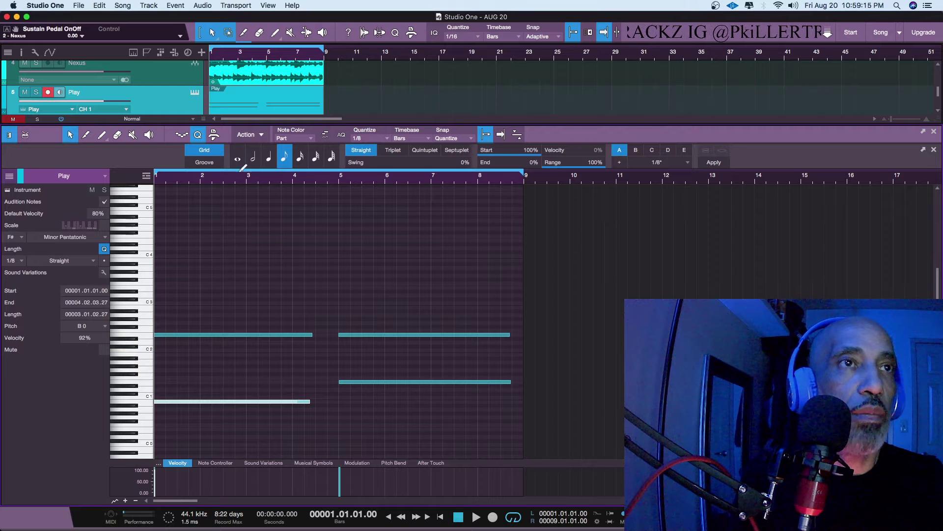
Compare the Play part with the Nexus part, move Play's first low note to E1, and play the loop
scroll(247, 99, up, 5)
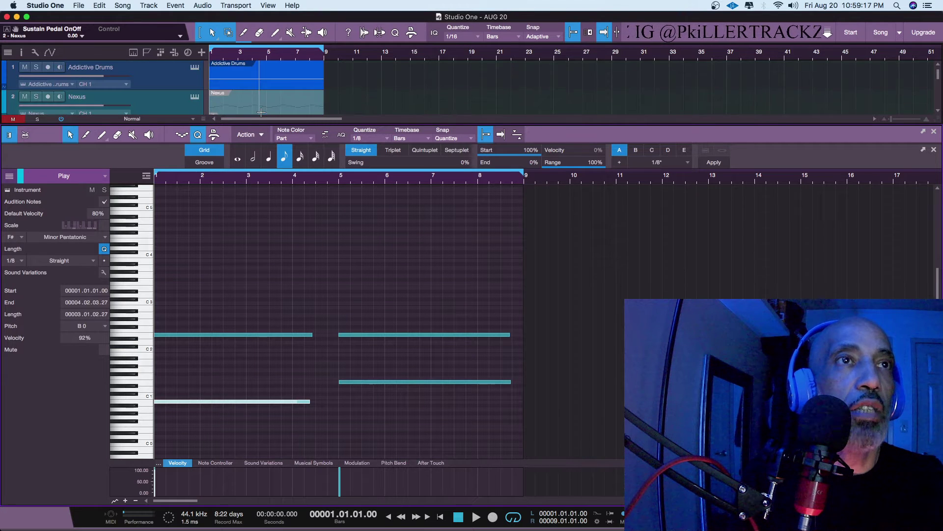
click(260, 108)
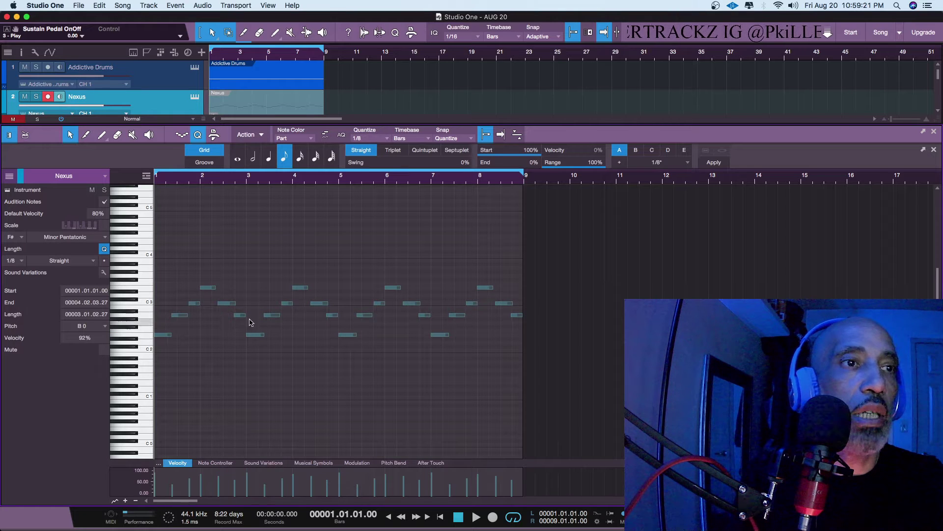
scroll(175, 97, down, 5)
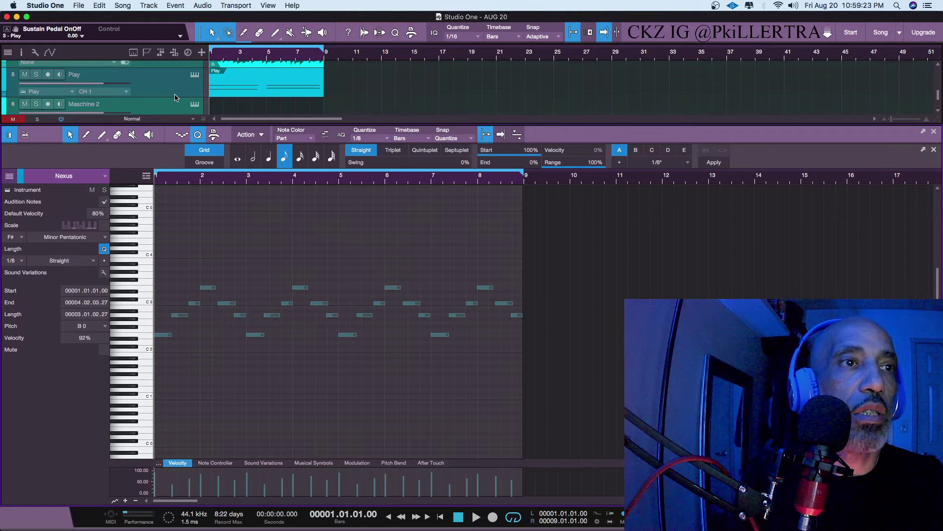
click(237, 94)
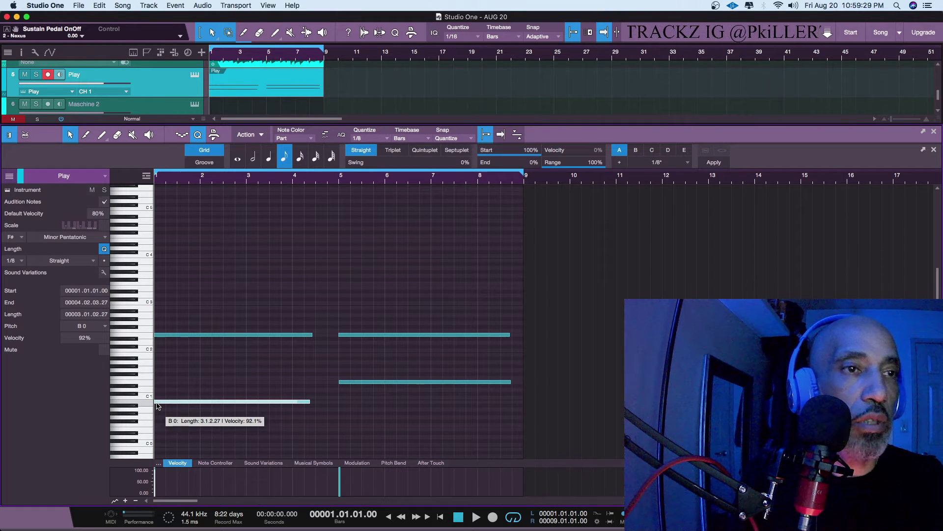
drag(160, 403, 159, 384)
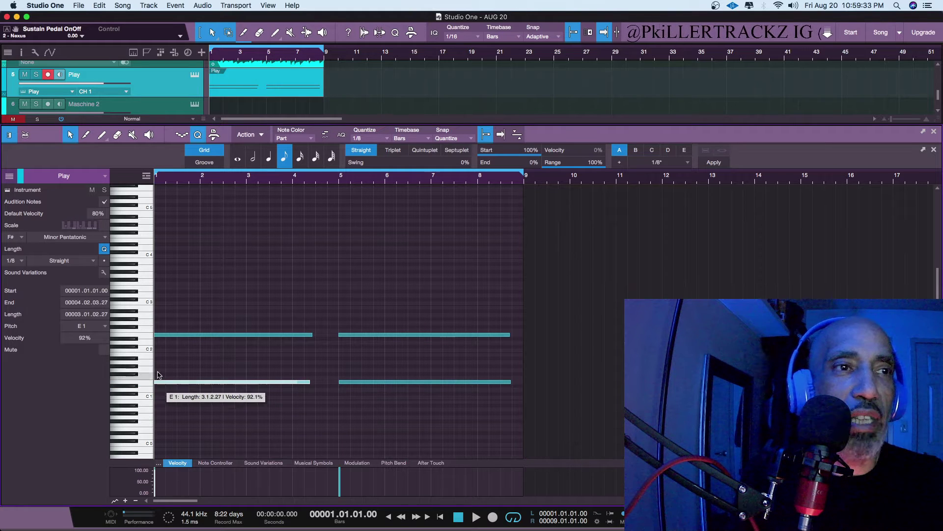
key(space)
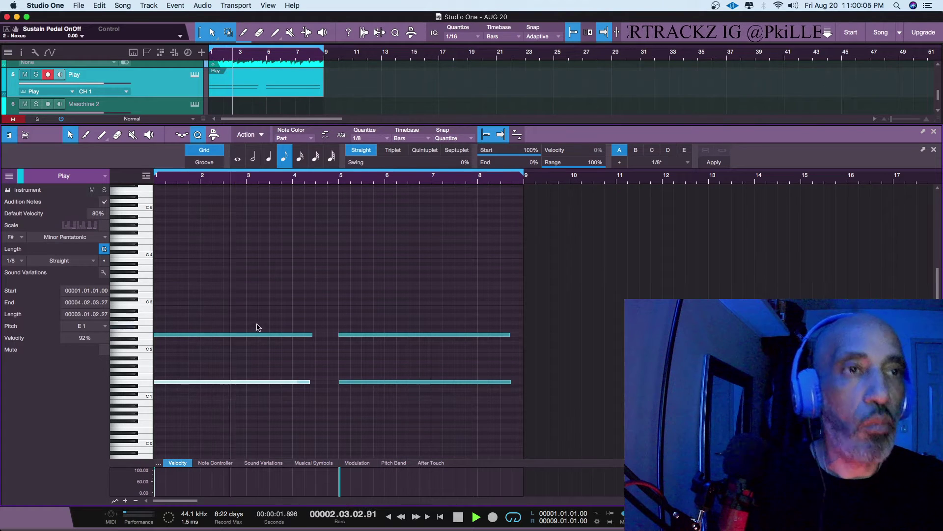
Try all four Play notes one octave lower with the track soloed, and transpose them back up an octave
drag(400, 310, 243, 412)
key(shift+Down)
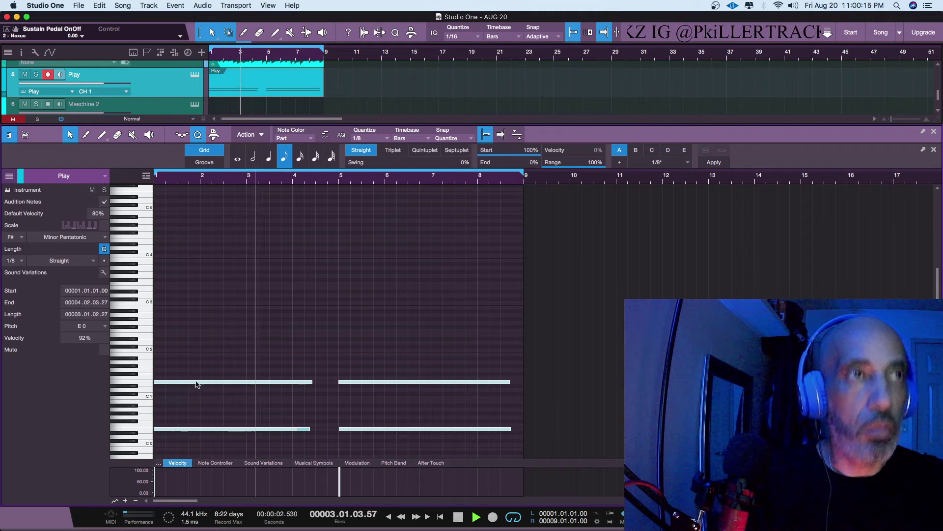
click(38, 74)
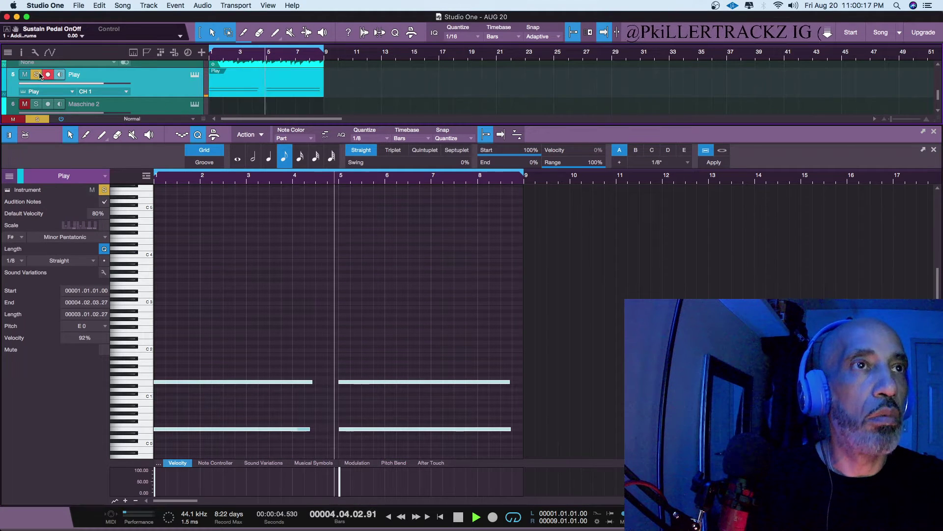
key(space)
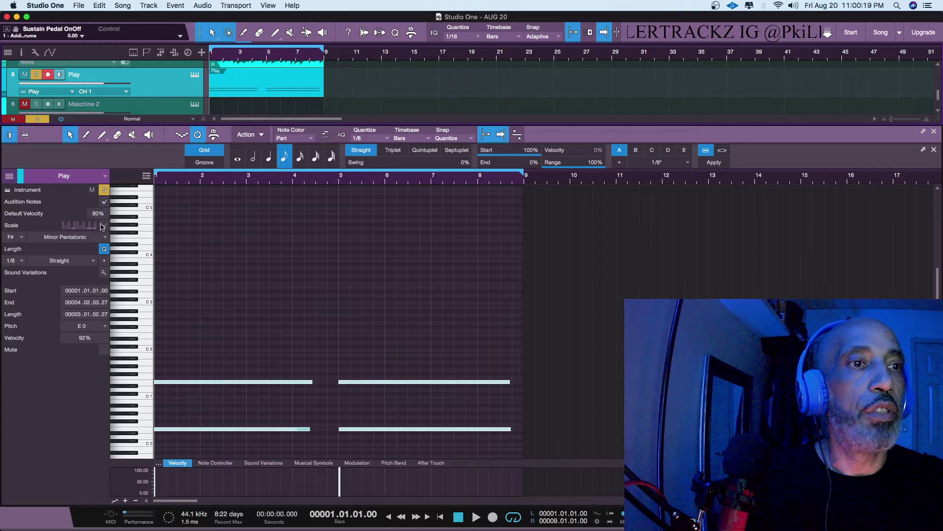
click(146, 430)
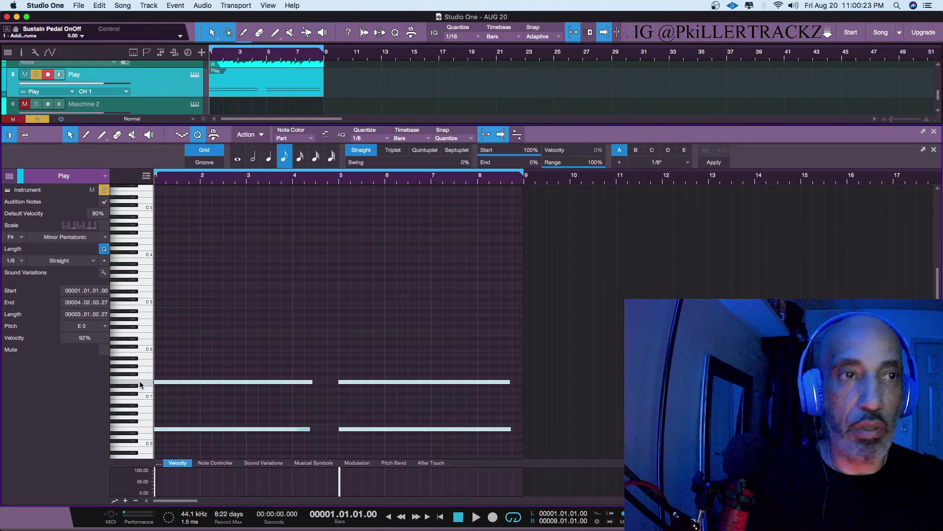
key(shift+Up)
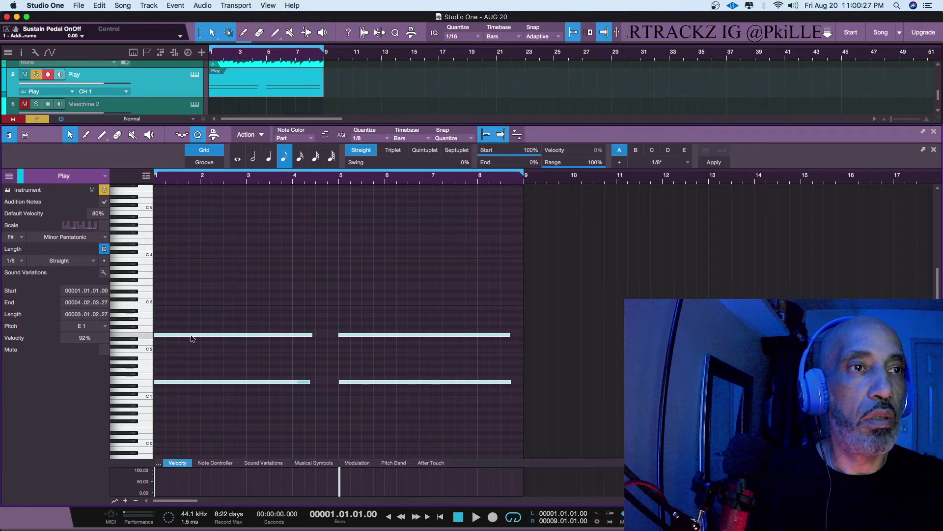
Transpose the two upper Play notes up an octave to E3 and audition them soloed and in the full mix
drag(193, 317, 366, 354)
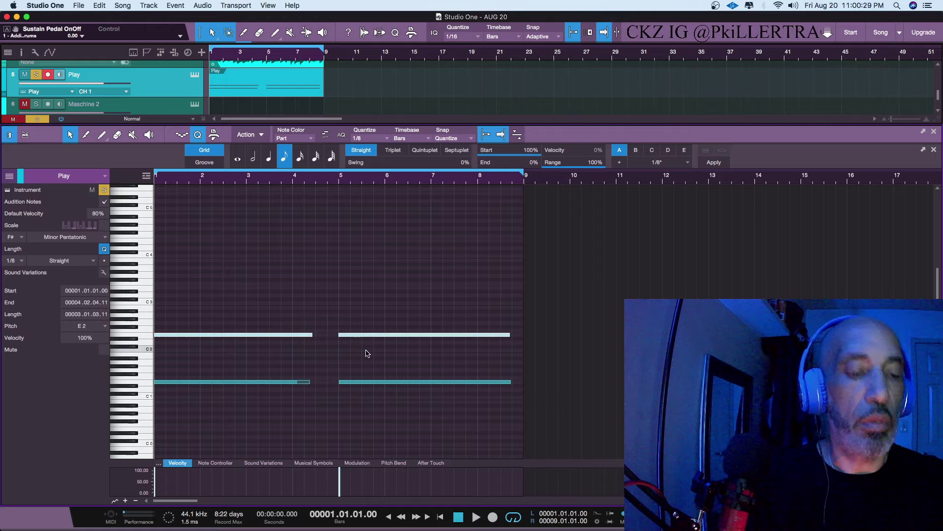
key(shift+Up)
key(space)
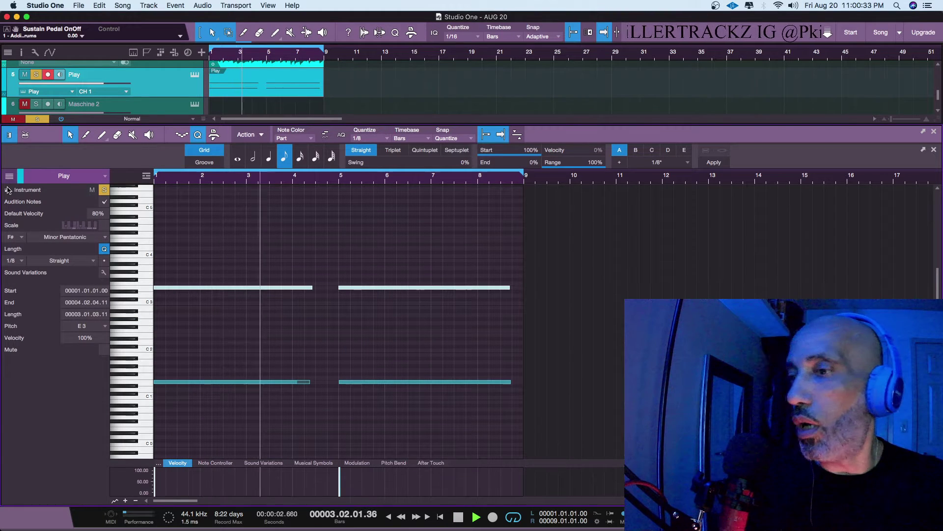
key(space)
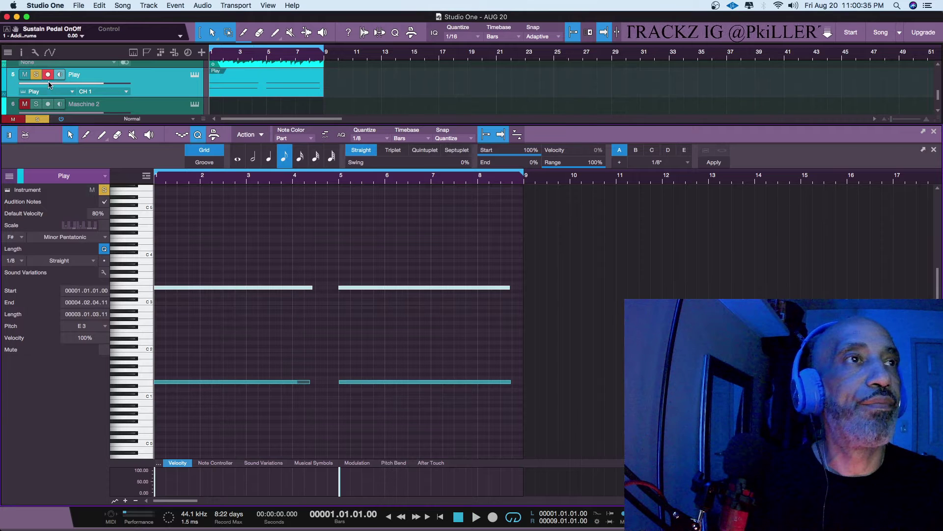
key(s)
key(space)
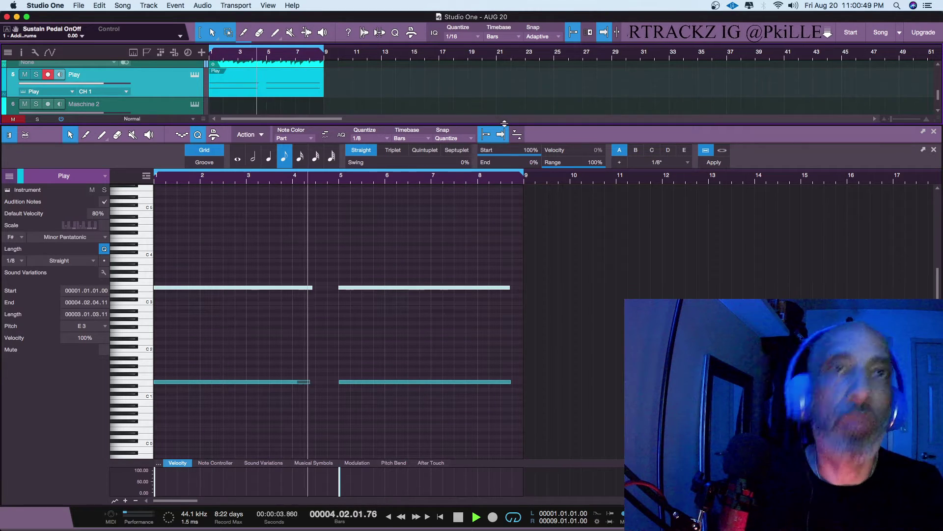
Enlarge the arrangement and compare the two Nexus audio tracks during playback, leaving track 3 muted and track 4 audible
drag(505, 123, 558, 295)
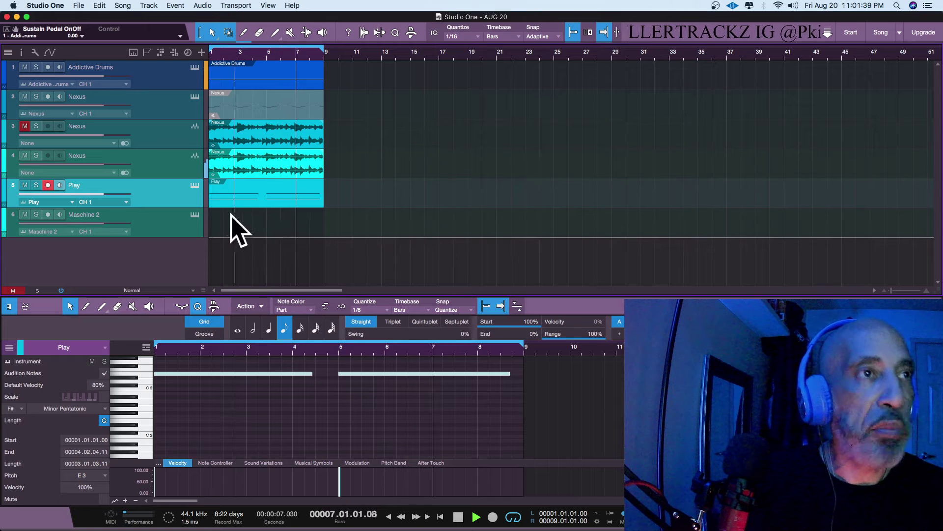
click(24, 127)
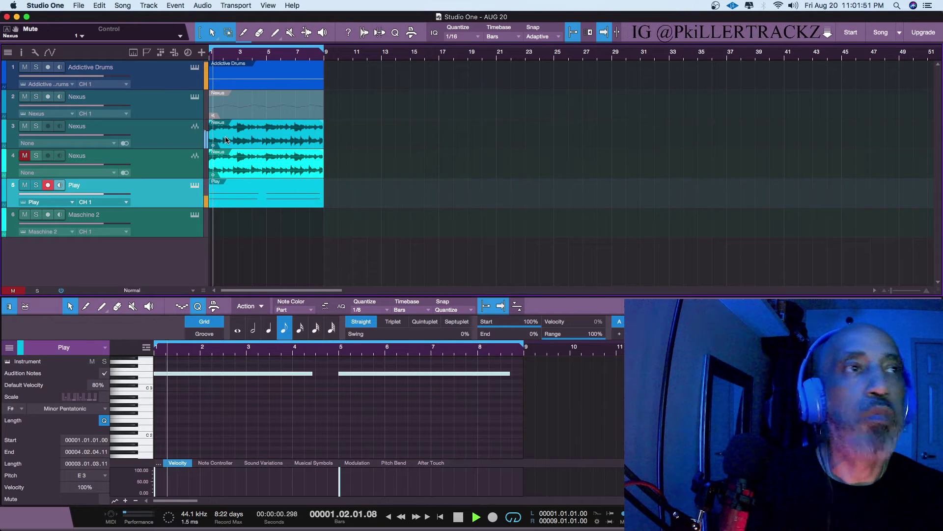
click(36, 126)
click(35, 127)
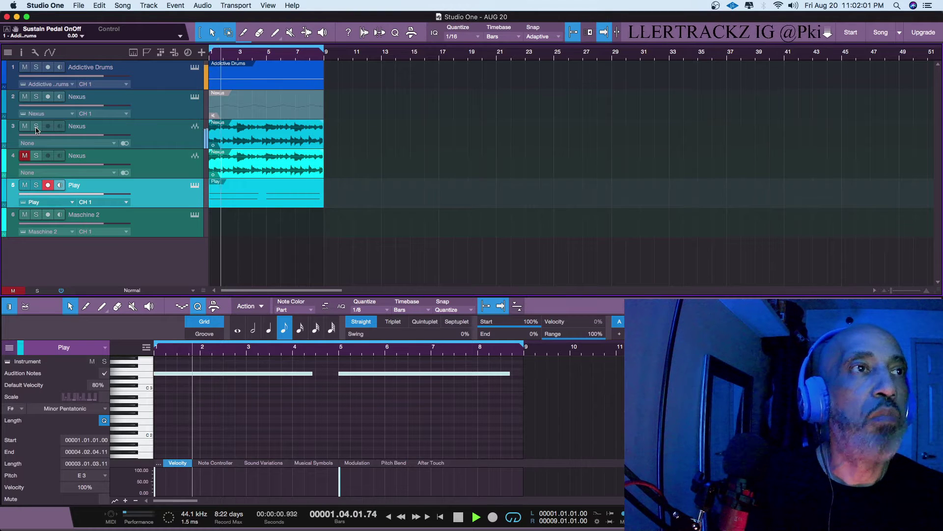
click(36, 127)
click(36, 127)
click(25, 127)
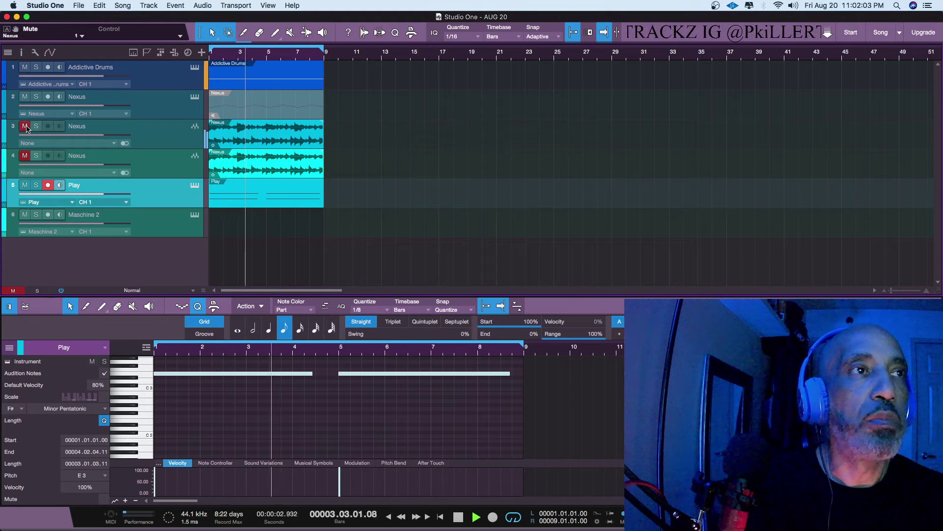
click(24, 156)
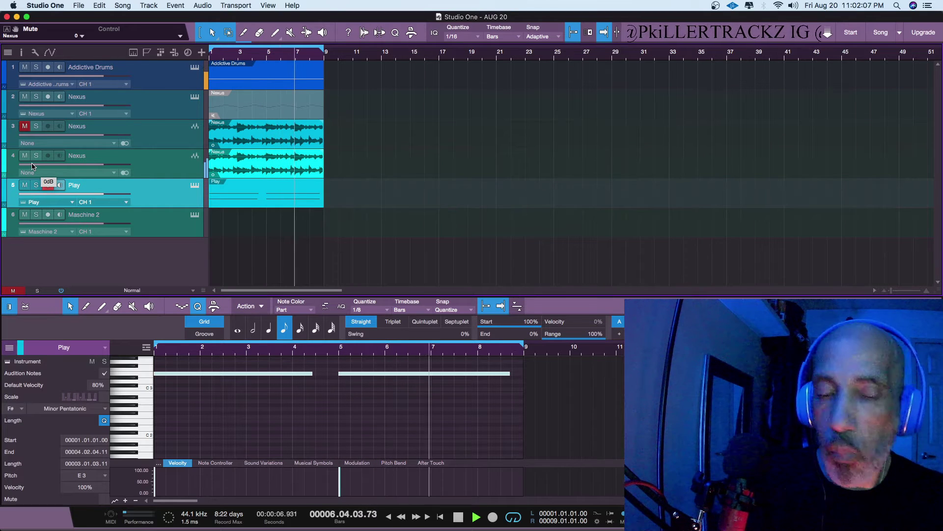
key(space)
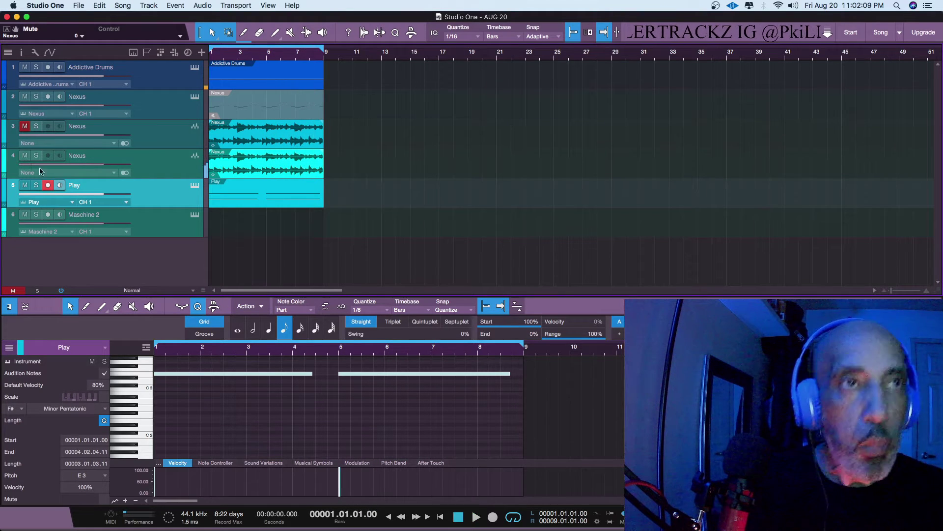
Rename audio track 3 SLOW INTRO and apply the name to its audio event
double_click(80, 127)
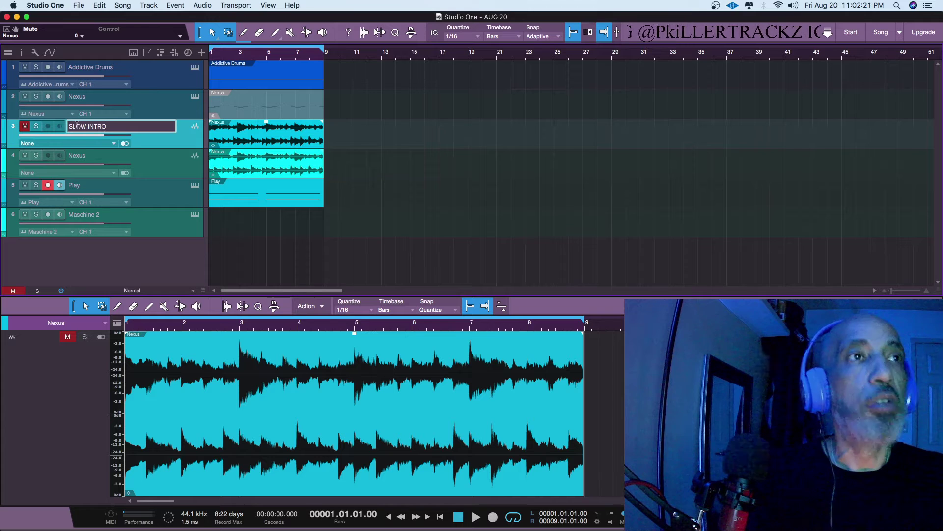
key(Return)
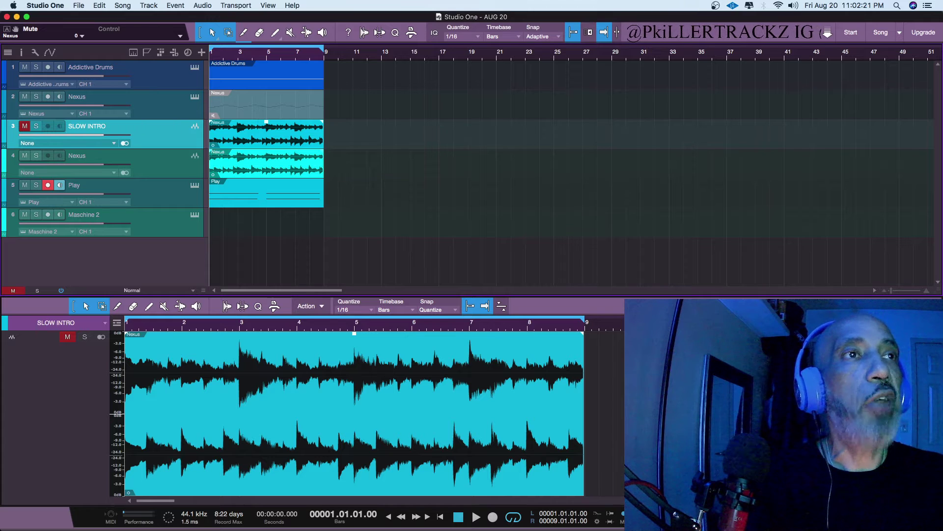
double_click(102, 127)
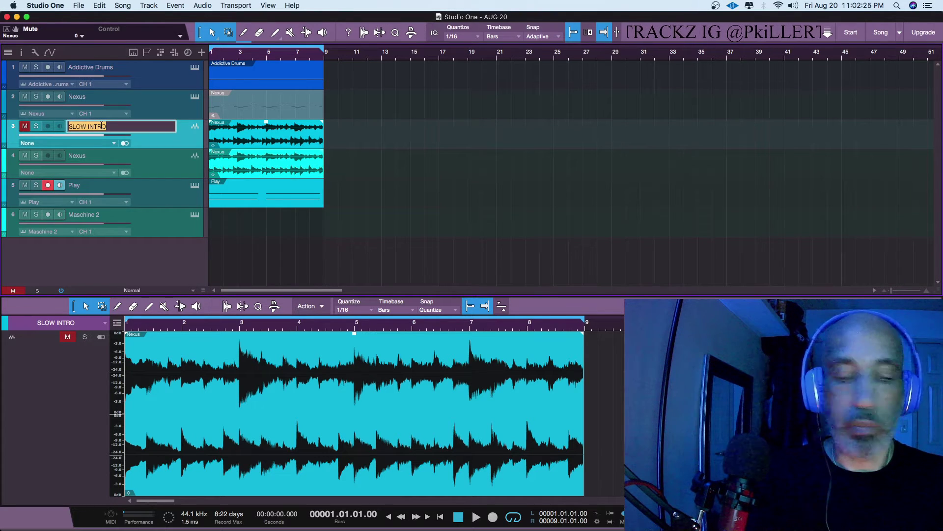
key(shift+Return)
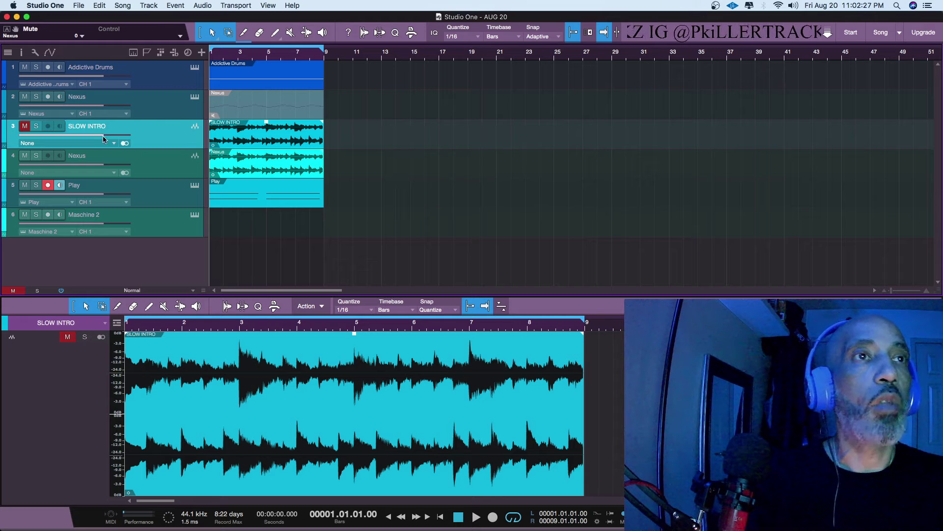
Rename audio track 4 and its event MAIN, close the editor, and stop playback
double_click(77, 156)
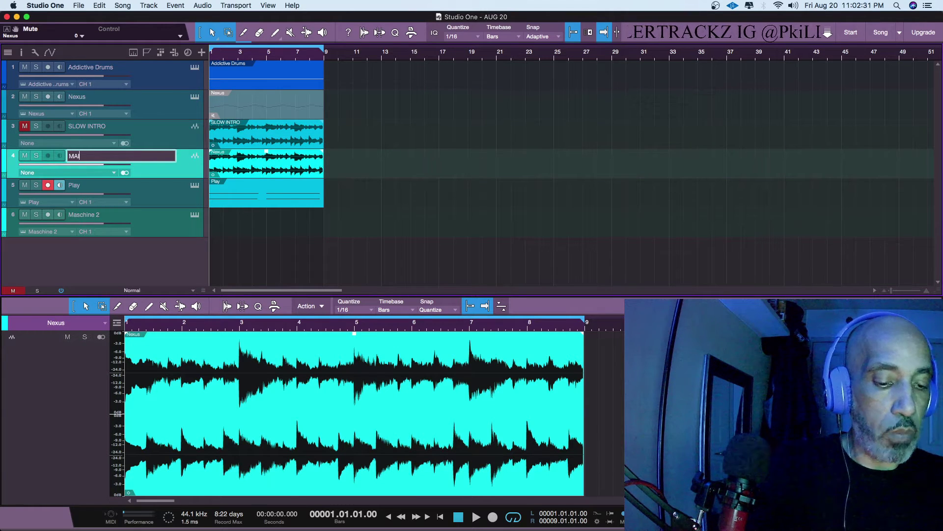
key(Return)
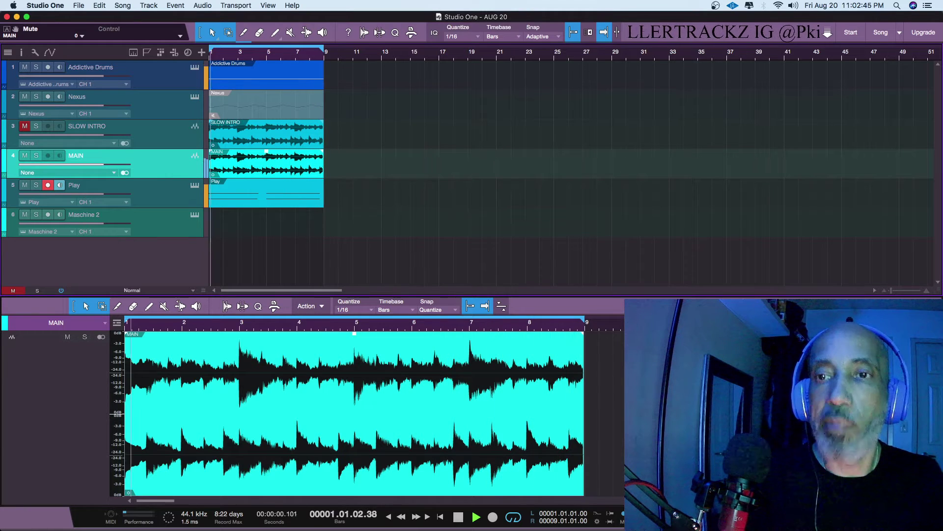
key(F2)
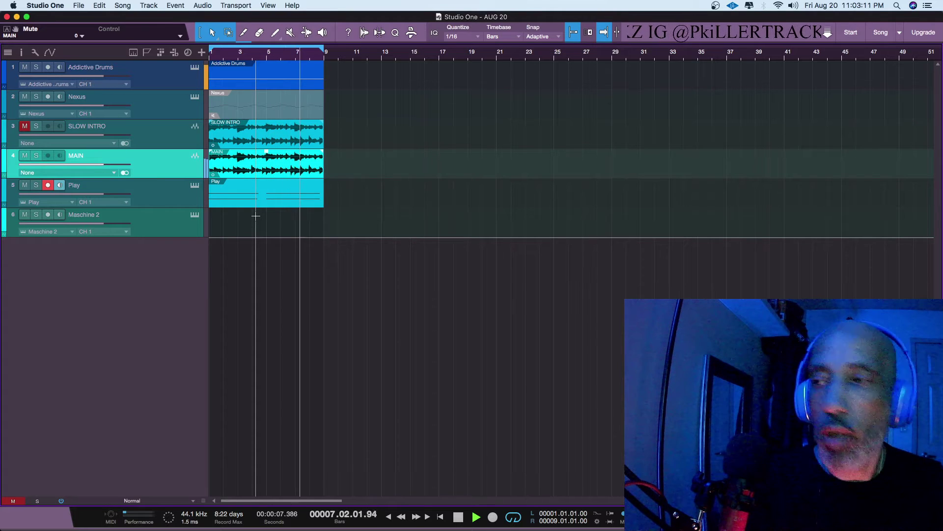
key(space)
Bounce the Play instrument part to a new audio track and play the loop
click(272, 205)
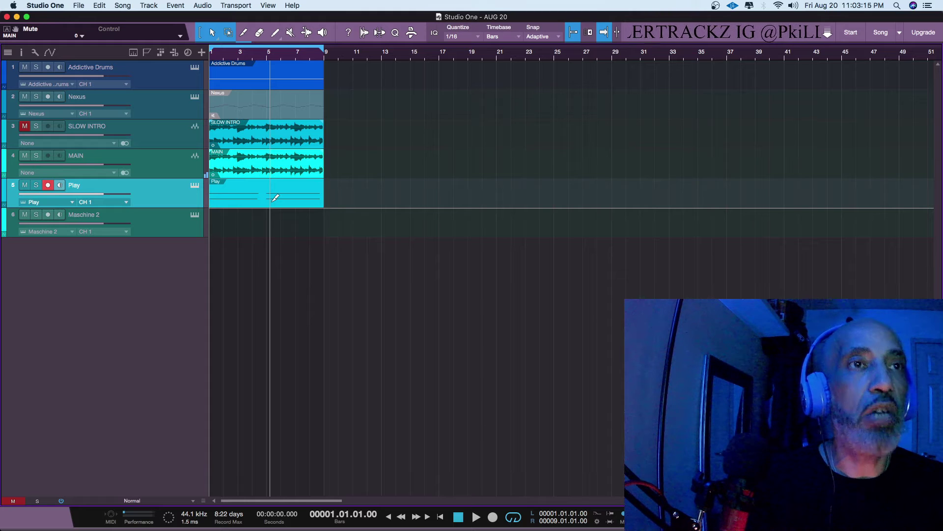
key(super+t)
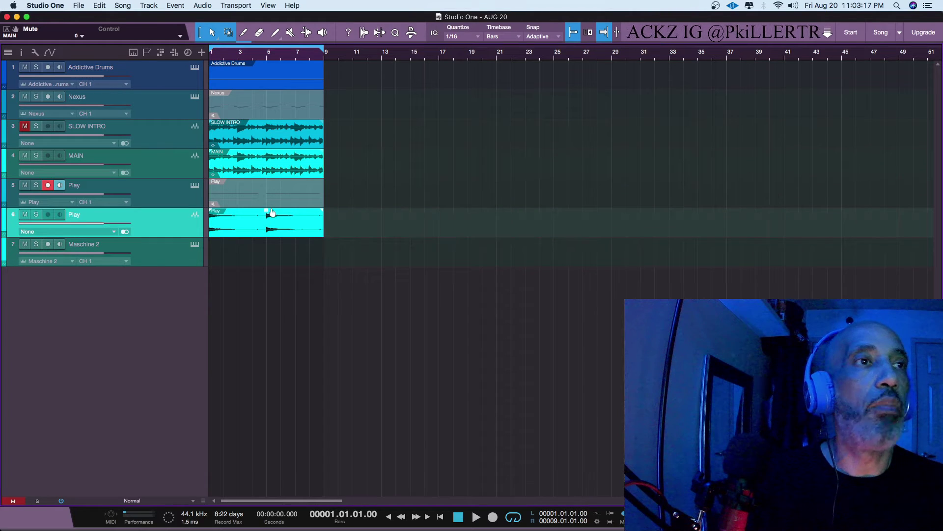
key(space)
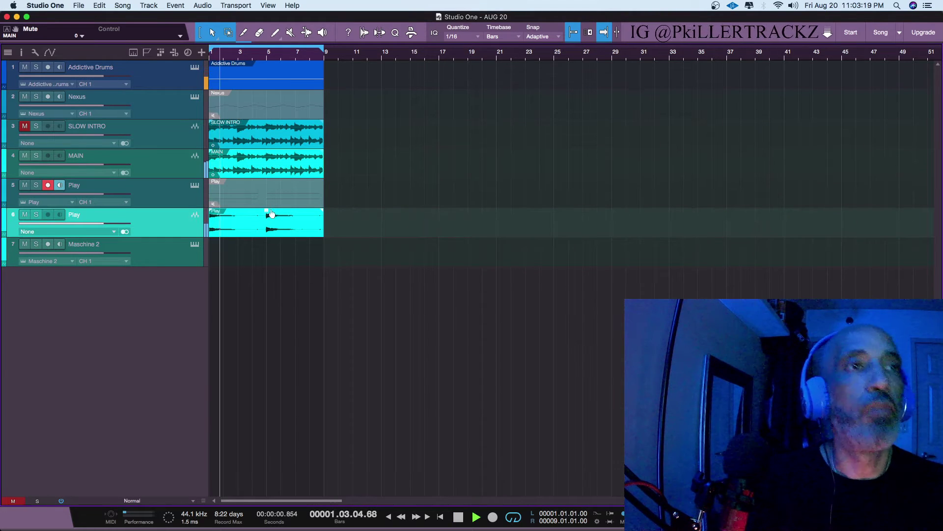
Move the Play instrument track directly below the Nexus instrument track and select the Addictive Drums track
click(170, 193)
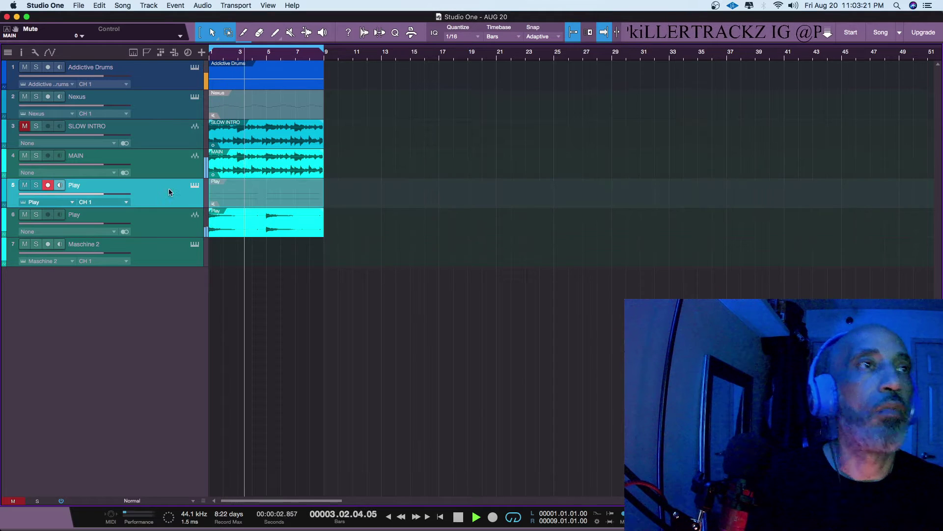
drag(164, 127, 165, 125)
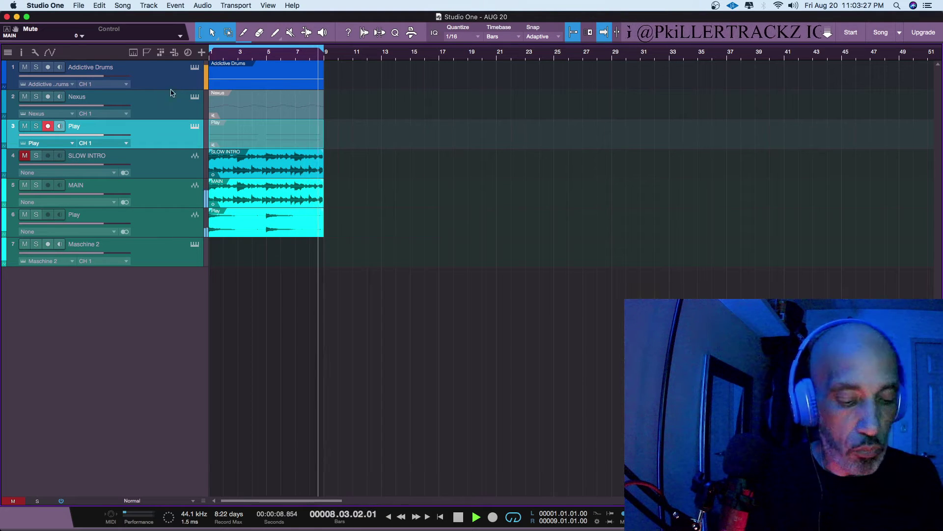
click(146, 68)
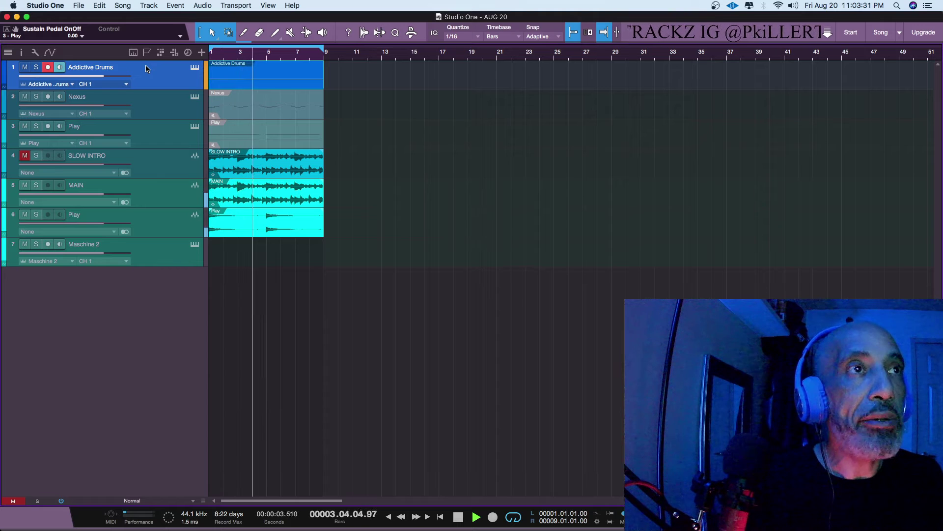
key(space)
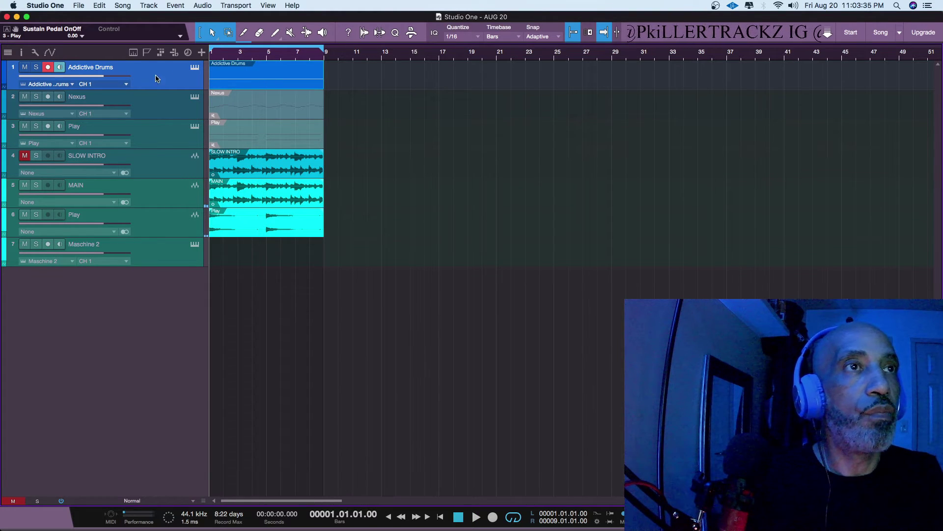
Record a drum part onto the first Addictive Drums track while the eight-bar loop plays
click(196, 67)
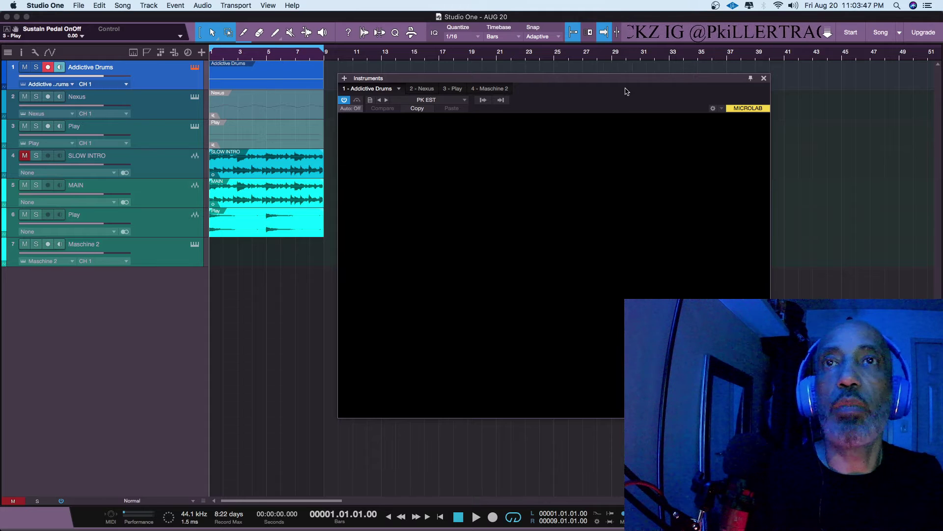
click(764, 78)
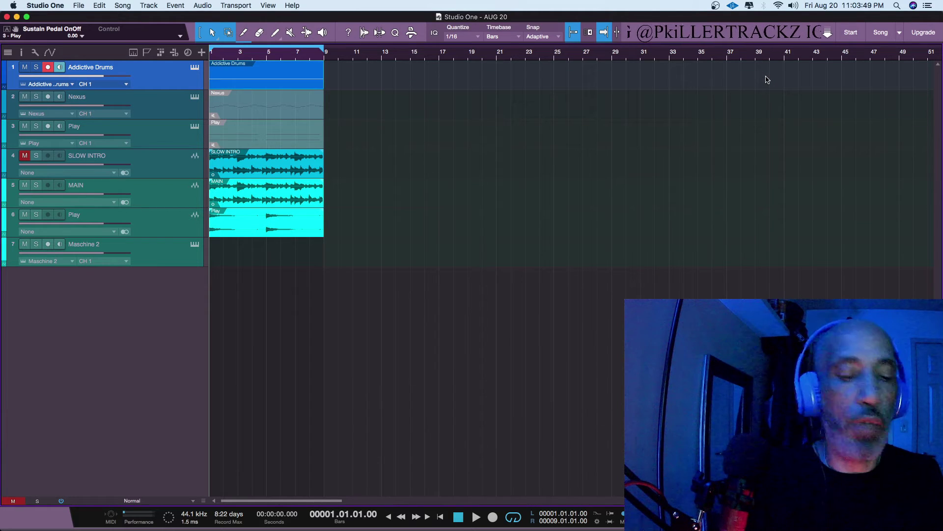
key(space)
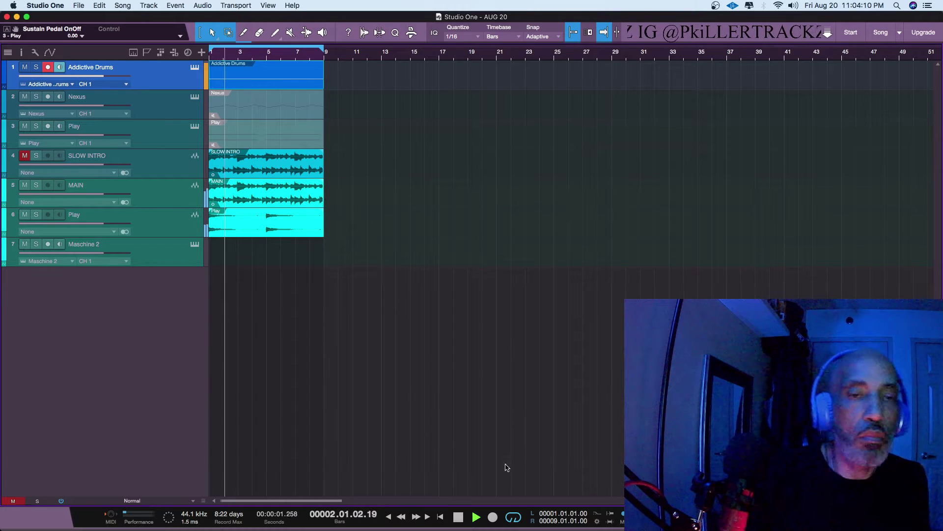
click(493, 517)
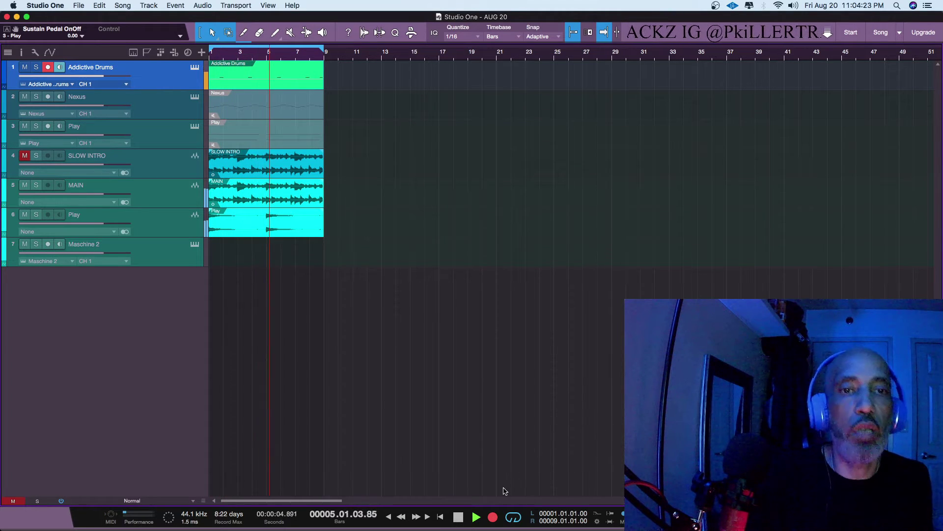
key(KP_Multiply)
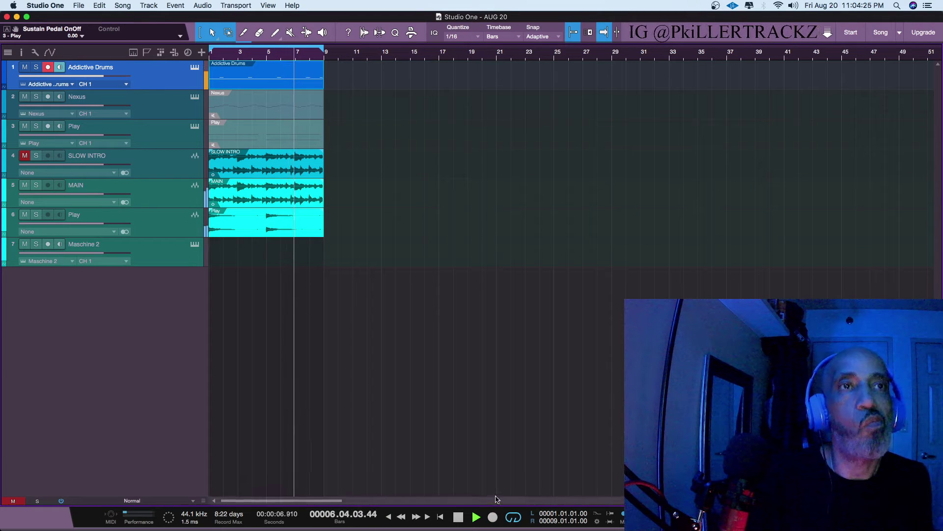
Delete the C 2 notes lying under the higher notes on beat 4 of bars 1, 3 and 5, then close the editor
double_click(274, 84)
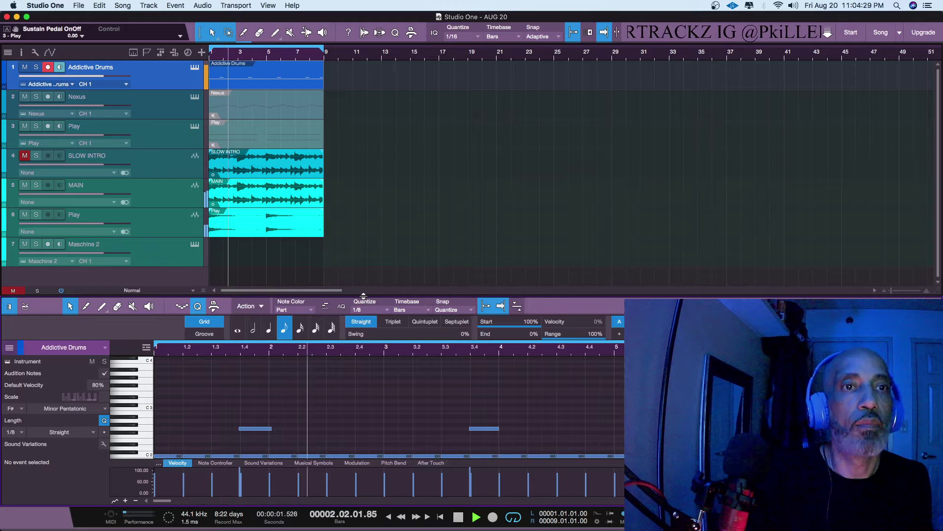
drag(363, 295, 361, 241)
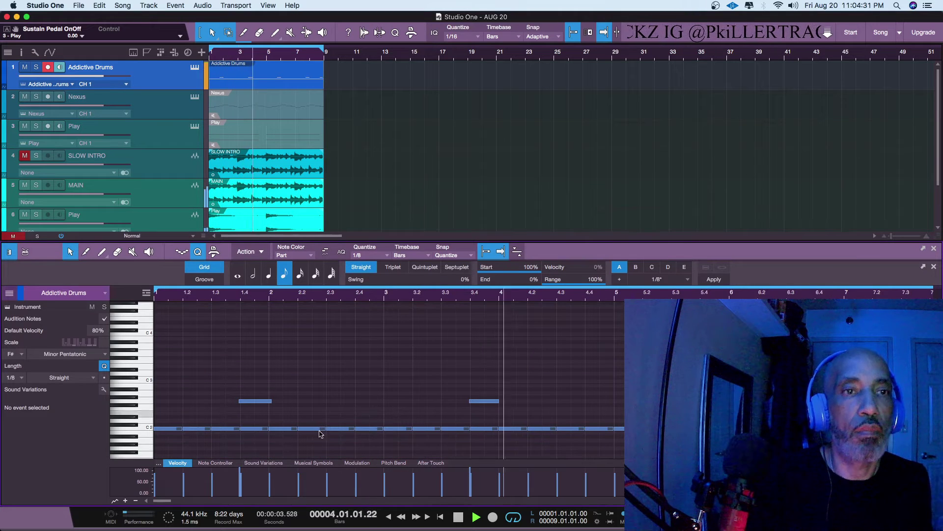
click(254, 428)
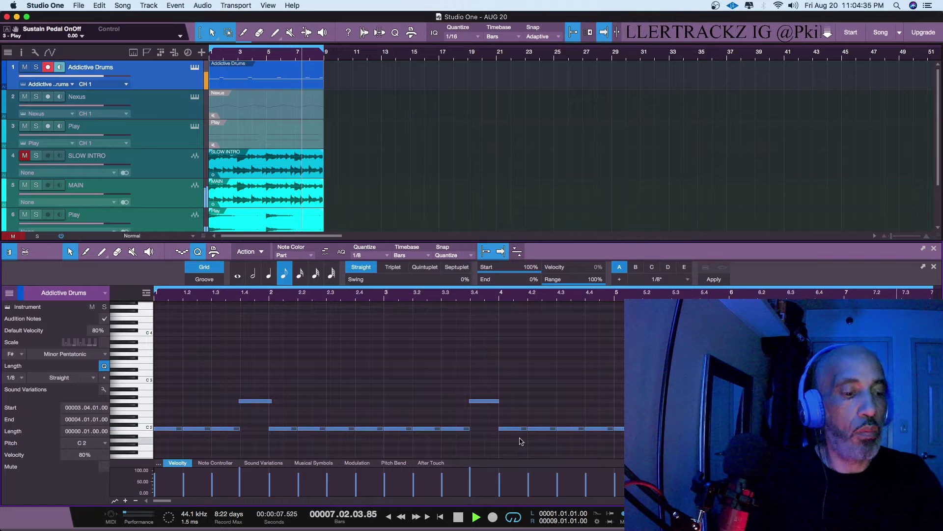
click(535, 429)
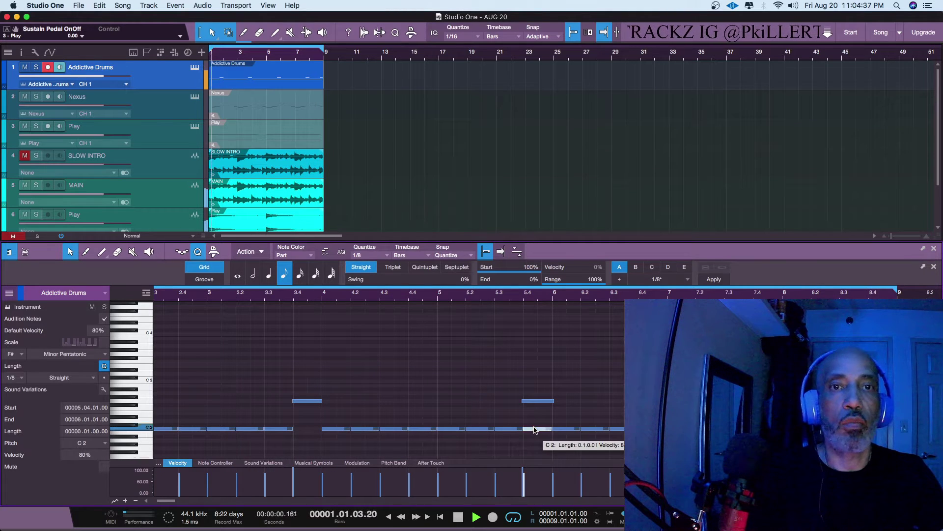
scroll(374, 381, down, 3)
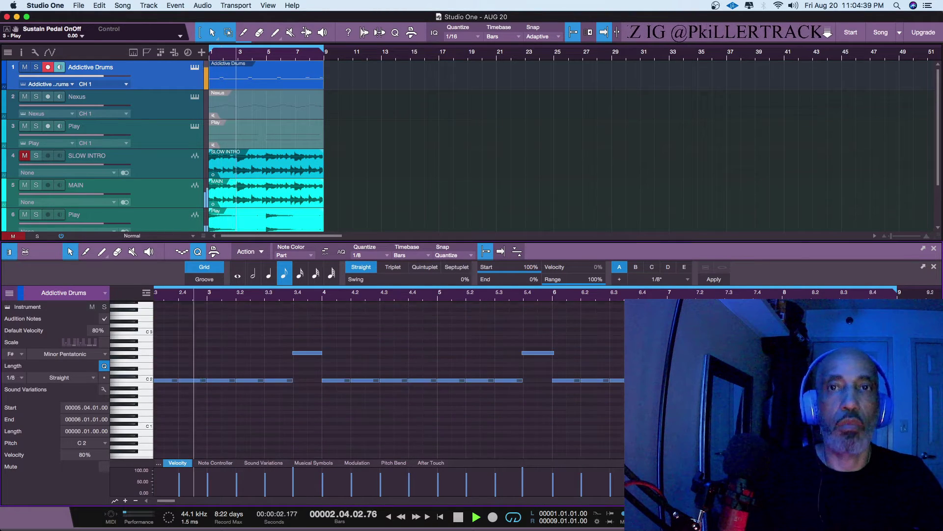
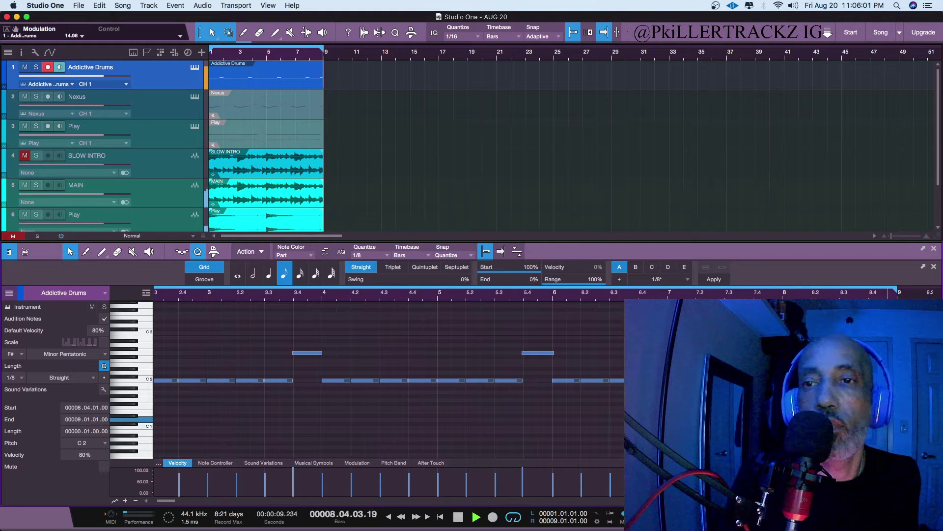
key(F2)
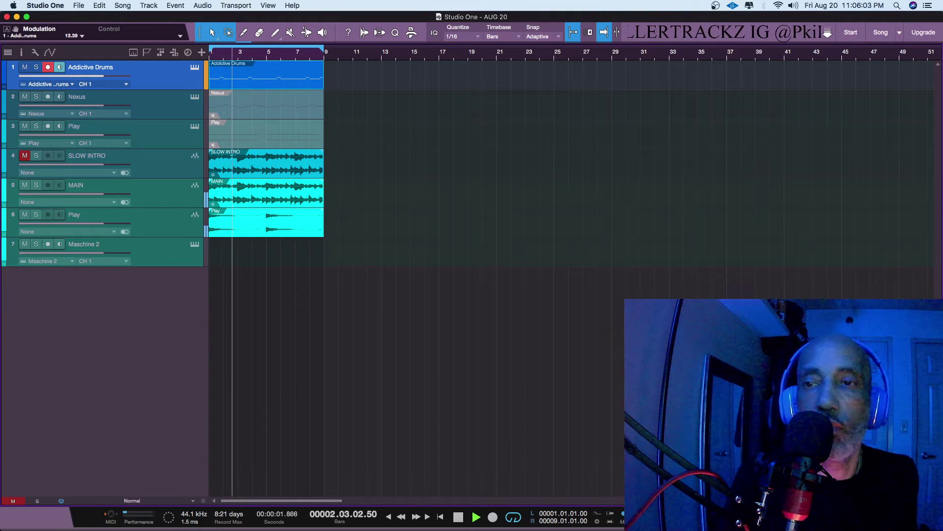
Add a second Addictive Drums instrument on a new track below Maschine 2 and load the PK EST preset
key(F5)
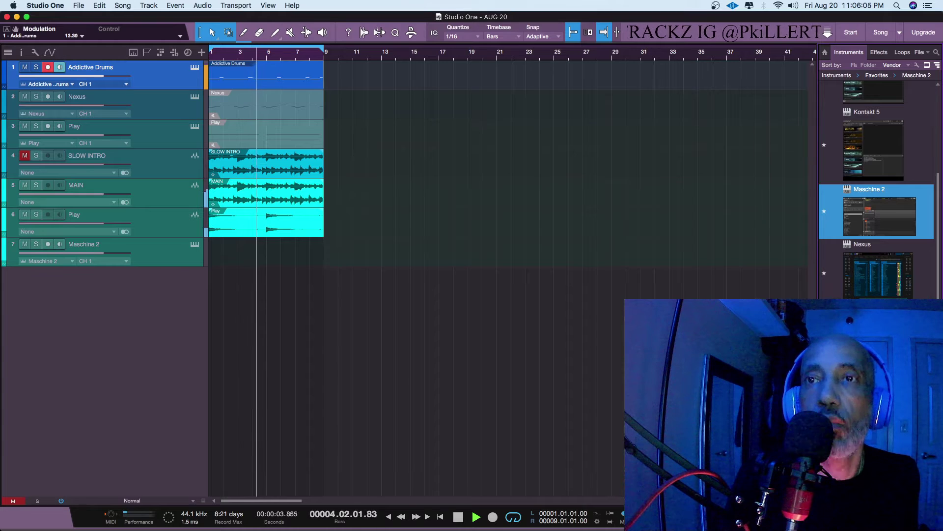
scroll(929, 295, up, 3)
scroll(930, 295, up, 2)
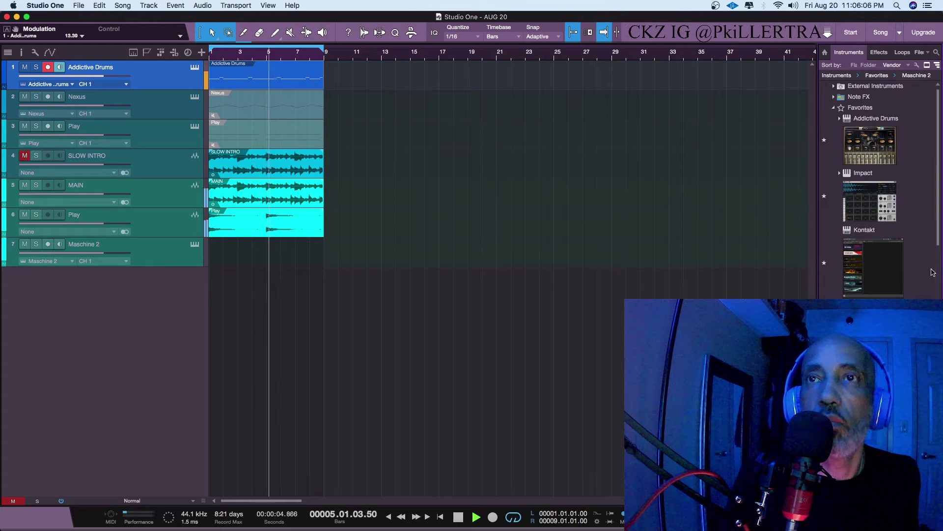
click(874, 146)
drag(874, 146, 257, 315)
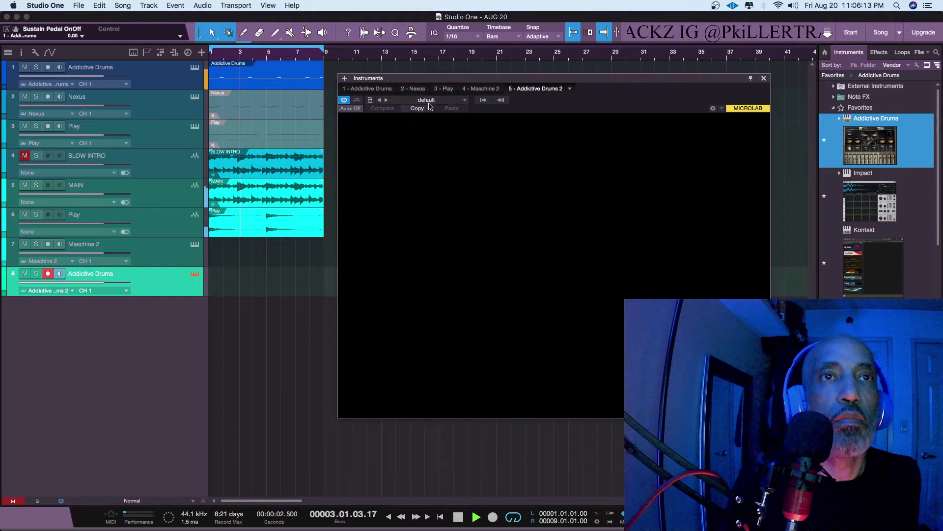
click(428, 102)
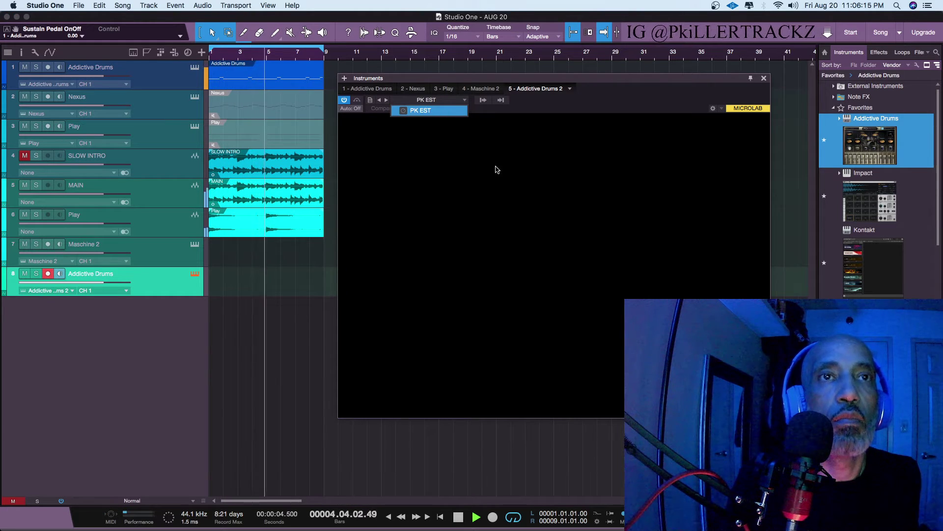
click(531, 81)
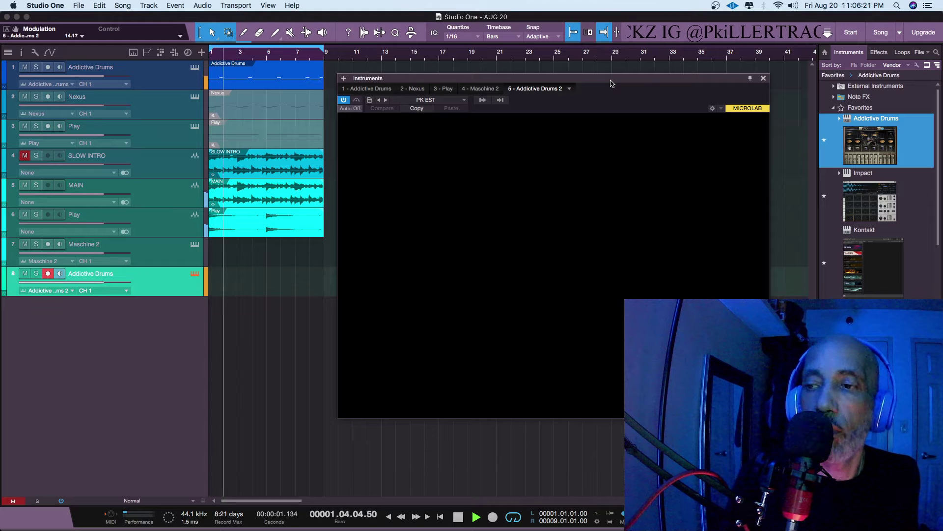
click(763, 78)
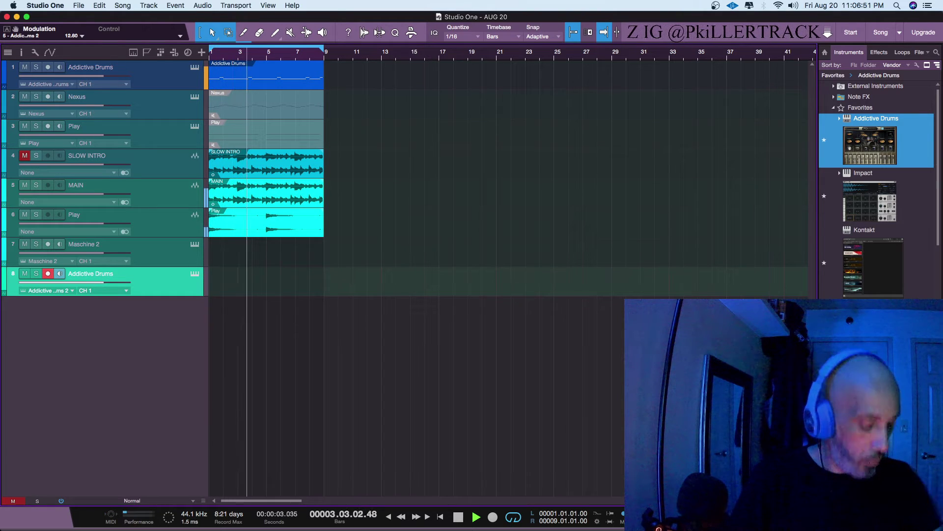
Record a C 1 and D 1 drum pattern on the new Addictive Drums track and open the part for editing
click(493, 516)
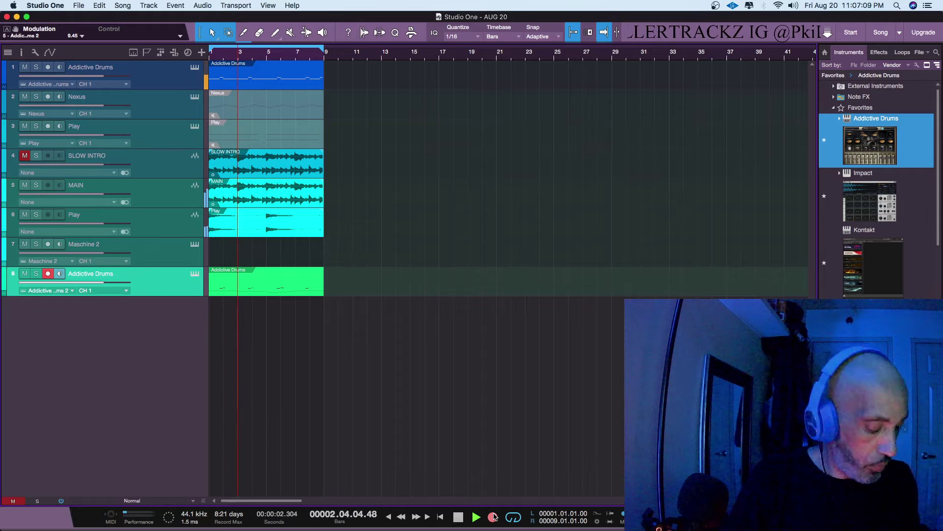
key(space)
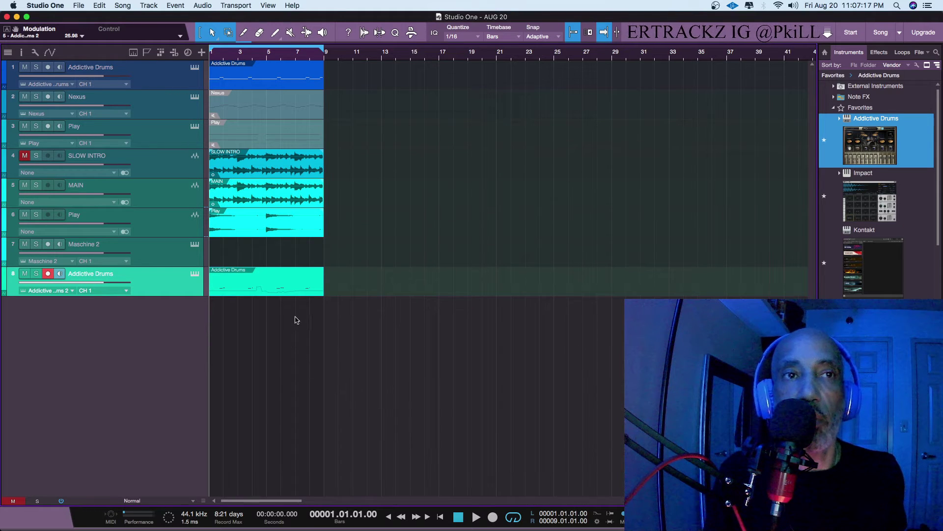
double_click(292, 294)
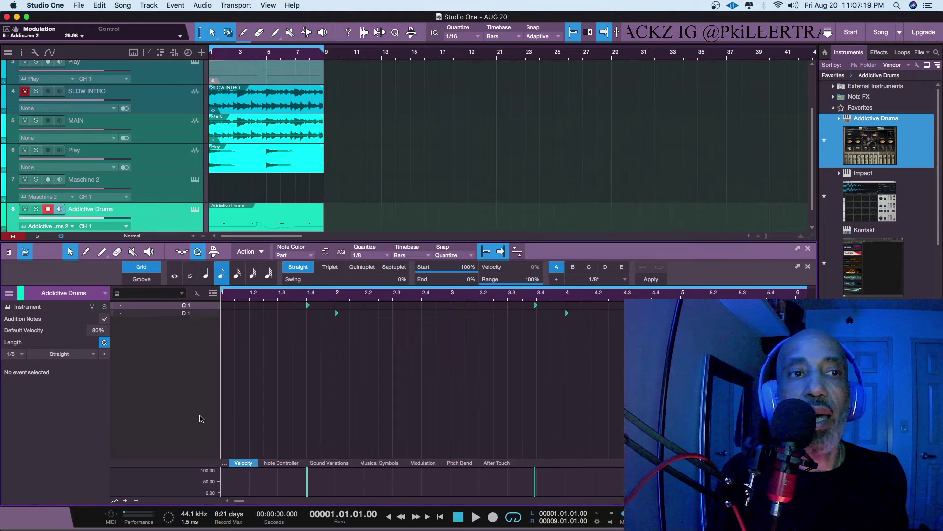
drag(143, 463, 137, 350)
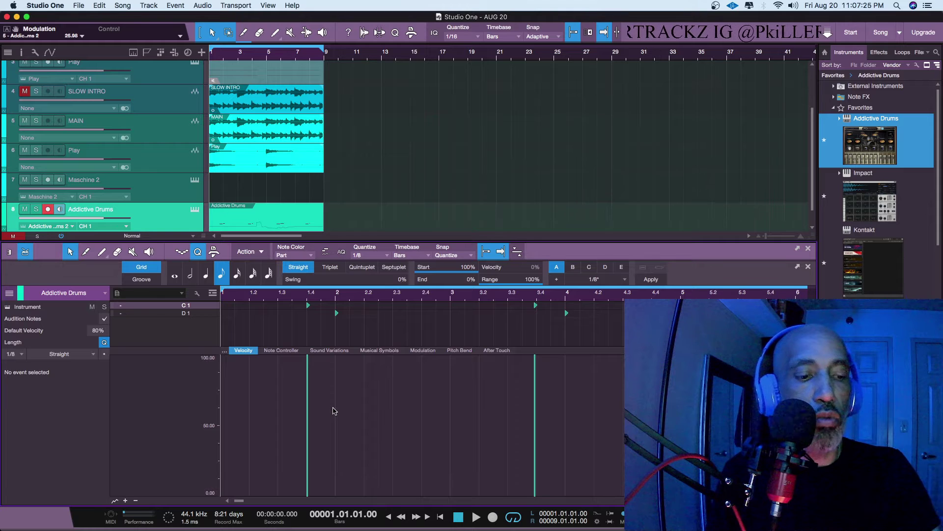
Delete the recorded modulation points between about bars 4 and 7 of the new drum part
key(w)
key(w)
key(w)
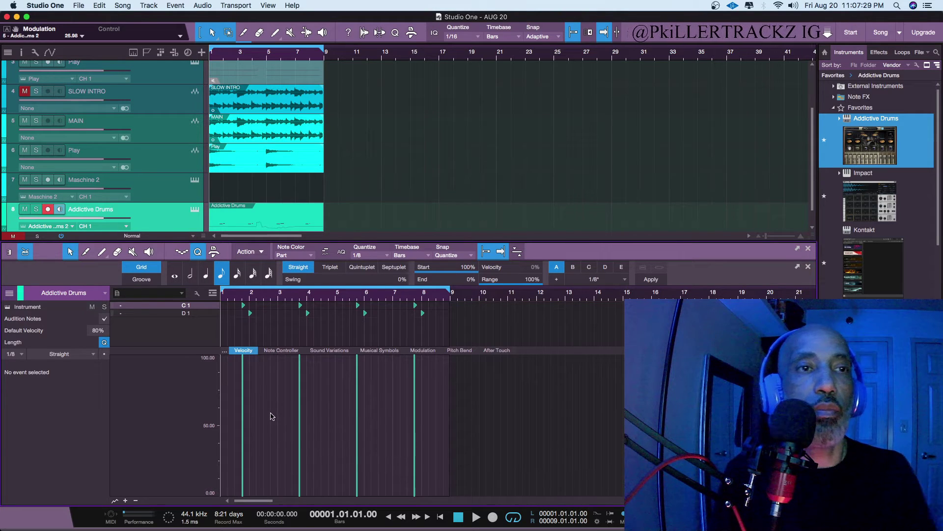
click(274, 350)
click(311, 350)
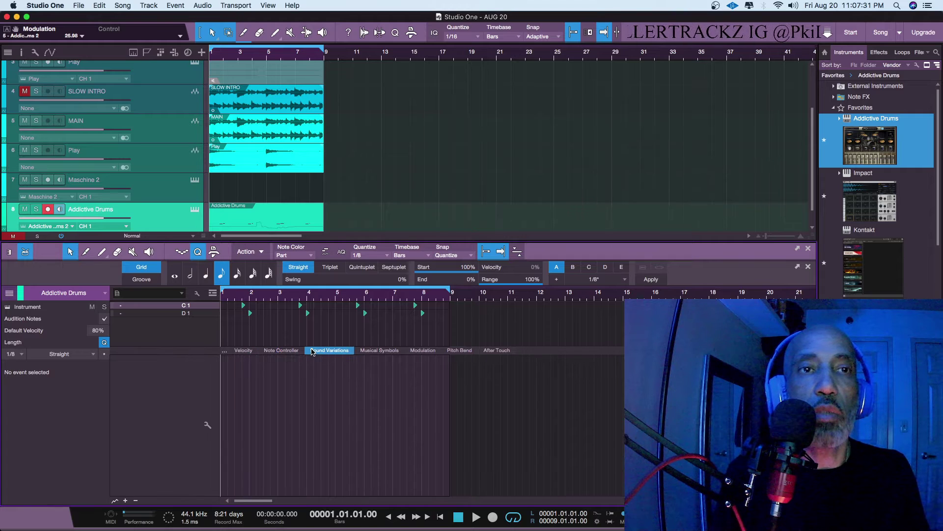
click(366, 350)
click(422, 350)
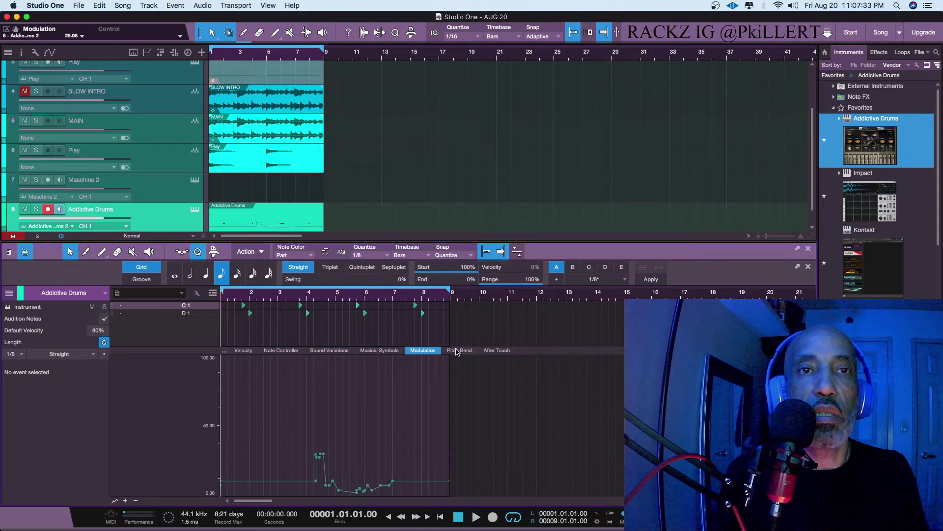
drag(434, 432, 295, 492)
key(Delete)
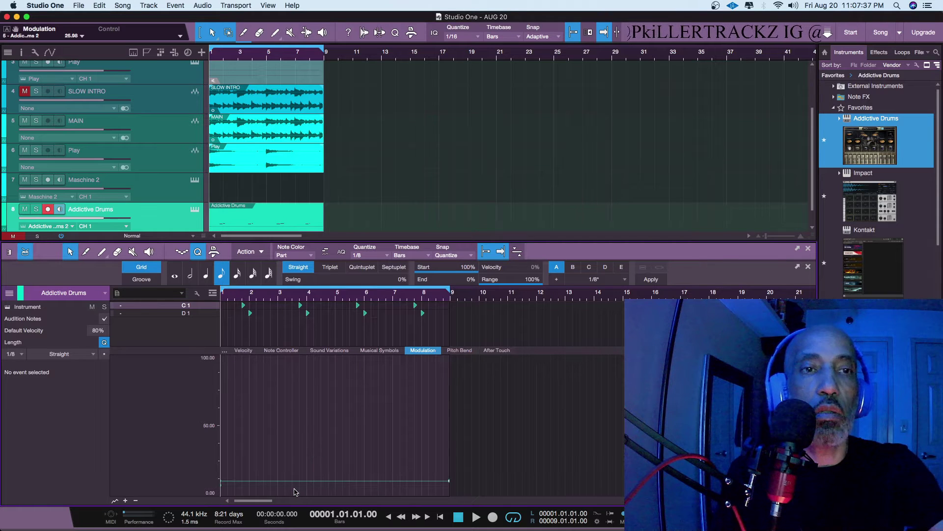
Check the new drum part's pitch bend, after touch and modulation data and try selecting its notes
click(461, 350)
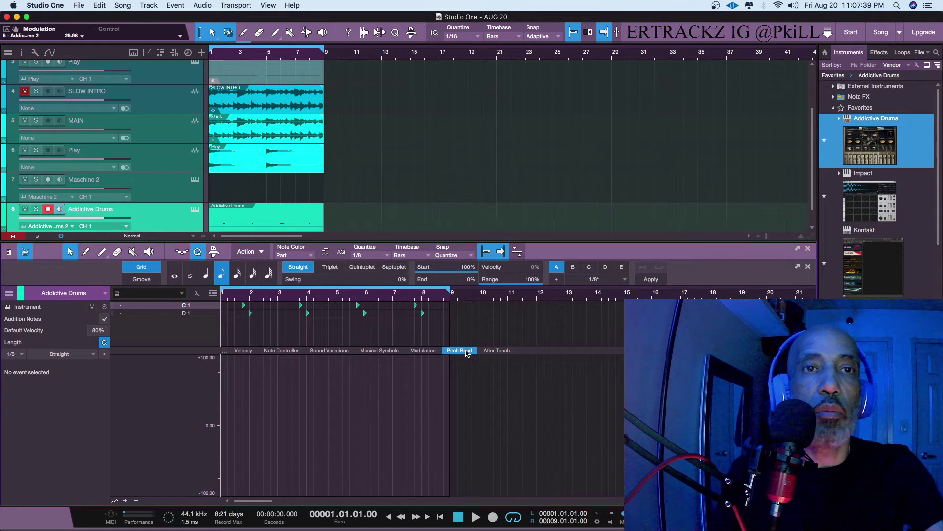
click(500, 350)
drag(477, 331, 222, 302)
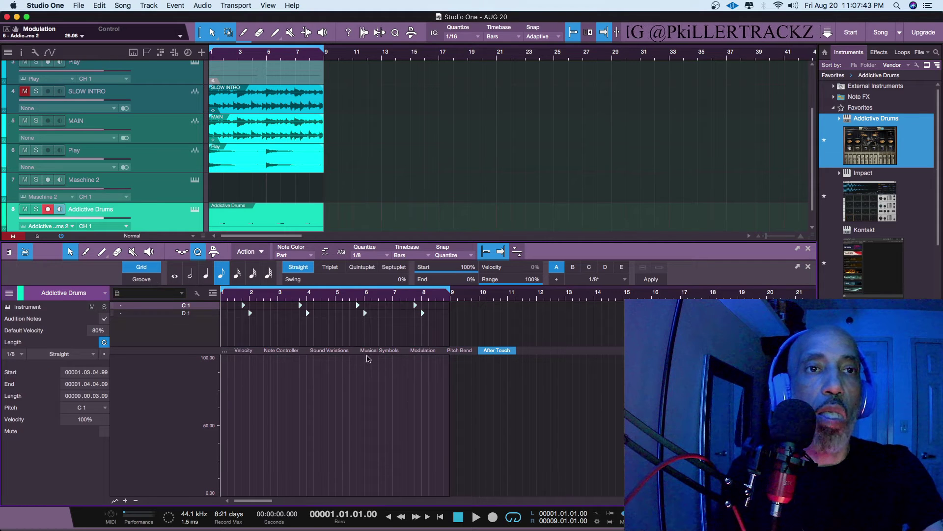
click(422, 350)
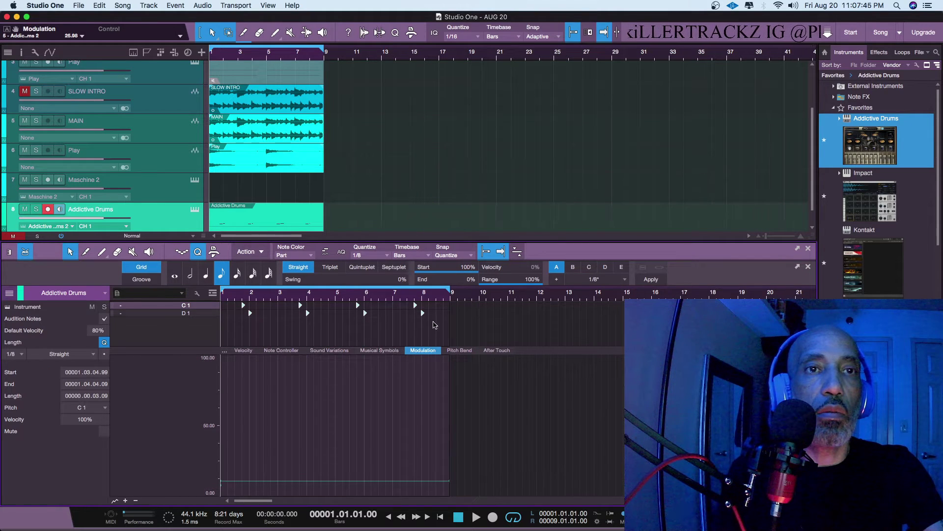
drag(437, 309, 307, 300)
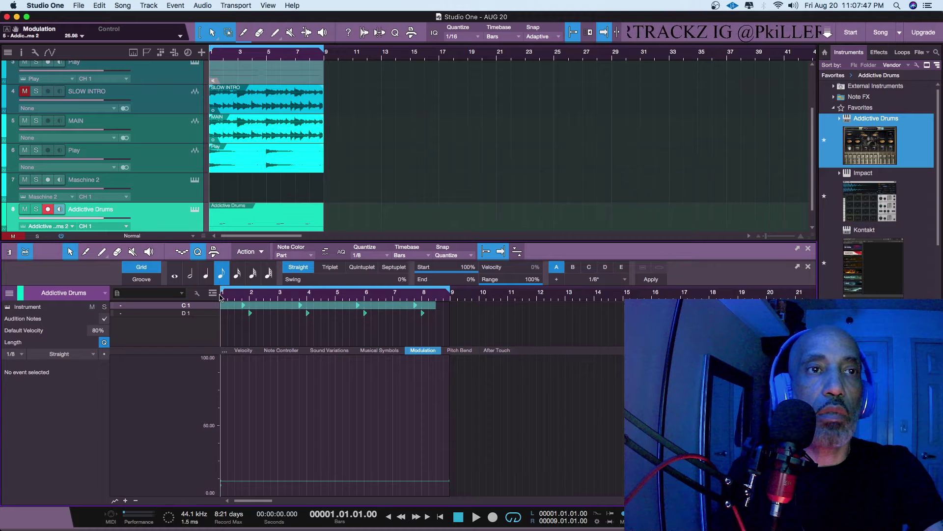
drag(220, 296, 221, 297)
click(441, 316)
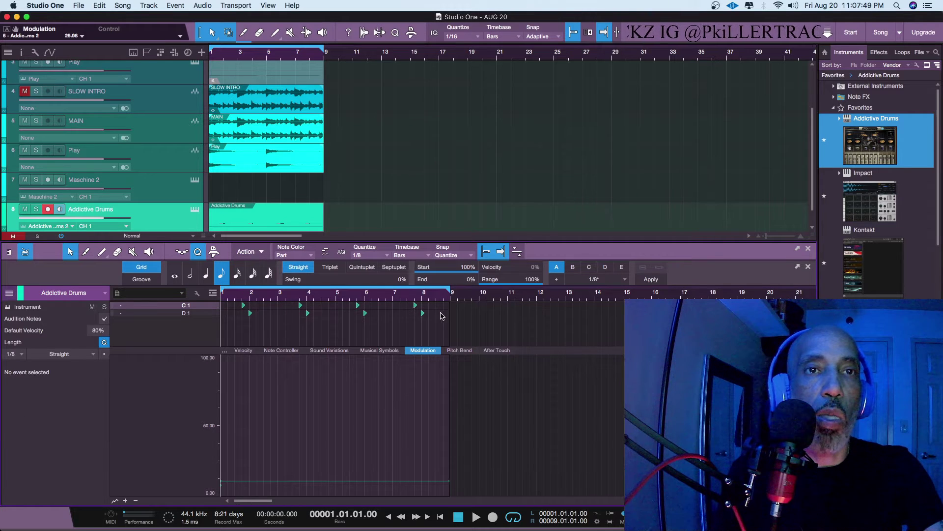
click(419, 314)
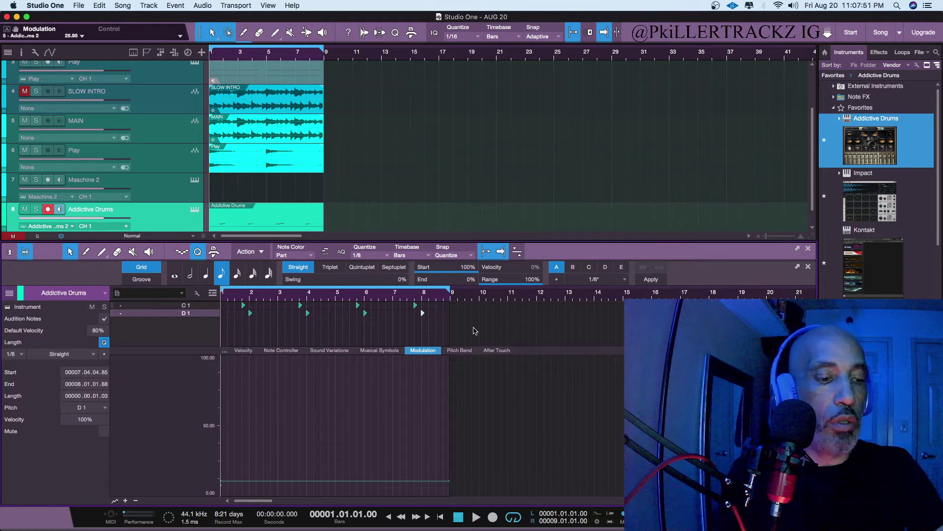
Add a C 1 note at the very start of bar 1 in the new drum part
click(228, 307)
click(243, 305)
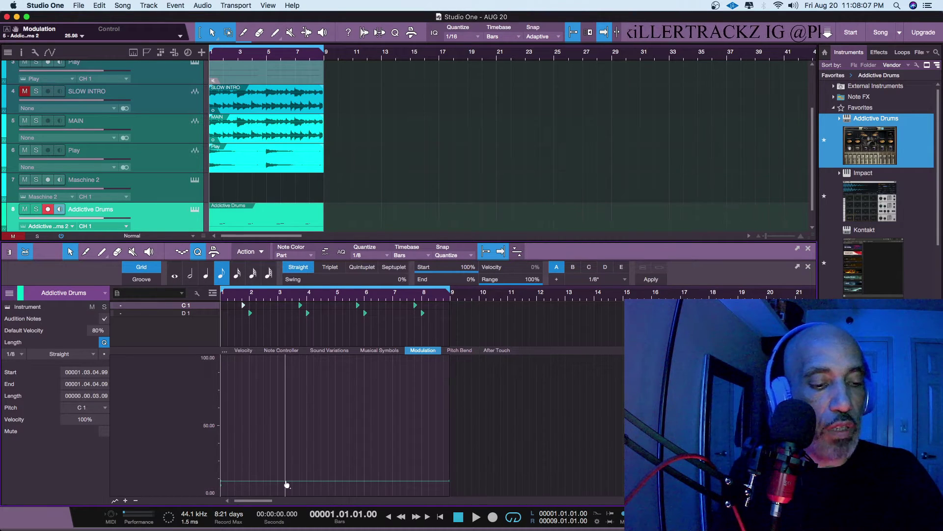
key(e)
key(e)
key(e)
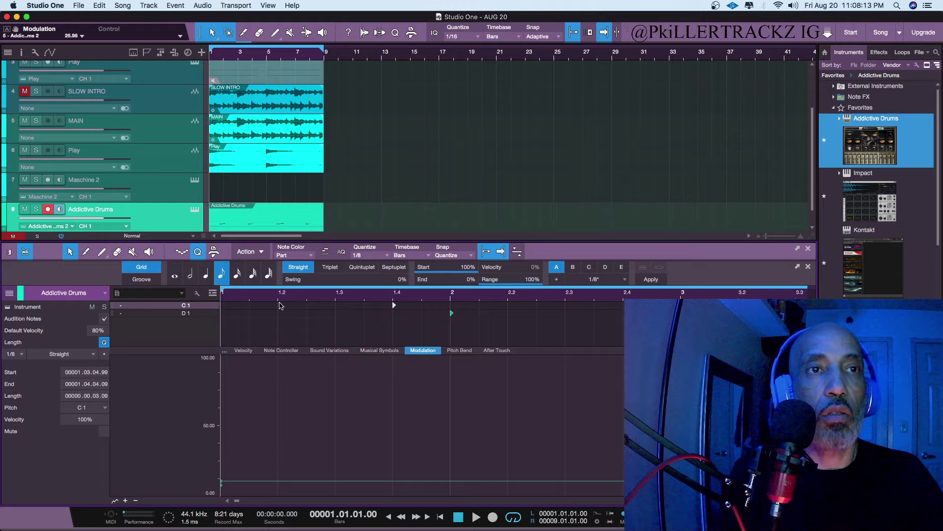
click(279, 305)
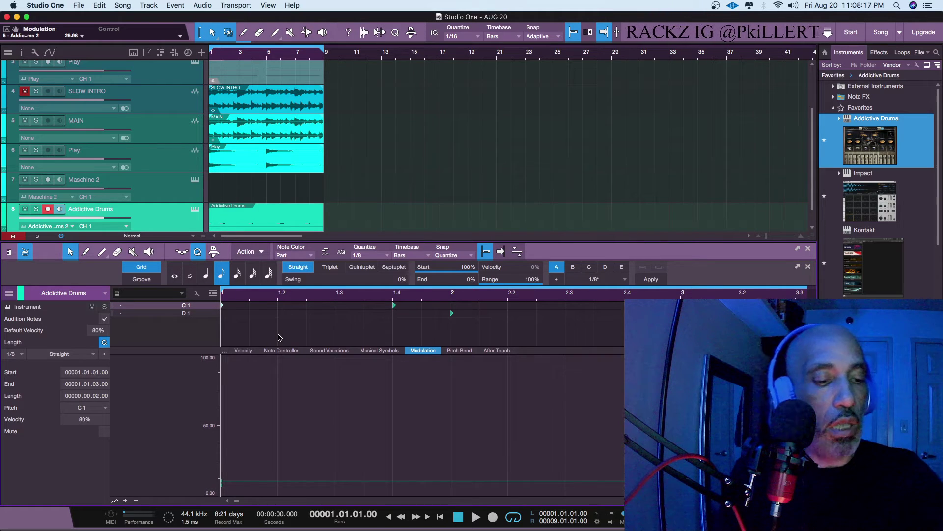
Play the full eight-bar loop with the new drum part's added C 1 note
key(w)
key(w)
key(w)
key(w)
key(w)
key(space)
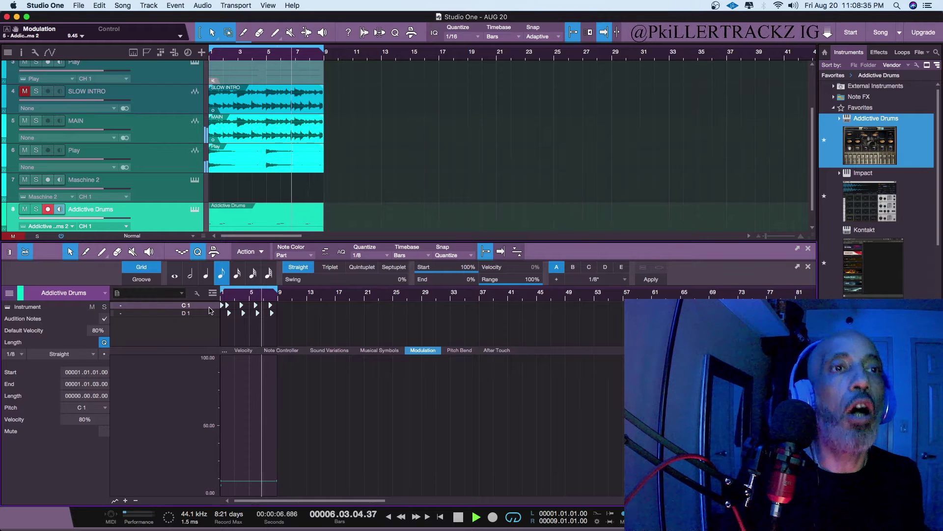
Select all C 1 and D 1 notes of the new drum part while listening to the loop
click(222, 320)
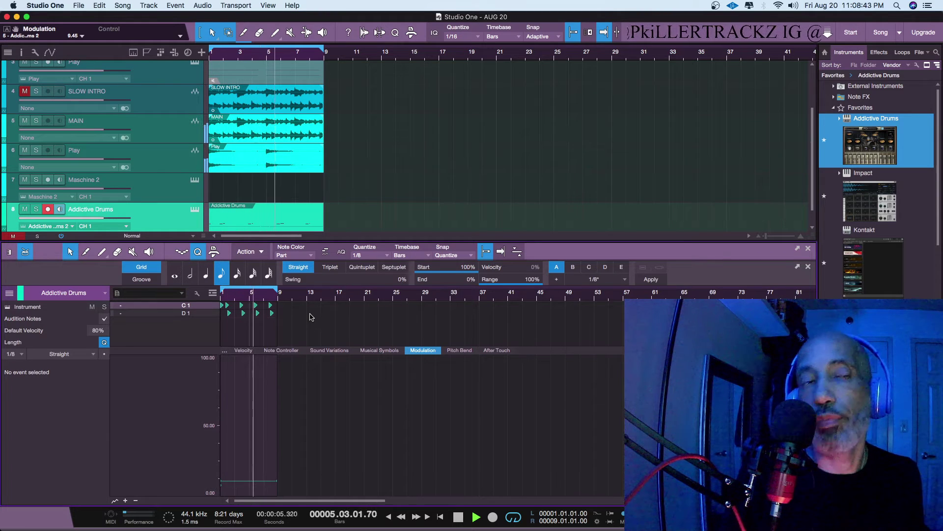
drag(314, 344, 220, 297)
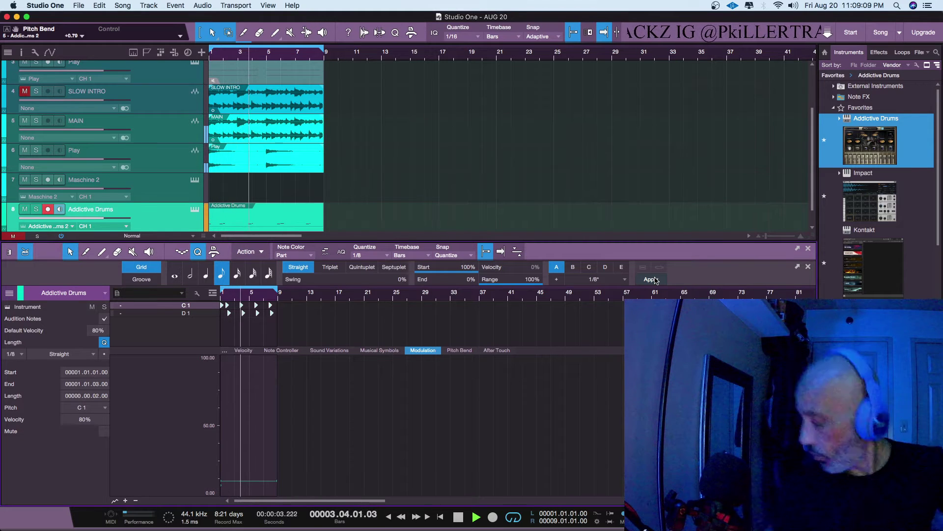
key(space)
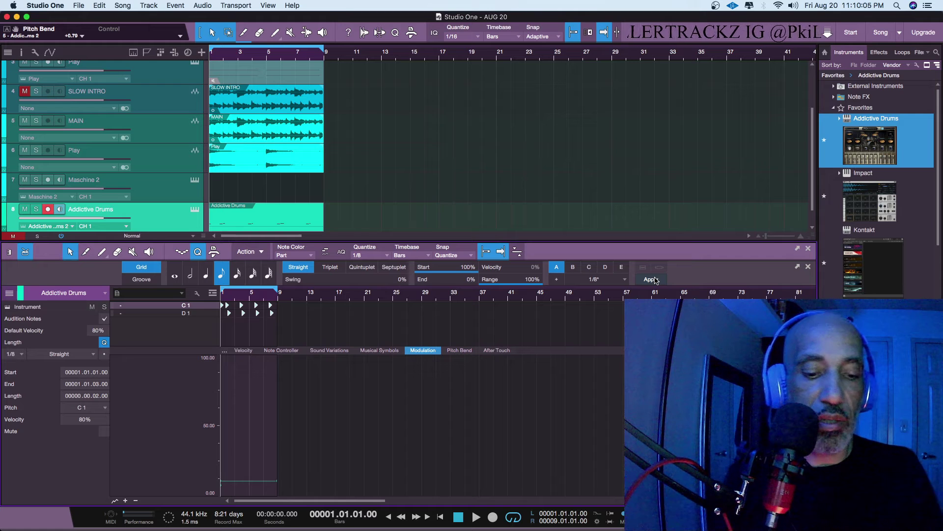
Bounce the first Addictive Drums track's part to a new audio track while reviewing the playing loop
key(space)
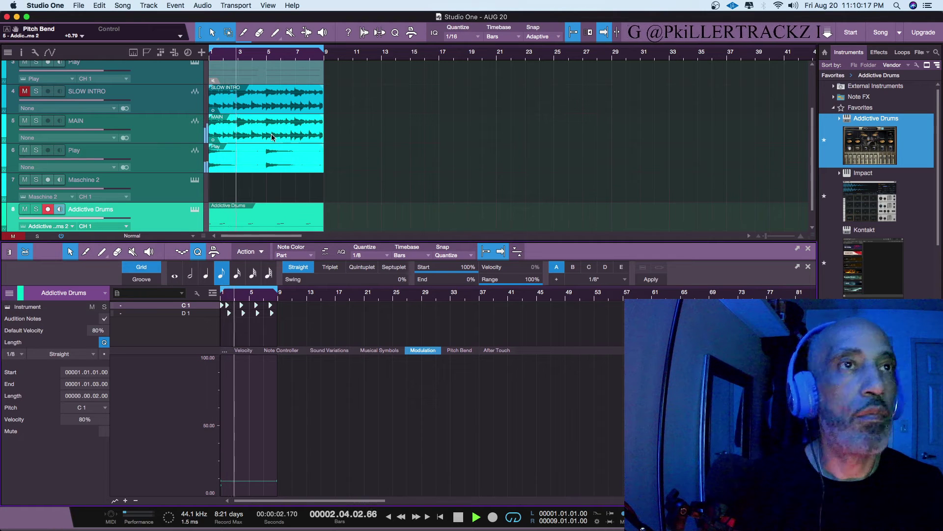
scroll(271, 134, up, 3)
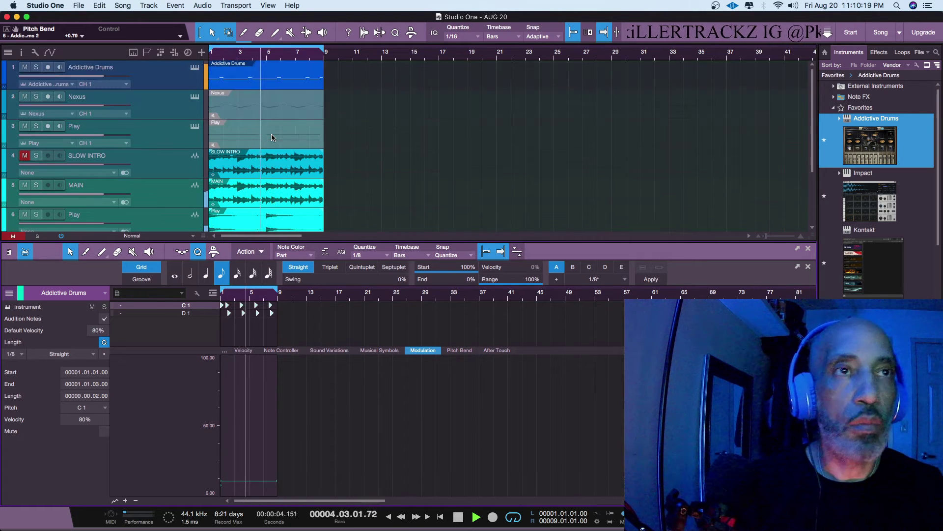
scroll(271, 134, down, 3)
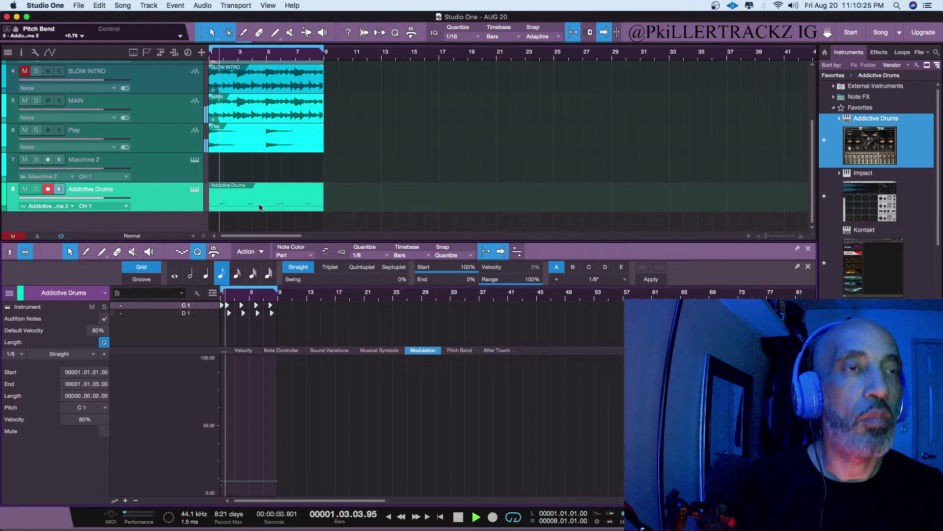
scroll(259, 207, up, 1)
scroll(259, 206, up, 3)
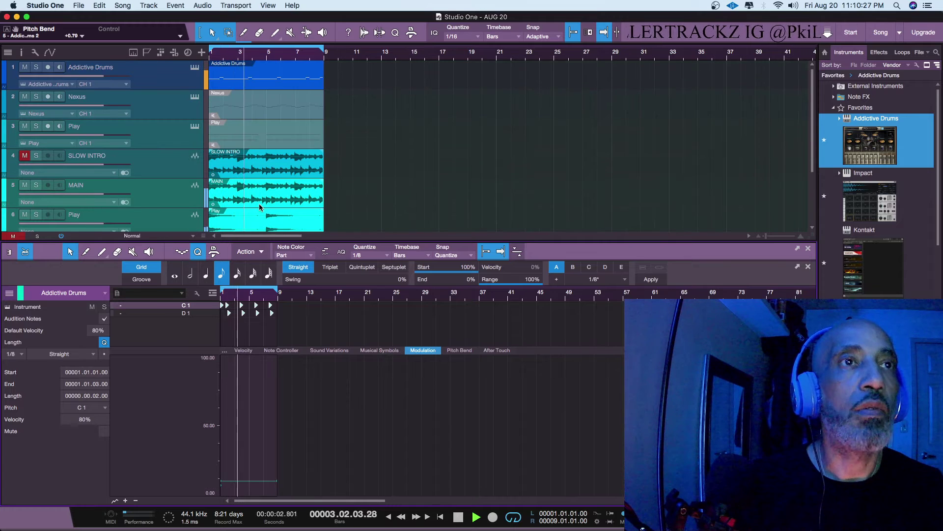
click(255, 80)
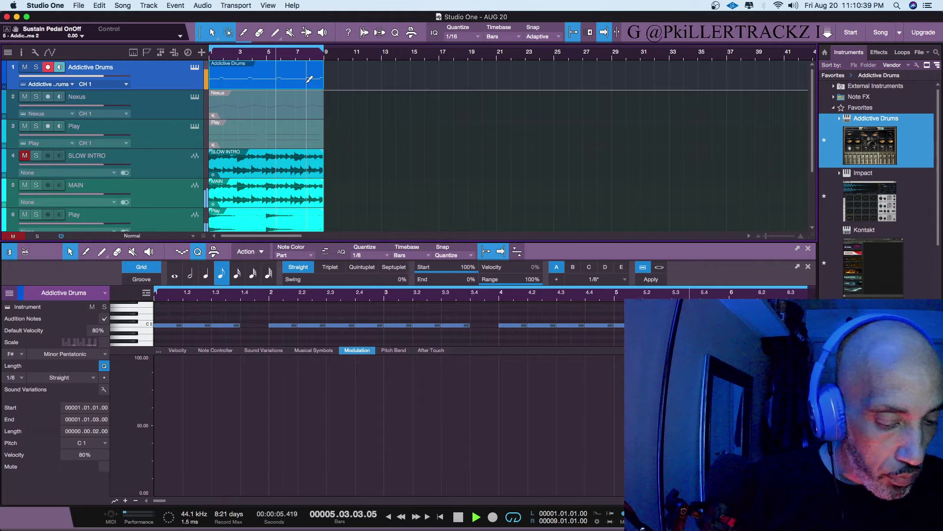
key(super+b)
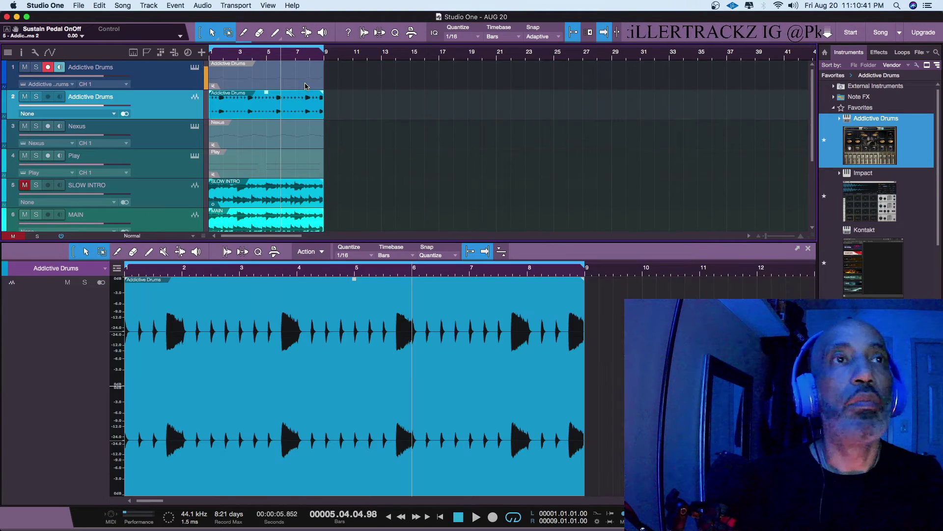
Listen to the bounced Addictive Drums audio with the other tracks, and solo it to hear it alone
key(space)
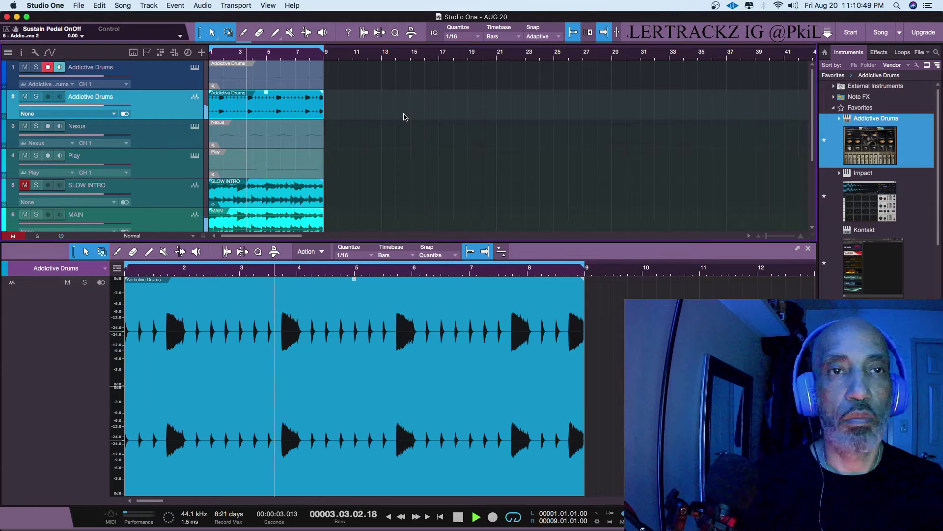
key(space)
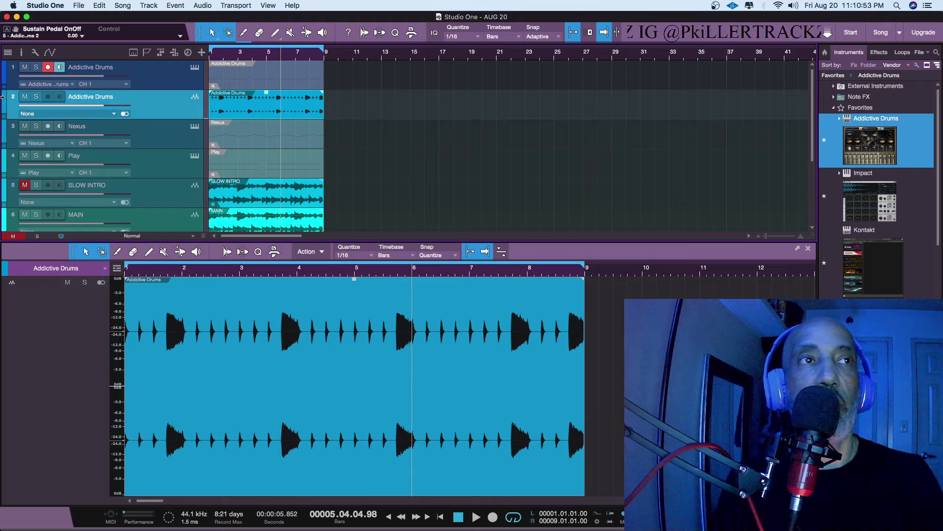
click(36, 97)
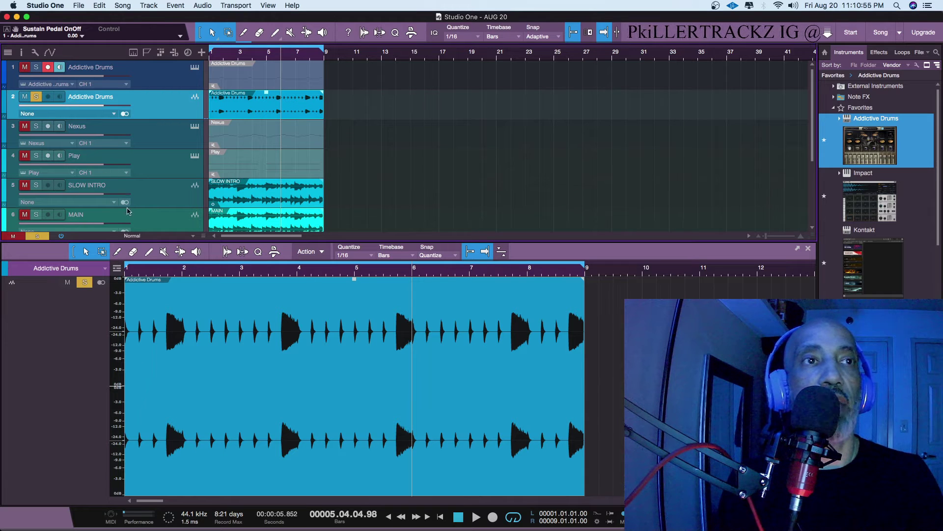
key(space)
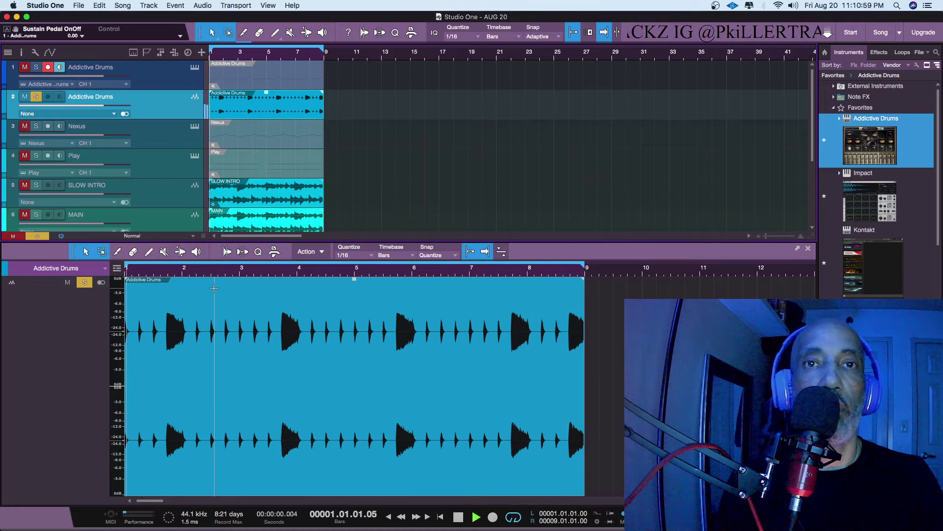
key(space)
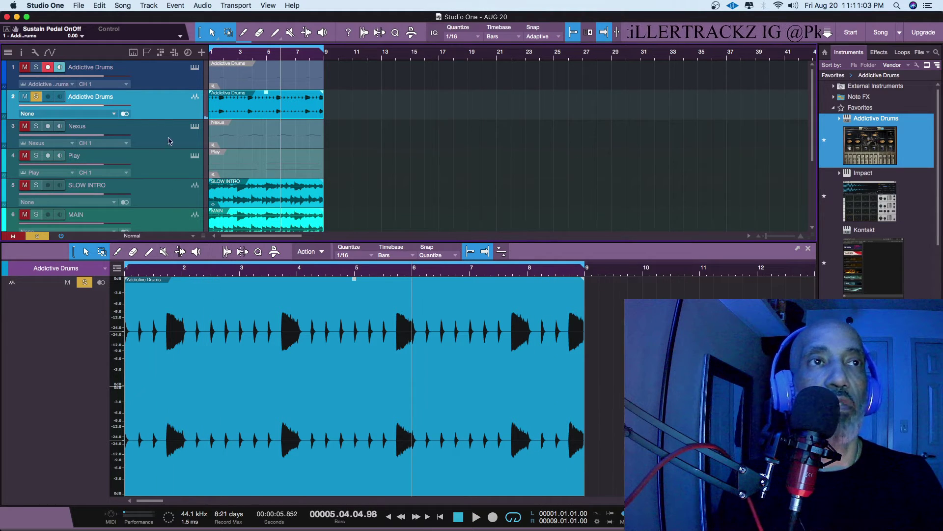
Move the bounced Addictive Drums audio track below the Play audio track, directly above Maschine 2
drag(156, 114, 159, 178)
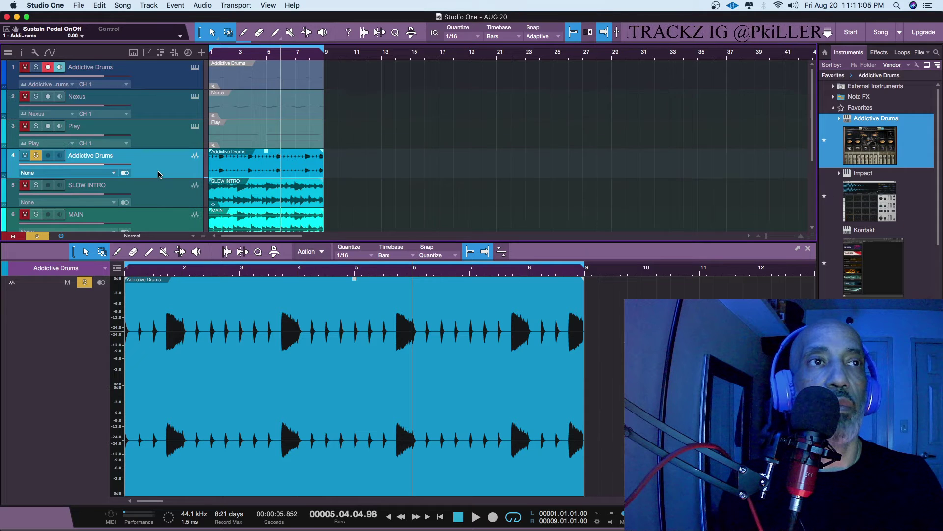
scroll(158, 180, down, 3)
scroll(159, 181, down, 2)
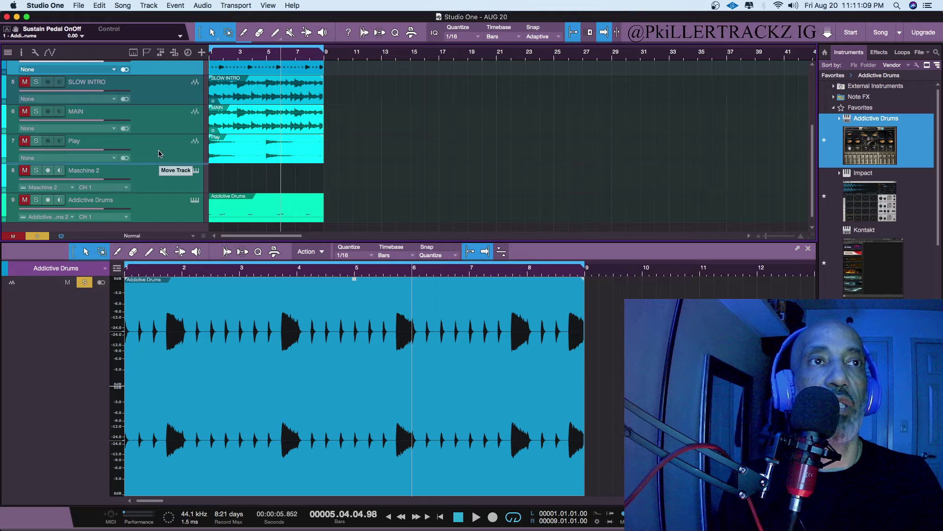
drag(158, 163, 158, 164)
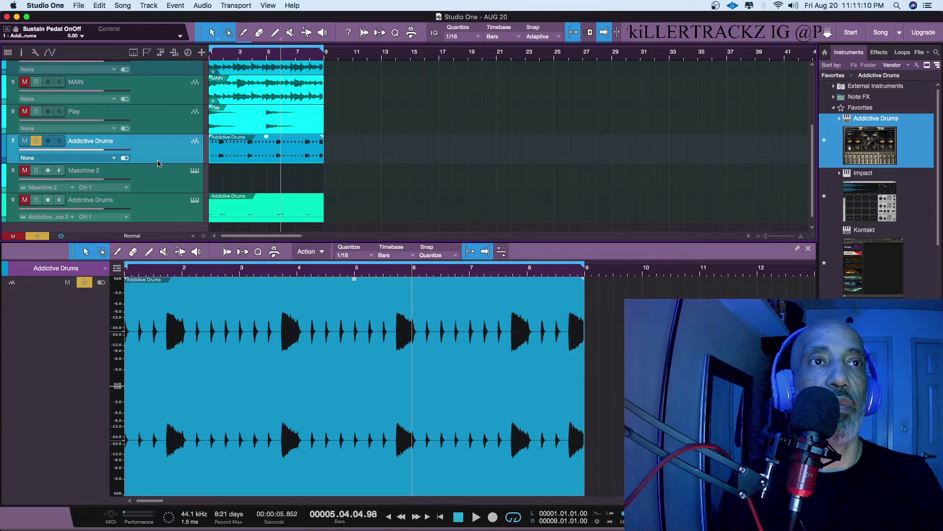
Move the second Addictive Drums instrument track up between the Play instrument track and SLOW INTRO
click(155, 201)
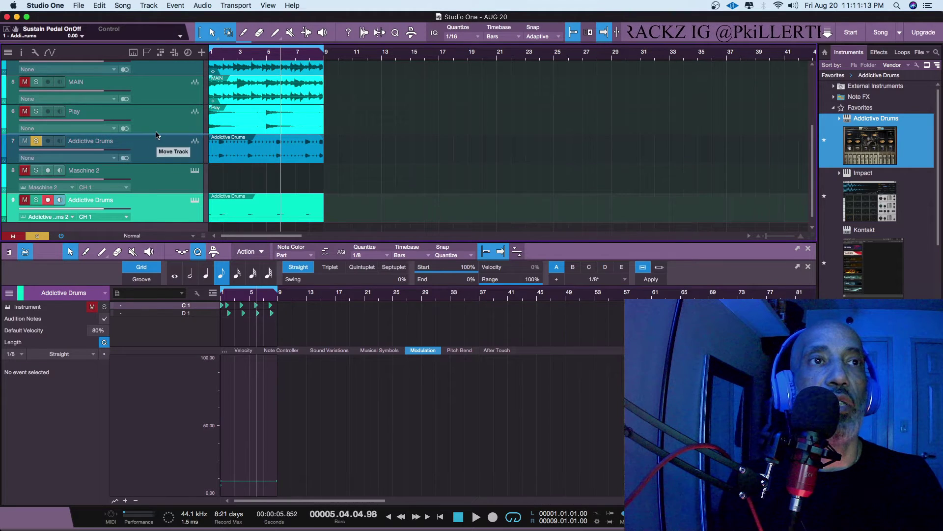
scroll(158, 108, up, 2)
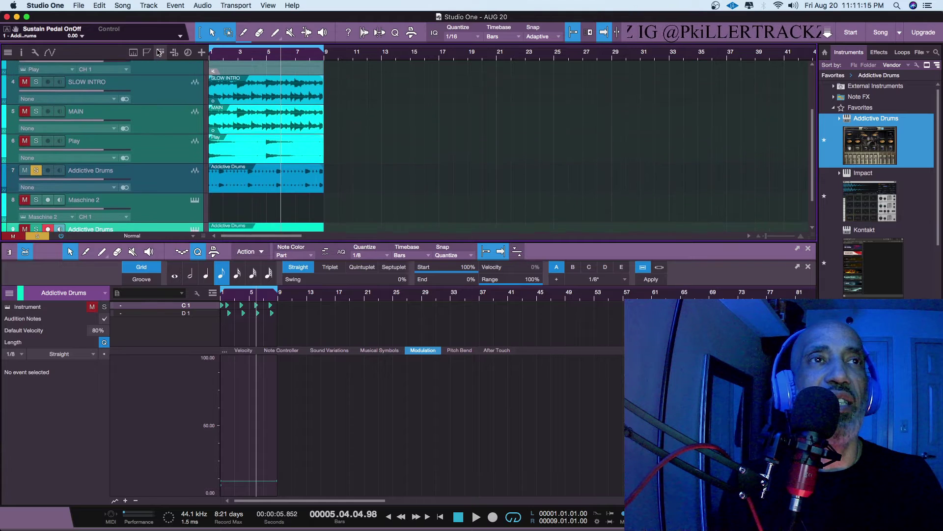
drag(158, 52, 164, 147)
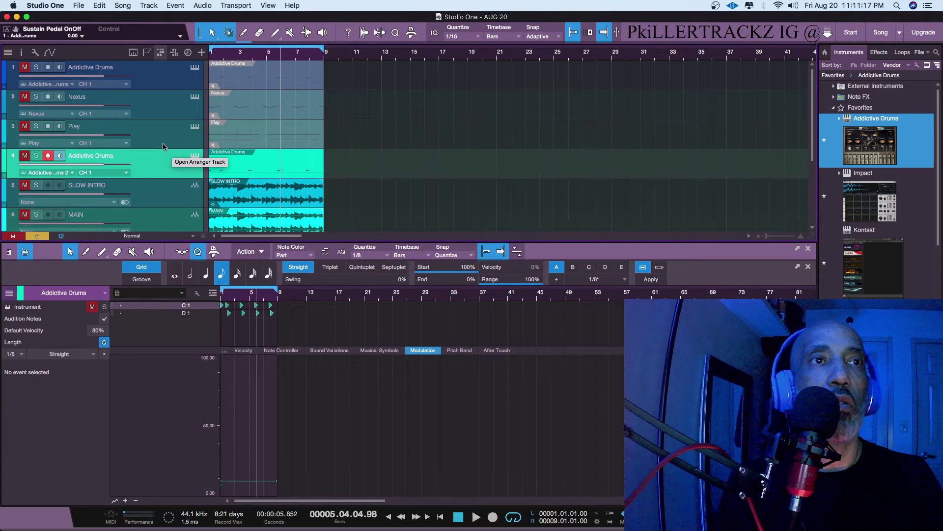
Take the bounced drum audio track out of solo, play the loop from the start and save the song
key(space)
scroll(165, 147, down, 4)
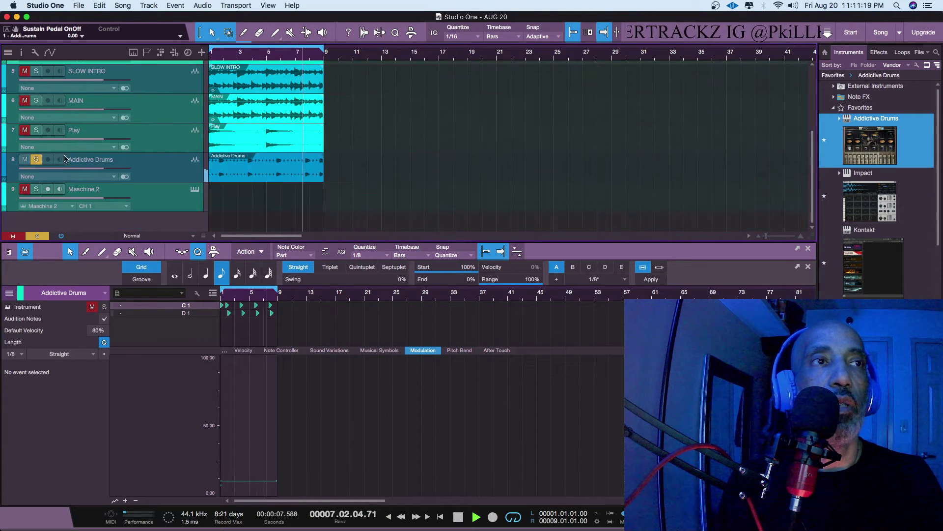
key(space)
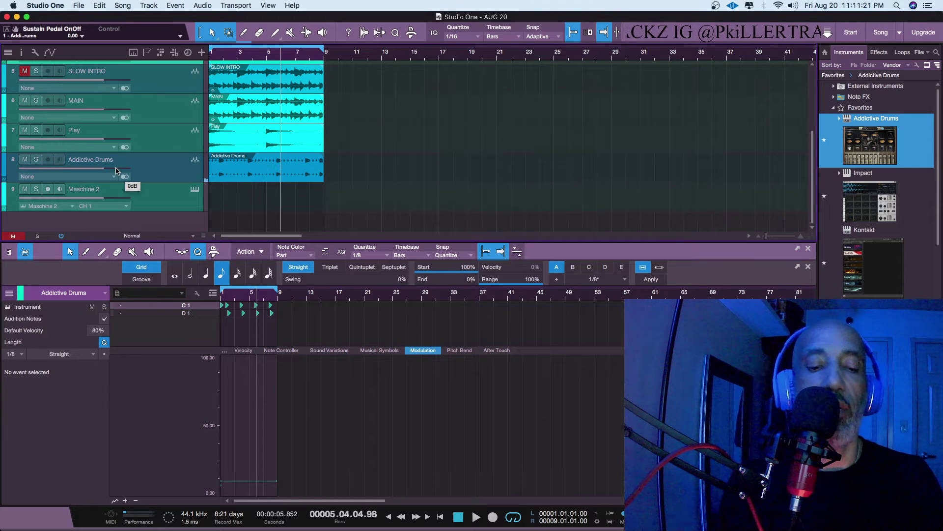
key(Home)
key(space)
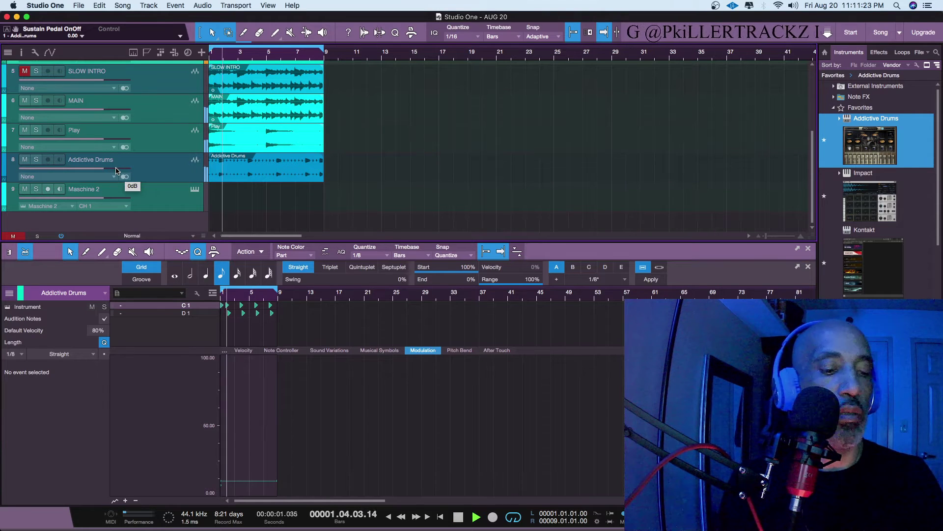
key(ctrl+s)
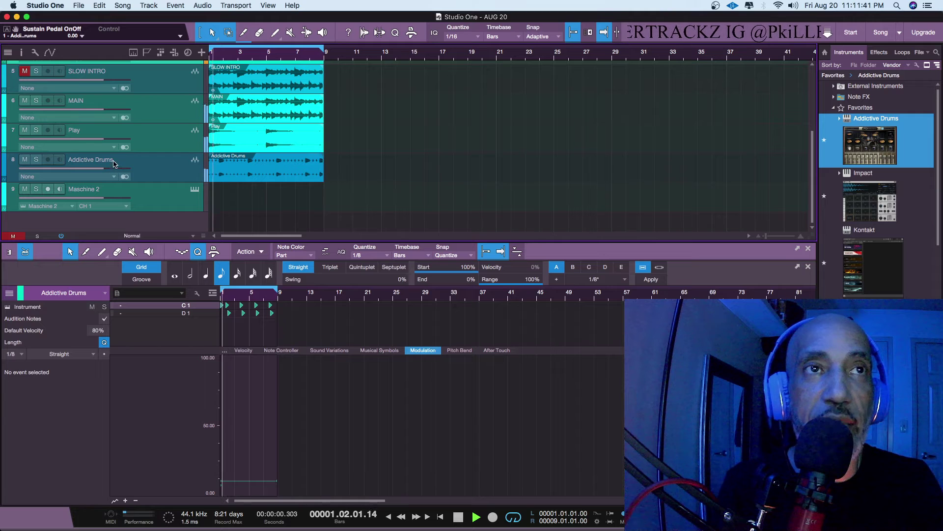
Listen to the loop with both drum parts while looking over all tracks, and select the second Addictive Drums part
key(z)
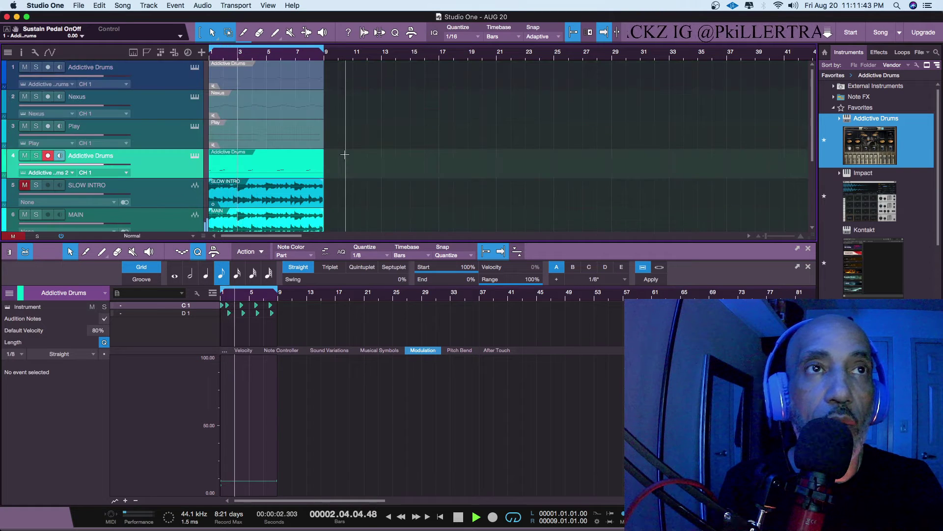
key(z)
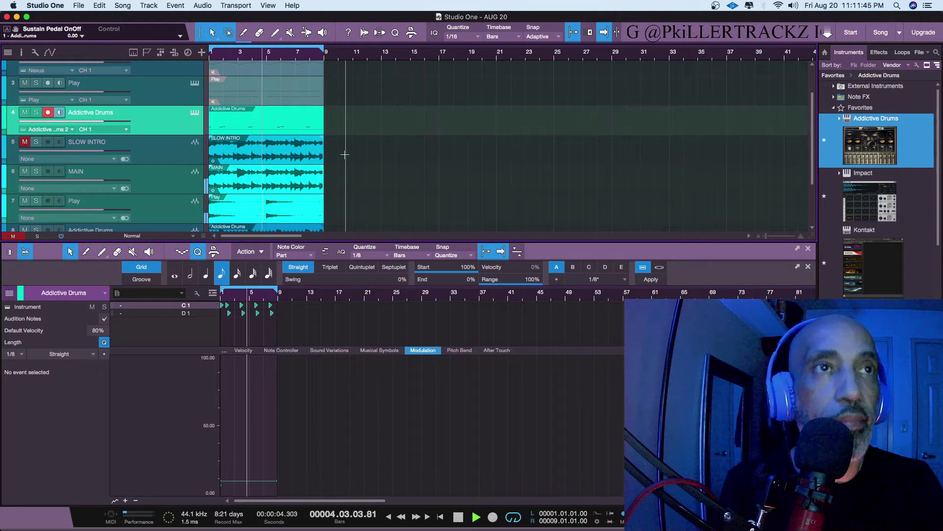
scroll(344, 154, up, 3)
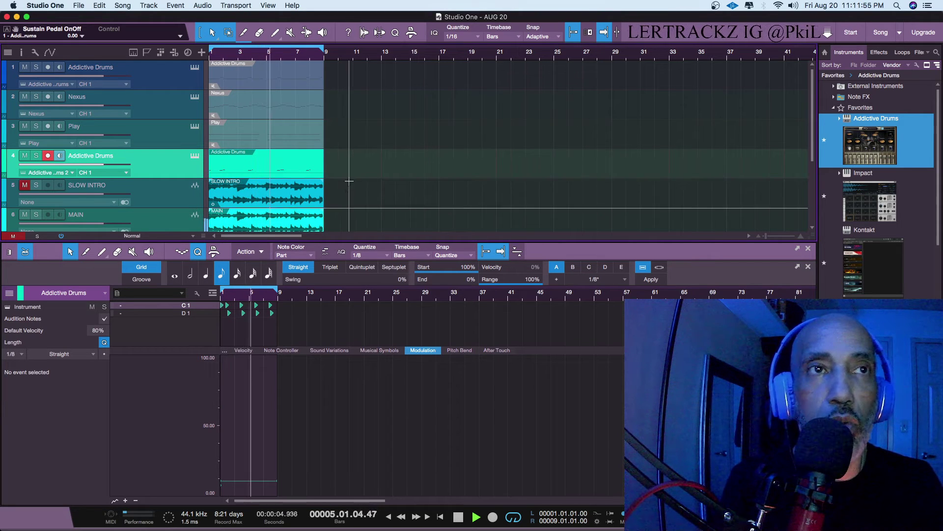
scroll(347, 167, down, 3)
key(space)
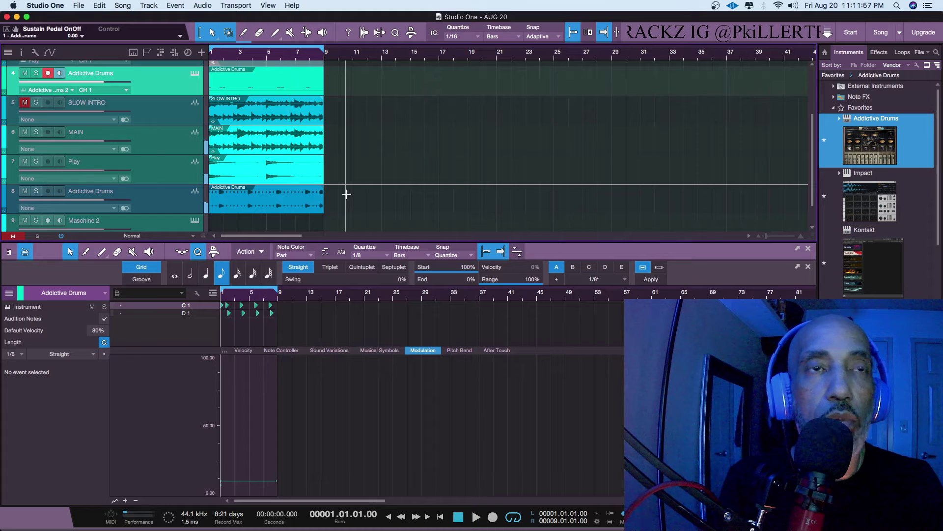
scroll(362, 155, up, 1)
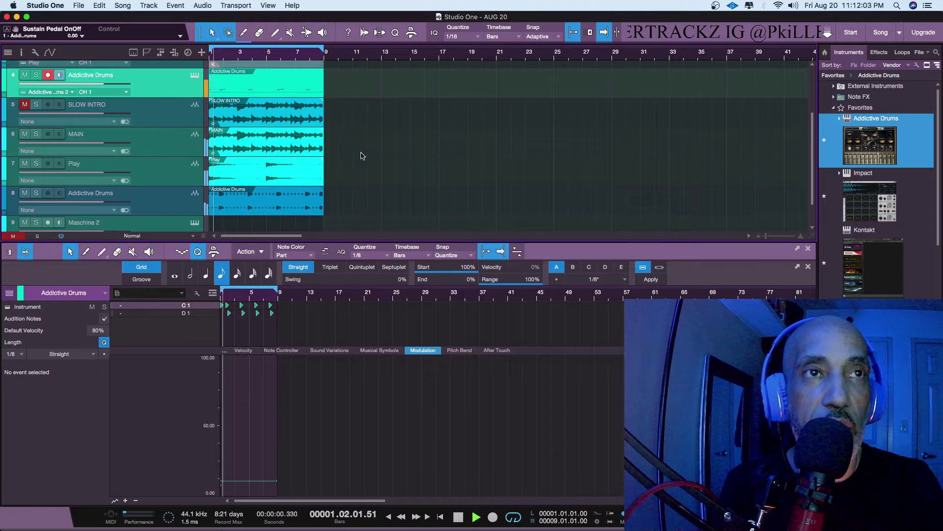
key(space)
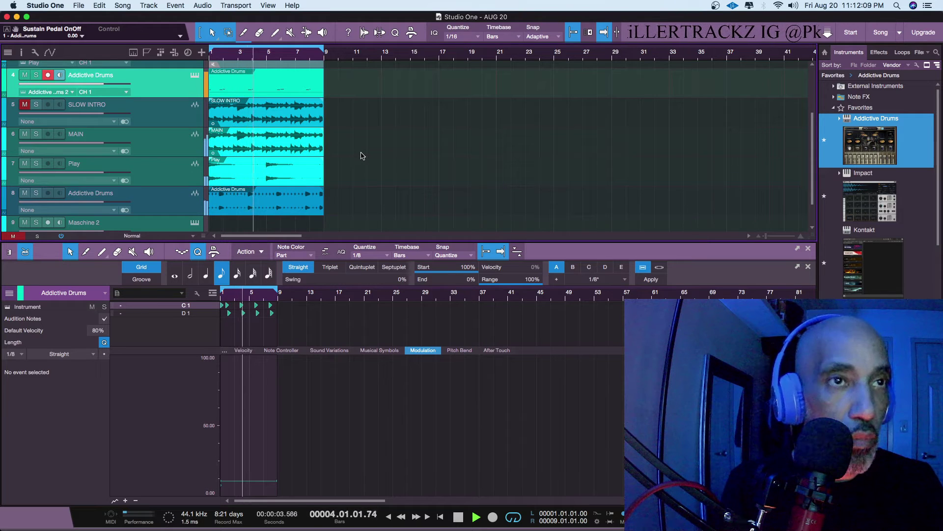
scroll(290, 167, down, 1)
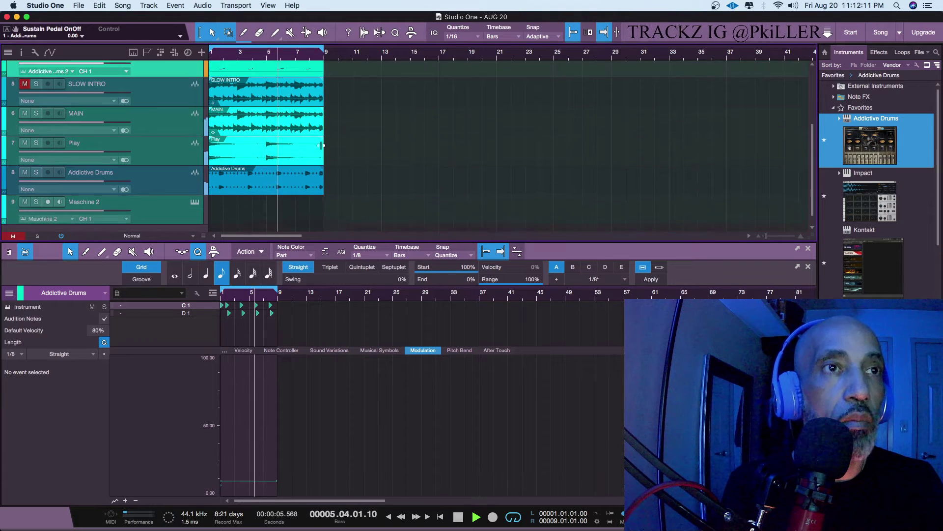
scroll(305, 158, up, 2)
scroll(319, 147, down, 2)
scroll(321, 145, up, 4)
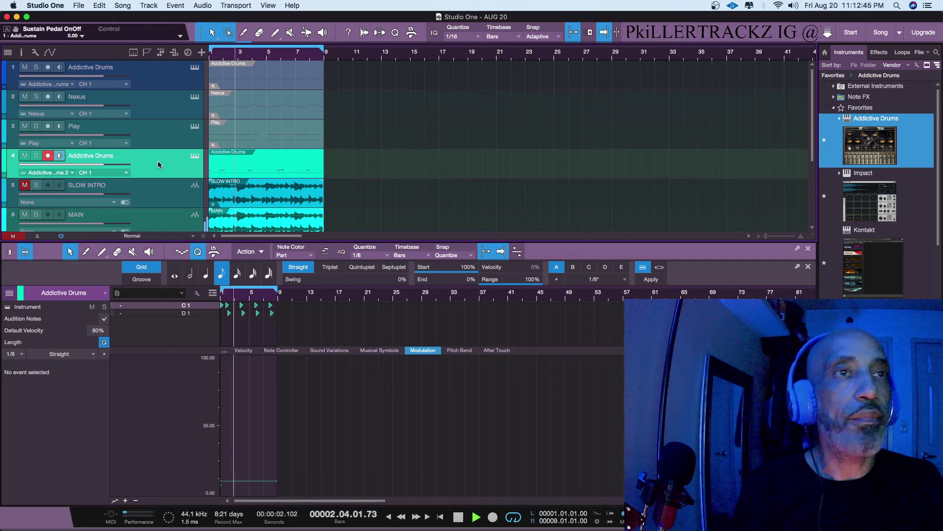
key(space)
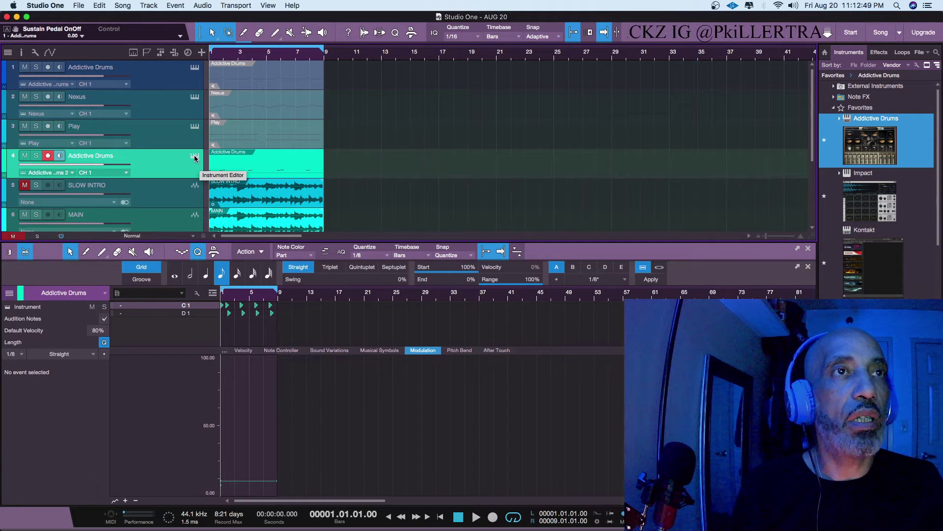
click(242, 170)
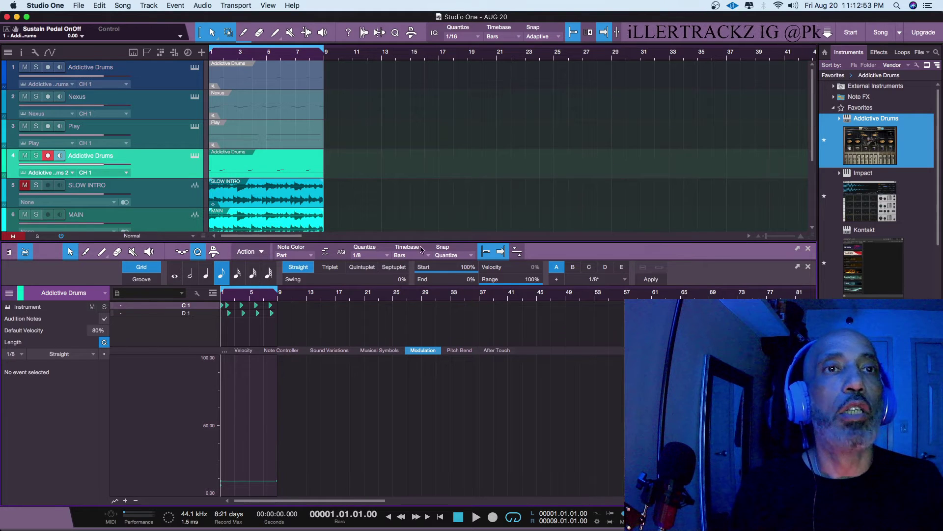
Lower the velocity of all D 1 notes in the second Addictive Drums part to 91% and close the note editor
drag(422, 239, 414, 12)
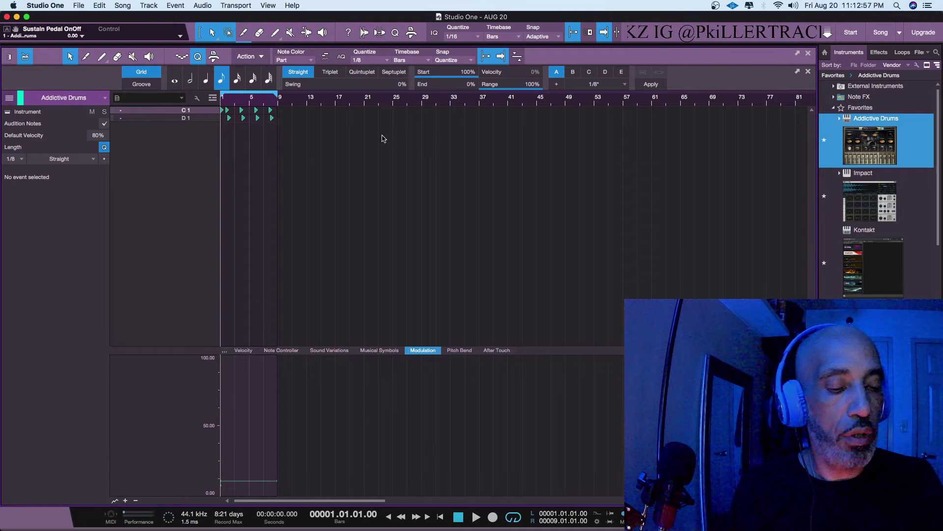
key(e)
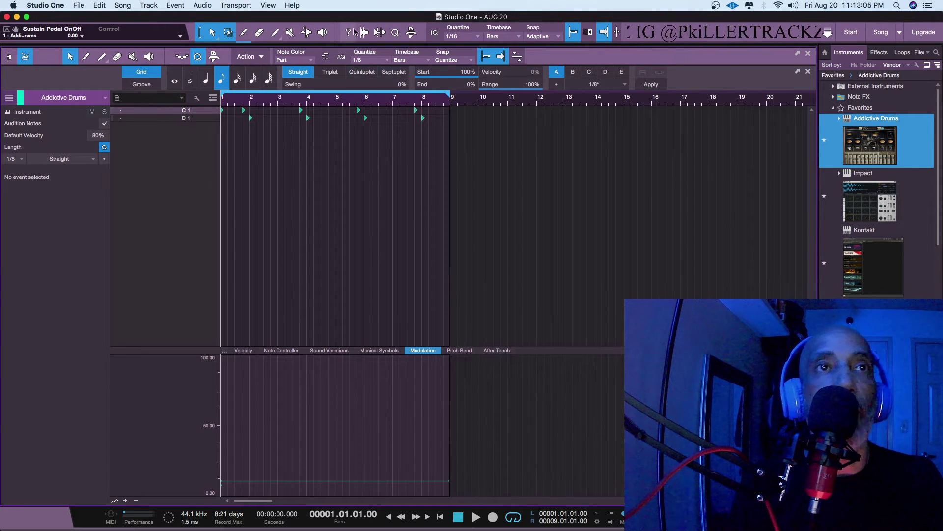
click(291, 32)
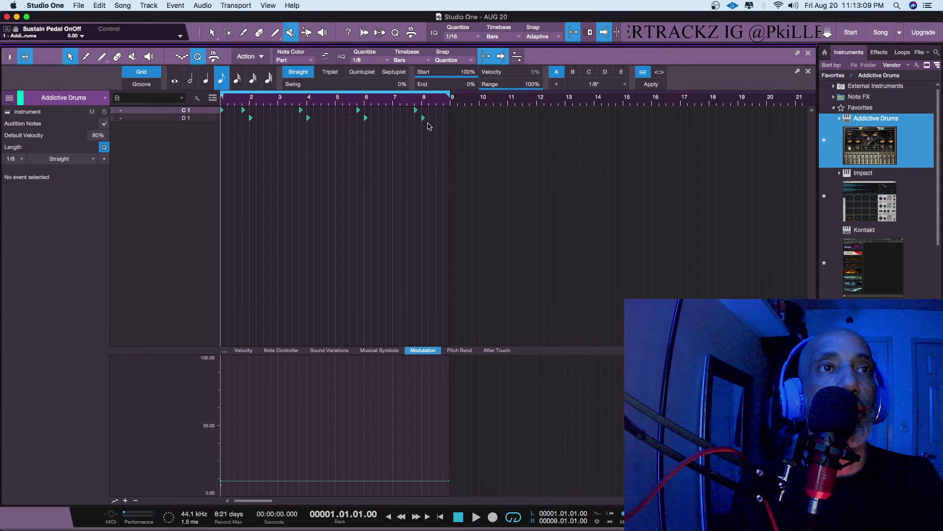
drag(431, 123, 401, 117)
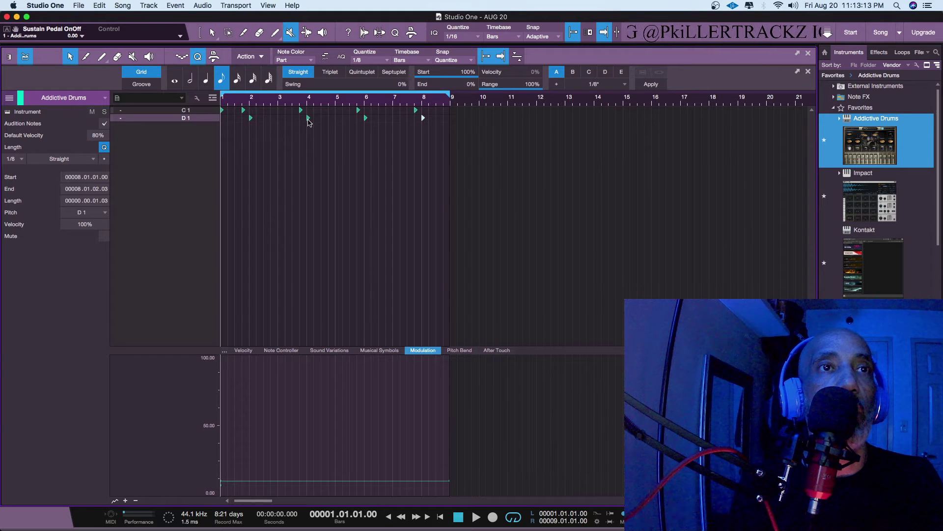
click(308, 119)
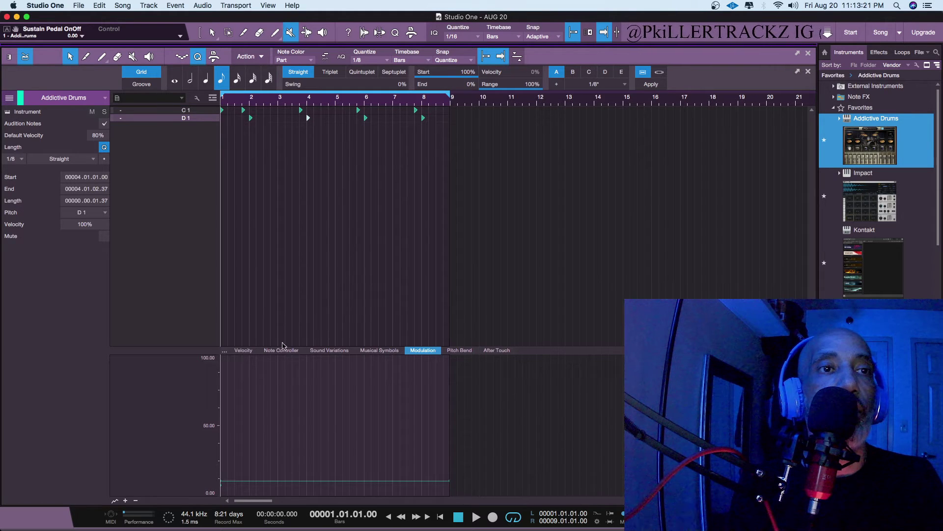
click(245, 351)
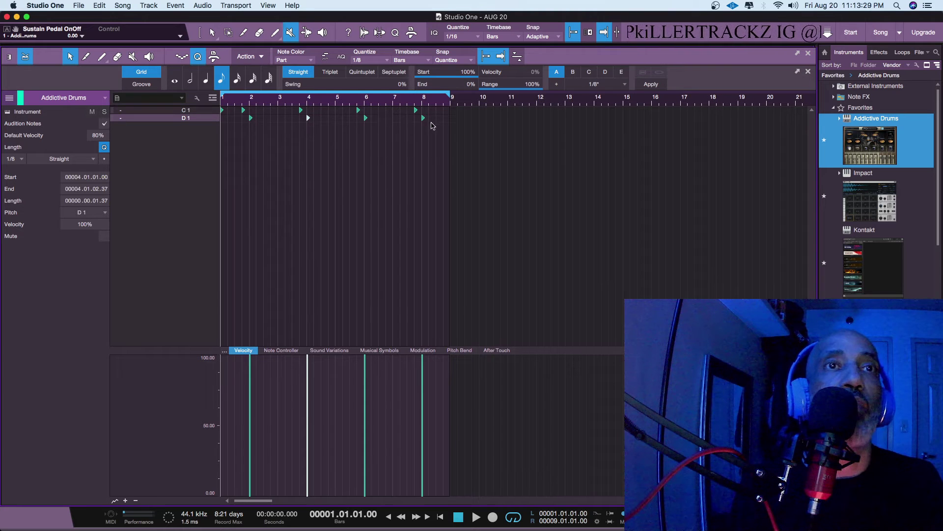
drag(433, 118, 234, 125)
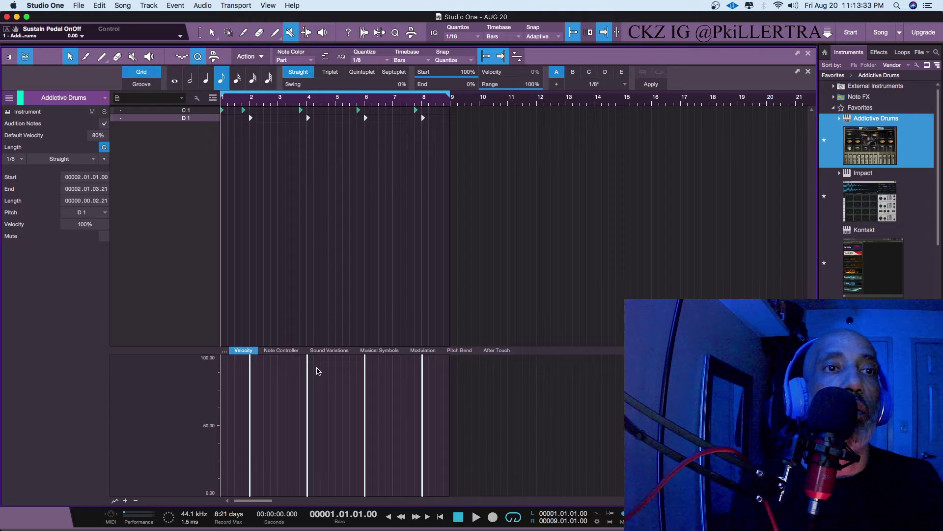
drag(307, 369, 336, 380)
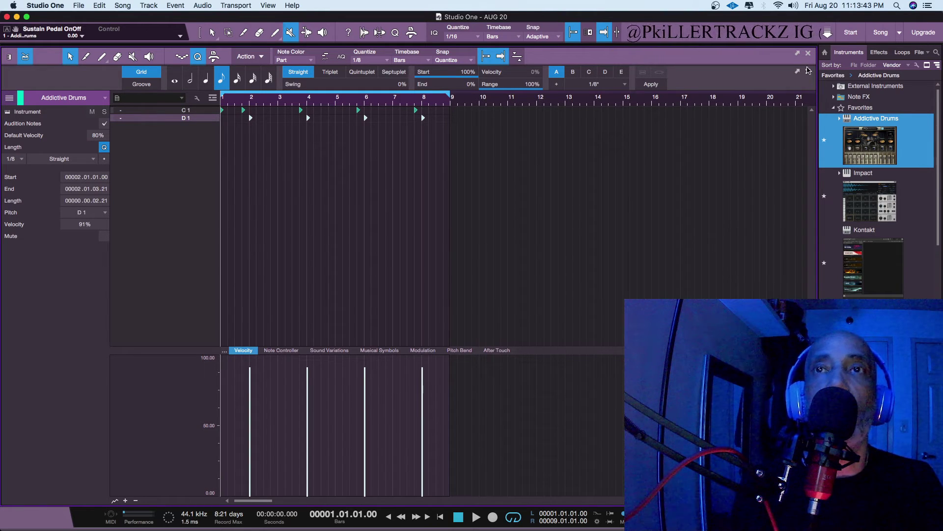
click(809, 53)
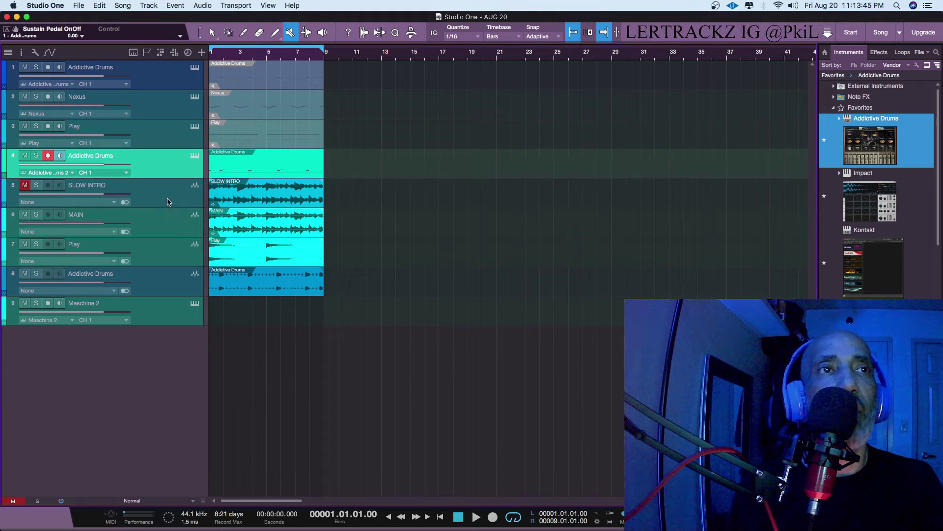
Look at the second Addictive Drums instrument, then reopen its part and show the notes in piano view
click(194, 156)
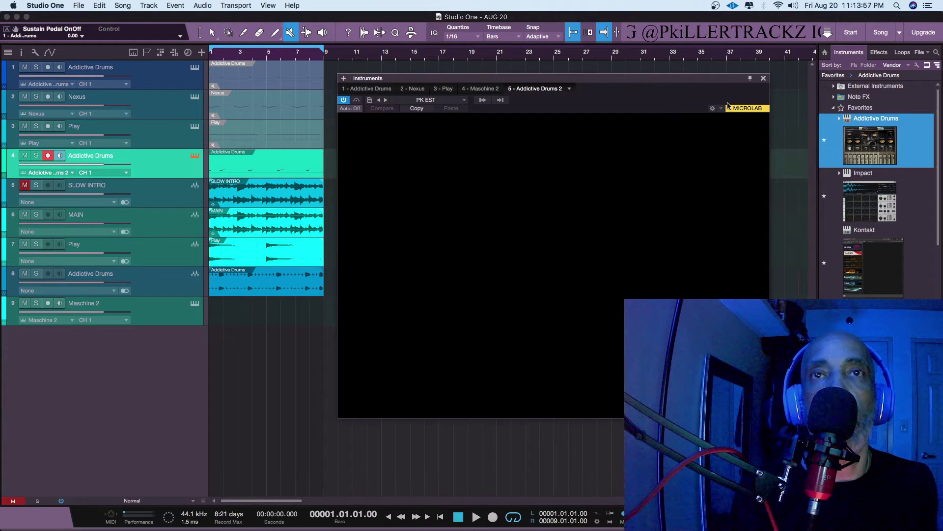
click(764, 79)
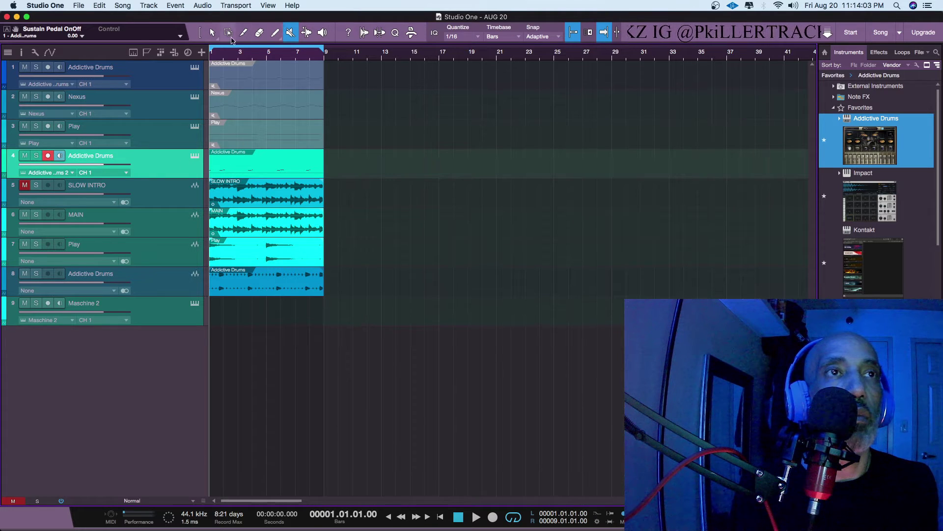
key(1)
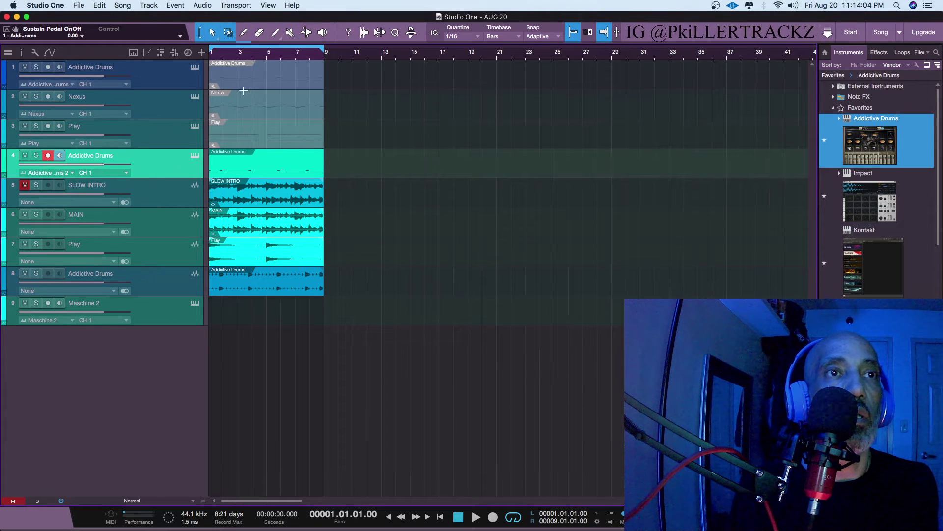
double_click(250, 170)
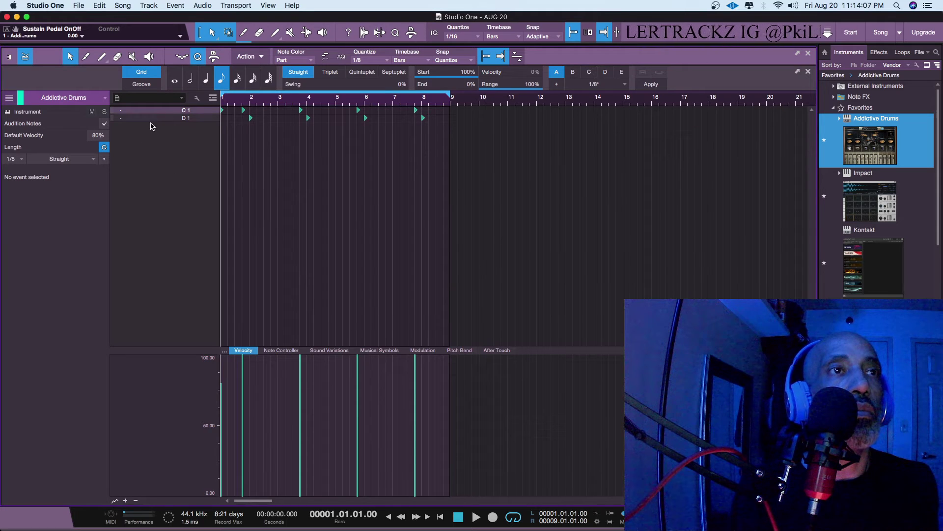
click(13, 58)
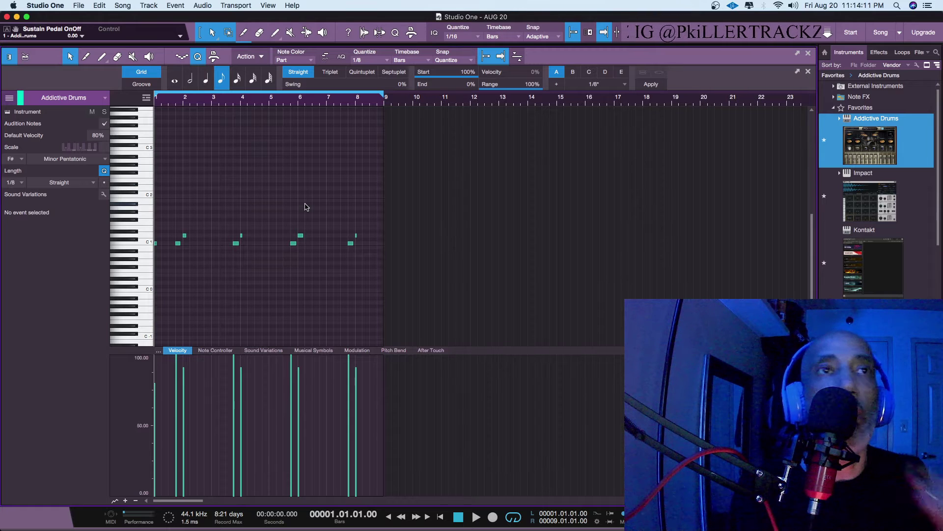
Mute all the C 1 notes in the second Addictive Drums part and return to the full arrangement
click(290, 32)
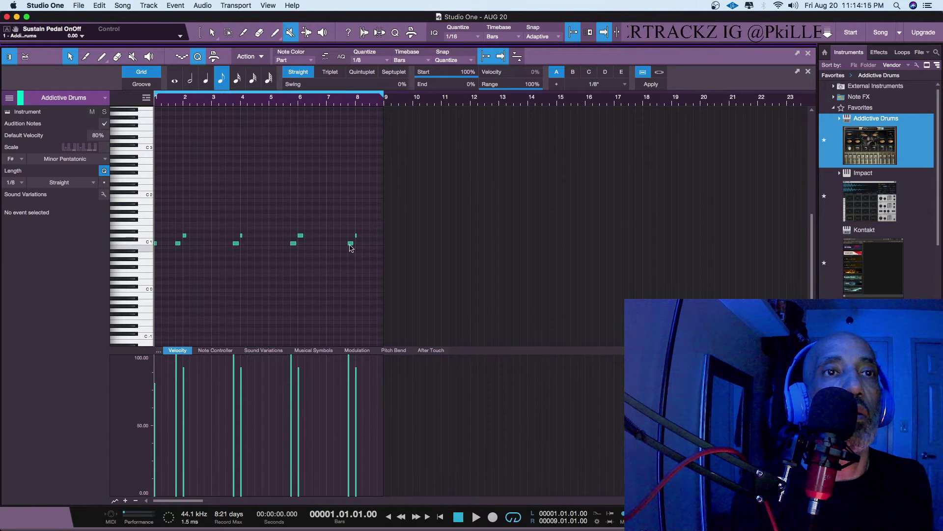
drag(359, 241, 158, 265)
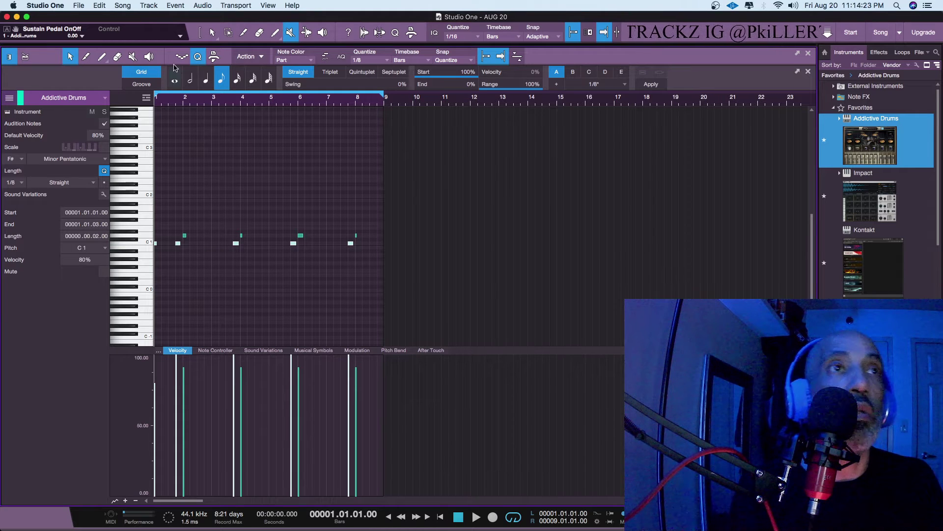
click(149, 5)
mouse_move(170, 4)
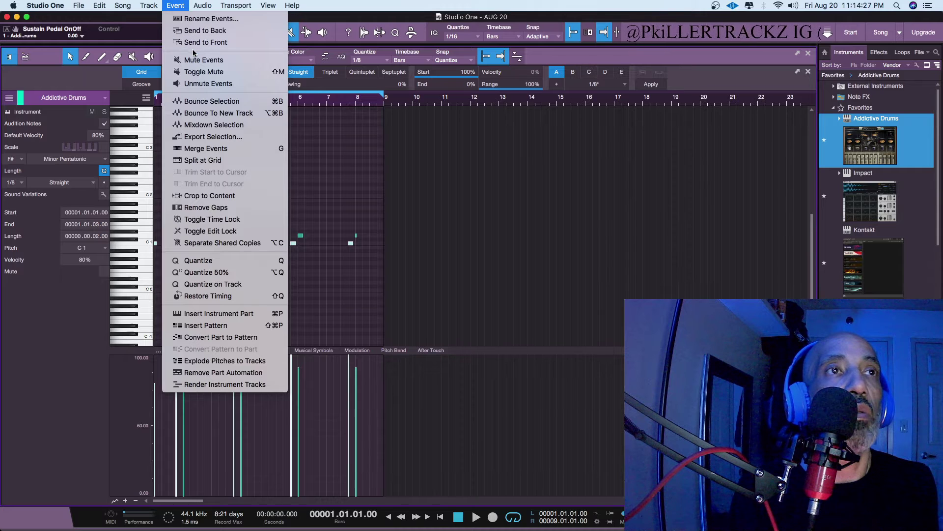
click(221, 60)
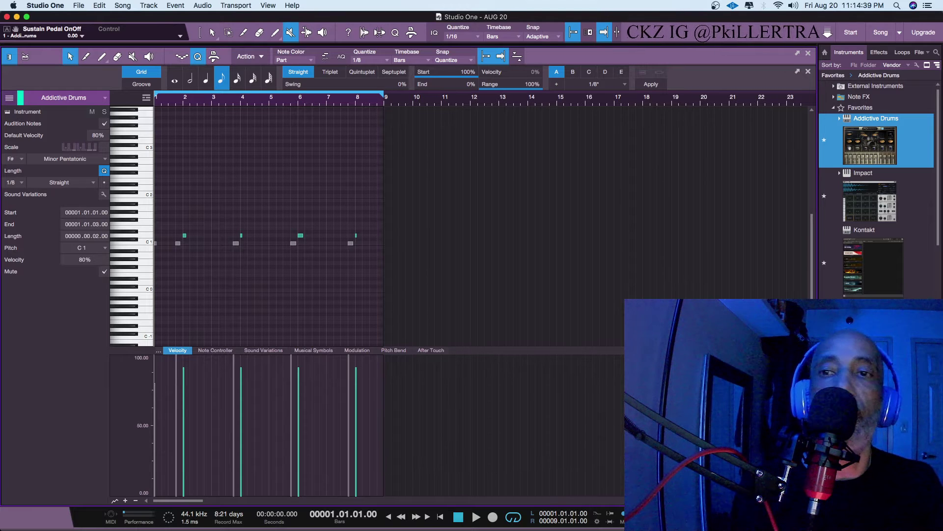
key(F2)
key(F5)
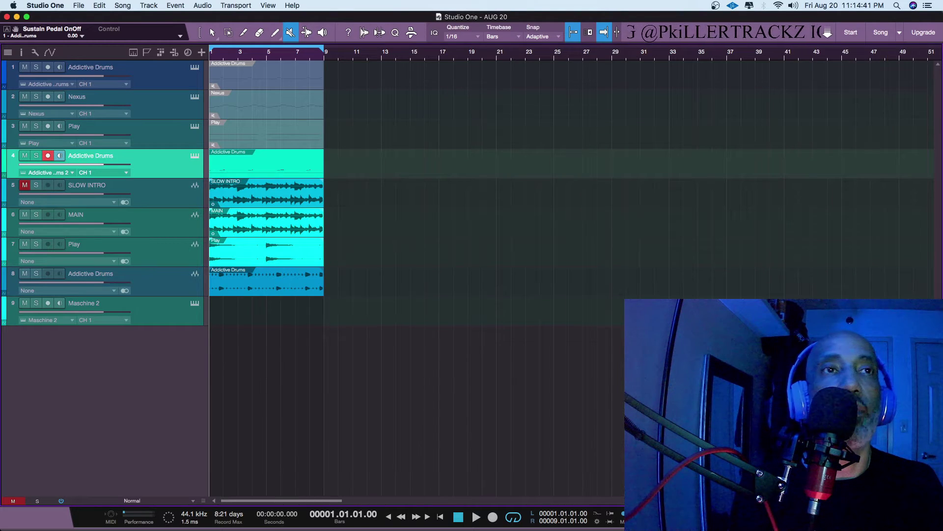
Bounce the second Addictive Drums part with only its D 1 hits to a new audio track and audition it briefly in solo
click(264, 169)
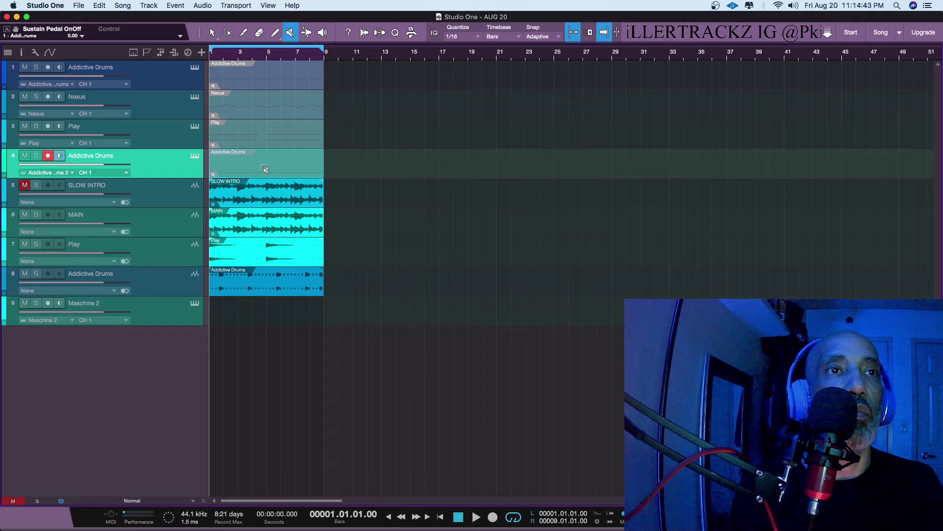
click(265, 168)
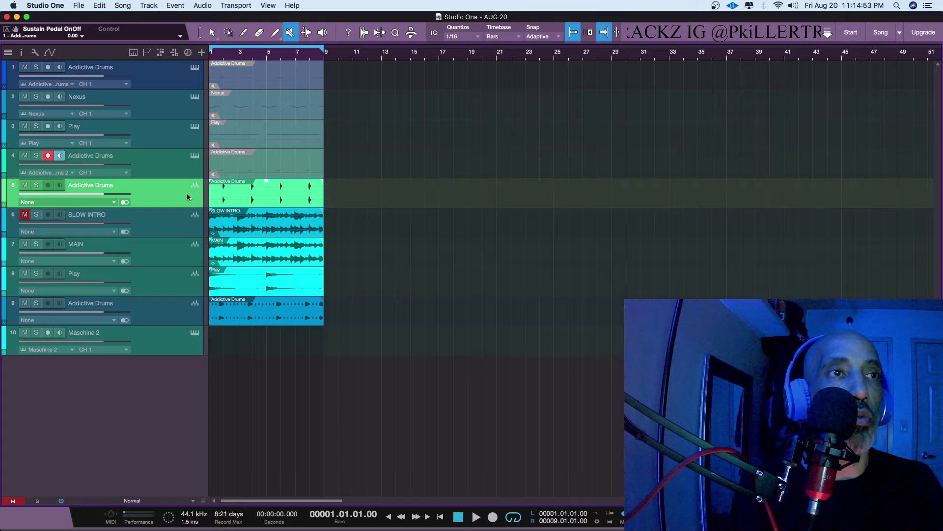
click(37, 185)
key(space)
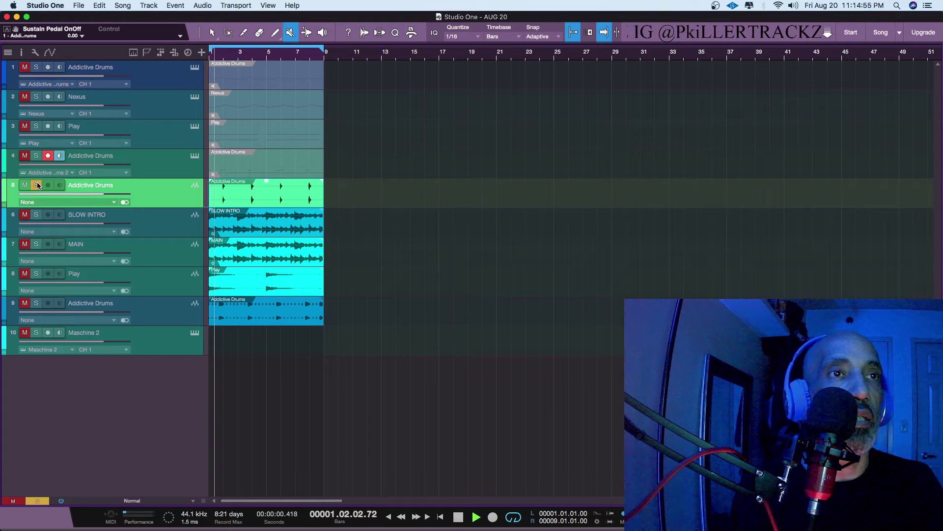
key(space)
click(37, 184)
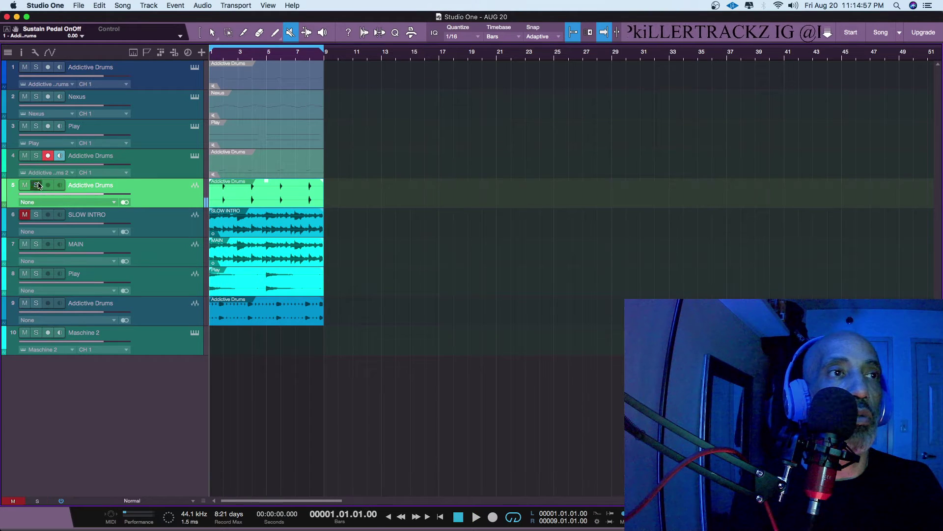
Unmute the second Addictive Drums instrument part and unmute all the C 1 notes inside it
click(234, 172)
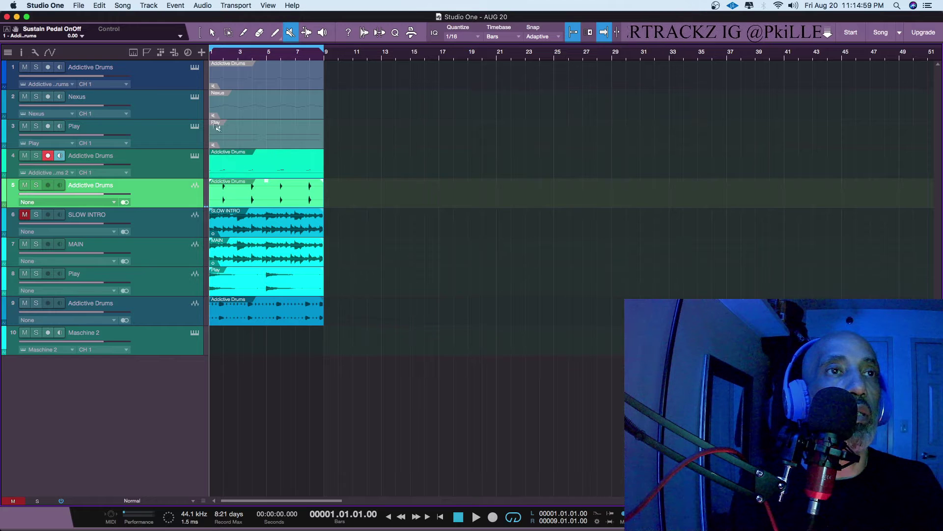
click(213, 33)
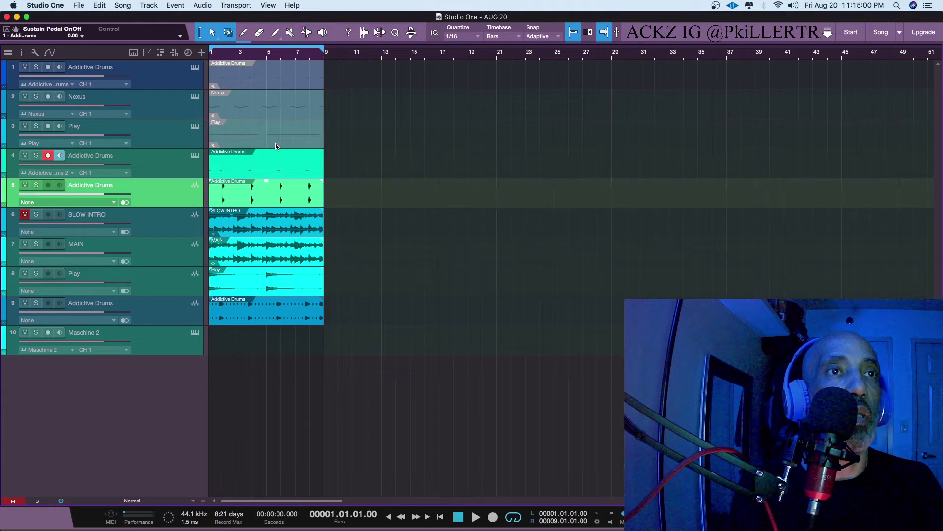
double_click(282, 170)
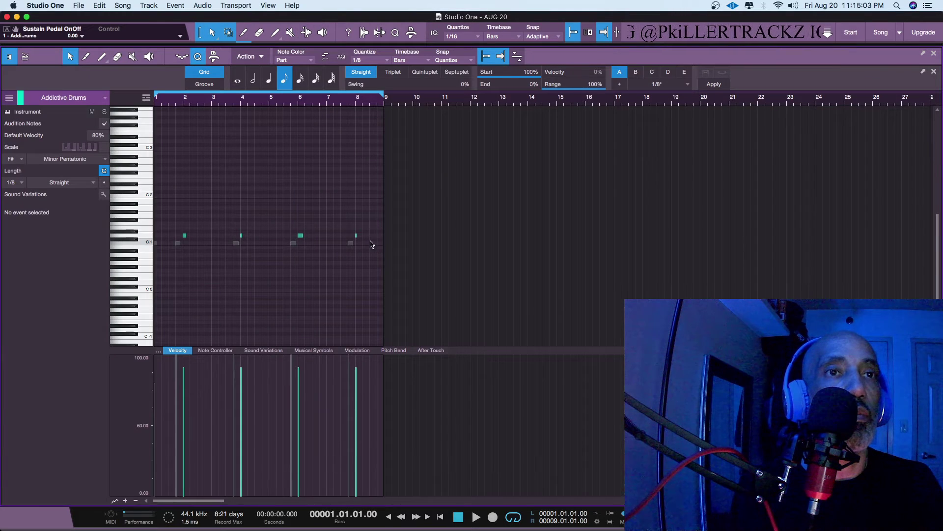
drag(372, 242, 143, 249)
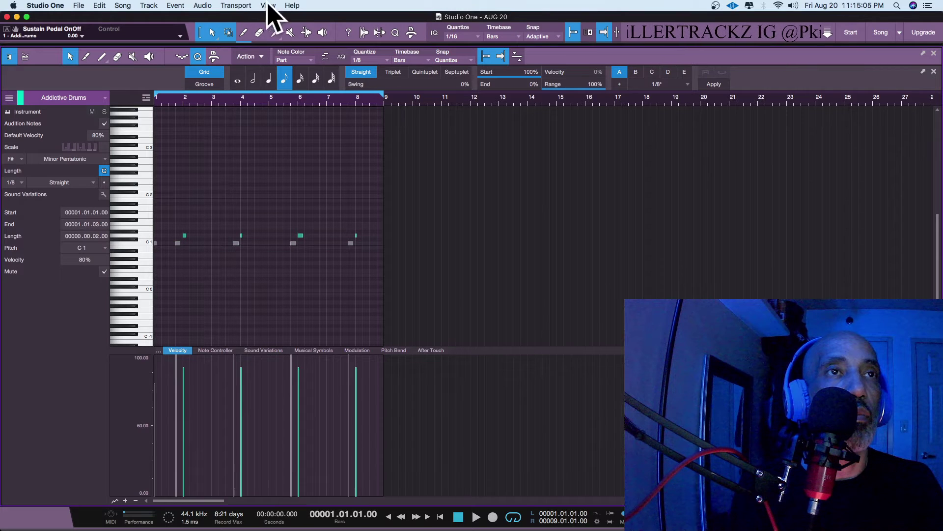
click(183, 5)
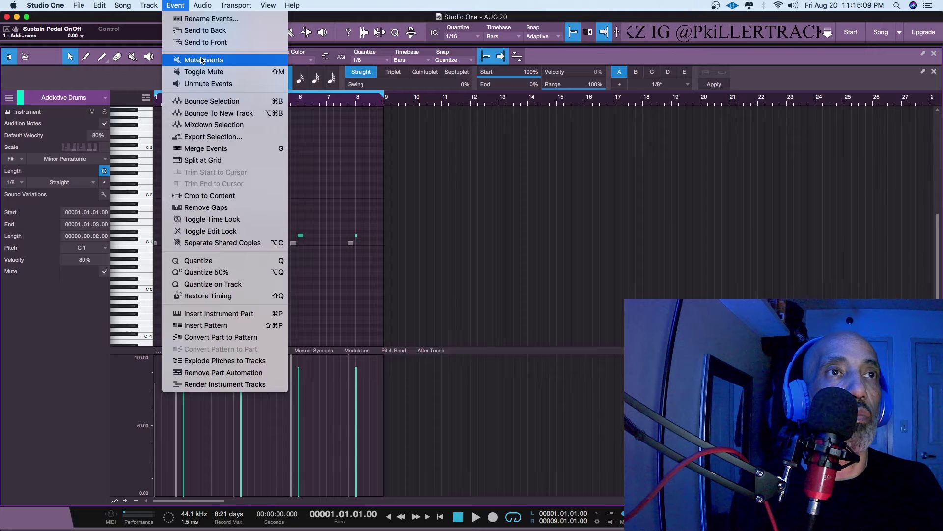
click(212, 84)
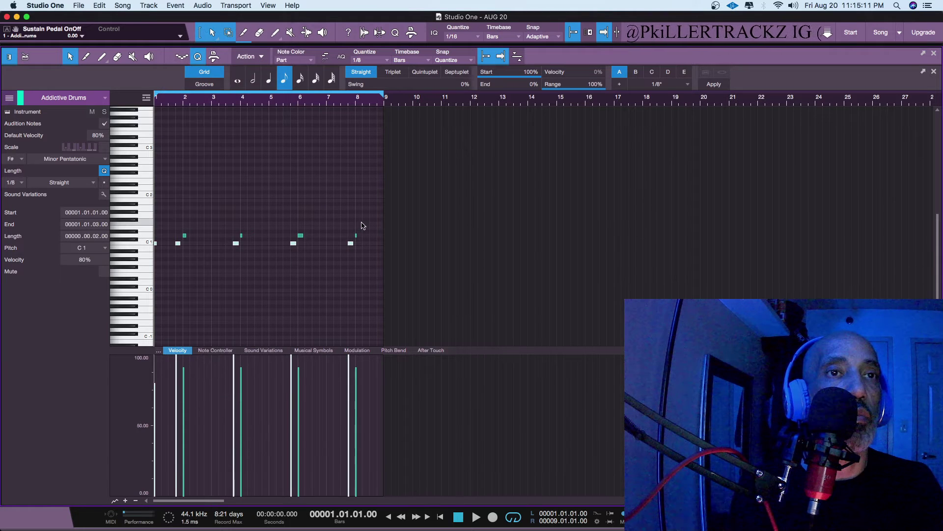
Mute all the D 1 notes in the second Addictive Drums part and close the note editor
drag(362, 222, 163, 236)
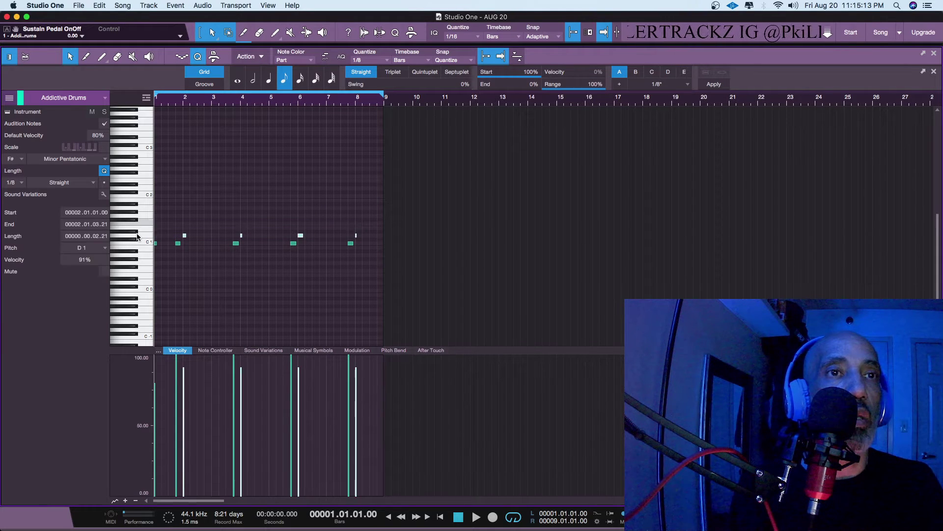
click(168, 4)
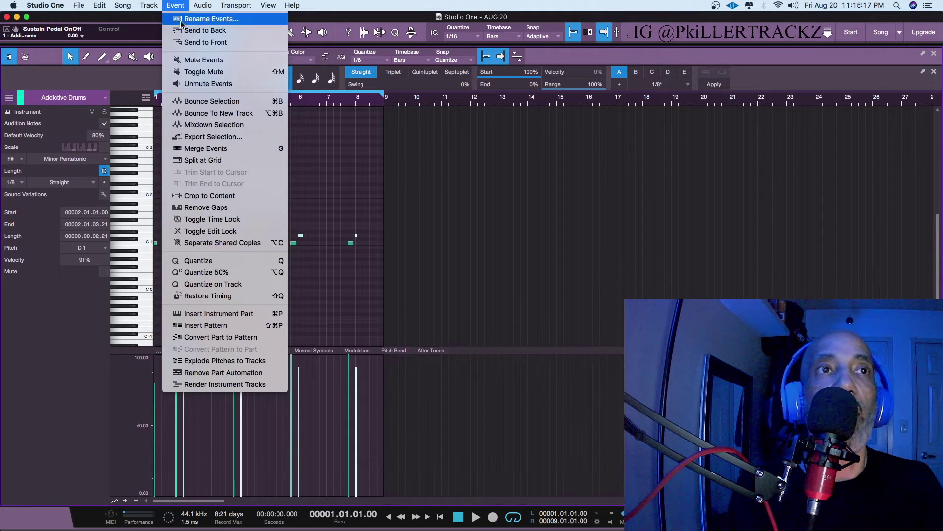
click(197, 59)
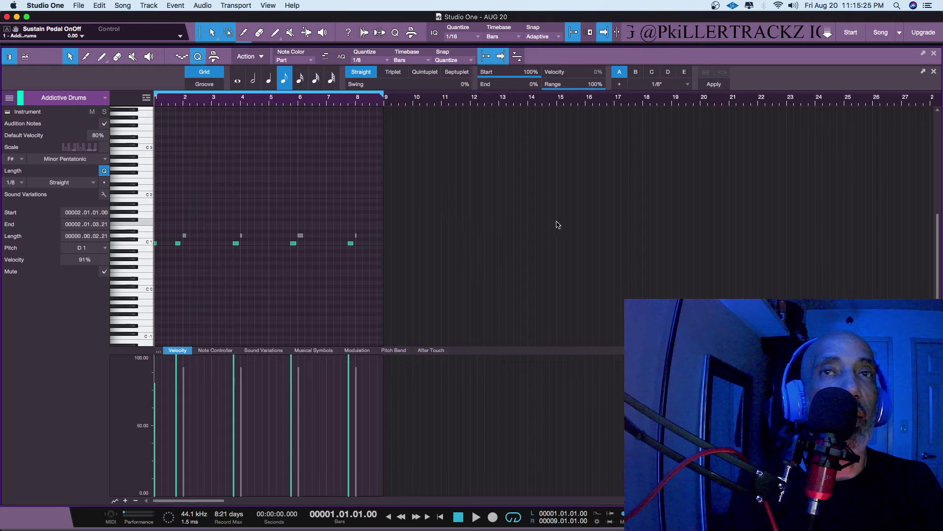
click(933, 53)
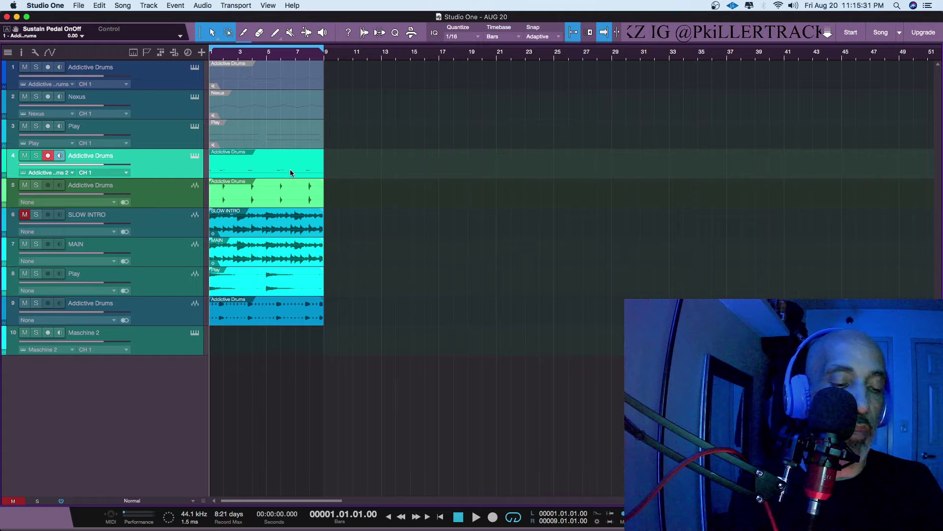
Bounce the second Addictive Drums part with only its C 1 hits to a new audio track and rename that track LIVE KIK
key(2)
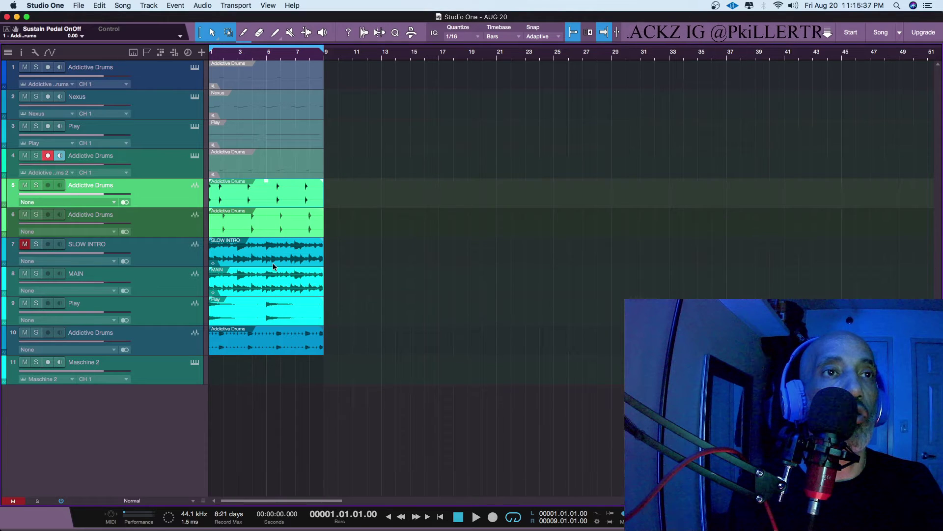
double_click(110, 187)
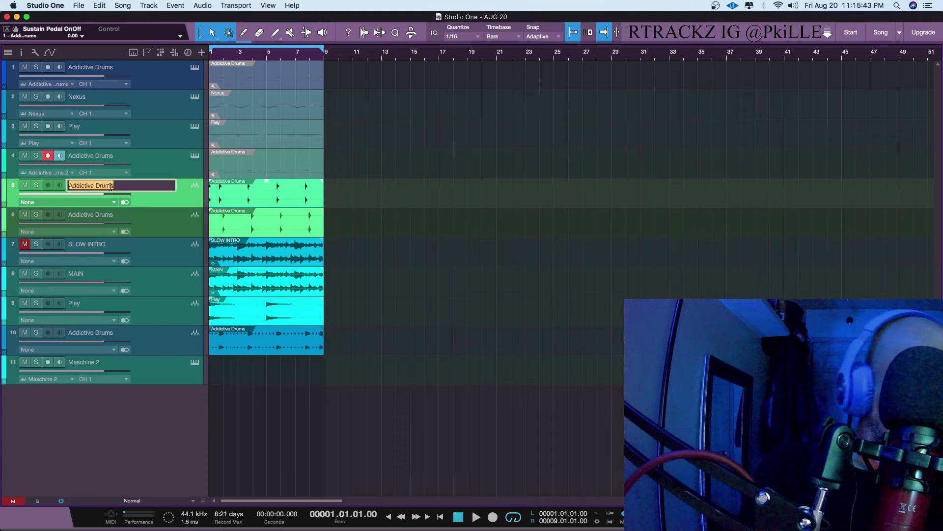
text(LIVE )
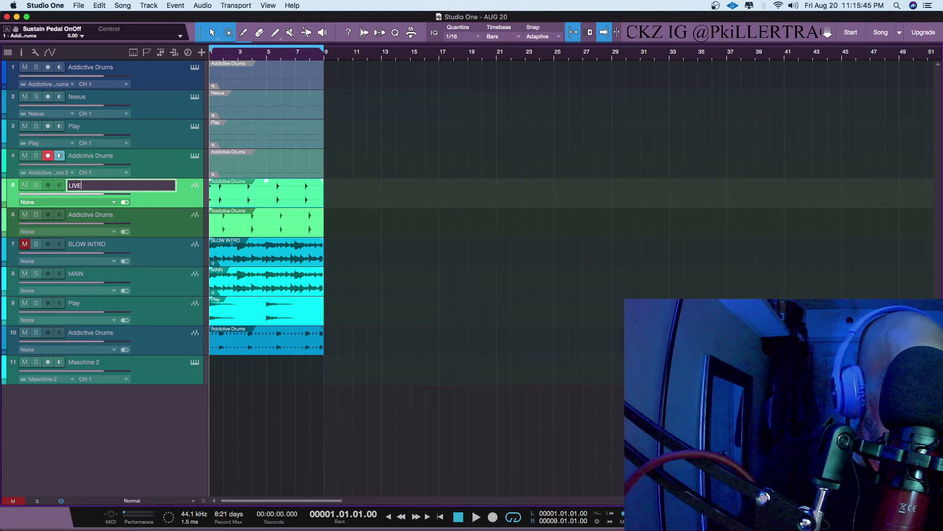
text(KIK)
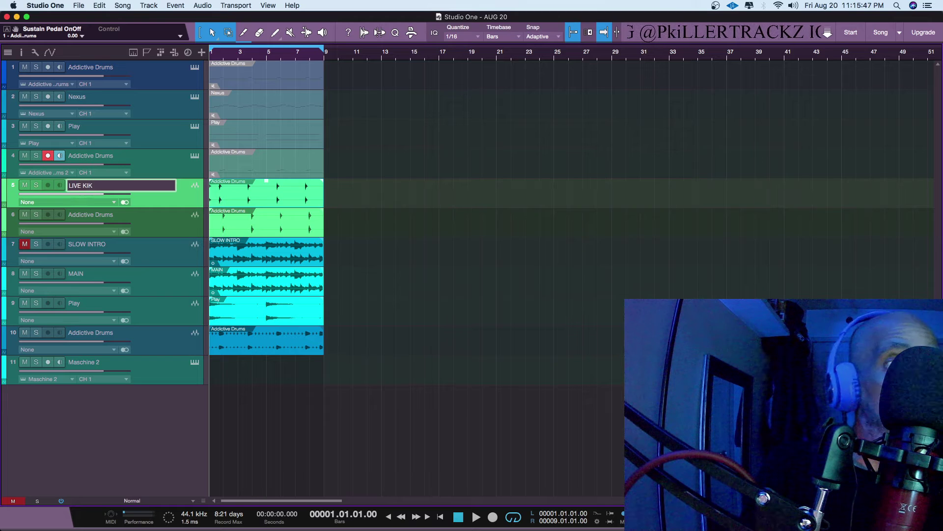
key(Return)
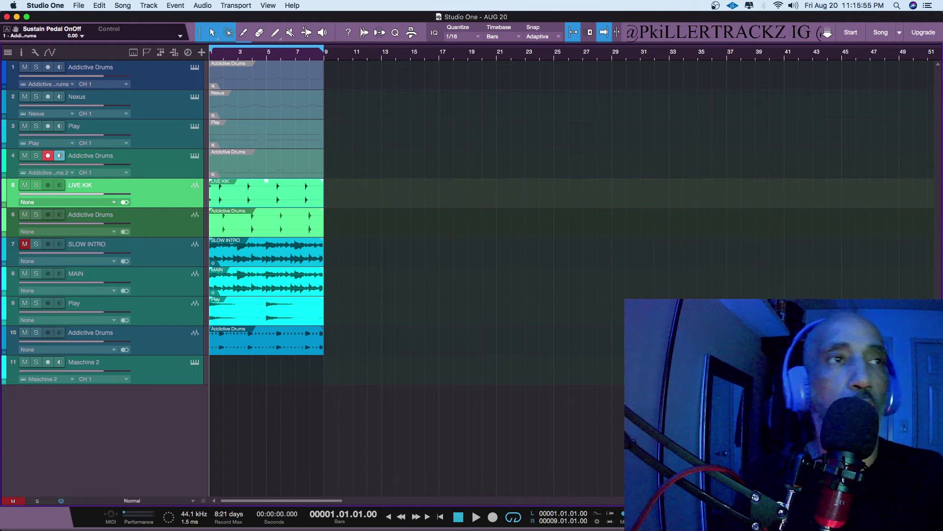
Rename the bounced Addictive Drums audio track directly below LIVE KIK as LIVE SNR
click(101, 214)
double_click(102, 214)
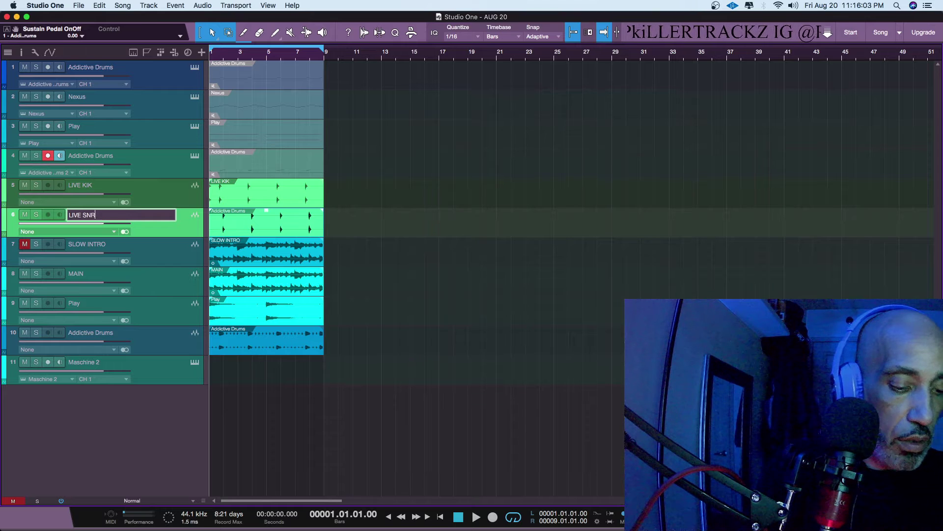
key(Return)
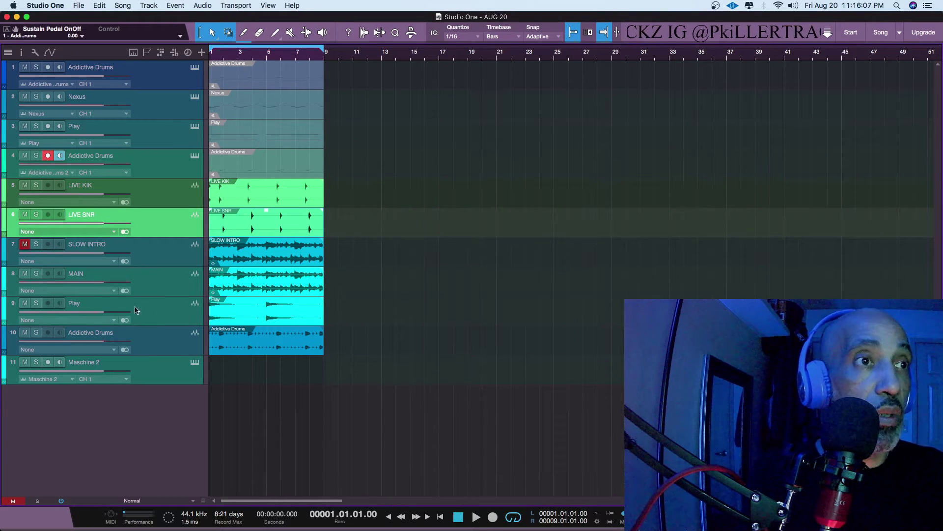
Rename the bounced Play audio track as GRT and the bounced Addictive Drums audio track below it as HAT
double_click(75, 303)
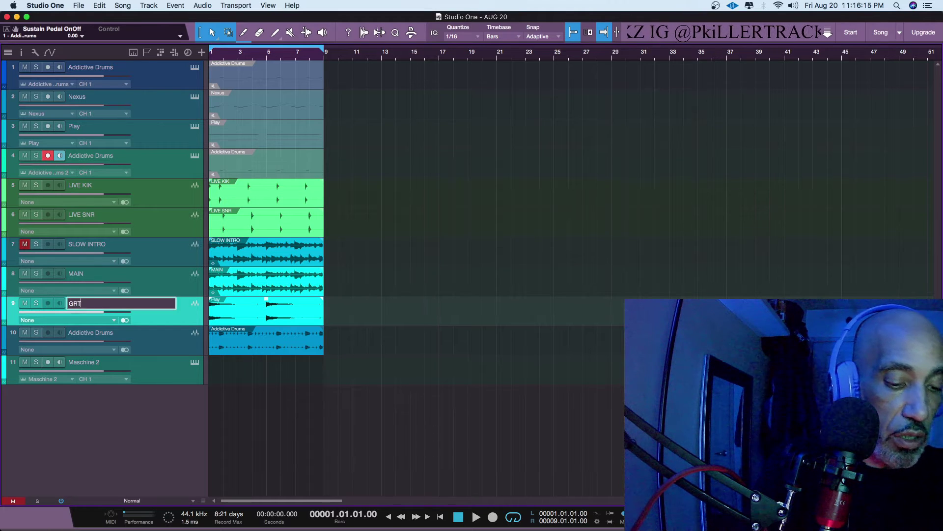
key(Return)
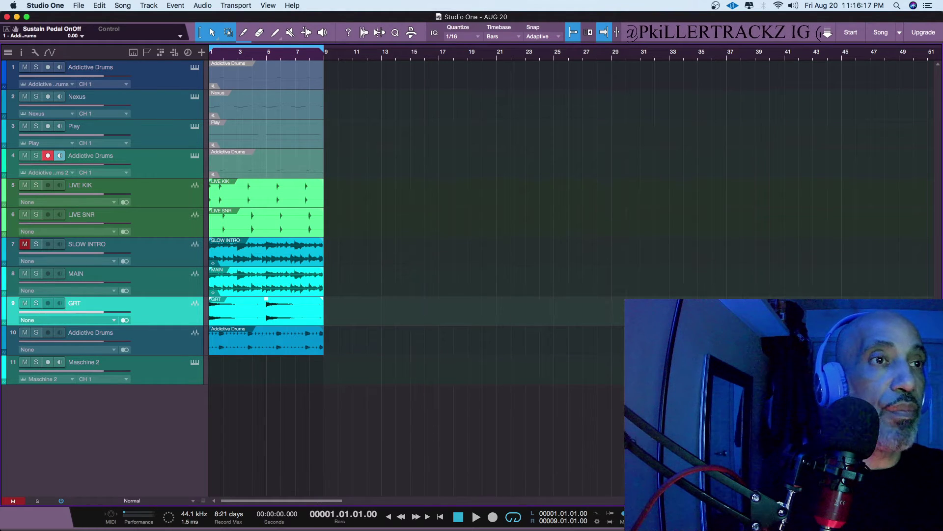
double_click(86, 333)
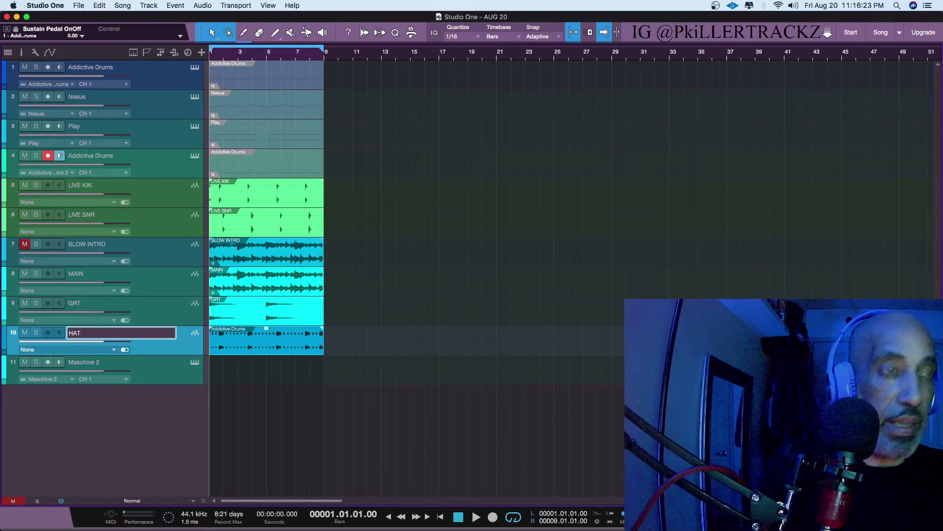
key(Return)
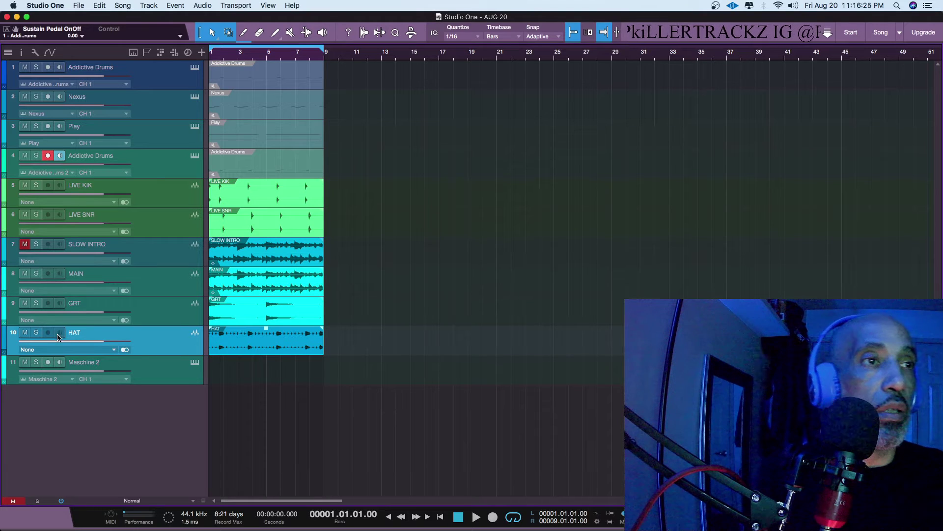
Solo the HAT track briefly, move it directly below LIVE SNR, and turn its solo off
click(36, 332)
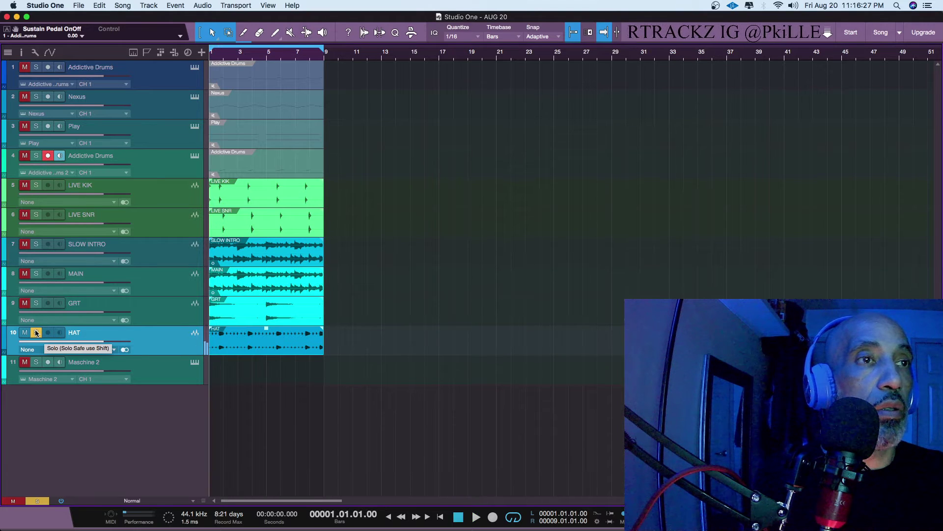
drag(122, 337, 118, 243)
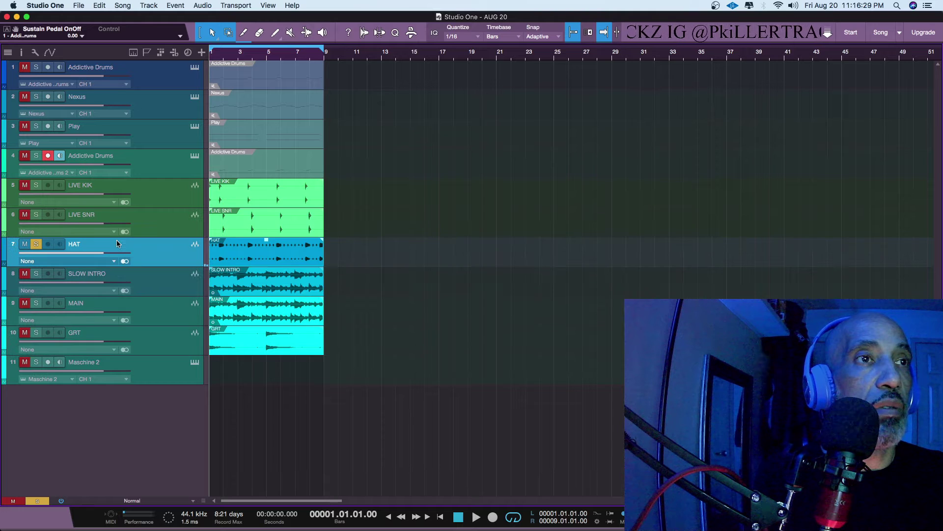
key(s)
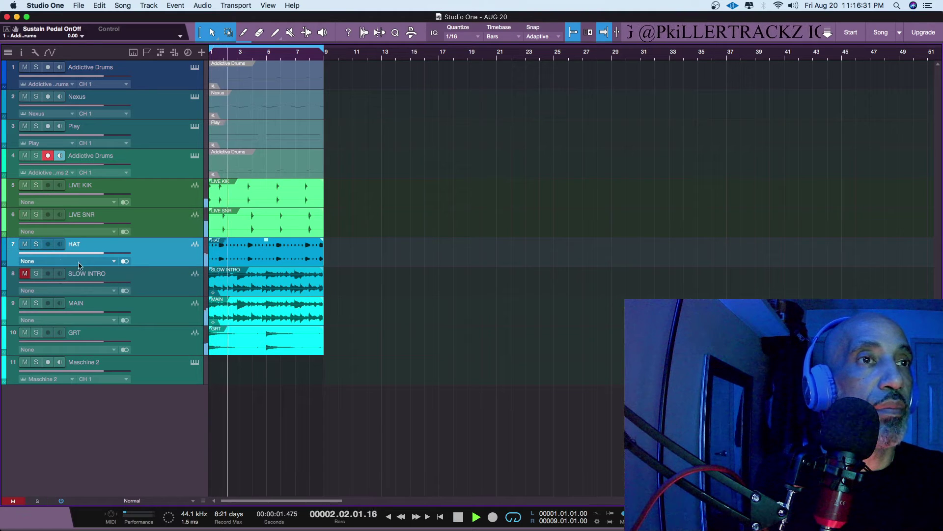
Play the arrangement several times from the start to hear the bounced tracks together
key(space)
key(space)
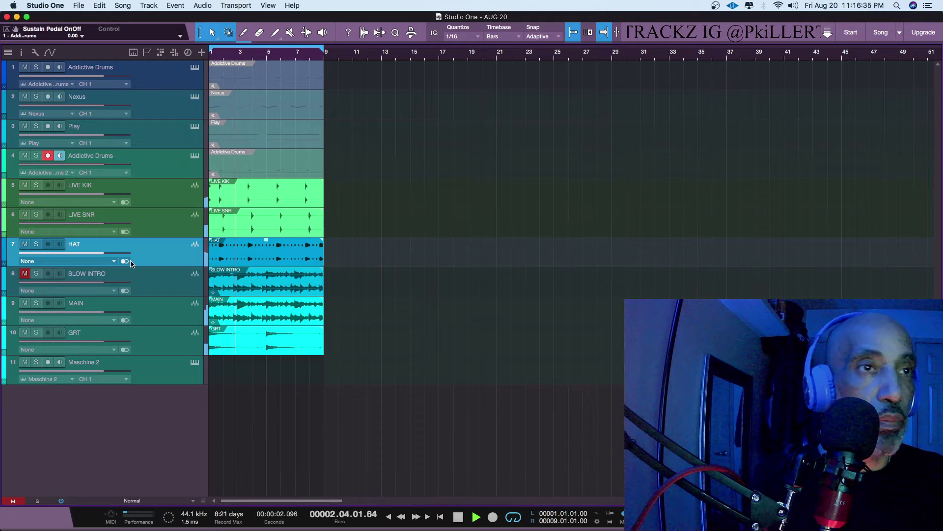
key(space)
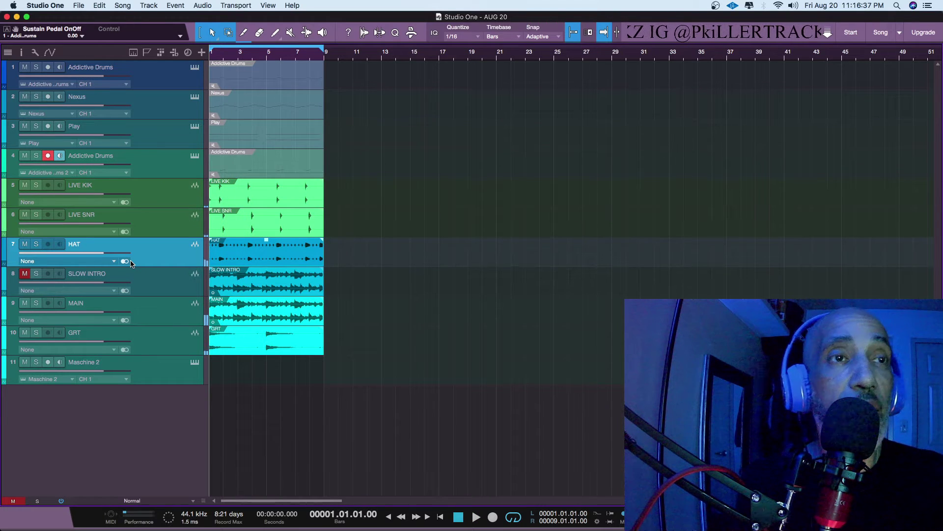
key(space)
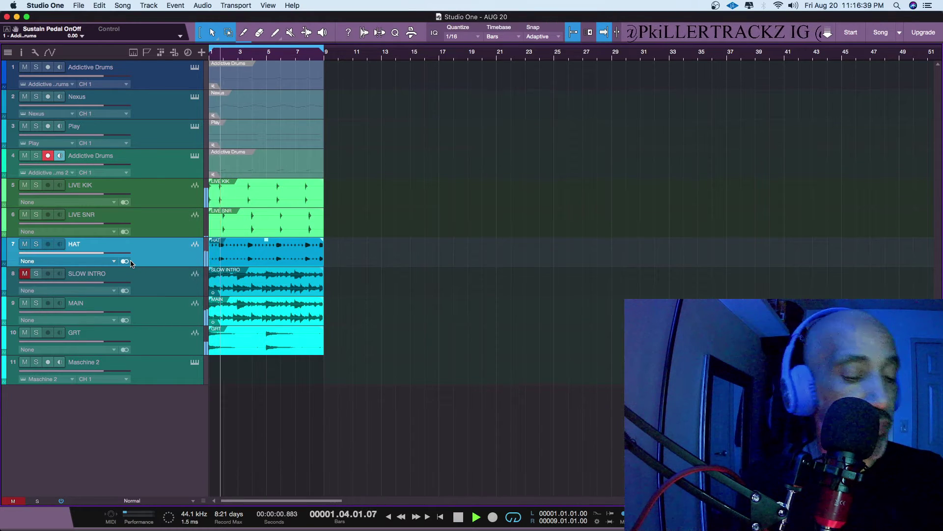
key(space)
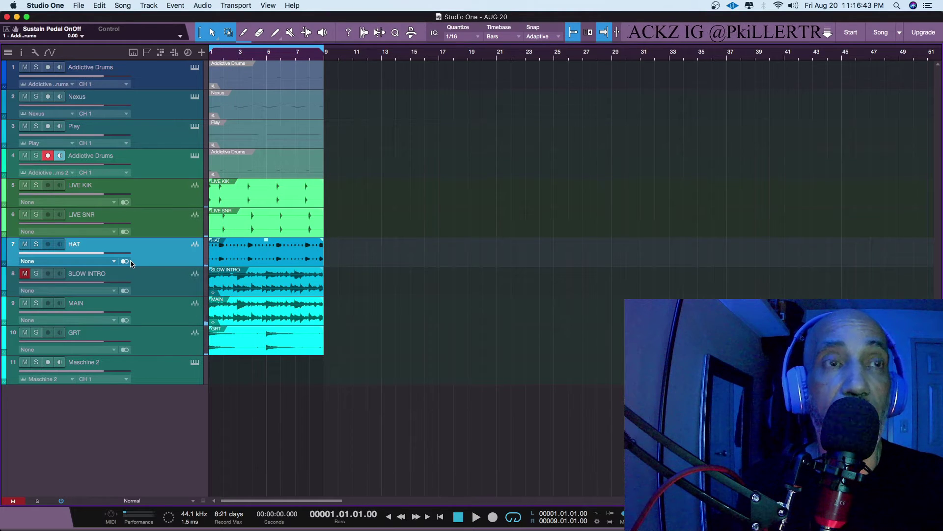
key(space)
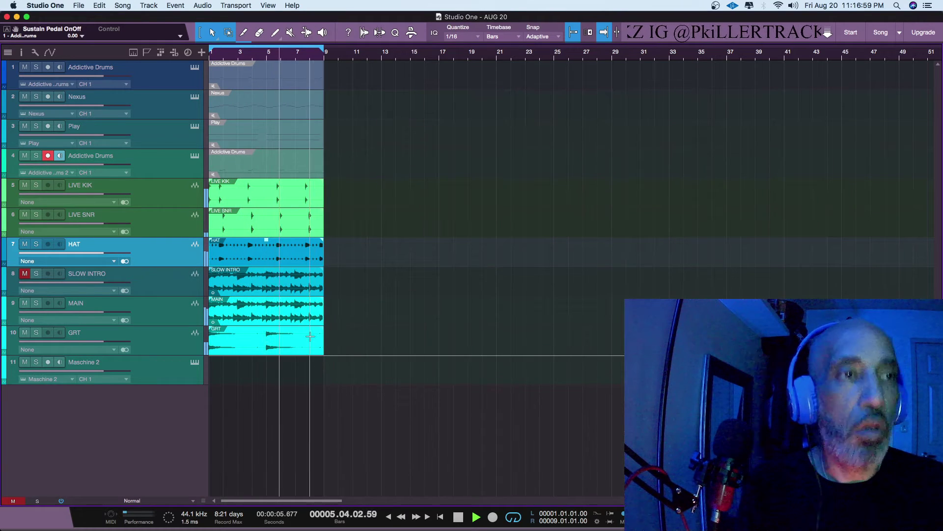
Open the Maschine 2 instrument and reset its unused sounds from PK SNARE through PK TAM
click(195, 362)
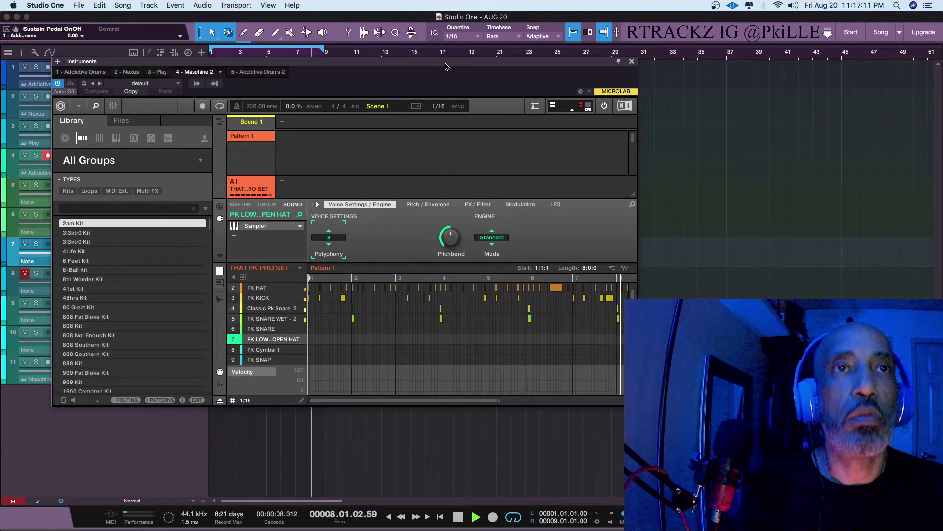
drag(449, 62, 614, 4)
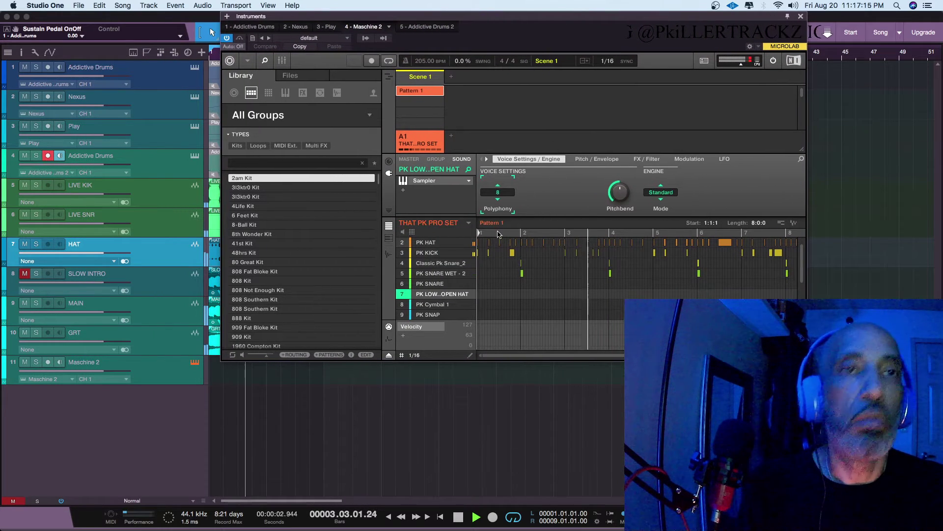
scroll(432, 294, up, 1)
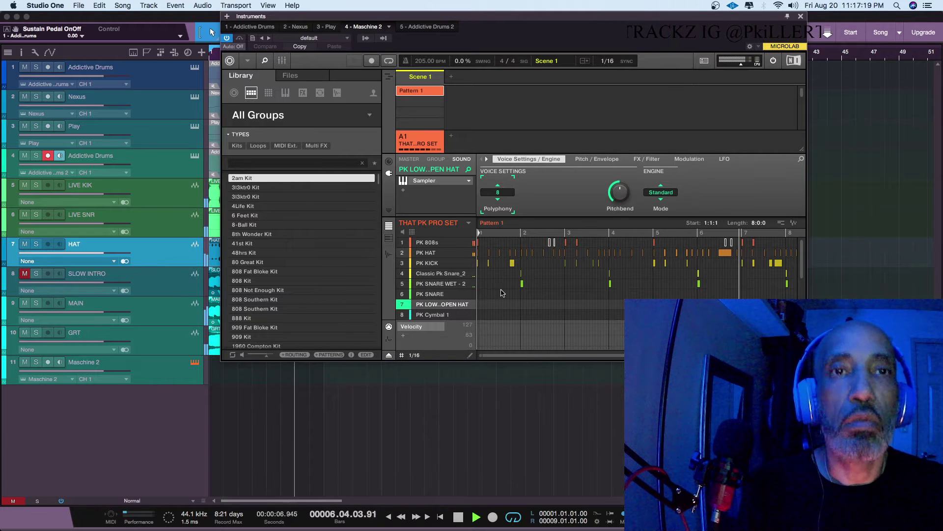
click(432, 293)
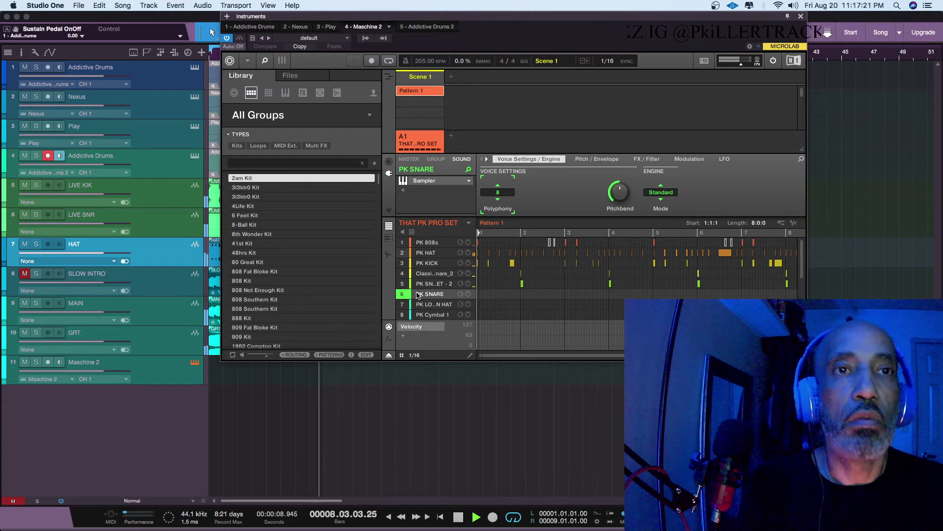
scroll(420, 299, down, 8)
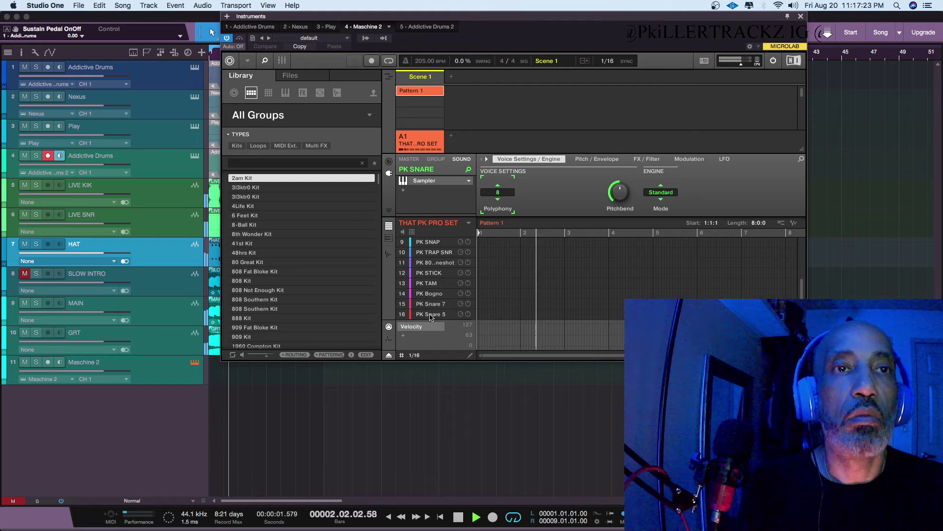
click(426, 283)
right_click(427, 283)
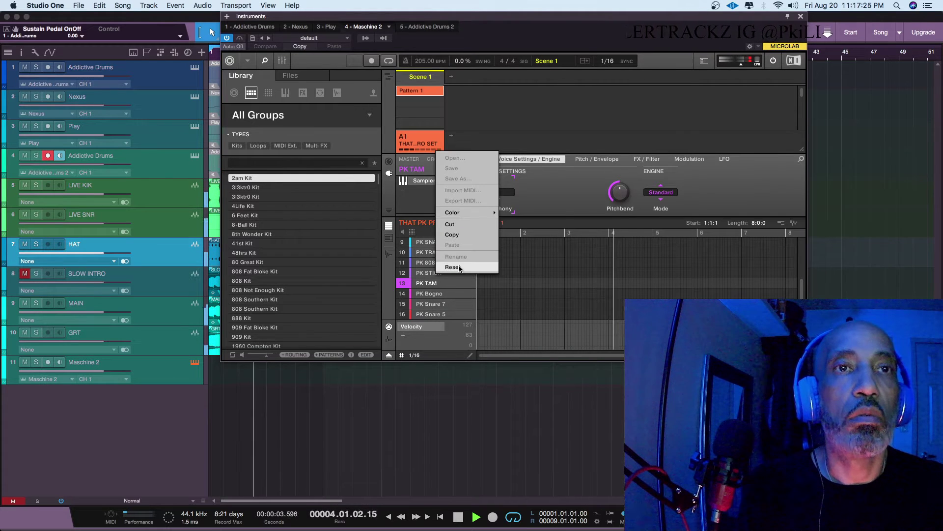
click(453, 267)
Mute the hat, kick and both remaining snare sounds in Maschine, stop playback, and export PK 808s alone as audio to a new track
scroll(434, 294, up, 8)
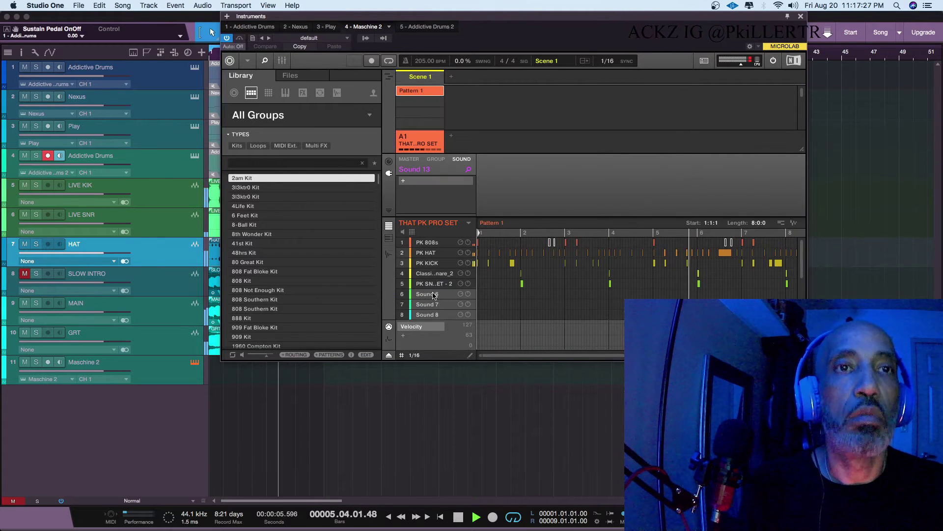
click(402, 284)
click(401, 262)
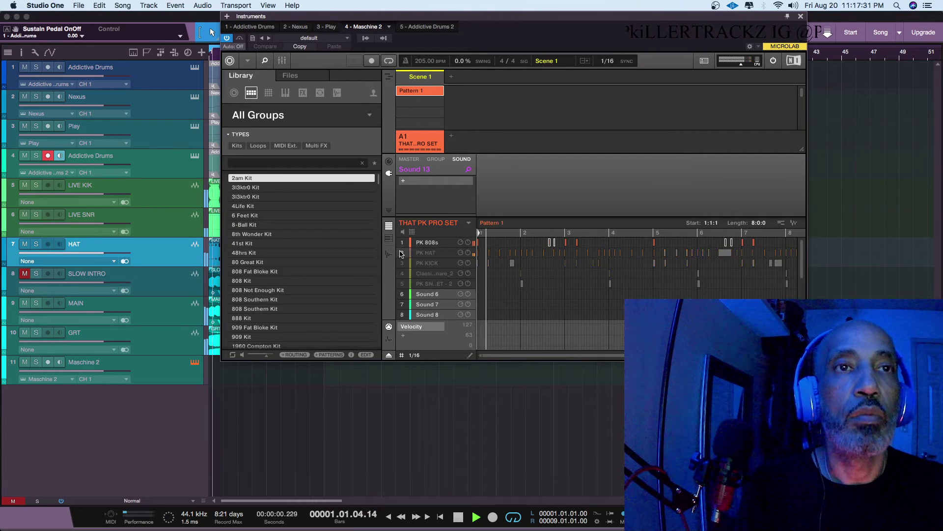
click(402, 253)
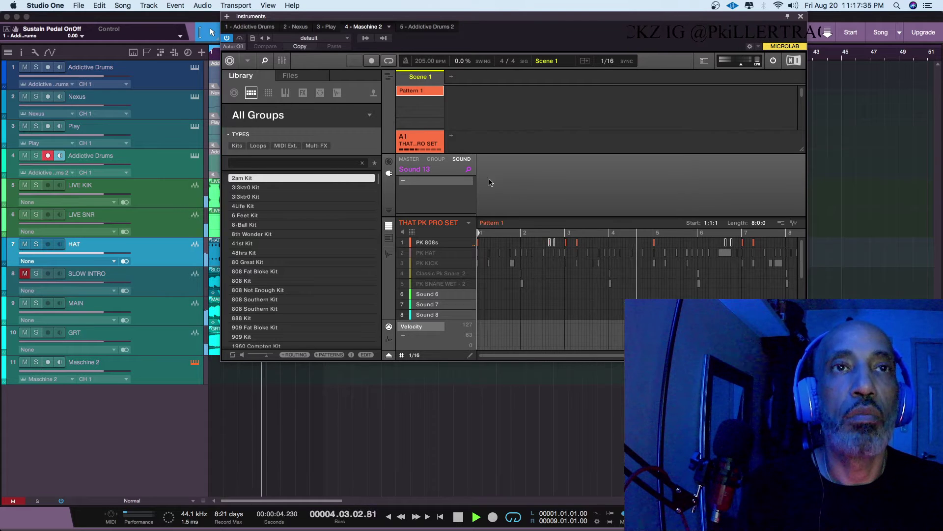
key(space)
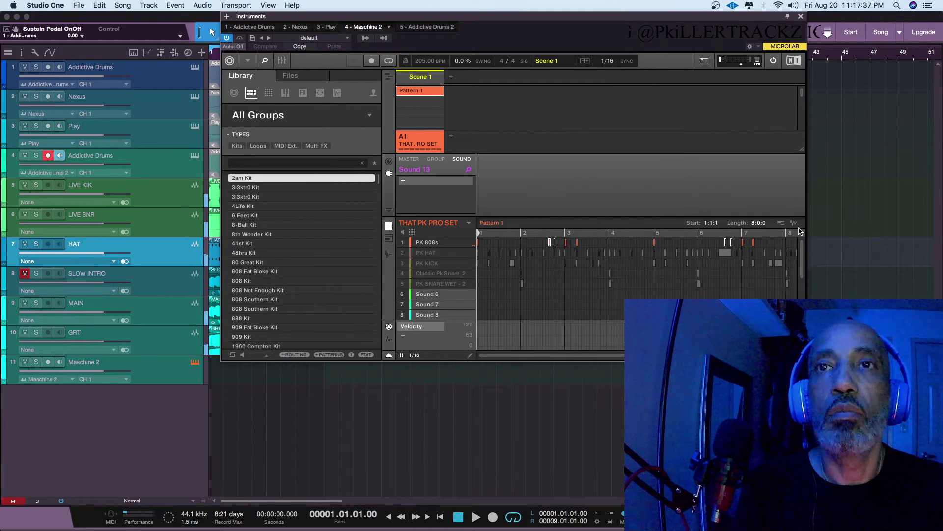
drag(796, 225, 285, 455)
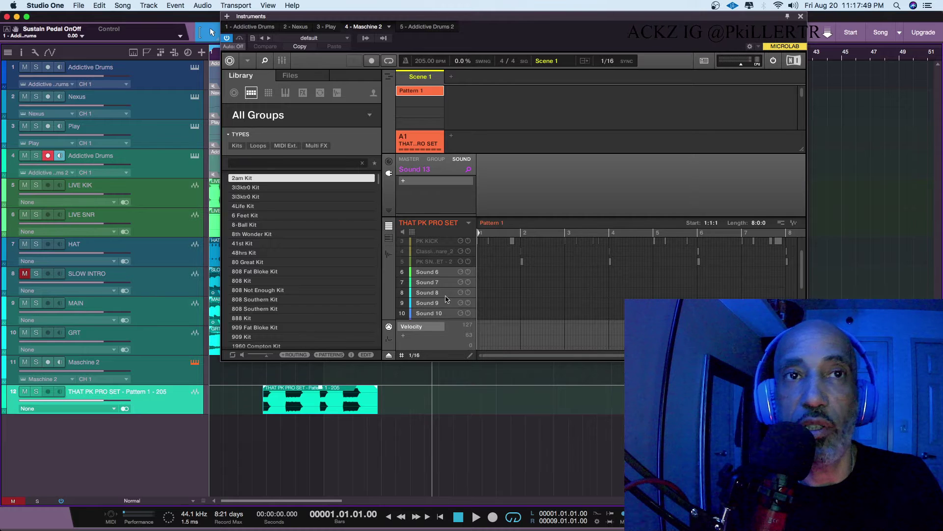
Mute PK 808s, unmute PK HAT, and export the hat pattern as audio to a new track below the 808s clip
scroll(460, 272, up, 2)
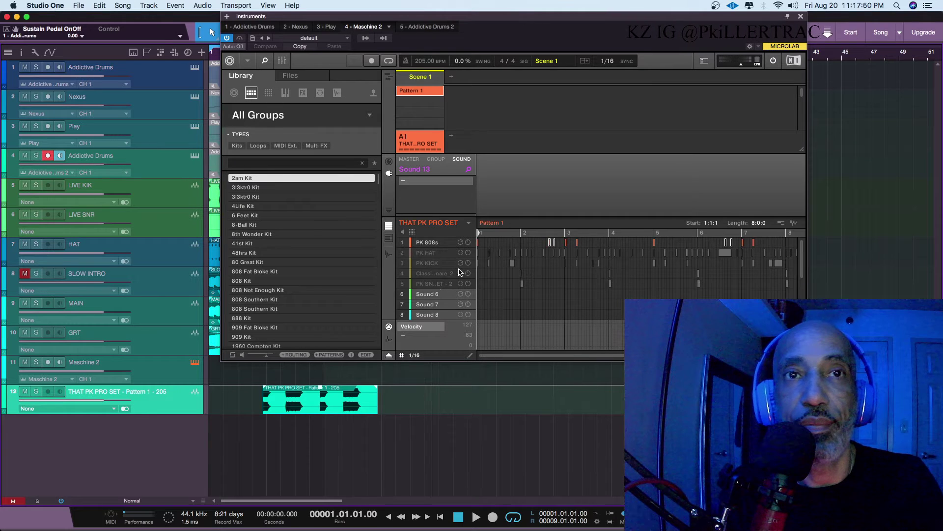
click(402, 243)
click(424, 253)
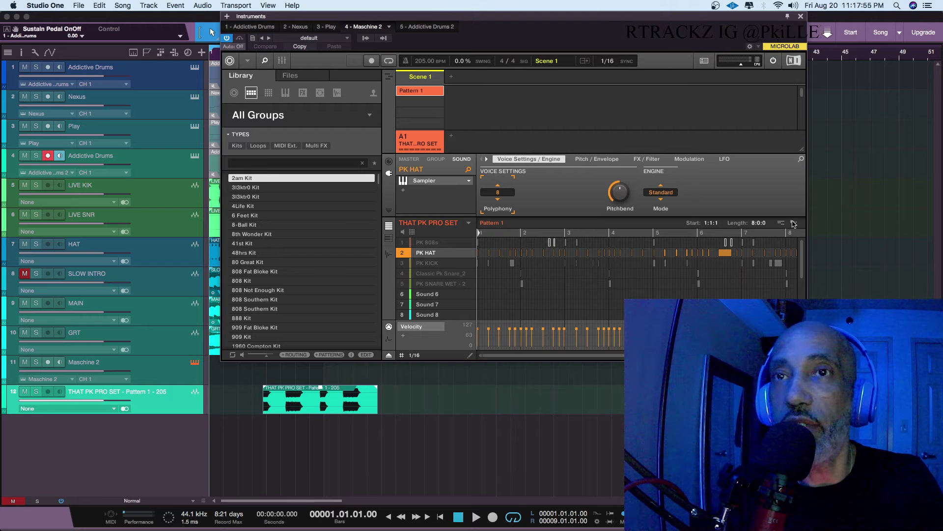
drag(794, 223, 286, 442)
click(303, 409)
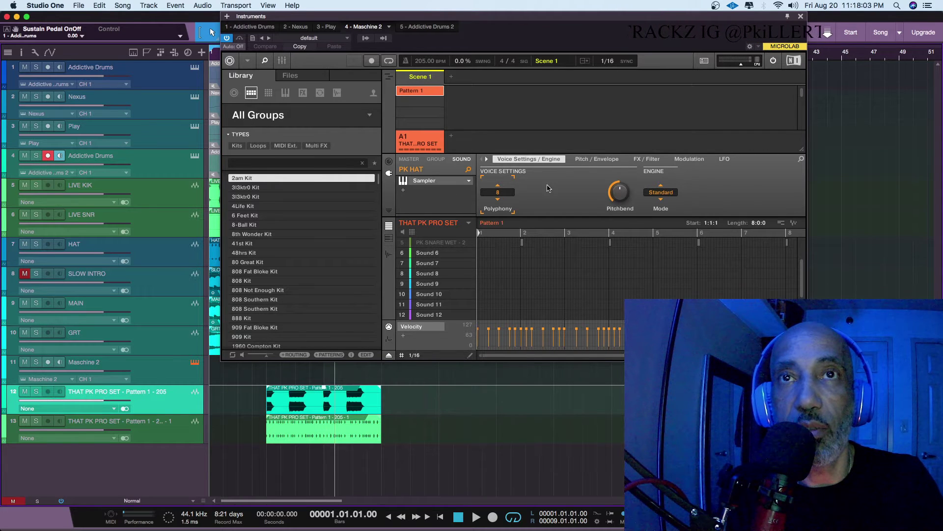
Mute PK HAT in Maschine, unmute PK KICK, and export the kick pattern as audio to a new track below the hat clip
scroll(408, 284, up, 4)
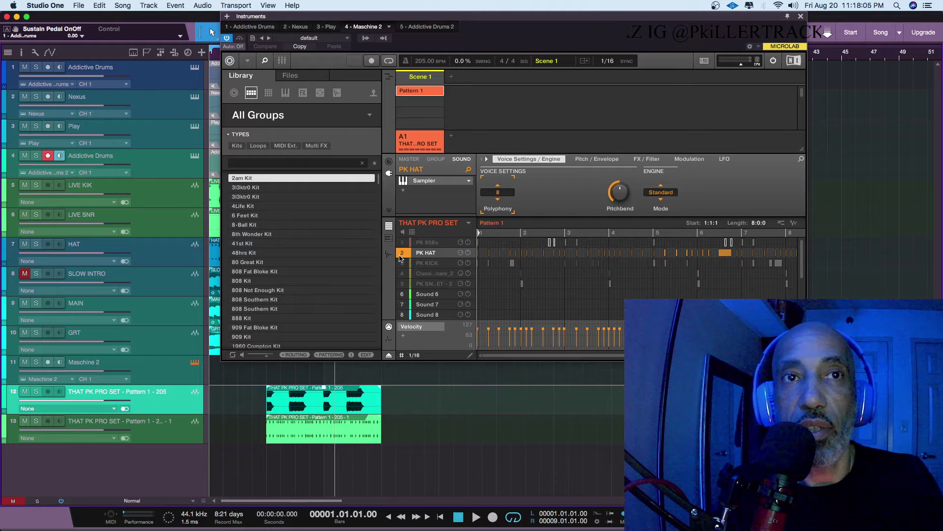
click(401, 252)
click(420, 263)
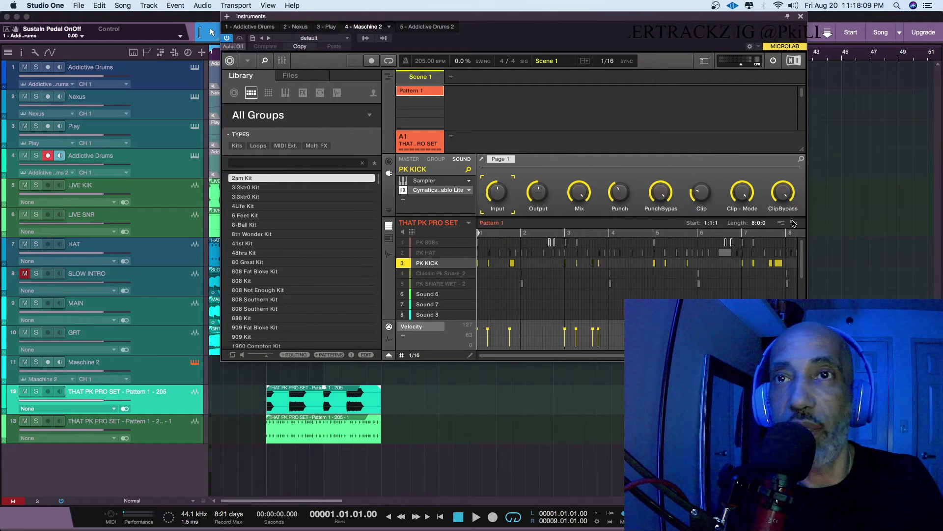
drag(794, 223, 289, 480)
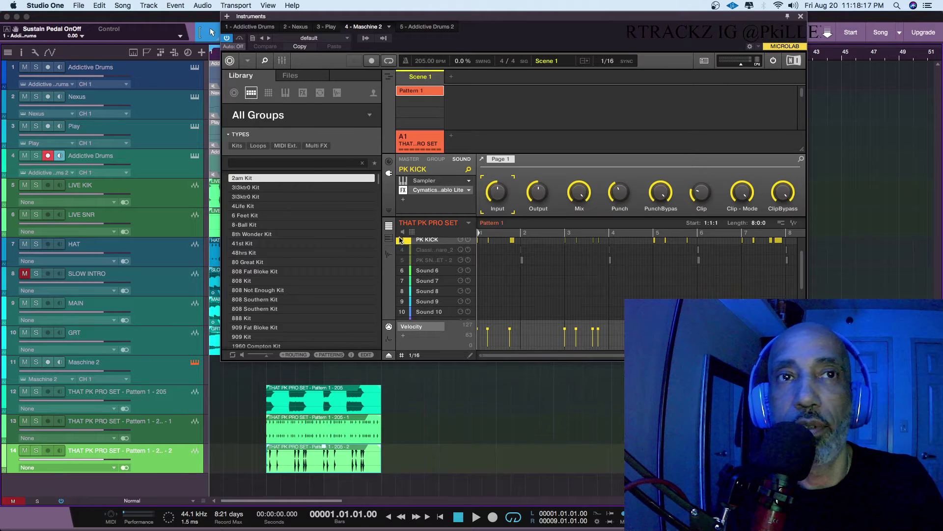
Export Classic Pk Snare_2 and PK SNARE WET - 2 separately as audio to new tracks, leave both muted, and close the Maschine window
click(437, 252)
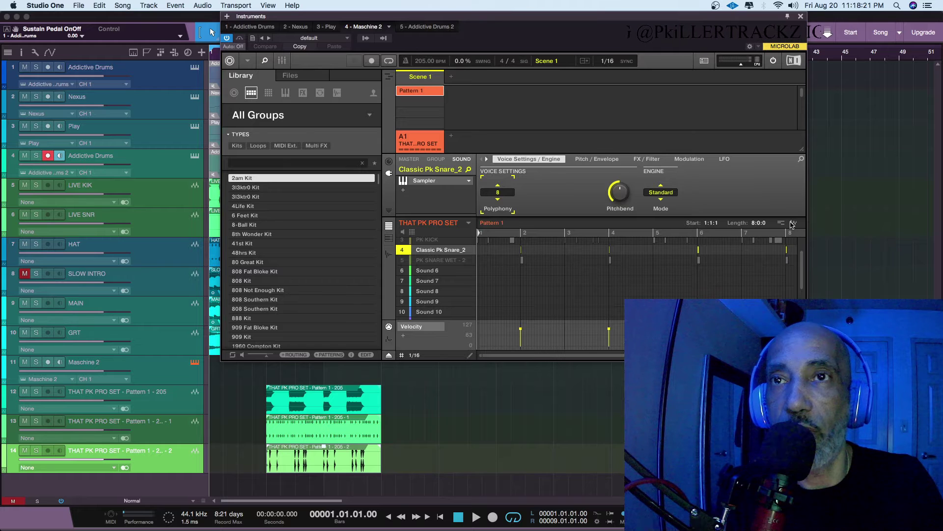
drag(792, 224, 288, 486)
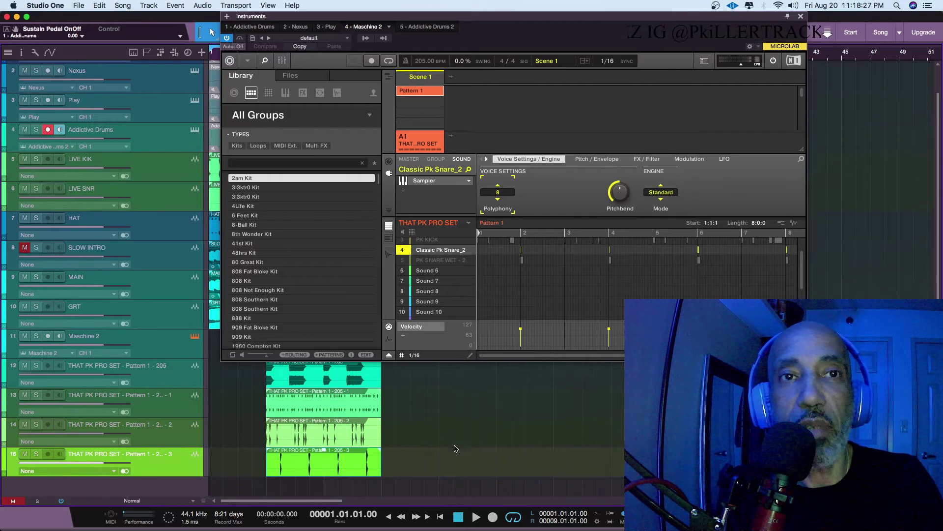
click(432, 261)
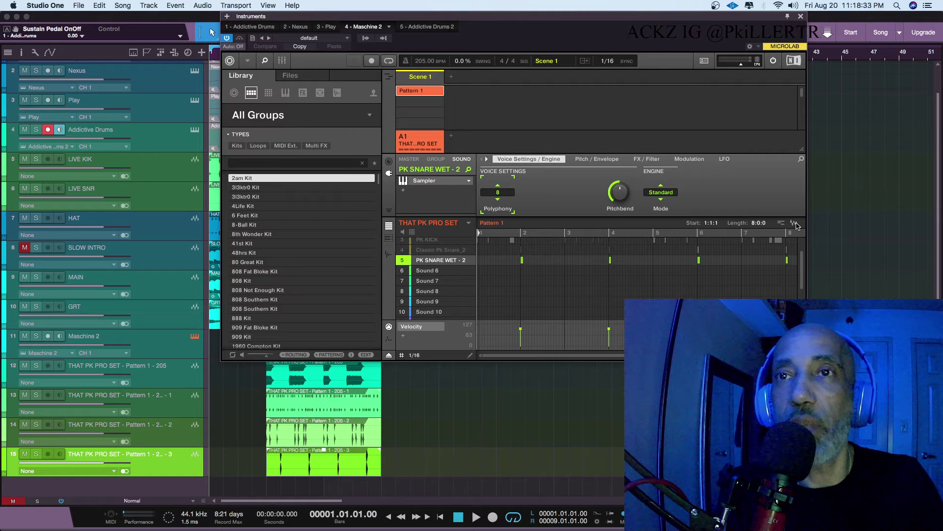
drag(795, 225, 289, 489)
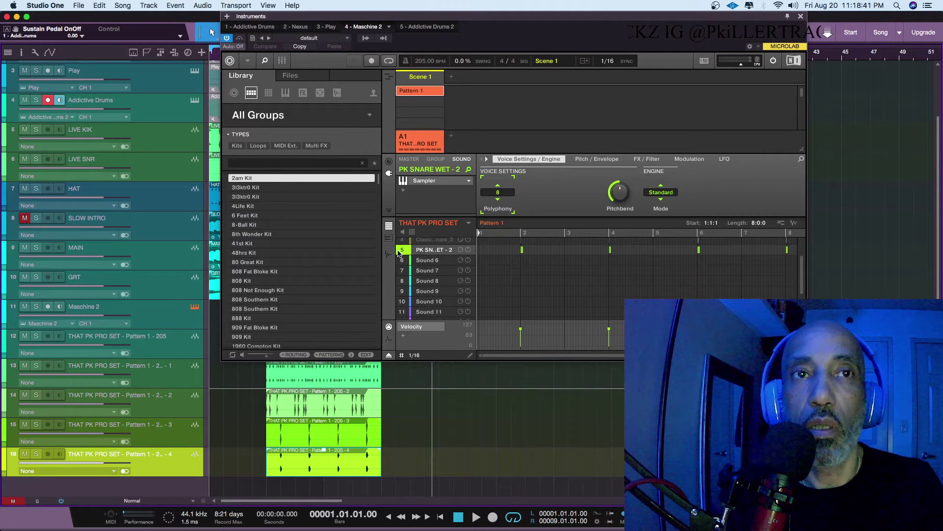
click(399, 251)
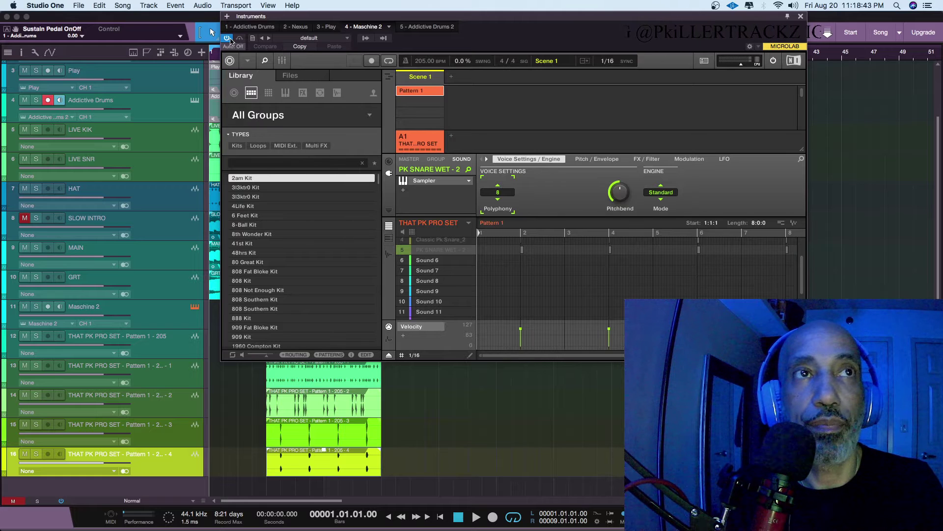
click(801, 17)
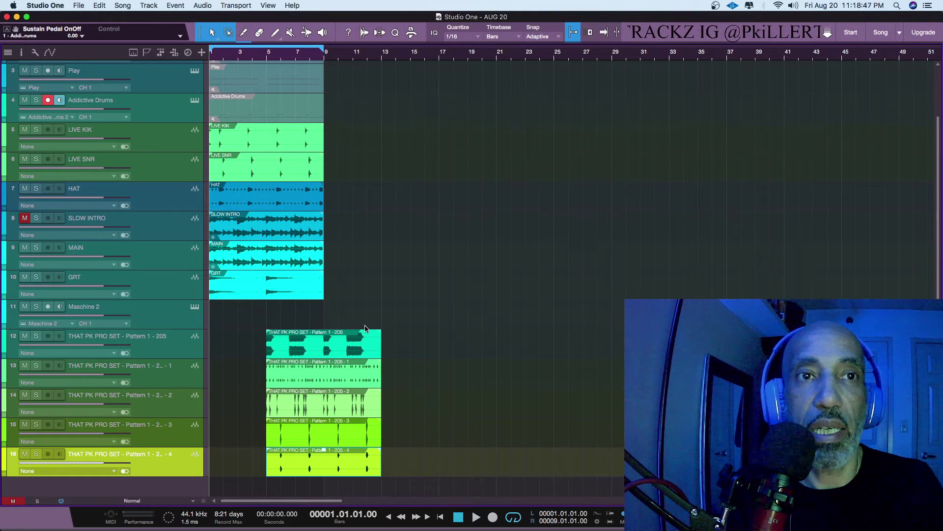
Move the five bounced THAT PK PRO SET clips together so they start at bar 1
click(362, 403)
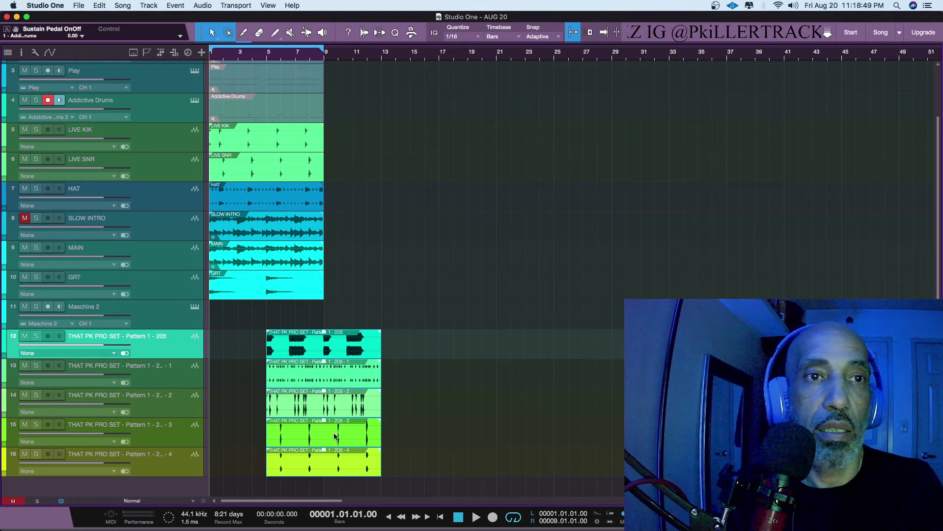
drag(338, 471, 268, 455)
drag(265, 396, 266, 396)
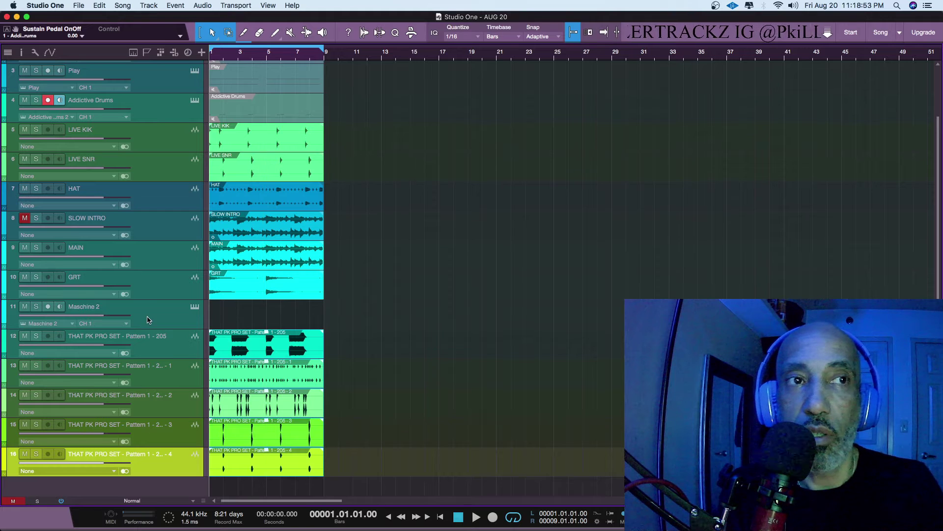
Move the Maschine 2 track below the second Addictive Drums track and disable all five instrument tracks
drag(147, 316, 158, 130)
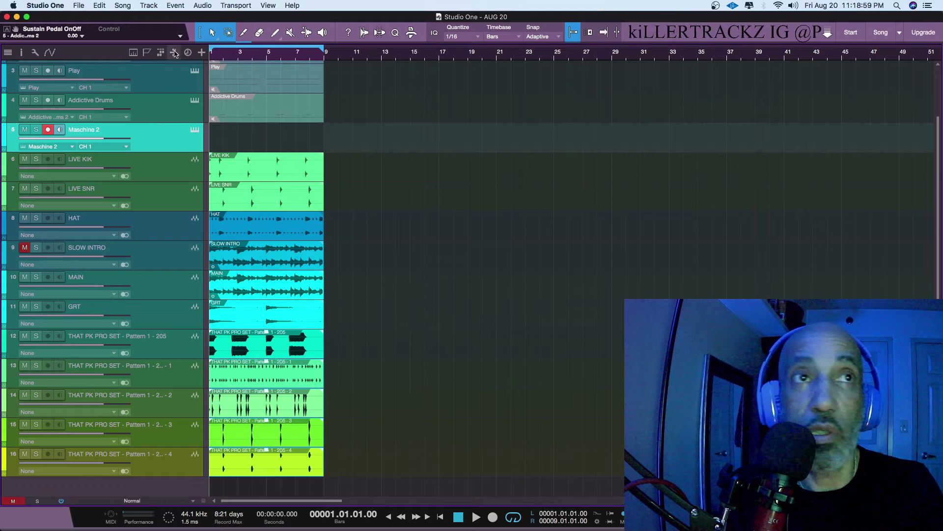
scroll(174, 75, up, 3)
shift+click(169, 84)
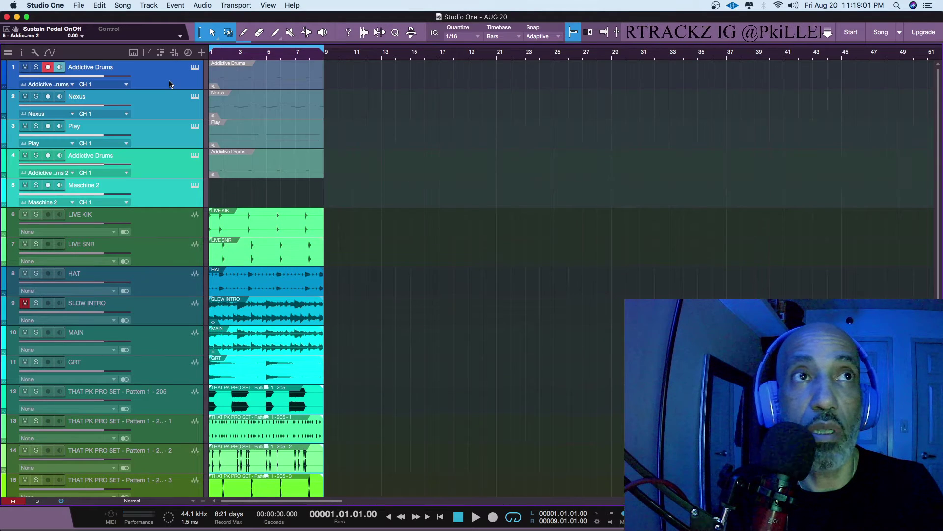
right_click(169, 83)
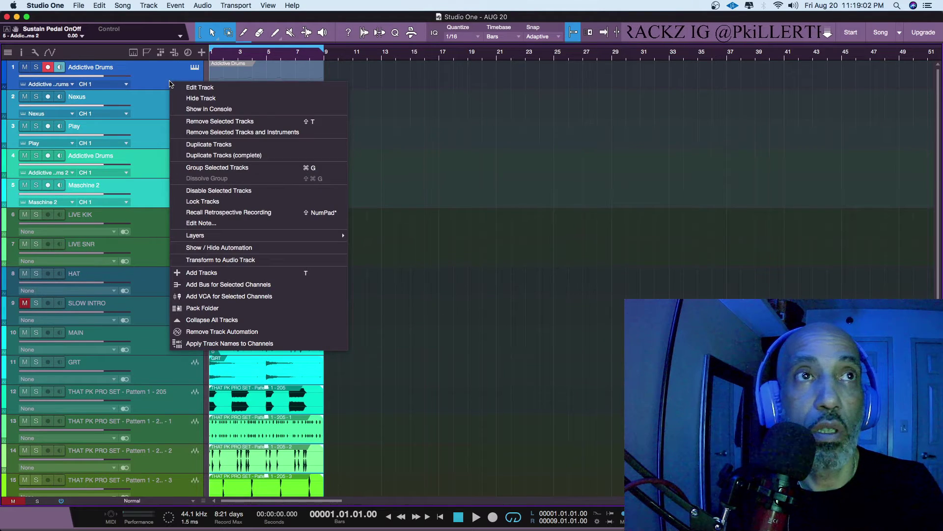
click(199, 193)
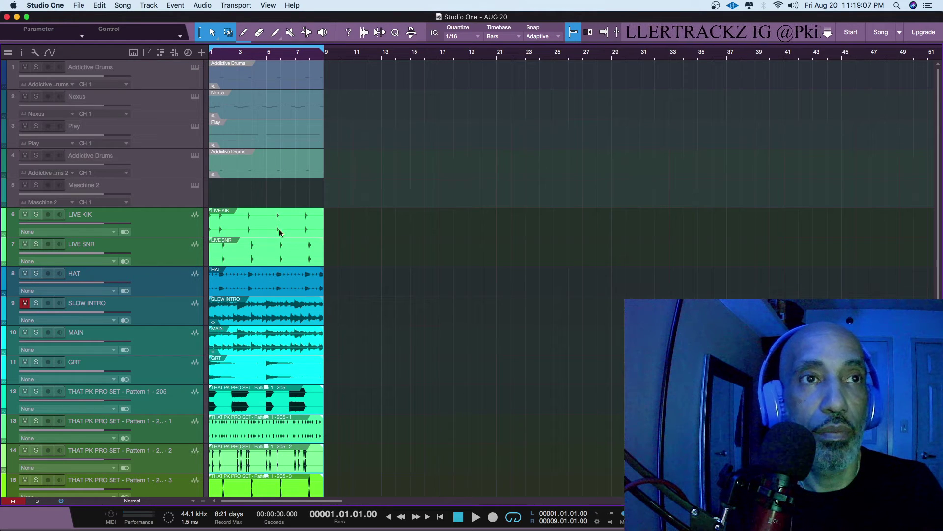
Play the arrangement from the start and move the SLOW INTRO track above LIVE KIK
click(289, 263)
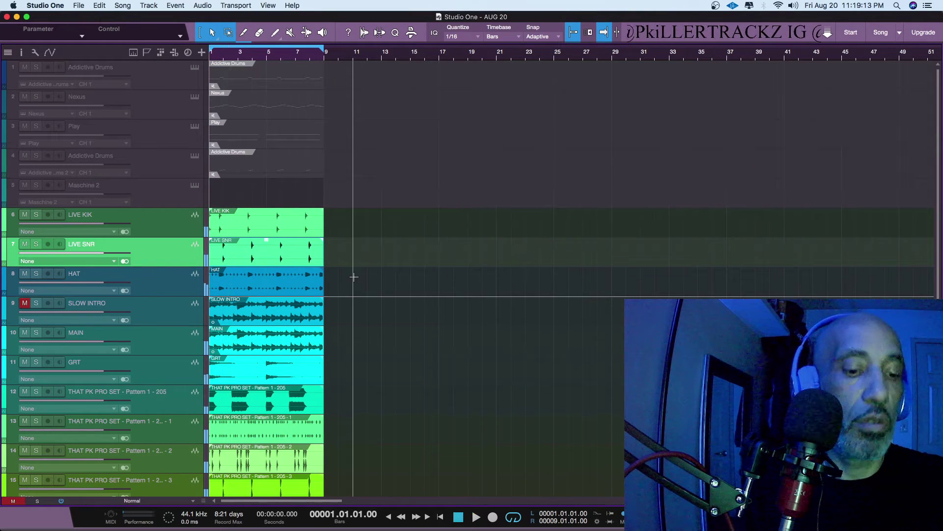
key(space)
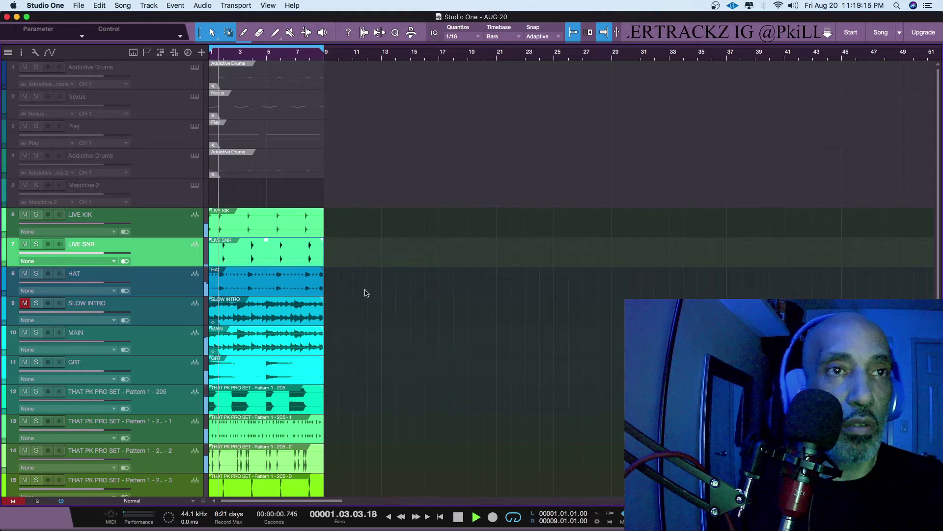
scroll(370, 300, down, 2)
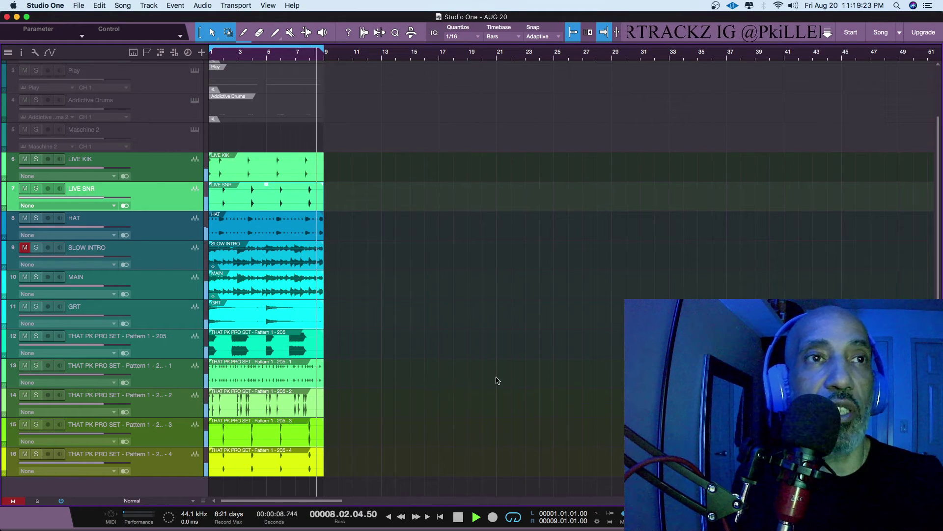
click(162, 253)
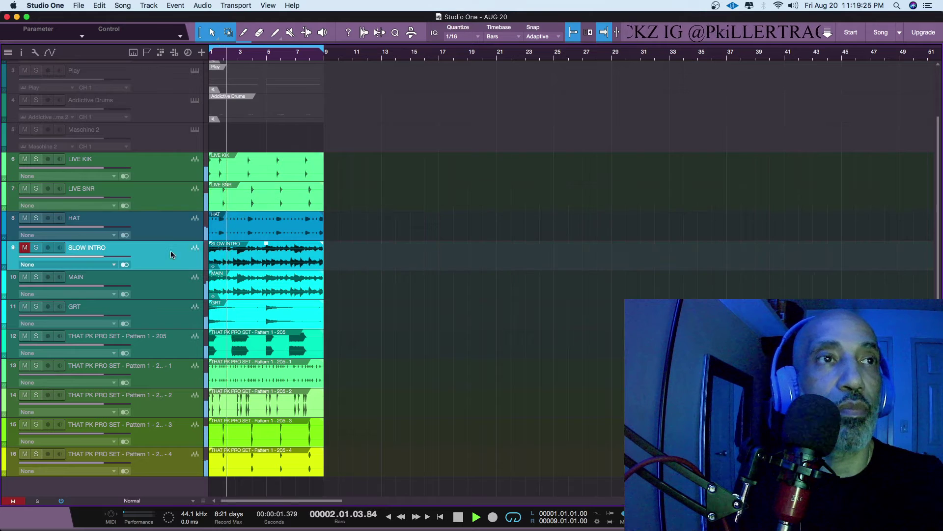
drag(164, 165, 164, 162)
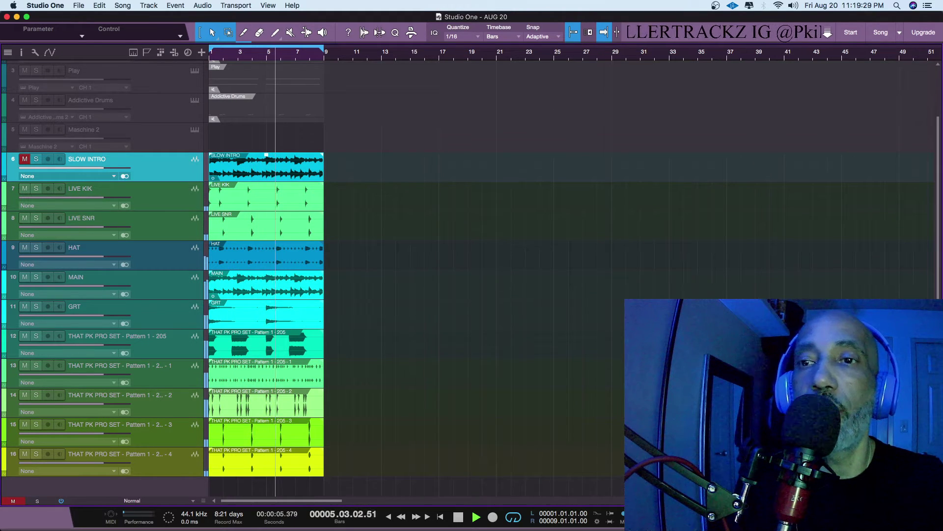
Show the mixer at full height with narrow channels and enlarge the level meters above the faders
key(F3)
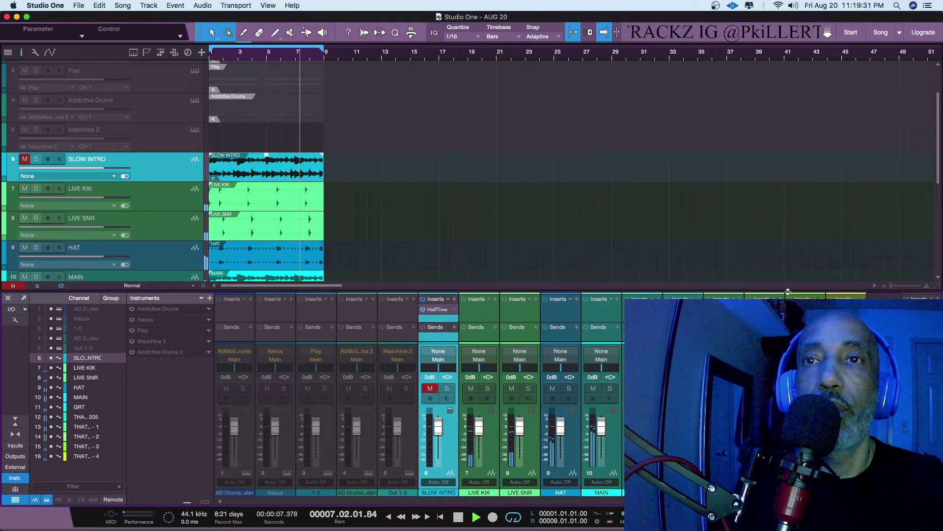
drag(785, 291, 774, 49)
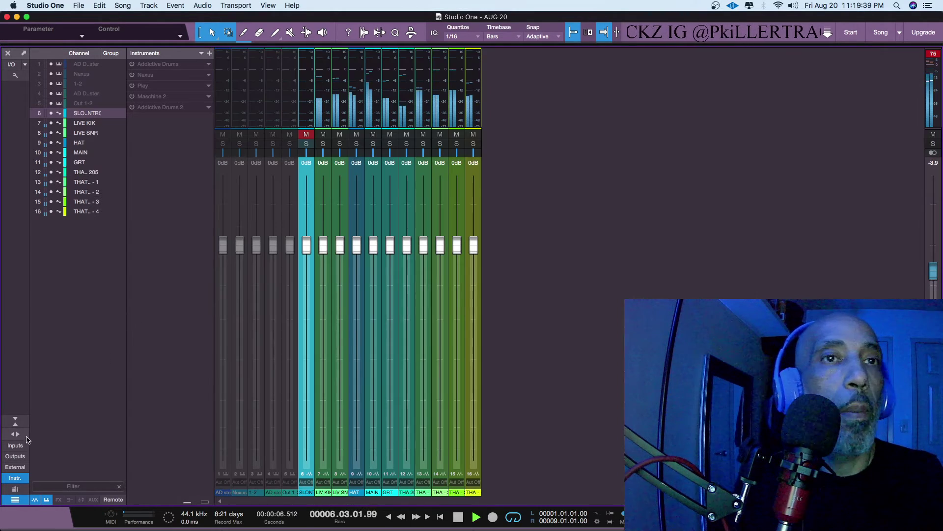
click(15, 433)
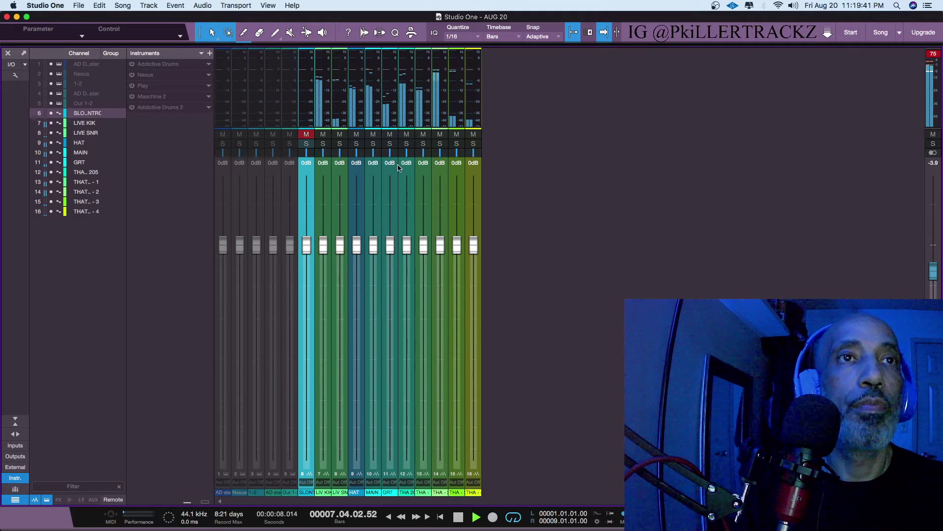
drag(402, 202, 481, 259)
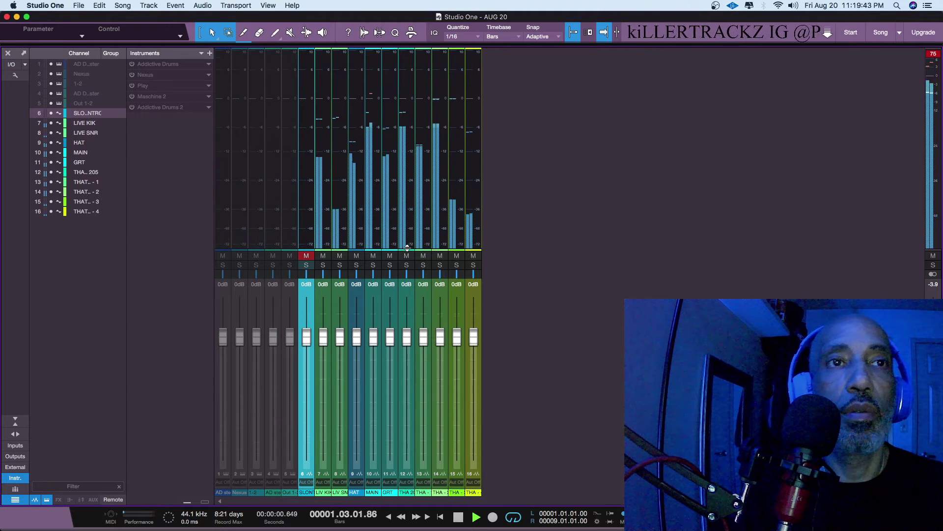
Mute every active audio channel in the mixer except MAIN while the song plays
click(473, 255)
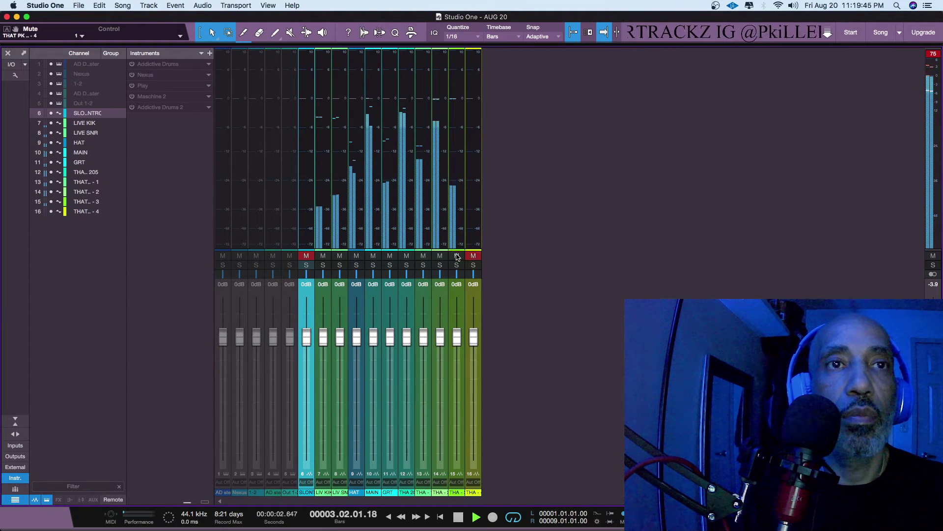
click(456, 256)
click(440, 256)
click(423, 255)
click(407, 256)
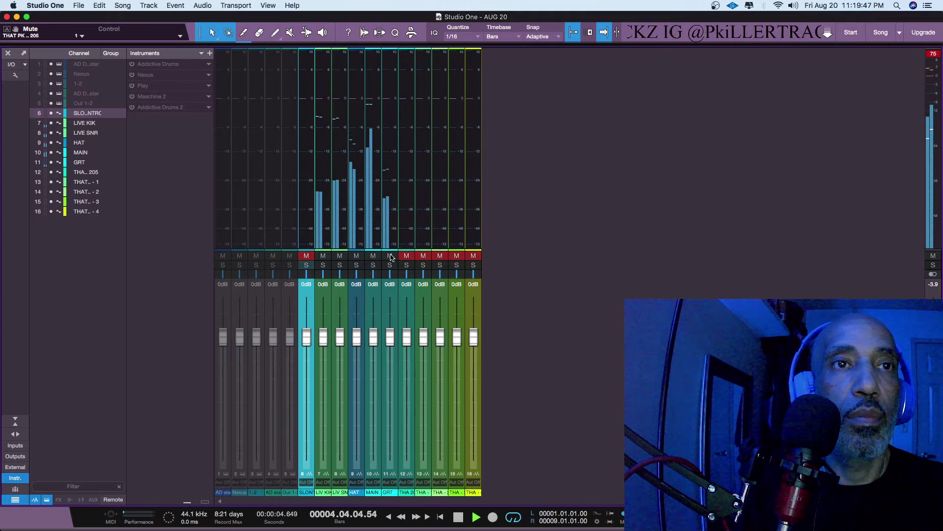
click(389, 256)
click(373, 255)
click(374, 256)
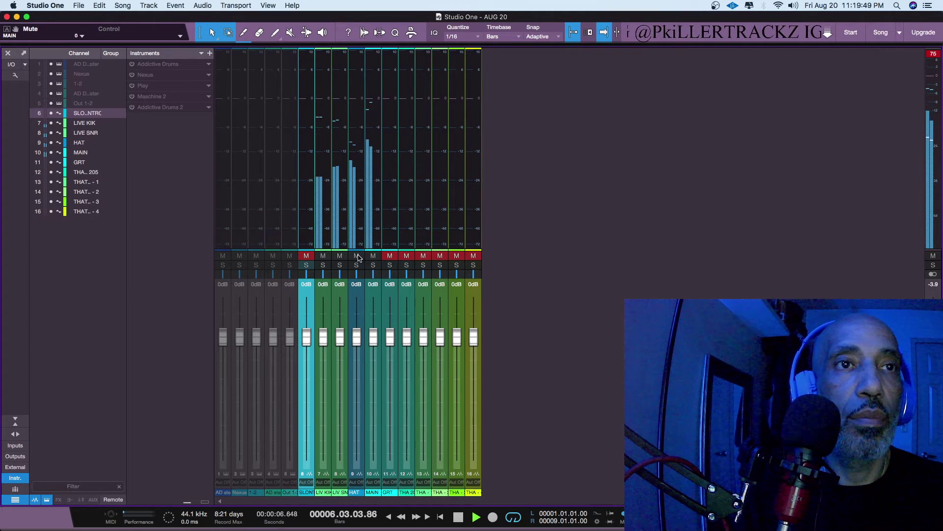
click(339, 255)
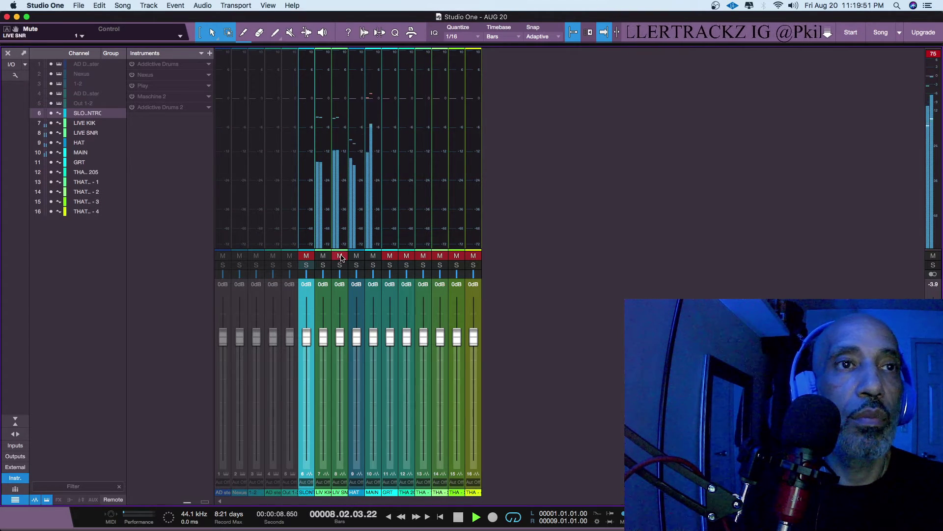
click(323, 255)
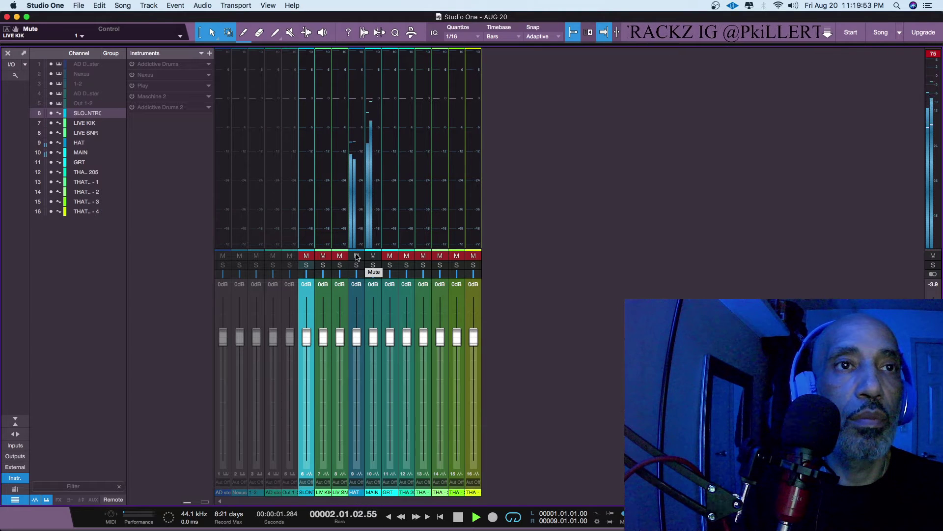
click(357, 255)
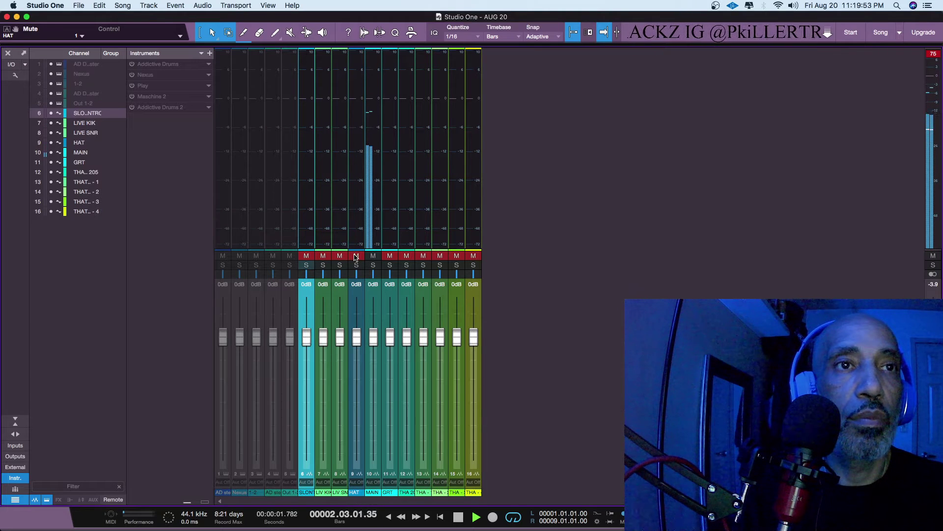
Unmute GRT, then lower MAIN to -0.7 dB and GRT to -2.9 dB
click(390, 256)
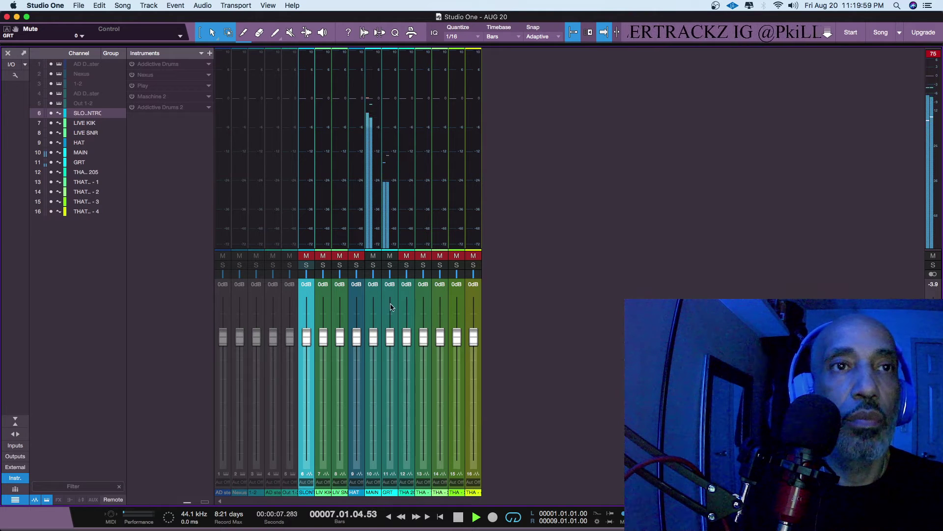
mouse_move(391, 339)
mouse_down()
mouse_move(390, 350)
mouse_move(376, 340)
mouse_move(391, 347)
mouse_up()
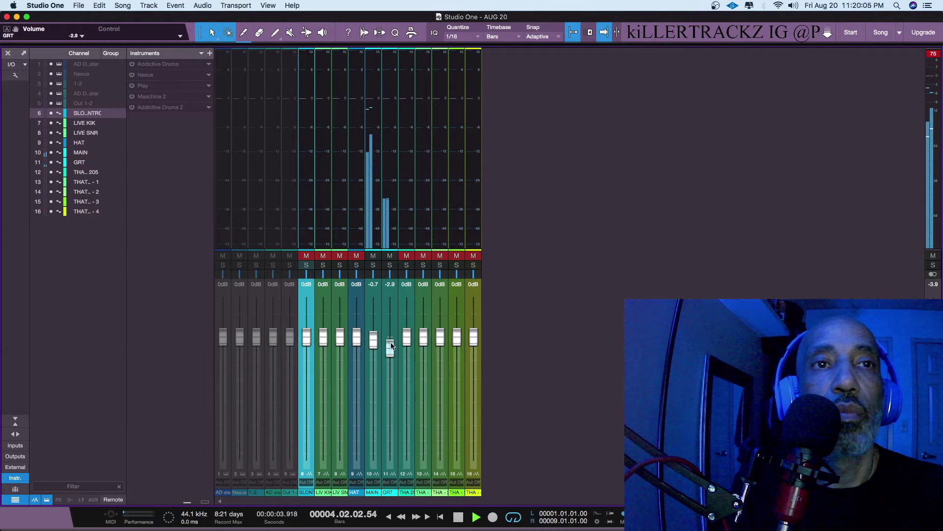
Audition the bounced 808s channel, mute it again, and unmute the bounced PK HAT channel
click(406, 256)
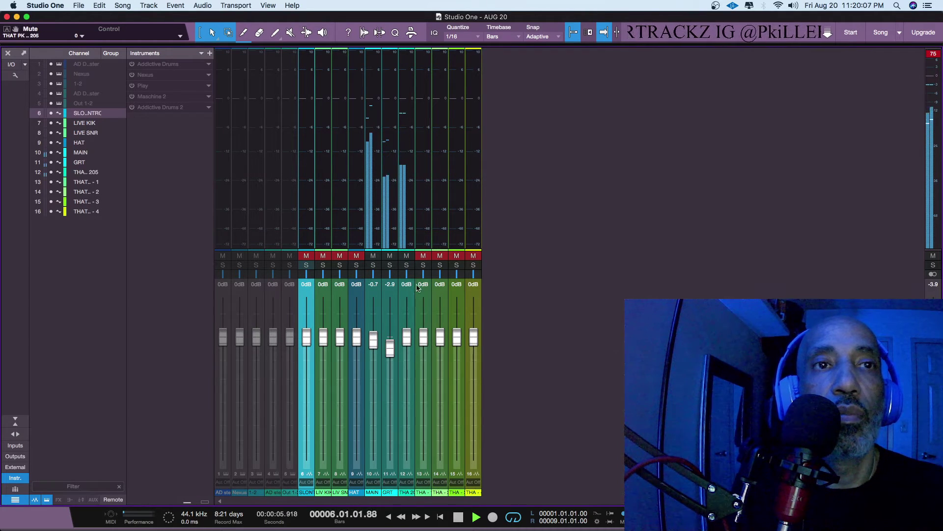
click(407, 255)
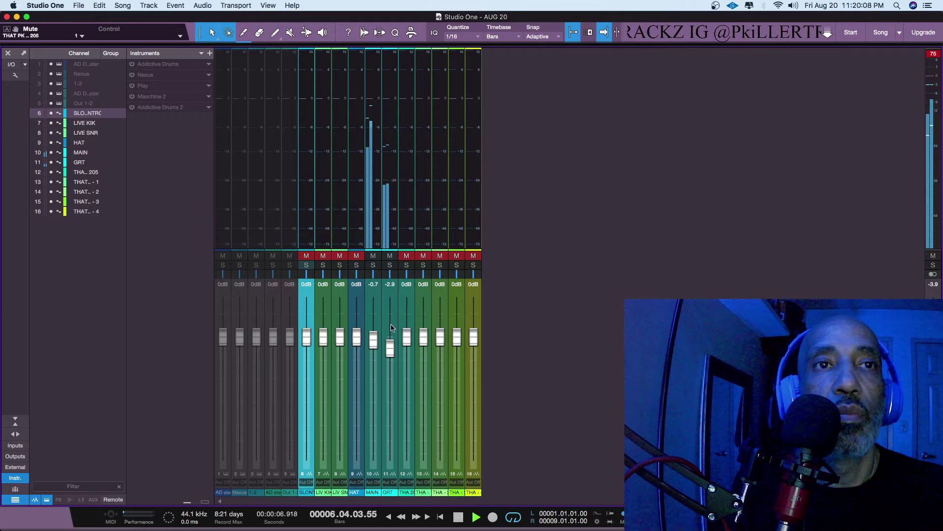
click(423, 256)
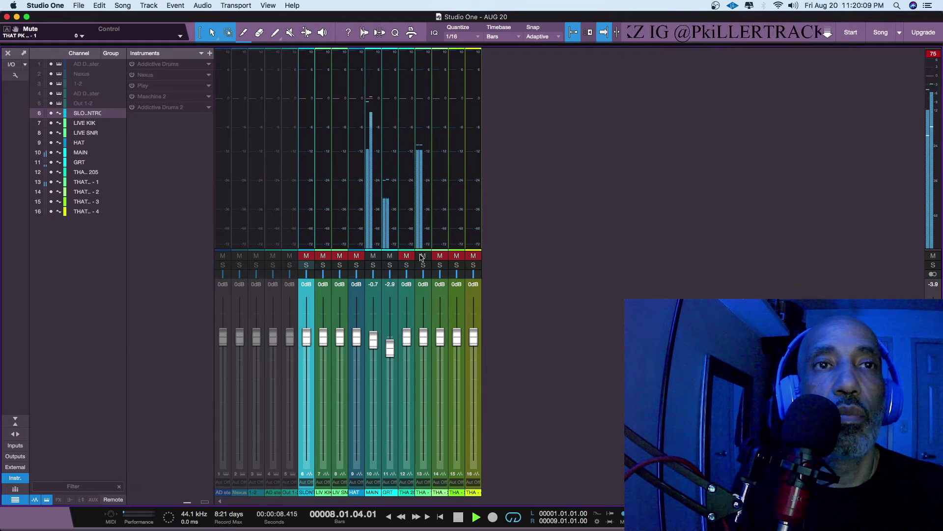
Move the THAT PK PRO SET - 1 channel ahead of the 205 channel and lower it to -1.0 dB
click(424, 305)
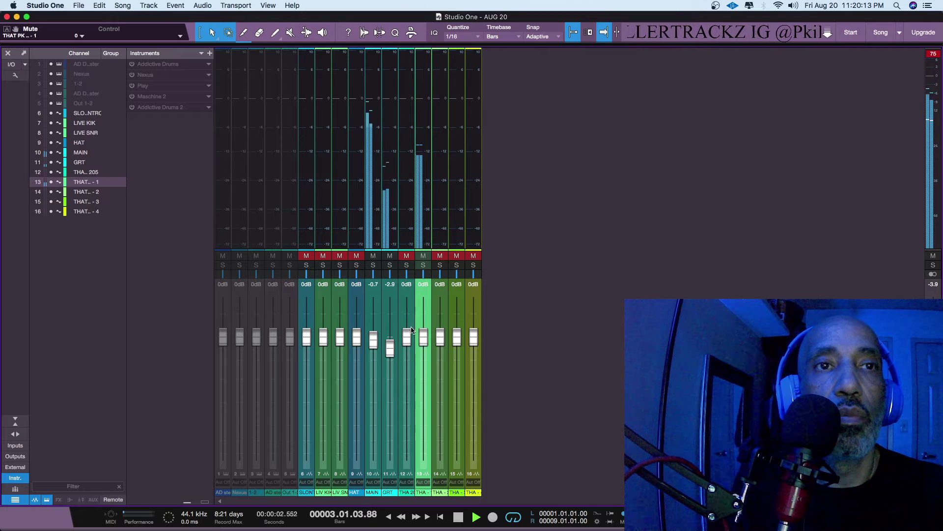
drag(432, 459, 406, 451)
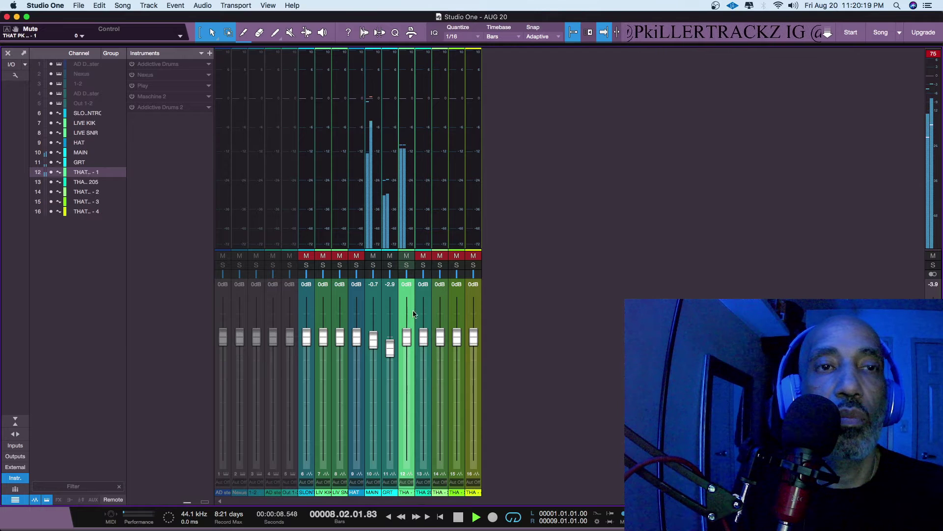
drag(406, 337, 411, 339)
Audition the 205 channel and mute it again, check the tracks in the arrangement, and resume playback in the mixer
click(423, 255)
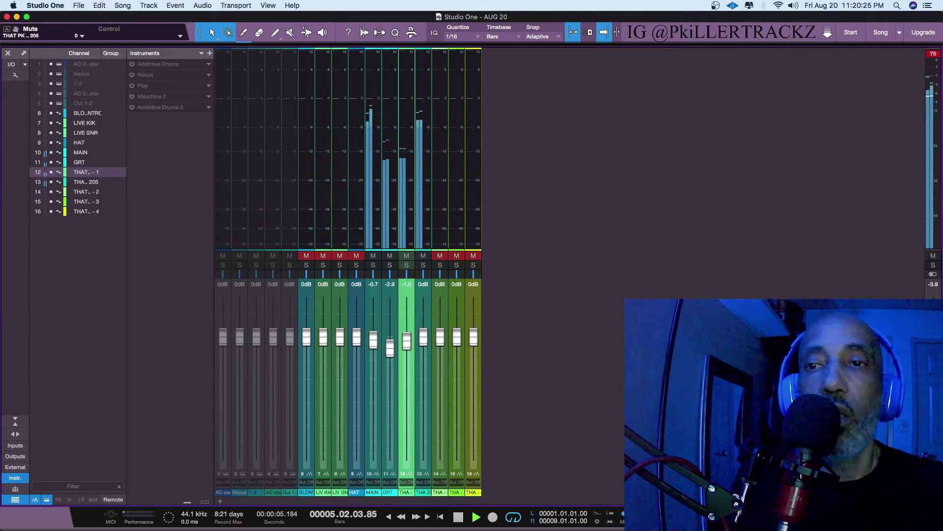
click(423, 255)
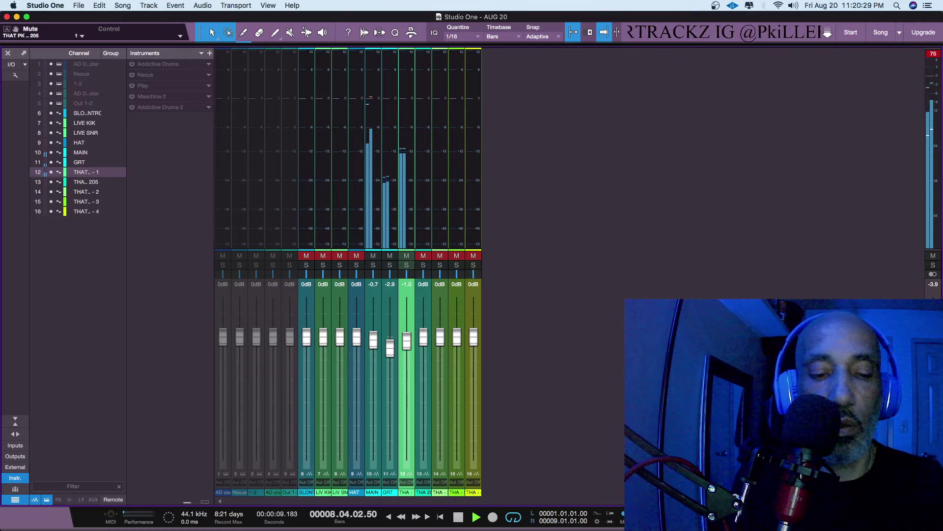
key(space)
key(F3)
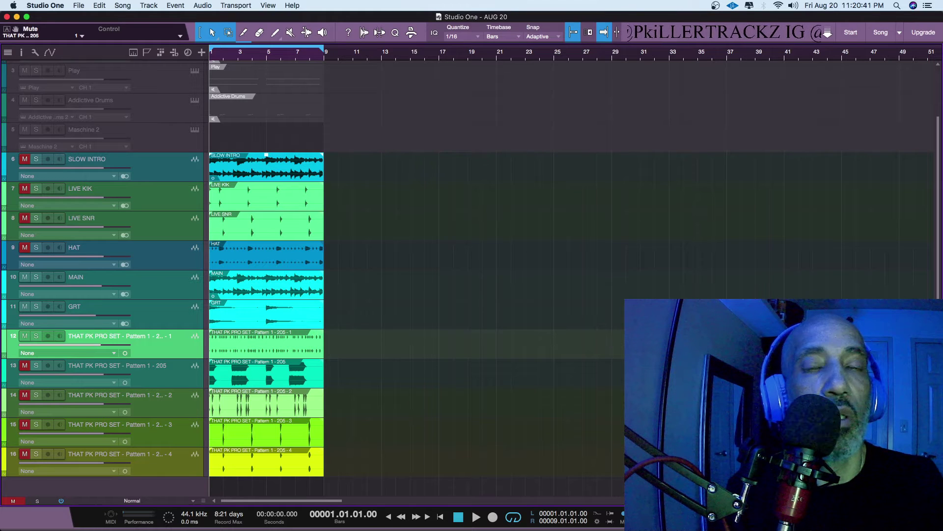
key(F3)
key(space)
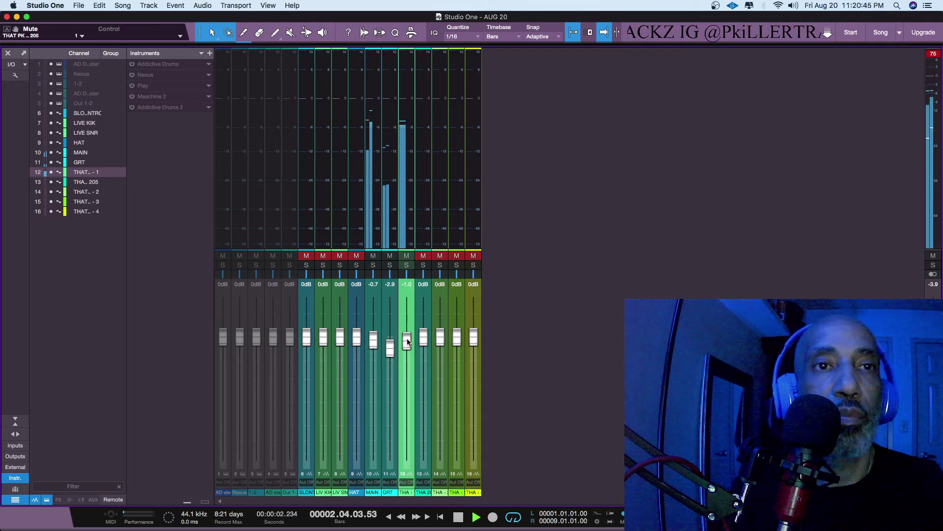
Lower the THAT PK PRO SET - 1 channel to -3.2 dB, then unmute the 205 channel and lower it to -2.8 dB
mouse_move(408, 339)
mouse_down()
mouse_move(408, 349)
mouse_move(424, 343)
mouse_up()
click(423, 255)
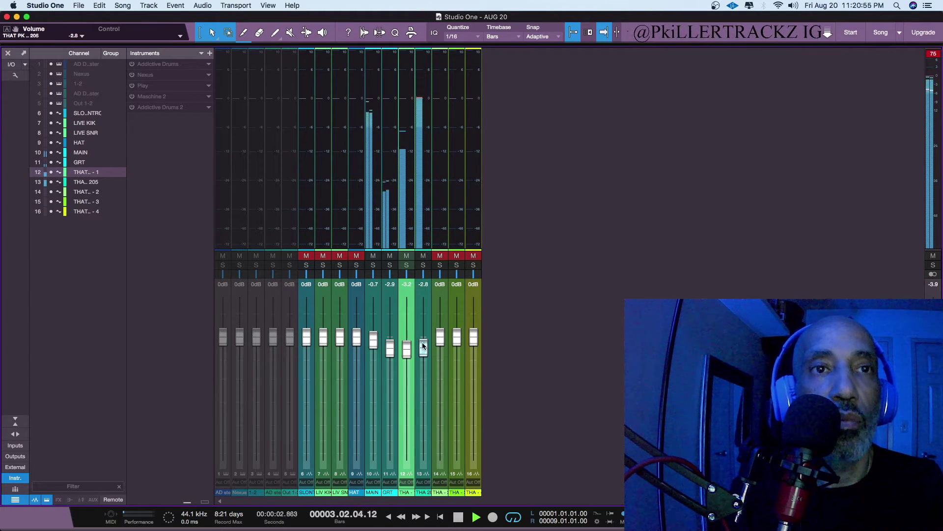
Unmute the THAT PK PRO SET - 2 channel and lower it to -1.9 dB
click(440, 256)
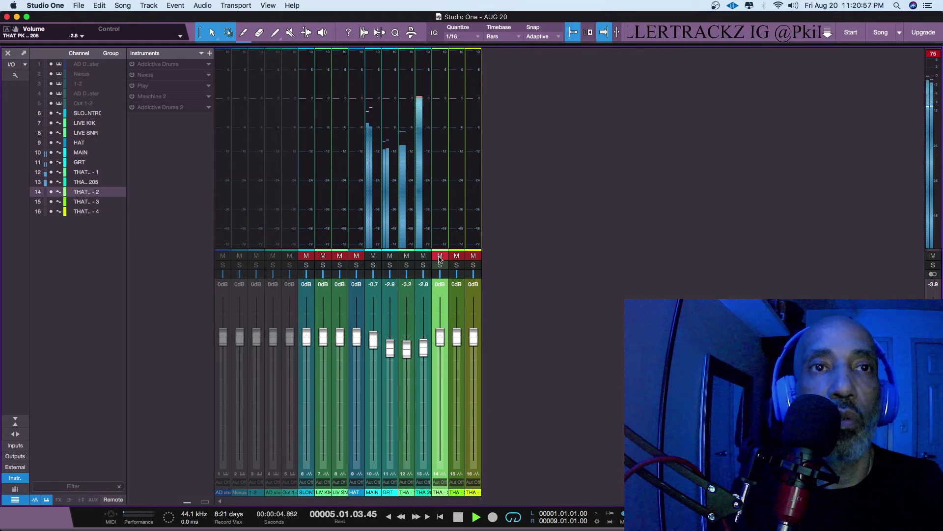
click(443, 335)
drag(442, 335, 442, 342)
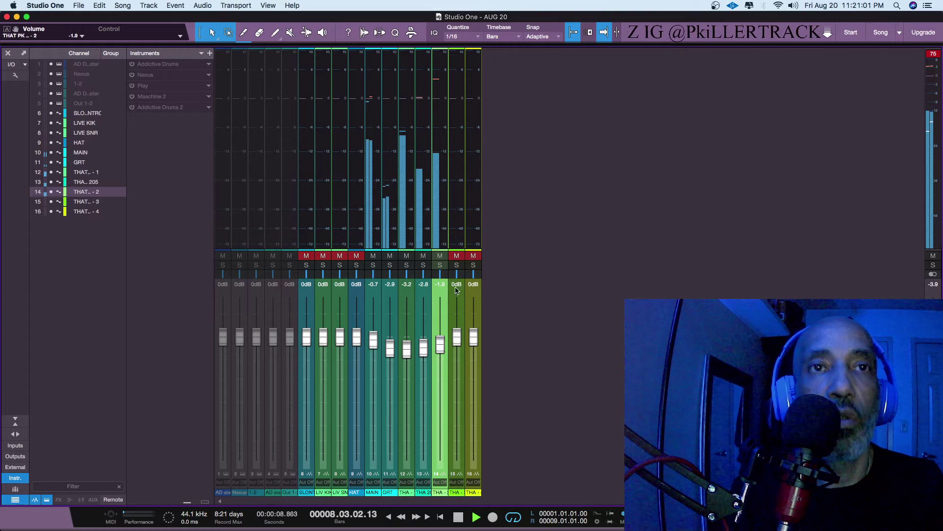
Unmute the THAT PK PRO SET - 3 and - 4 channels, lowering them to -1.6 dB and -2.0 dB
click(456, 256)
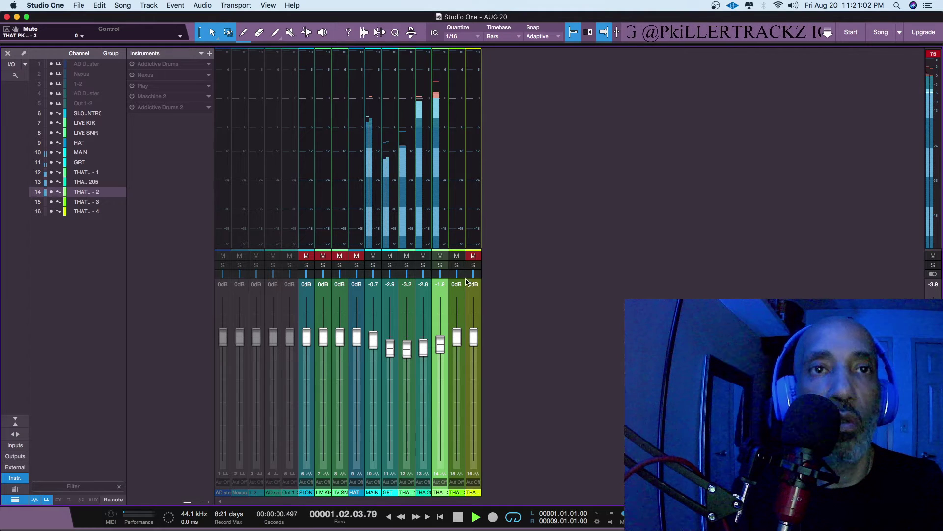
click(457, 337)
drag(457, 337, 456, 344)
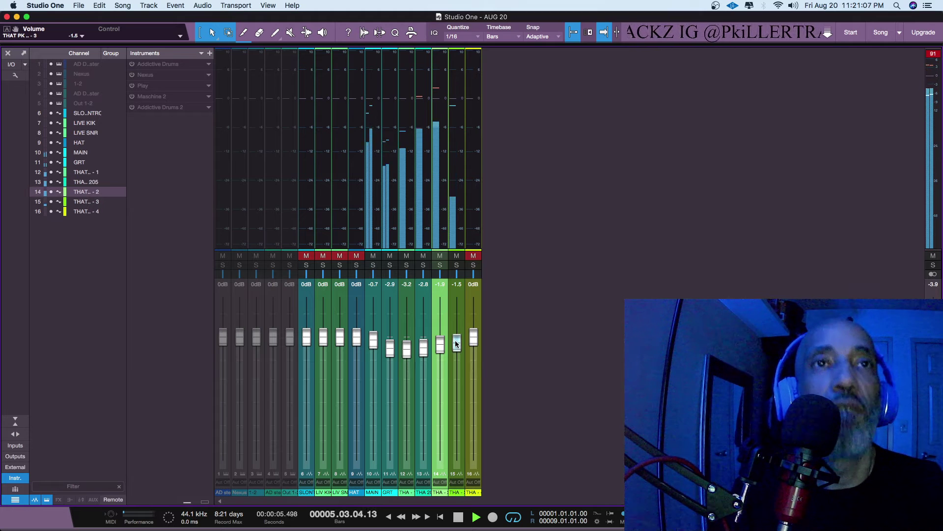
drag(456, 344, 457, 345)
click(474, 255)
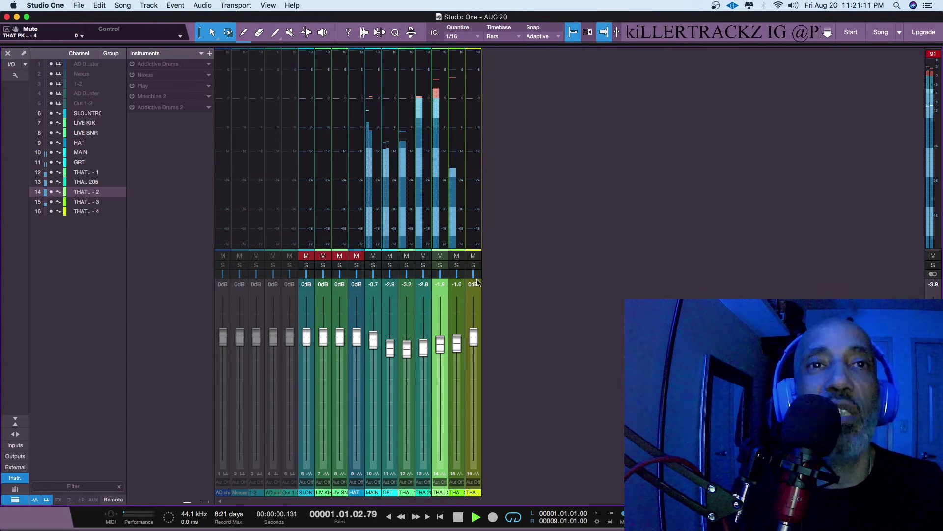
drag(475, 335, 475, 347)
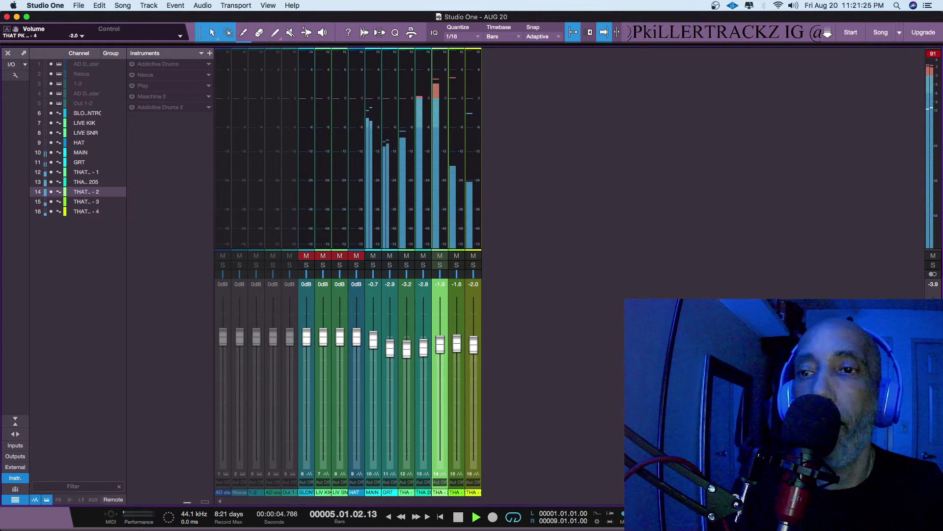
Find UAD Teletronix LA-2A Legacy among the favorite effects and insert it on the Main output channel
key(F5)
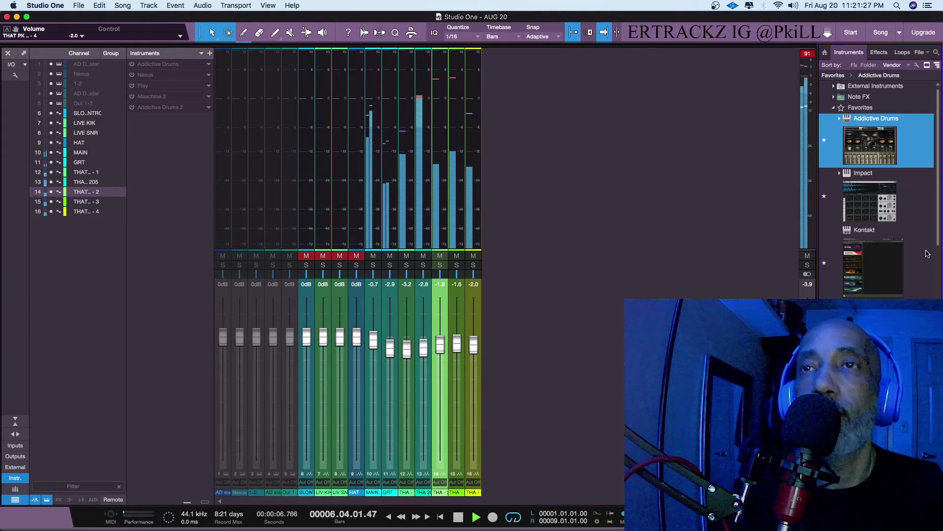
key(F6)
scroll(851, 131, down, 15)
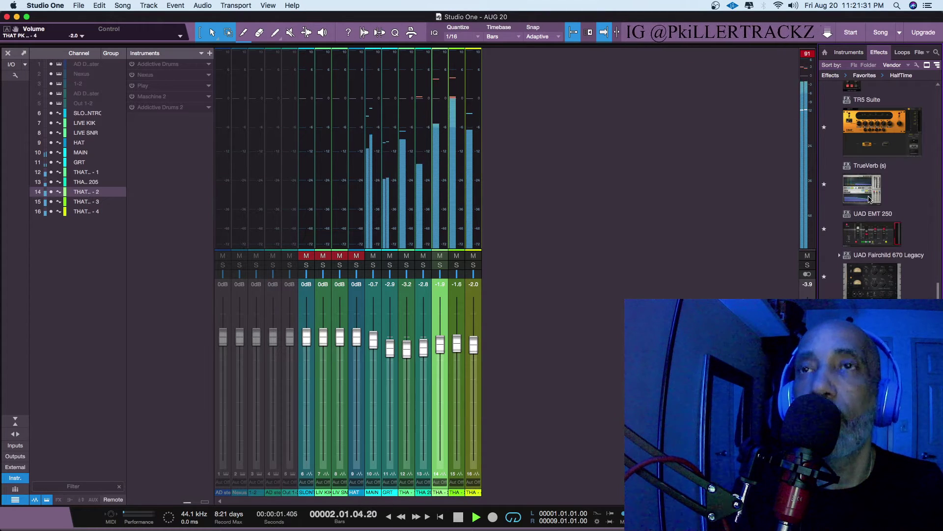
scroll(867, 194, down, 3)
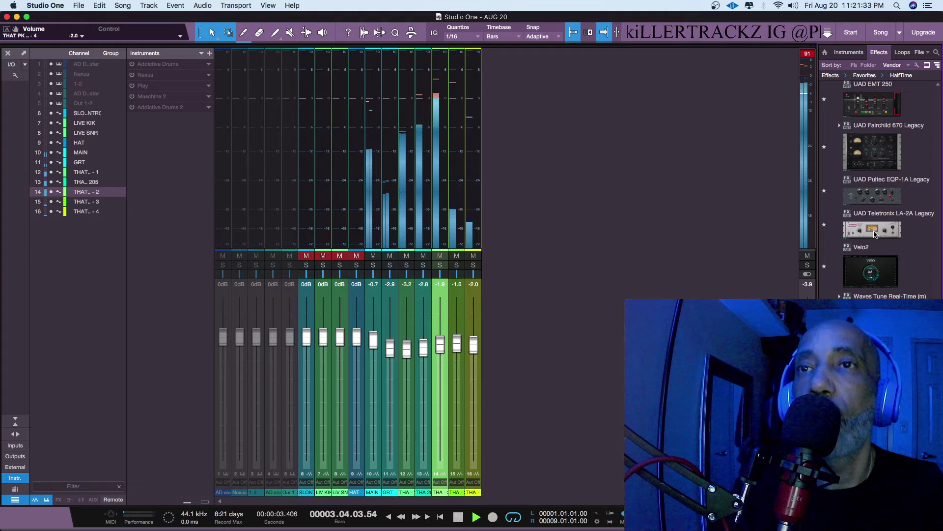
drag(872, 216, 803, 85)
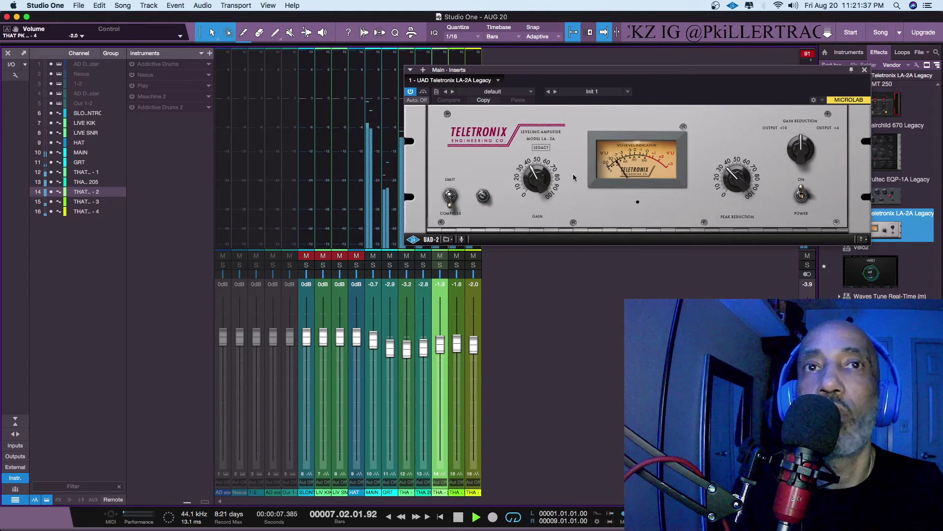
Set the LA-2A to Limit, with Peak Reduction at 23.5 and Gain at 50.5
click(449, 191)
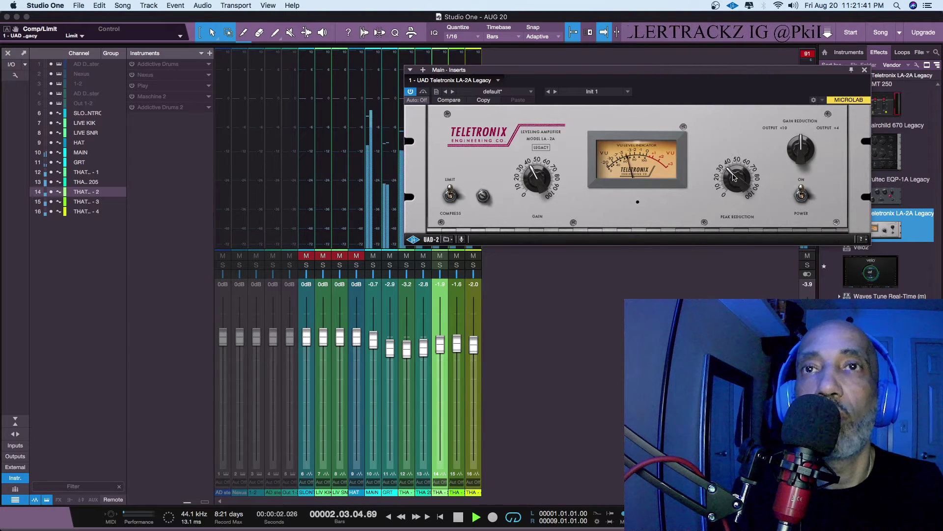
drag(733, 177, 729, 176)
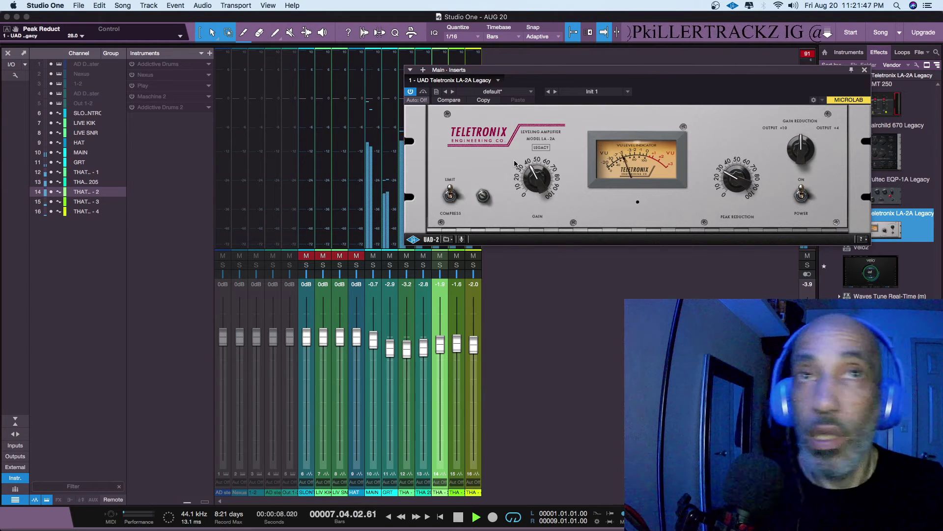
drag(528, 178, 532, 169)
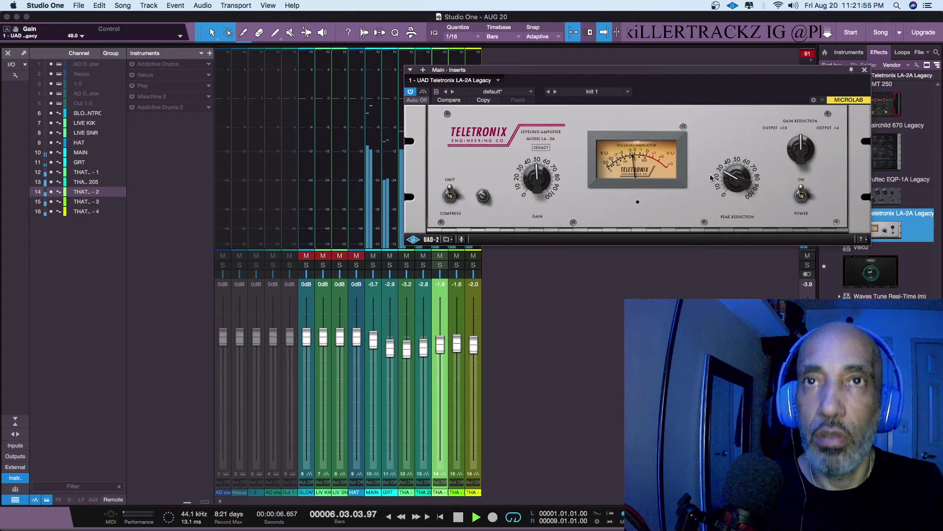
drag(731, 176, 731, 178)
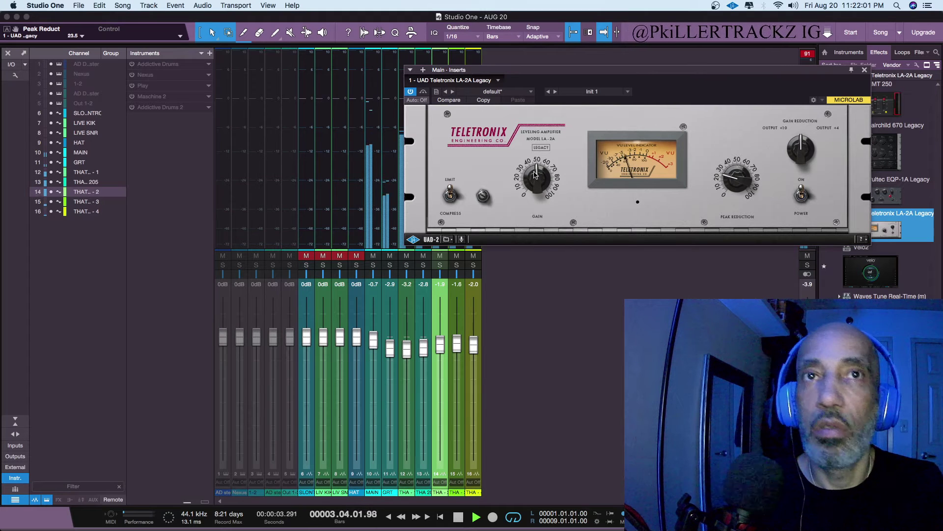
drag(535, 174, 535, 173)
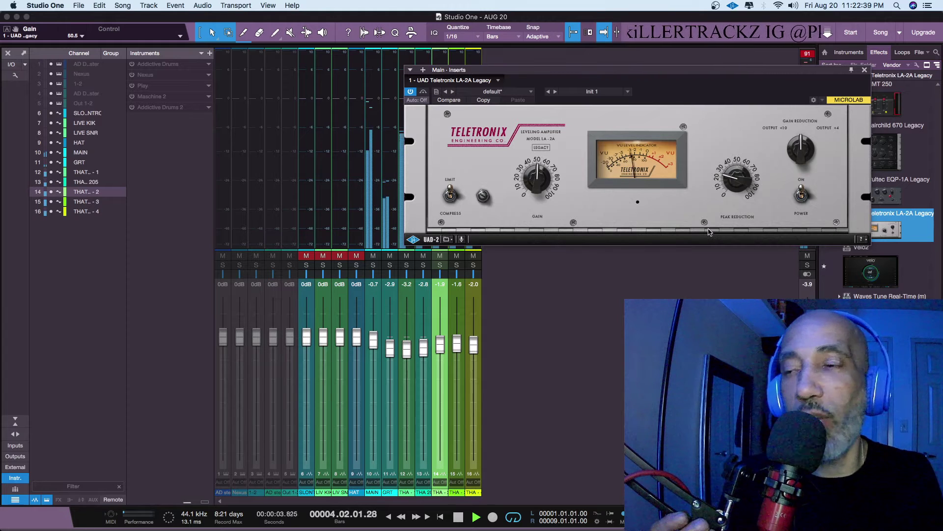
Replay the song from the start through the LA-2A and hide the effects browser
key(space)
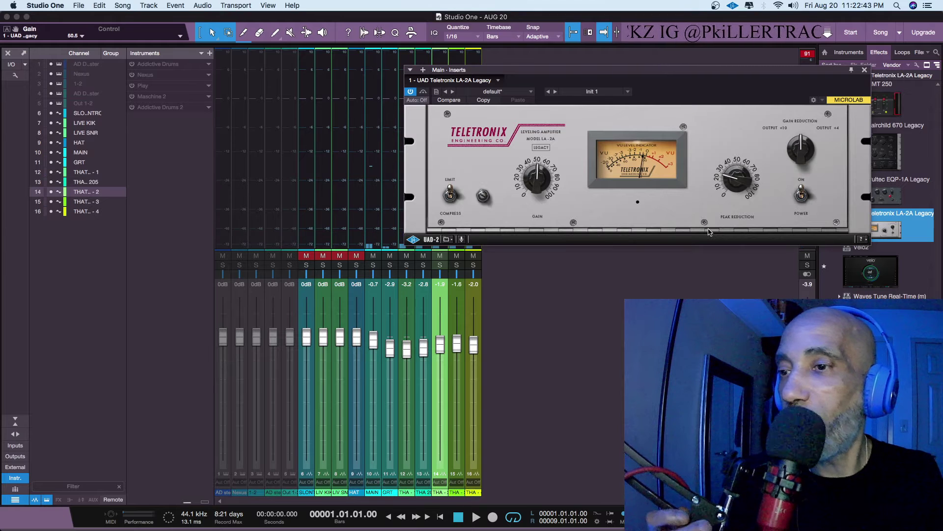
key(space)
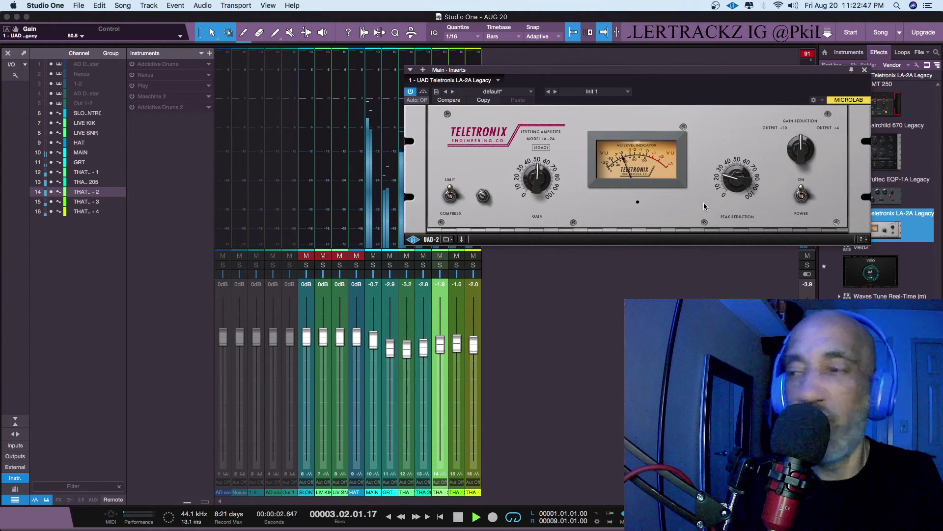
key(space)
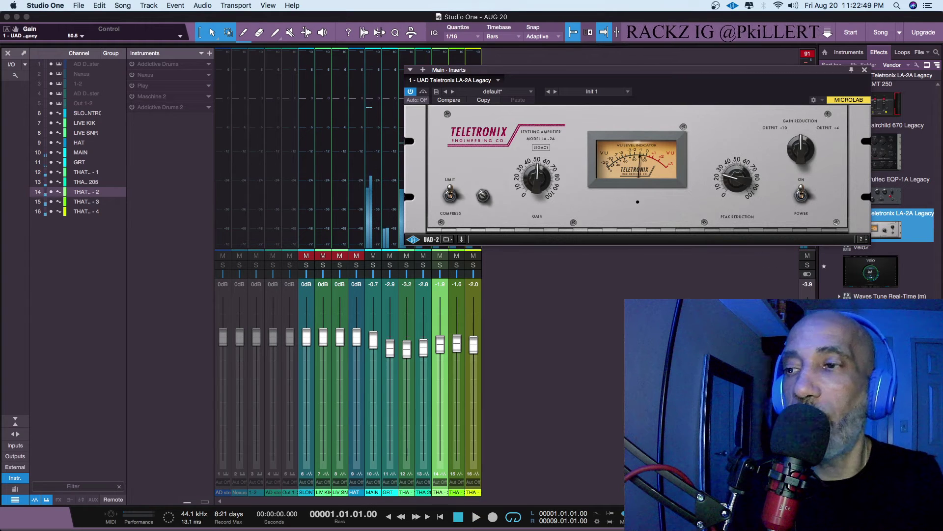
key(space)
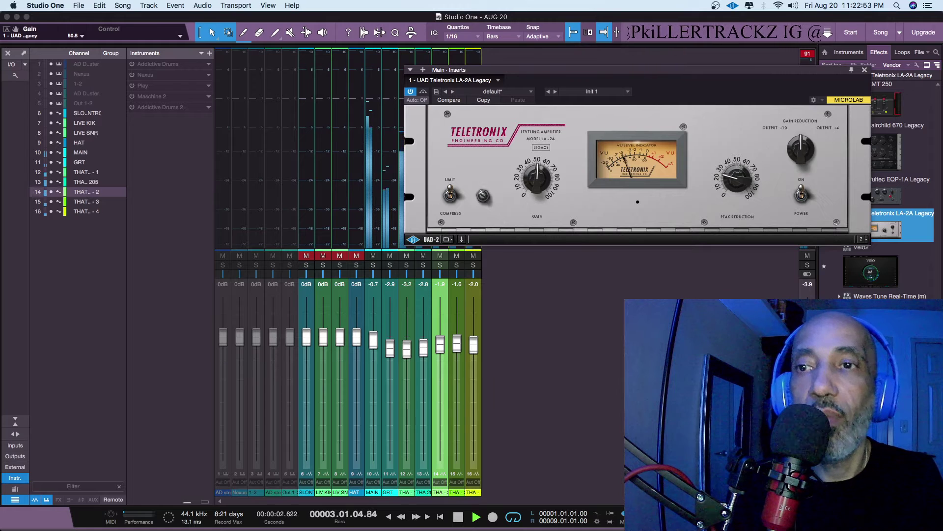
key(F5)
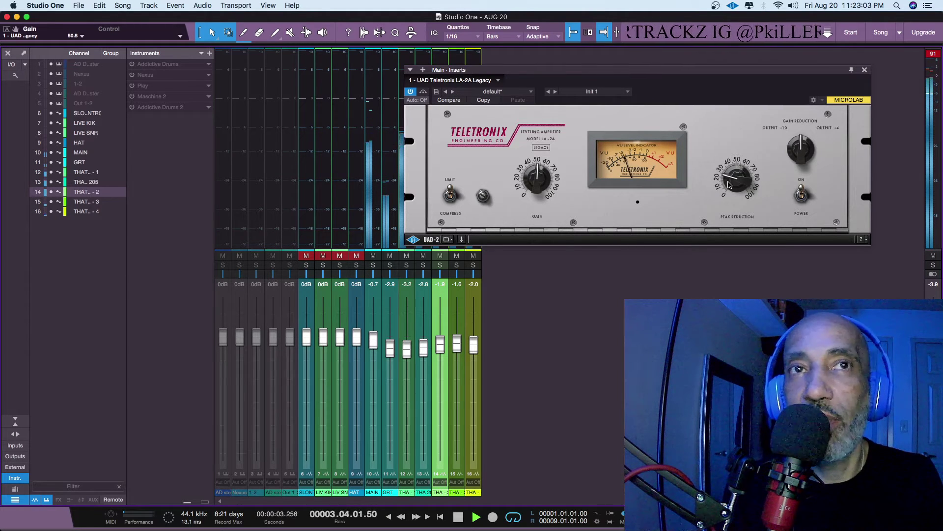
Try Peak Reduction 38.5 and Compress mode on the LA-2A, then return it to Limit with Peak Reduction at 20.5
drag(727, 178, 722, 156)
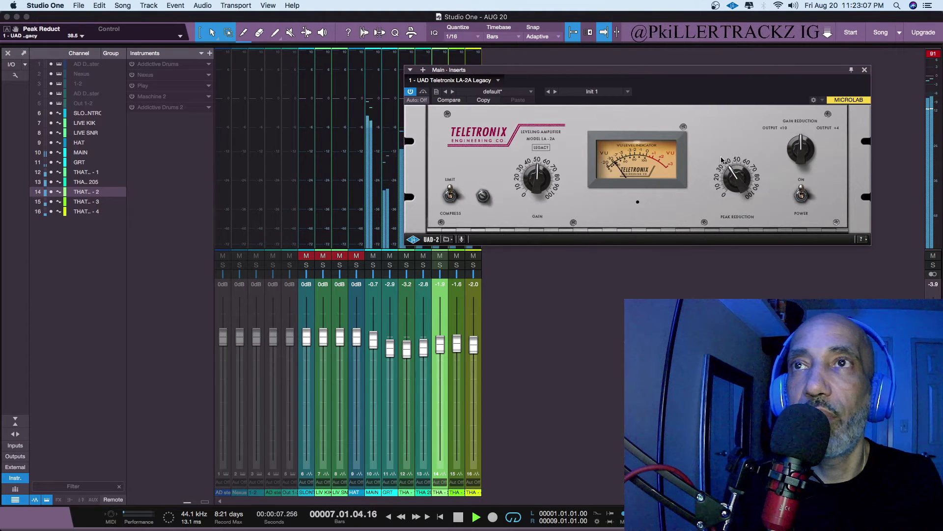
click(451, 196)
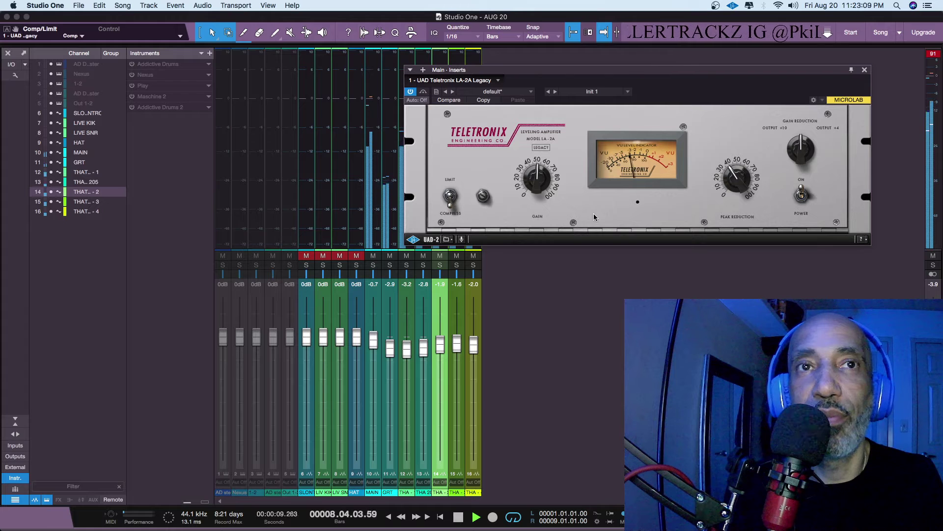
click(453, 197)
drag(735, 175, 731, 187)
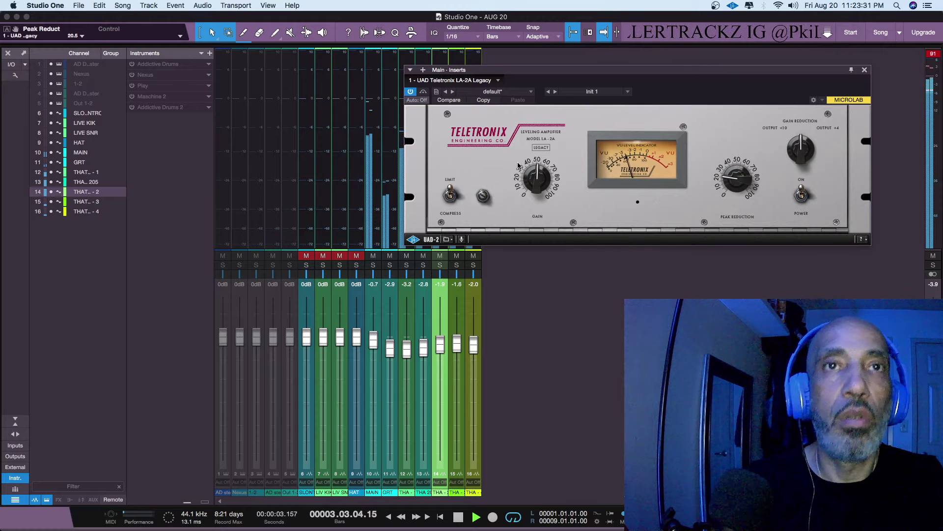
Compare the playing mix with the LA-2A bypassed and active, leave it active, and close its window
click(409, 91)
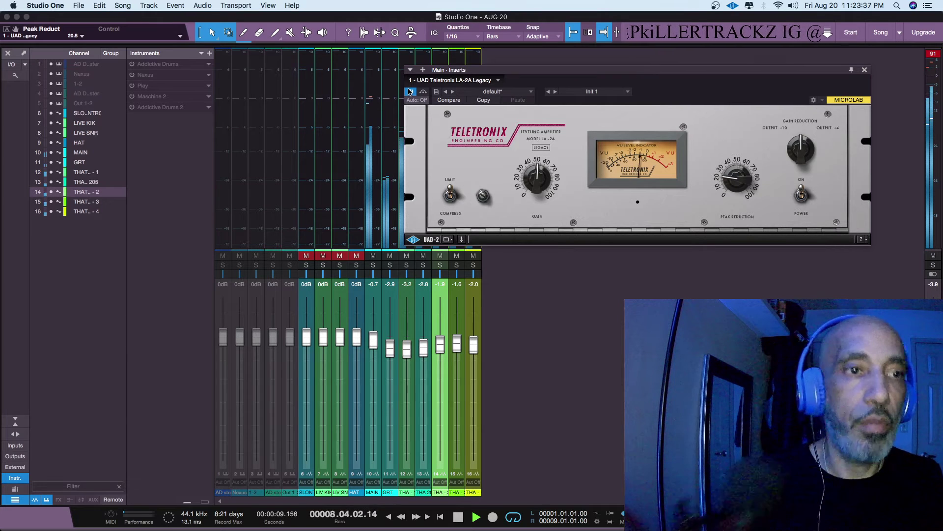
key(space)
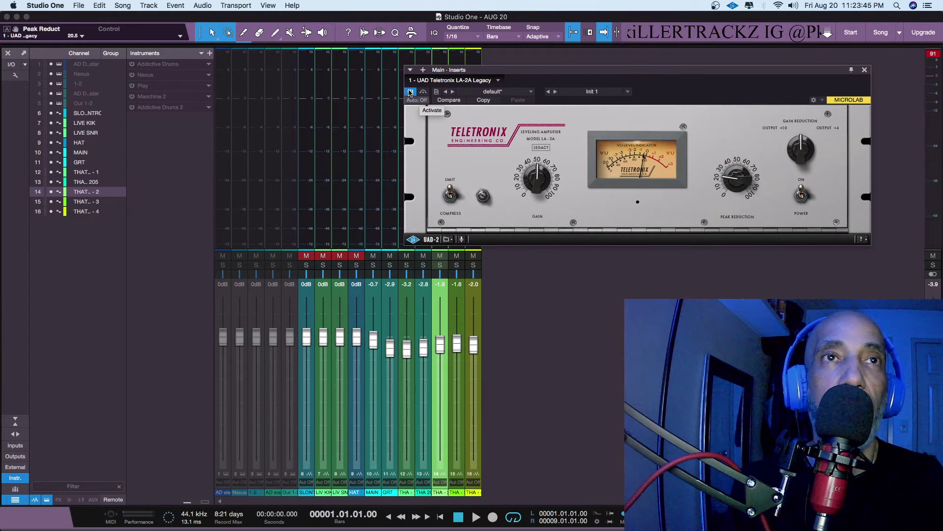
click(410, 92)
key(space)
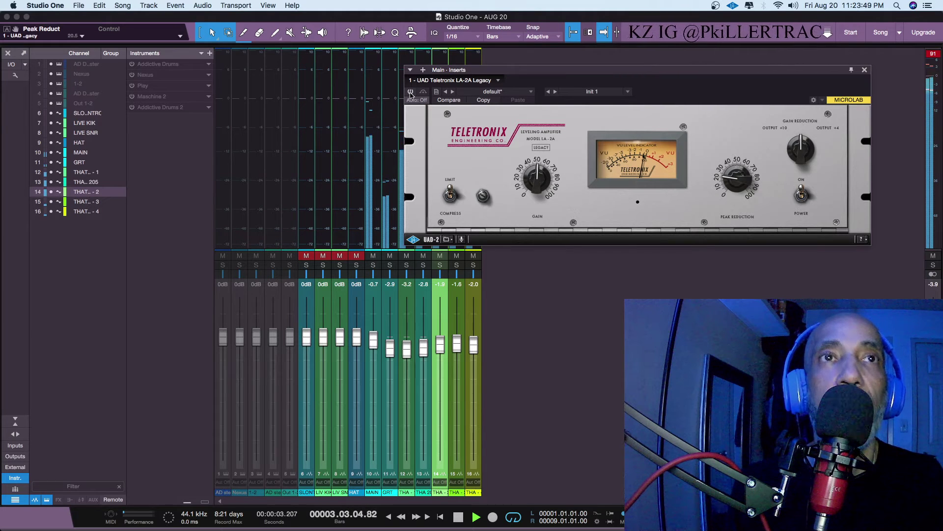
click(410, 92)
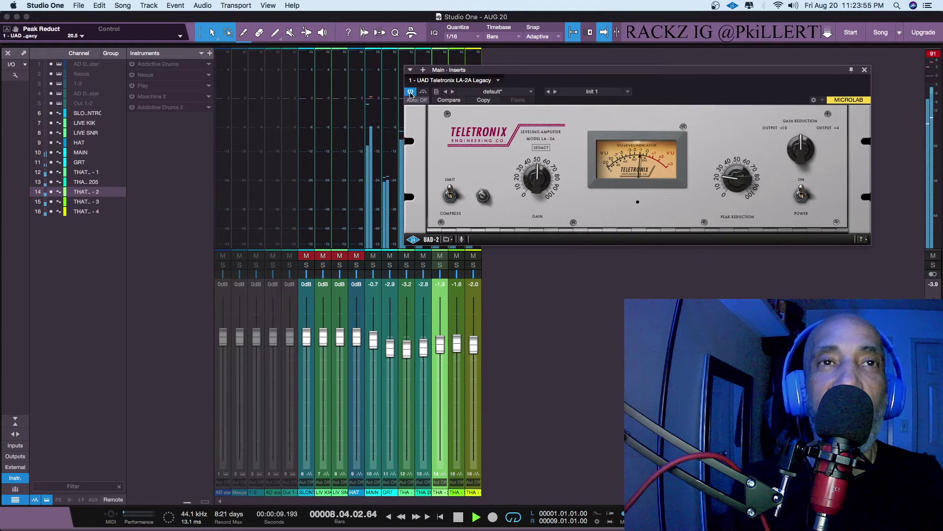
click(865, 70)
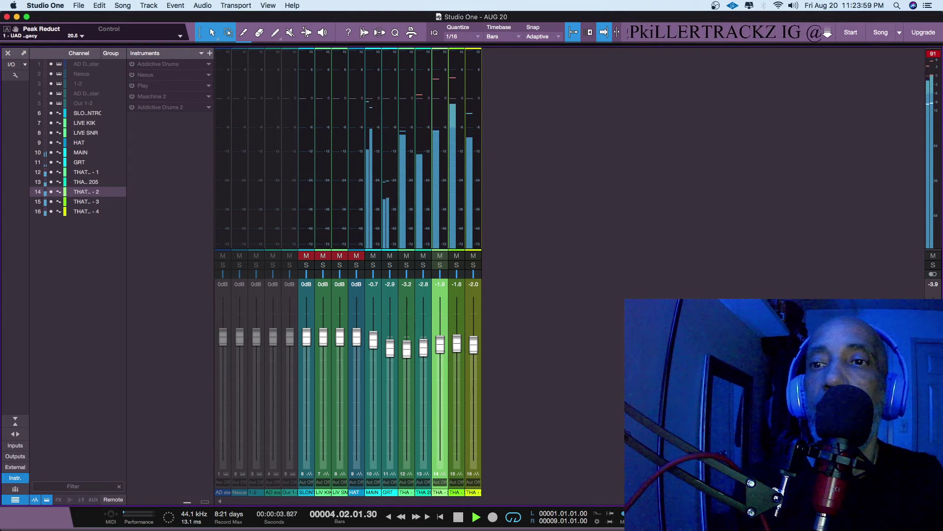
Unmute the HAT track in the playing mix, lower its level to -2.3 dB, and stop playback
key(F3)
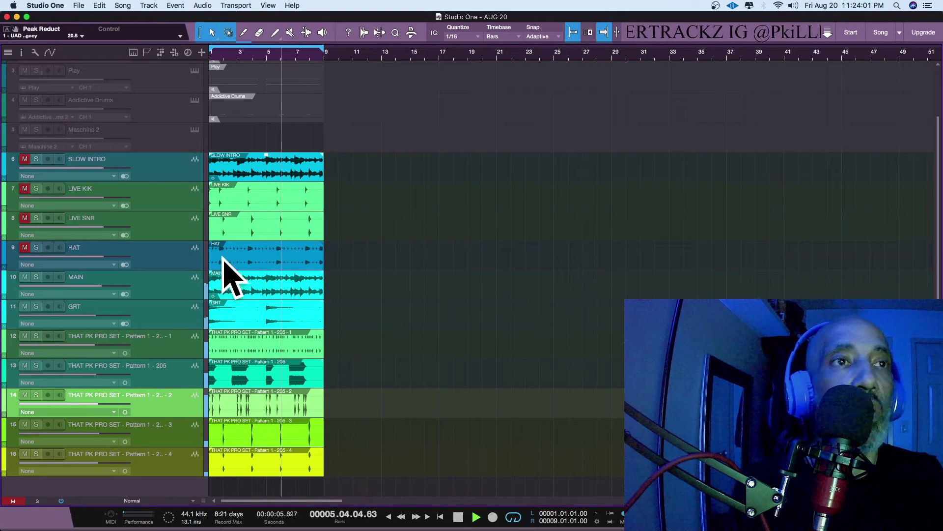
click(24, 248)
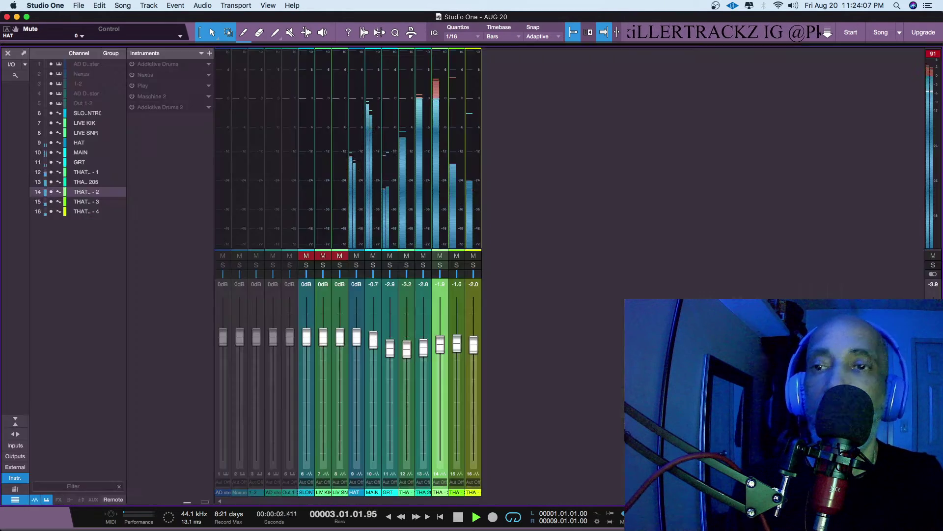
key(F3)
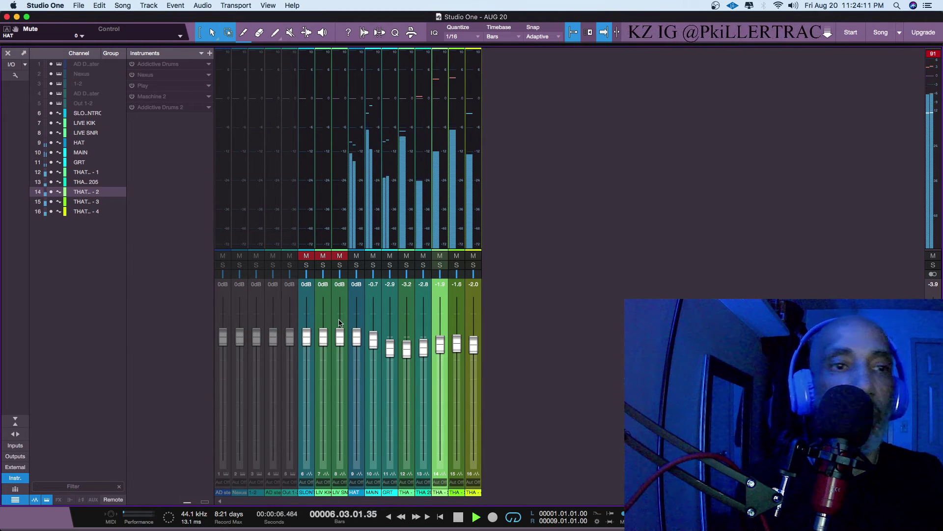
click(324, 256)
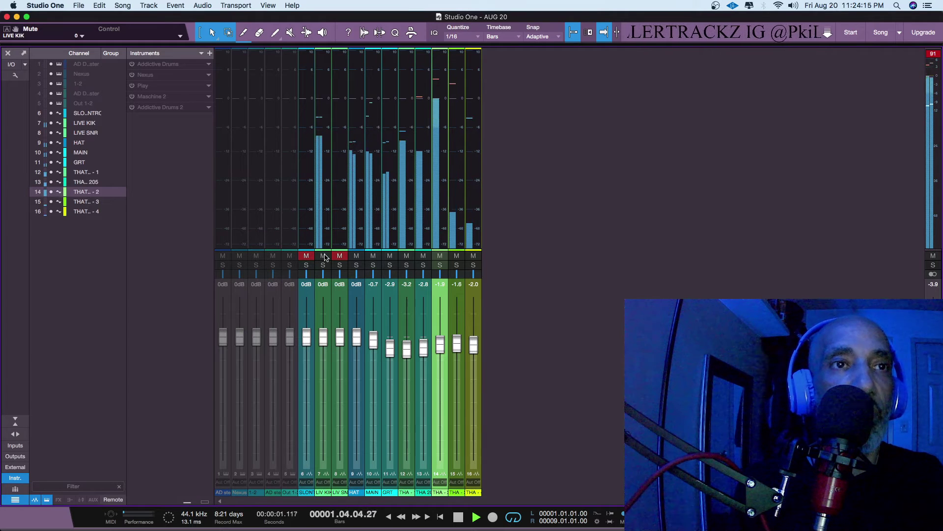
click(324, 256)
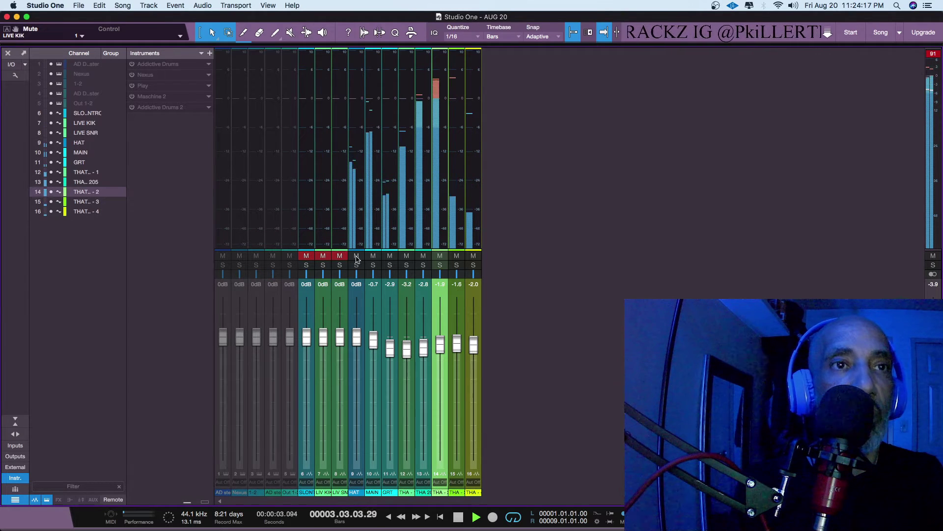
mouse_move(356, 333)
mouse_down()
mouse_move(358, 373)
mouse_move(356, 348)
mouse_up()
key(space)
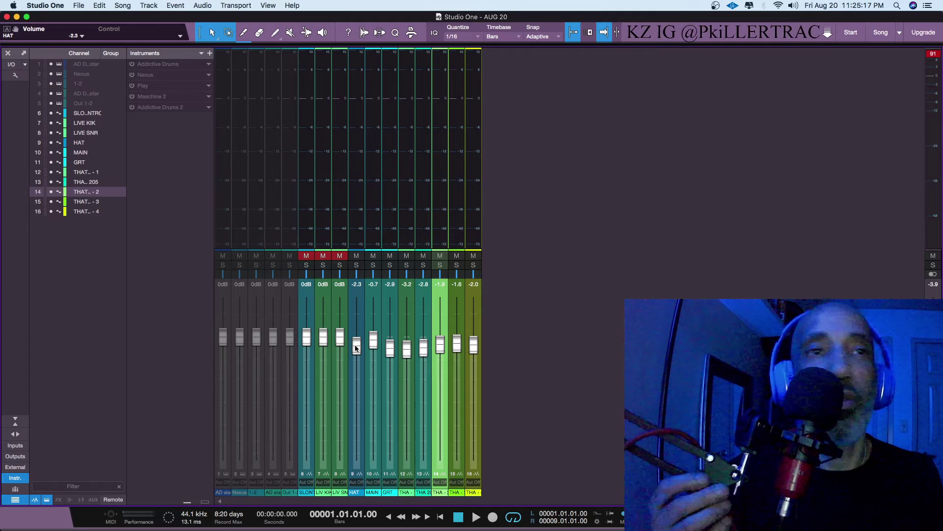
Lower the main output to -5.1 dB and replay the mix from the start
key(space)
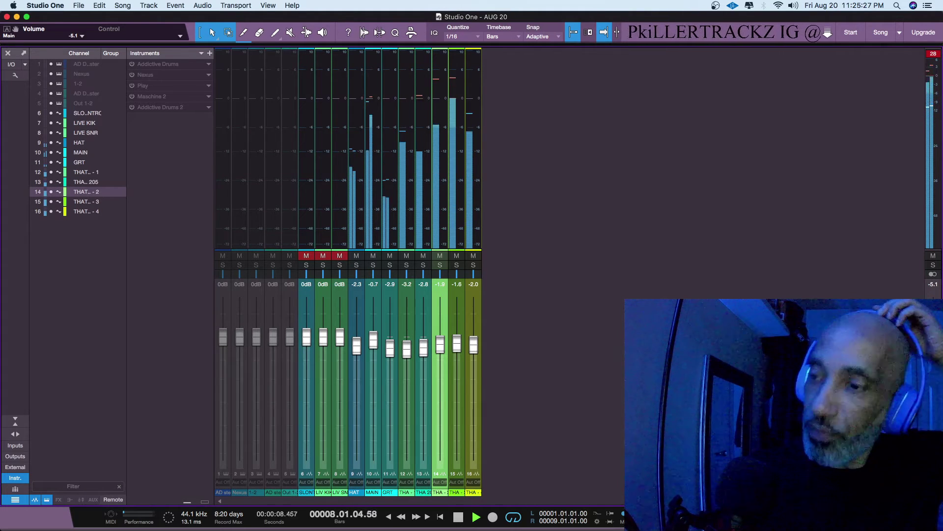
key(space)
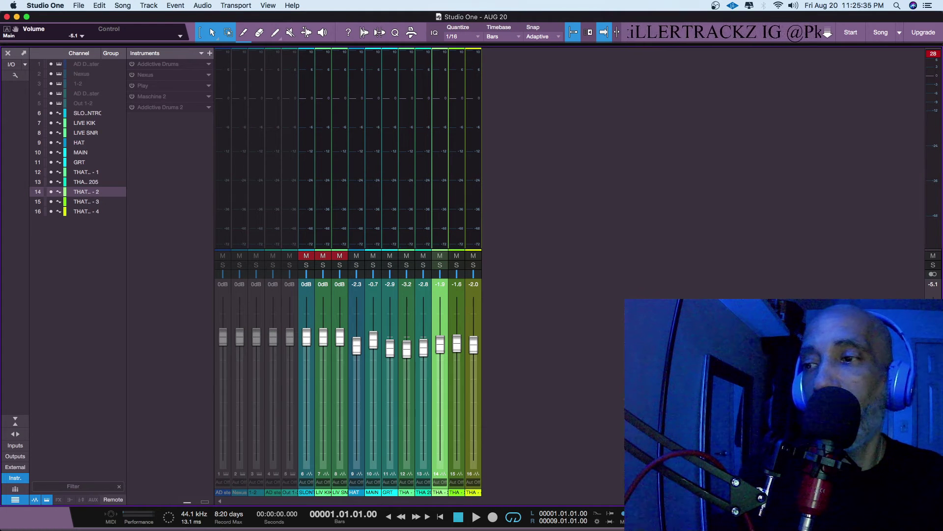
key(space)
key(space)
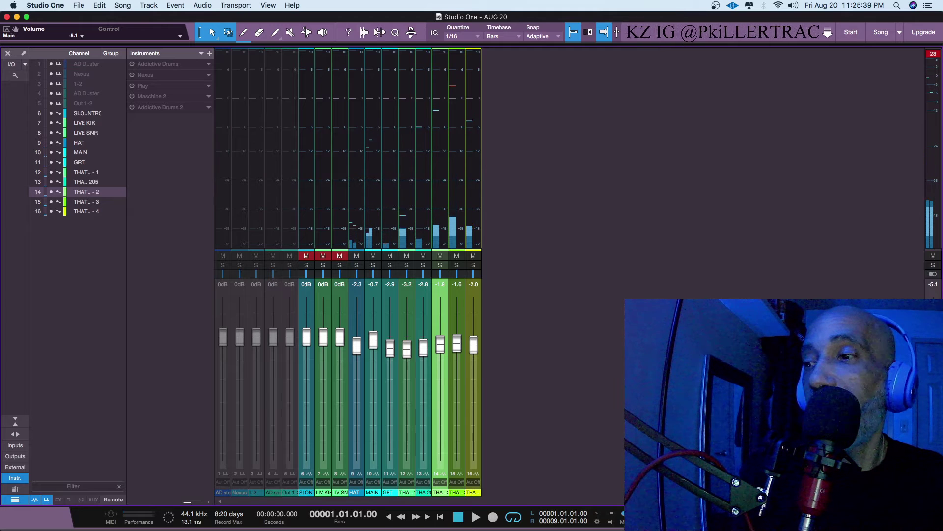
key(space)
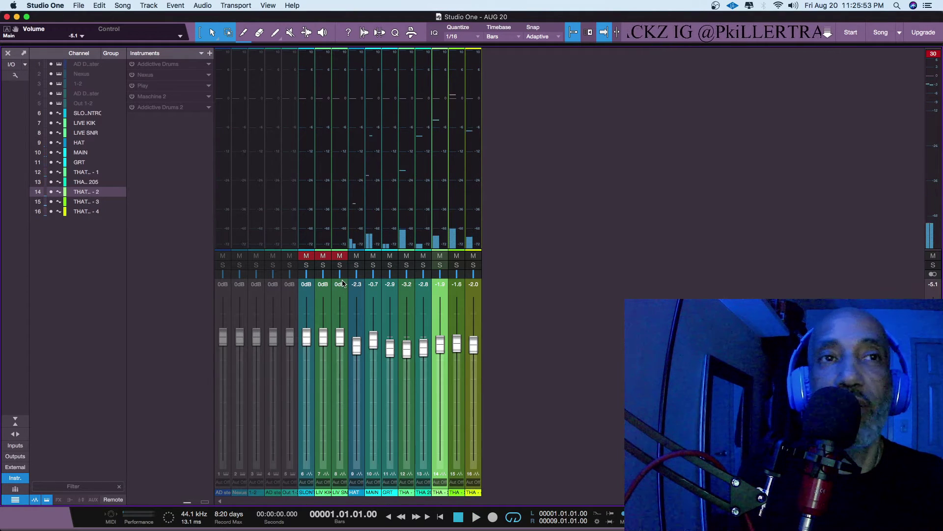
Unmute LIVE SNR during playback and raise its level to +1.3 dB
key(space)
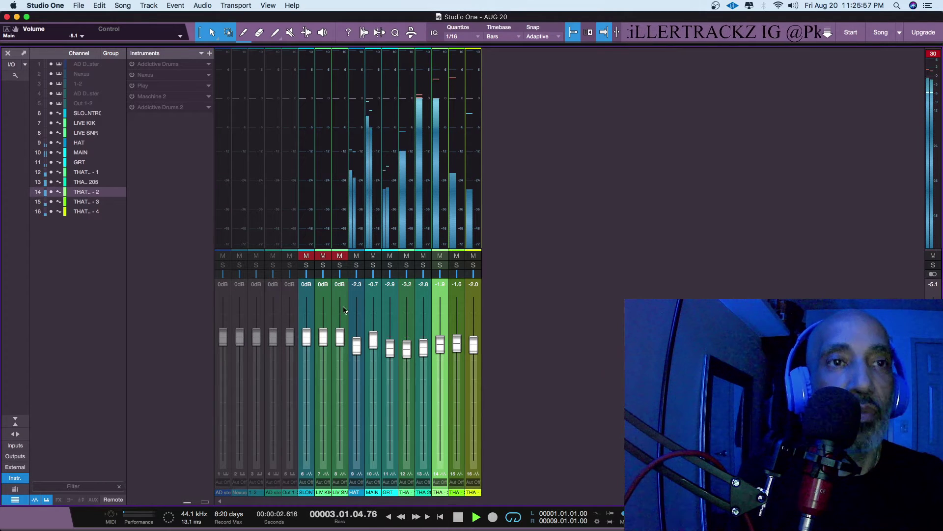
click(342, 256)
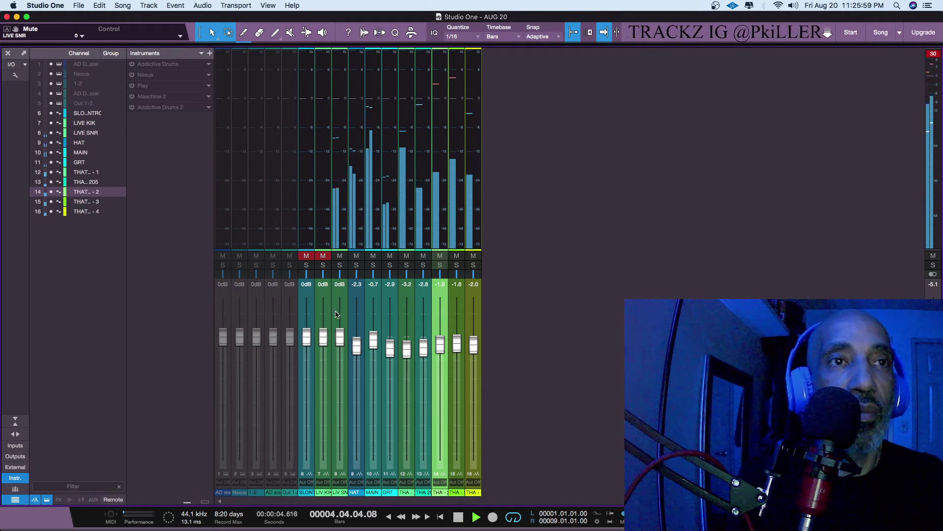
drag(340, 334, 338, 324)
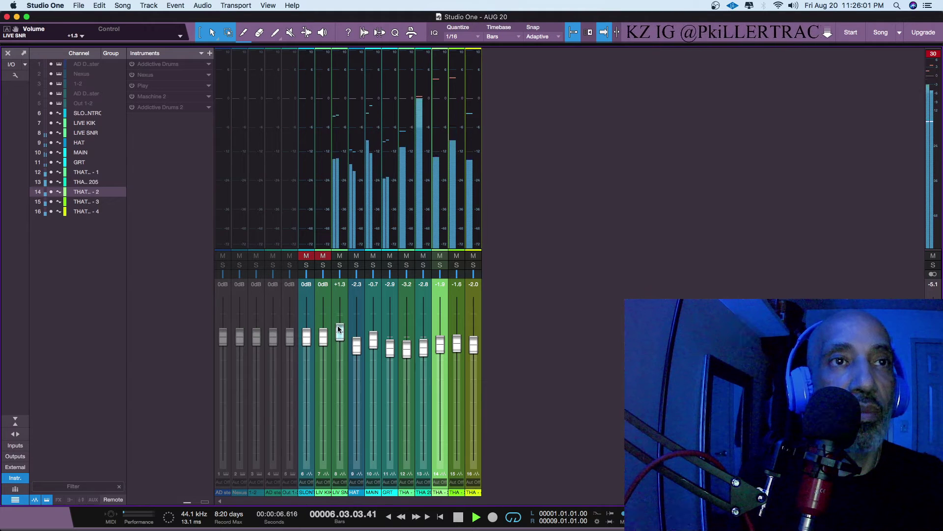
Audition LIVE KIK on its own and unmuted within the playing mix
click(323, 266)
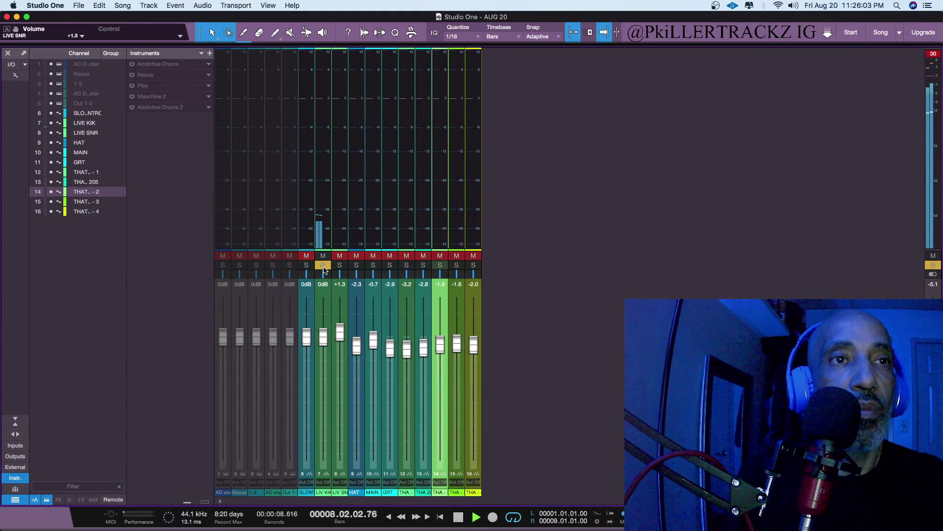
click(324, 267)
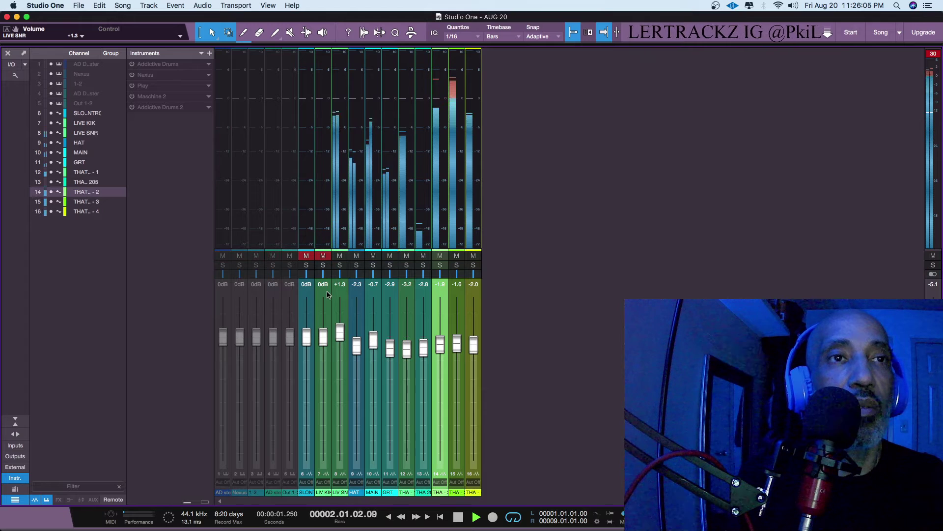
key(space)
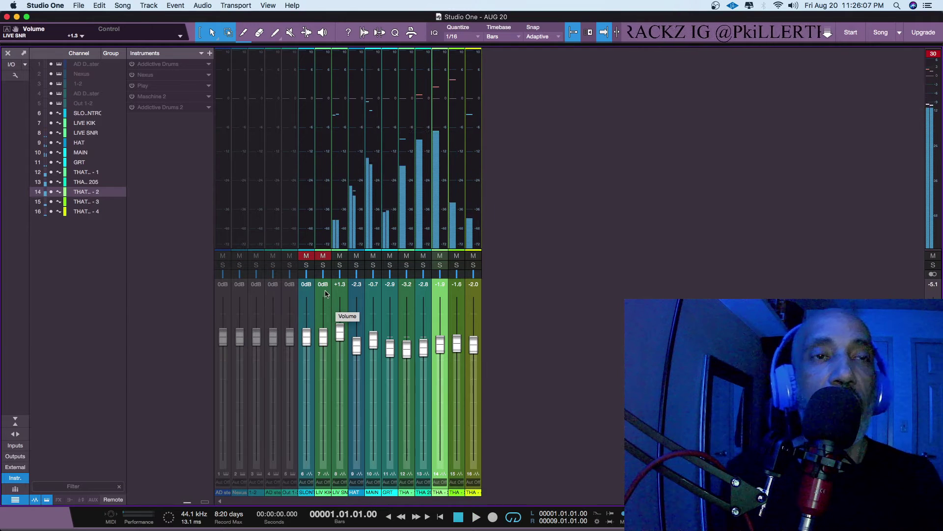
key(space)
click(324, 257)
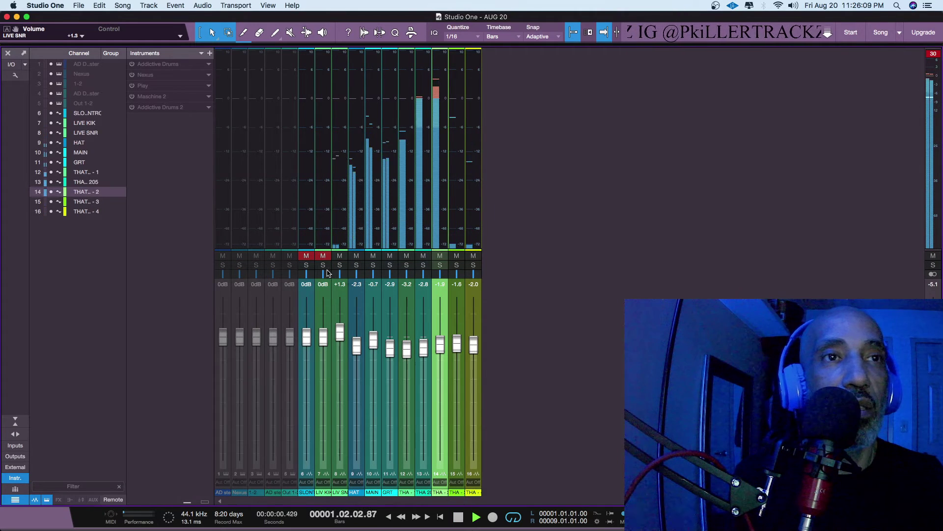
click(324, 265)
click(324, 265)
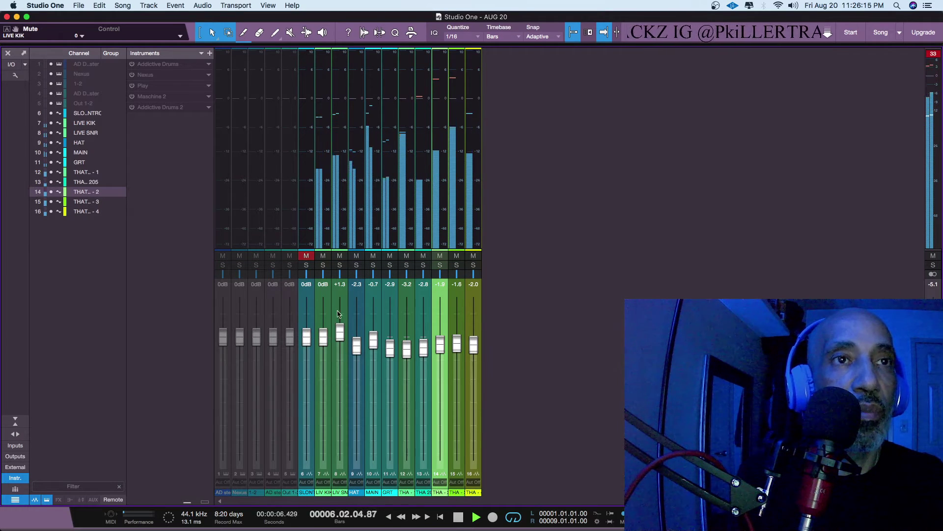
Mute LIVE KIK again and set the LIVE SNR level to -0.6 dB
click(323, 257)
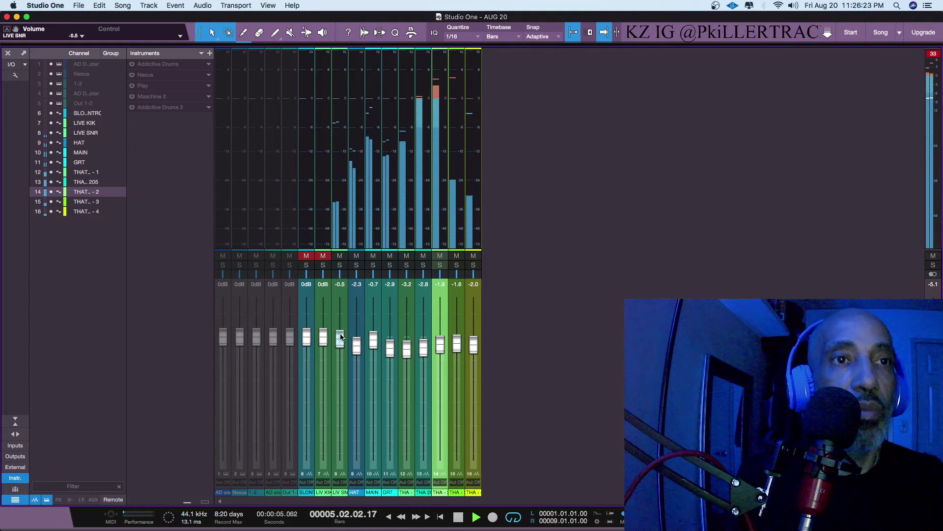
drag(341, 337, 341, 337)
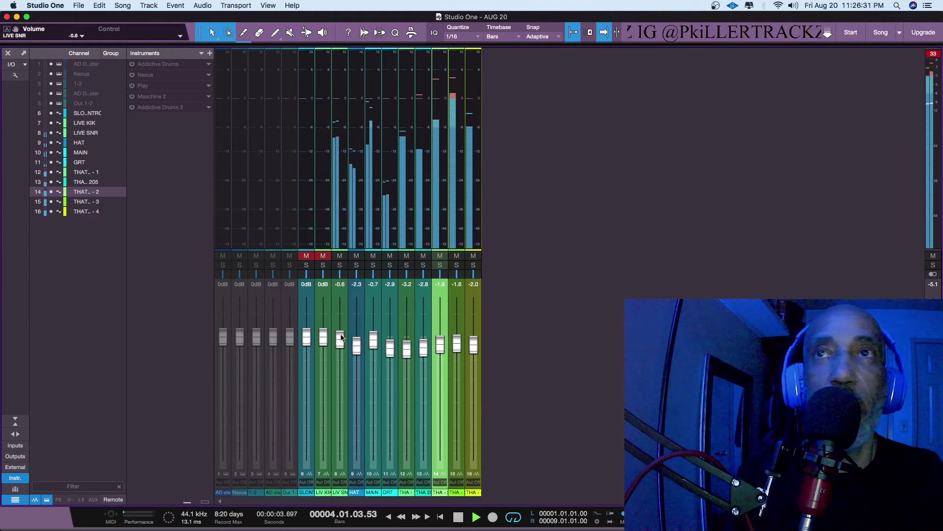
key(space)
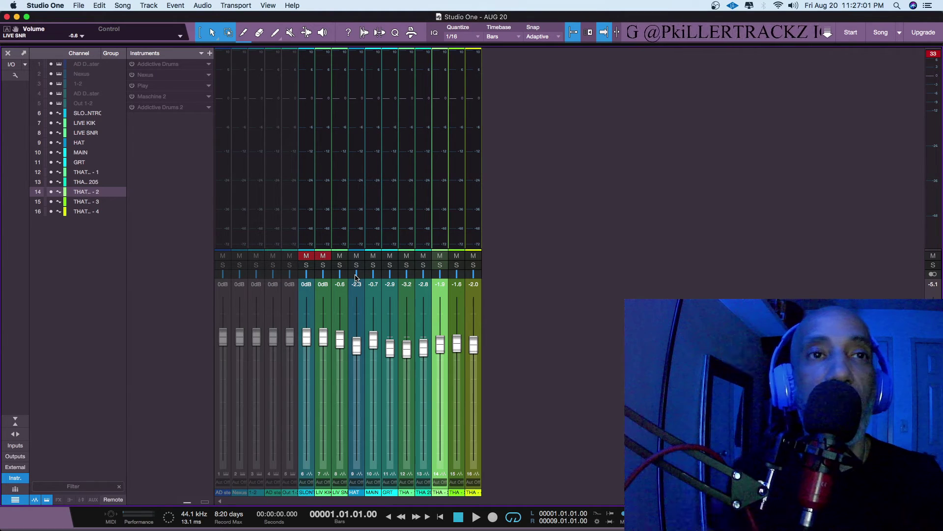
Unmute LIVE KIK during playback, check it in solo, and set its level to +0.4 dB
key(space)
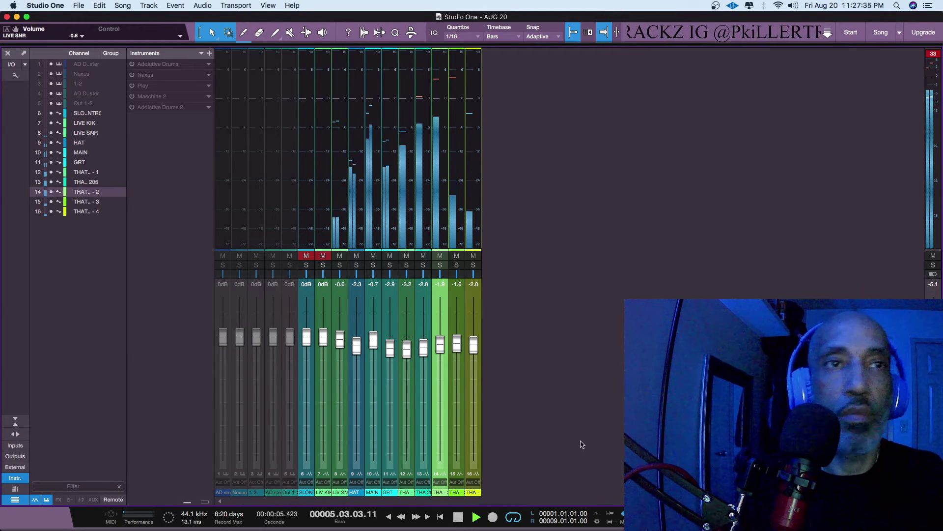
click(323, 255)
click(324, 265)
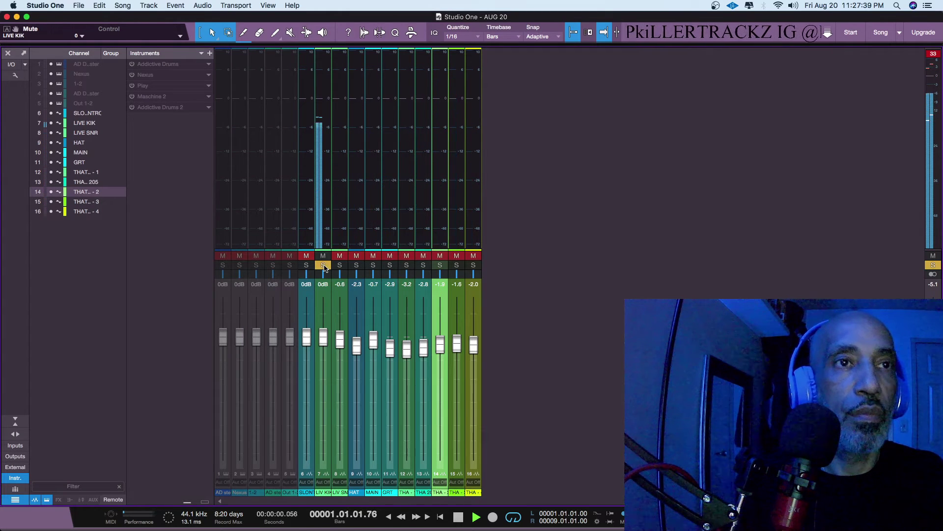
click(323, 265)
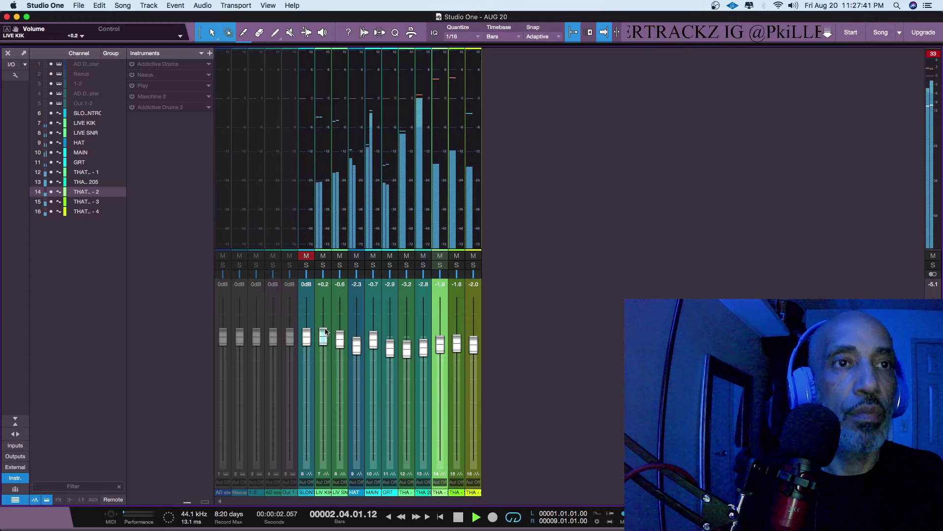
drag(324, 337, 326, 333)
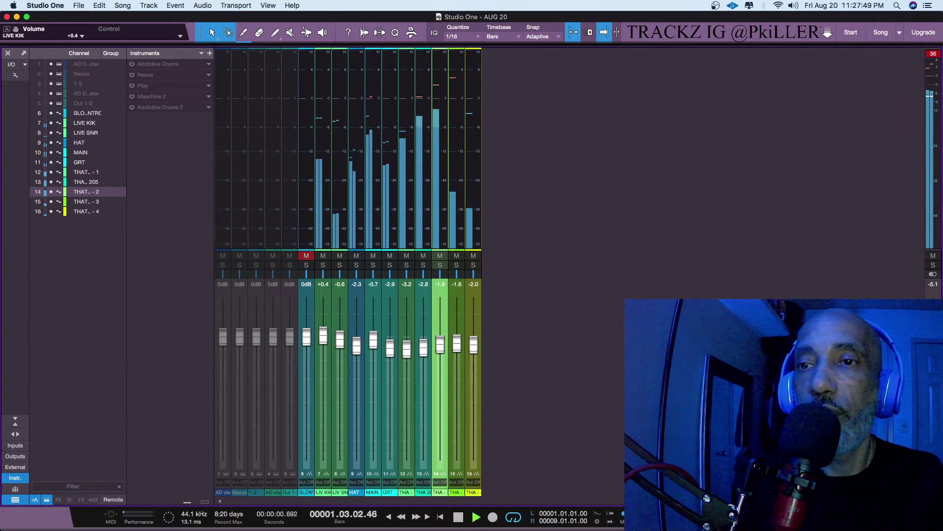
Rename audio track 12 in the arrangement as HAT 2
key(F3)
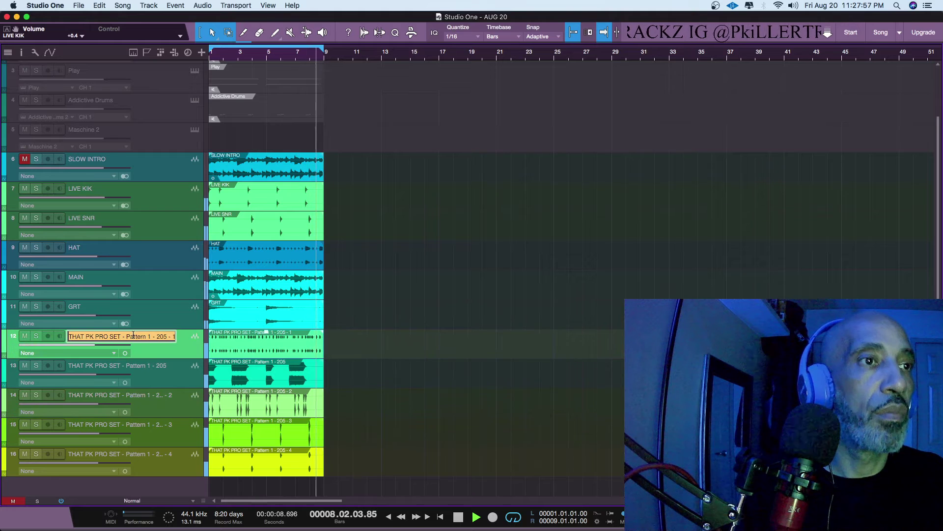
double_click(133, 335)
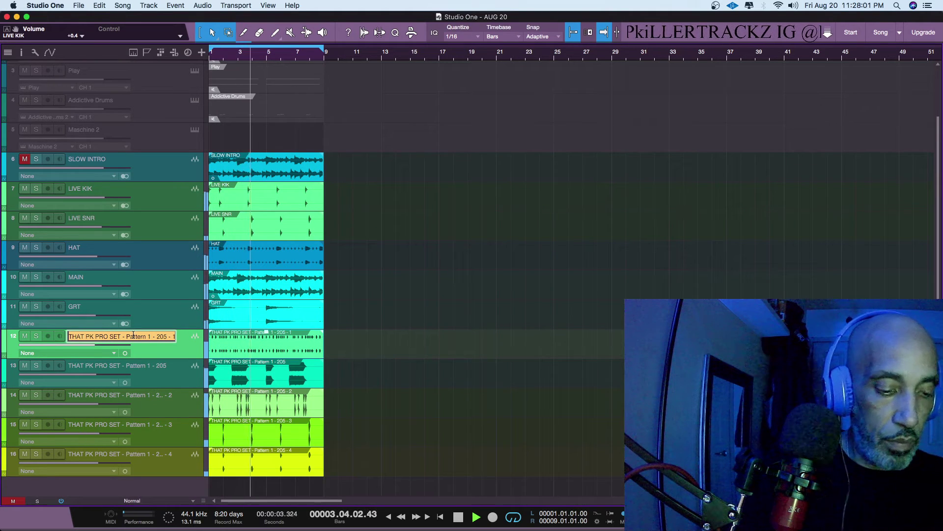
text(HAT )
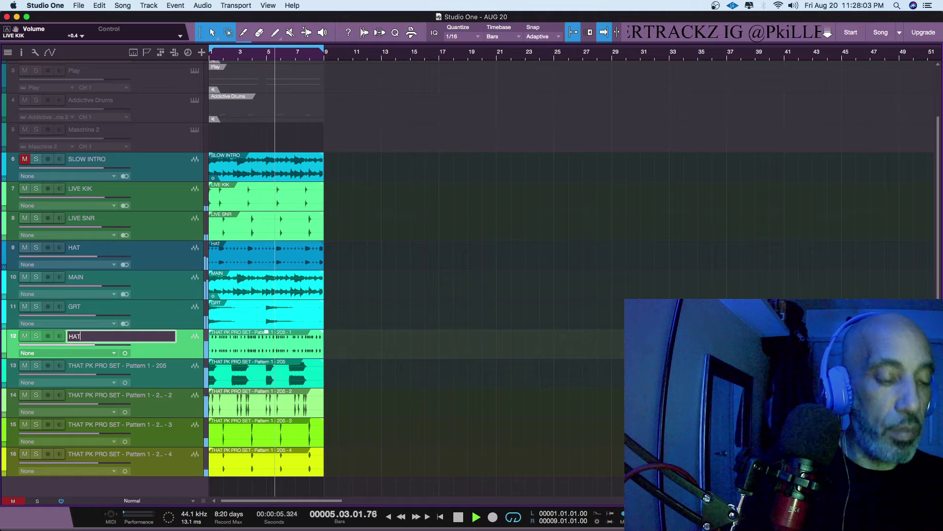
text(2)
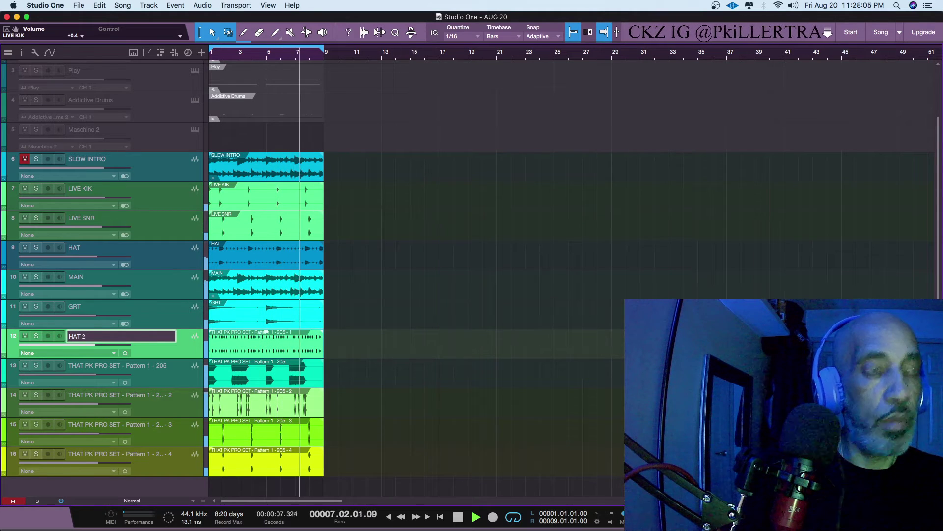
key(Return)
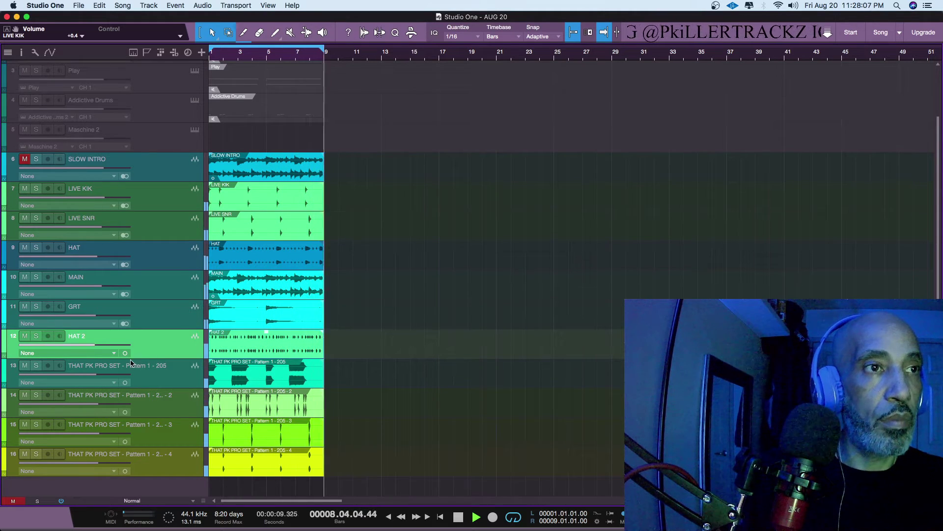
Rename audio track 13 as 808 and track 14 as KIK 1
double_click(130, 365)
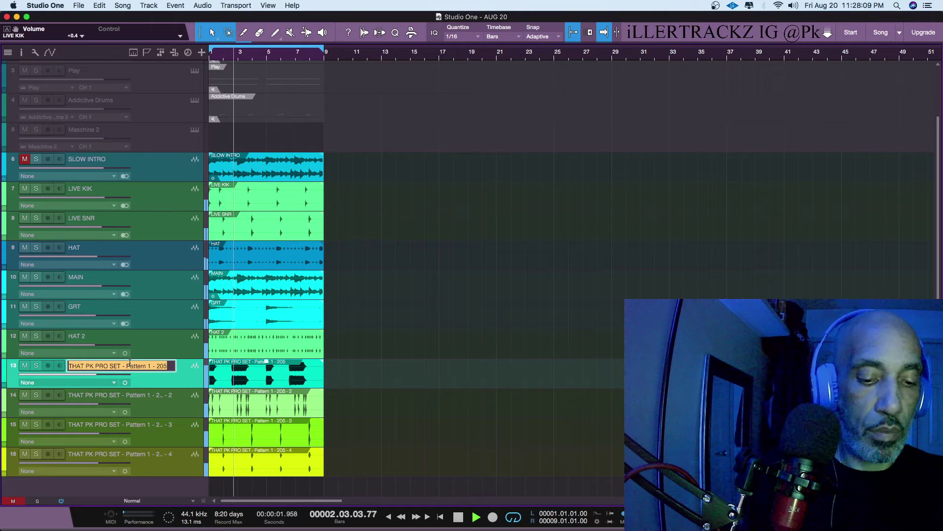
text(808)
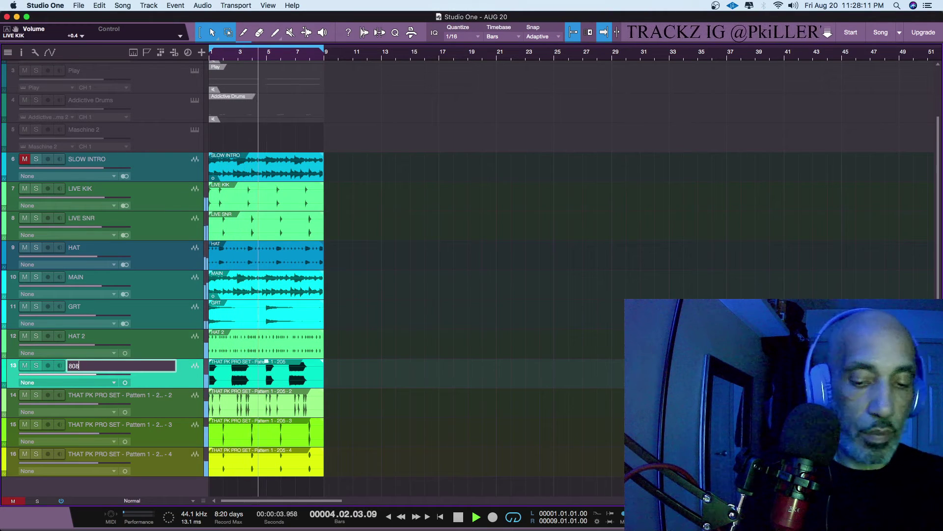
key(Return)
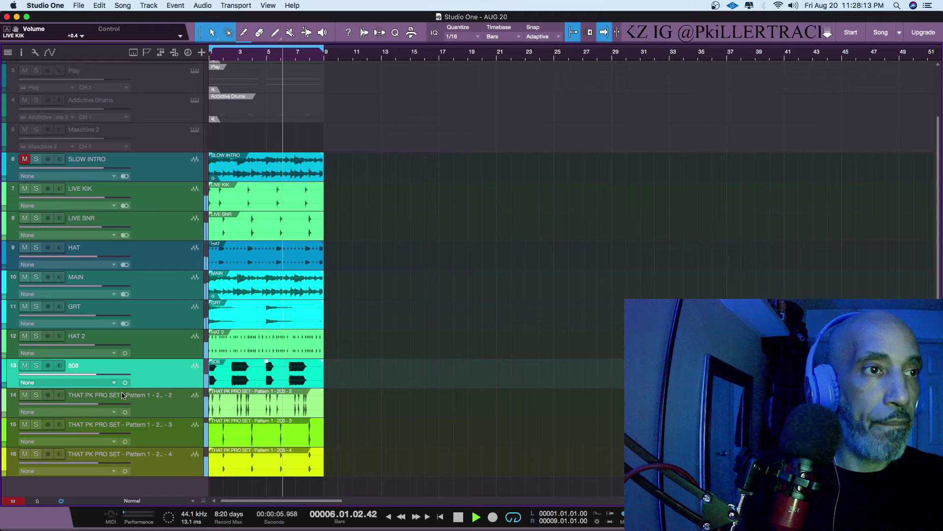
double_click(92, 395)
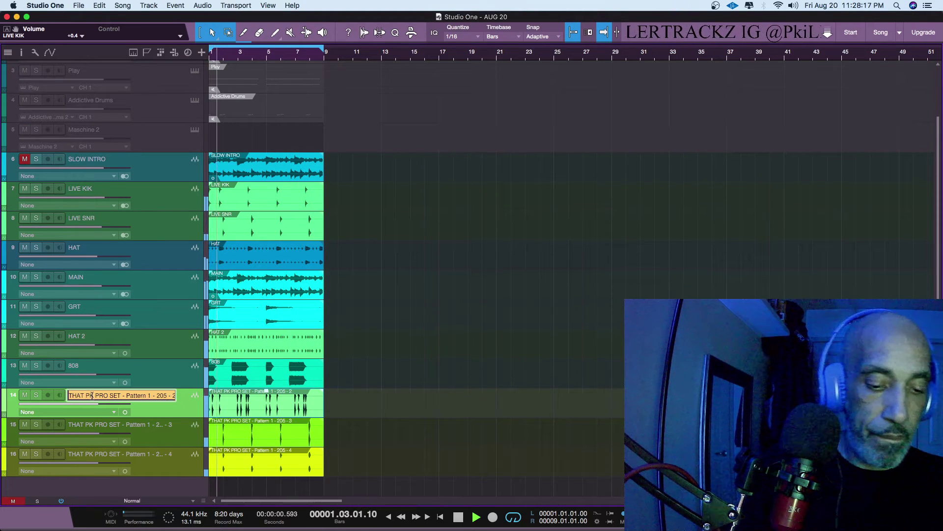
text(KIK 1)
key(Return)
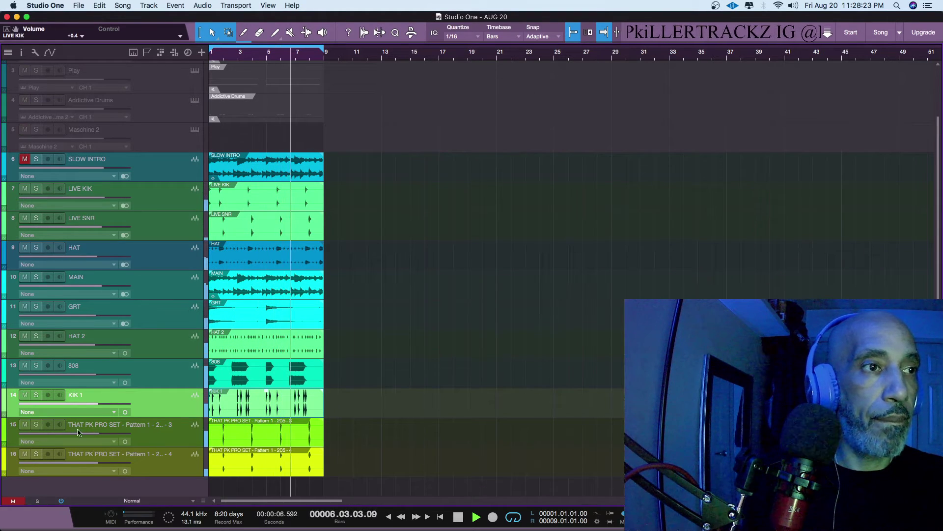
Rename audio track 15 in the arrangement as PK SNR
double_click(93, 424)
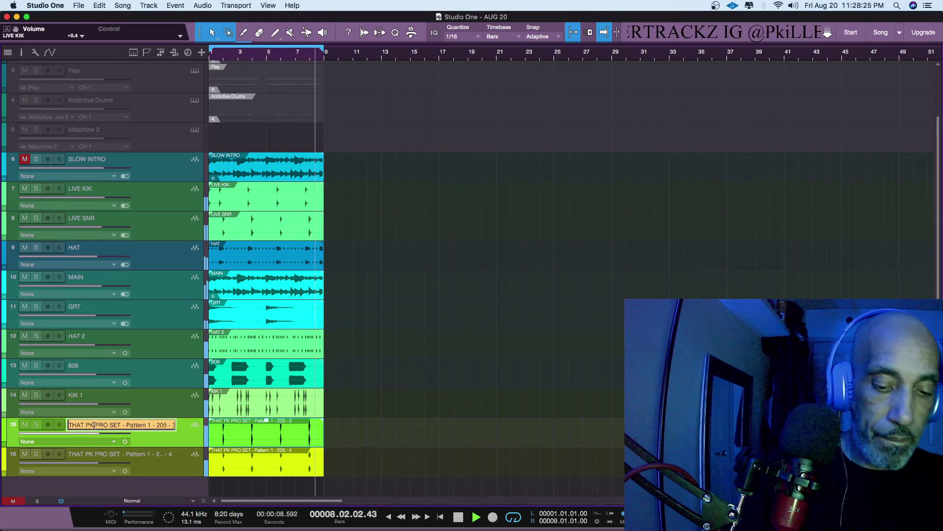
text(PK)
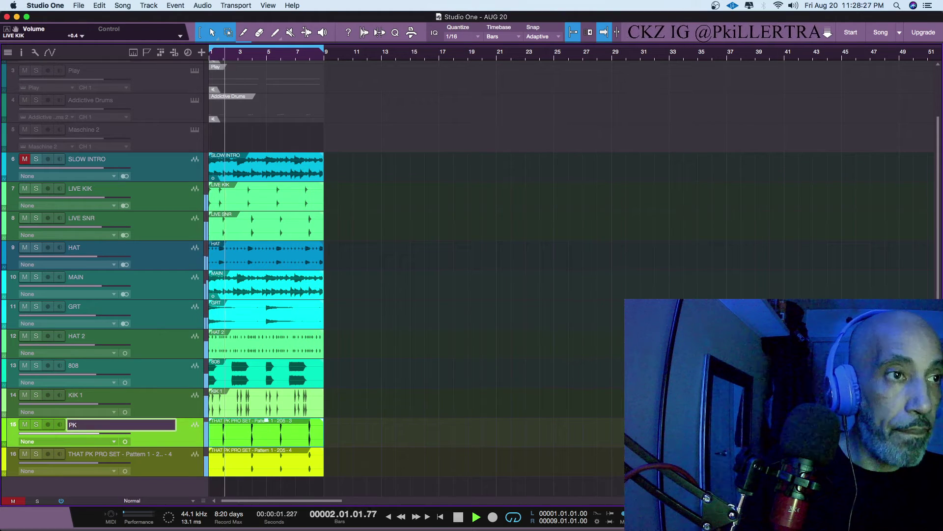
text( SNR)
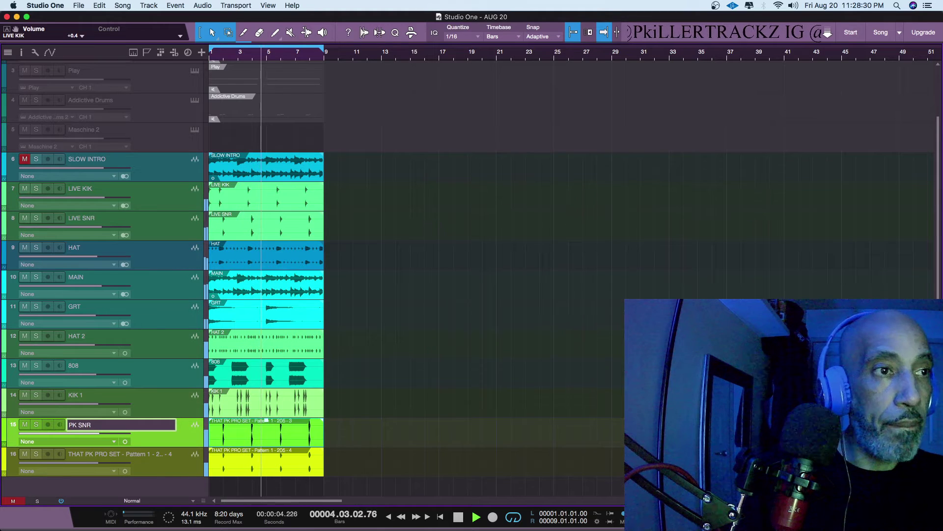
key(Return)
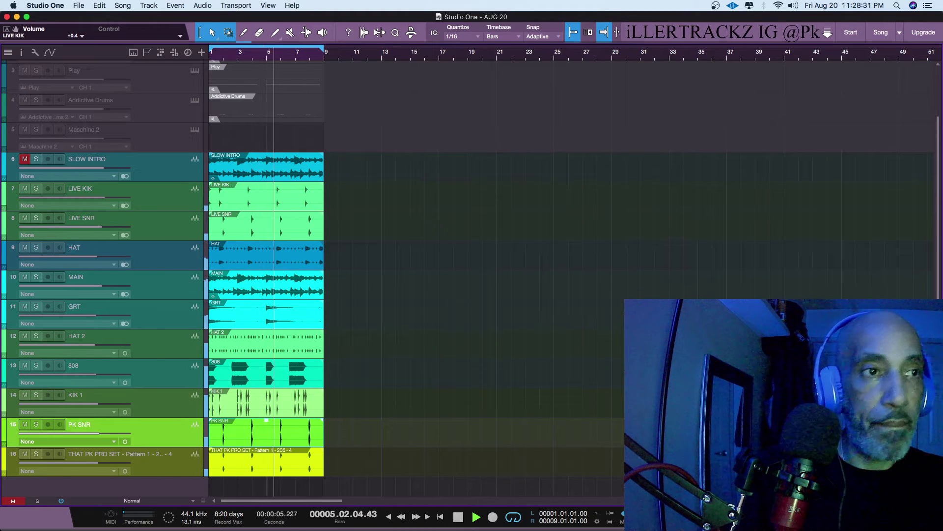
Check track 16 briefly in solo and rename it as WET SNR
click(36, 454)
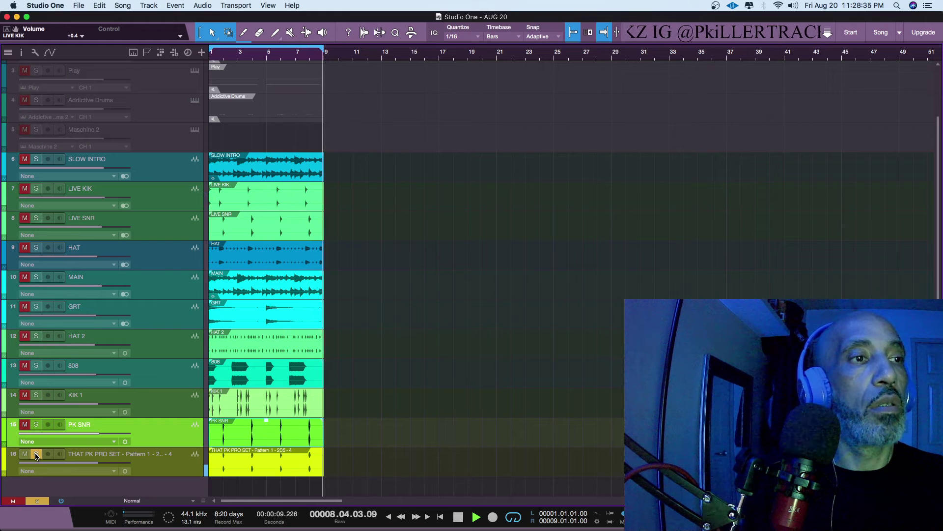
click(35, 454)
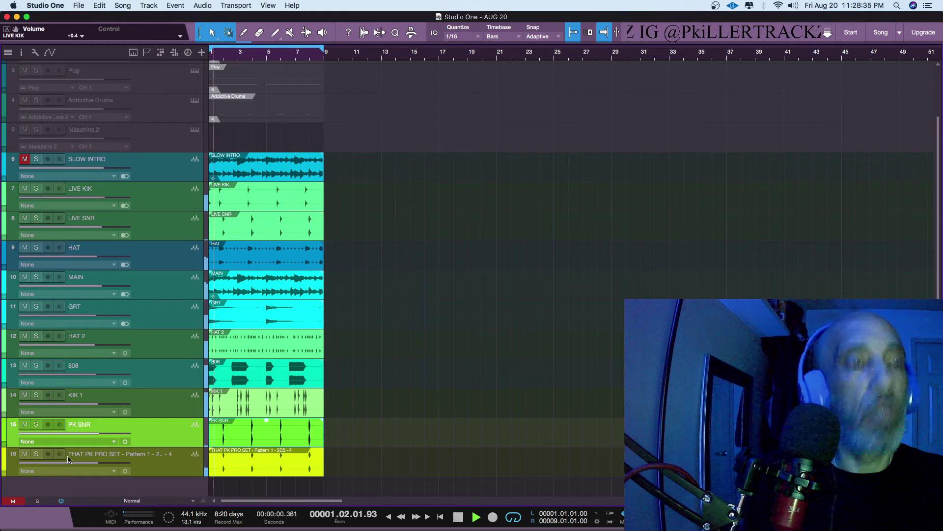
double_click(109, 454)
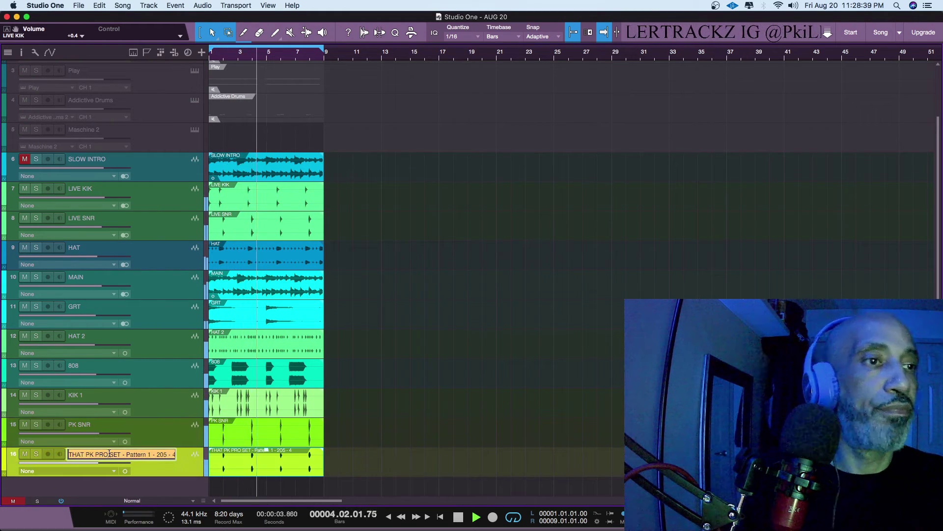
text(WE)
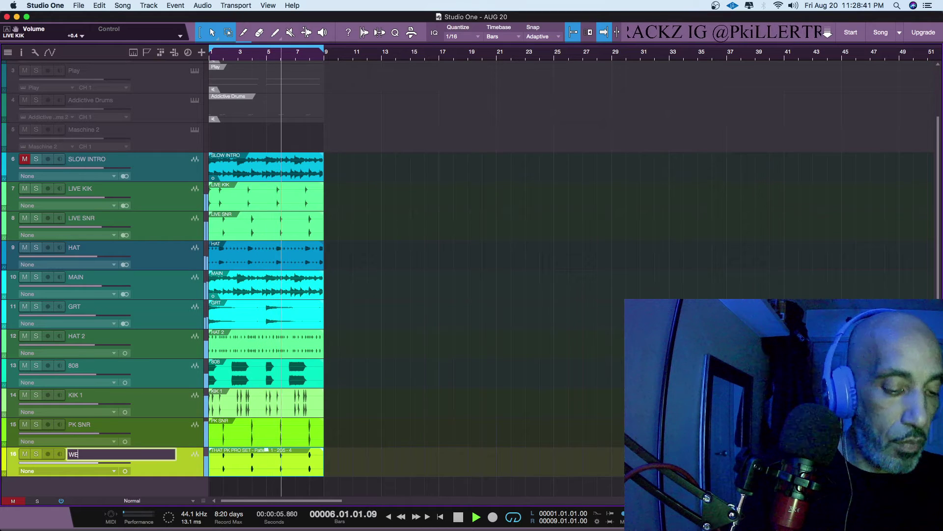
text(T )
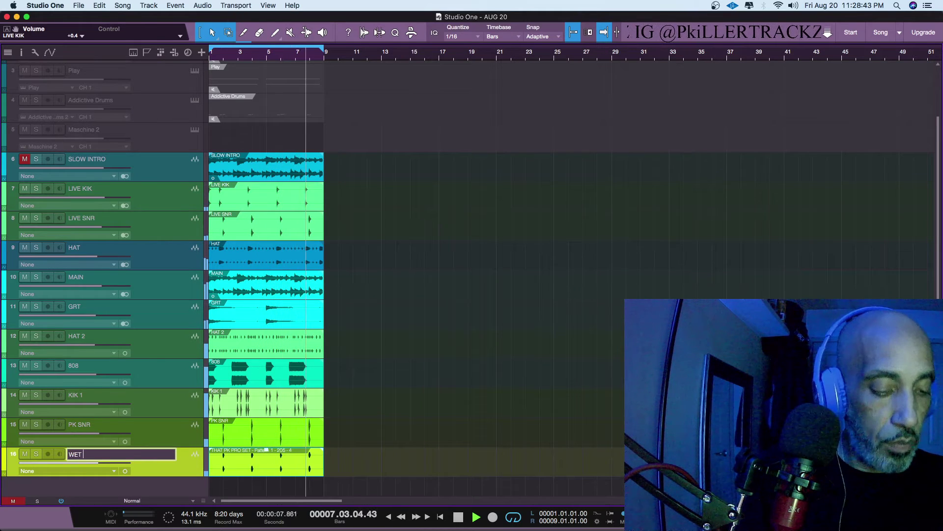
text(SNR)
key(Return)
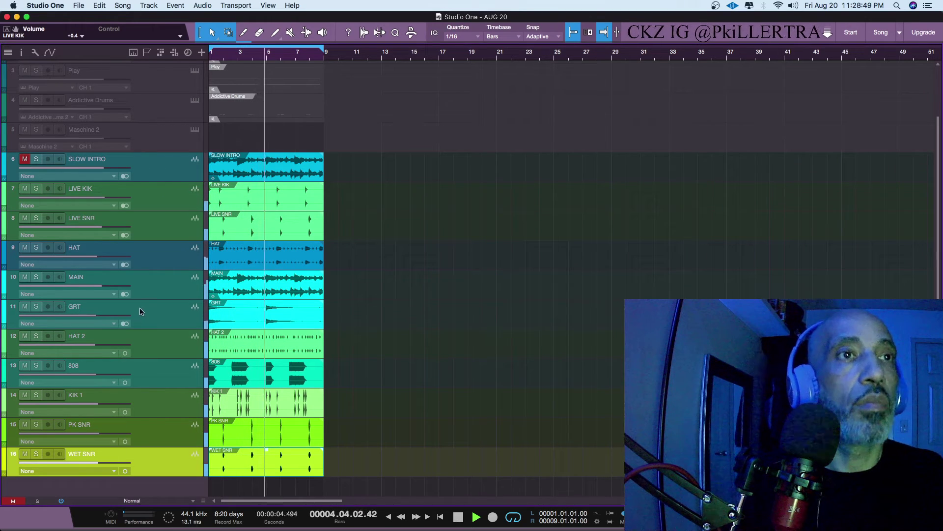
Move the MAIN track directly below SLOW INTRO and the GRT track directly below MAIN
click(158, 285)
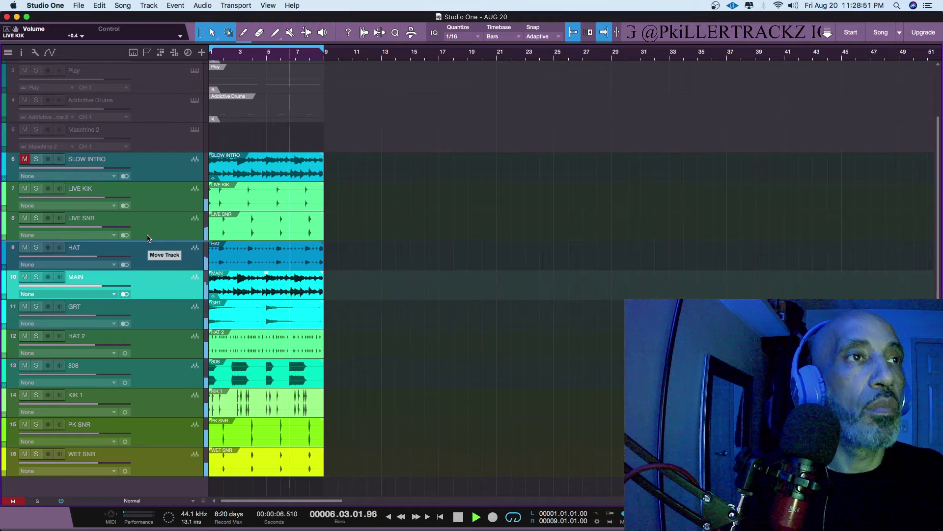
drag(148, 198, 148, 196)
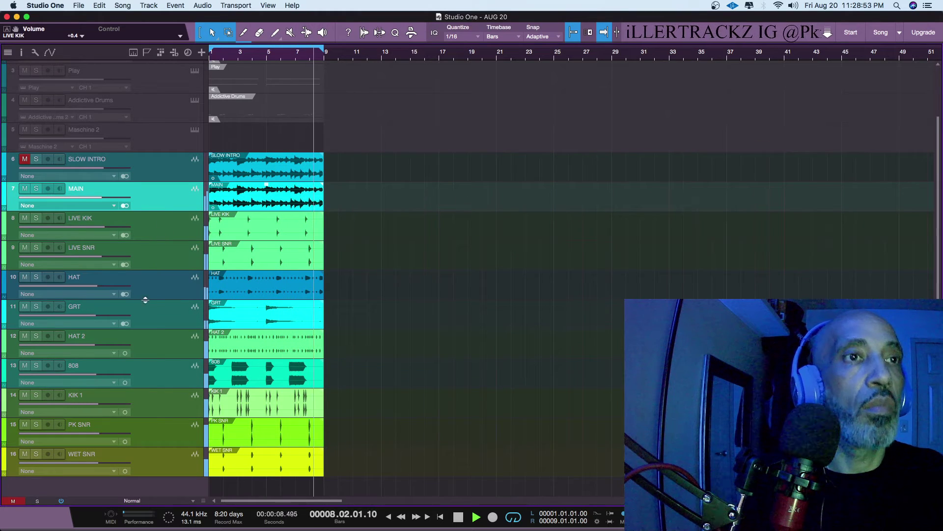
drag(141, 313, 141, 225)
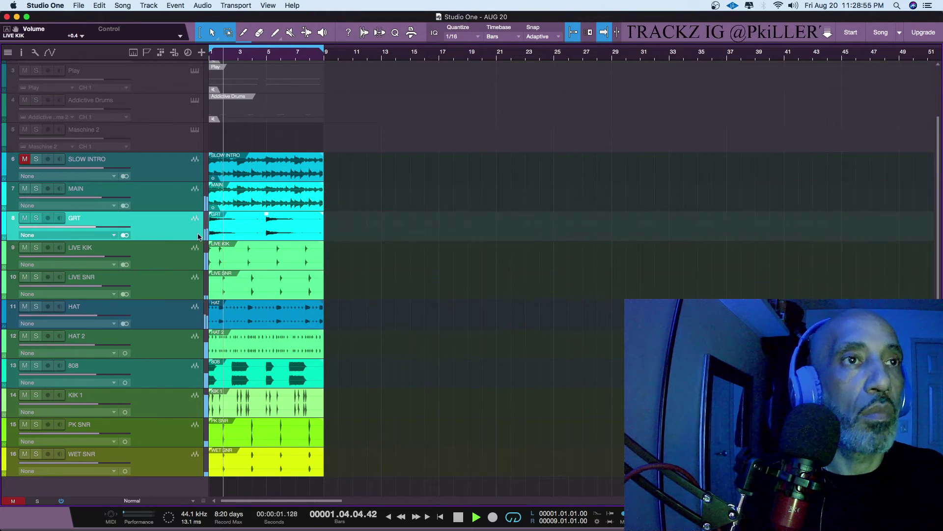
Color all drum tracks from LIVE KIK through WET SNR dark magenta
click(151, 252)
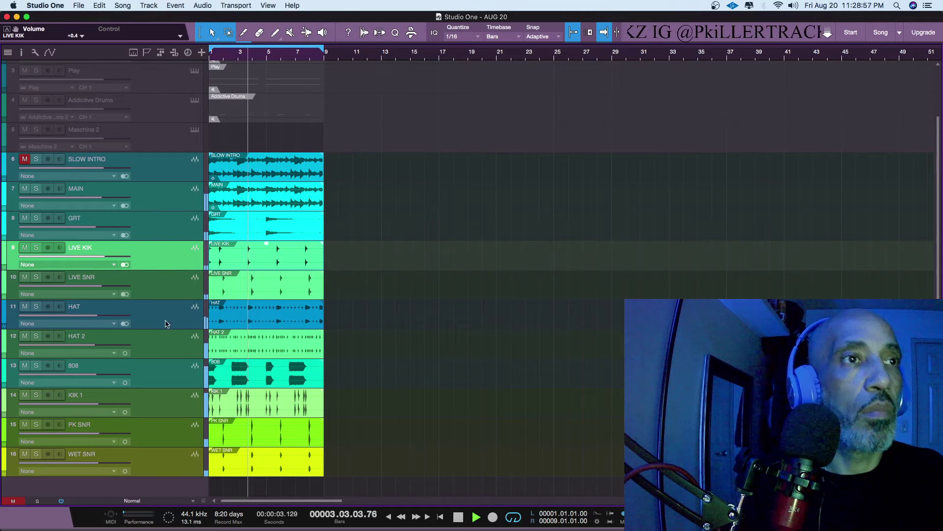
shift+click(169, 452)
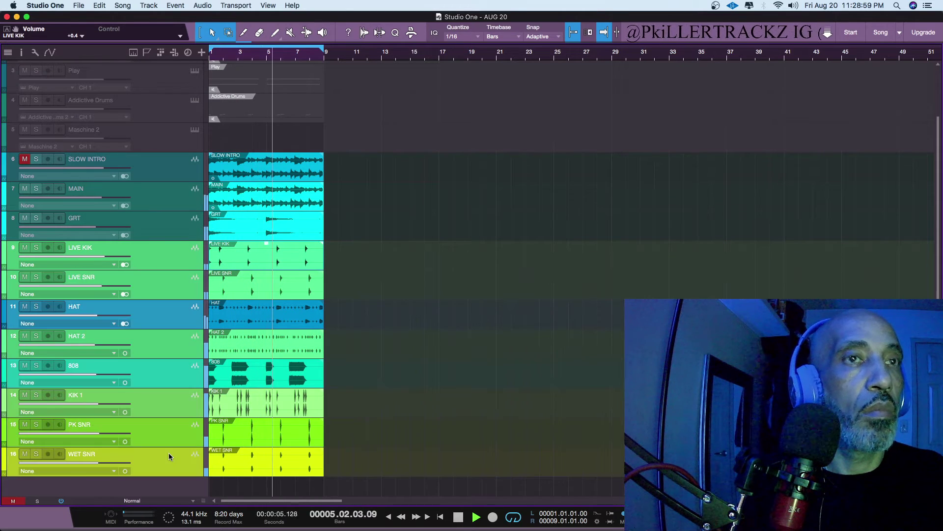
click(5, 252)
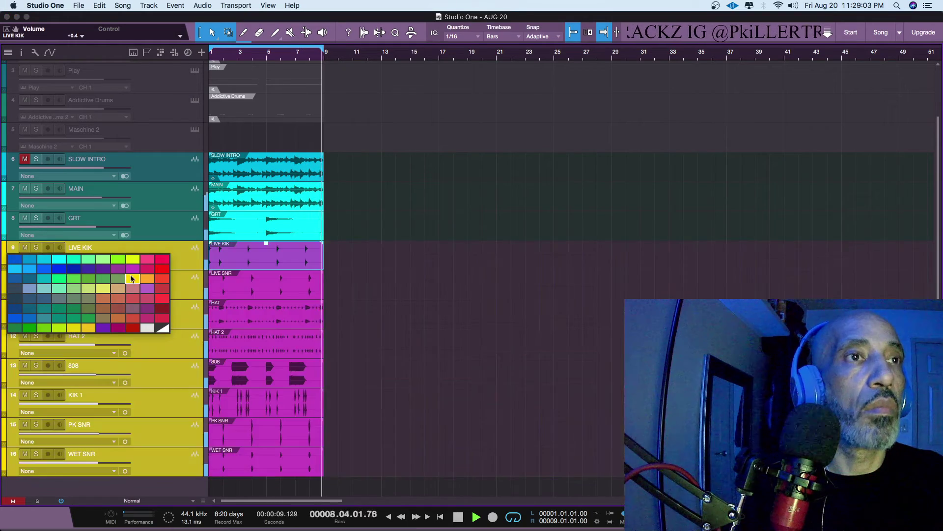
click(132, 272)
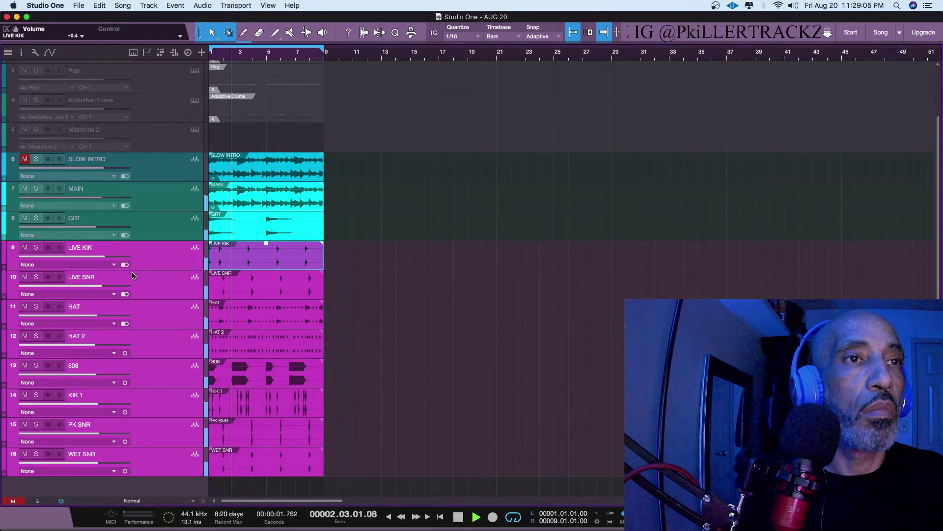
click(4, 253)
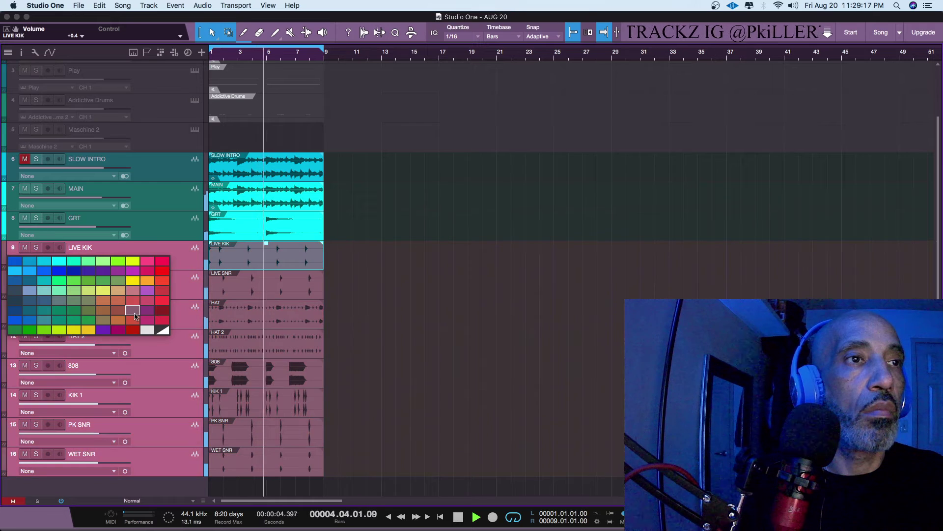
click(146, 311)
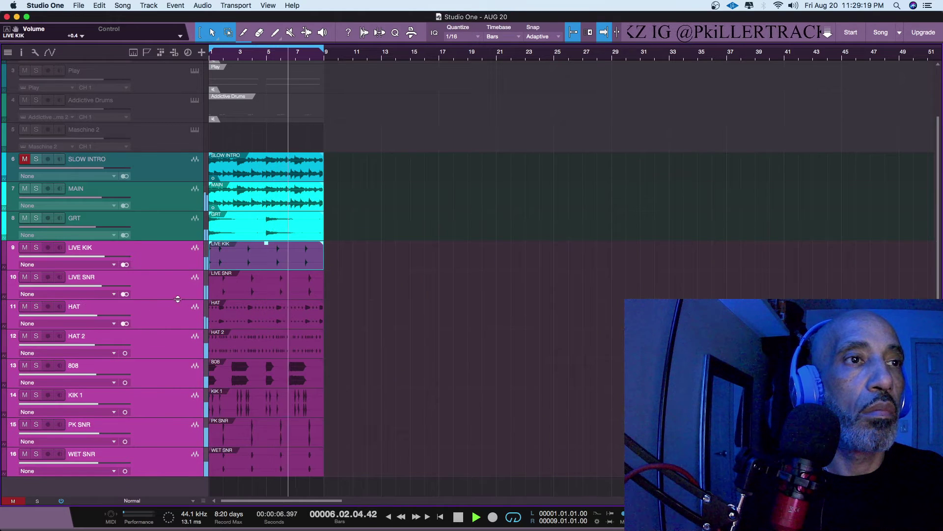
click(170, 268)
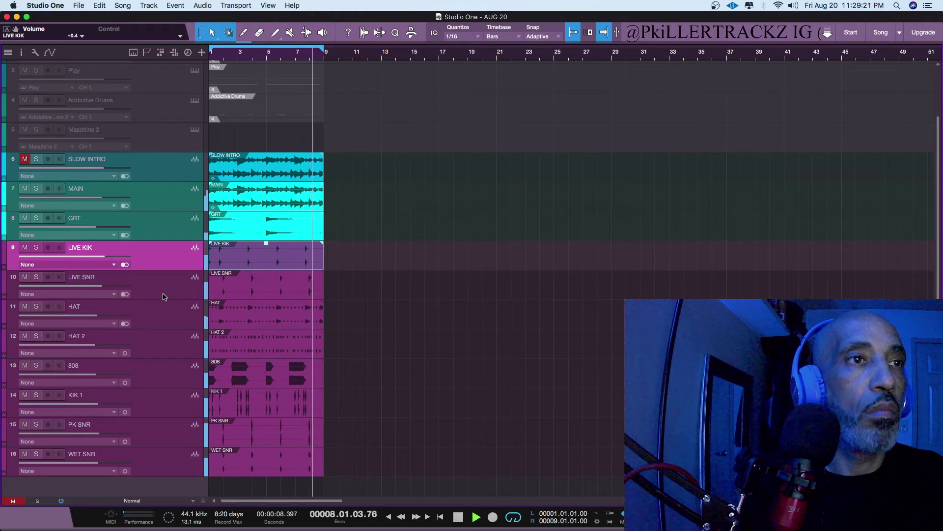
Color the SLOW INTRO, MAIN and GRT tracks blue
click(169, 174)
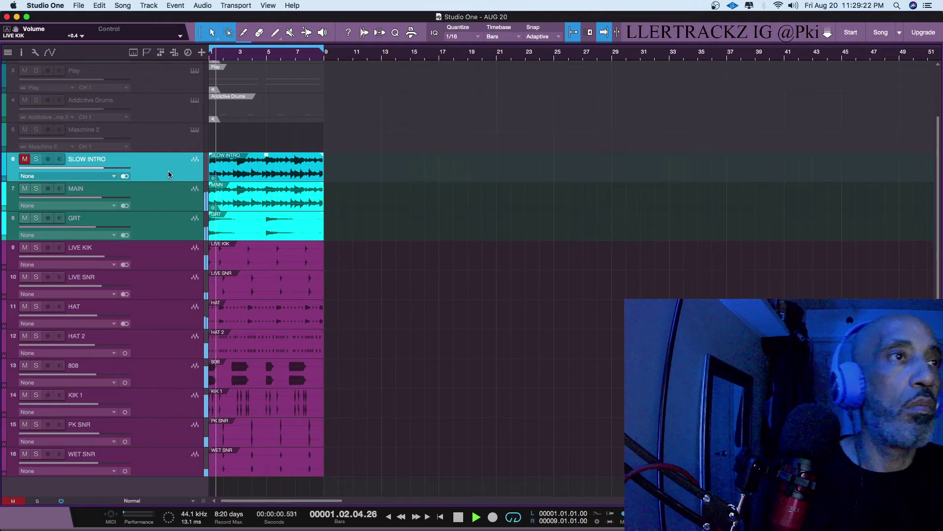
shift+click(164, 219)
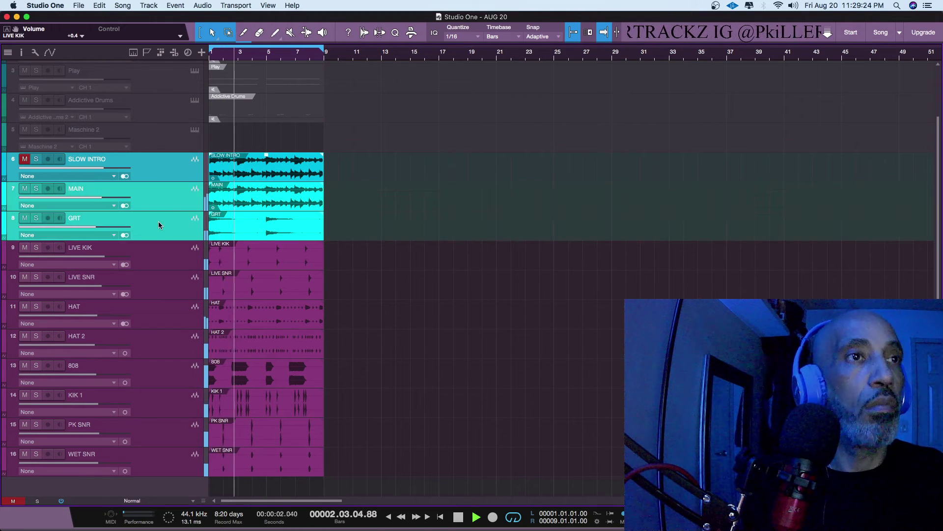
click(3, 172)
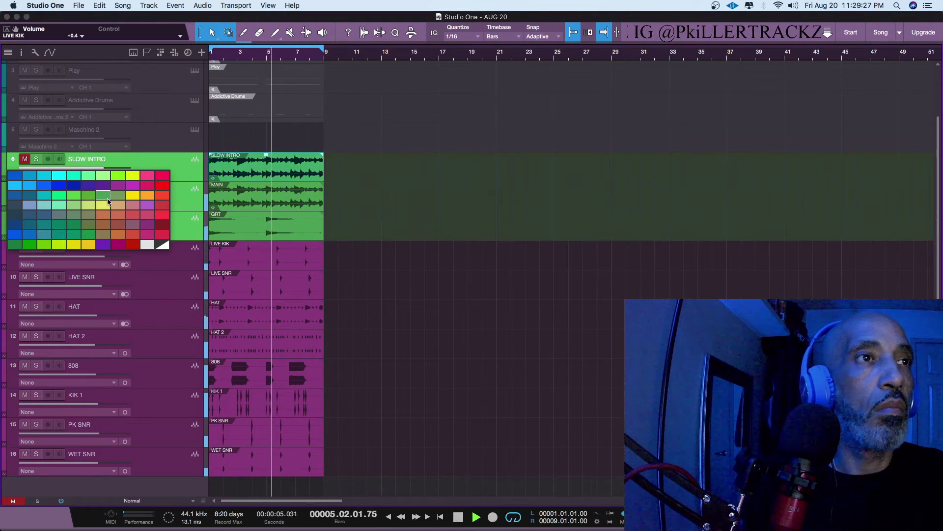
click(44, 186)
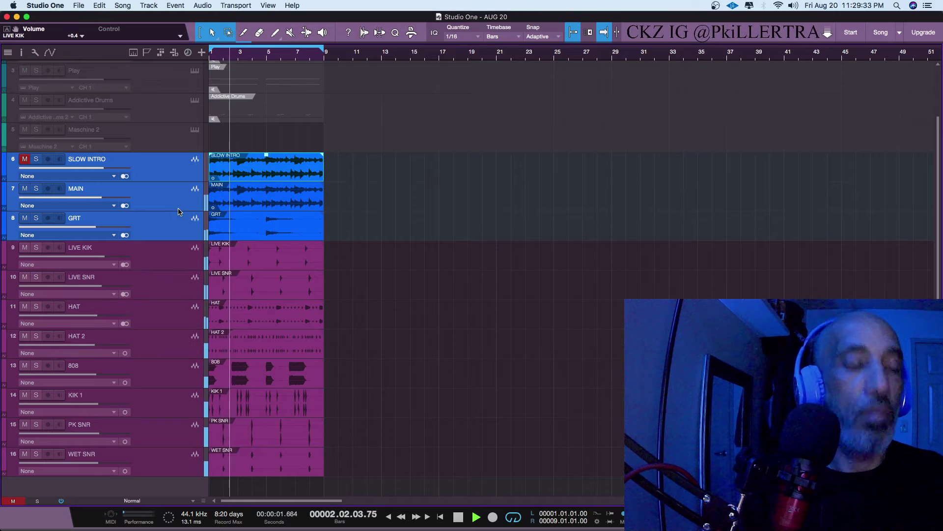
Move the clips on the MAIN through WET SNR tracks to start at bar 9, leaving the SLOW INTRO clip at bar 1
scroll(179, 211, up, 3)
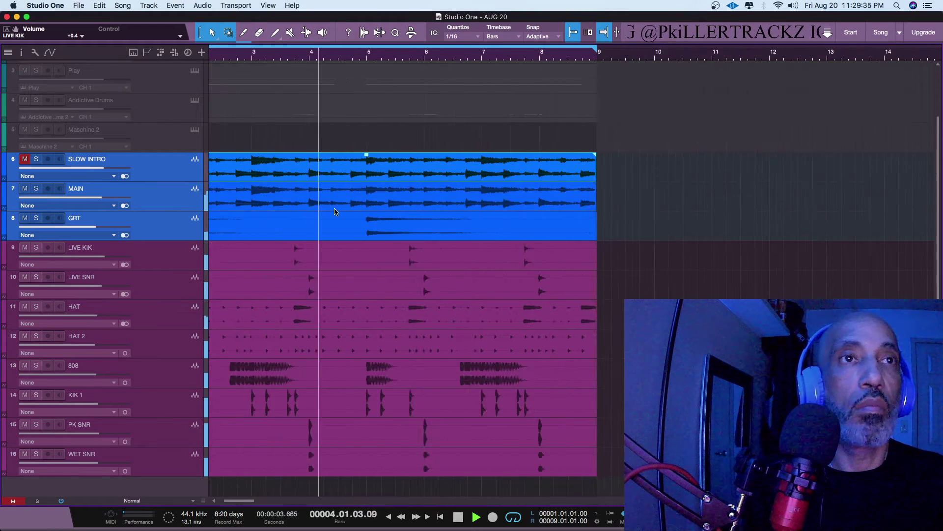
scroll(333, 211, down, 3)
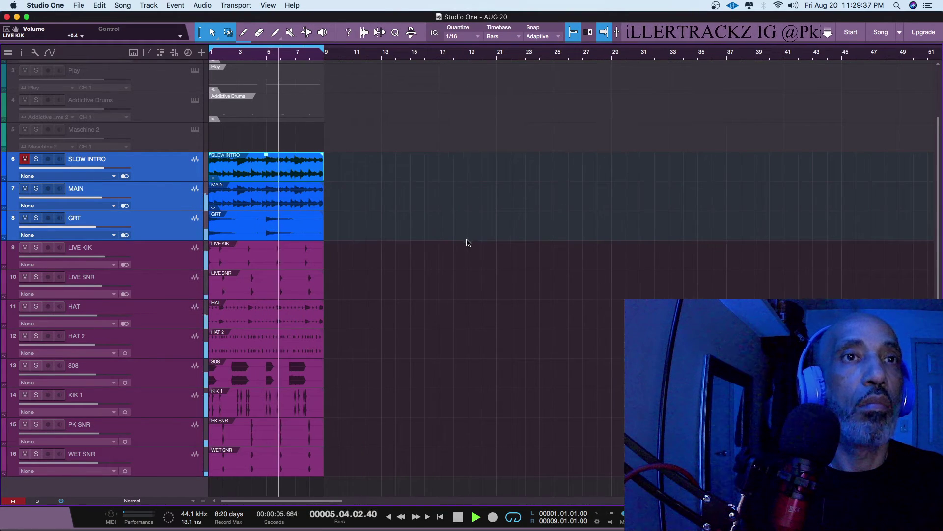
scroll(468, 241, up, 2)
scroll(468, 241, down, 1)
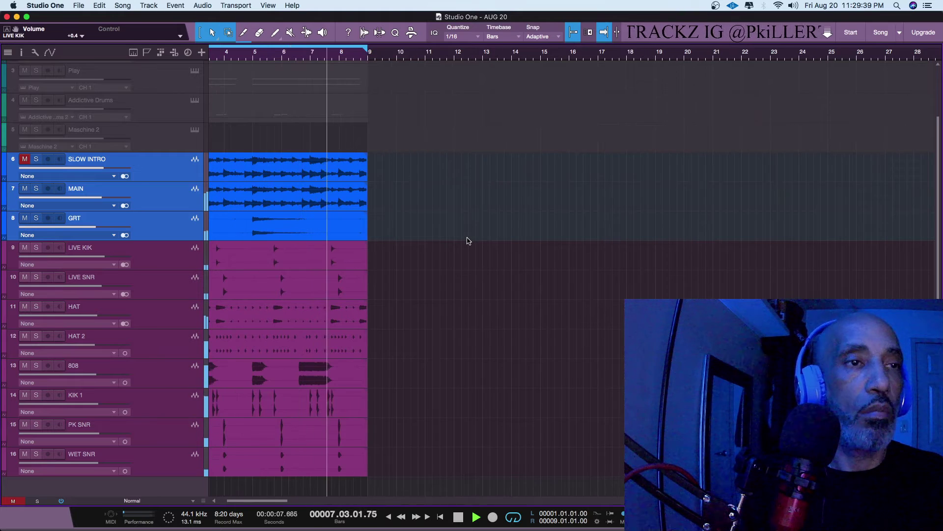
scroll(468, 241, left, 3)
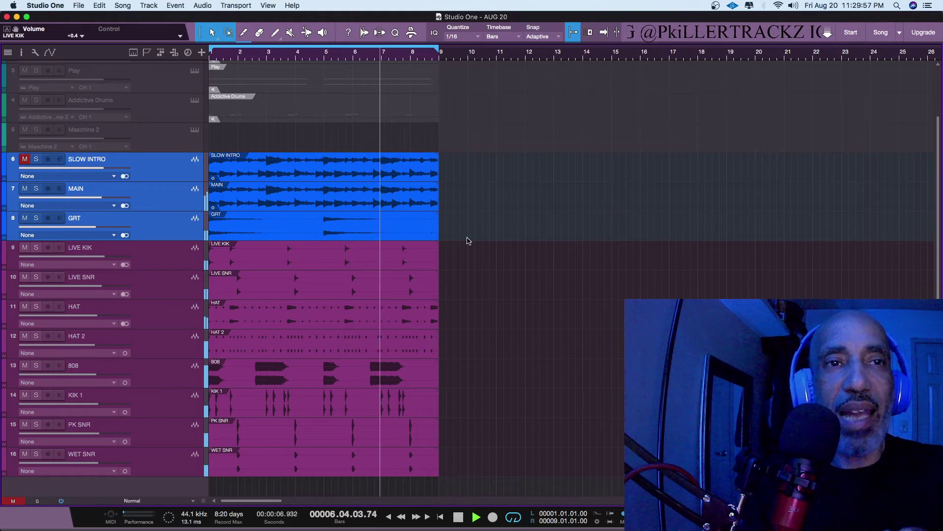
key(space)
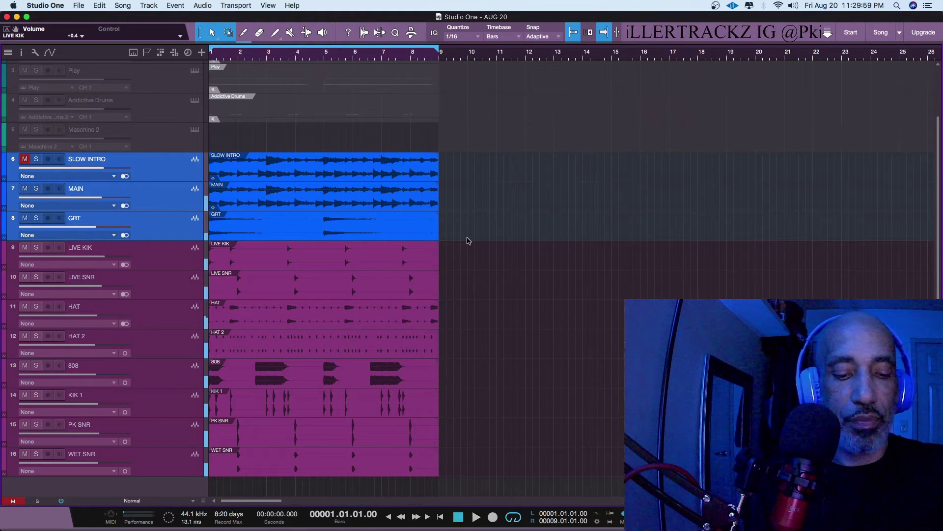
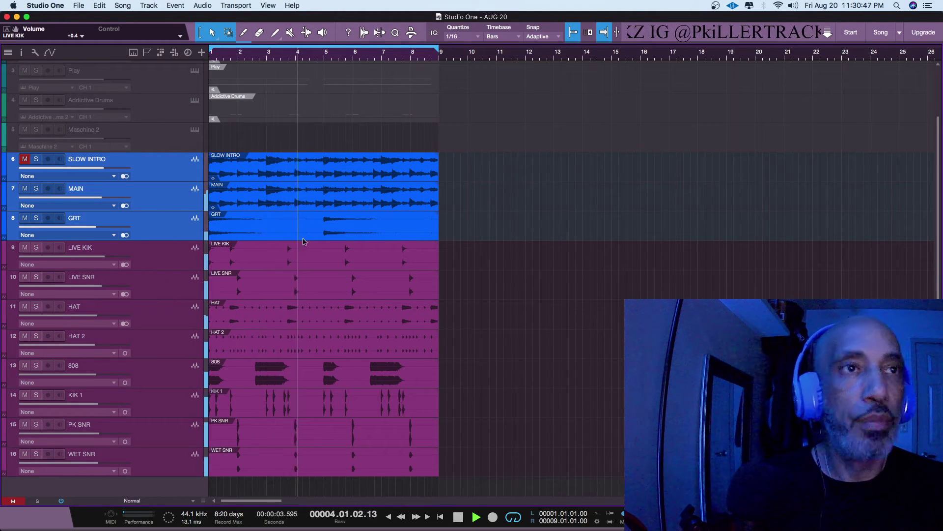
drag(411, 235, 492, 457)
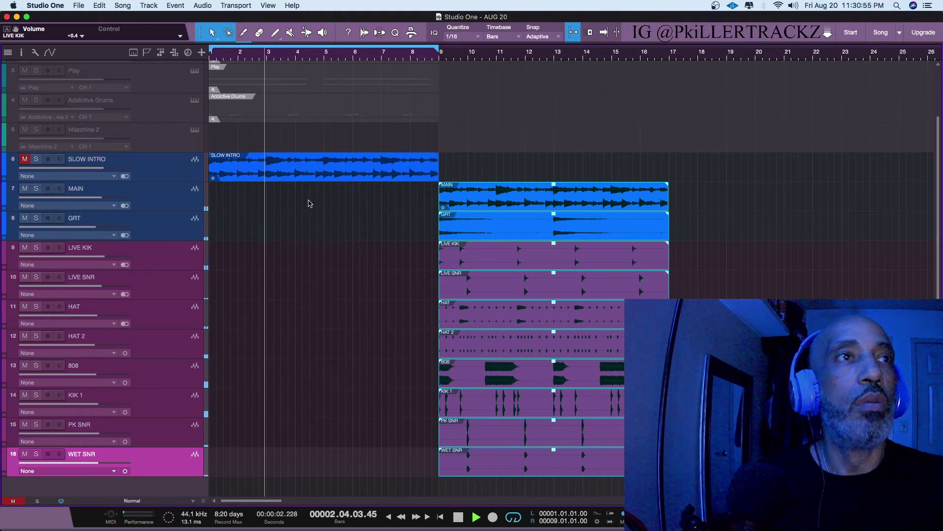
Unmute SLOW INTRO and play the arrangement from the start past bar 9 with looping turned off
key(space)
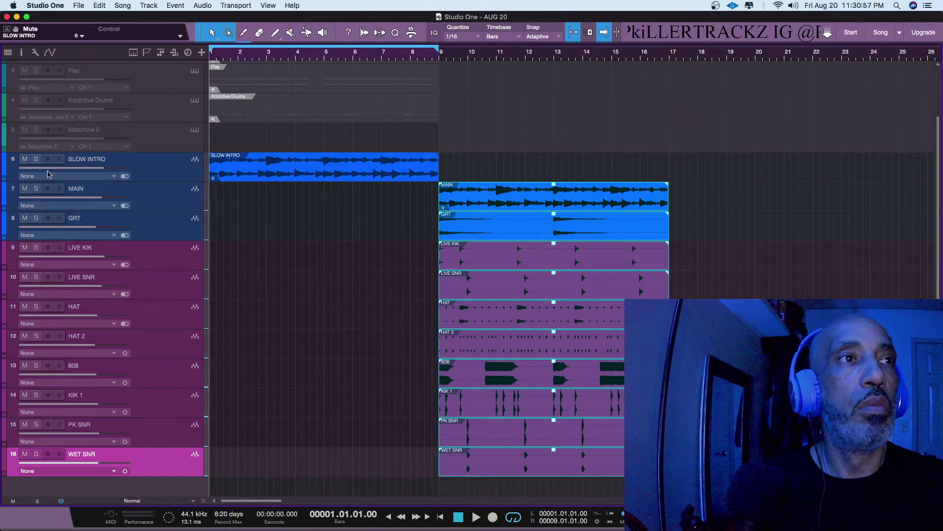
key(space)
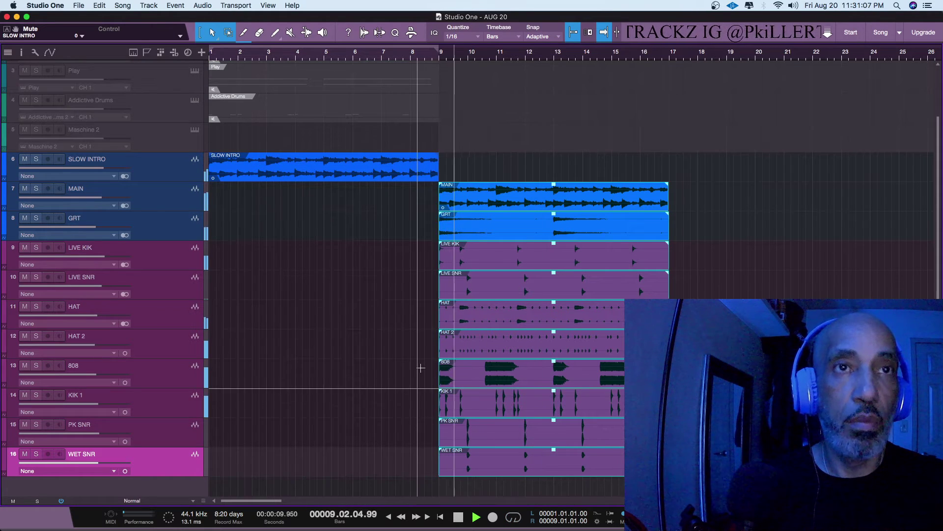
click(421, 389)
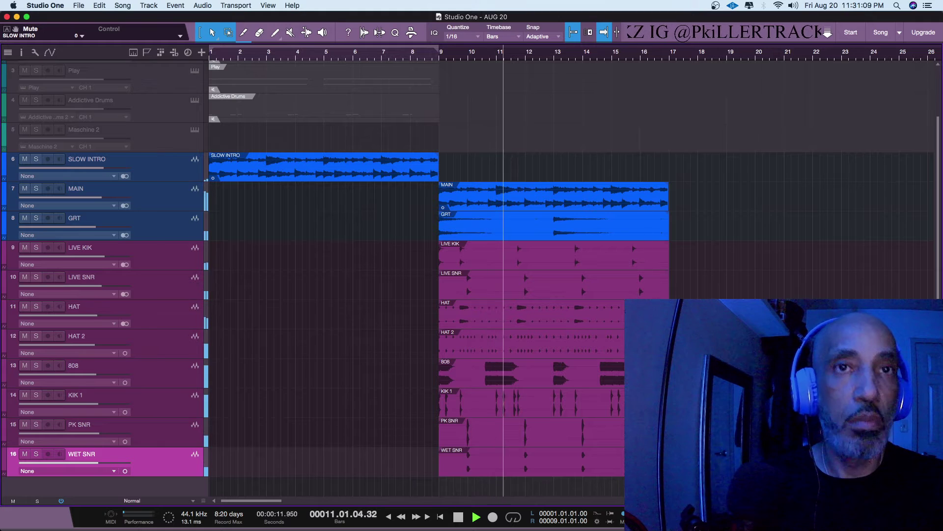
Duplicate the bar 9 clips on the MAIN through WET SNR tracks end to end until they reach bar 121
drag(683, 204, 633, 289)
click(634, 196)
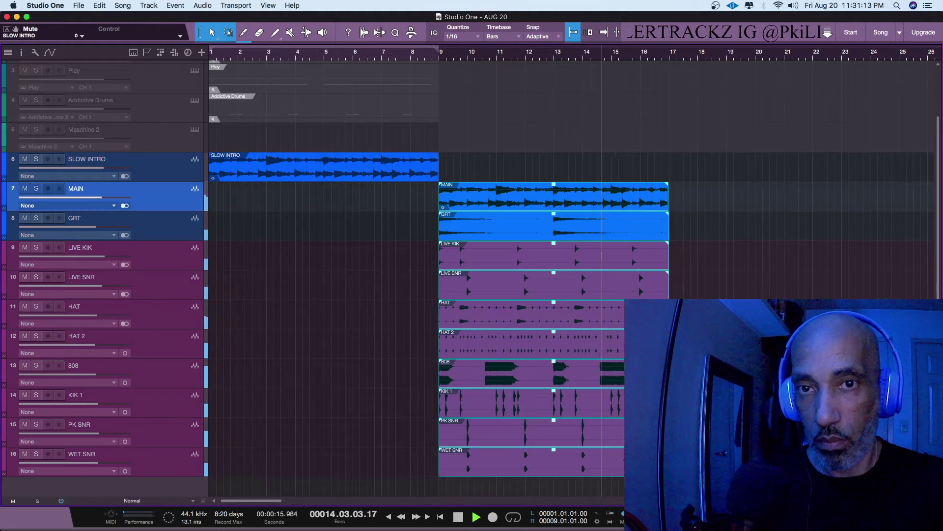
key(d)
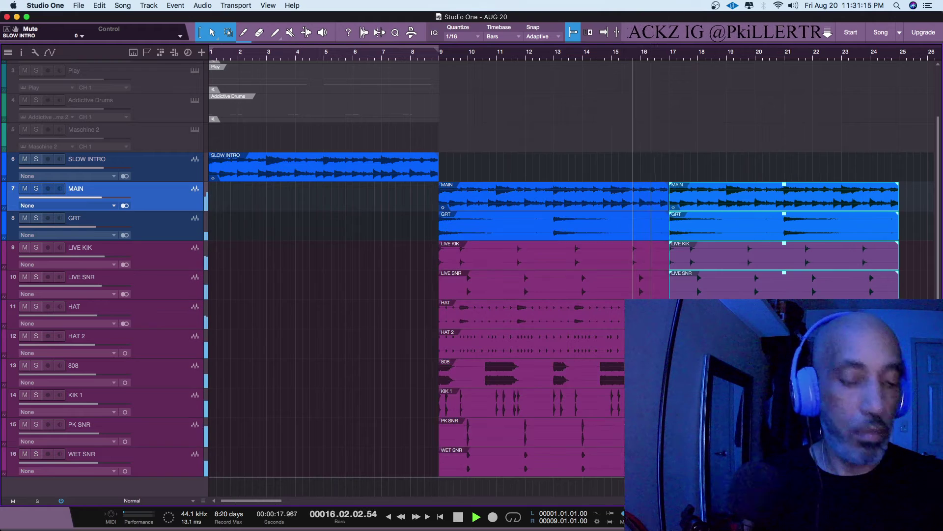
key(w)
key(w)
key(w)
key(w)
key(w)
key(w)
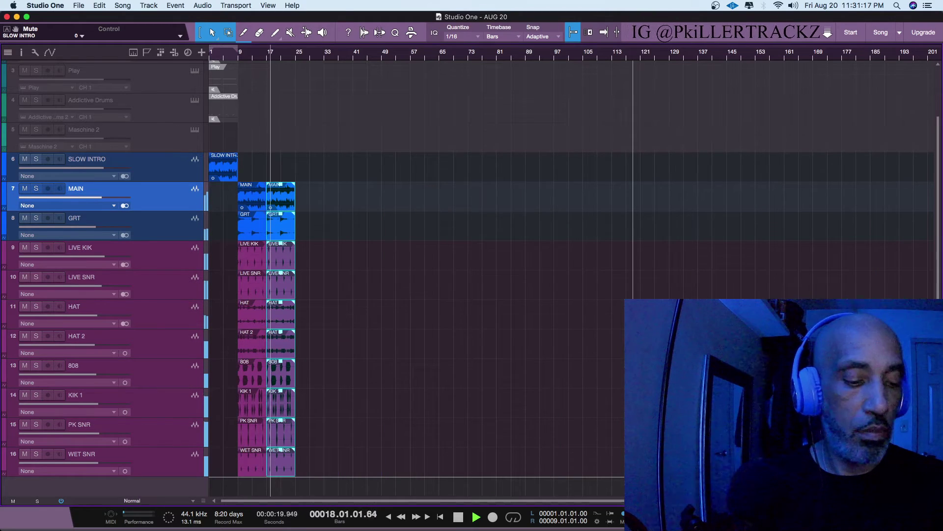
key(d)
key(d)
key(d)
key(d)
key(d)
key(d)
key(d)
key(d)
key(d)
key(d)
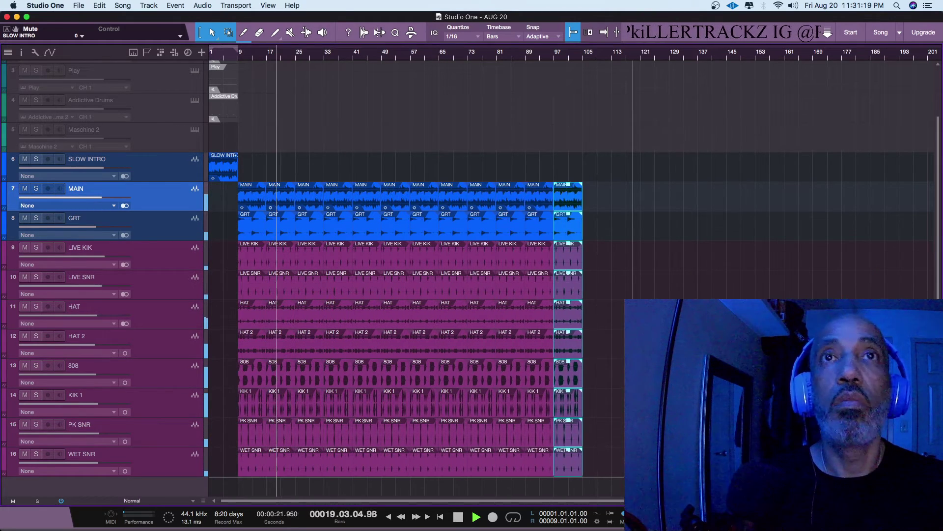
key(d)
key(d)
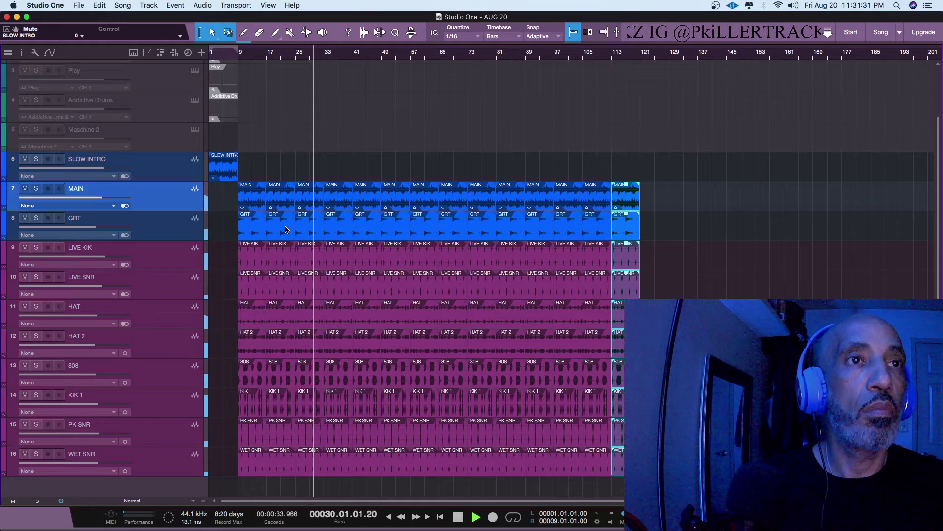
Delete the GRT clips between bars 17 and 49 and save the song
key(space)
click(312, 231)
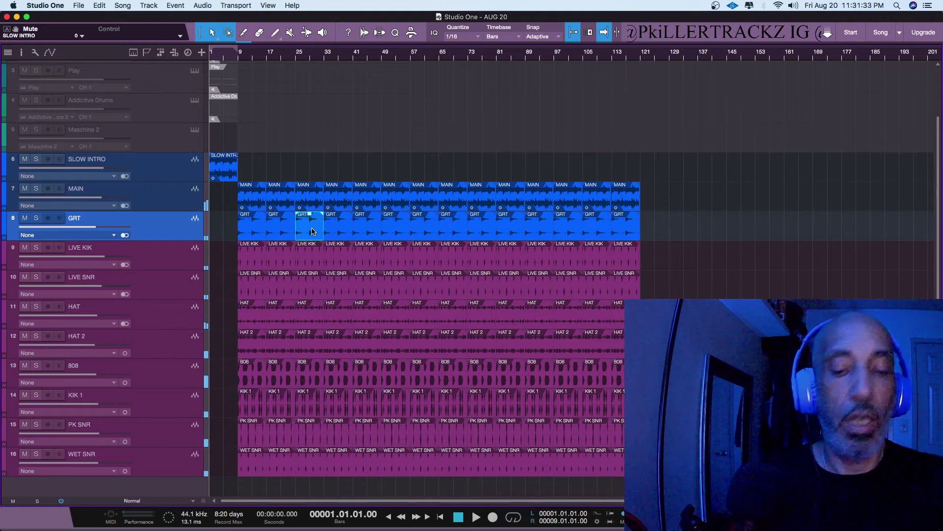
key(Delete)
key(Delete)
key(Delete)
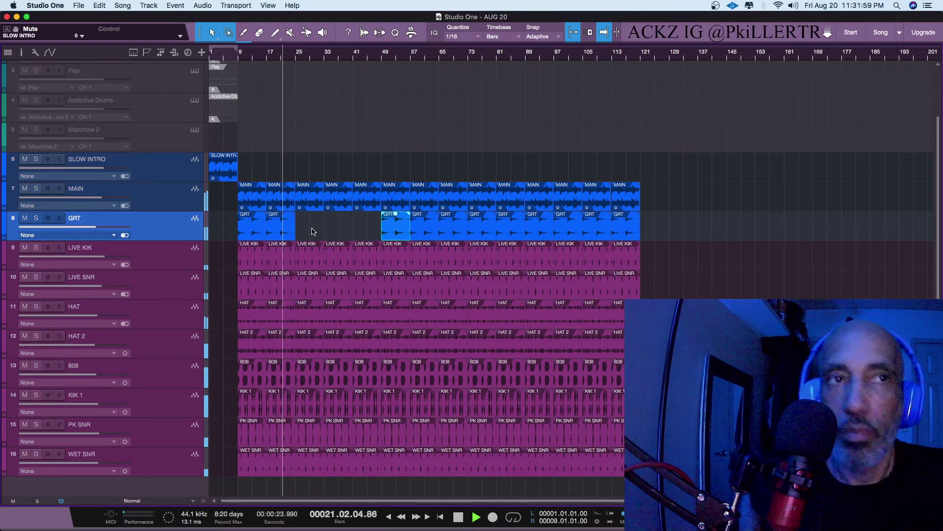
key(space)
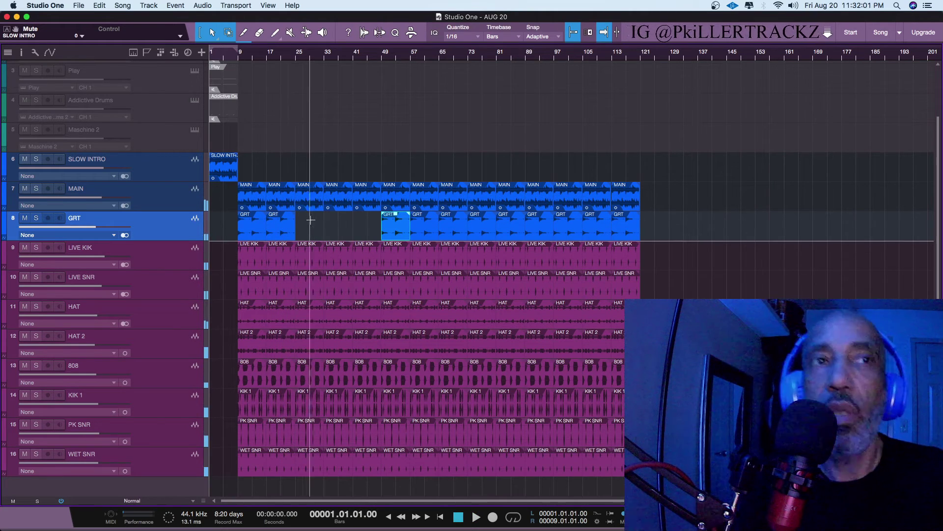
click(282, 234)
key(Delete)
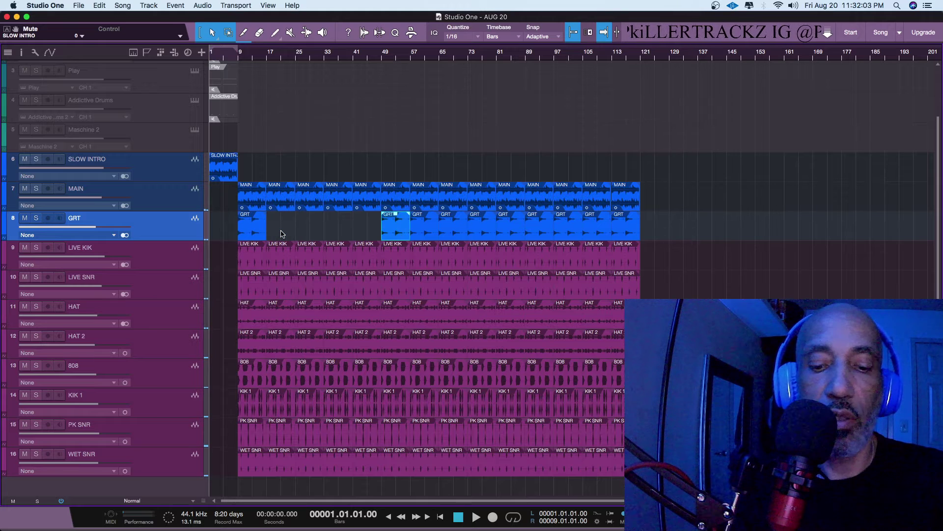
key(super+s)
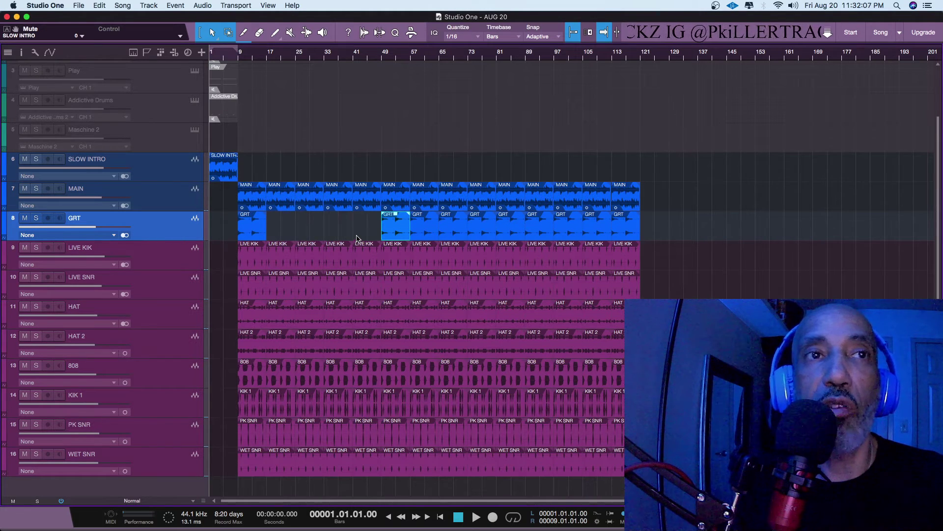
Try the HAT clip under the slow intro, placing it at bar 1 with a duplicate at bar 9, and play it back
key(space)
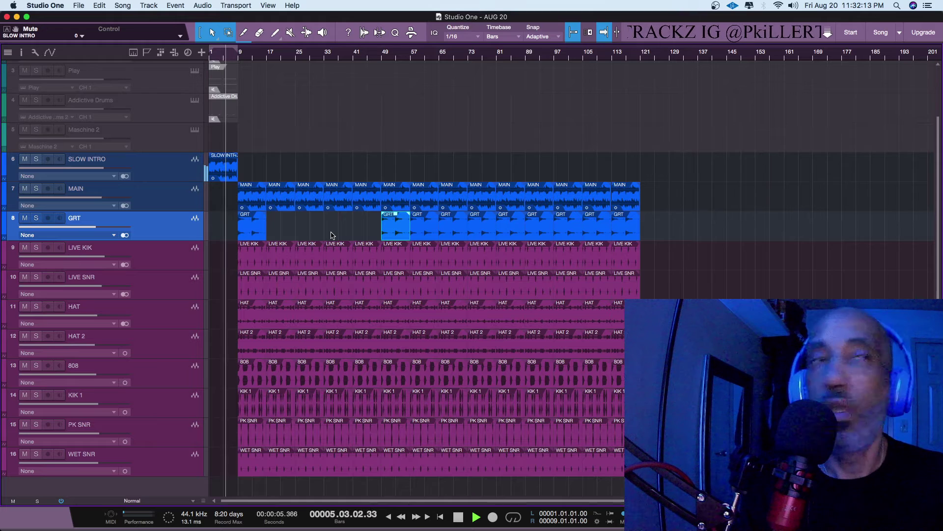
key(space)
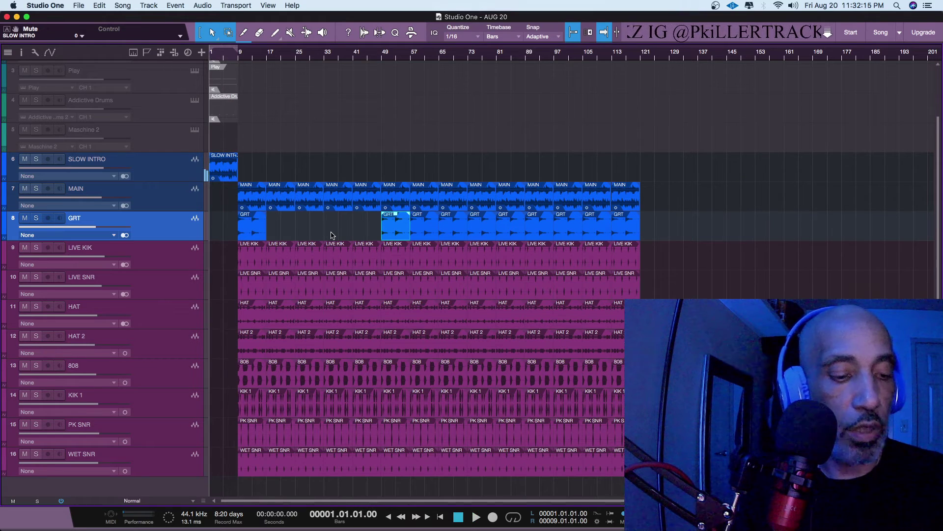
key(e)
key(e)
key(e)
key(e)
key(e)
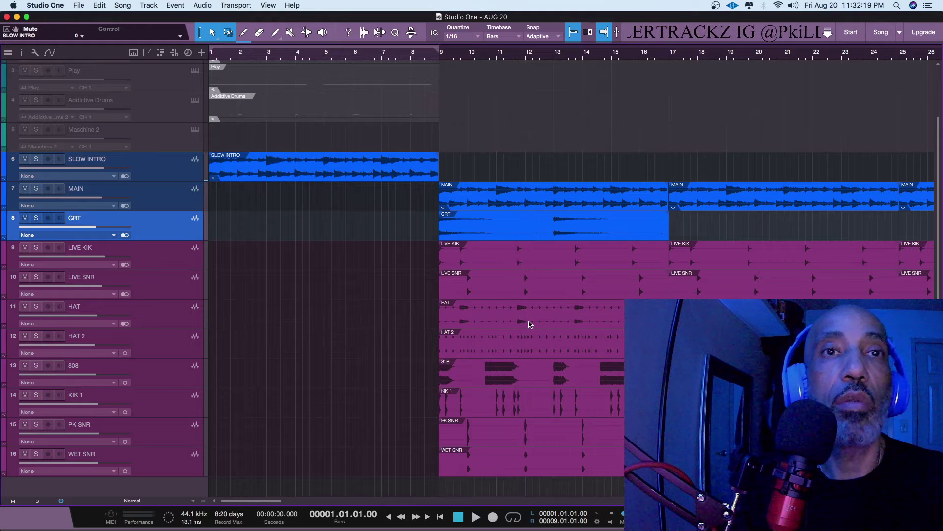
drag(530, 323, 269, 326)
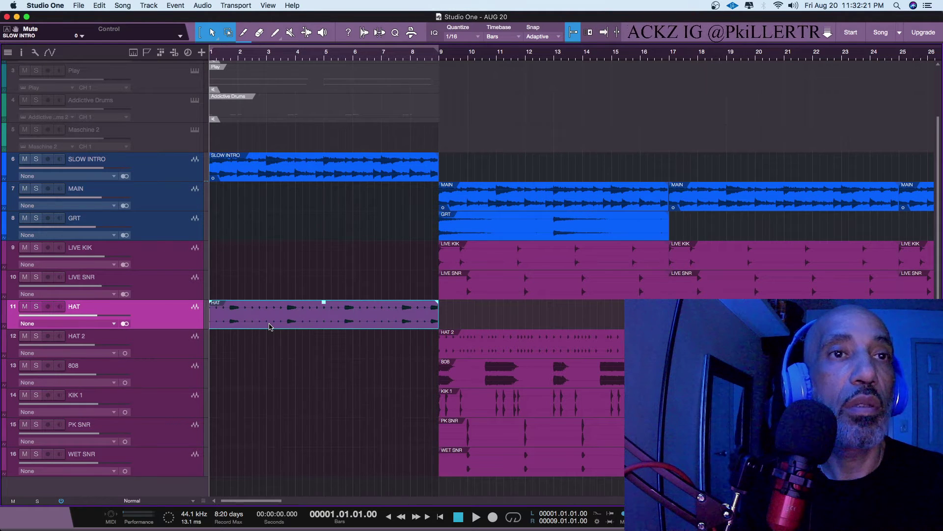
key(d)
key(space)
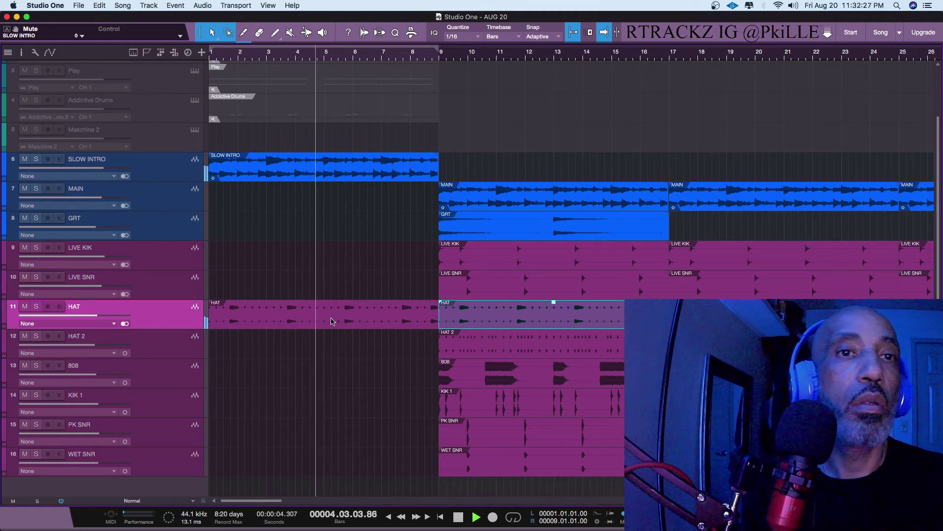
key(space)
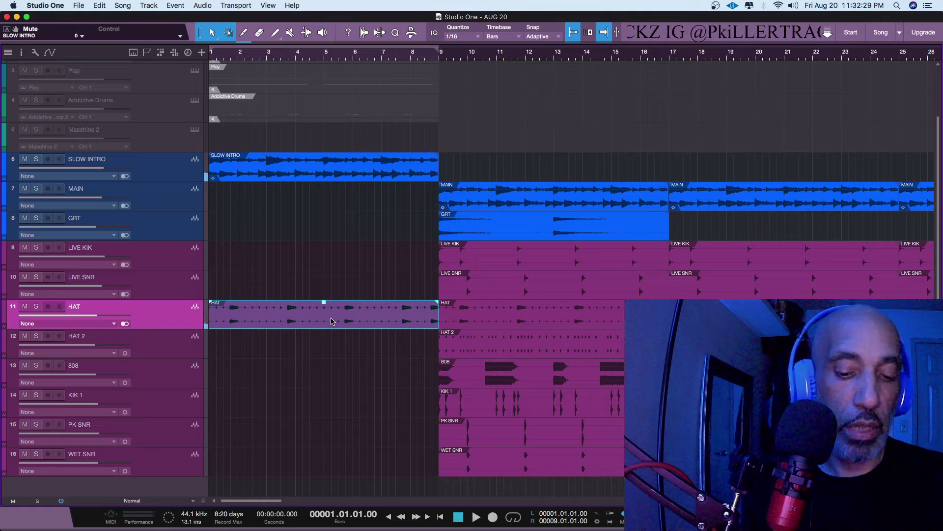
key(ctrl+z)
Copy the bar 9 HAT 2 clip into the slow intro, trim its start to bar 5, and play the intro
drag(475, 354, 244, 356)
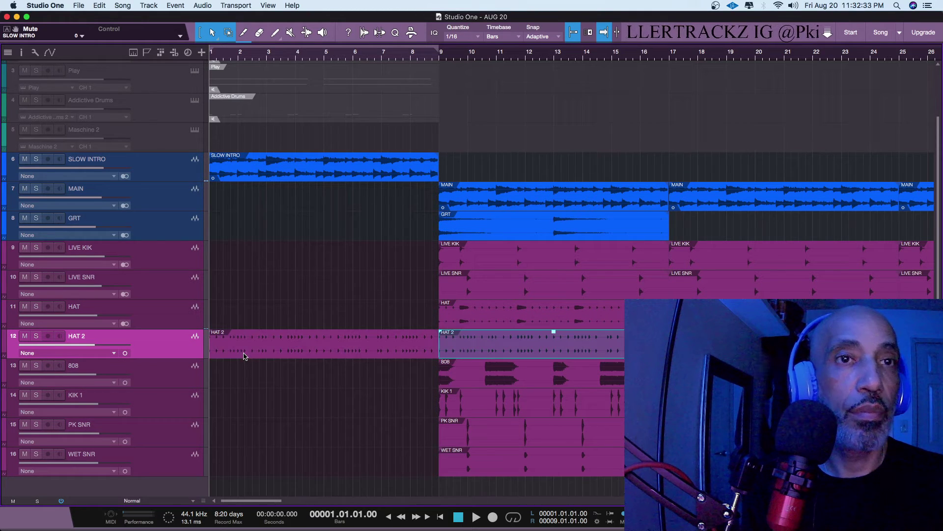
click(227, 351)
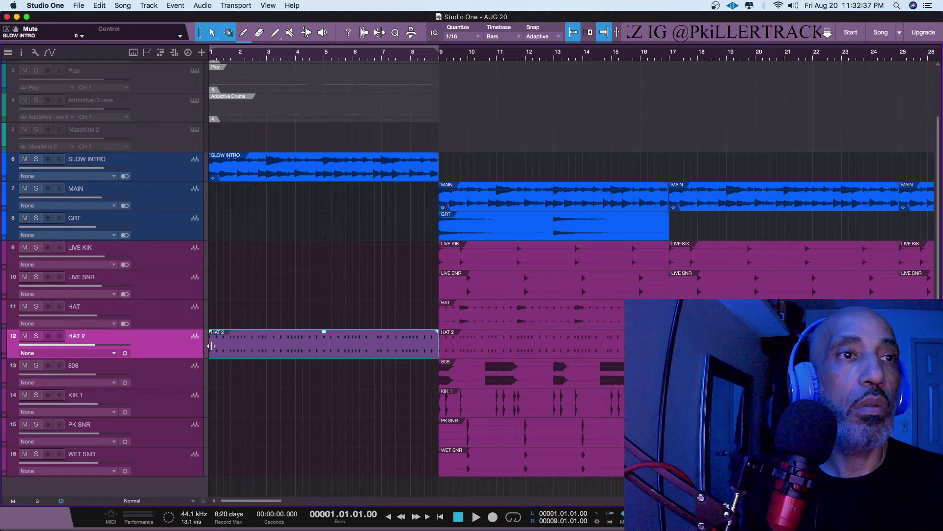
drag(210, 345, 322, 343)
key(space)
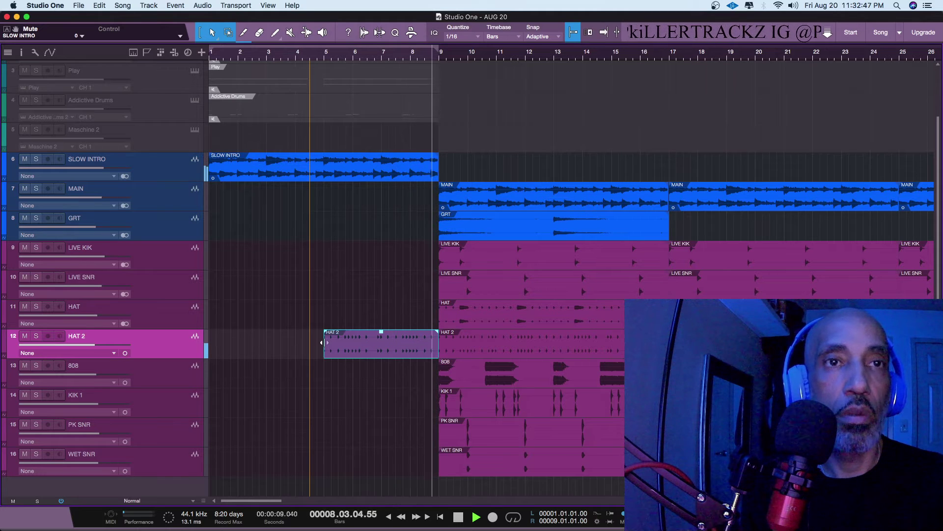
Add a short HAT lead-in clip ending at bar 9 and trim its start to halfway between beats 3 and 4 of bar 8
drag(460, 321, 421, 314)
key(d)
key(space)
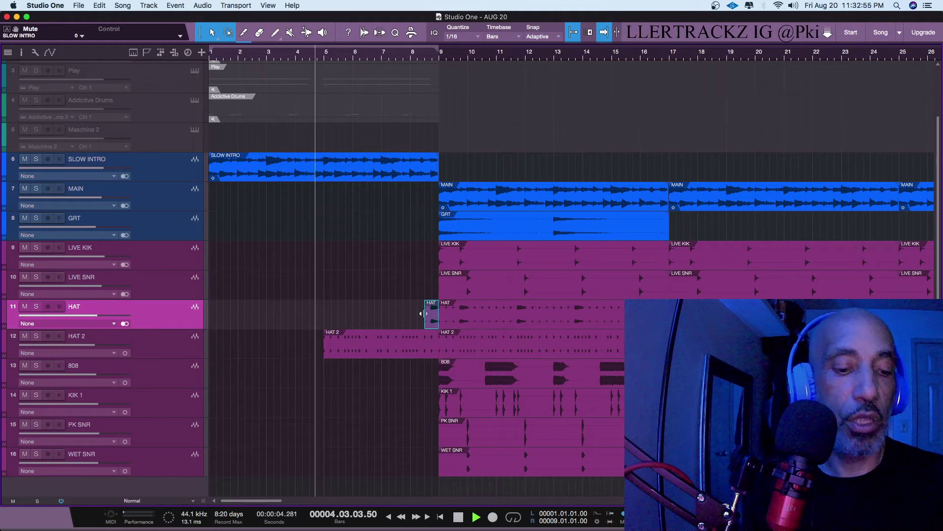
key(space)
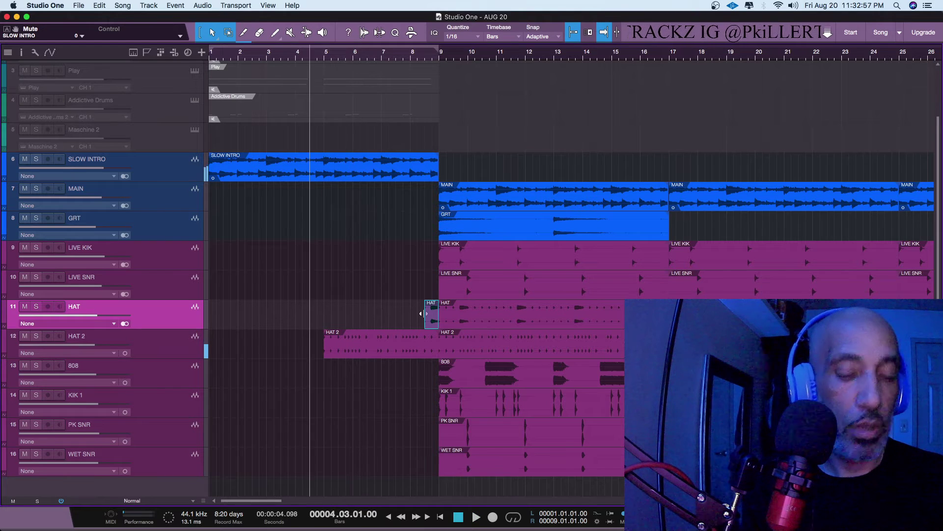
key(e)
key(e)
key(e)
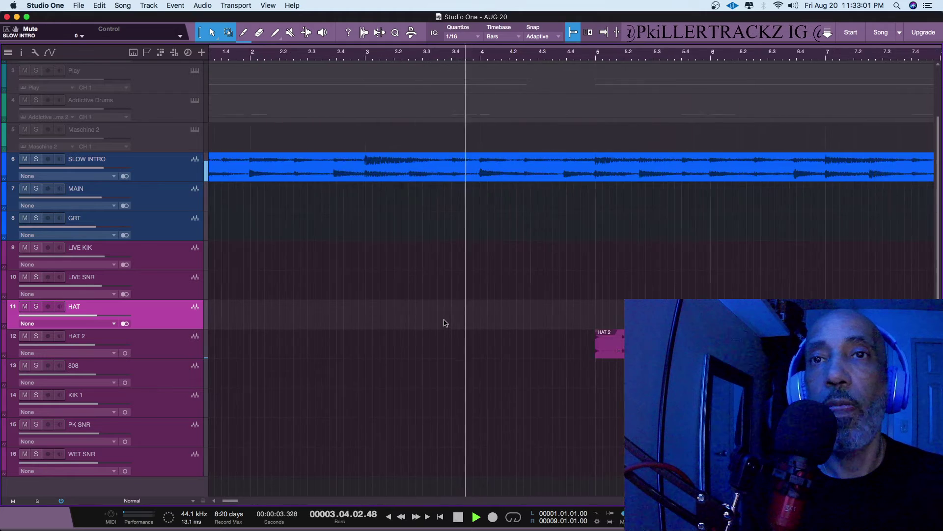
scroll(445, 324, right, 10)
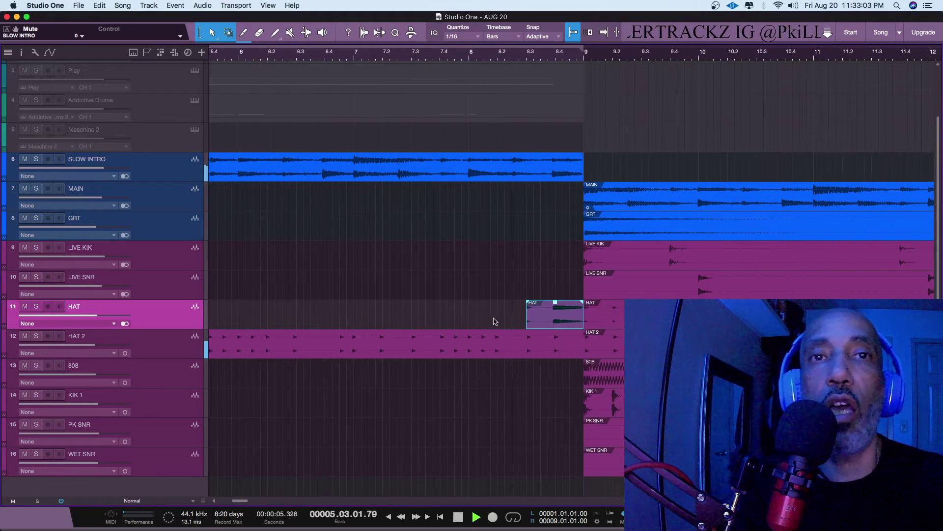
drag(527, 314, 540, 316)
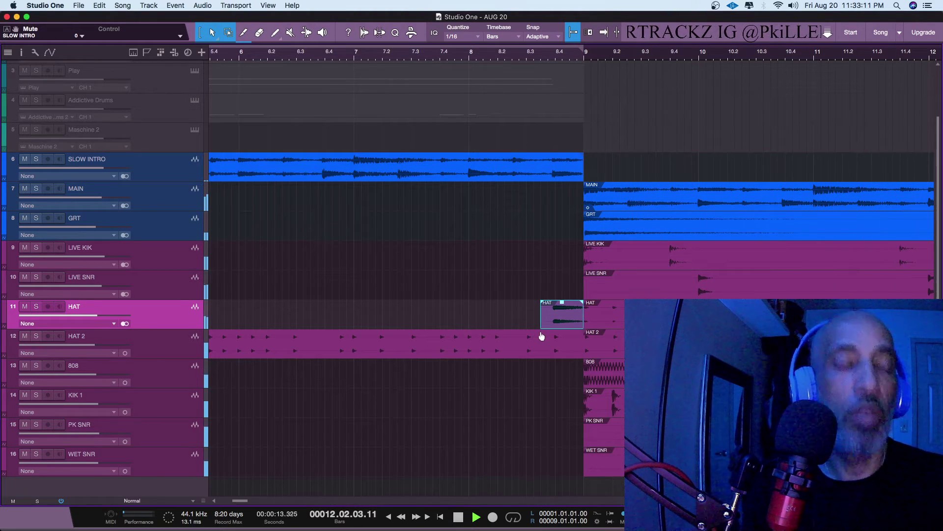
Listen to the arrangement past bar 17, checking how the main section follows the intro
key(w)
key(w)
key(w)
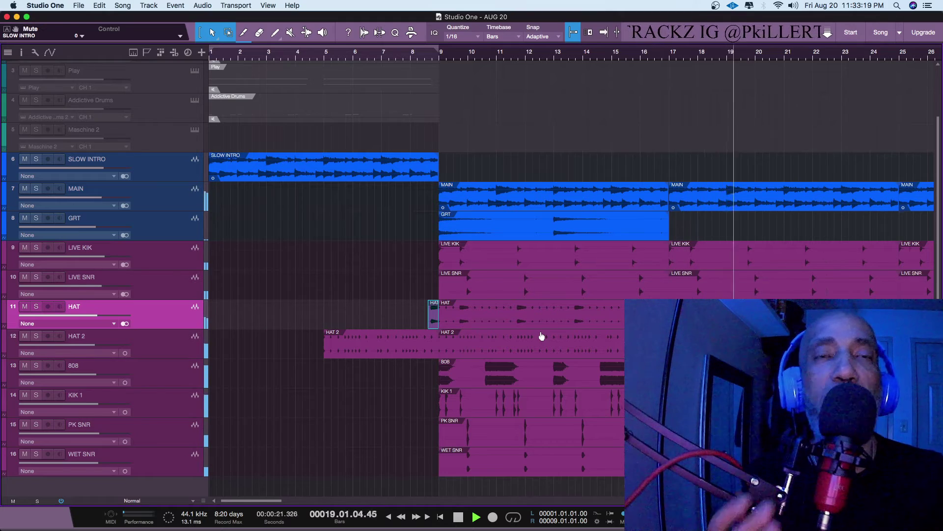
key(w)
key(w)
key(w)
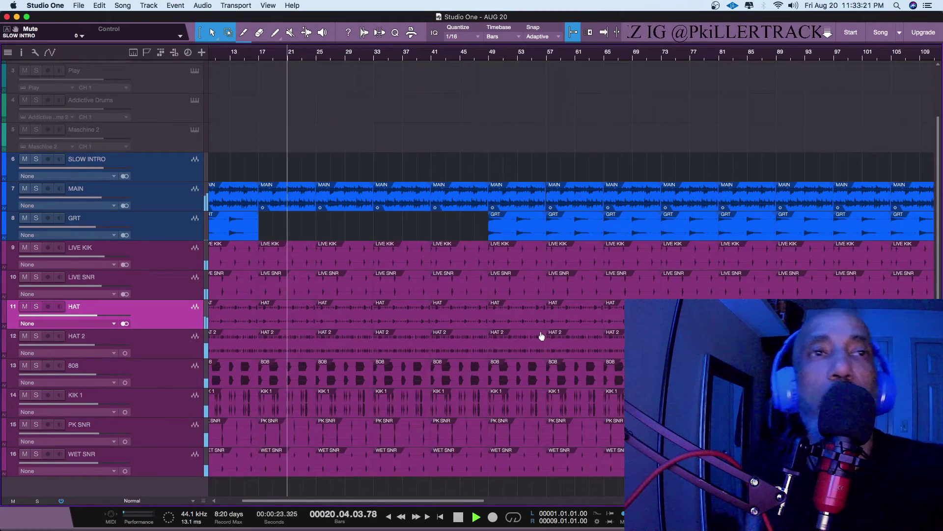
key(space)
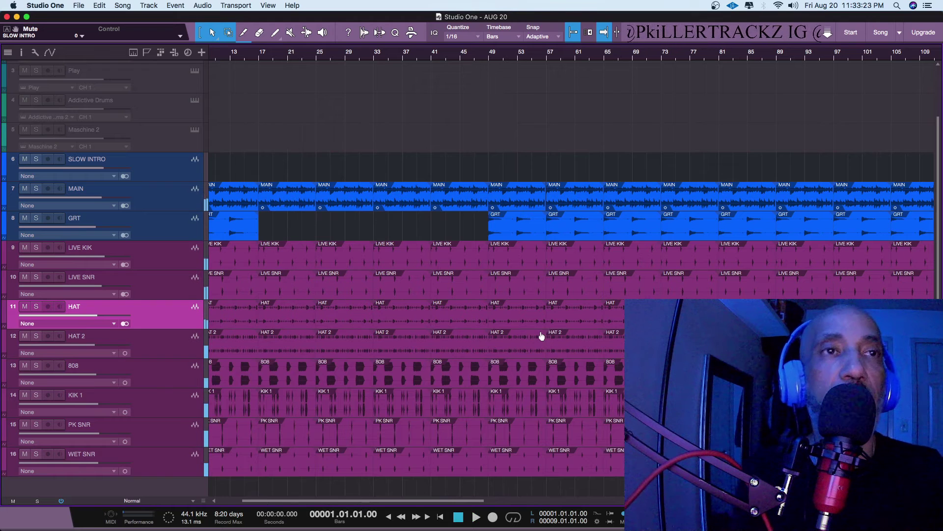
key(space)
key(space)
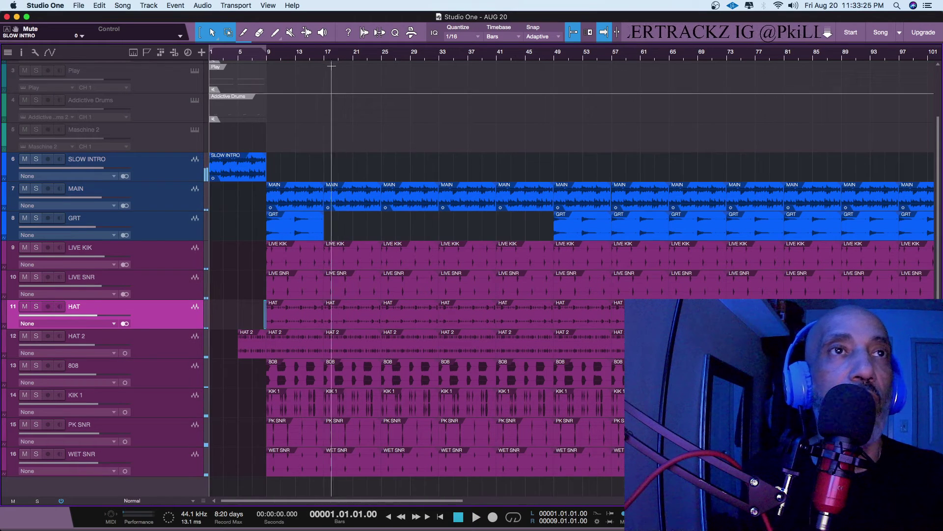
Play the section from bar 17 and move its MAIN clip onto a new track below WET SNR
click(325, 55)
key(space)
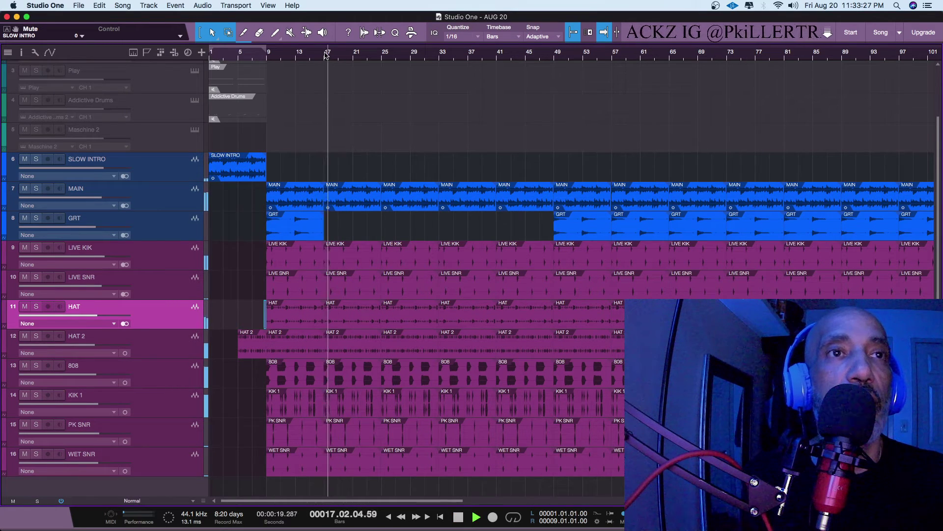
key(space)
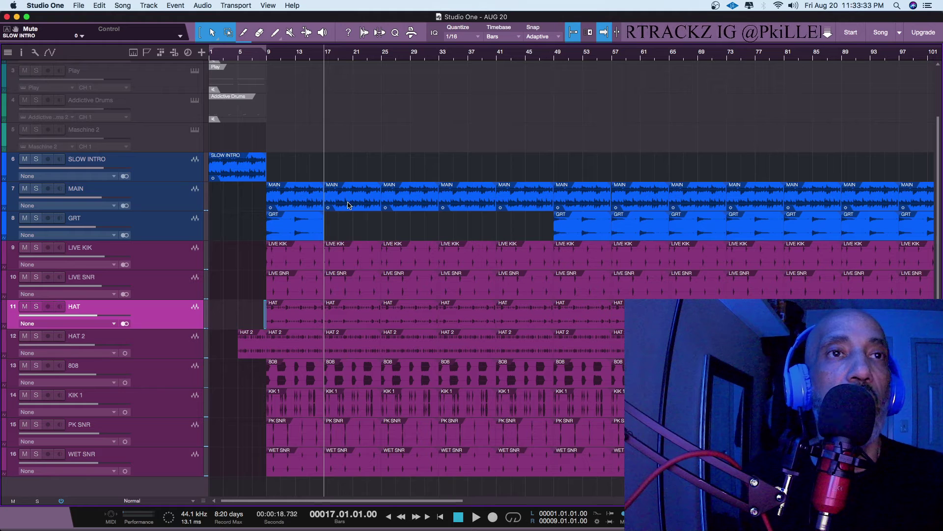
drag(348, 205, 364, 460)
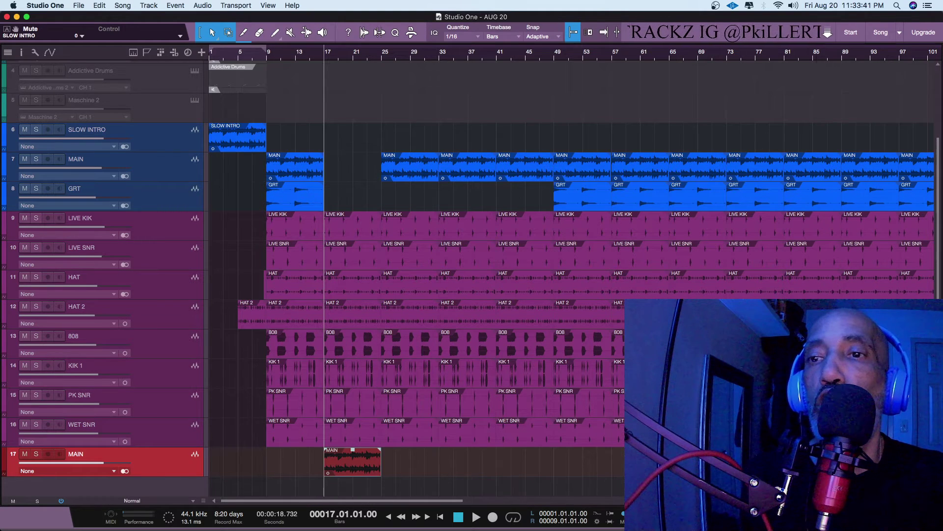
Browse the favorite effects for a plug-in to use on the new MAIN track
key(F7)
scroll(860, 208, up, 10)
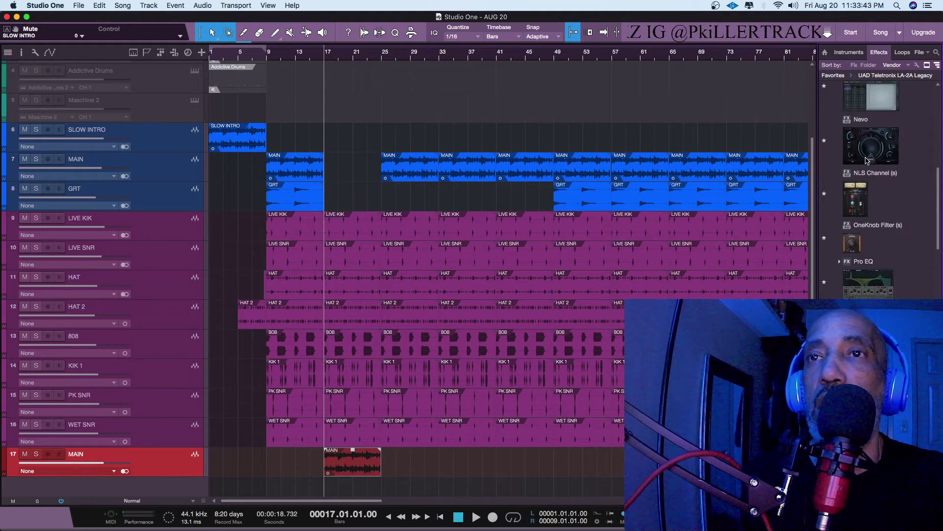
scroll(867, 160, up, 5)
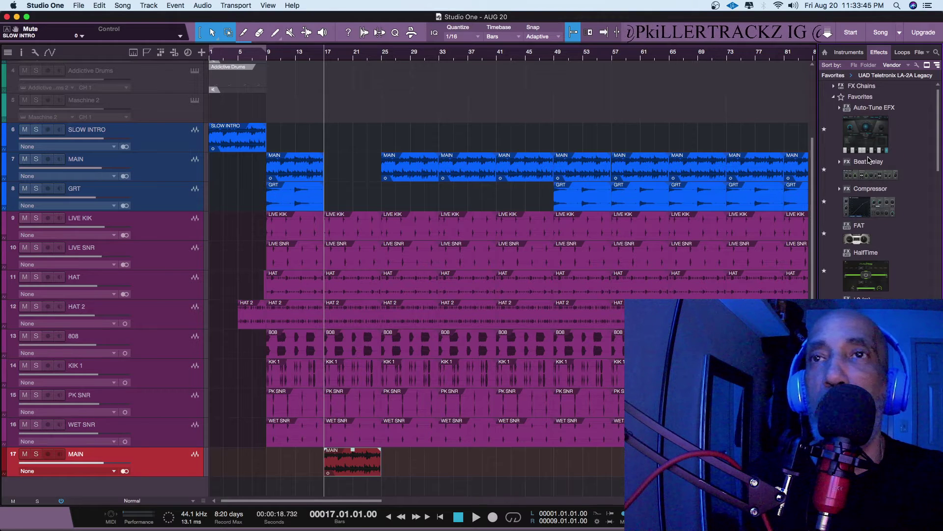
scroll(868, 160, down, 4)
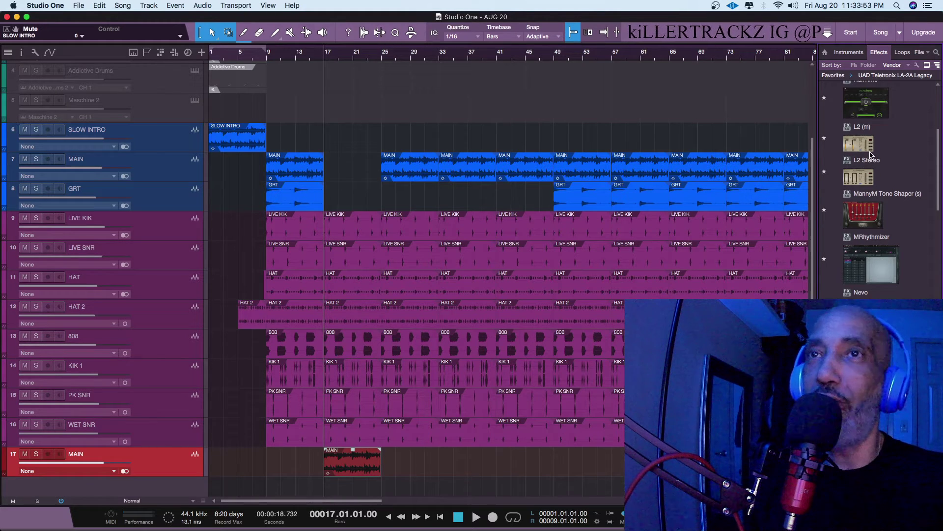
Insert the FAT filter on the MAIN track 17 and loop playback over its clip from bar 17 to 25
scroll(869, 155, up, 4)
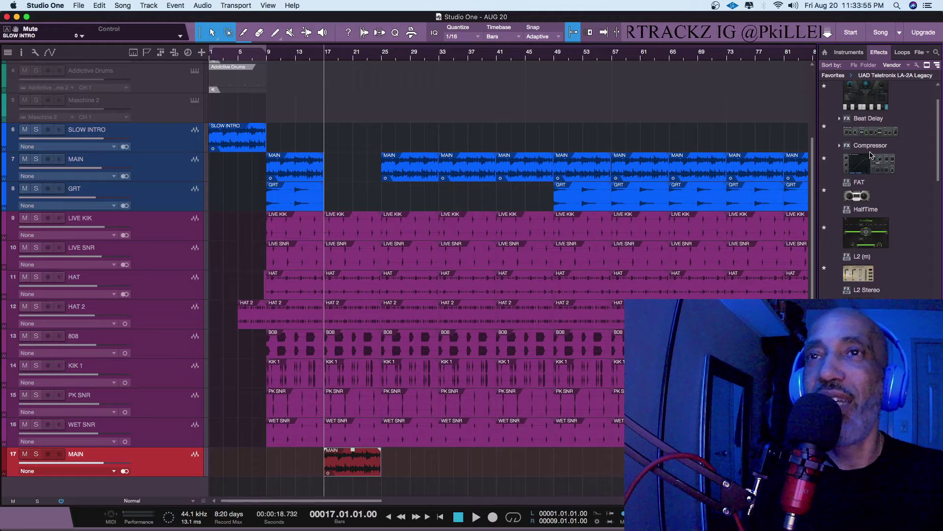
drag(867, 191, 347, 466)
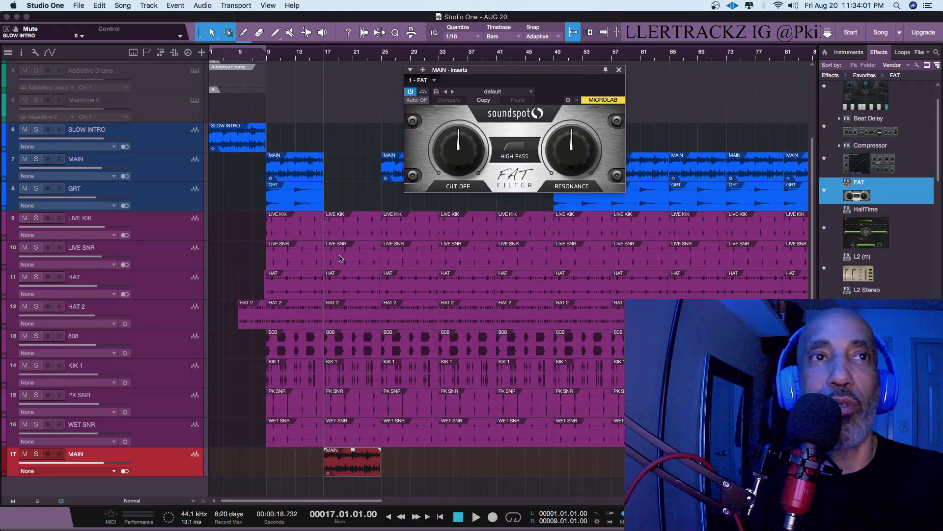
key(p)
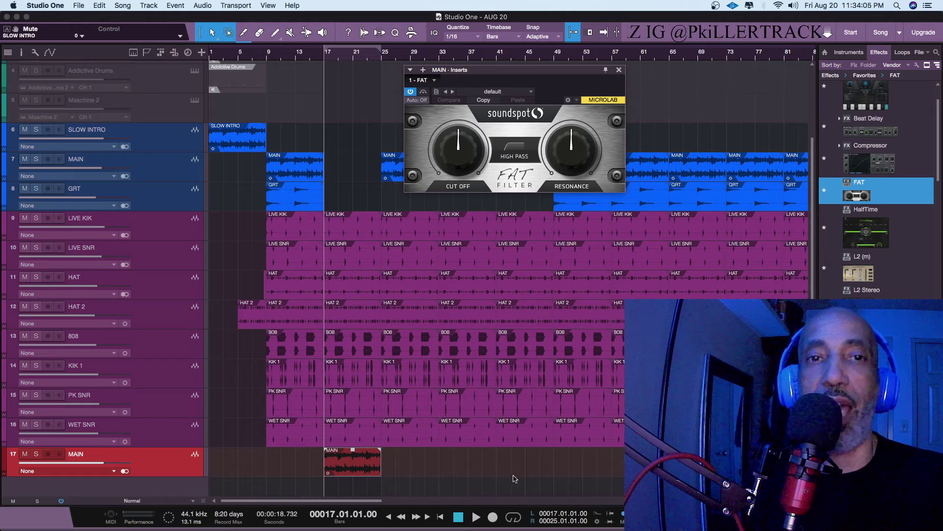
click(514, 517)
key(space)
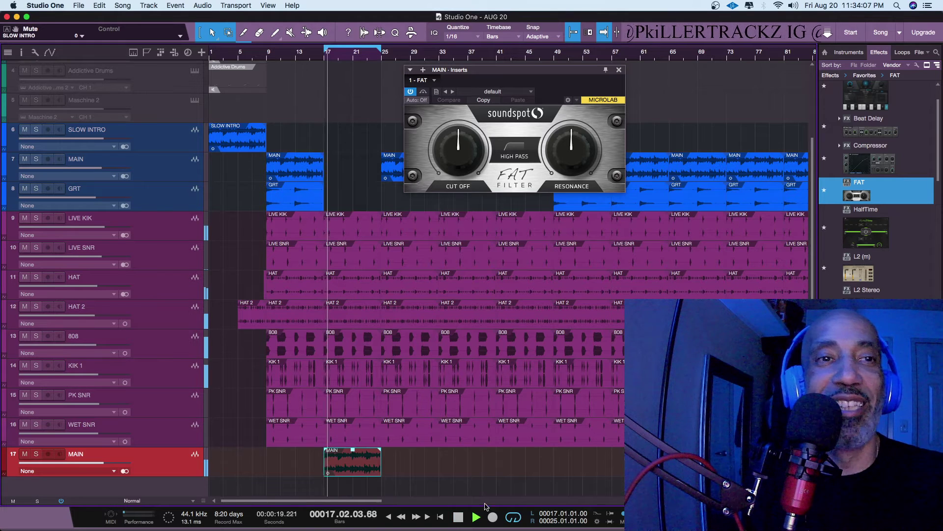
key(space)
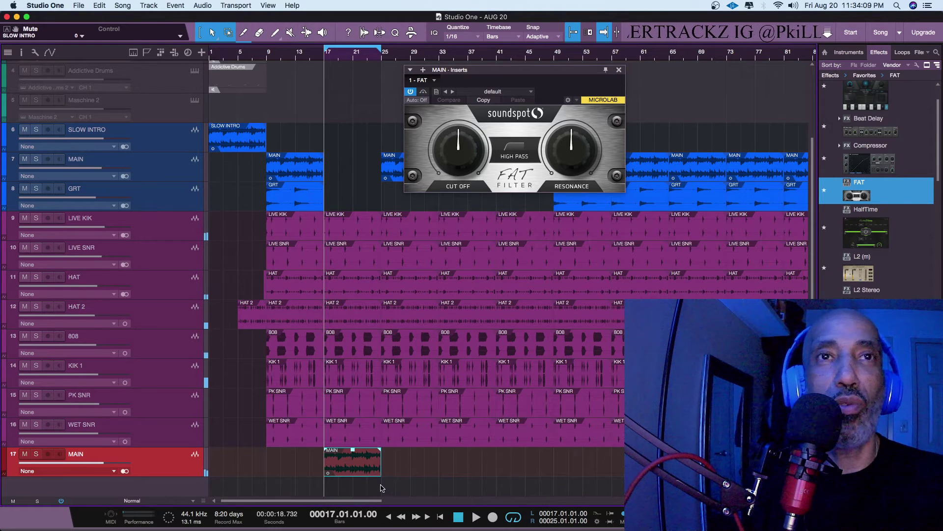
Solo the MAIN track 17 and compare its sound with the FAT filter bypassed and active, then close the filter window
click(37, 454)
key(space)
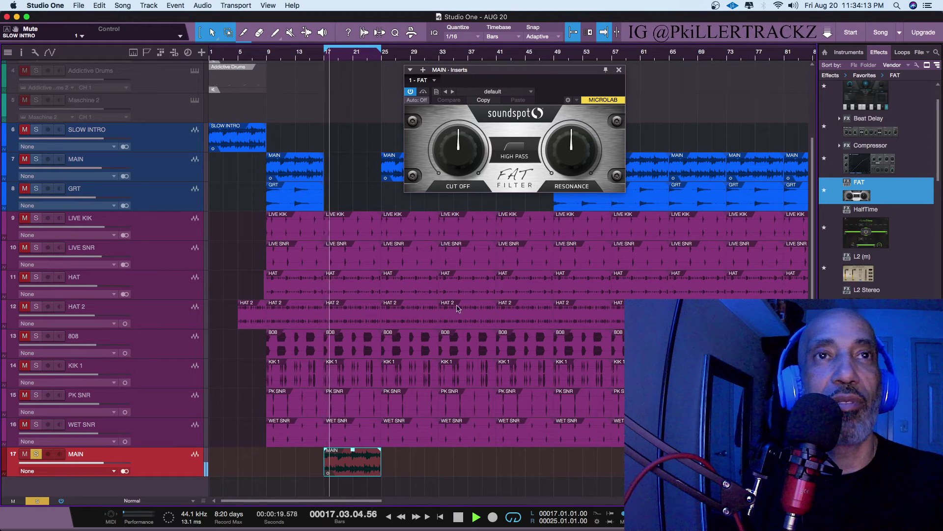
click(411, 92)
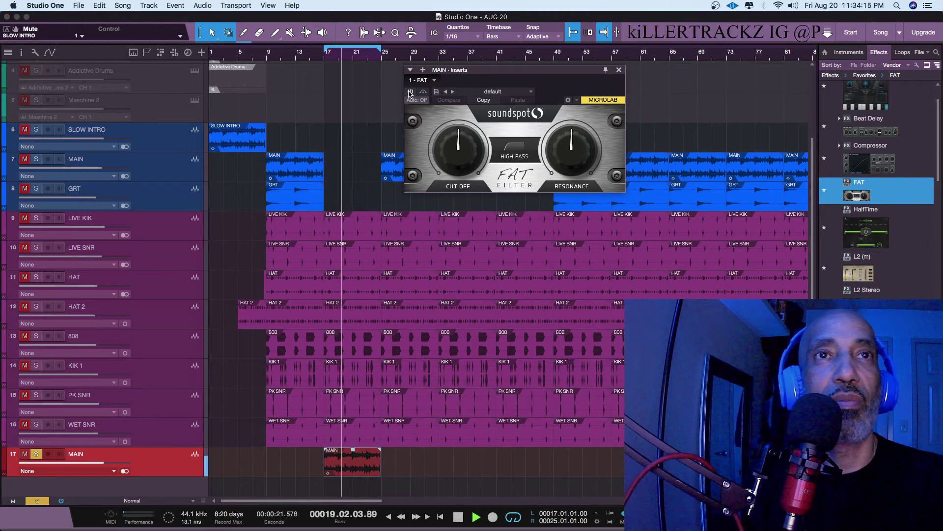
click(410, 92)
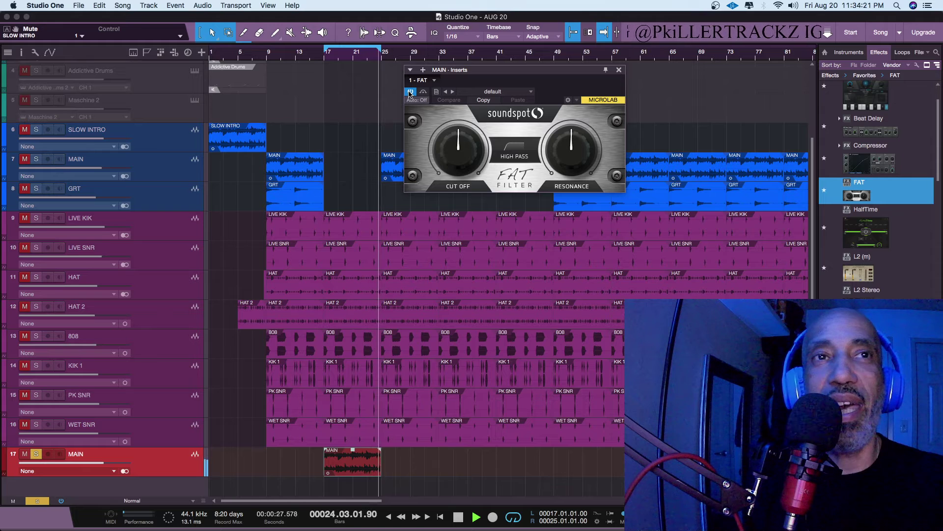
key(space)
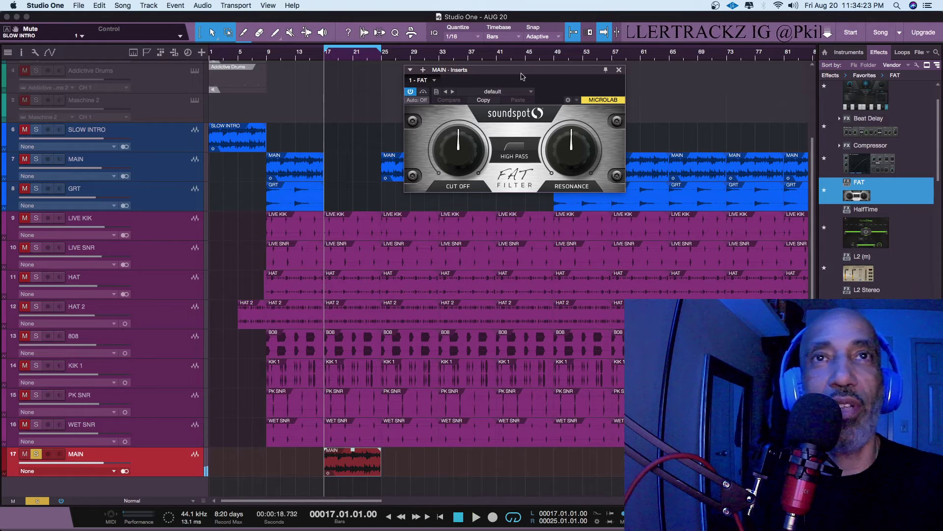
click(619, 70)
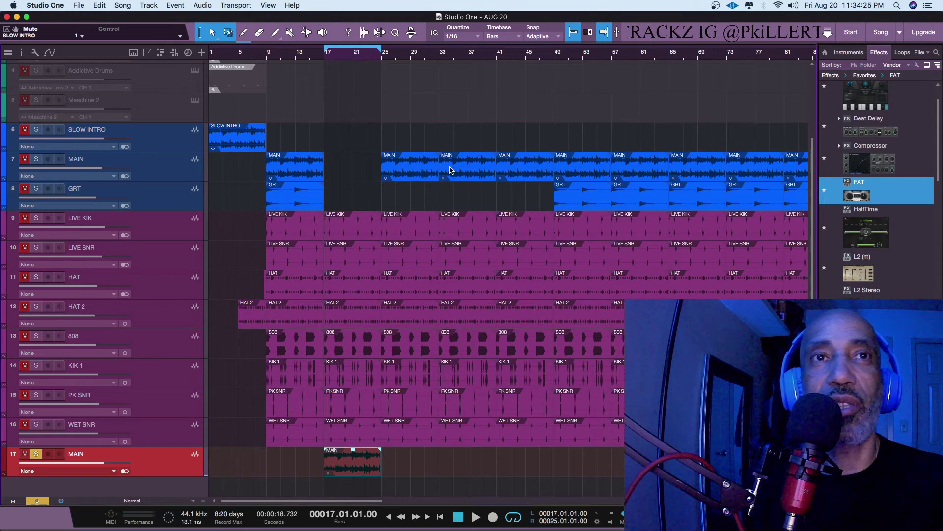
Move the MAIN clips between bars 25 and 49 onto the filtered MAIN track and place that track directly below the original MAIN track
drag(368, 175, 554, 456)
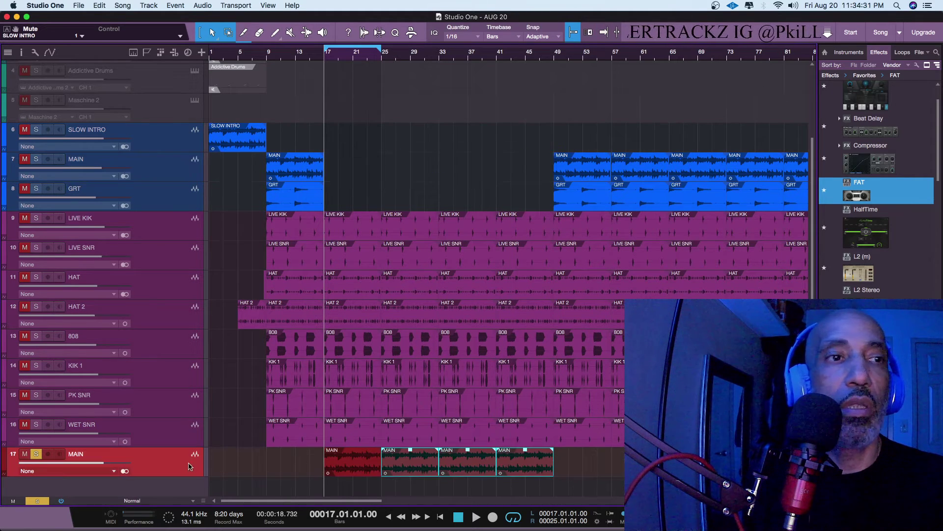
drag(172, 464, 173, 170)
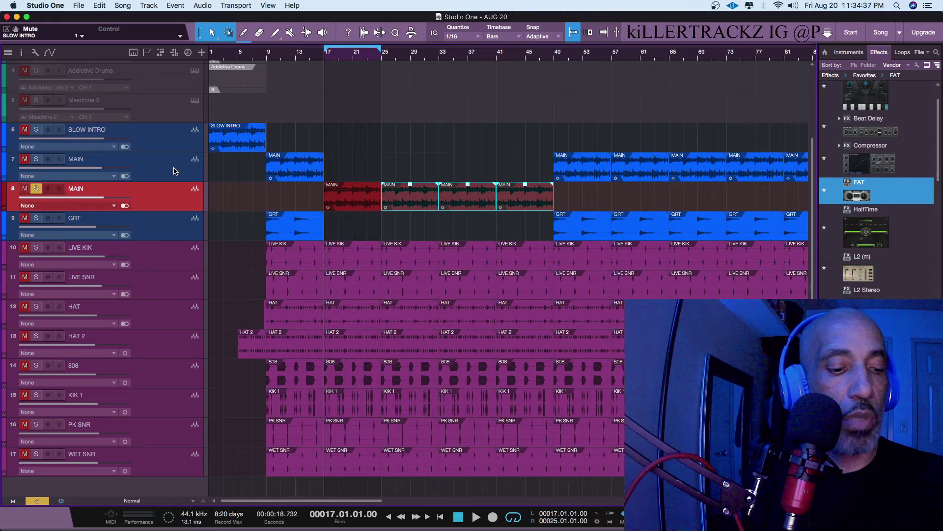
Start playback and unsolo the filtered MAIN track to hear it with the full arrangement
key(space)
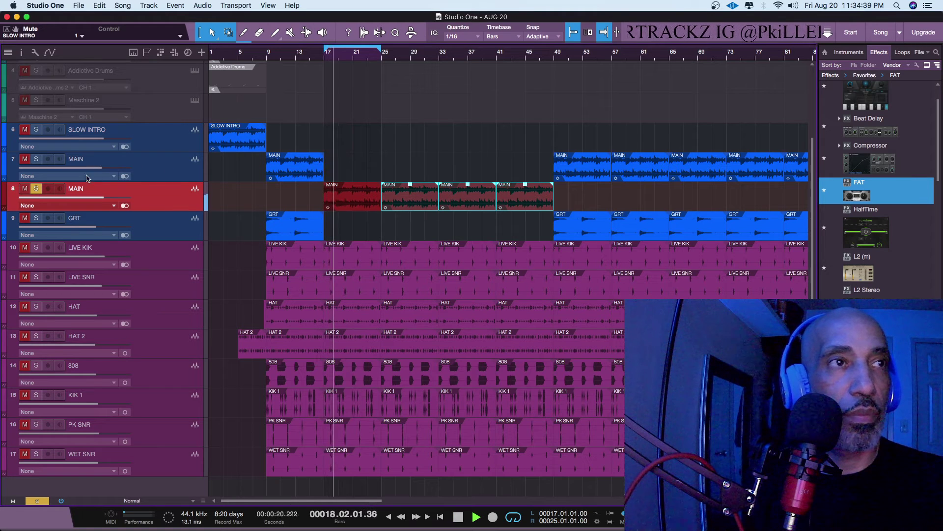
click(37, 189)
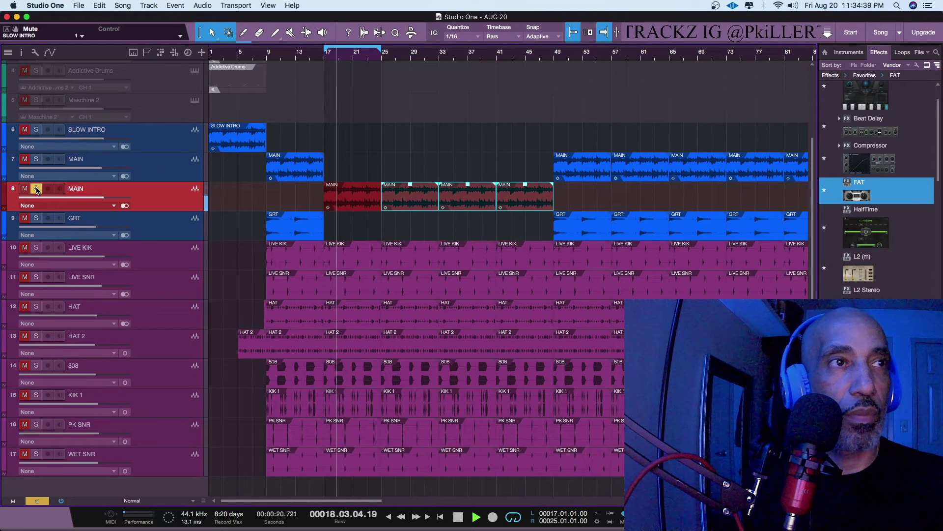
Move the MAIN clips from bars 65 to 97 and the last one at bar 113 down onto the filtered MAIN track
click(275, 202)
scroll(370, 190, down, 5)
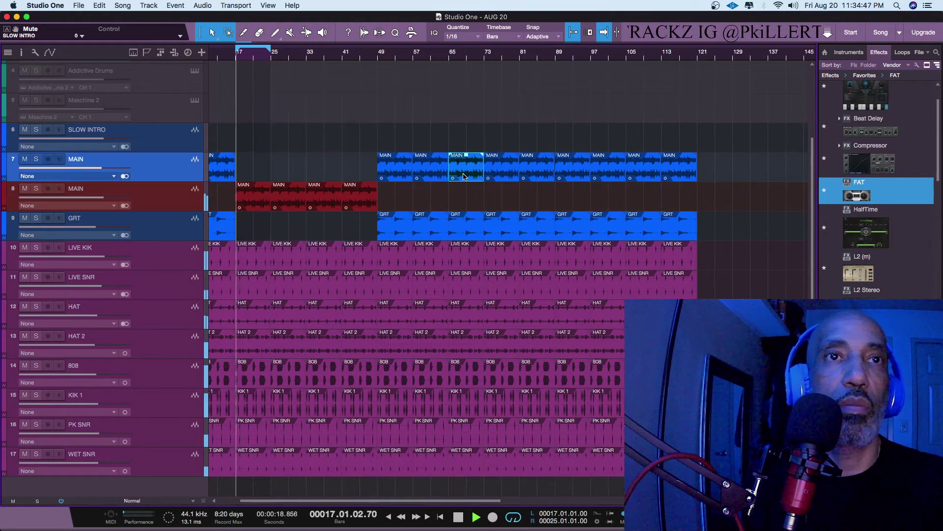
drag(464, 176, 466, 207)
drag(503, 180, 506, 203)
drag(538, 172, 572, 197)
drag(686, 177, 687, 193)
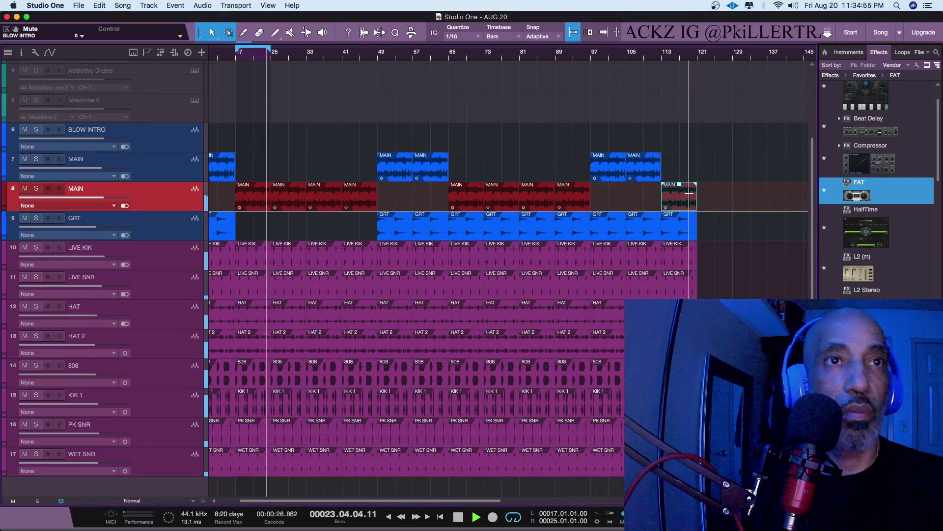
key(w)
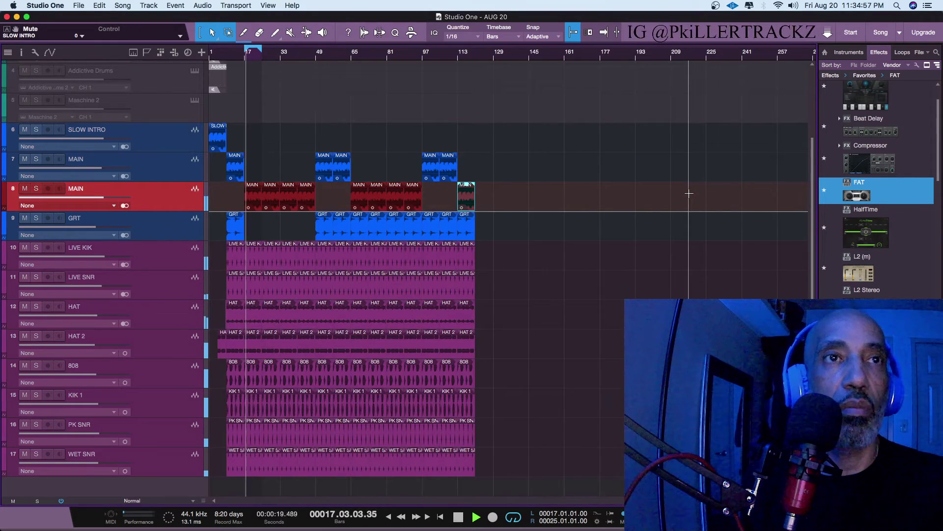
key(e)
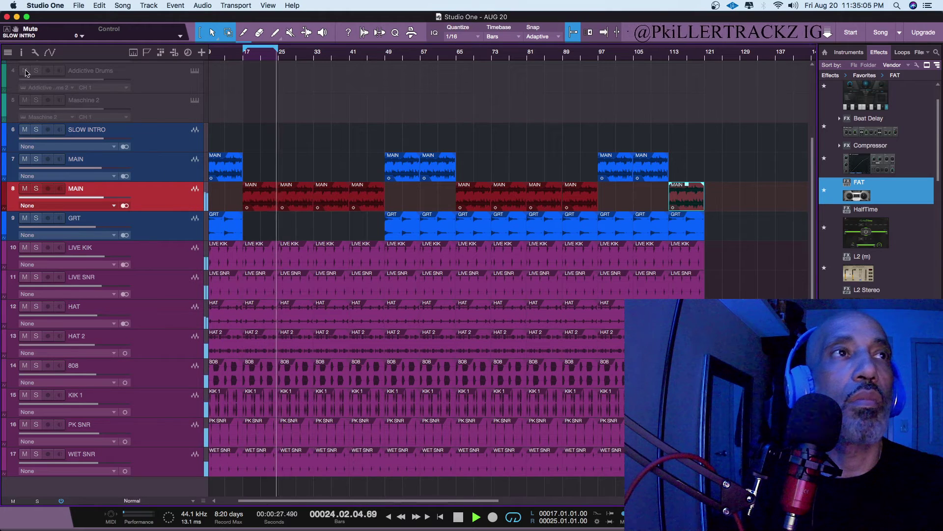
Set the filtered MAIN track's FAT cutoff to about 1924 Hz and its resonance to 51%
click(21, 52)
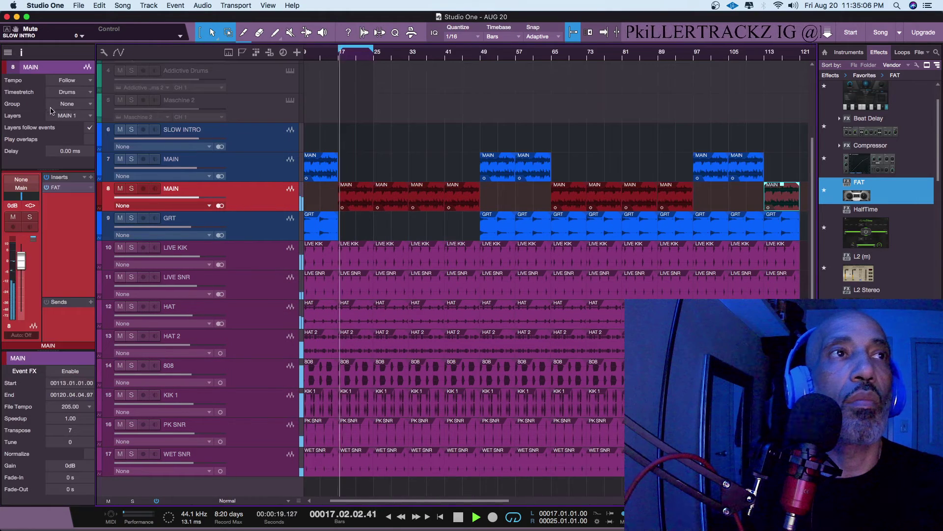
click(69, 188)
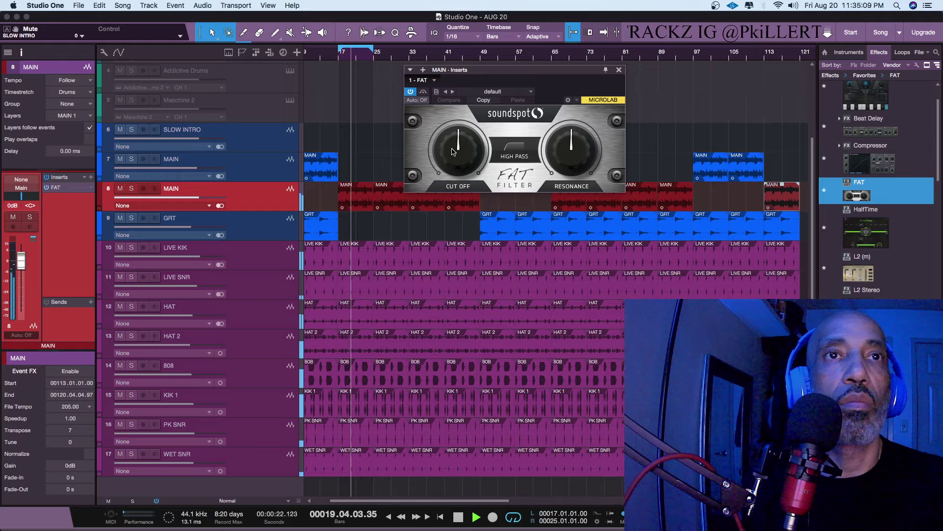
drag(443, 151, 446, 136)
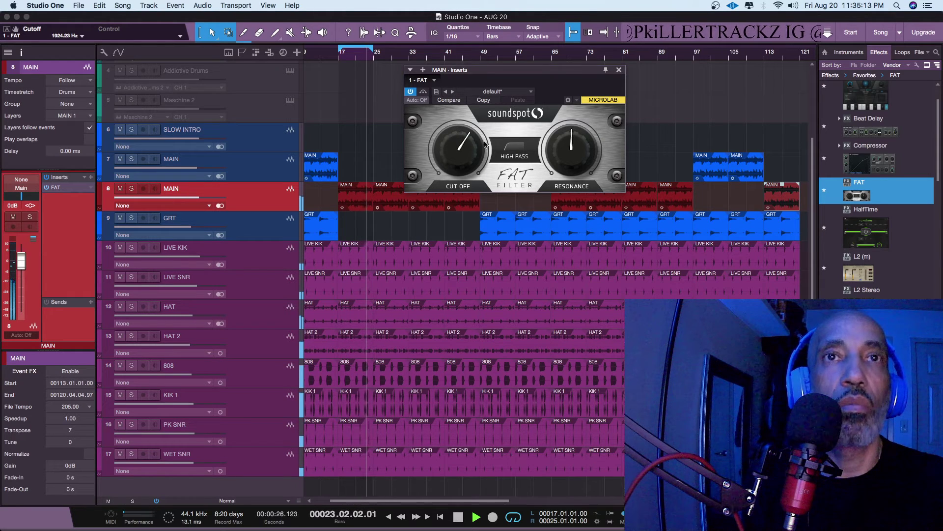
mouse_move(572, 149)
mouse_down()
mouse_move(593, 72)
mouse_move(581, 99)
mouse_move(582, 147)
mouse_up()
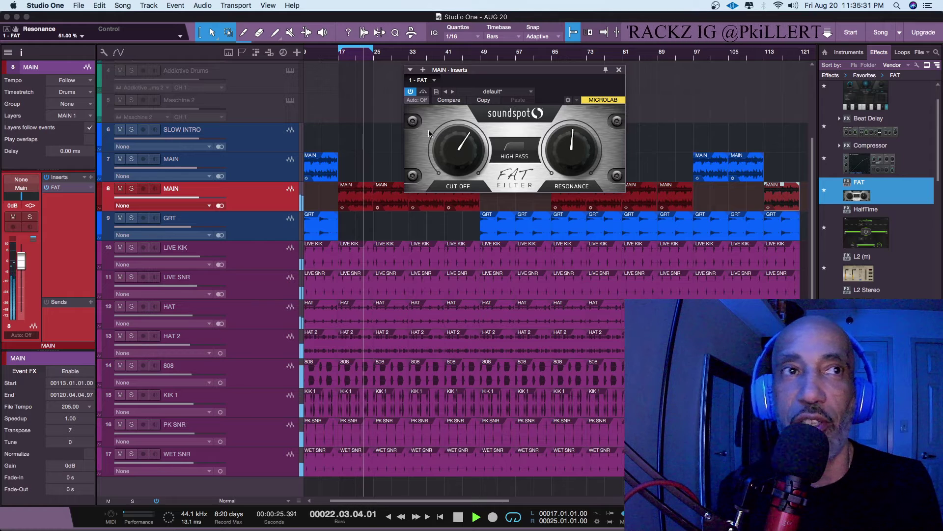
click(24, 52)
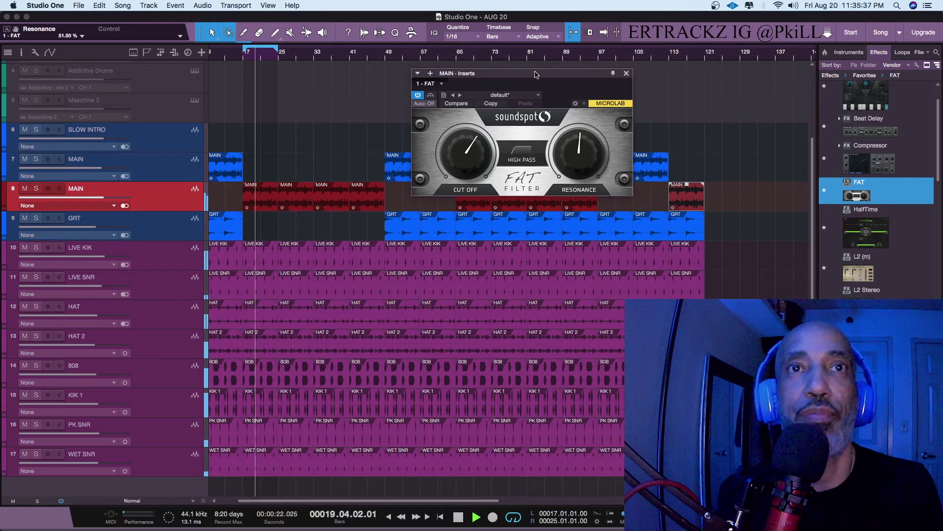
Raise the FAT filter's cutoff to 4879.48 Hz and stop the looped playback
drag(530, 73, 537, 77)
drag(474, 149, 477, 124)
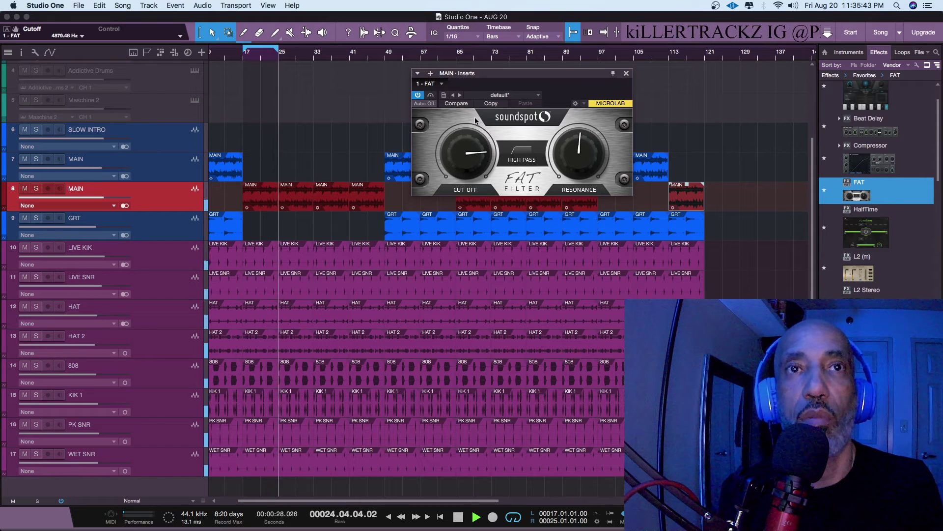
key(space)
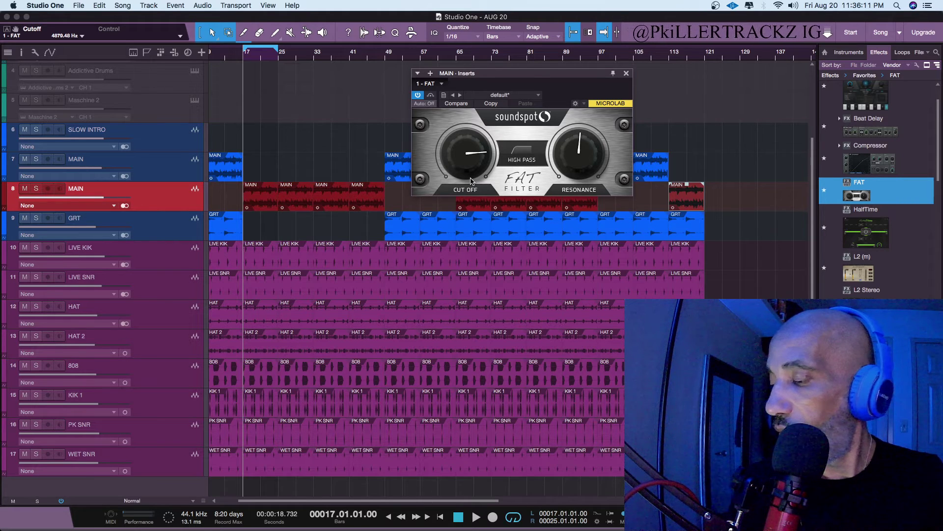
key(space)
key(space)
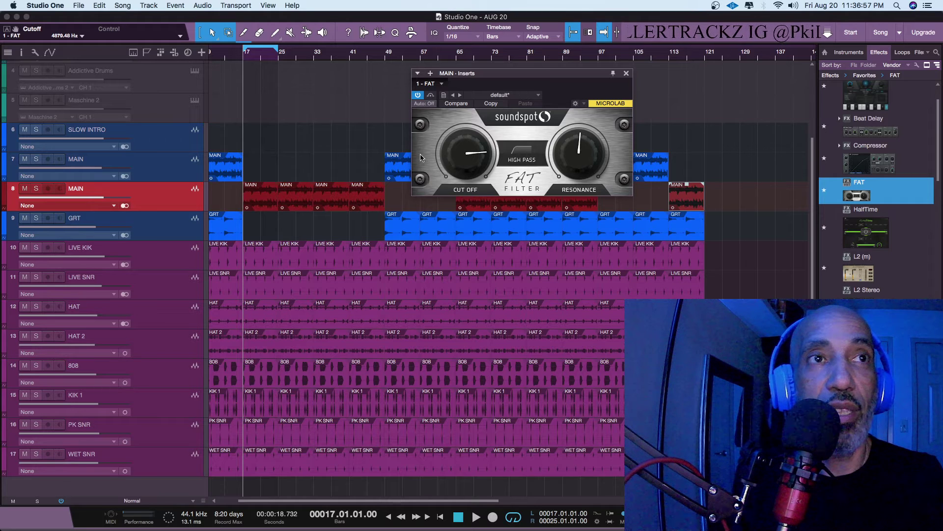
Lower the FAT filter's cutoff to 2347.33 Hz while listening to the looped section
key(space)
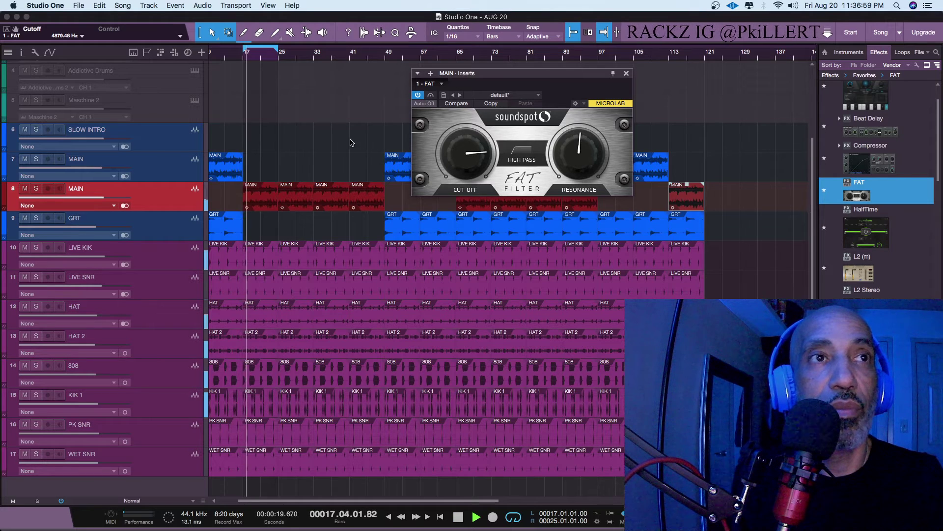
drag(455, 154, 459, 174)
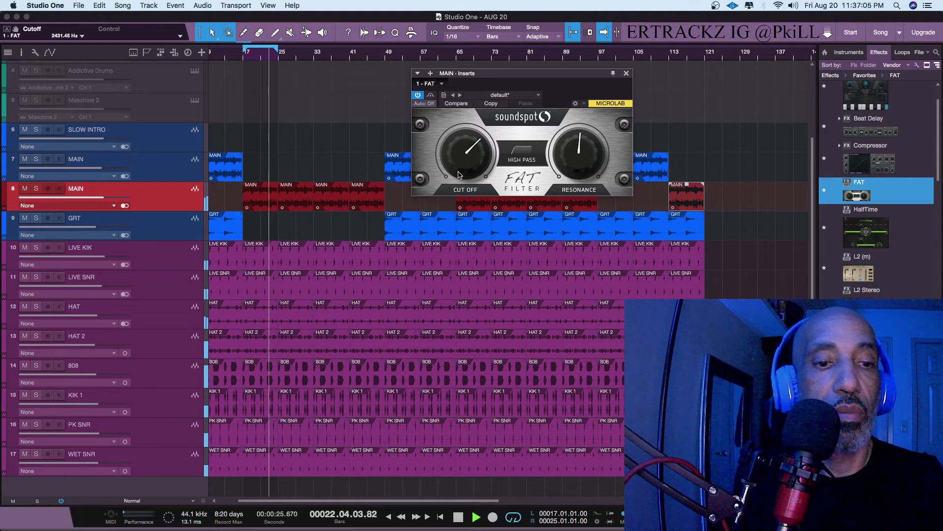
drag(458, 174, 461, 178)
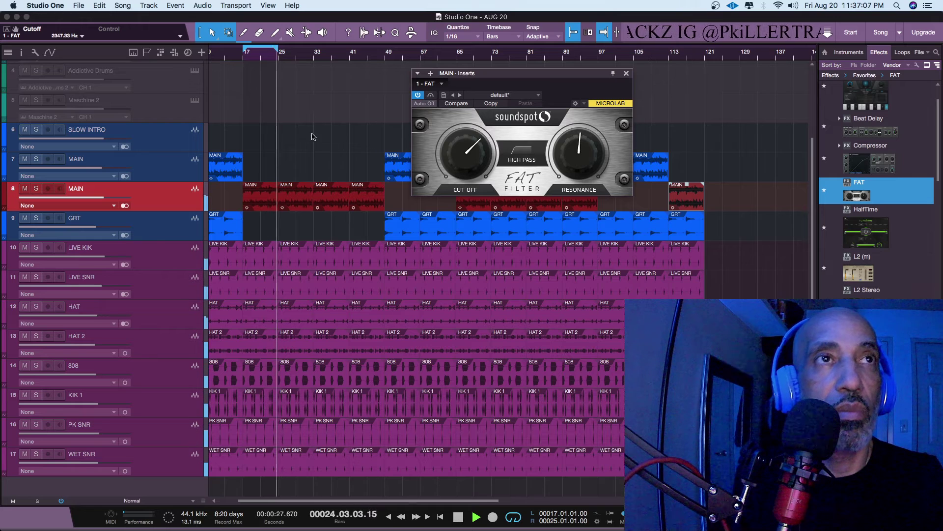
key(space)
Turn off looping and play from bar 14 to hear the transition into the filtered MAIN section
click(515, 517)
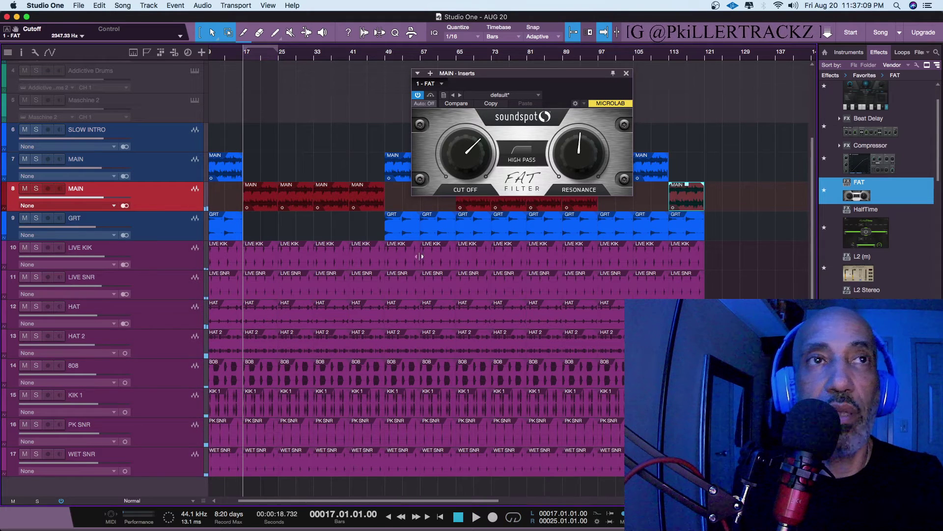
key(space)
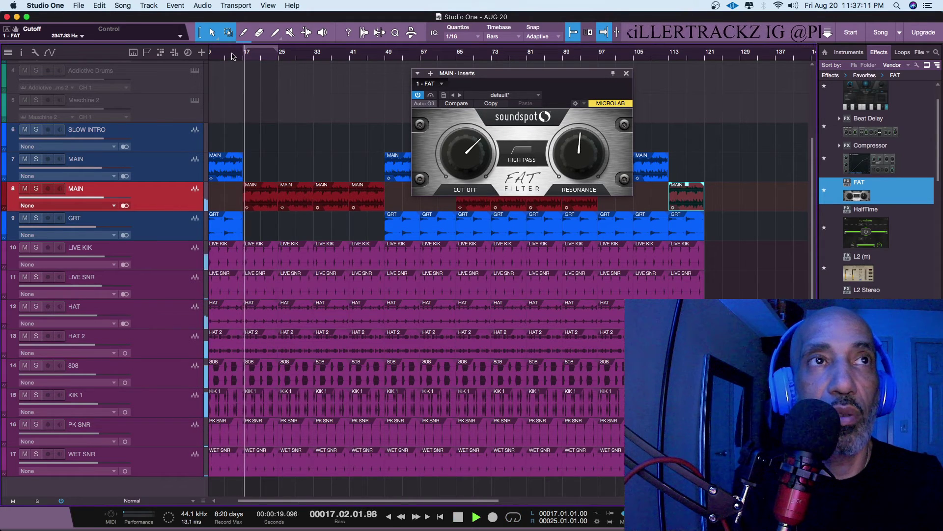
key(space)
click(230, 53)
key(space)
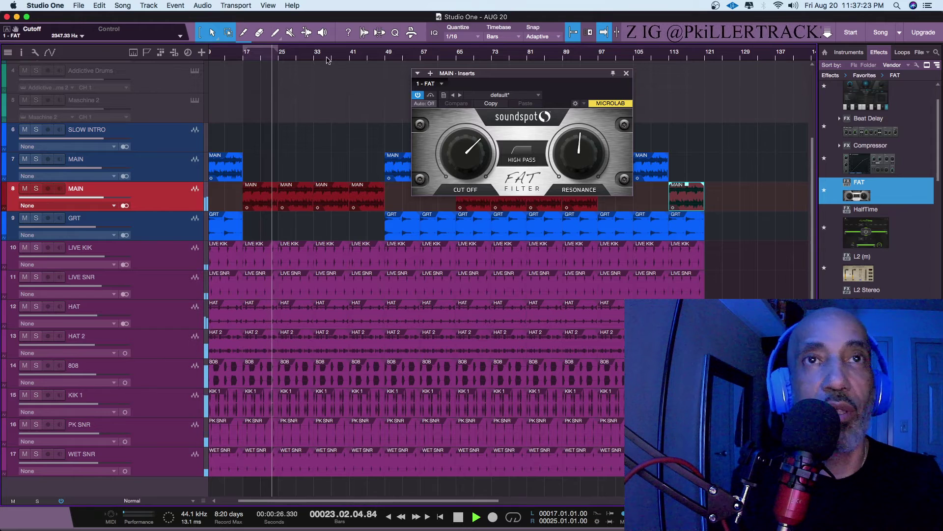
key(space)
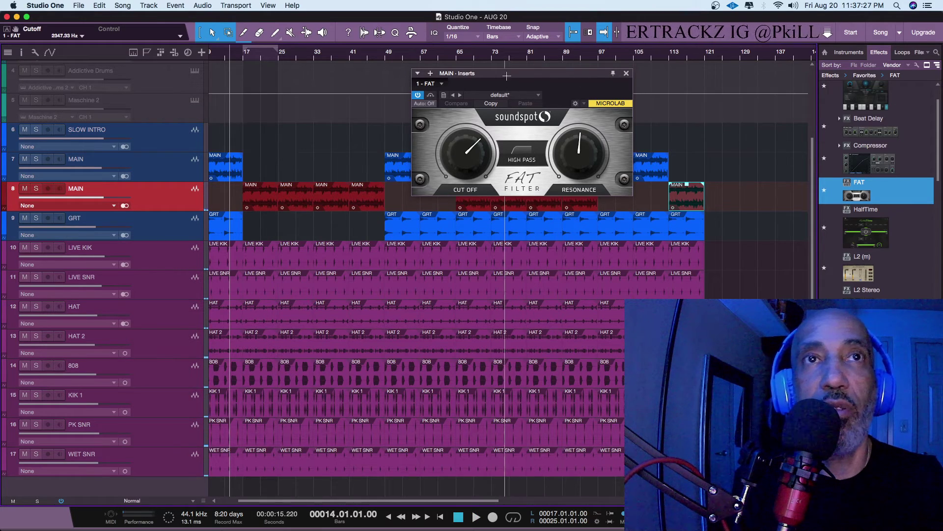
Close the FAT filter window and briefly replay the arrangement from bar 14
click(627, 73)
key(space)
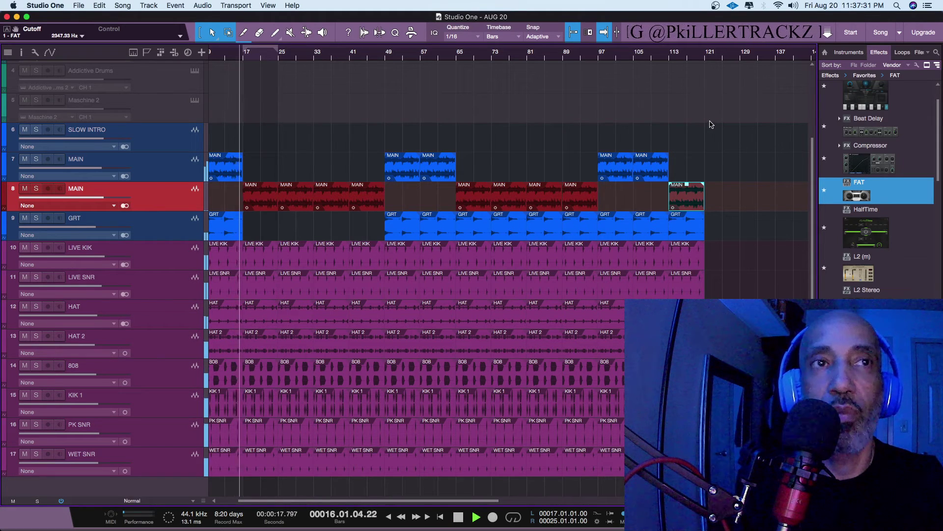
key(space)
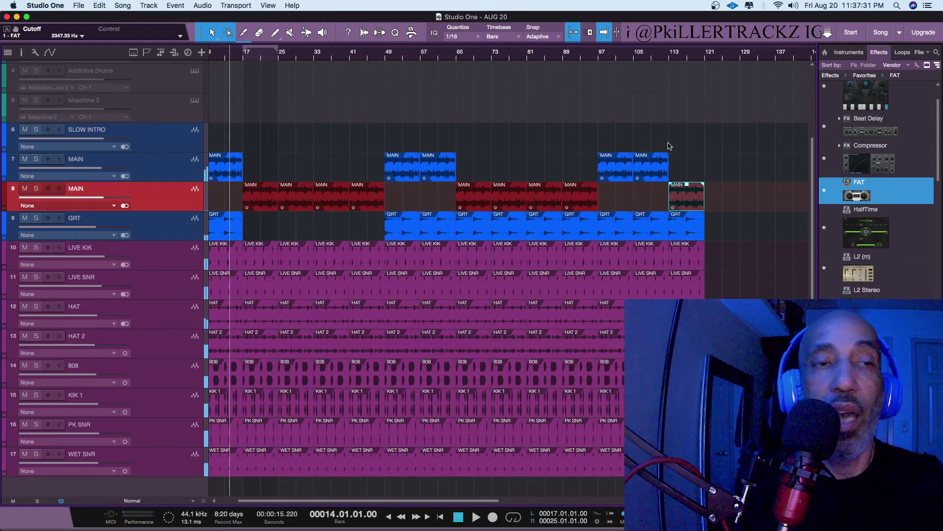
Solo the LIVE SNR track and briefly play it from bar 14
click(165, 283)
click(36, 277)
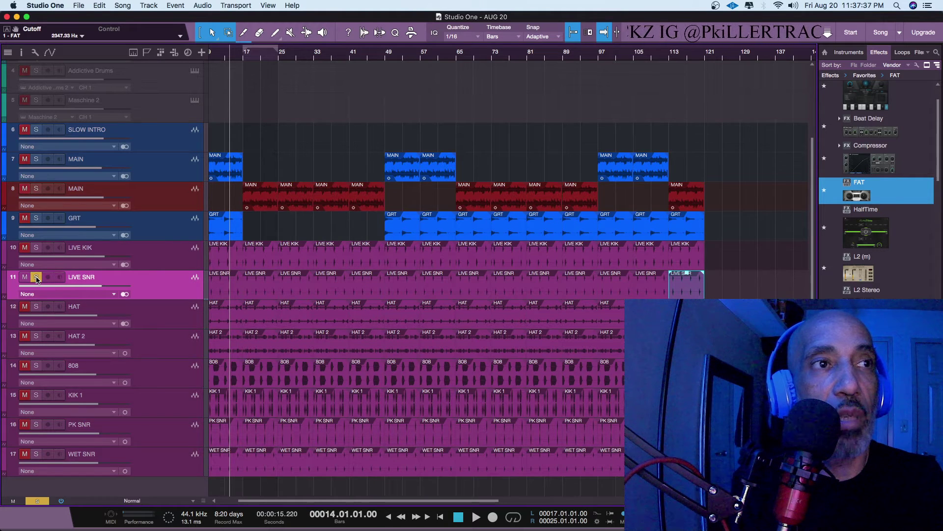
key(space)
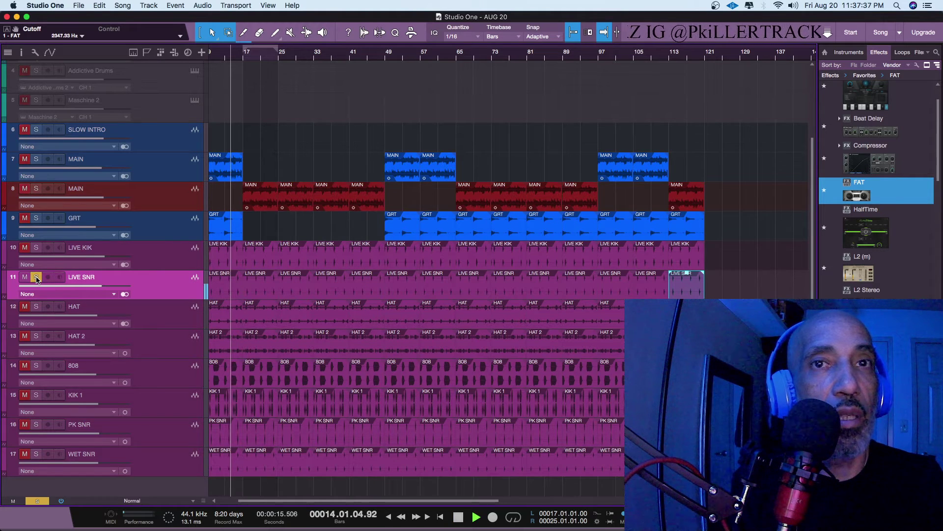
click(236, 290)
key(space)
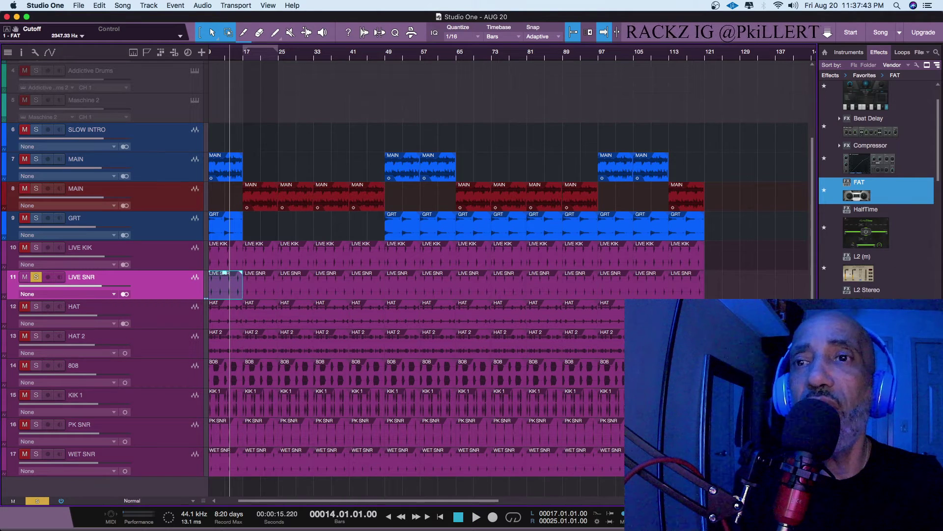
key(F5)
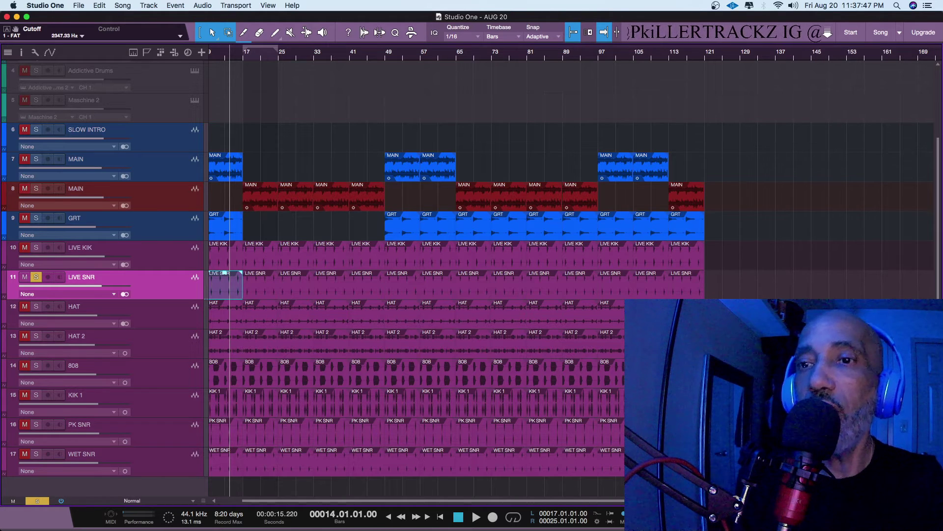
key(F3)
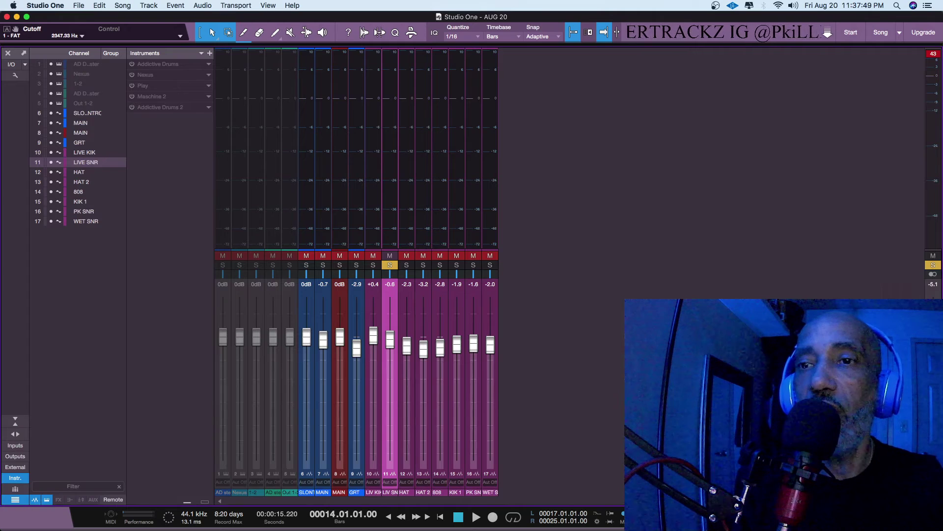
key(F3)
key(F5)
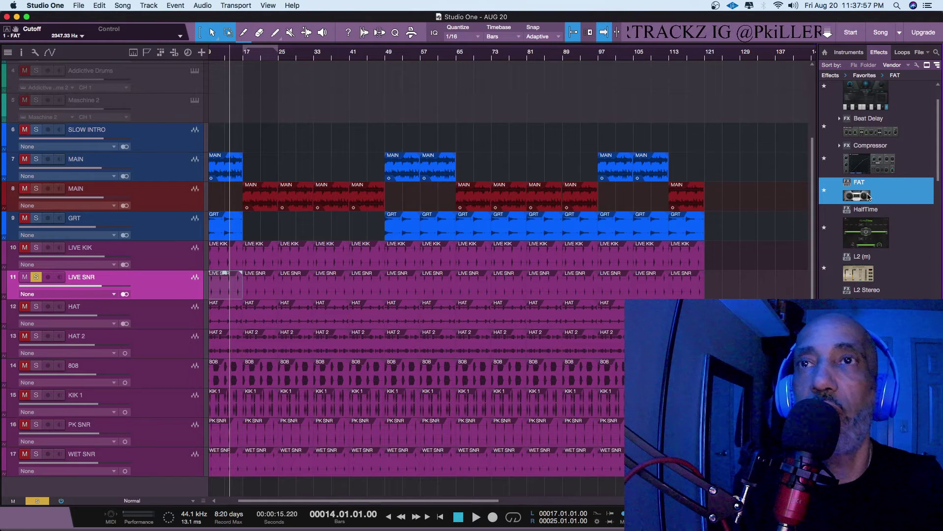
Insert the Compressor effect on the LIVE SNR track and play the soloed snare section around bar 12
click(869, 165)
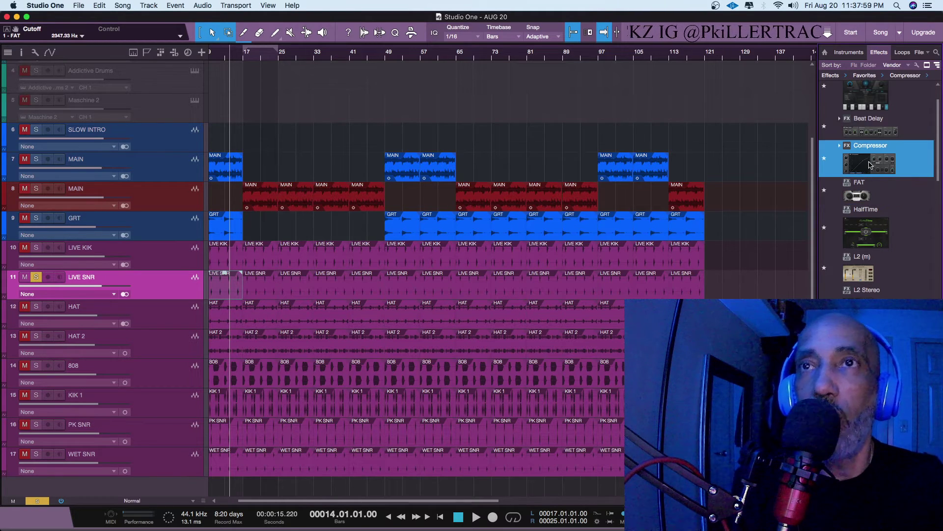
drag(870, 165, 159, 293)
key(space)
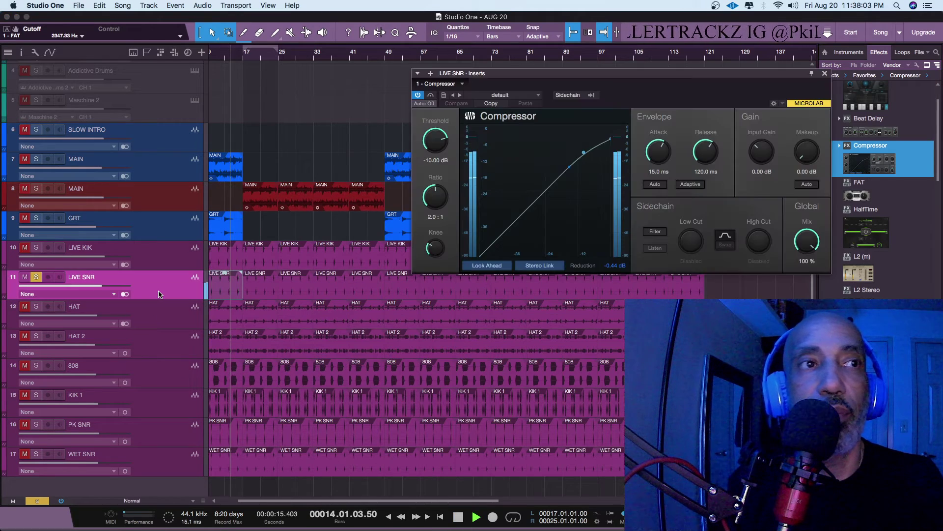
key(comma)
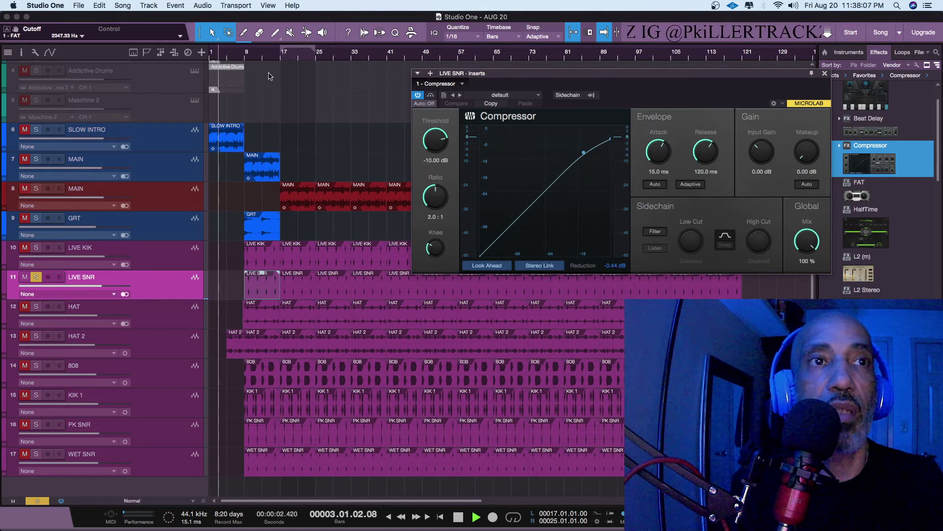
key(KP_Add)
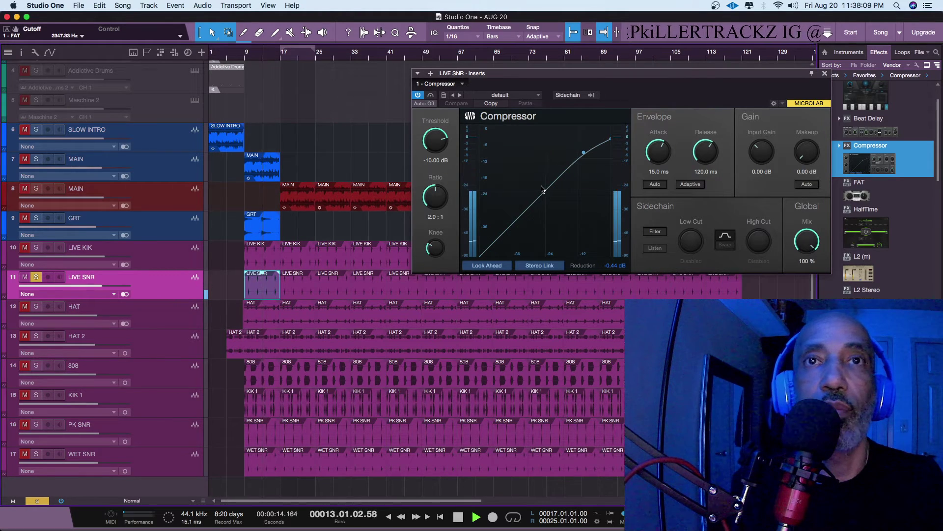
Try a slower compressor attack, ending at 64.0 ms, while the snare plays, and stop playback
drag(659, 149, 661, 127)
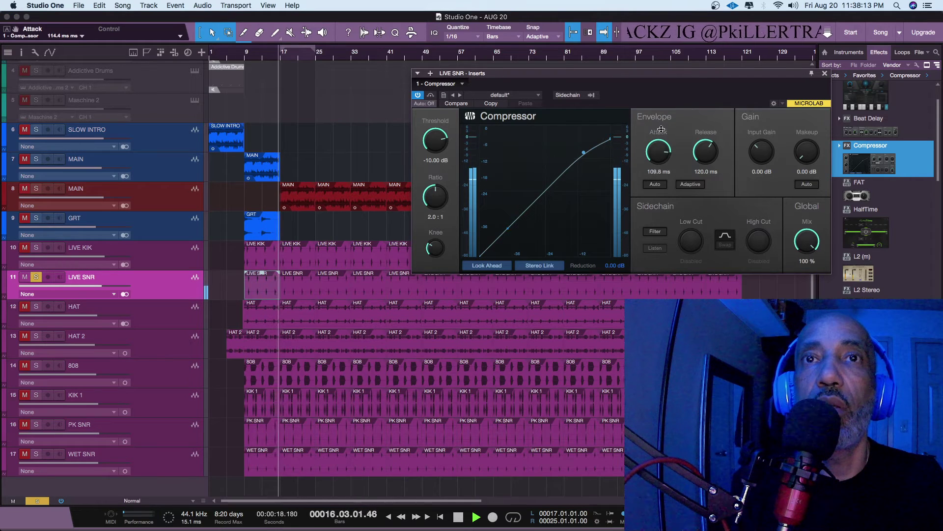
drag(662, 127, 663, 161)
key(space)
Load the Snare 1 preset from the Drums presets into the LIVE SNR compressor
click(536, 95)
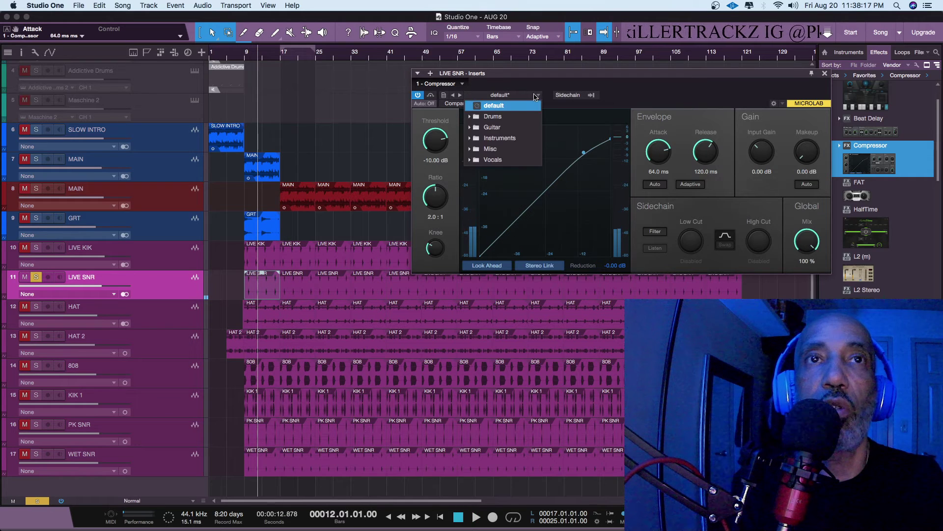
click(470, 117)
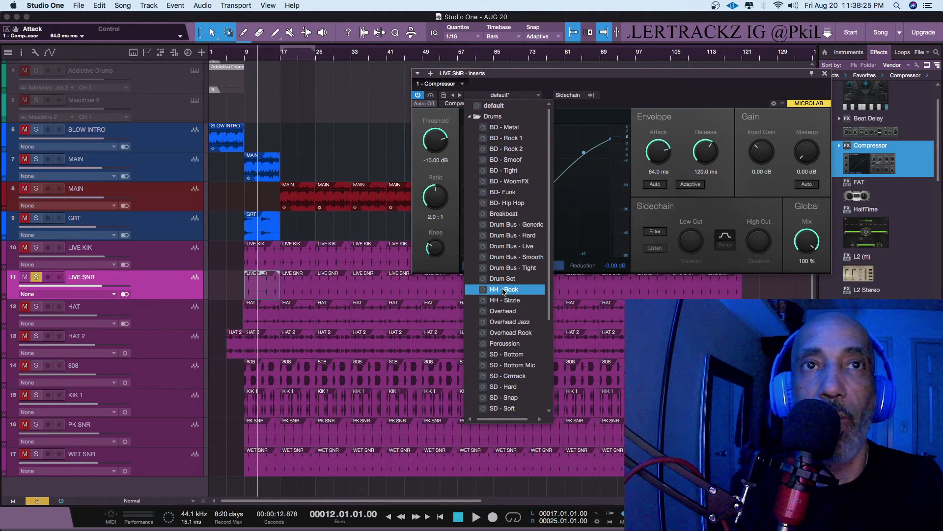
scroll(508, 330, down, 5)
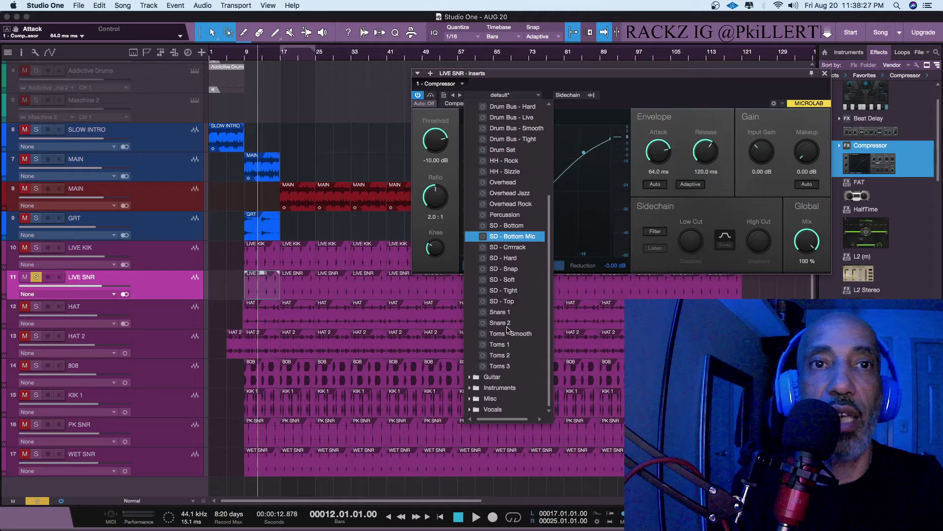
click(517, 315)
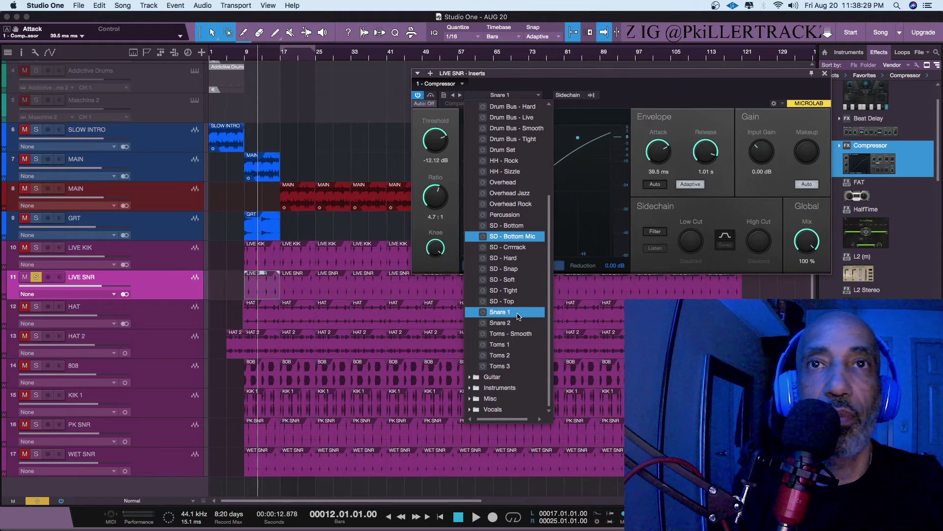
click(759, 201)
Play the snare from bar 12 and compare it with the compressor bypassed and re-enabled
key(space)
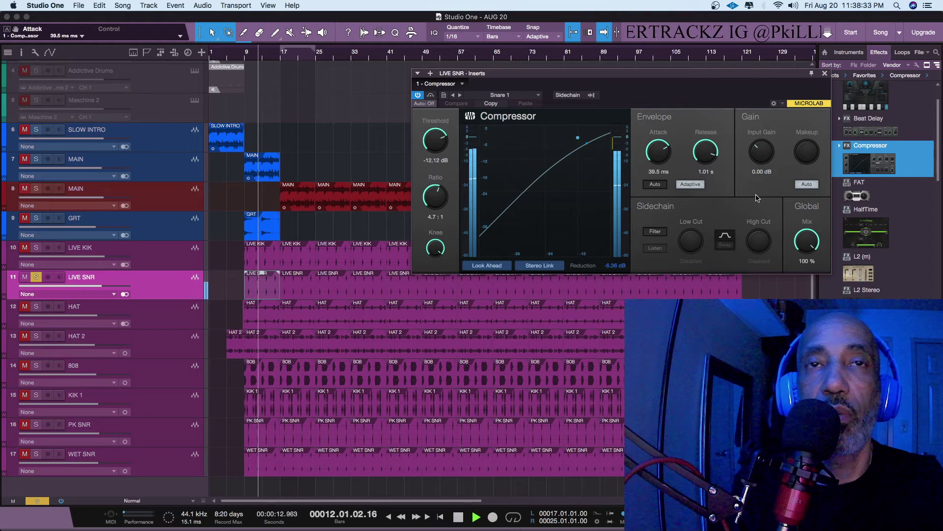
click(418, 95)
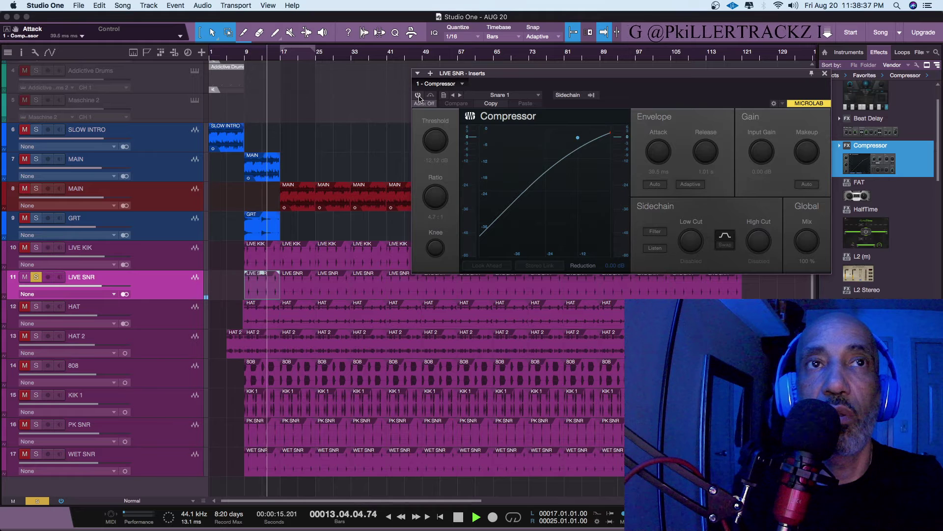
click(418, 95)
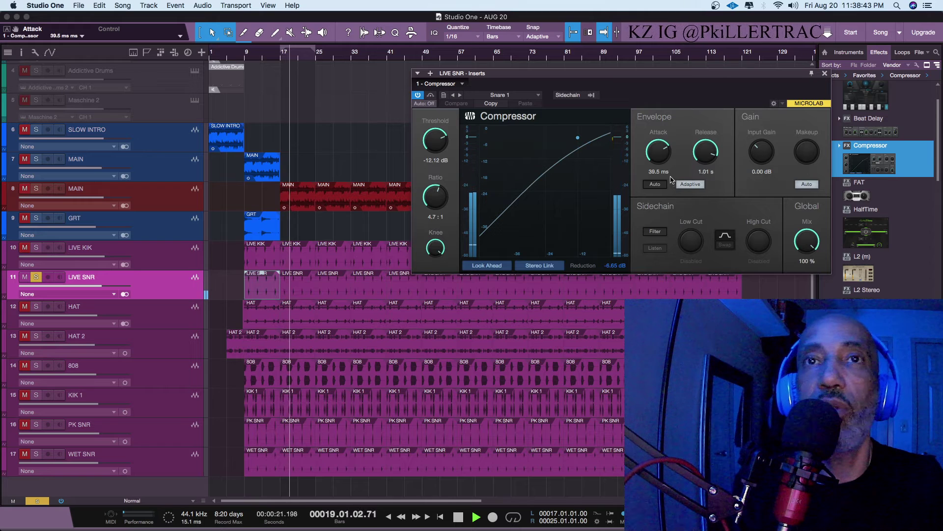
Set the compressor's attack to 36.3 ms, threshold to -8.04 dB and ratio to 3.1:1 during playback
drag(671, 179, 656, 152)
drag(437, 144, 438, 134)
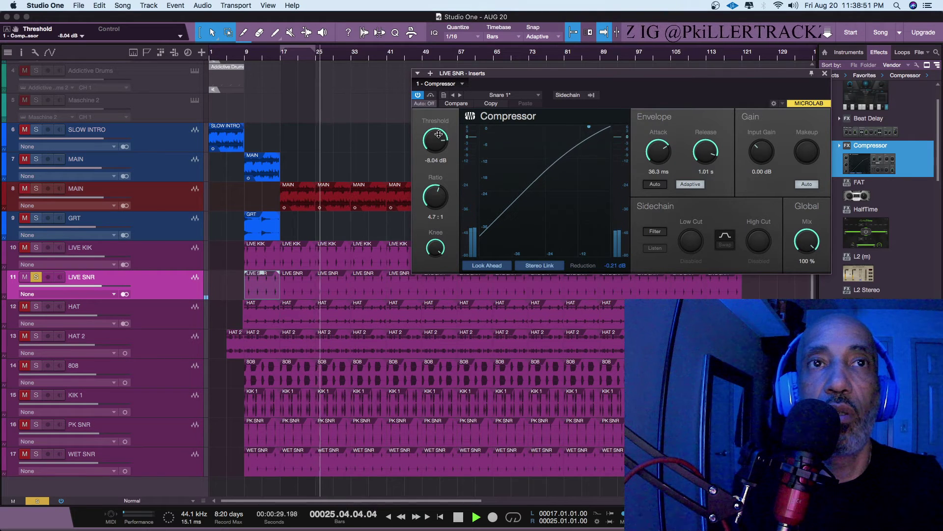
mouse_move(434, 186)
mouse_down()
mouse_move(440, 210)
mouse_move(437, 199)
mouse_up()
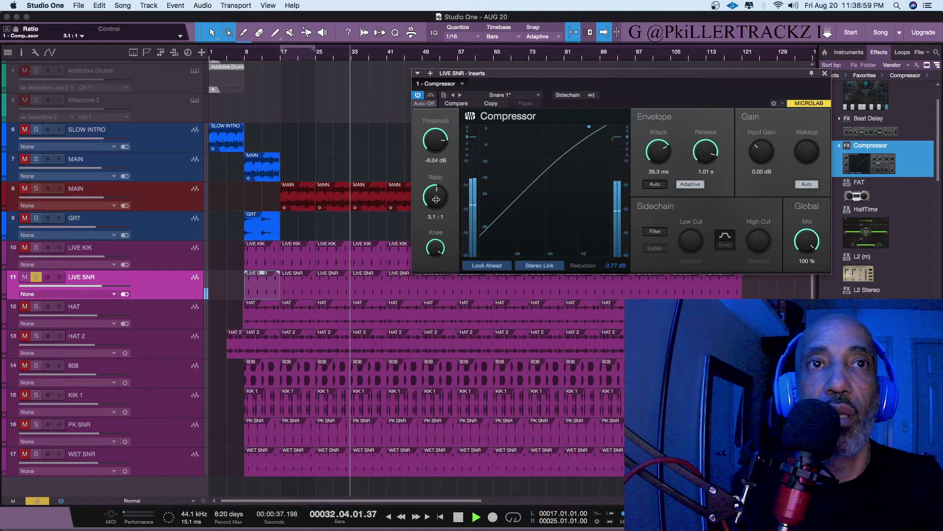
Try a 1.16 ms attack and 107.2 ms release, comparing the snare with the compressor off and on
drag(658, 170, 665, 202)
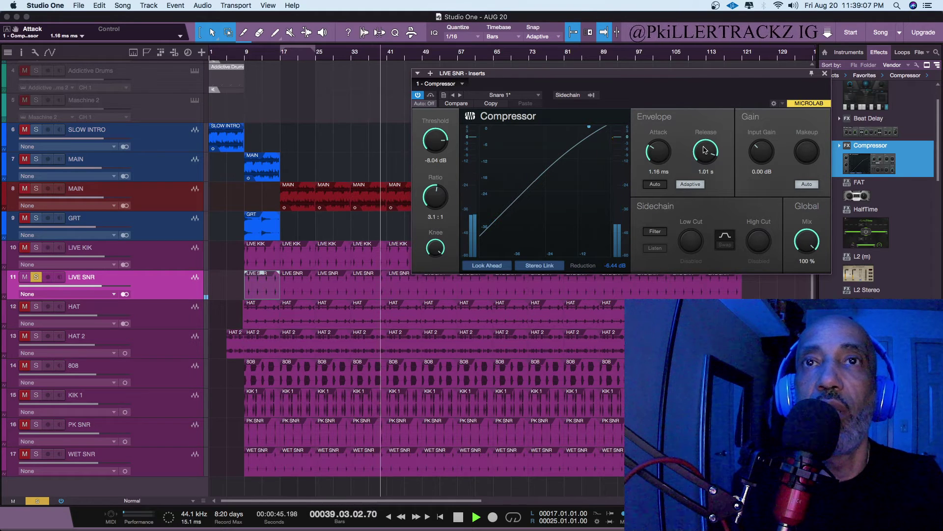
drag(705, 150, 699, 190)
drag(697, 179, 694, 165)
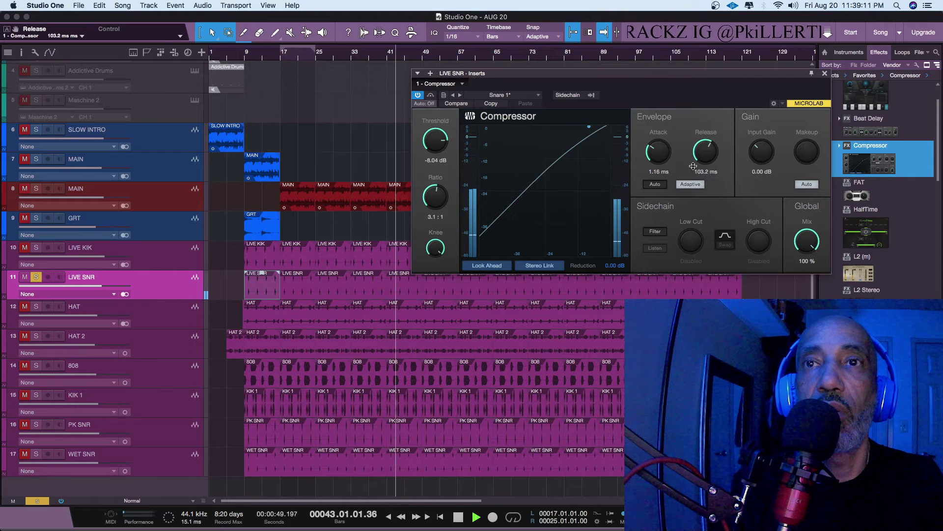
click(418, 96)
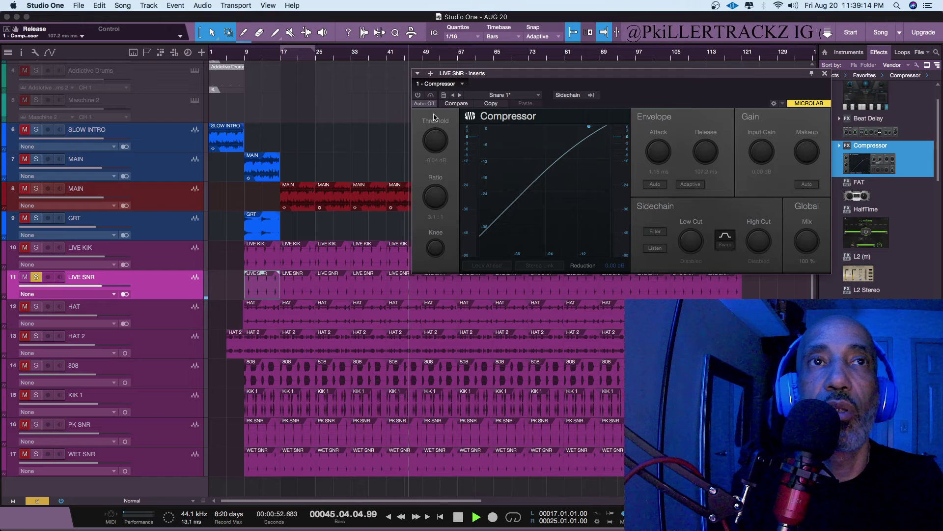
click(417, 95)
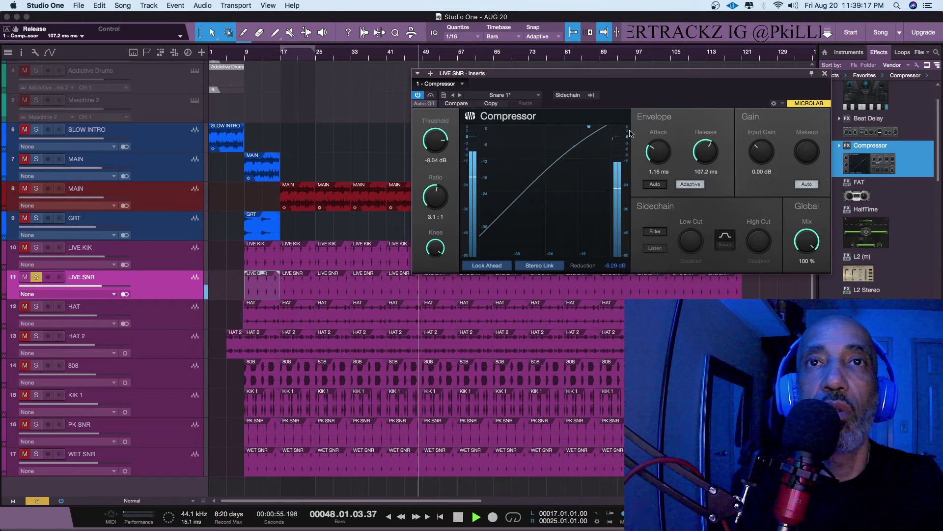
Test slow attack and release extremes, then settle the attack at 0.32 ms and the release at 37.0 ms
drag(704, 148, 705, 84)
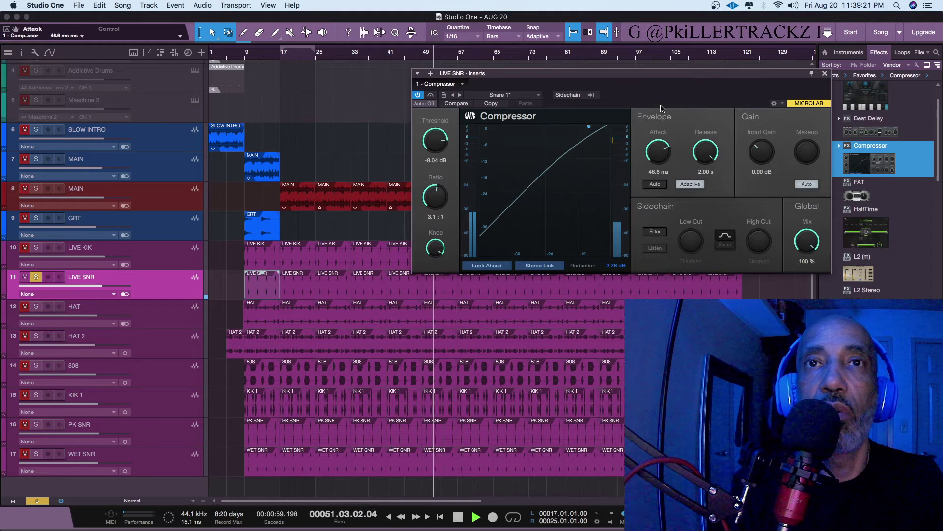
drag(659, 151, 667, 218)
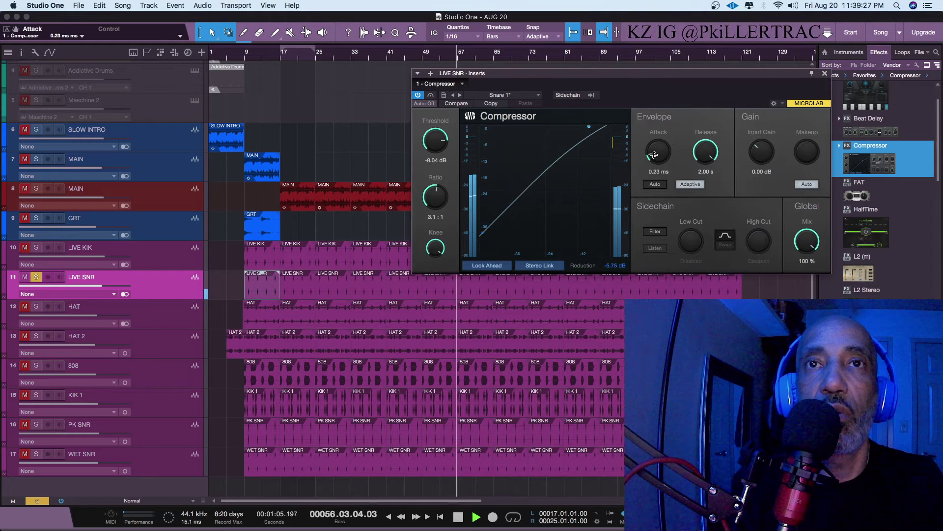
drag(708, 150, 731, 223)
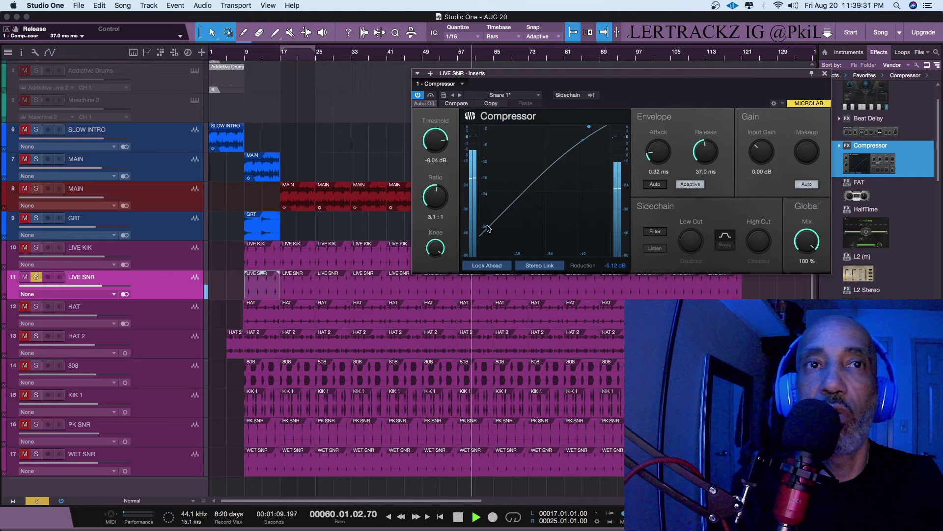
Sweep the compressor ratio between 20.0:1 and 1.4:1, settle it at 1.7:1, and leave the threshold at -8.04 dB
drag(437, 209, 435, 180)
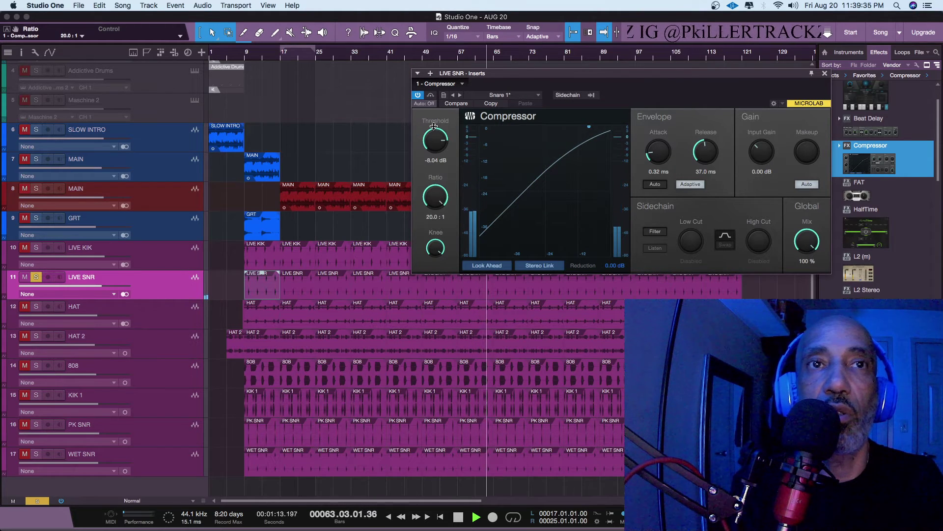
drag(433, 125, 427, 205)
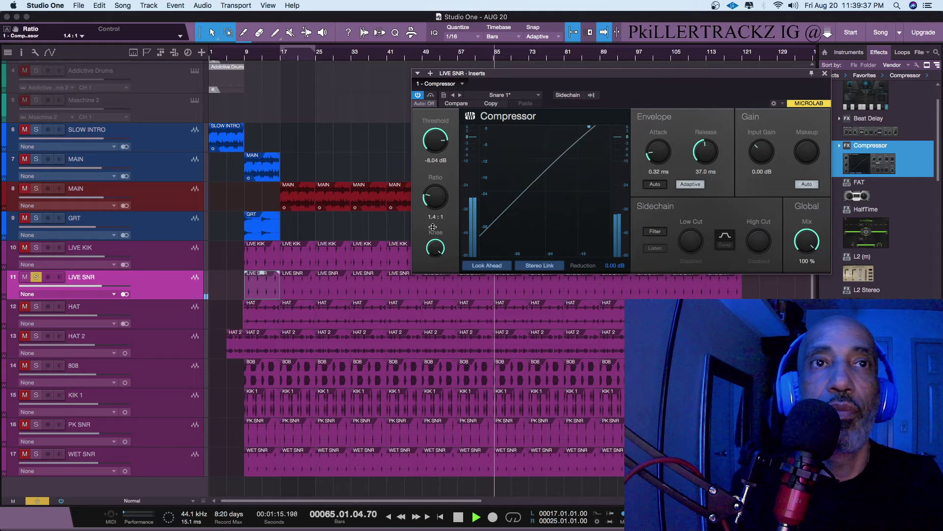
drag(441, 261, 436, 236)
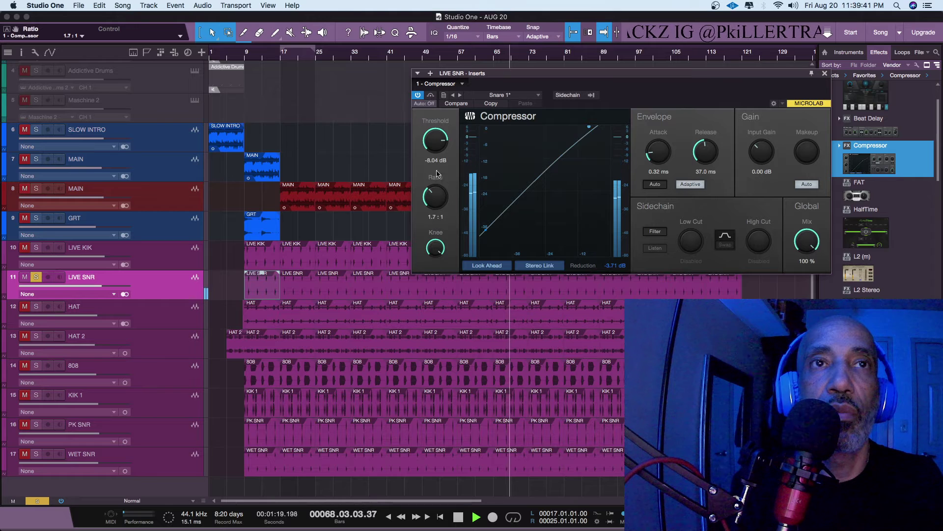
mouse_move(436, 143)
mouse_down()
mouse_move(446, 189)
mouse_move(432, 138)
mouse_up()
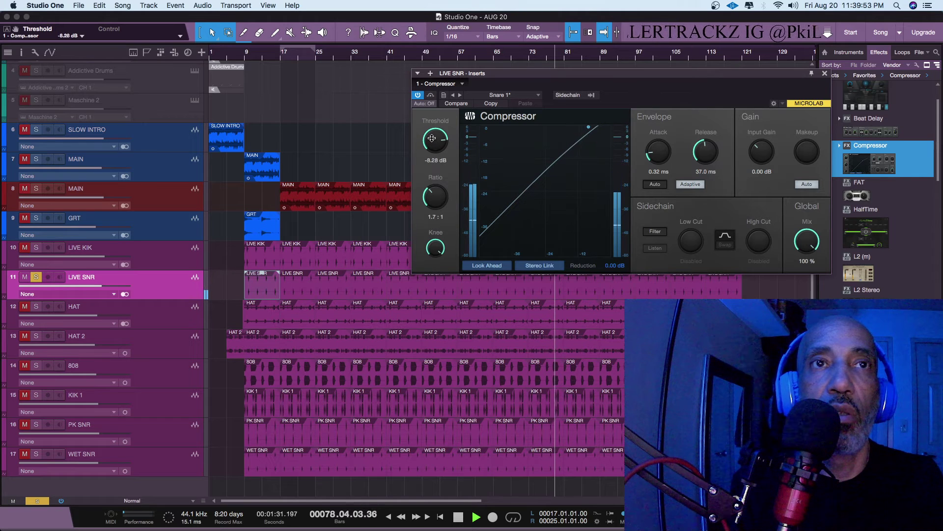
Compare the snare with the adjusted compressor bypassed and active, then stop playback
click(417, 96)
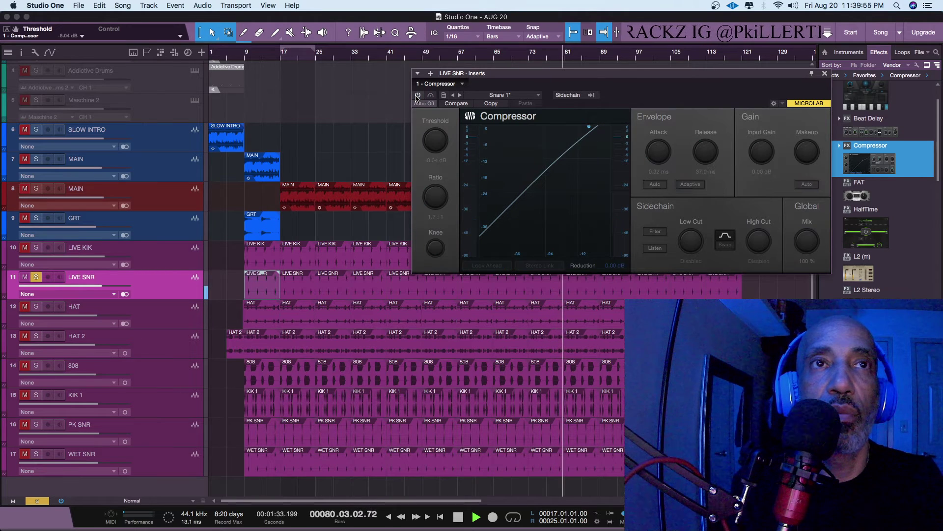
click(417, 95)
key(space)
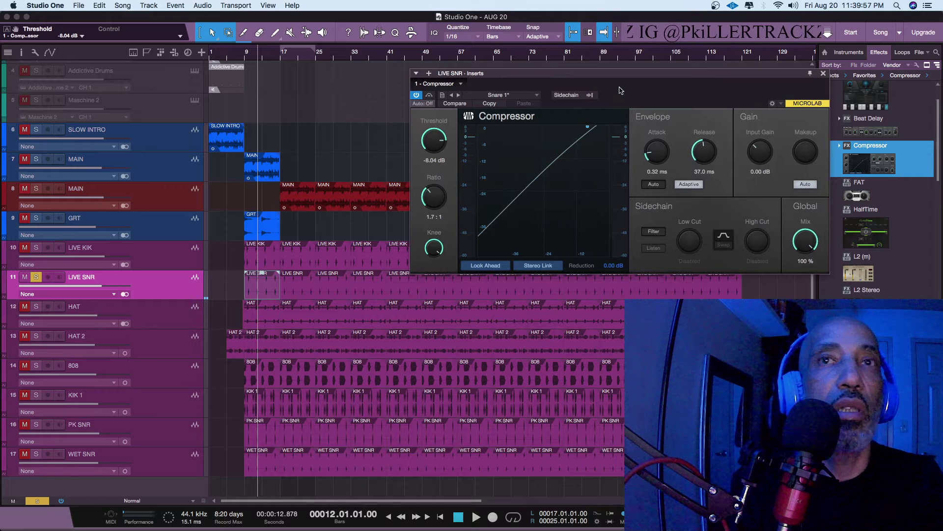
Close the compressor window and insert a Pro EQ from the effects browser on the LIVE SNR track
click(823, 73)
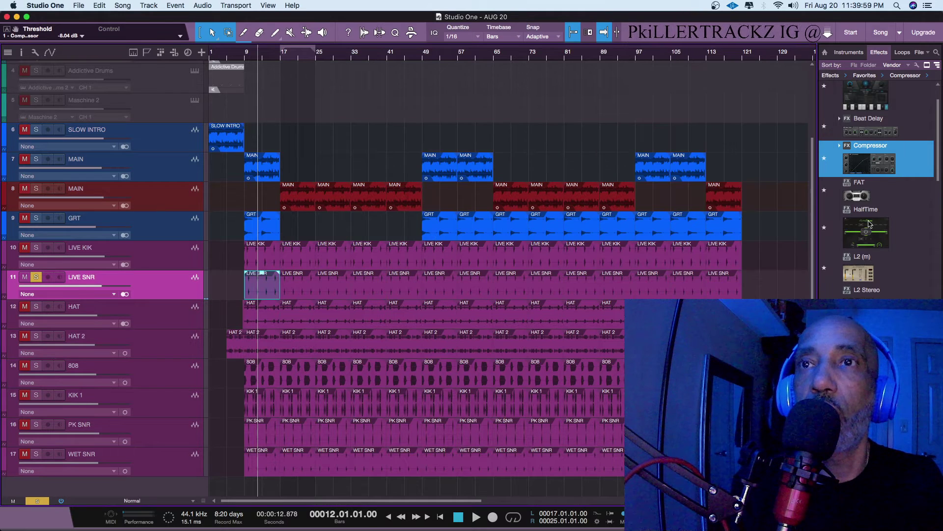
scroll(862, 266, down, 5)
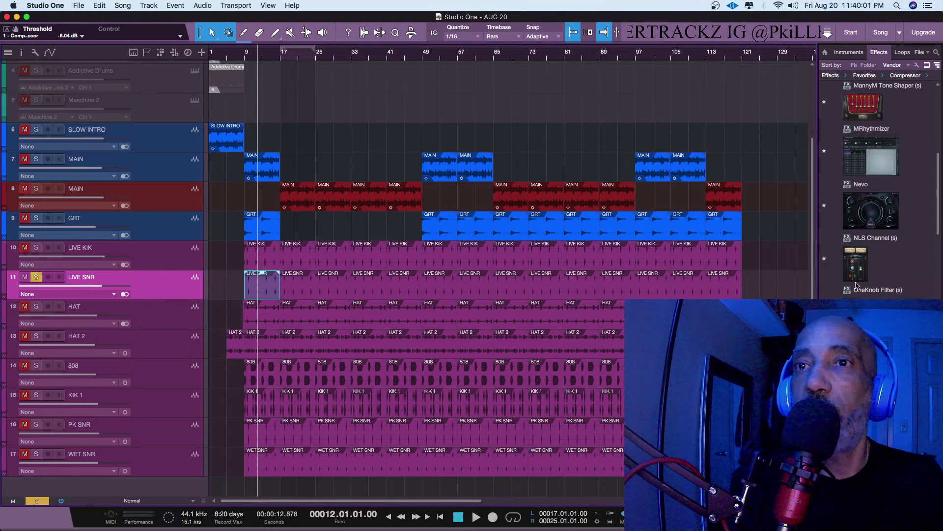
drag(870, 344, 170, 284)
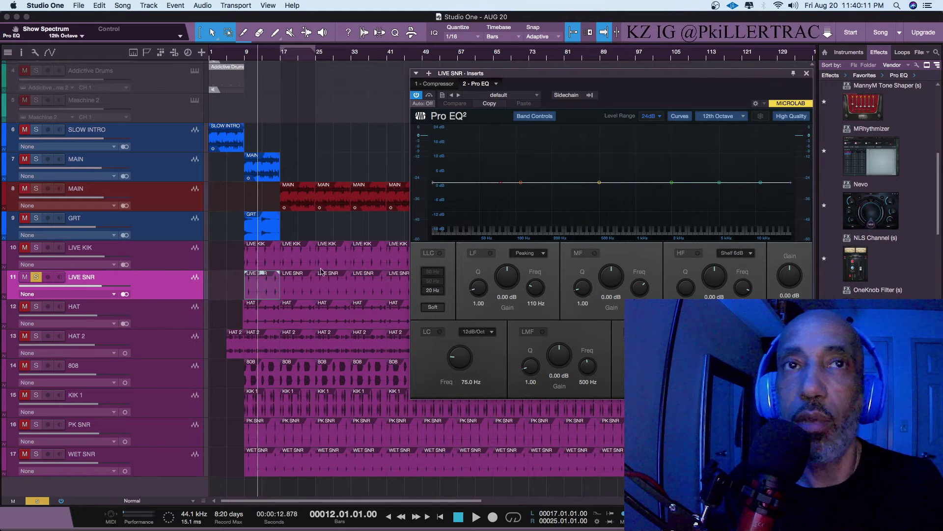
During playback, low-cut the snare at 235 Hz and boost LMF 2.18 dB at 539 Hz, MF 4.96 dB, HMF slightly and HF 5.16 dB
key(space)
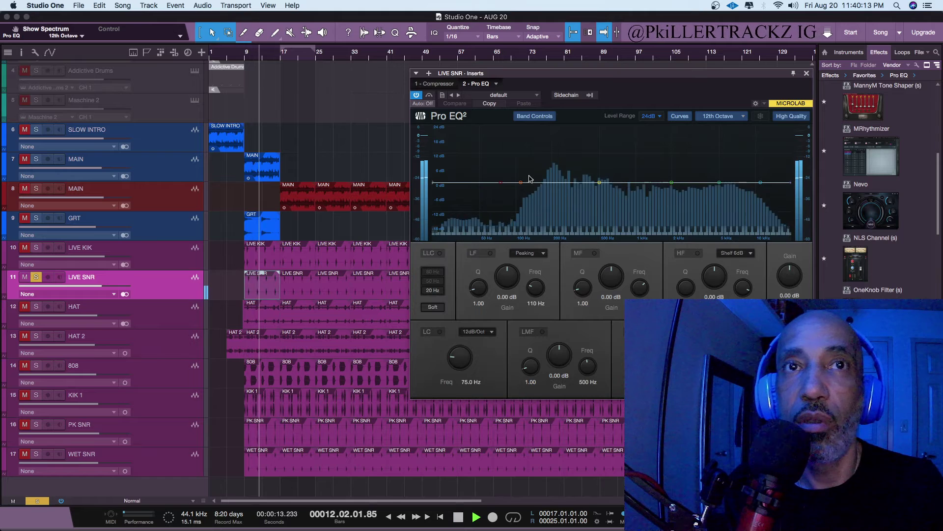
drag(501, 183, 561, 191)
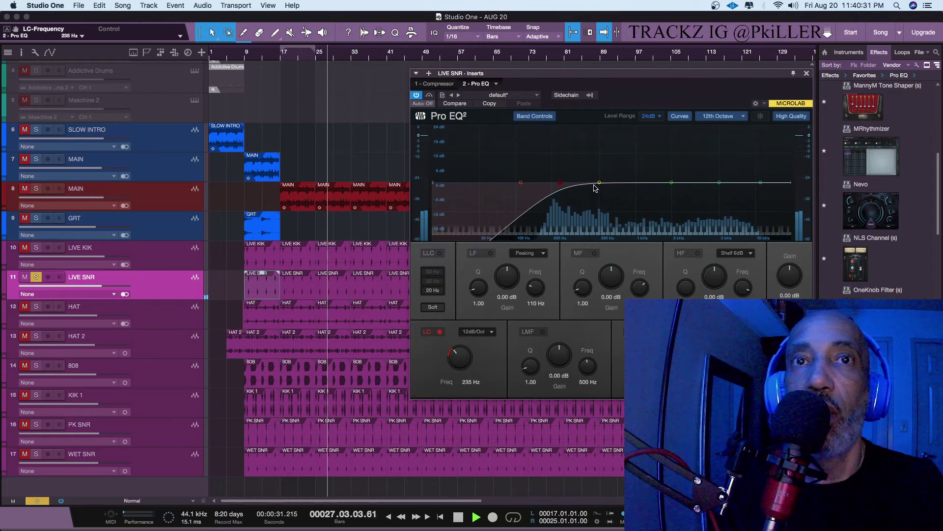
drag(599, 182, 604, 178)
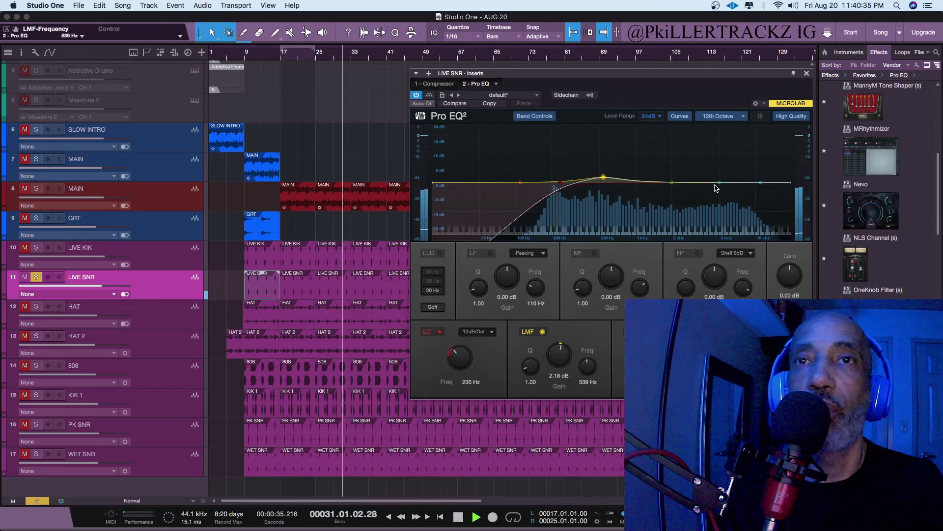
drag(719, 182, 668, 172)
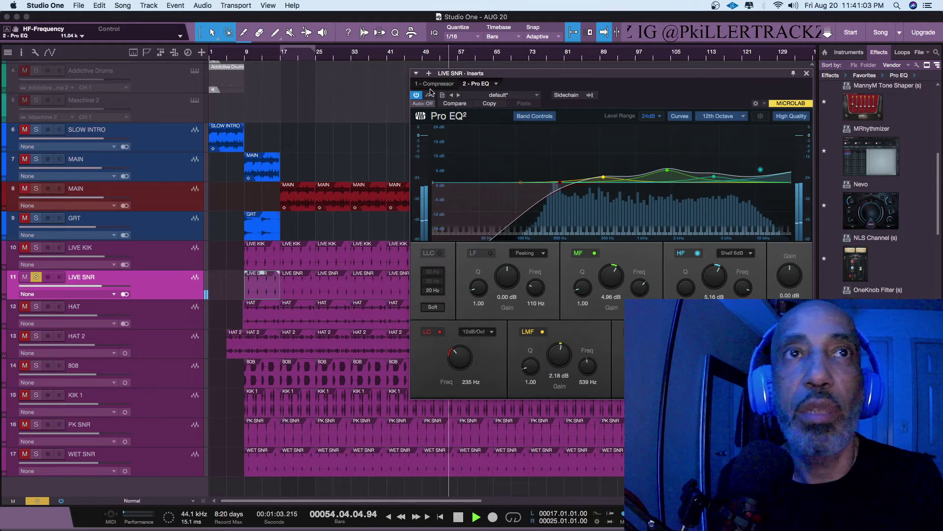
Compare the snare with the Pro EQ bypassed and active, then stop playback
click(416, 95)
click(416, 95)
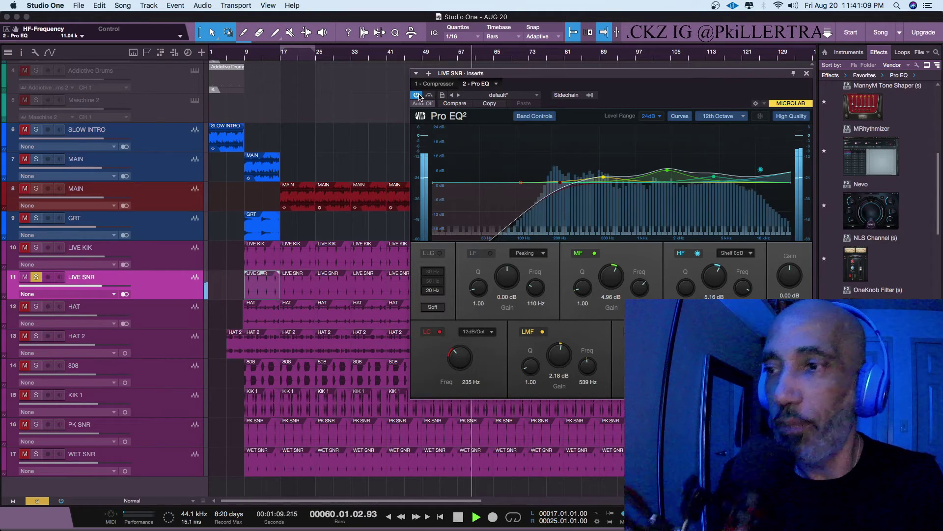
key(space)
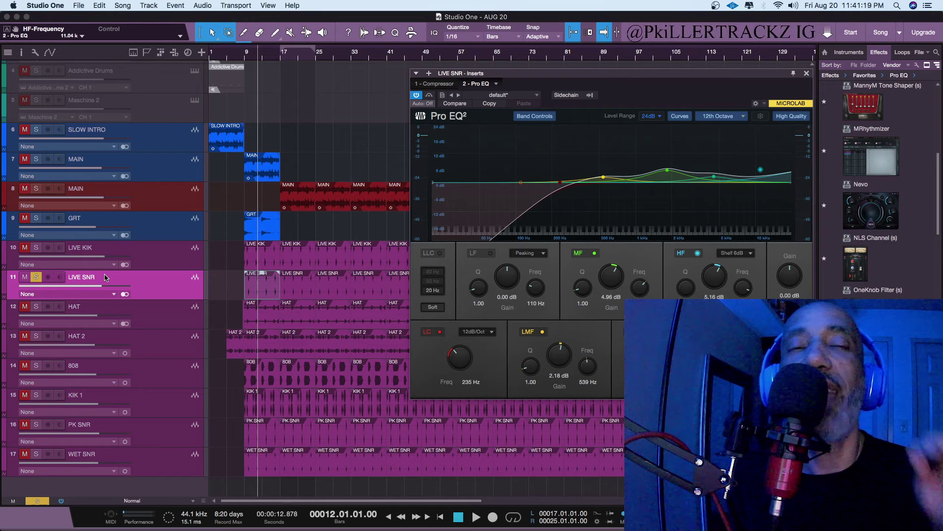
Unsolo the LIVE SNR track and play the full beat from the start of the song
click(35, 277)
key(space)
key(space)
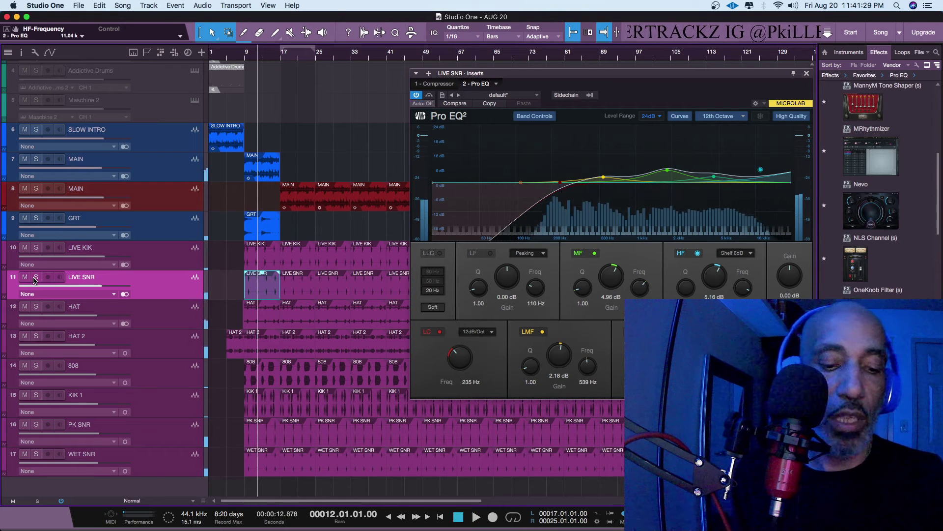
key(comma)
key(space)
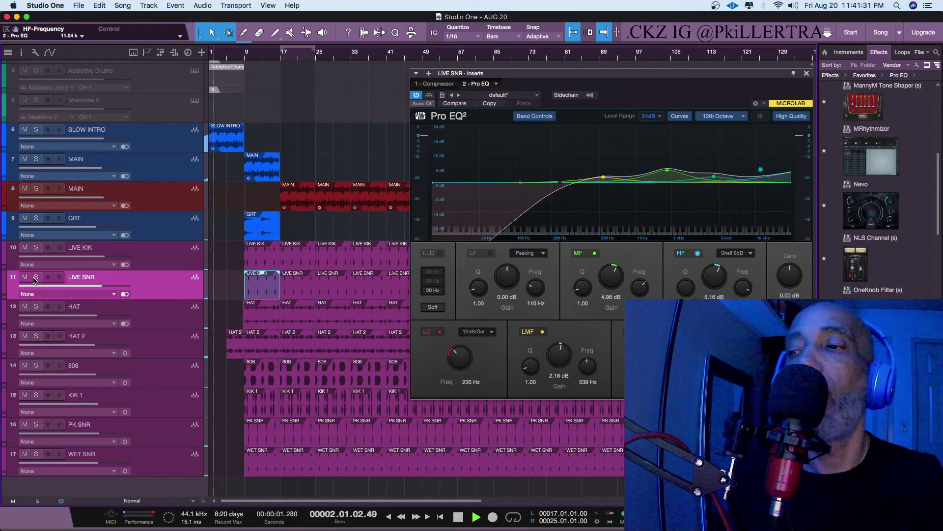
key(space)
key(space)
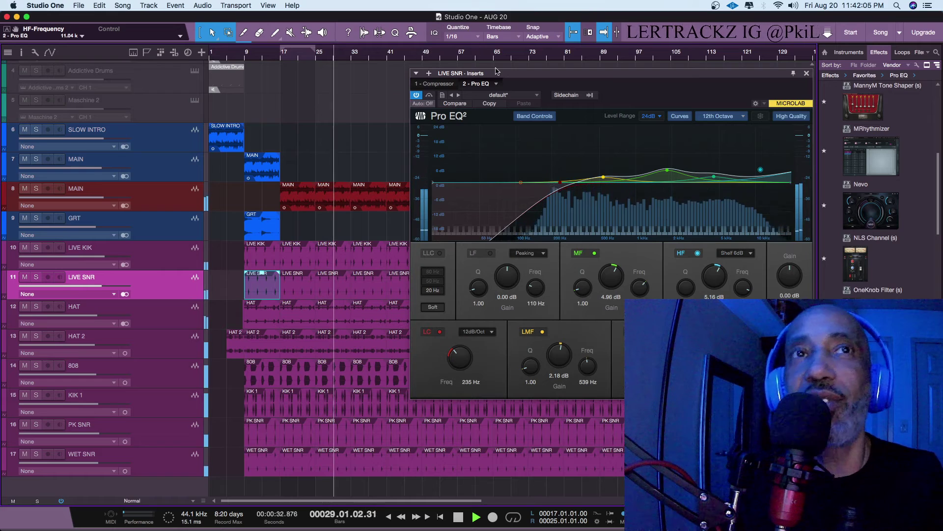
Close the LIVE SNR effects window, keep listening to the full mix, then stop playback
drag(695, 74, 671, 90)
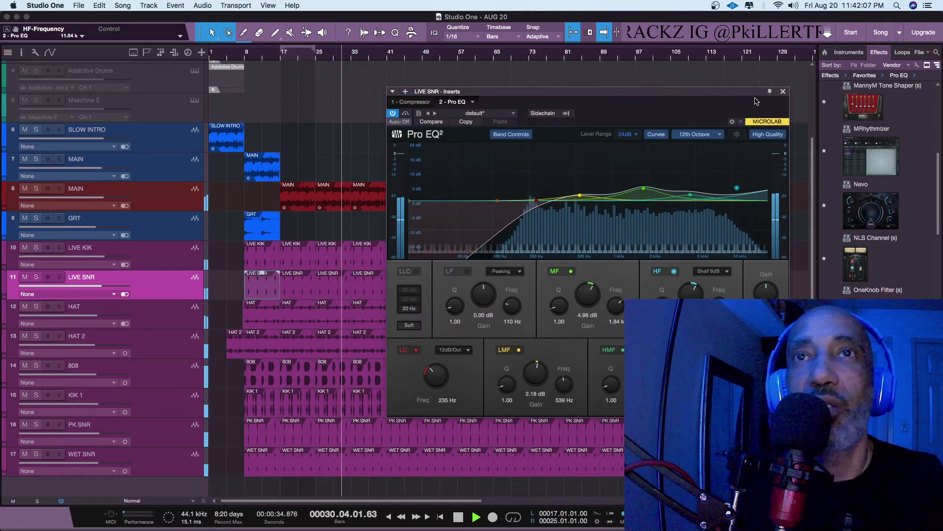
click(783, 89)
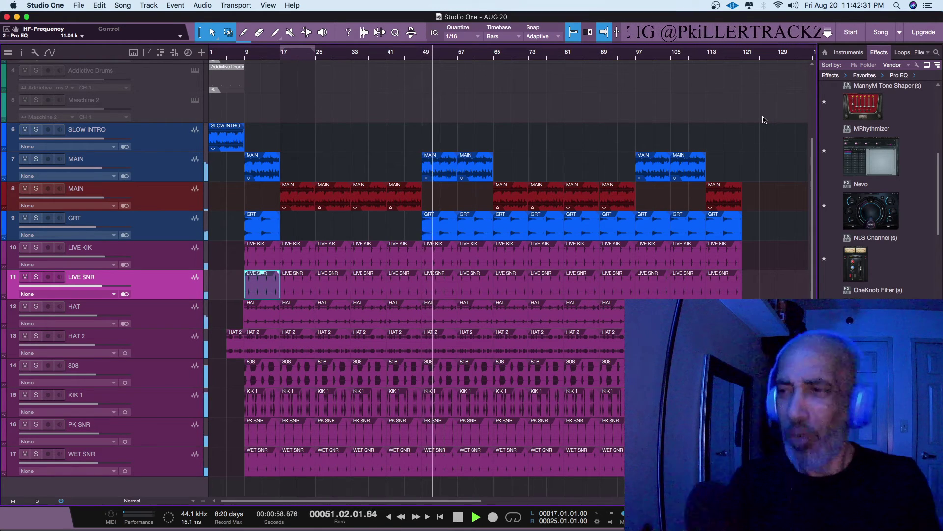
key(space)
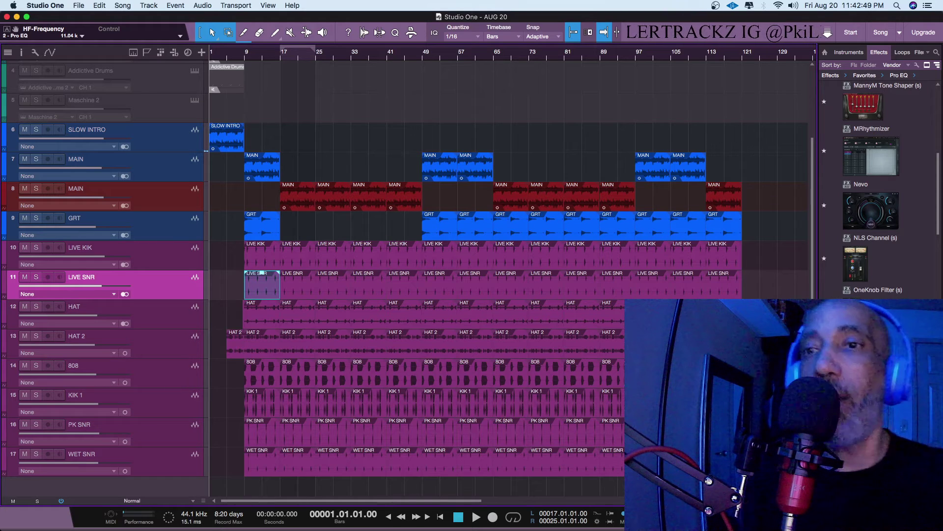
Show the mixer with the effects browser and insert a Pro EQ after HalfTime on the SLOW INTRO channel
key(F5)
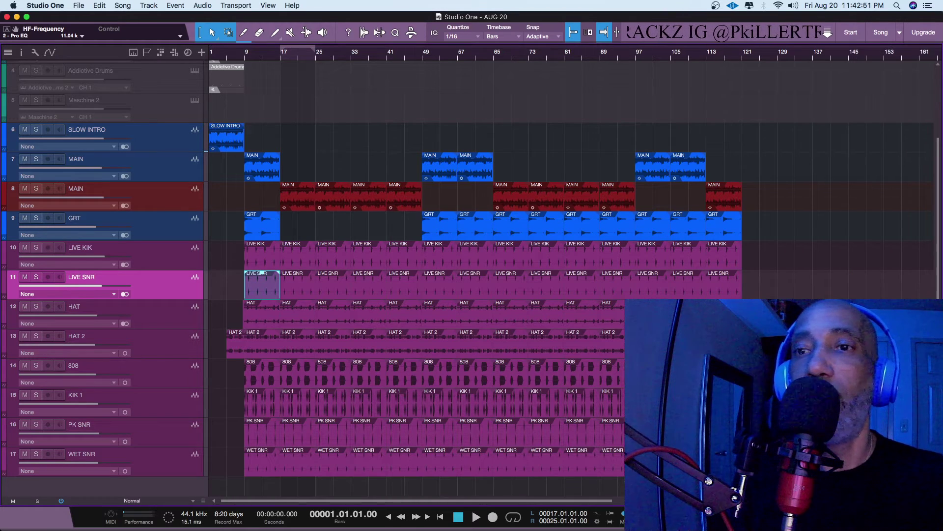
key(F3)
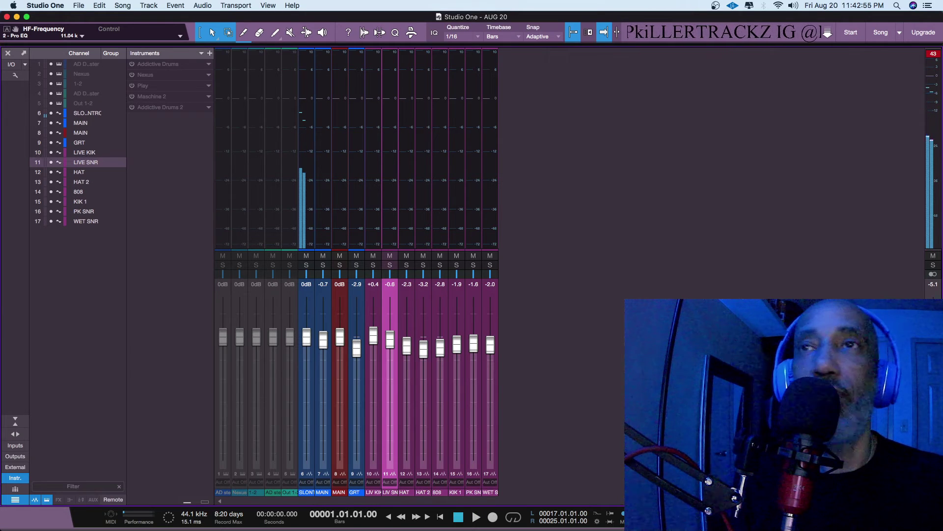
key(F5)
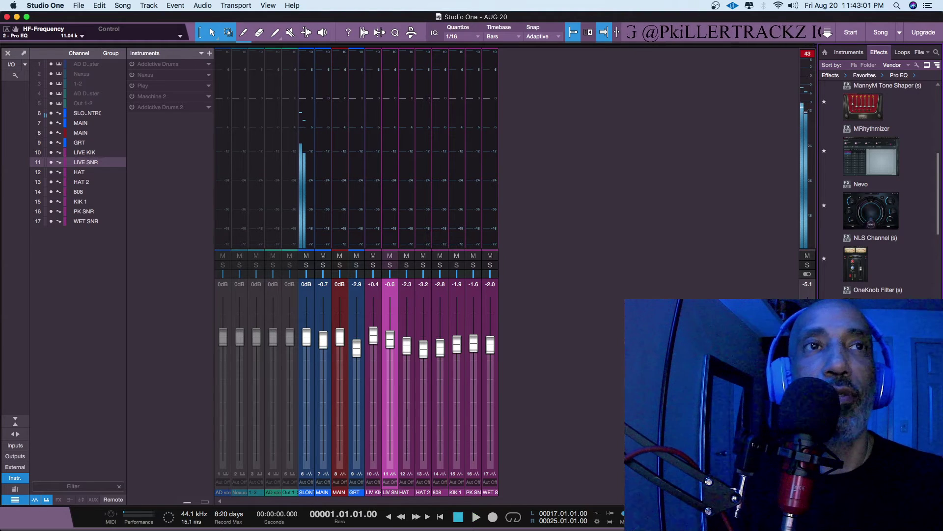
drag(864, 343, 305, 129)
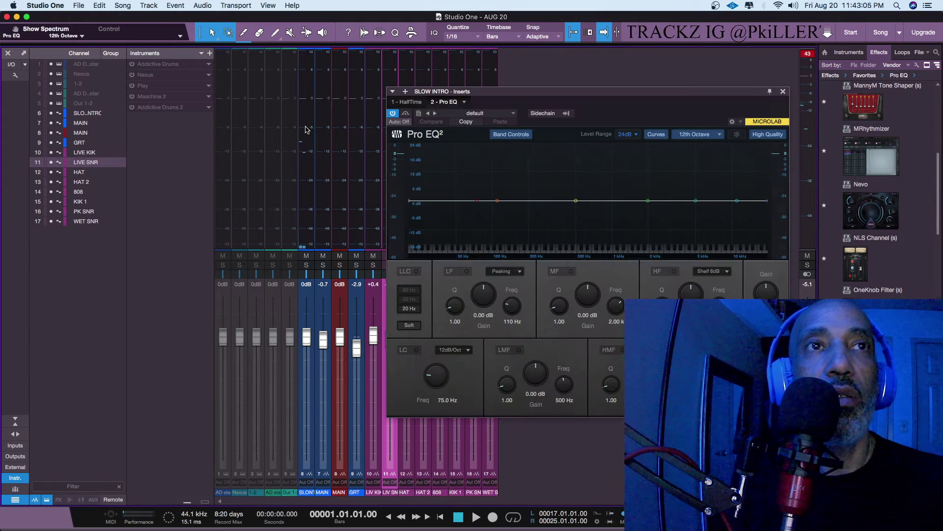
Enable the LF band on the SLOW INTRO EQ and try a low cut at 315 Hz and 303 Hz while auditioning the intro
click(497, 200)
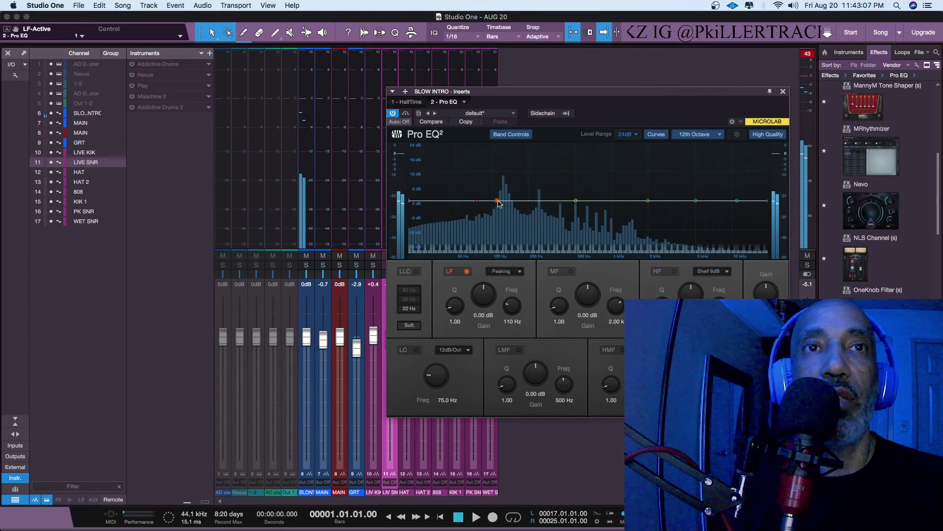
drag(480, 204, 557, 211)
key(space)
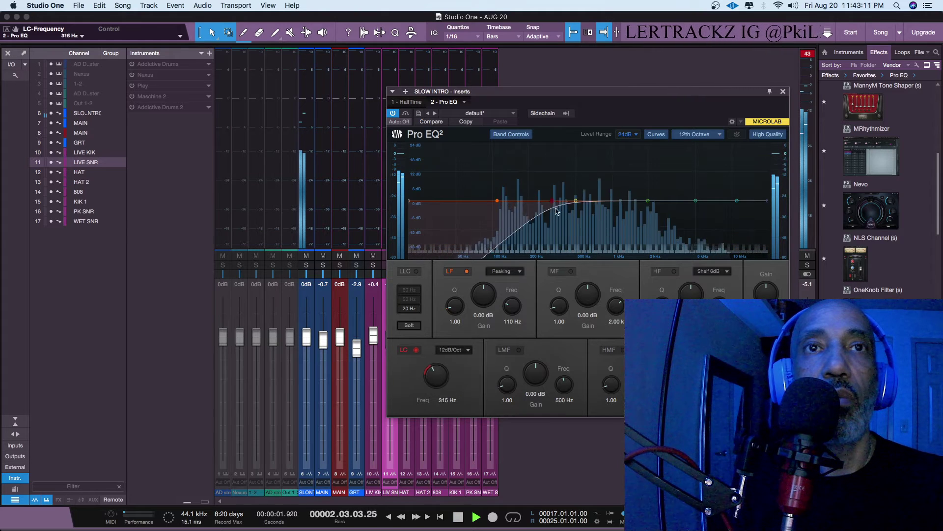
key(space)
key(space)
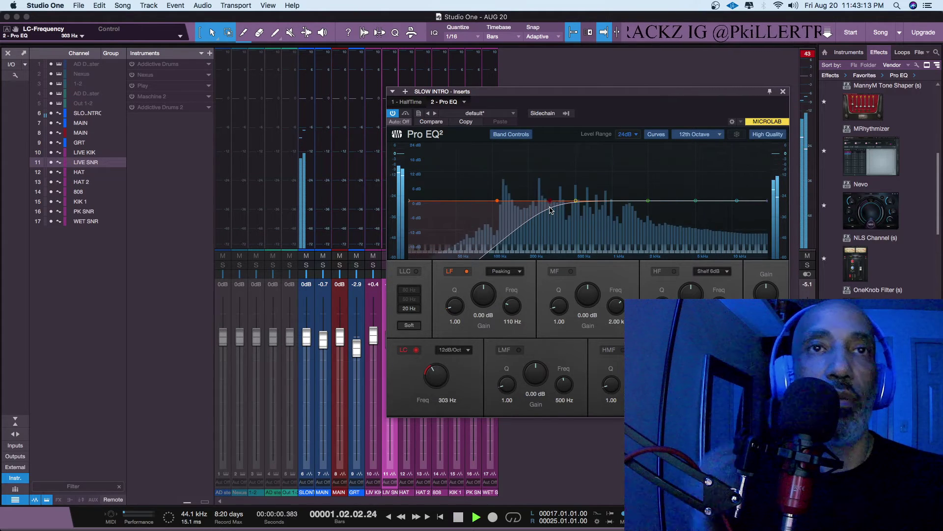
key(space)
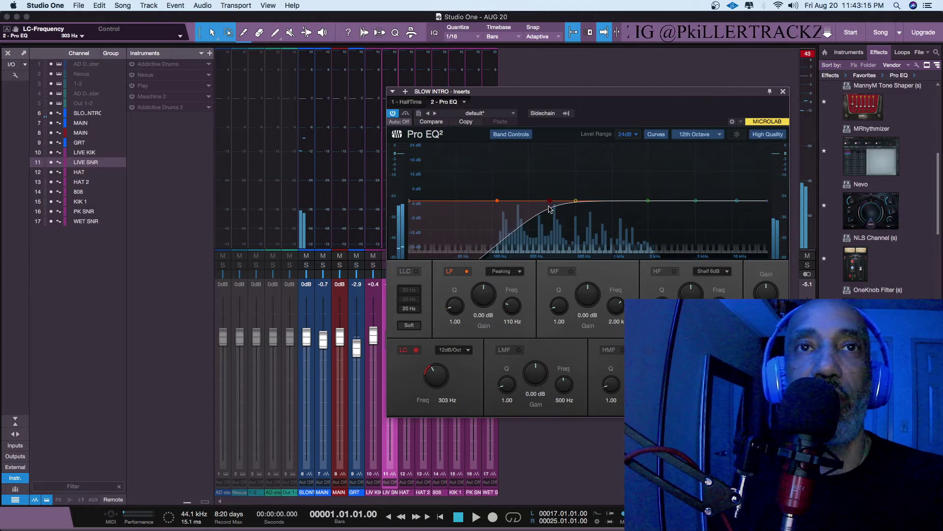
Set the SLOW INTRO low cut to 459 Hz and audition the intro again
drag(554, 205, 565, 206)
key(space)
key(space)
key(space)
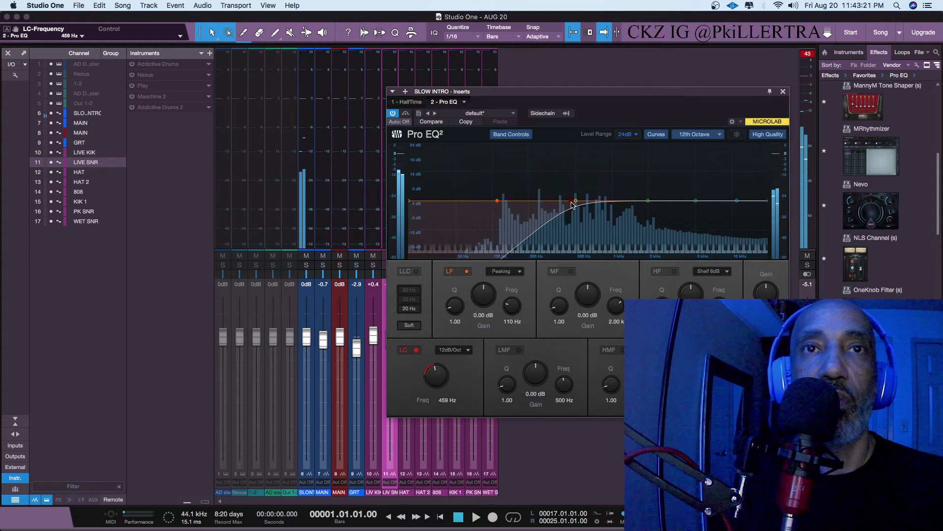
Boost the SLOW INTRO EQ by 1.59 dB at 549 Hz, 0.79 dB at 1.96 kHz, slightly at 4.90 kHz, and 0.60 dB in HF
drag(579, 205, 581, 199)
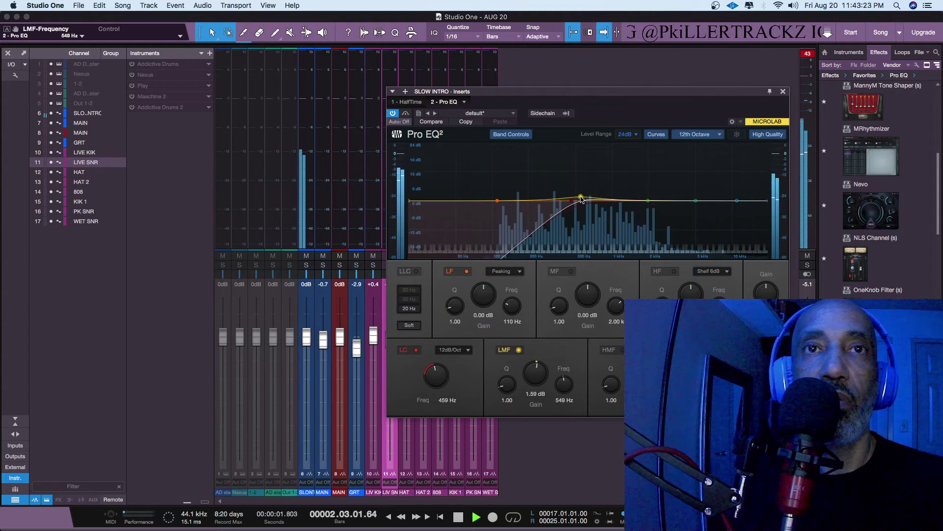
drag(649, 204, 695, 199)
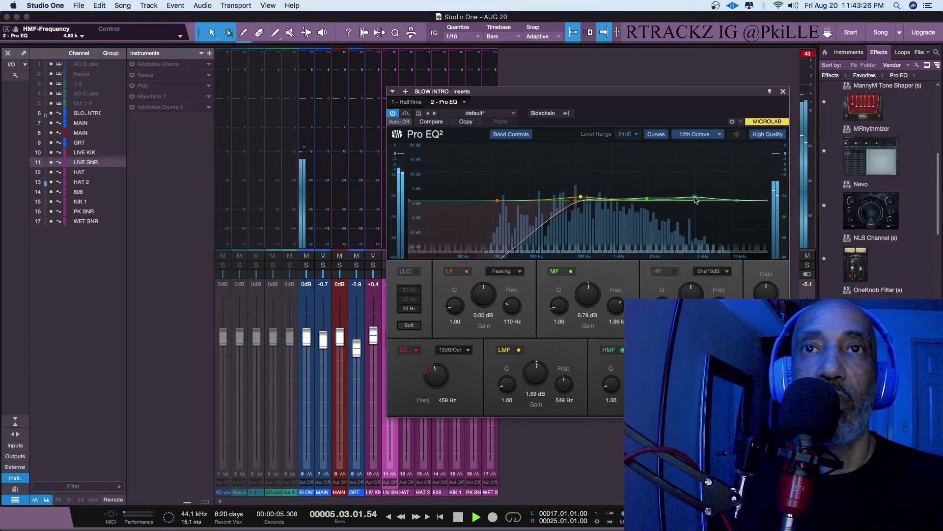
click(737, 201)
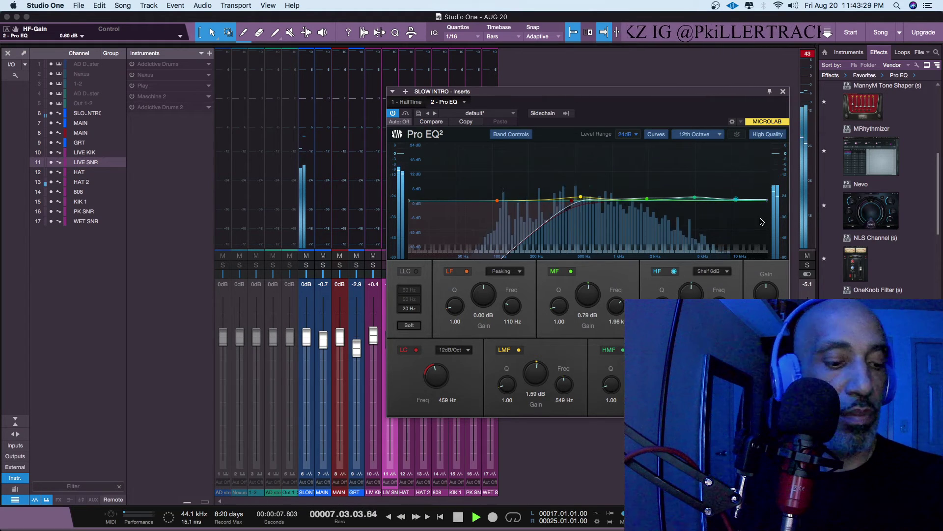
Replay the equalized intro from the start of the song, then close the SLOW INTRO effects window
key(Home)
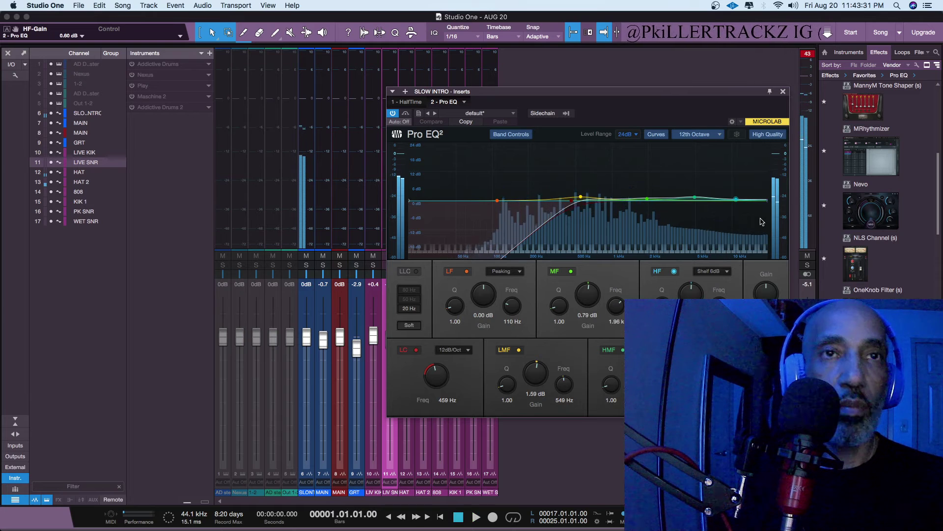
key(space)
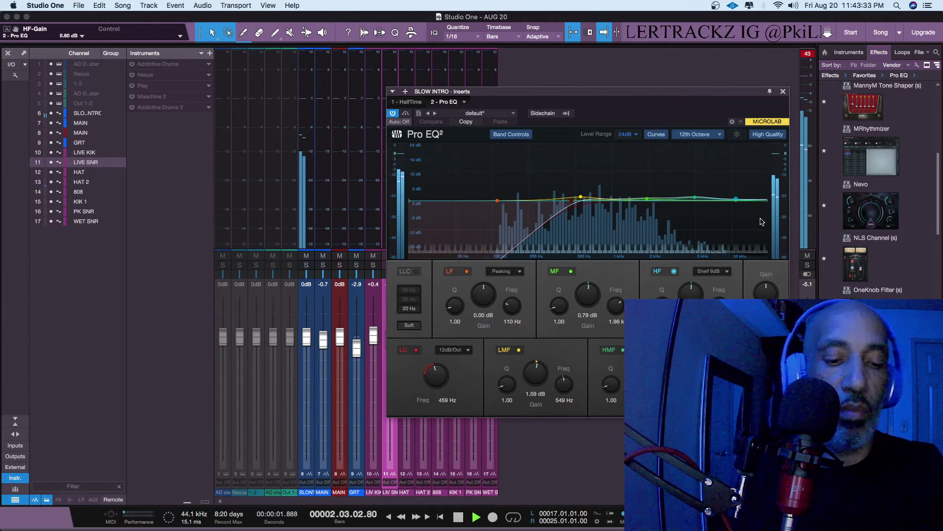
key(space)
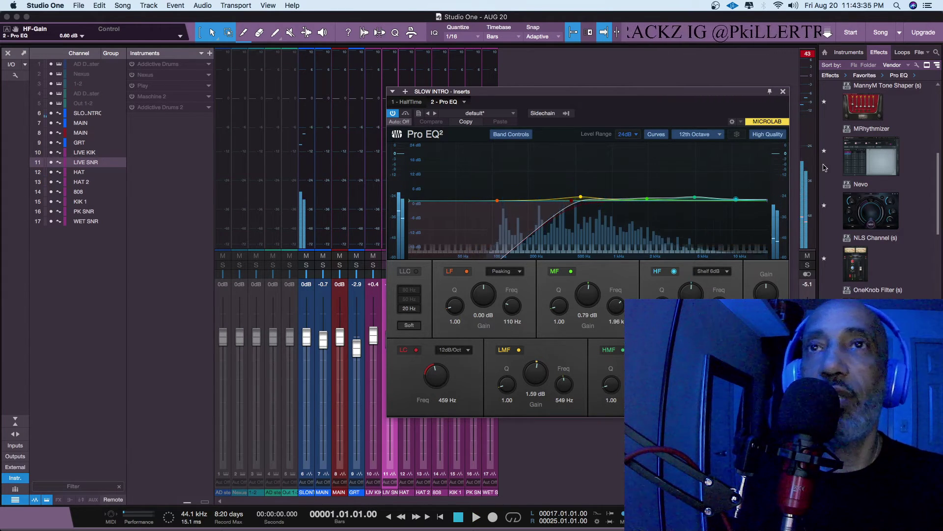
click(783, 91)
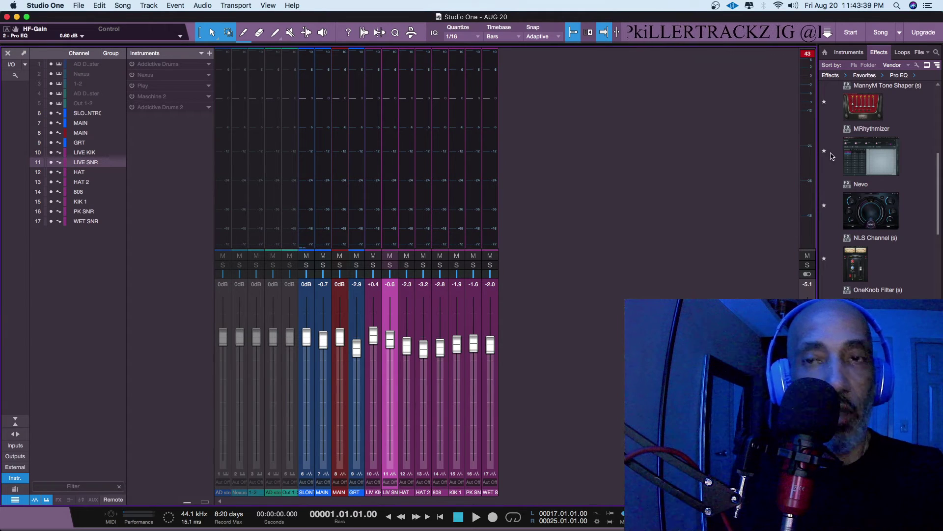
Play the intro from the start, return to the arrangement view, deselect the LIVE SNR clip and stop playback
key(space)
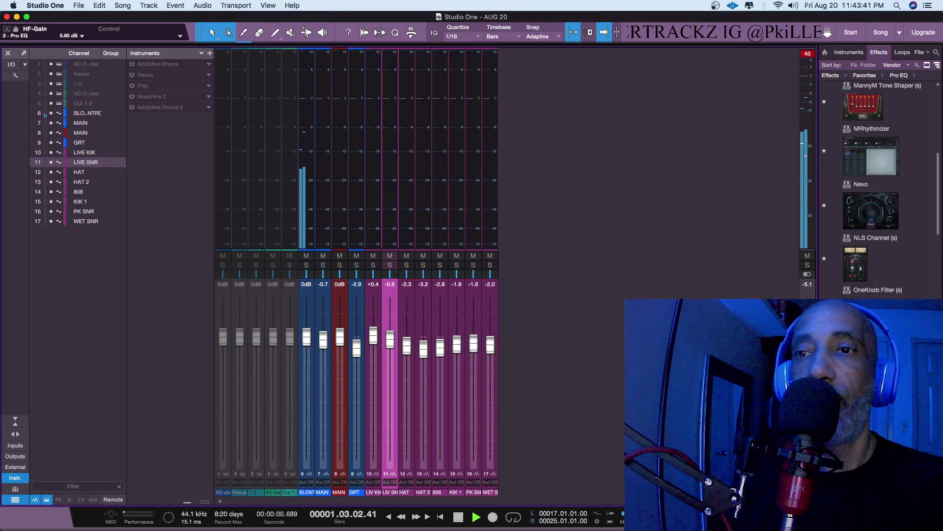
key(F3)
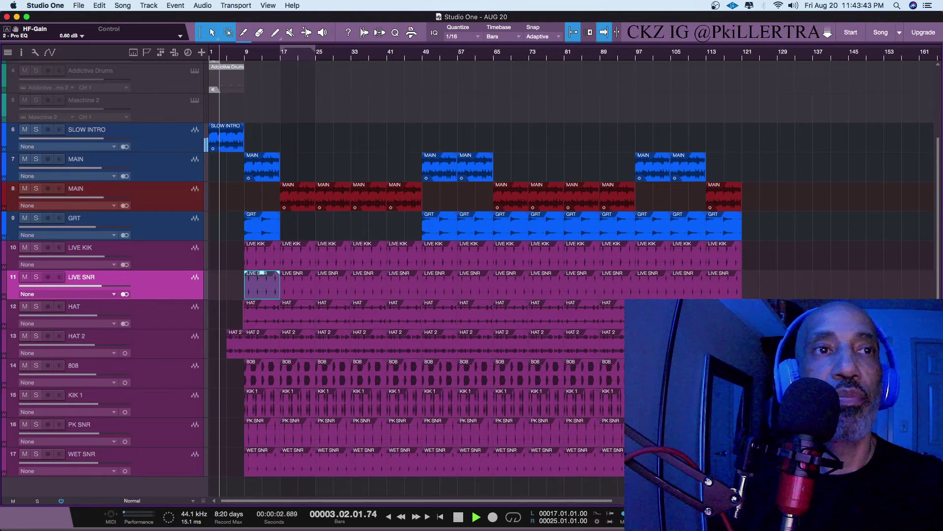
key(Escape)
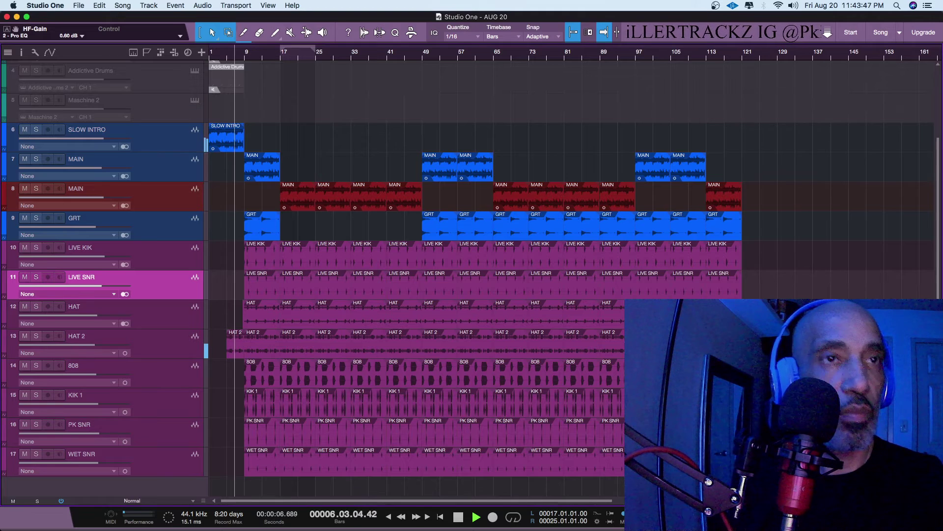
key(space)
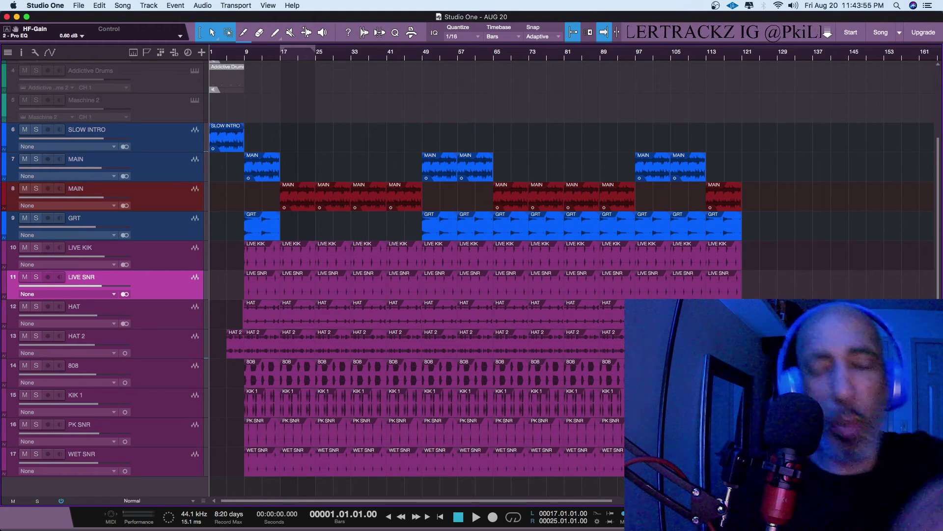
Play the arrangement from the start of the song past bar 51, stop, and briefly replay the opening bars of the intro
key(space)
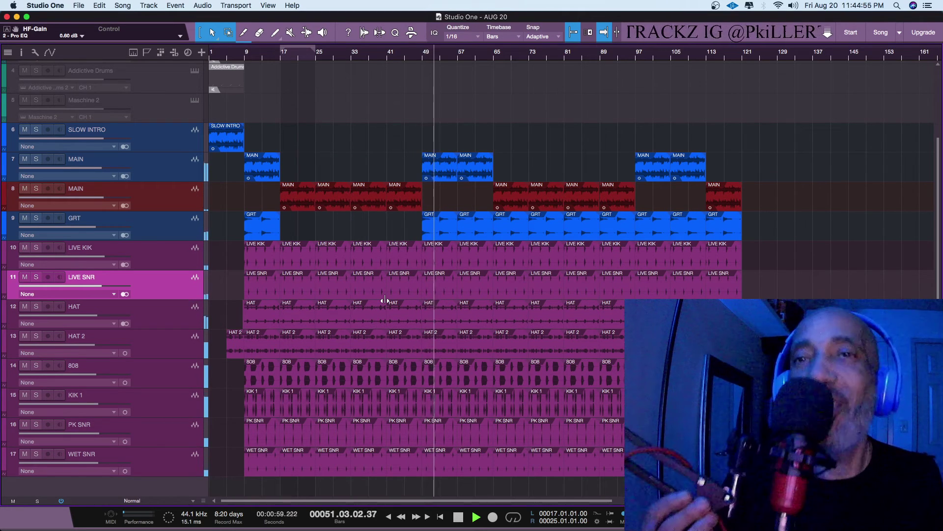
key(space)
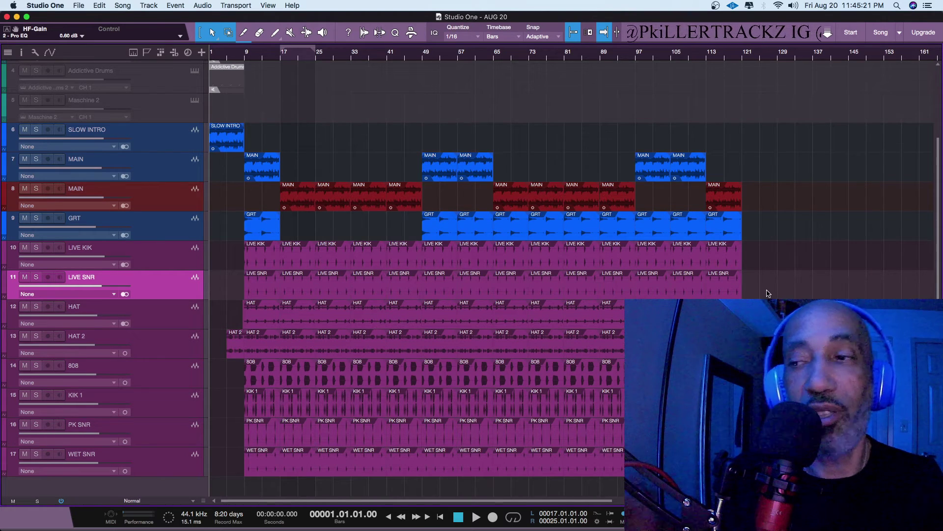
key(space)
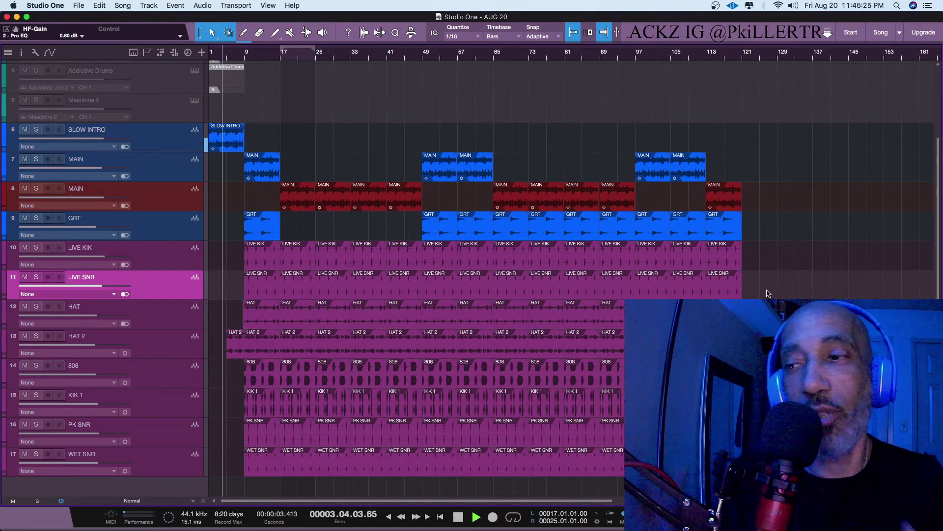
key(space)
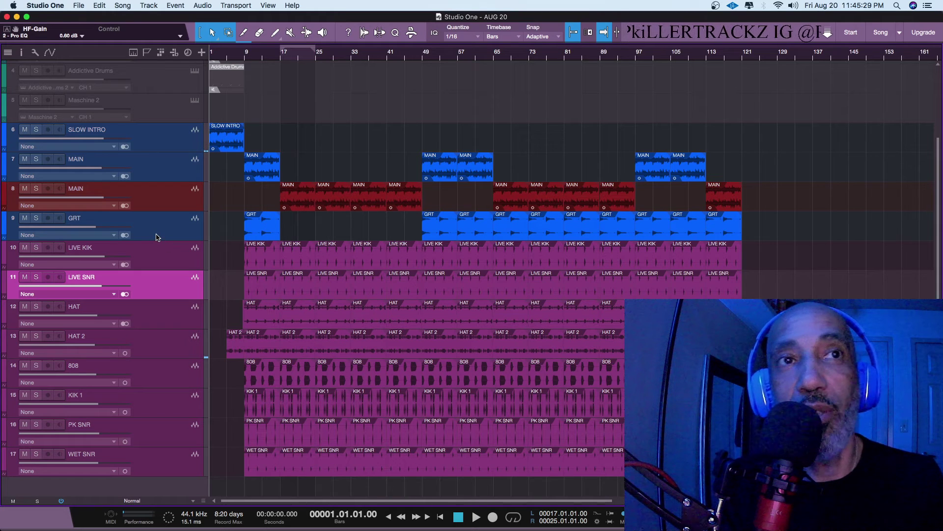
Move the GRT track directly below SLOW INTRO and, during playback, delete its clips from bar 65 to 97 and at bar 113
drag(154, 232, 153, 167)
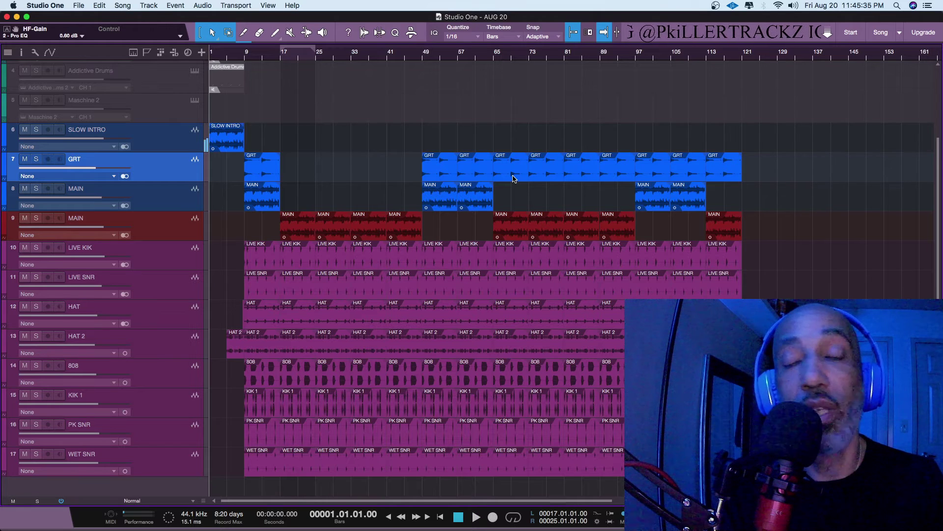
key(space)
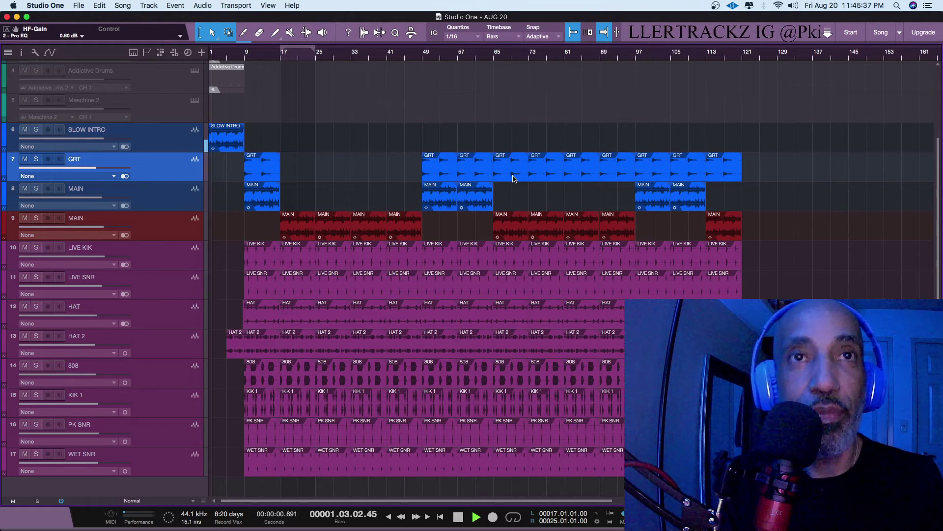
click(513, 178)
key(Delete)
key(Delete)
key(Delete)
key(Delete)
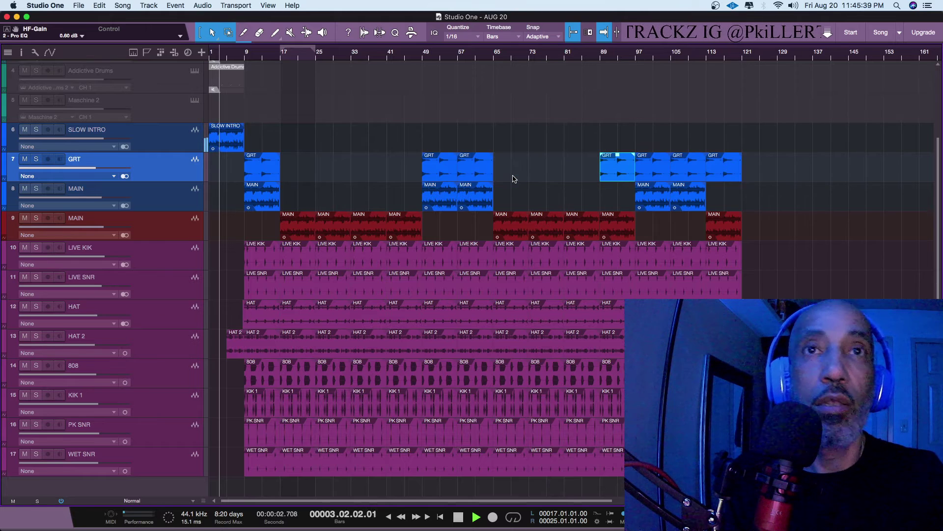
click(732, 173)
key(Delete)
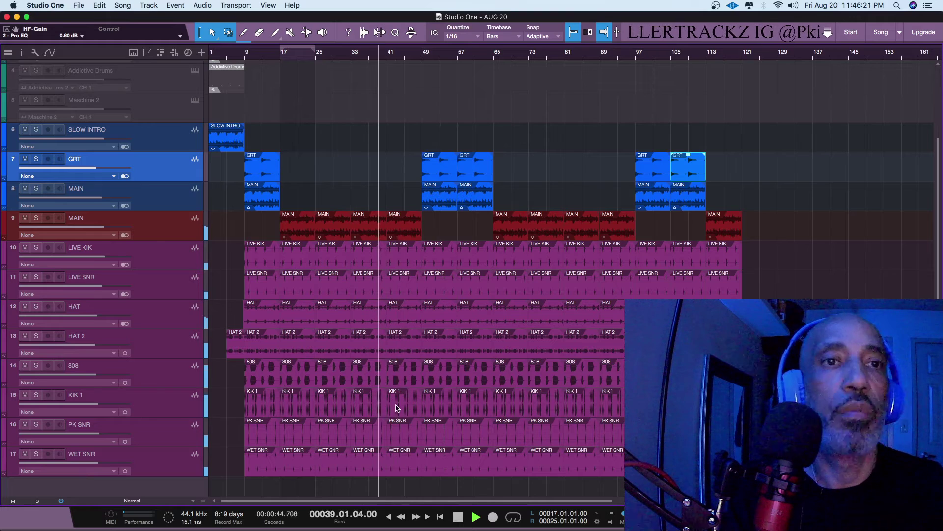
click(399, 383)
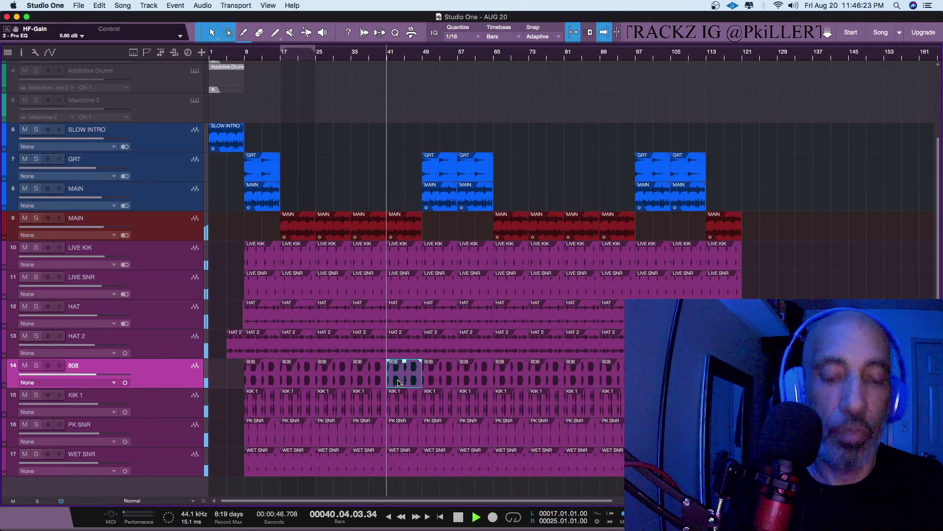
key(Delete)
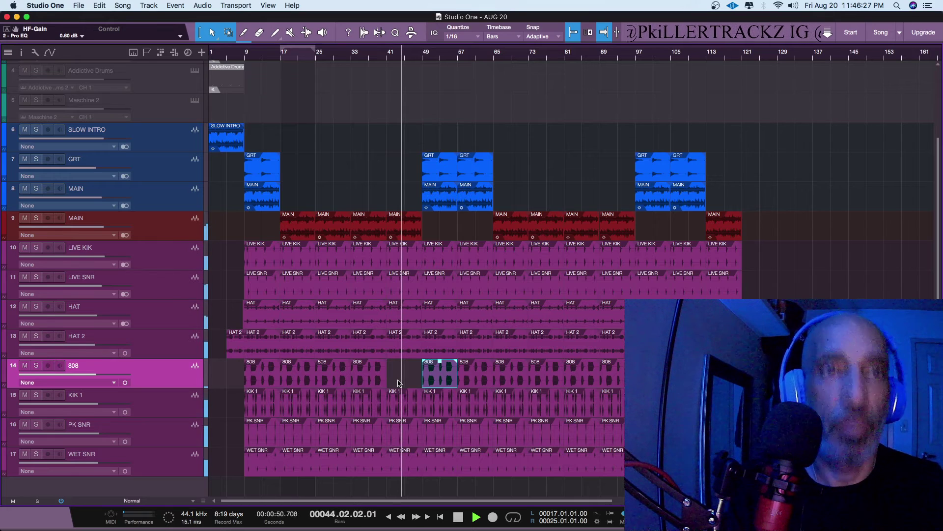
key(ctrl+z)
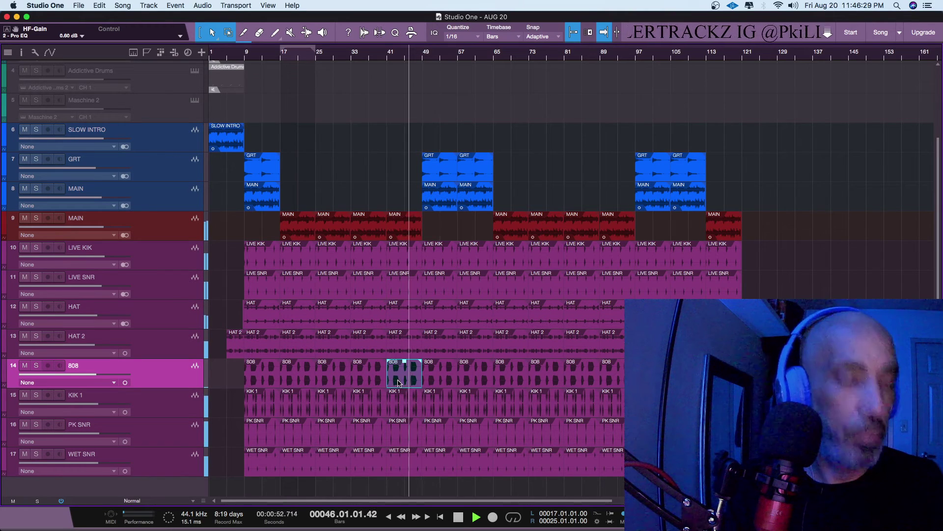
Trim the start of the 808 clip at bar 41 to bar 44 and the one at bar 65 to bar 68
drag(388, 376, 401, 374)
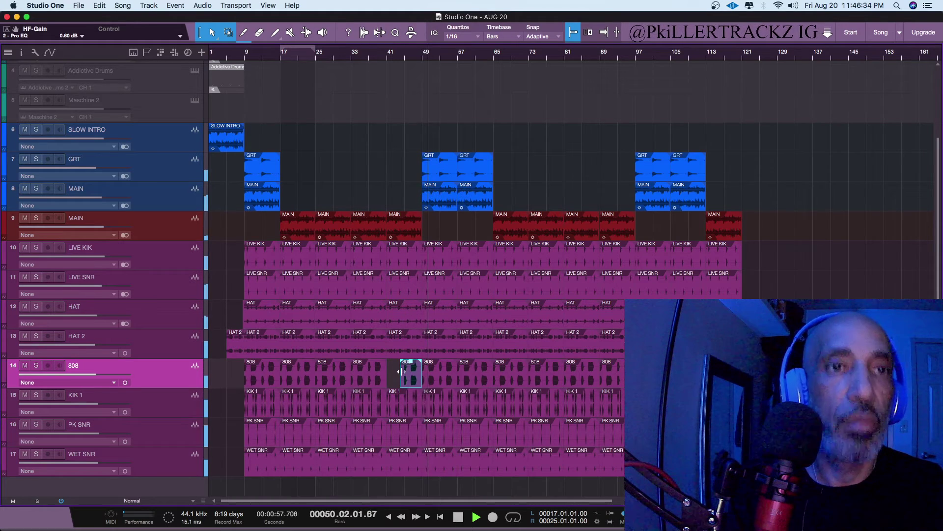
click(507, 382)
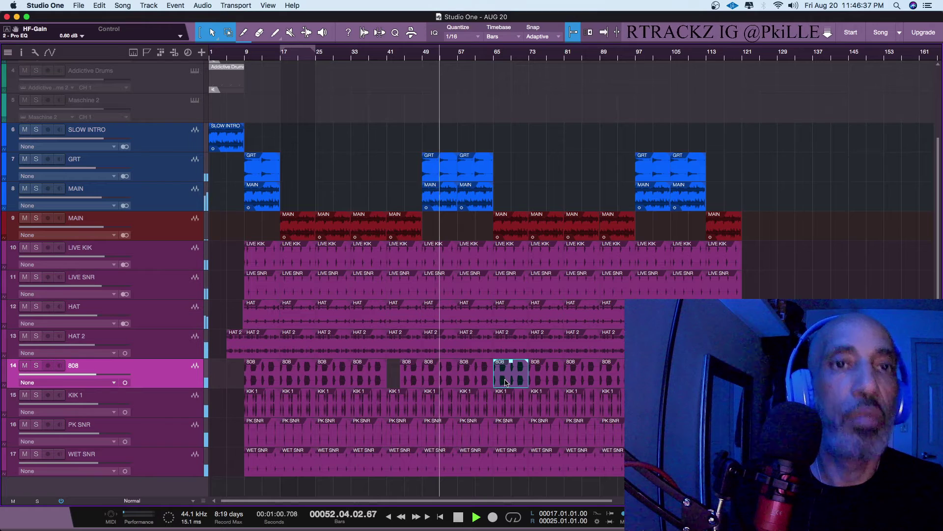
drag(495, 378, 510, 377)
Examine the gaps in the 808 track around bars 41 and 65 up close while the song plays
key(e)
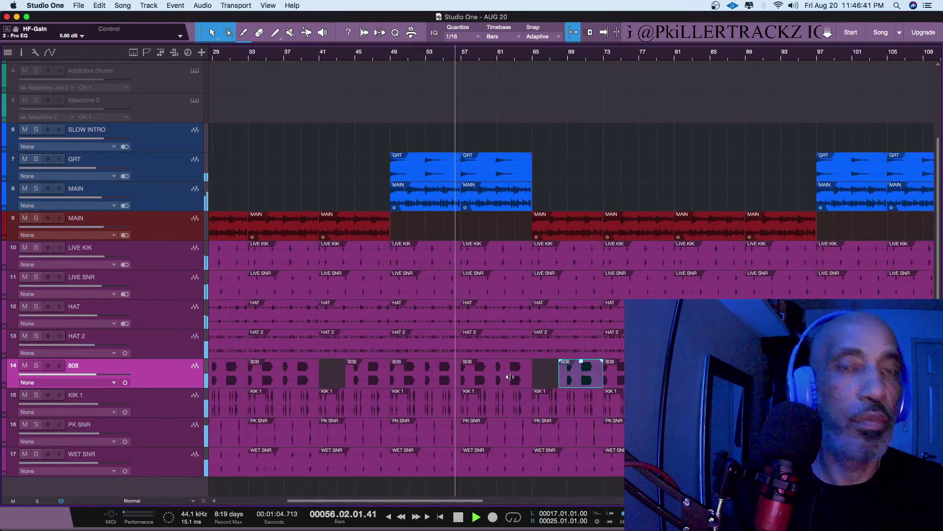
key(e)
scroll(510, 377, up, 5)
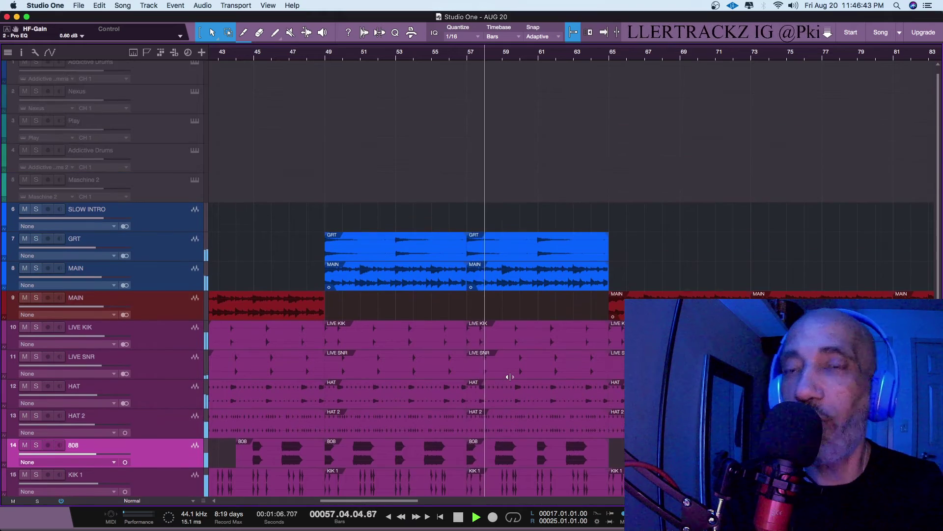
scroll(510, 378, down, 5)
scroll(510, 377, left, 10)
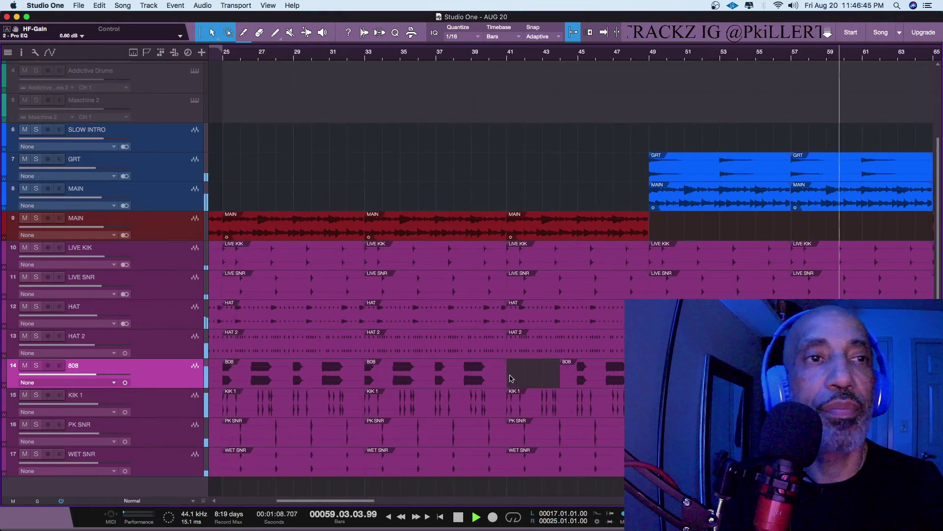
scroll(510, 378, right, 3)
scroll(509, 378, left, 4)
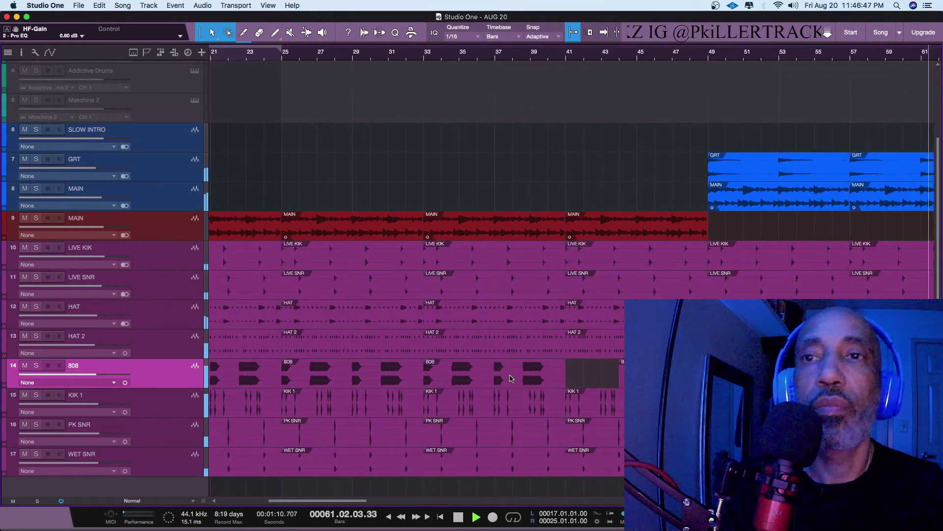
scroll(510, 378, right, 6)
scroll(509, 378, right, 2)
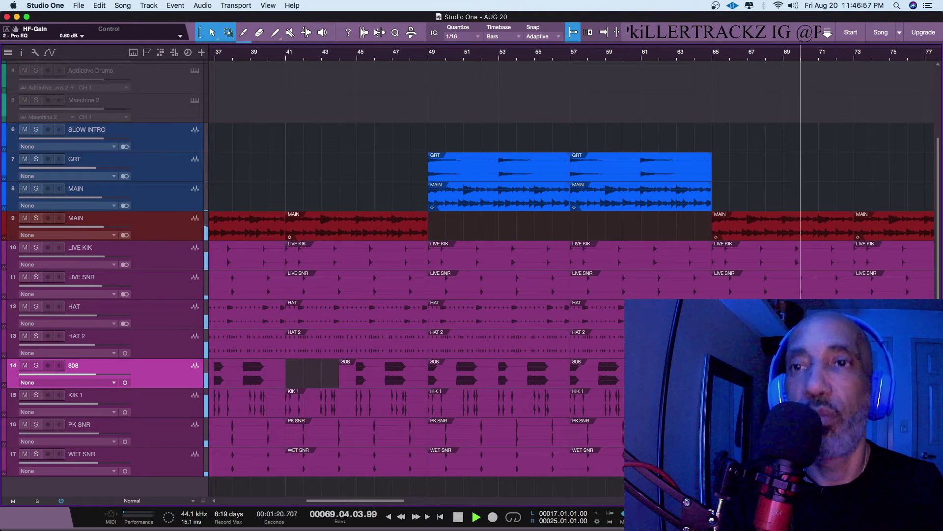
Select the KIK 1 track, show the arrangement through bar 121 and reduce the track height to Tiny
click(147, 403)
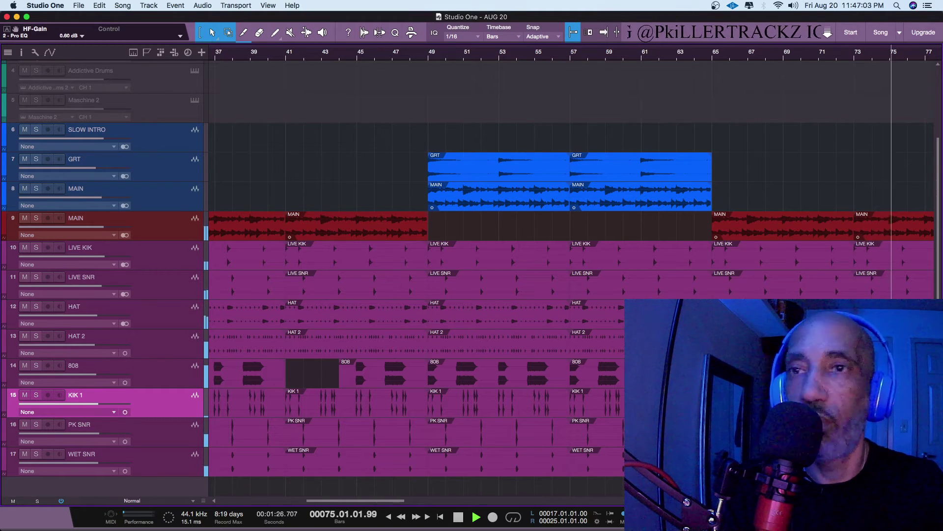
key(w)
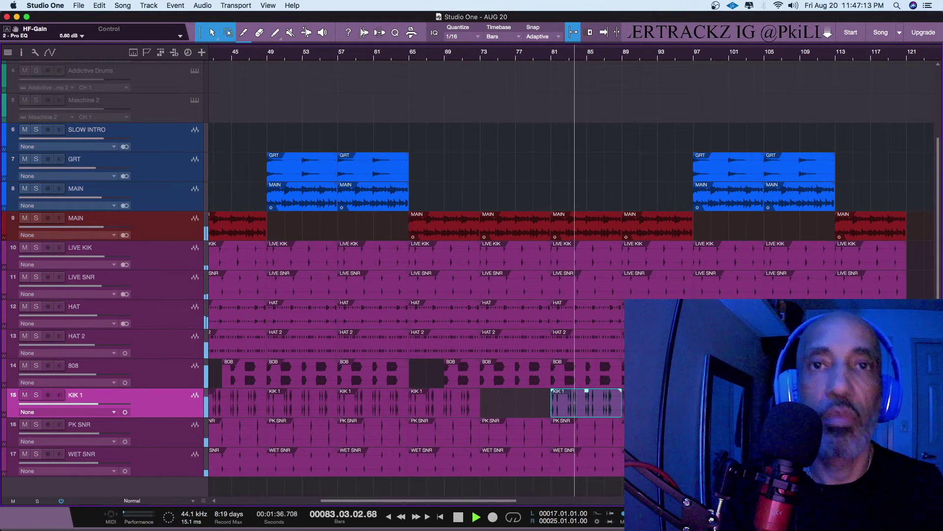
key(shift+w)
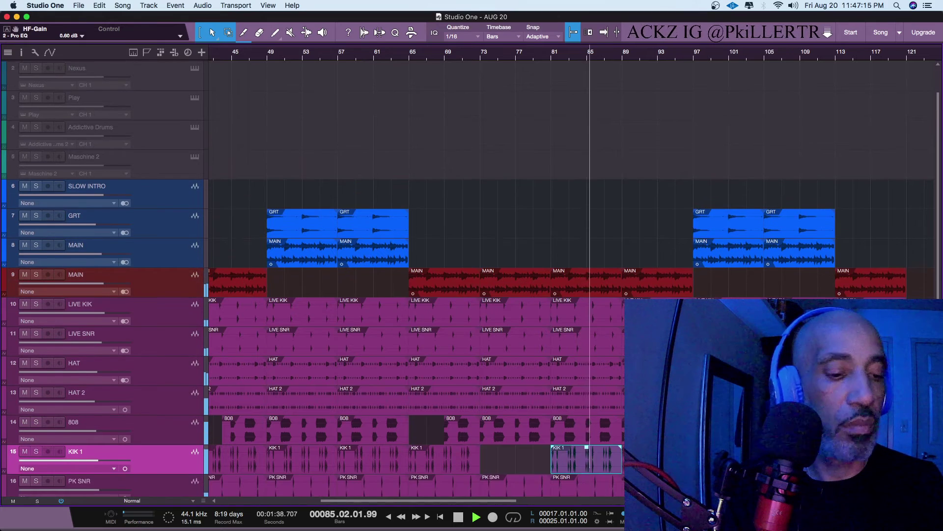
key(shift+w)
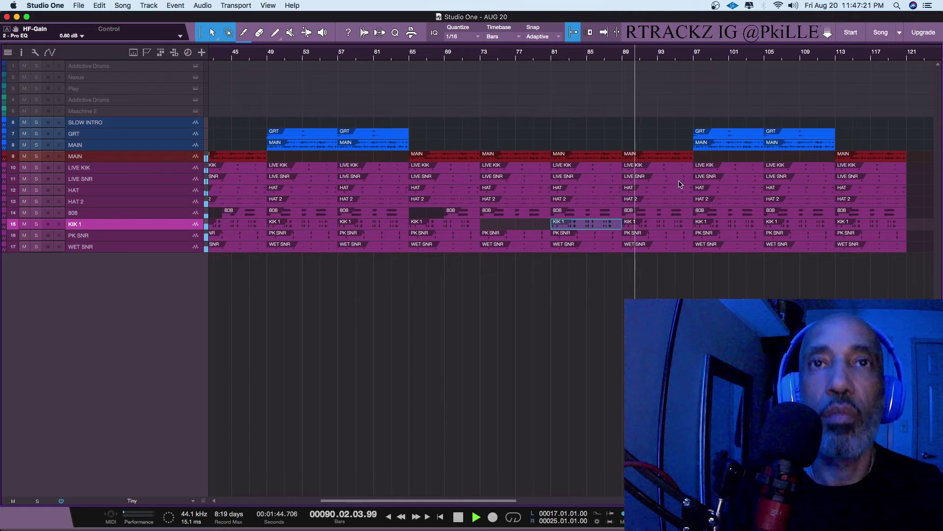
Try to shorten the end of the 808 clip at bar 89 to about bar 94
click(668, 215)
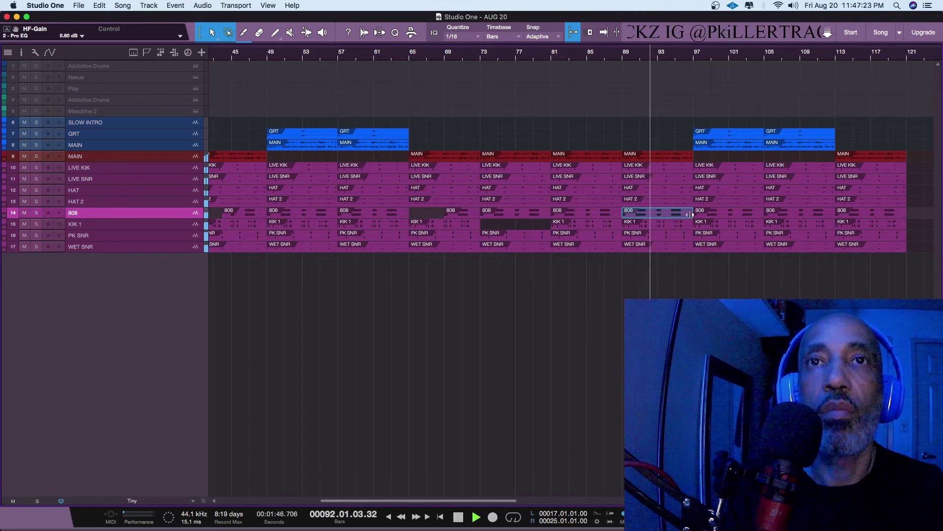
drag(692, 215, 665, 218)
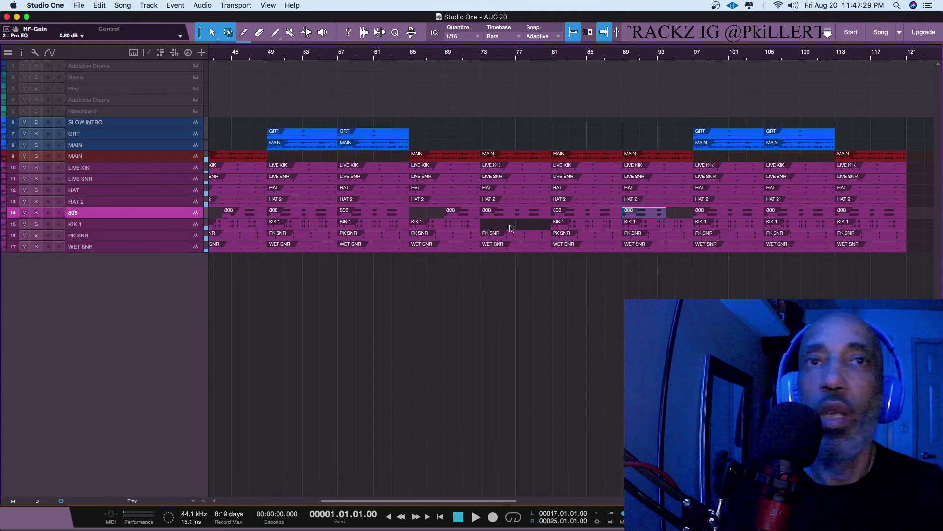
click(548, 229)
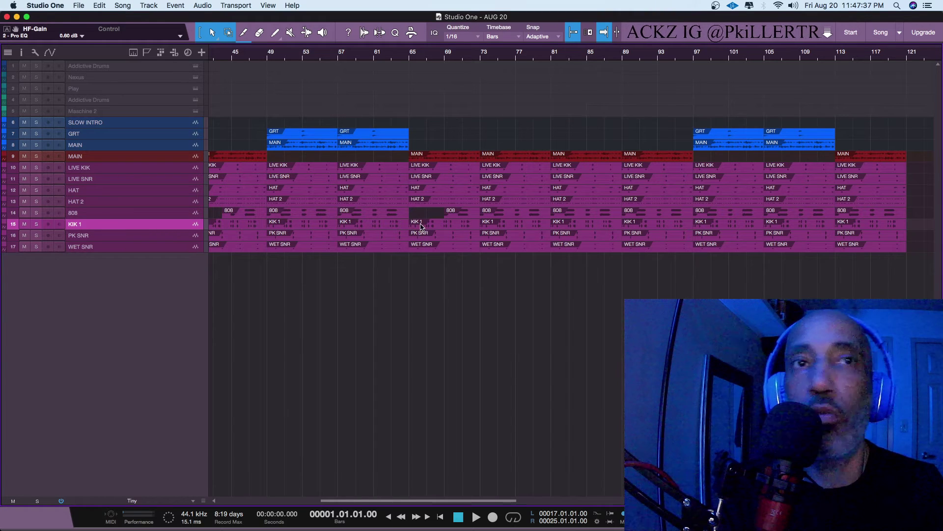
Trim the starts of the KIK 1, PK SNR and WET SNR clips at bar 65 to bar 69 and audition the transition
drag(429, 278, 430, 275)
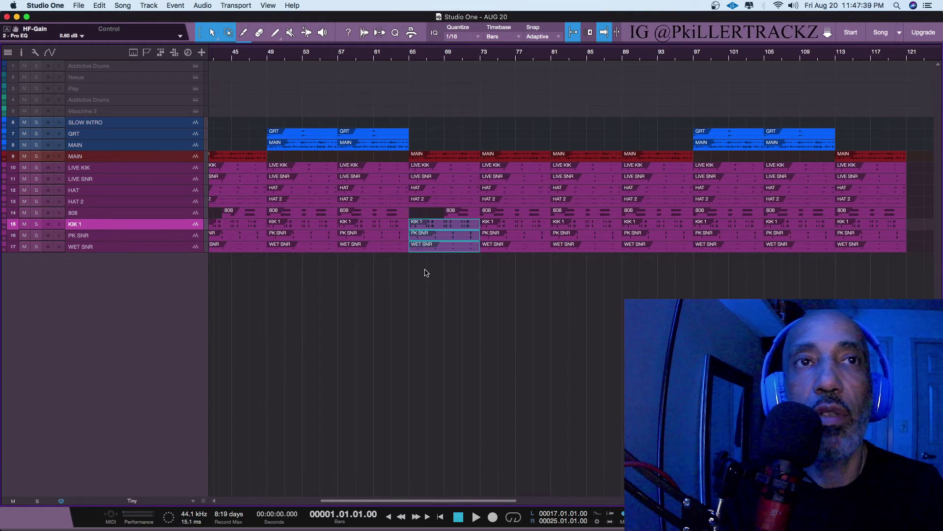
drag(410, 229, 443, 232)
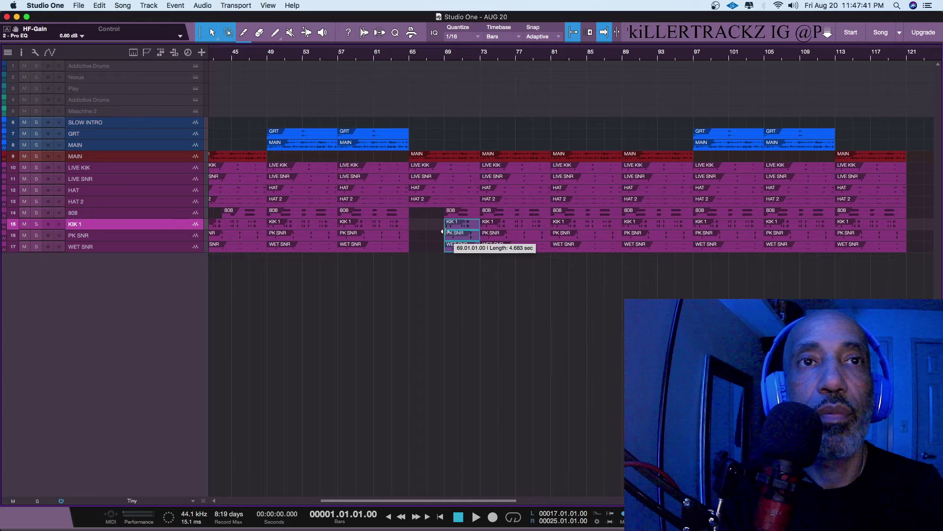
key(space)
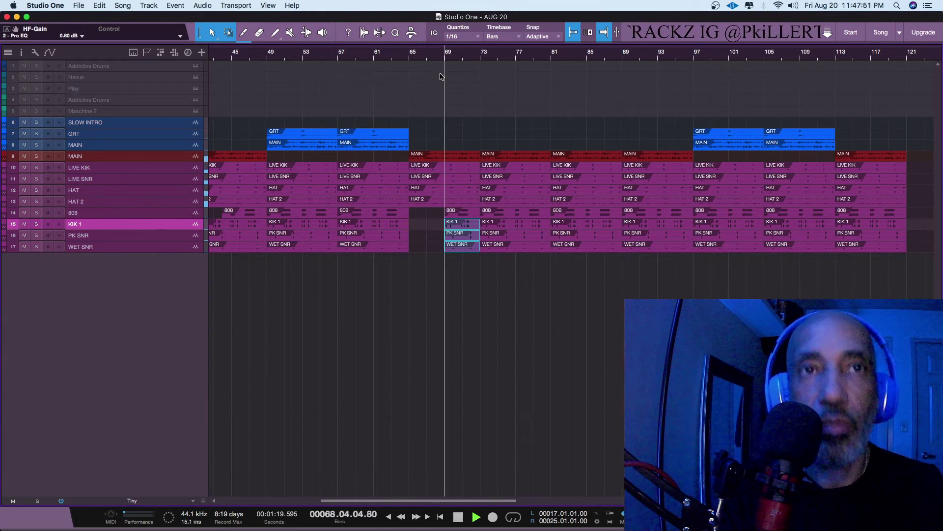
key(space)
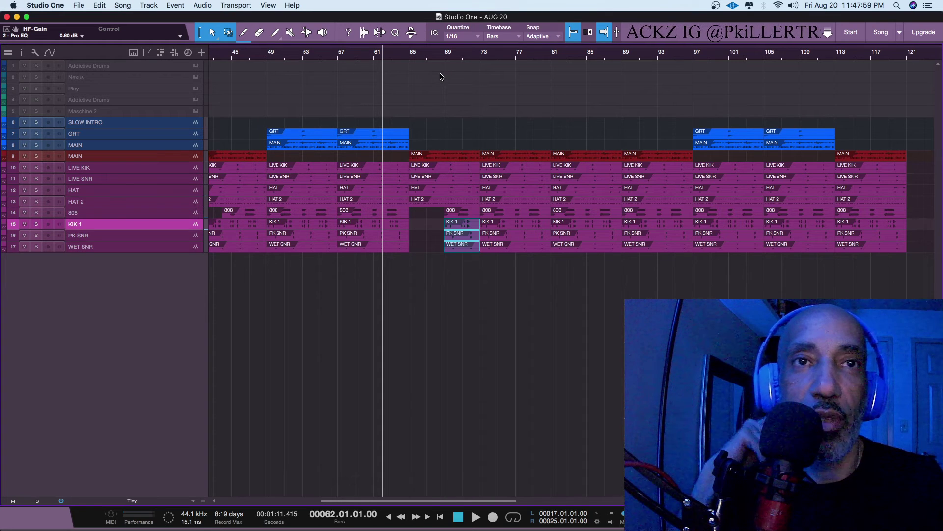
Replay the drum dropout from bar 62 twice, deselecting the trimmed clips, and return to the start of the song
key(space)
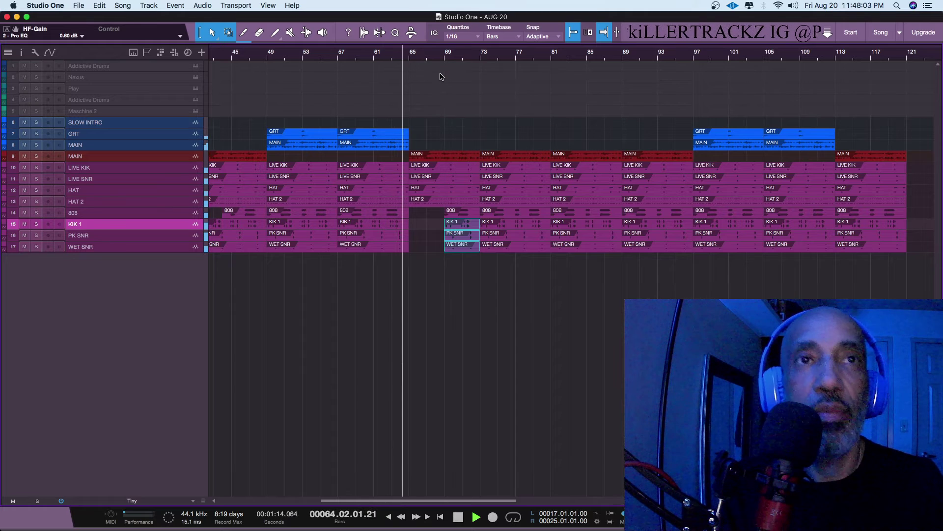
key(space)
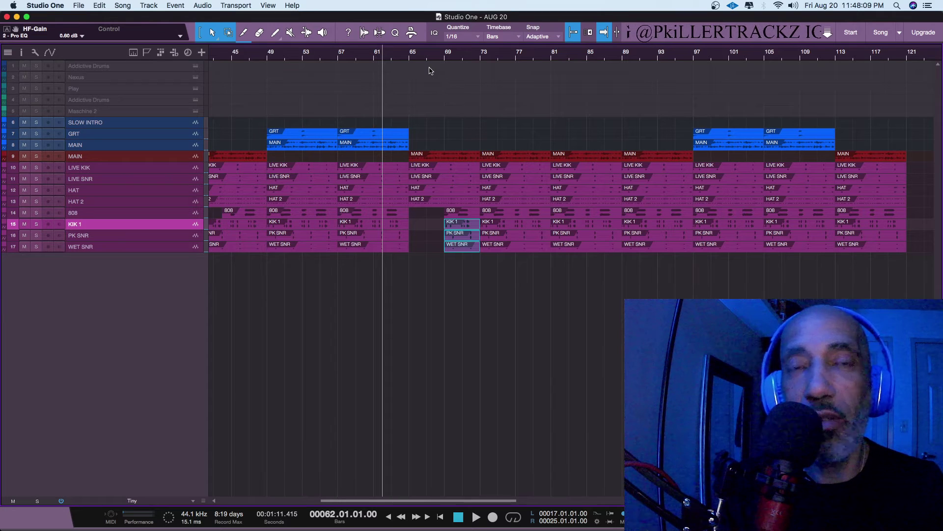
click(462, 272)
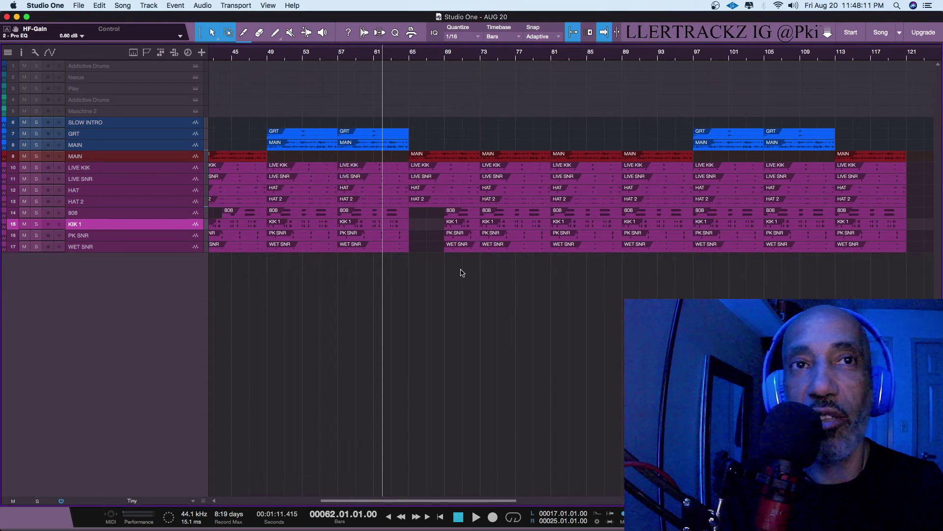
key(space)
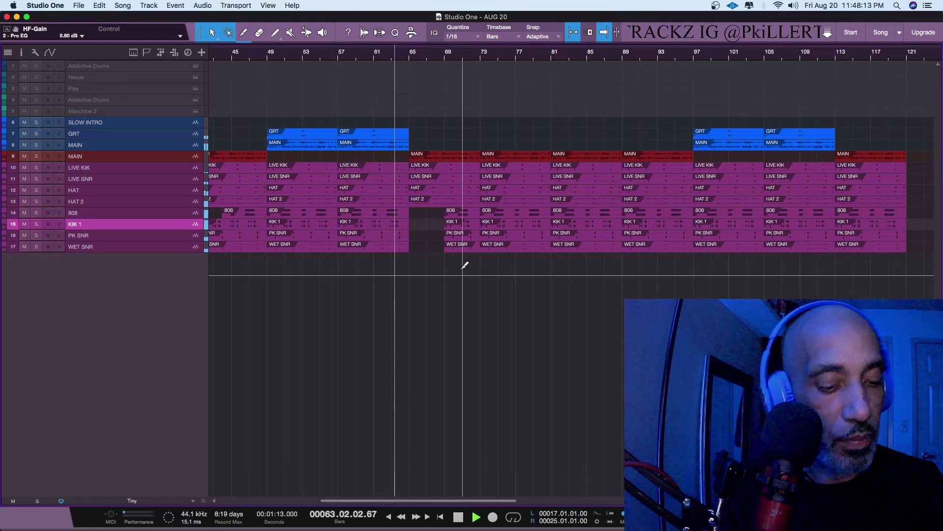
key(space)
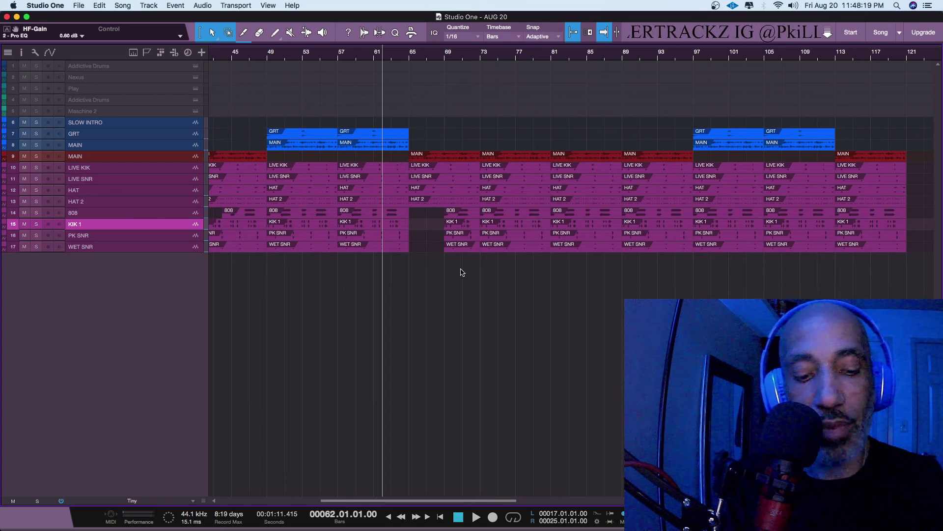
key(Home)
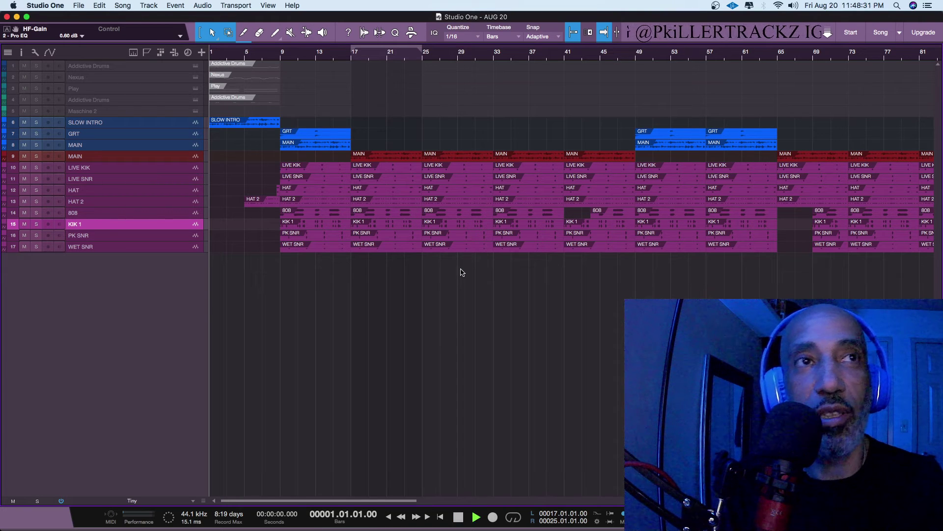
Play the arrangement from the start of the song several times to review the intro and first sections
key(space)
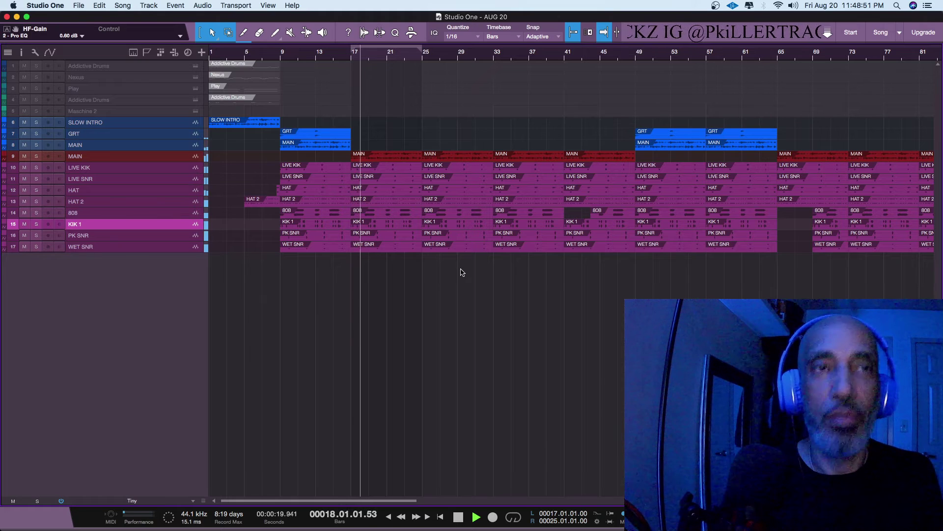
key(space)
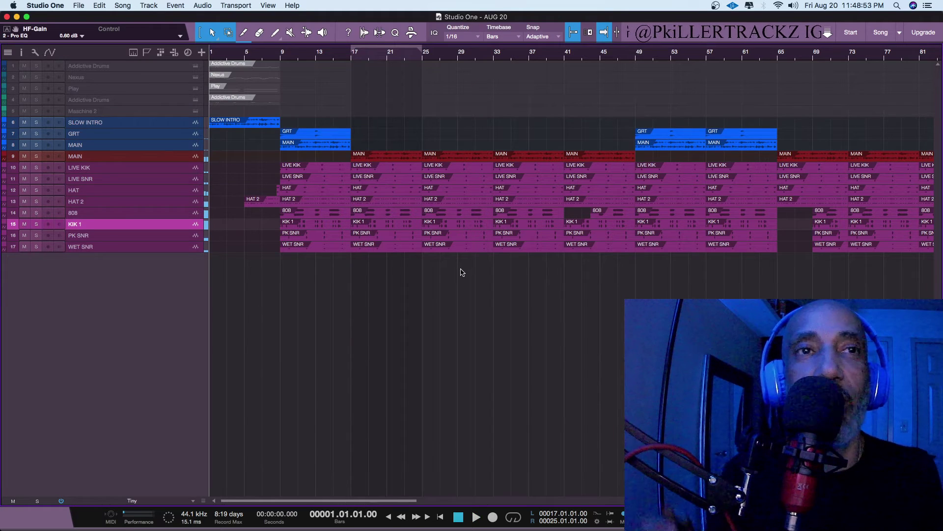
key(space)
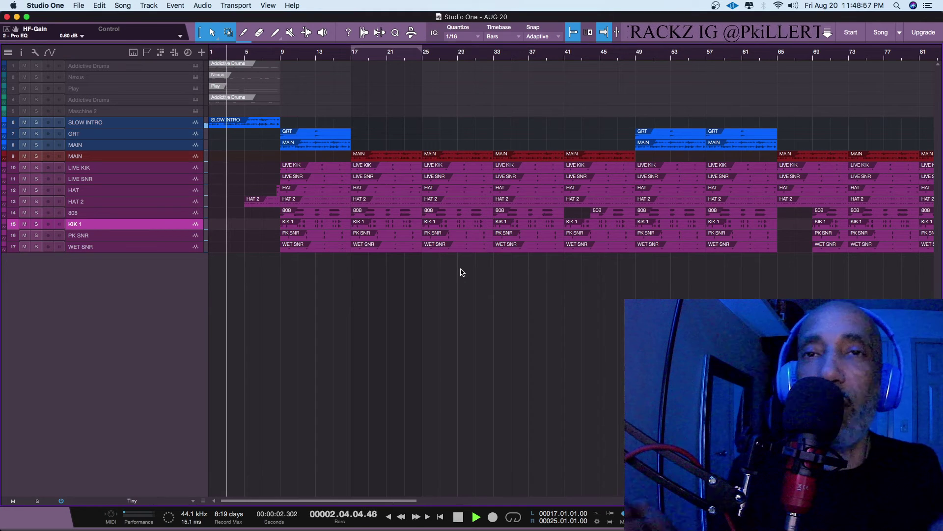
key(space)
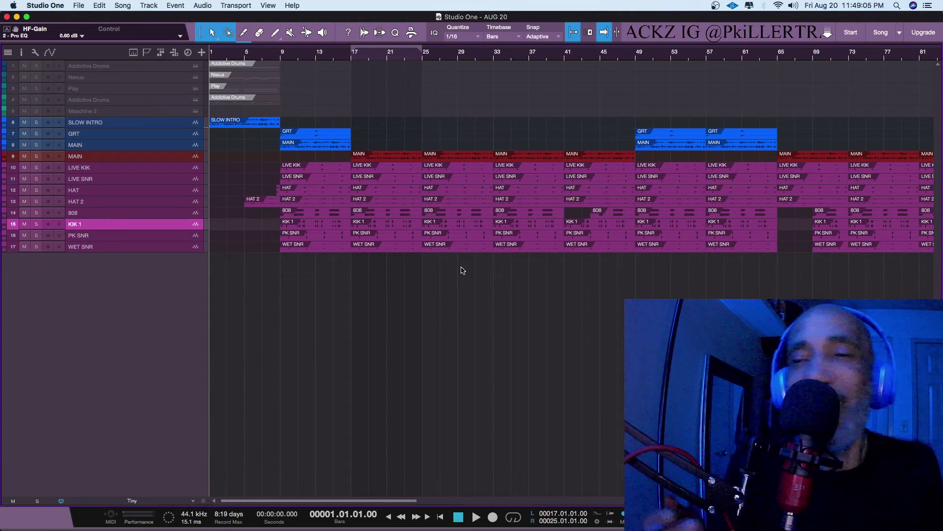
key(space)
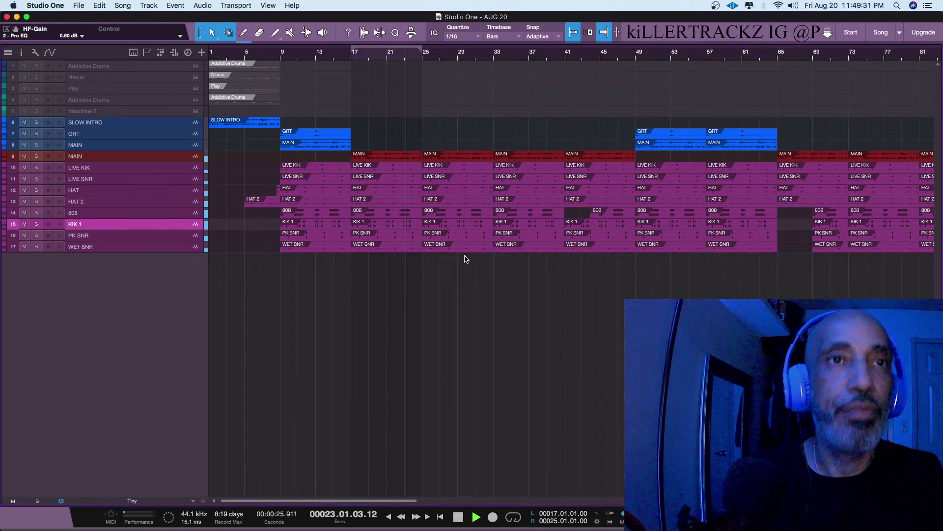
Delete the 808 clip at bar 25 and save the song
click(451, 216)
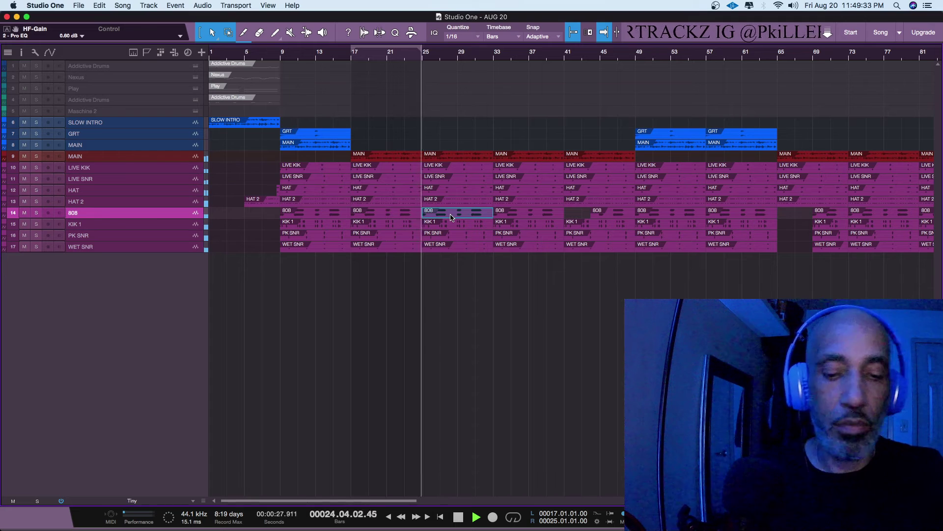
key(Delete)
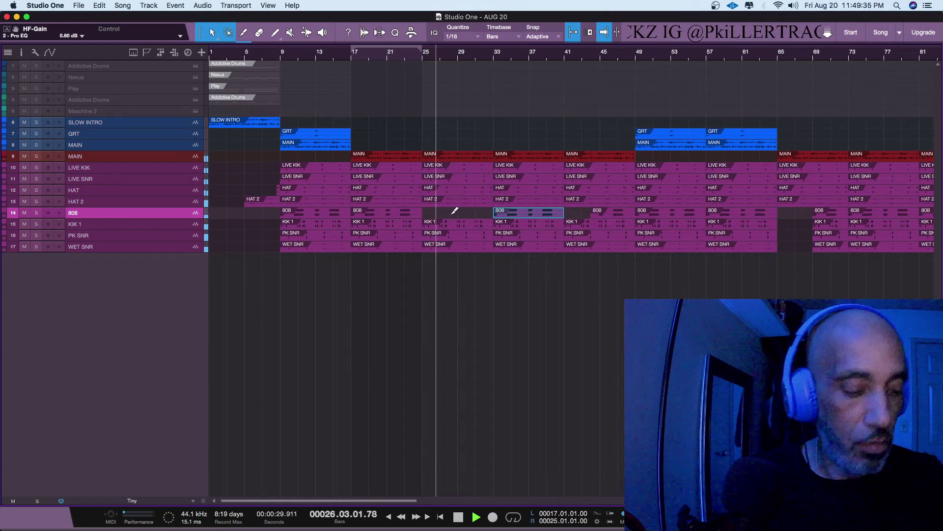
key(super+s)
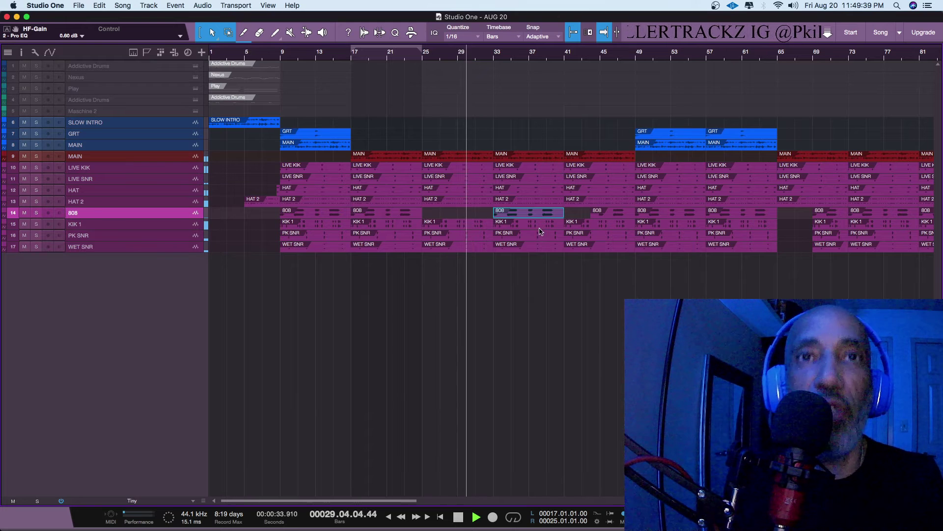
Shorten the ends of all the drum and 808 clips in the bar 41 section to bar 48, leaving MAIN playing alone
click(593, 212)
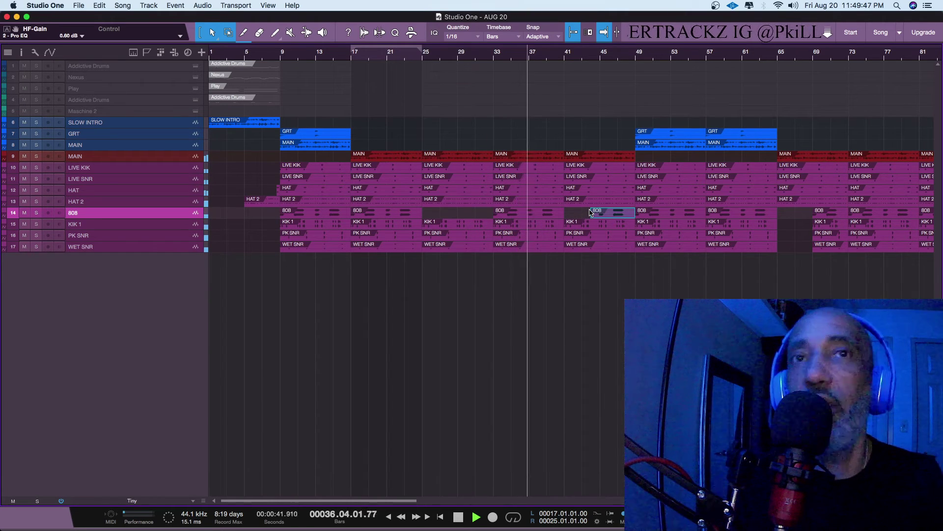
click(620, 169)
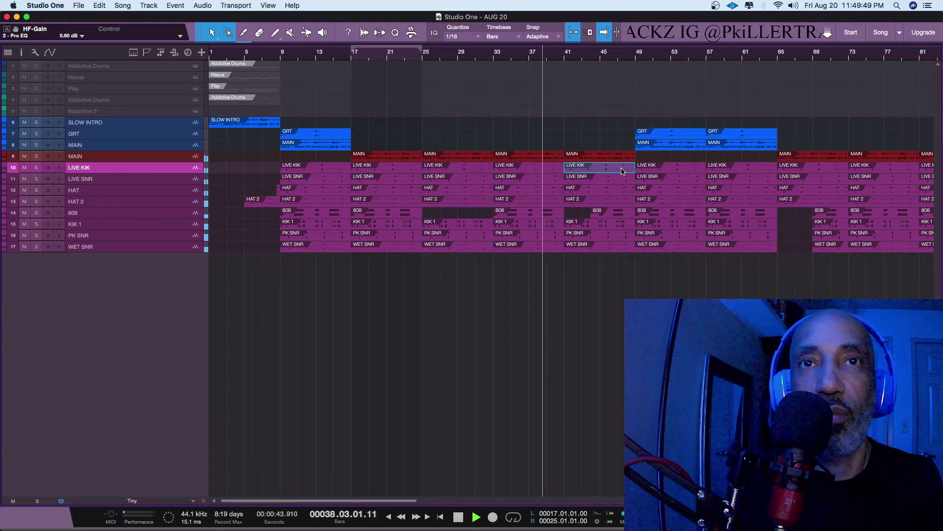
drag(631, 265, 620, 169)
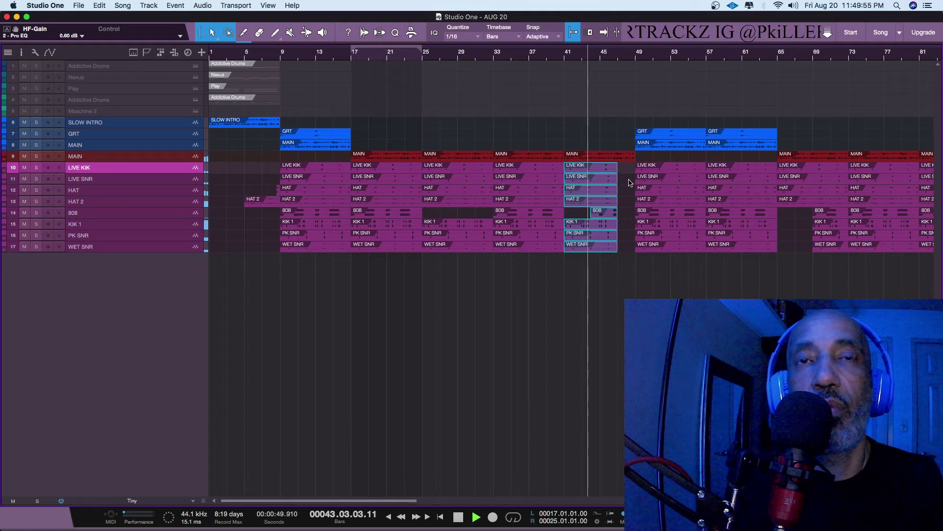
key(e)
key(e)
key(e)
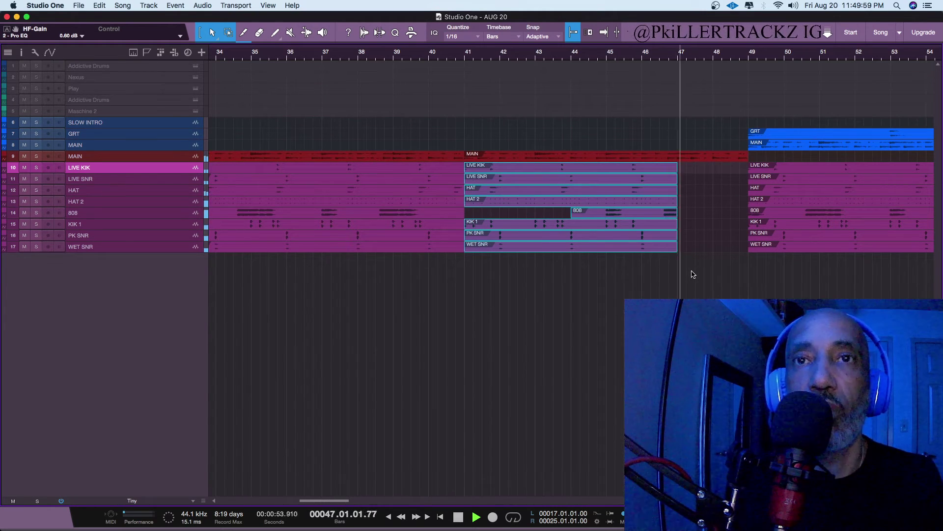
drag(680, 170, 716, 172)
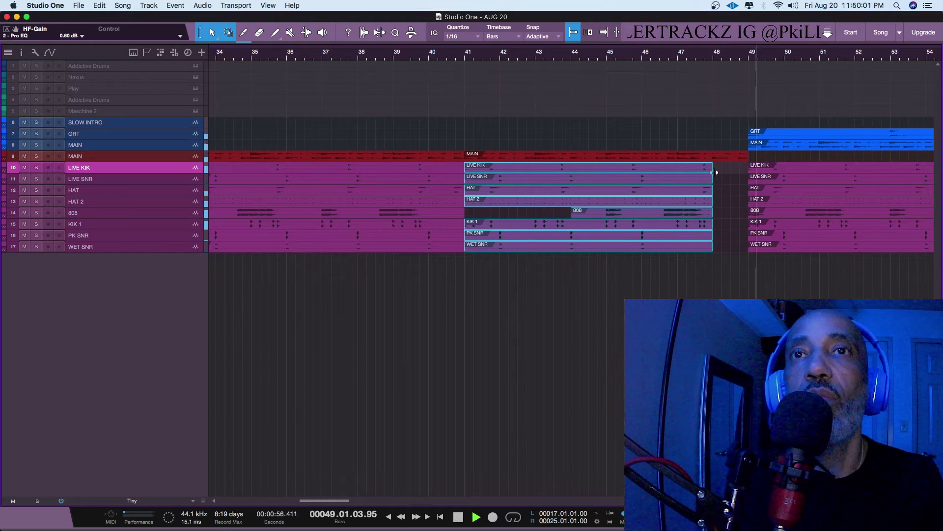
Audition the new drum dropout from bar 41 and deselect the shortened clips
click(467, 54)
key(space)
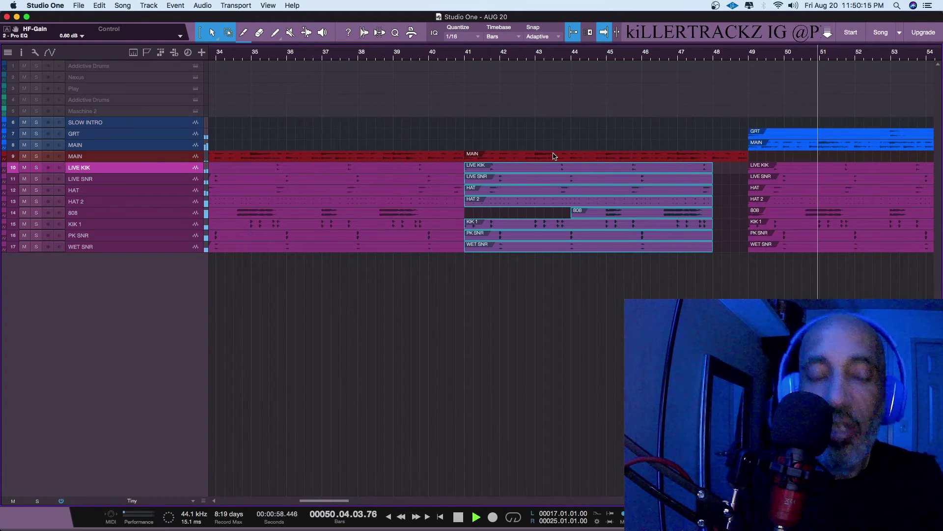
key(space)
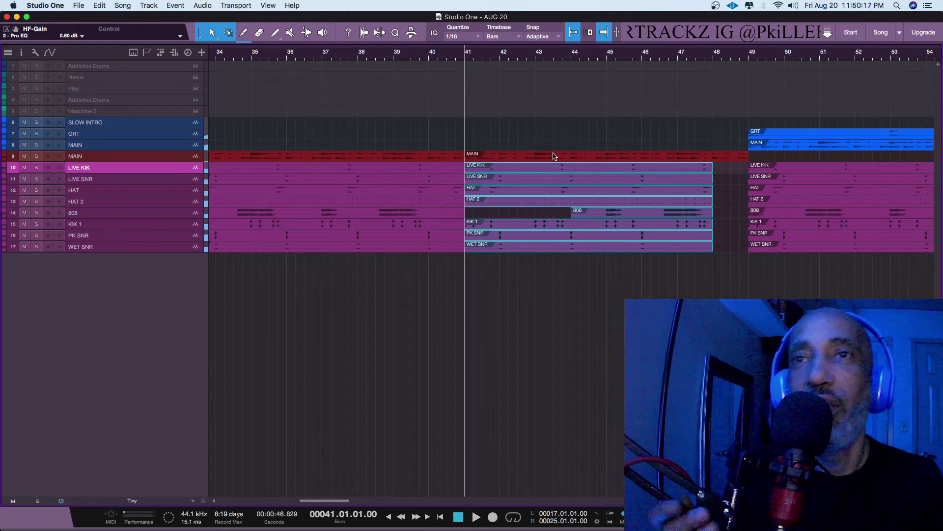
key(shift+z)
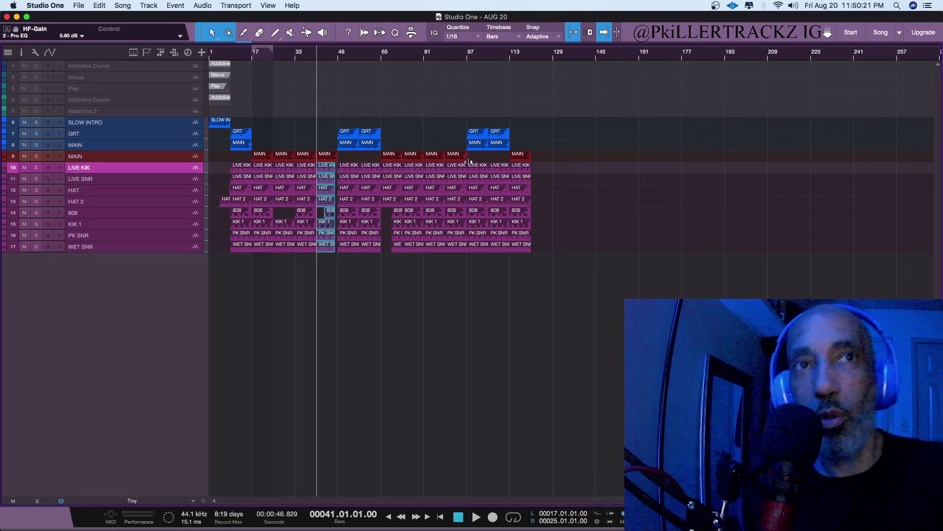
key(e)
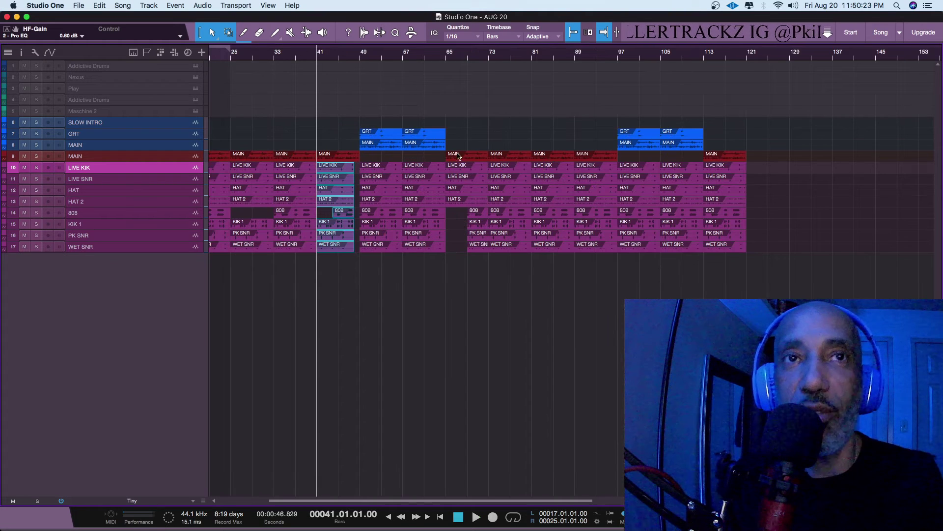
key(space)
key(space)
click(439, 108)
key(space)
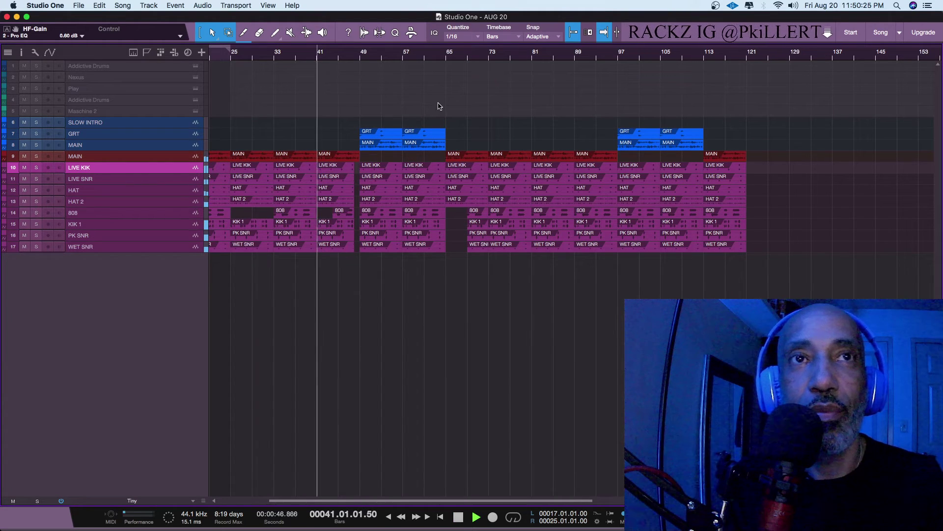
Replay the transition into the bar 65 section repeatedly from bar 64
click(440, 53)
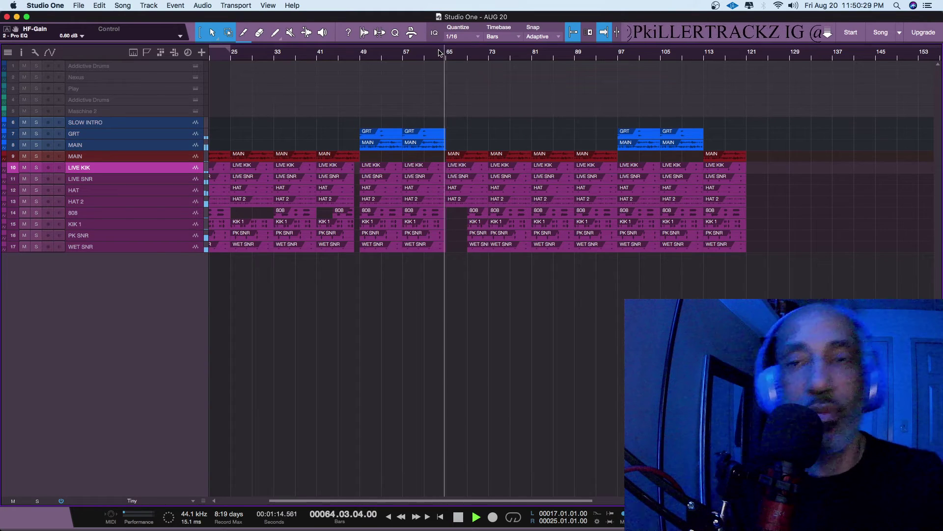
click(440, 53)
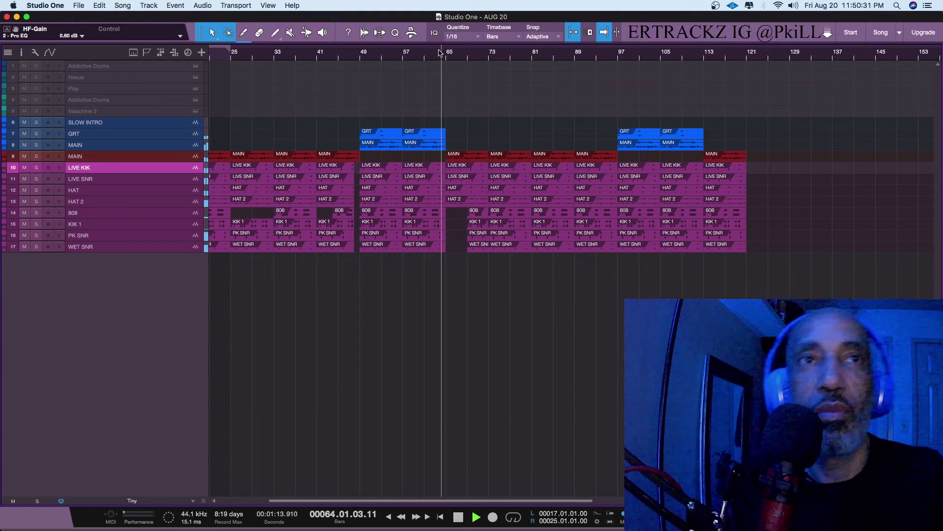
click(440, 53)
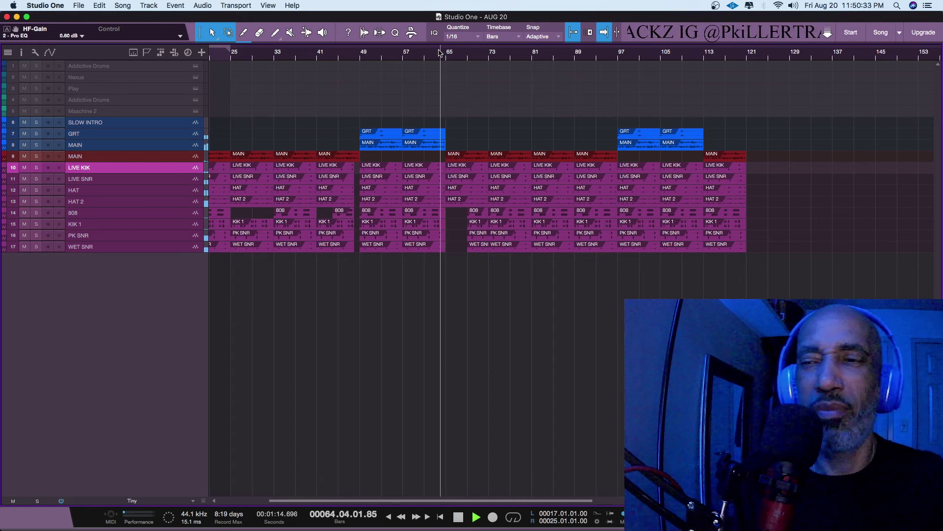
key(space)
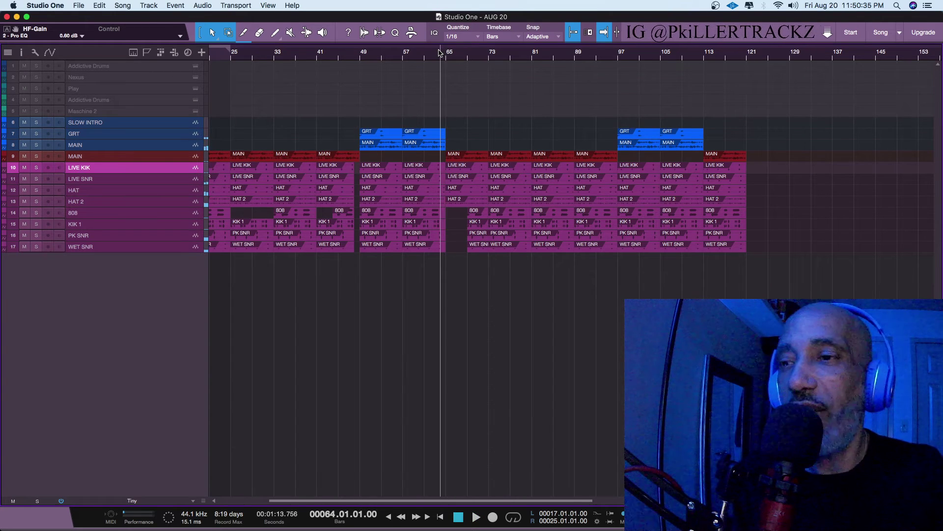
key(space)
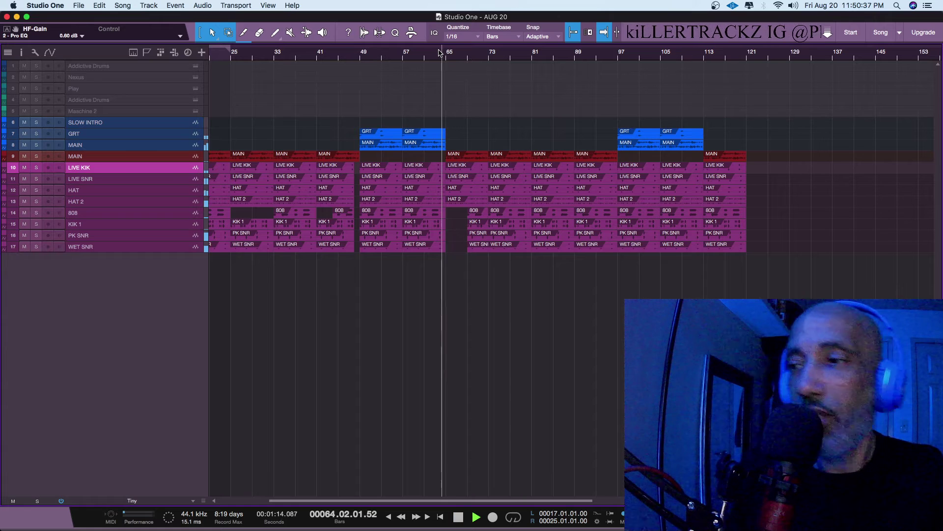
key(space)
key(space)
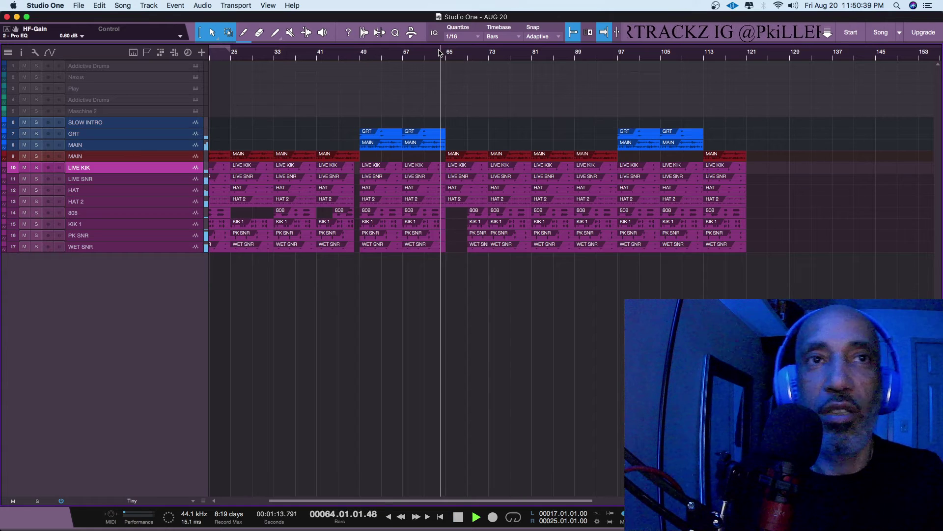
key(space)
key(space)
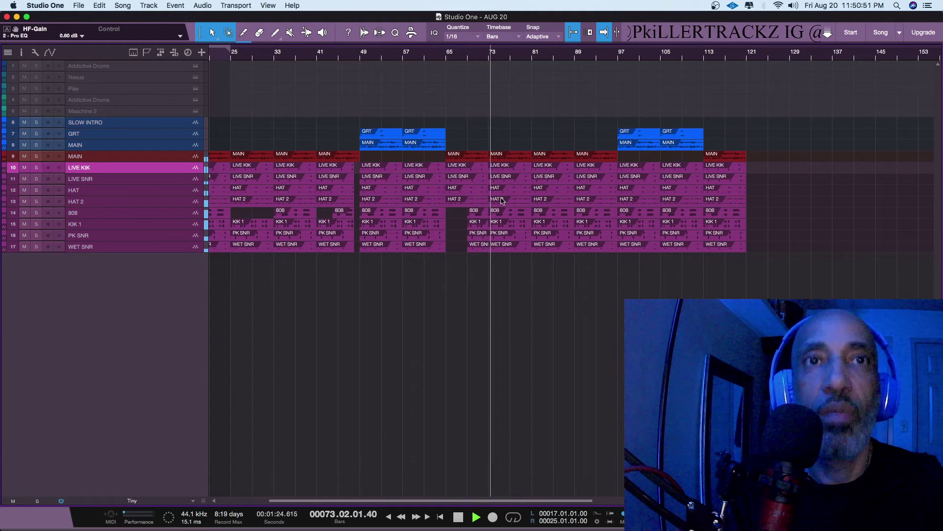
Delete the LIVE KIK and LIVE SNR clips at bars 73 and 65, auditioning from bar 64 between the deletions
key(space)
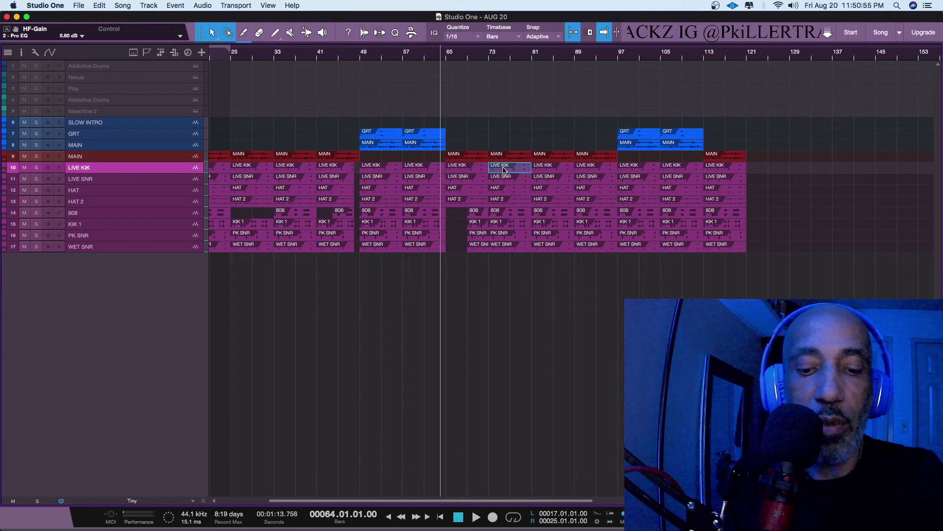
click(506, 180)
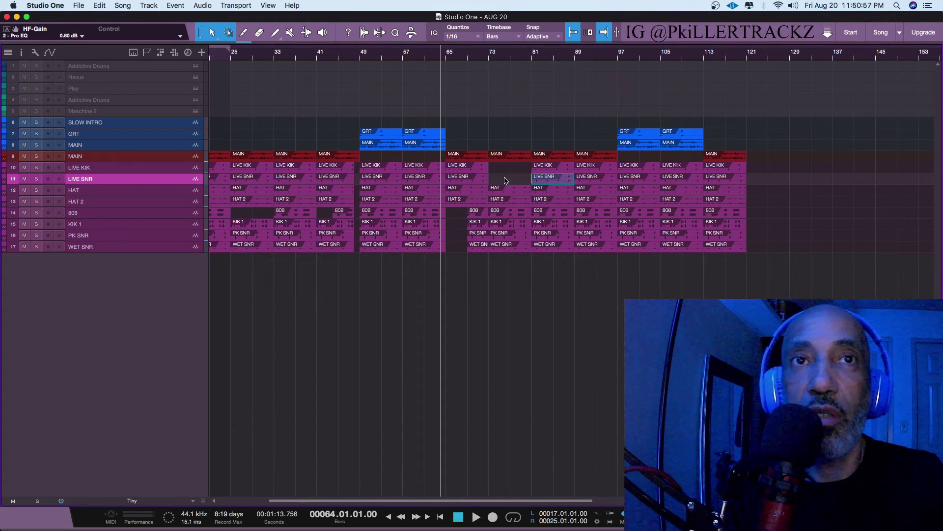
key(space)
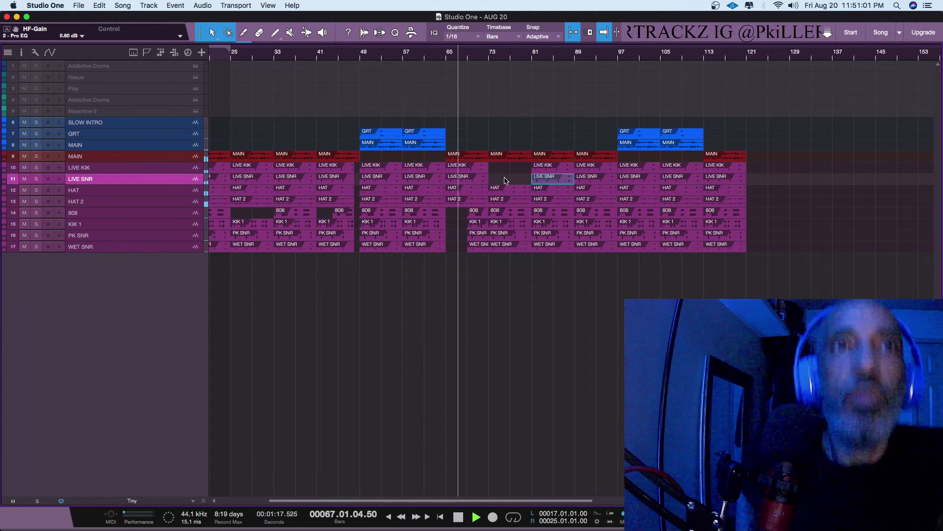
key(space)
click(470, 170)
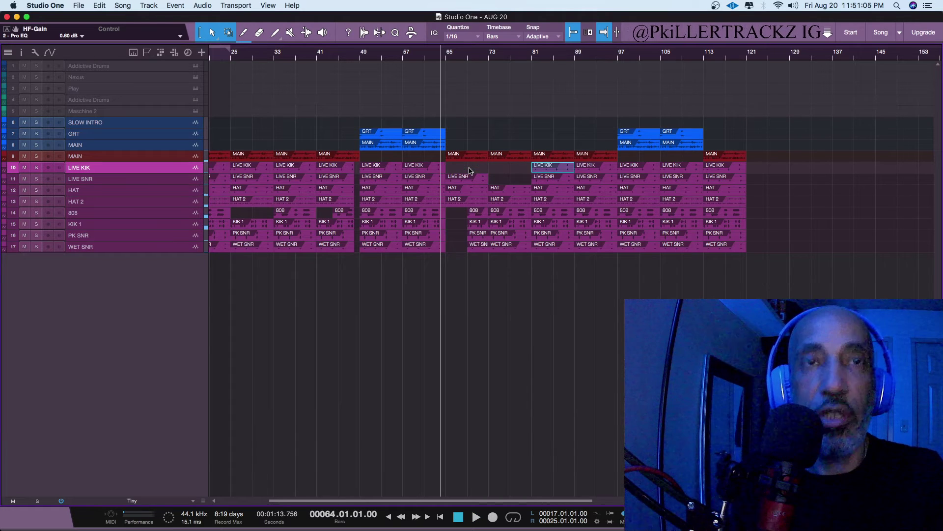
click(466, 179)
key(Delete)
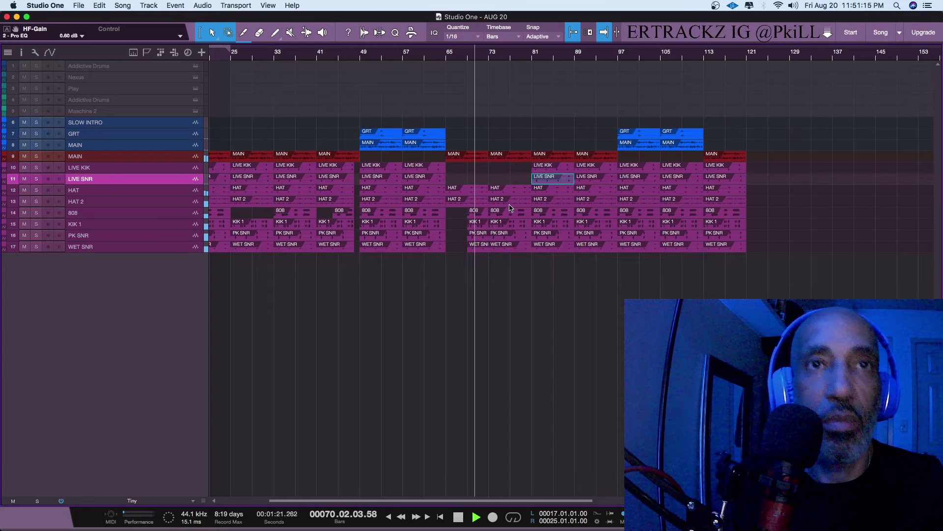
Try deleting the KIK 1 clip at bar 73 during playback, and undo the deletion
click(511, 227)
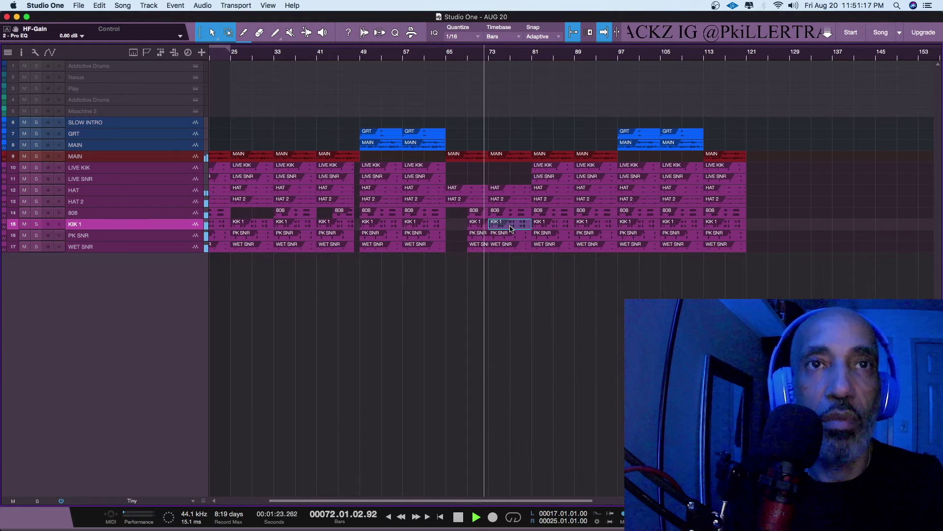
key(Delete)
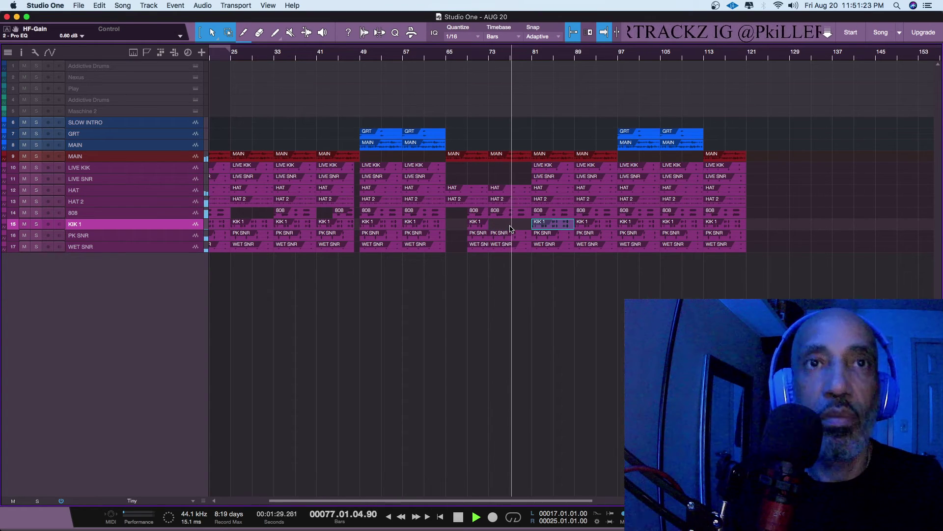
key(space)
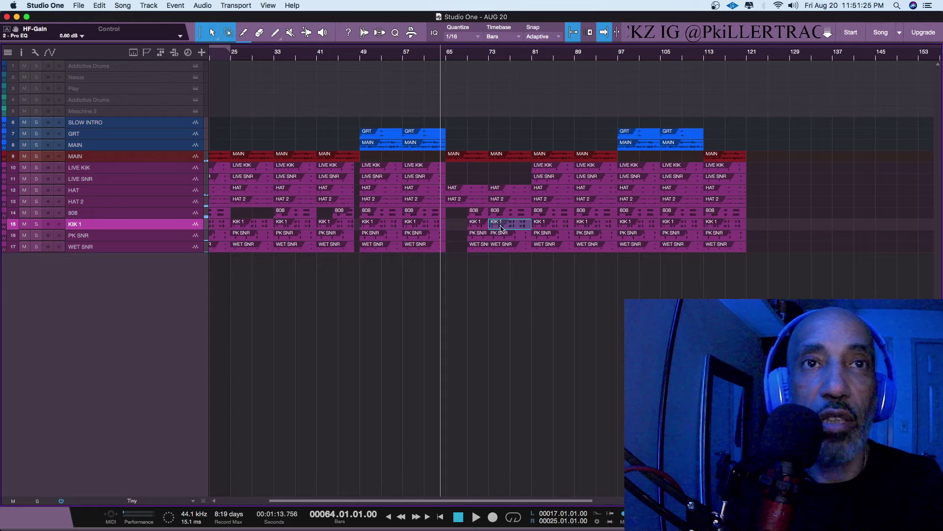
Trim the start of the KIK 1 clip at bar 73 to bar 77 and replay the section from bar 64
drag(487, 226, 512, 226)
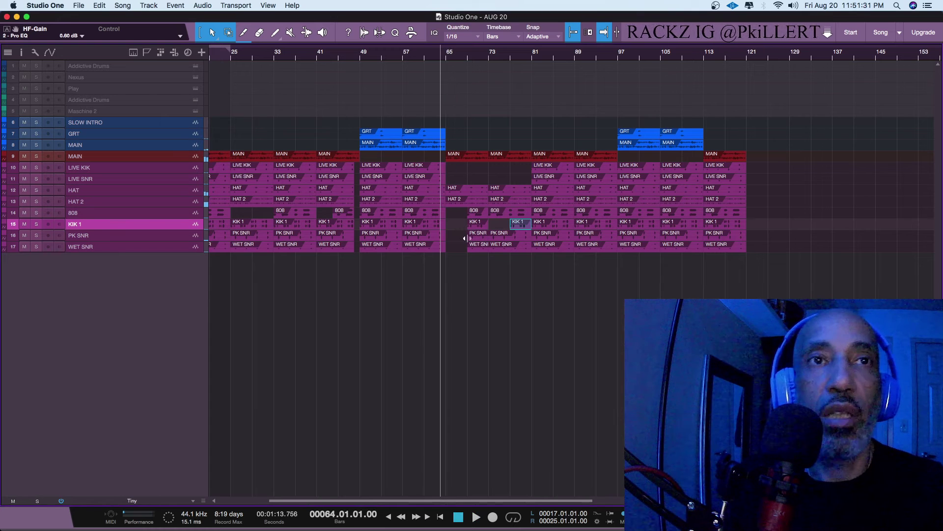
key(space)
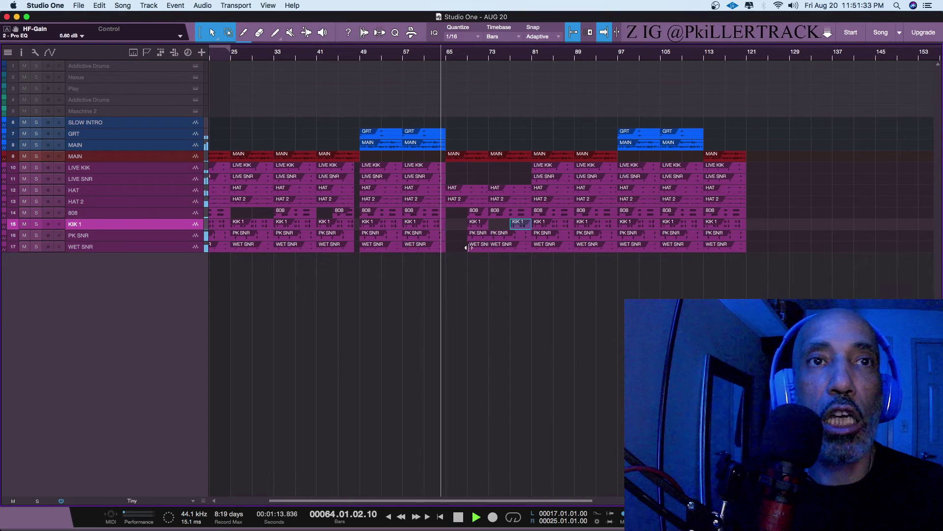
Extend the start of the WET SNR clip at bar 69 back to bar 65
drag(467, 247, 449, 248)
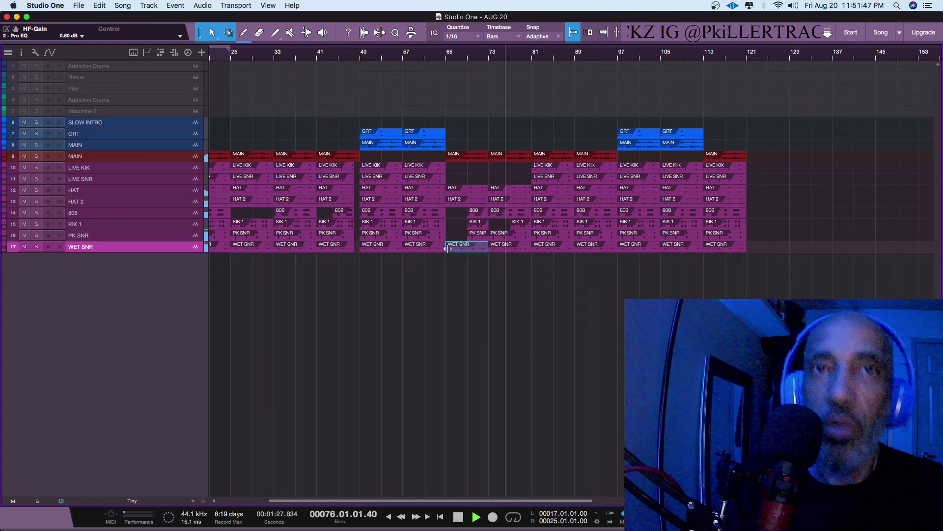
Shorten the LIVE KIK through WET SNR clips starting at bar 89 so that all of them end at bar 93
click(608, 259)
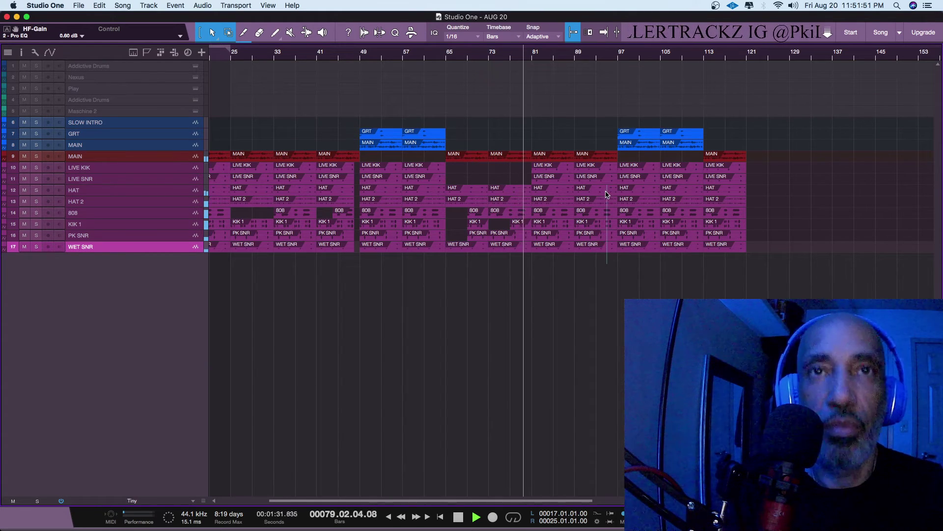
drag(607, 194, 607, 184)
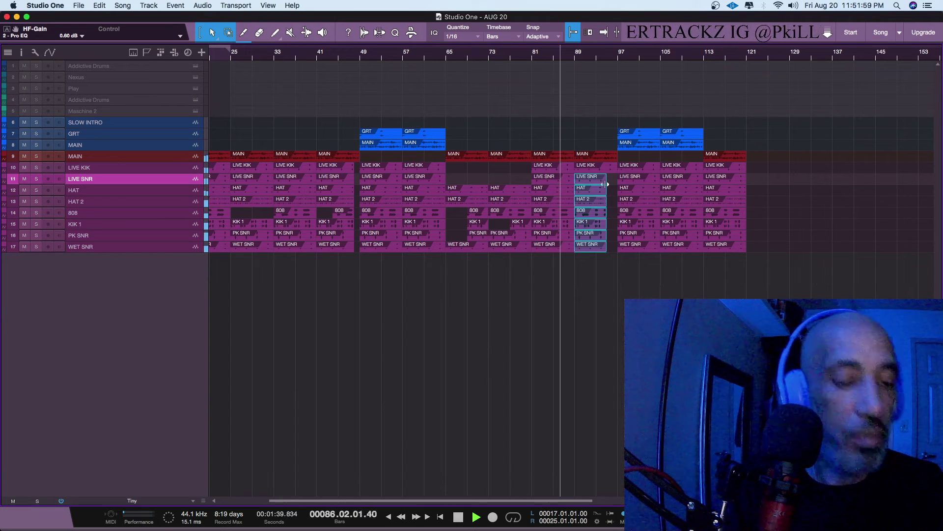
key(e)
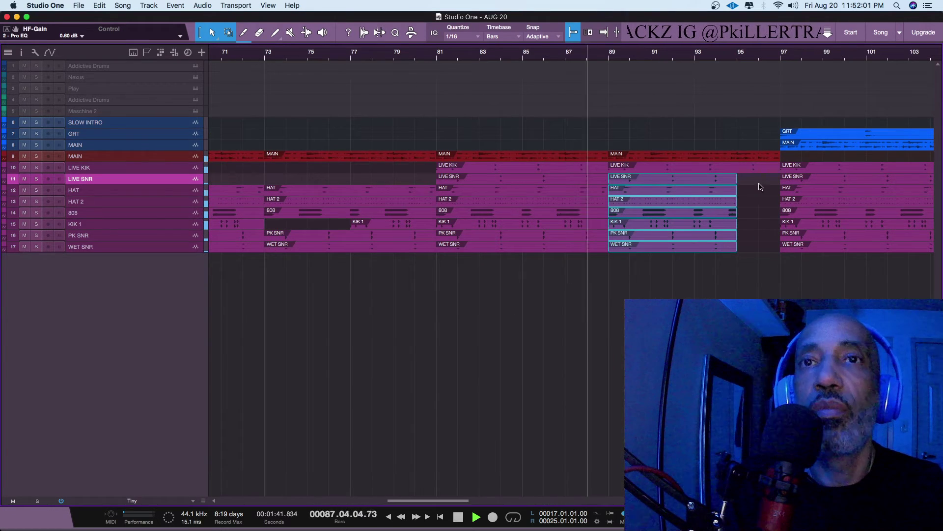
drag(739, 182, 697, 187)
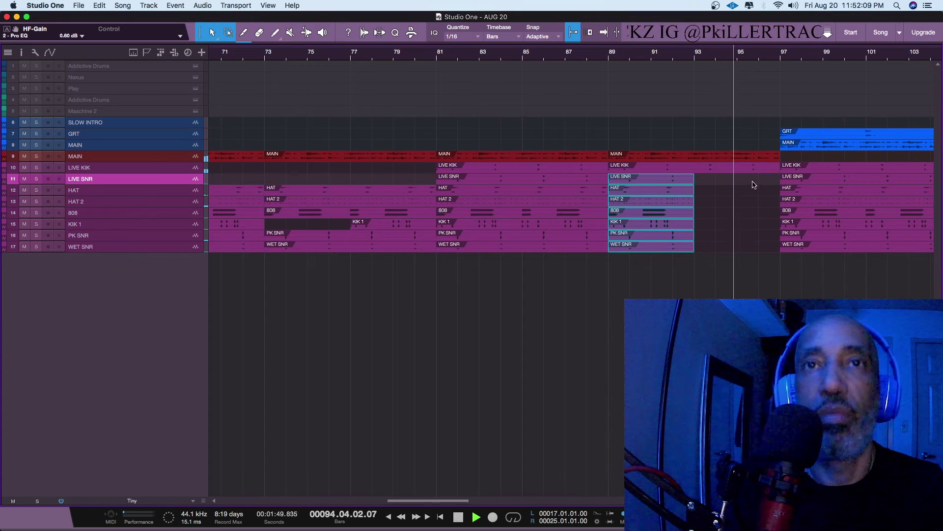
click(764, 170)
drag(777, 169, 694, 179)
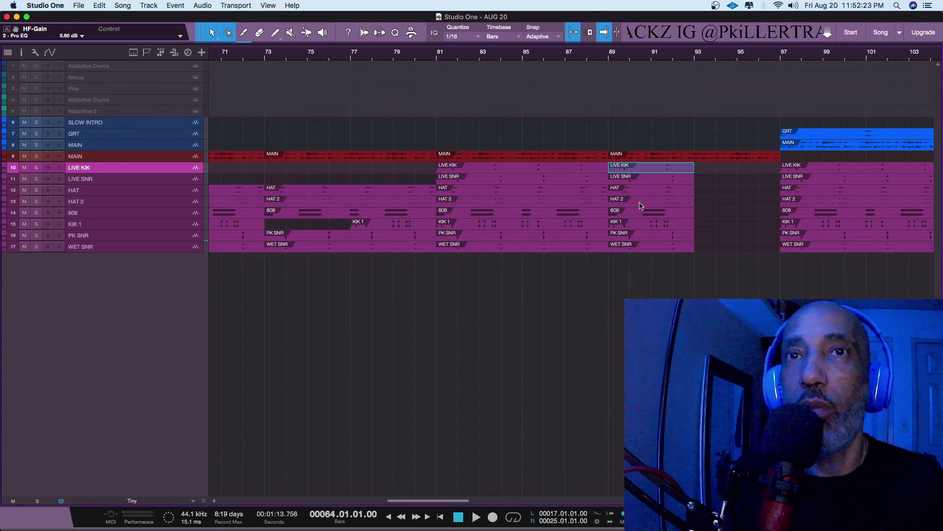
key(w)
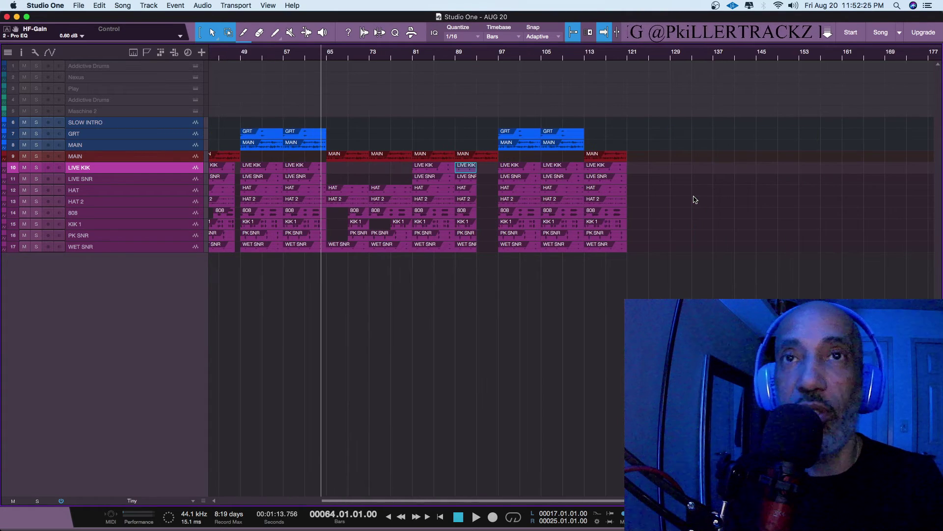
key(e)
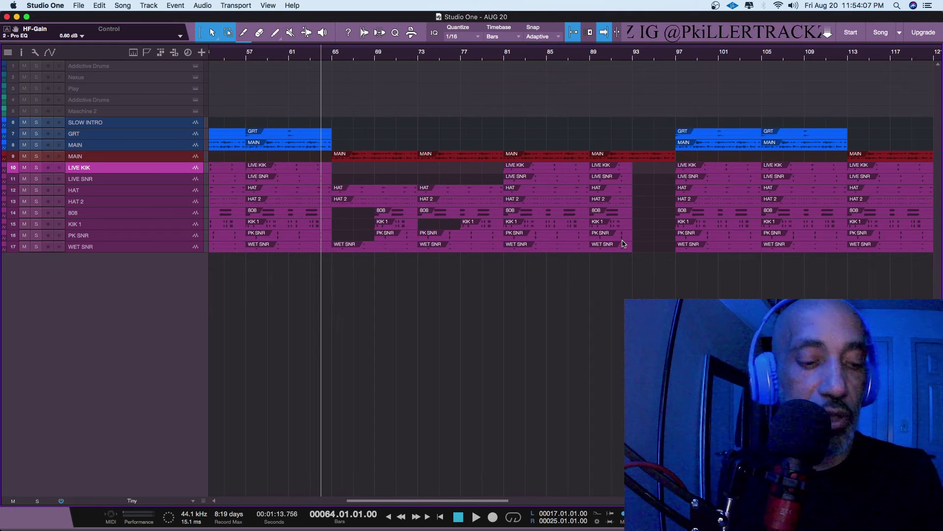
key(w)
key(w)
key(e)
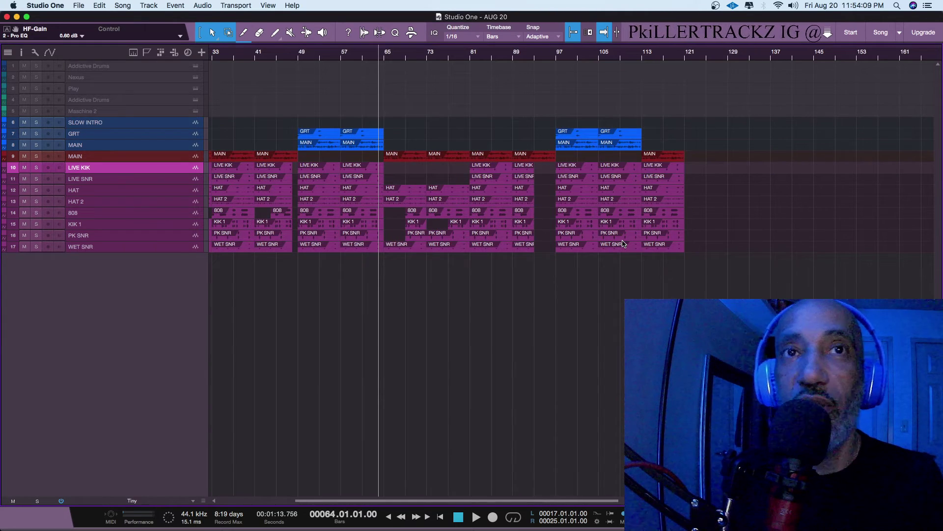
Return to bar 1 and audition the song's opening repeatedly, playing on through the arrangement to check the dropouts
scroll(623, 244, left, 5)
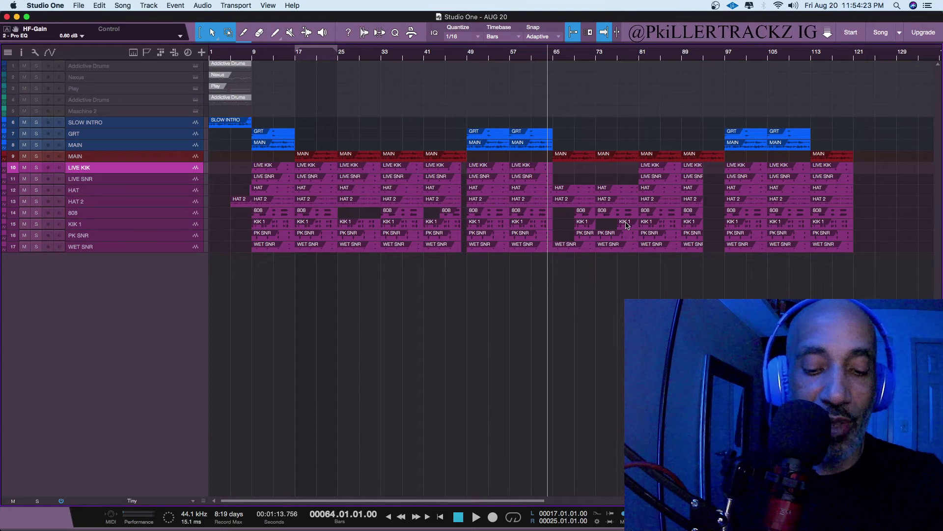
key(comma)
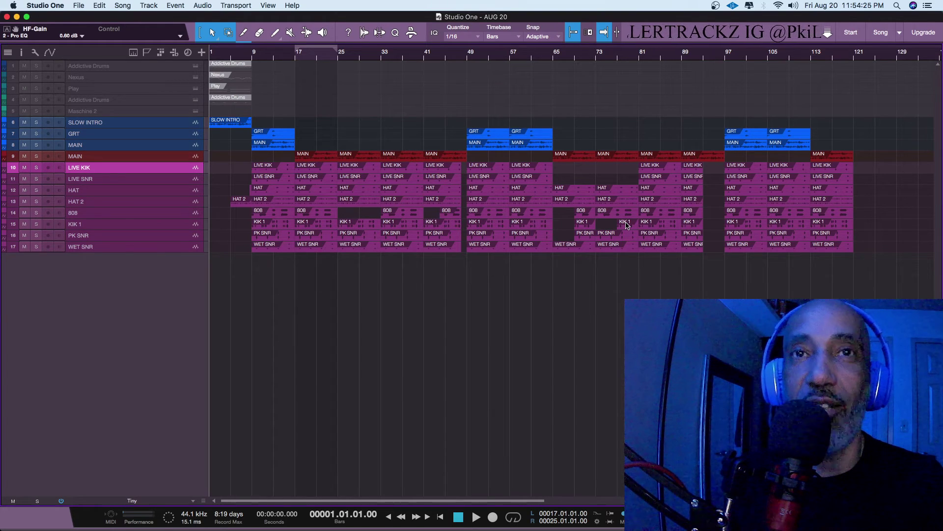
key(space)
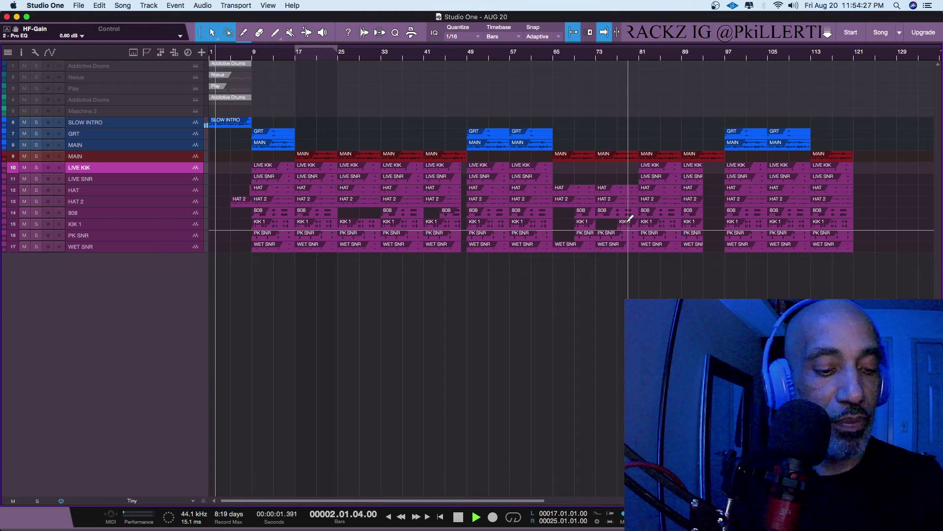
key(space)
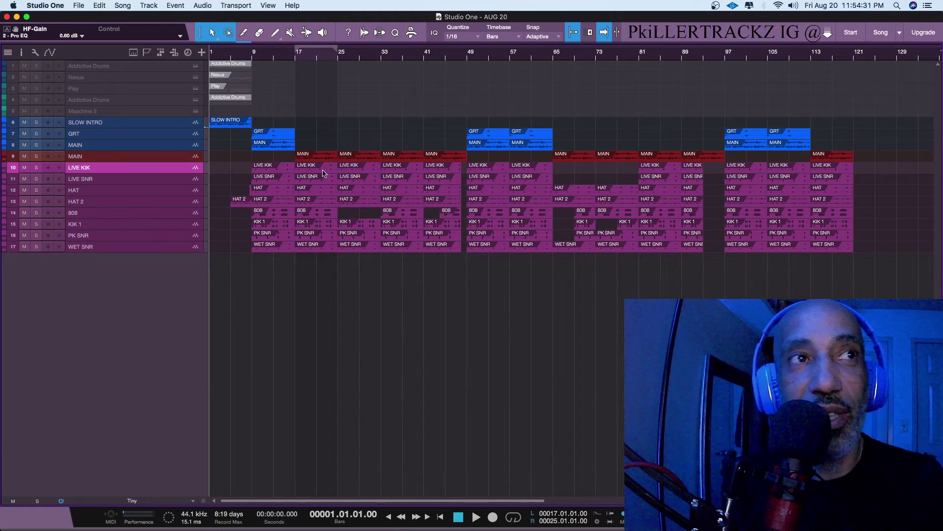
key(space)
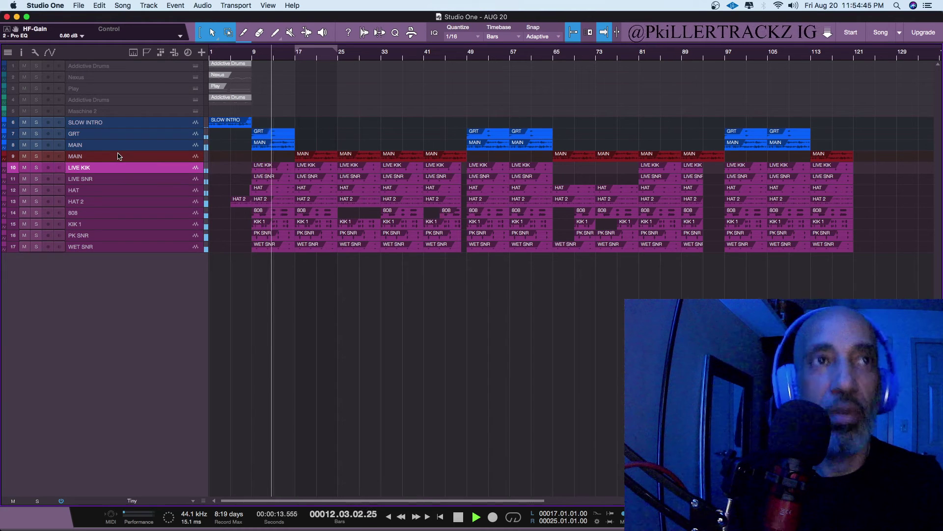
key(space)
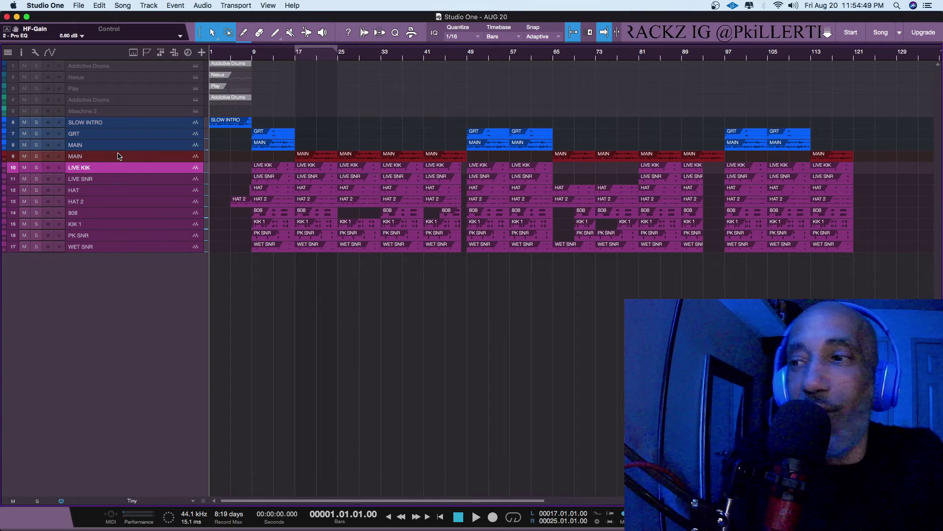
key(space)
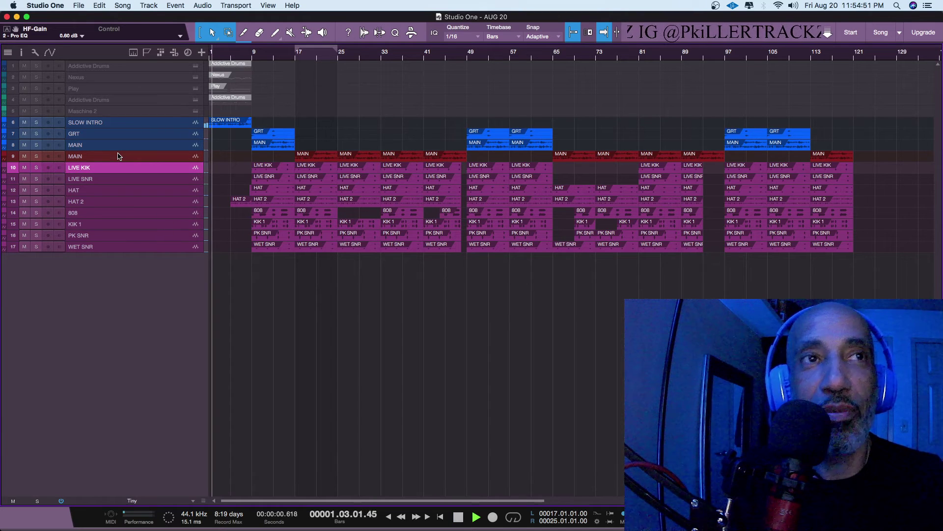
key(space)
key(space)
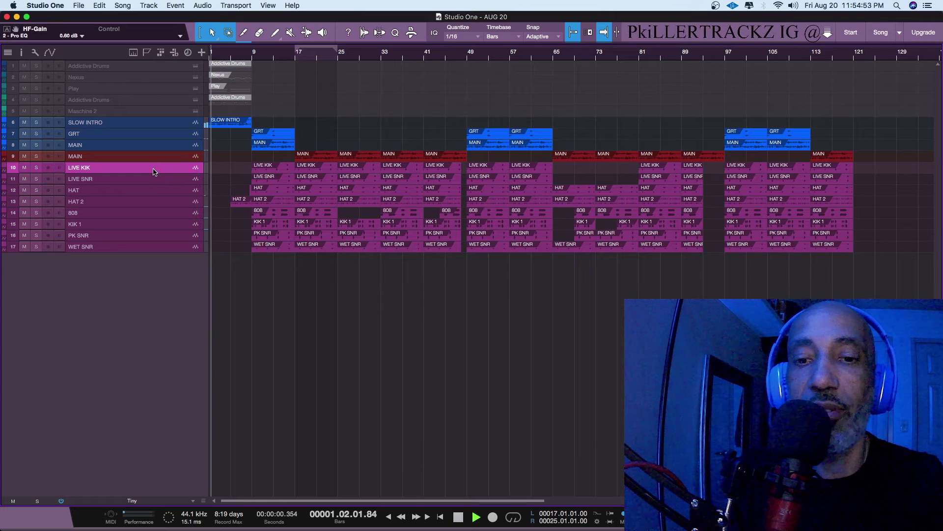
key(space)
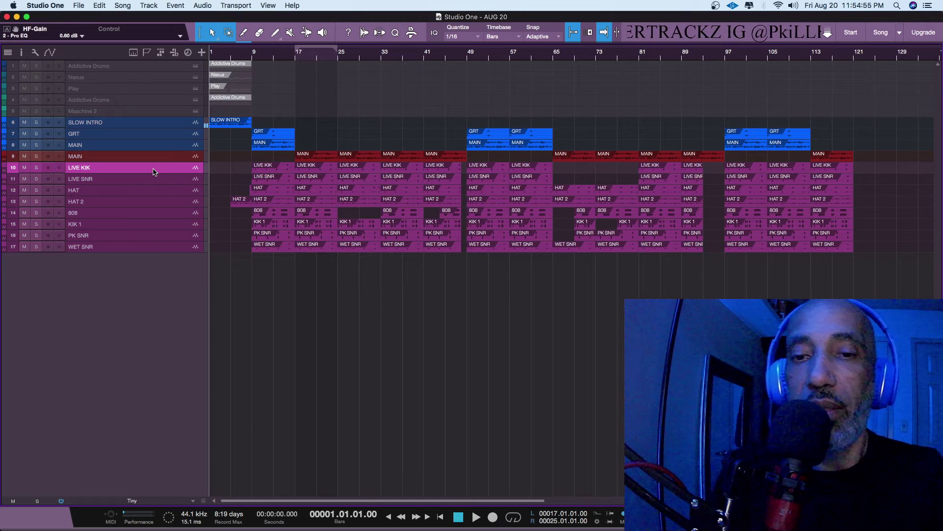
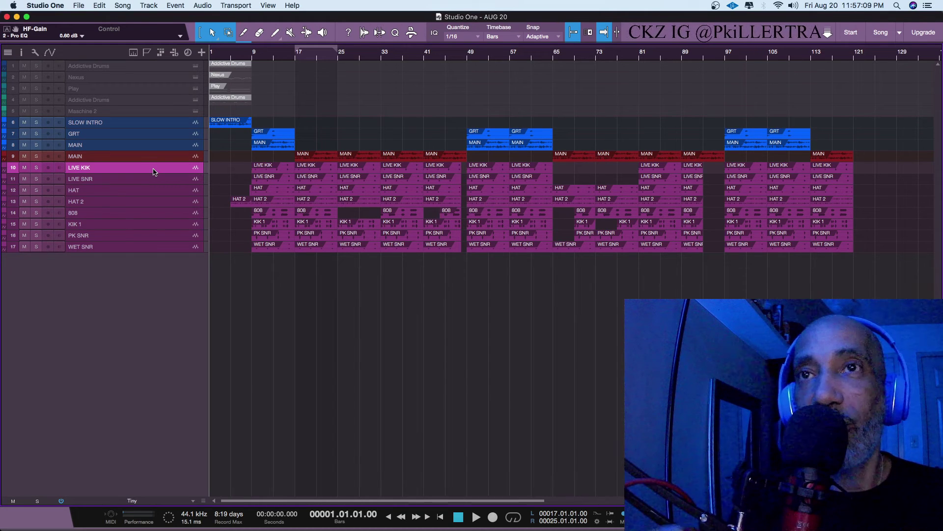
key(space)
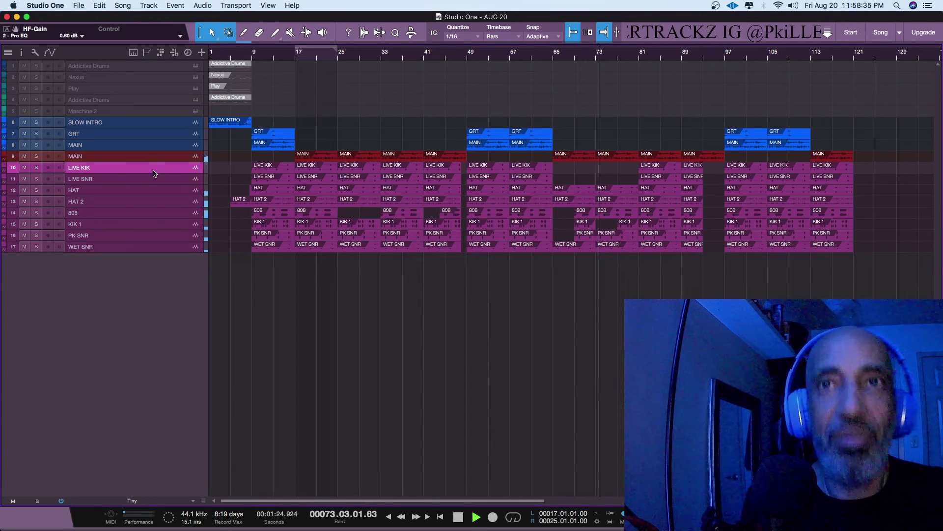
Try deleting the LIVE KIK clip at bar 33 during playback, and undo the deletion
click(404, 169)
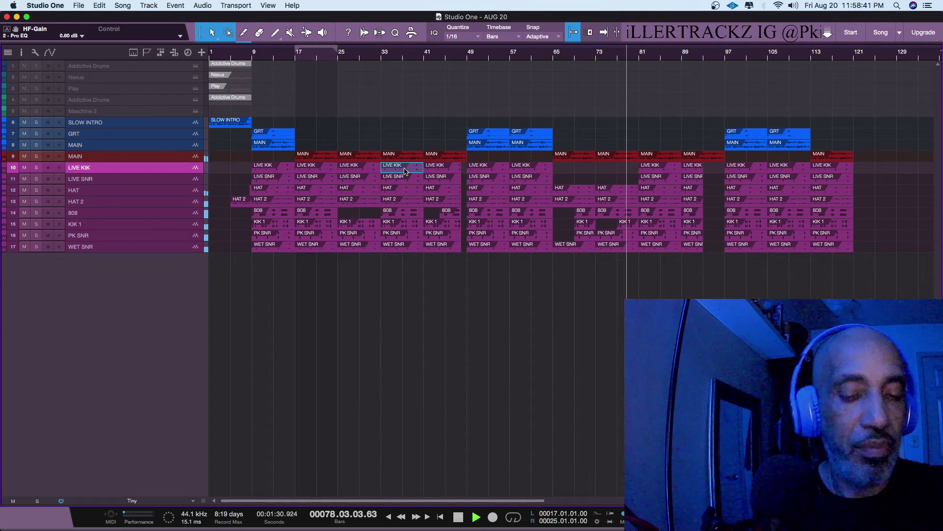
key(alt+Right)
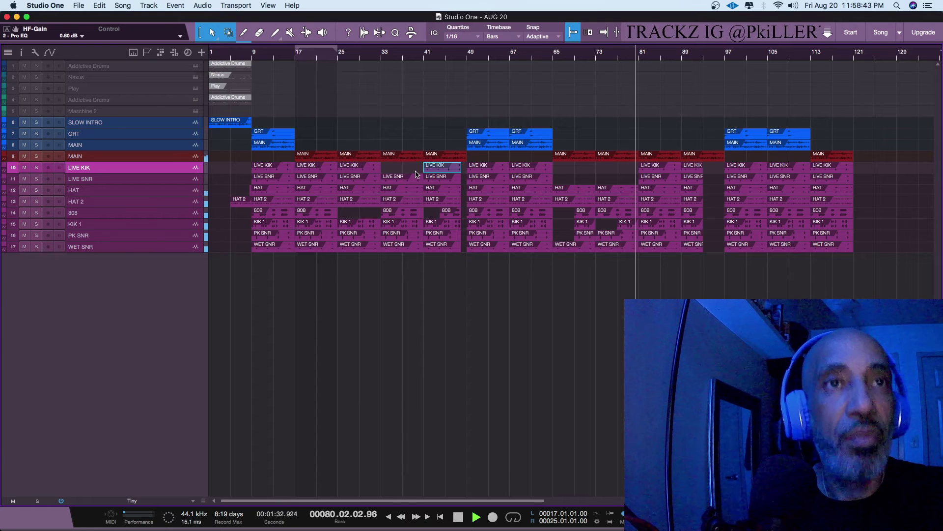
key(alt+Left)
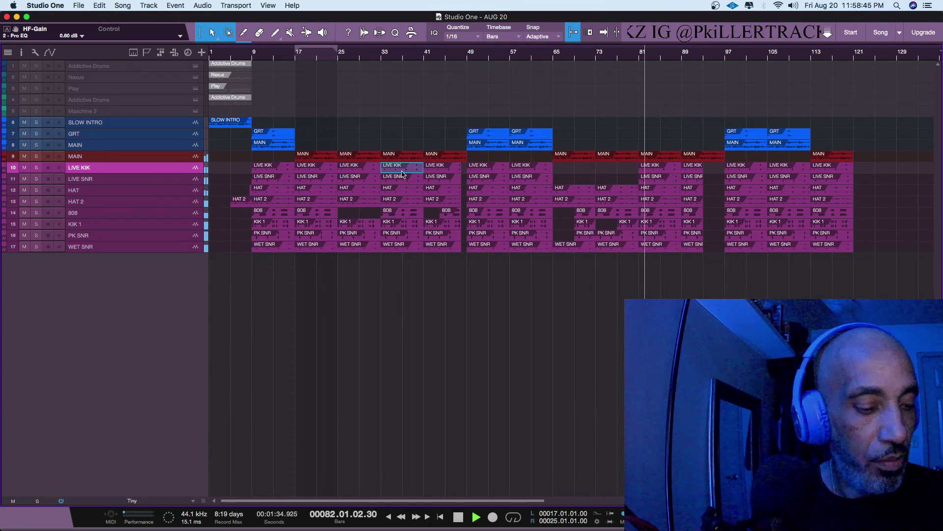
Delete the LIVE KIK and LIVE SNR clips at bar 41 and stop playback after listening on
click(439, 170)
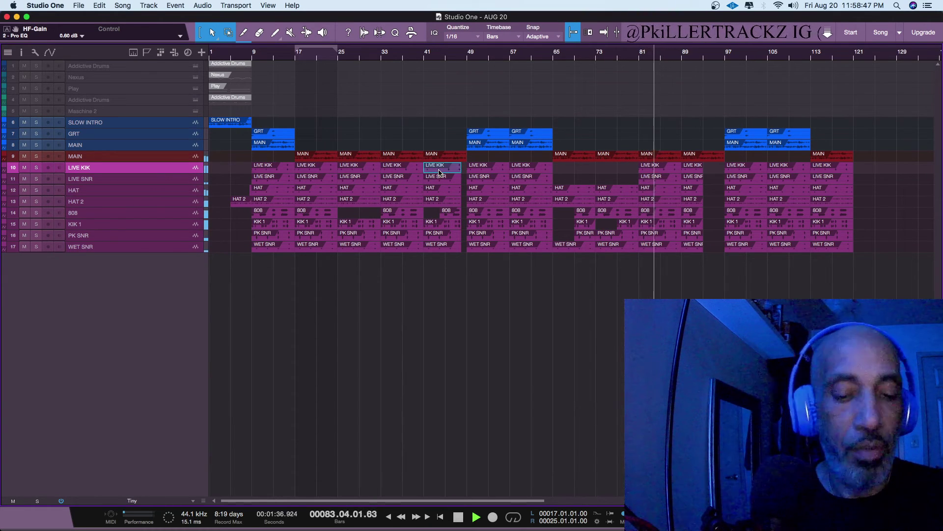
key(alt+Right)
click(442, 180)
key(alt+Right)
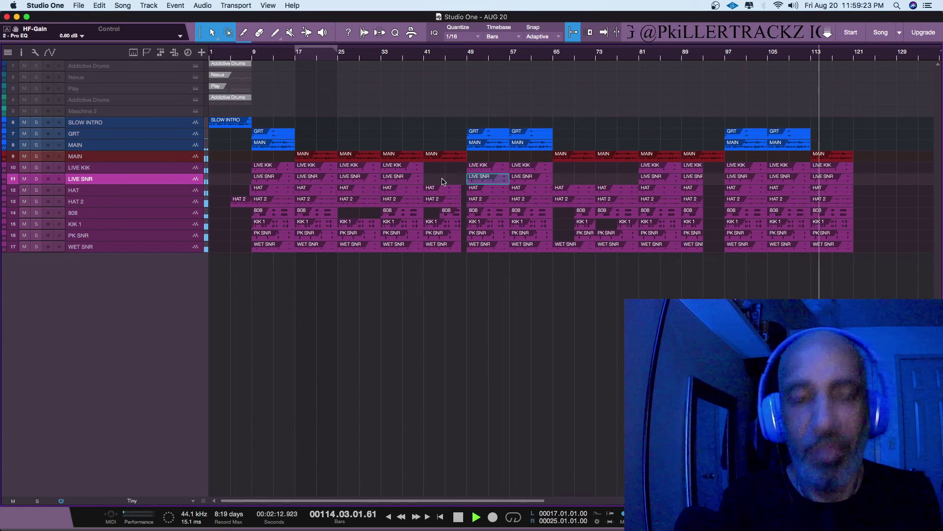
key(space)
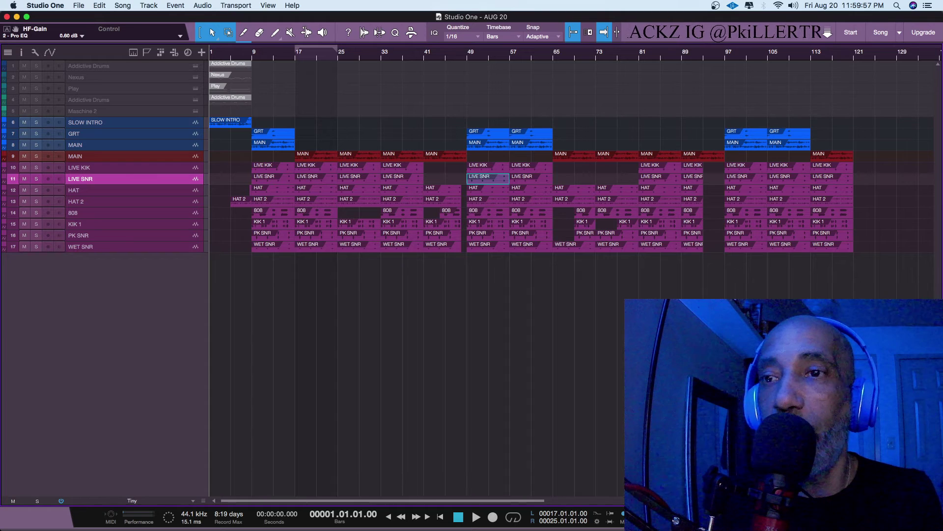
Add a new Maschine 2 instrument track and load Addictive Drums (AU) into its Sound 1
key(F5)
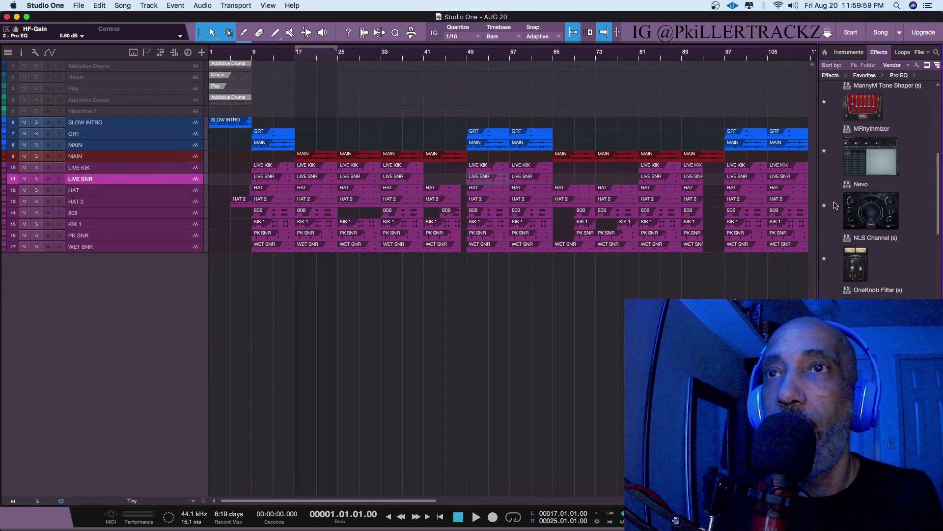
click(850, 52)
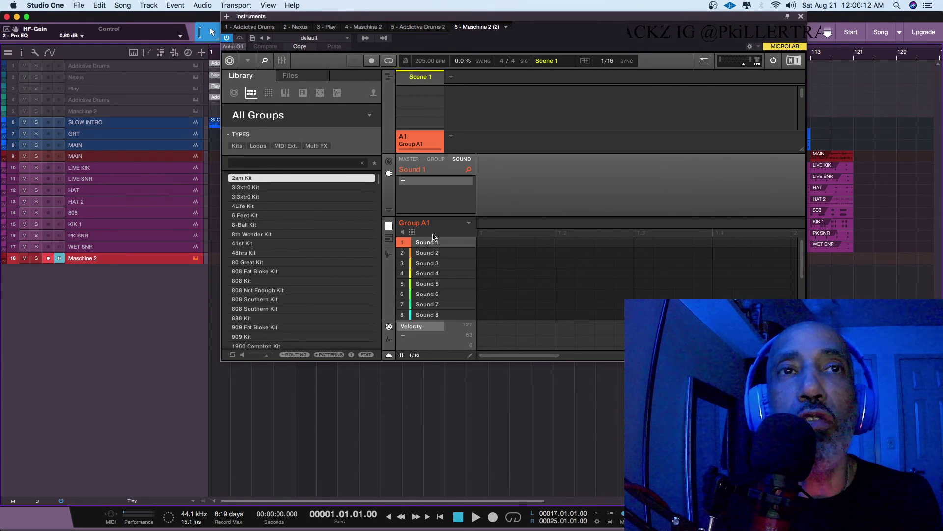
click(423, 182)
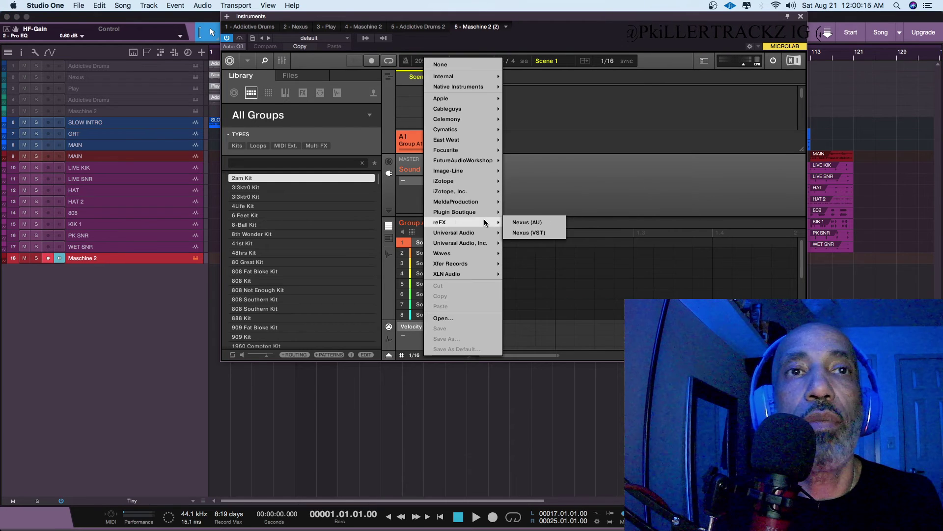
mouse_move(481, 276)
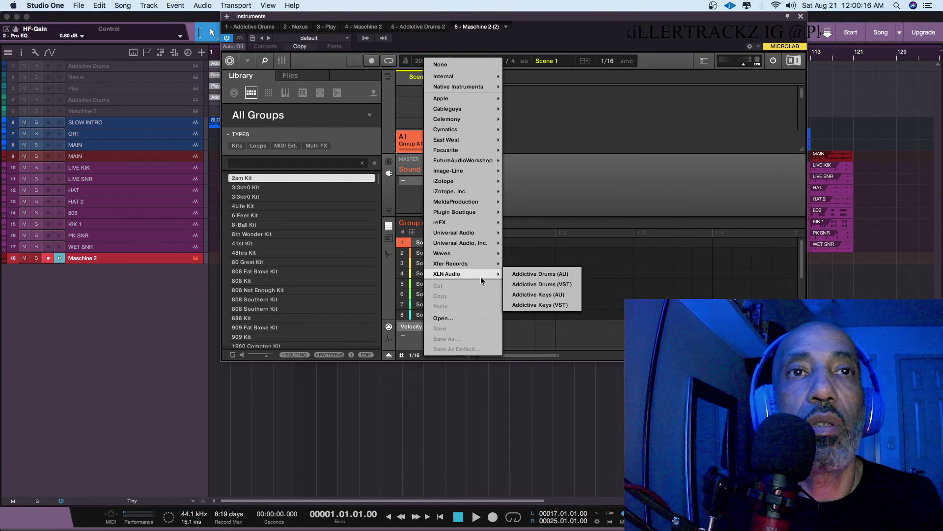
click(541, 274)
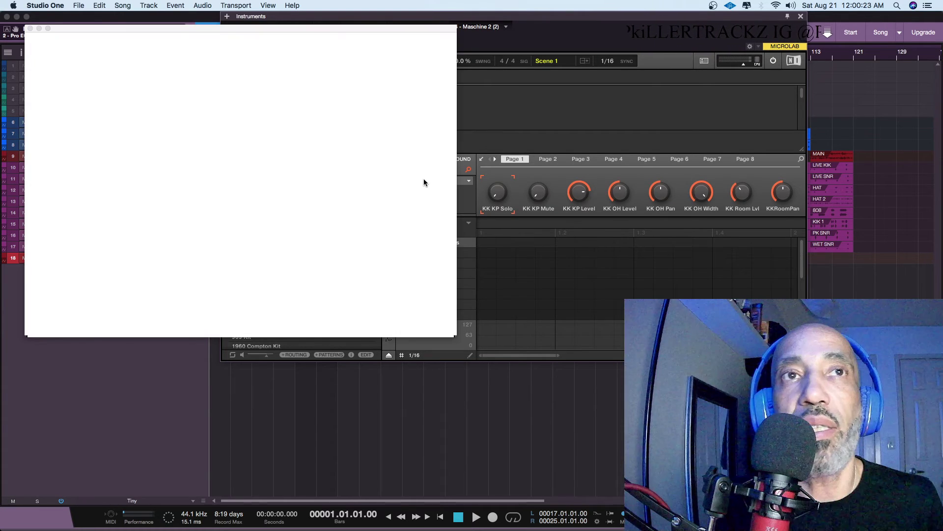
Move the blank Addictive Drums window aside and try to load a preset file from User Presets
drag(368, 27, 730, 45)
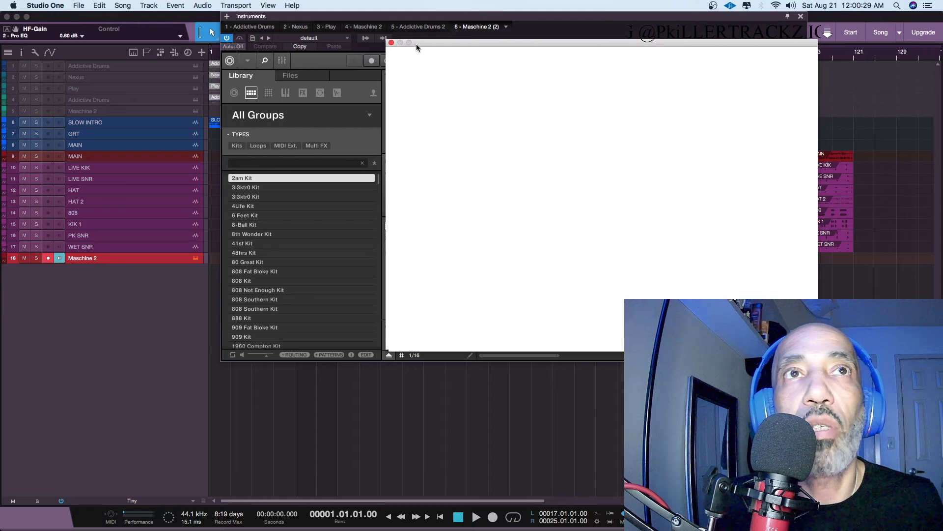
drag(417, 43, 414, 41)
right_click(425, 63)
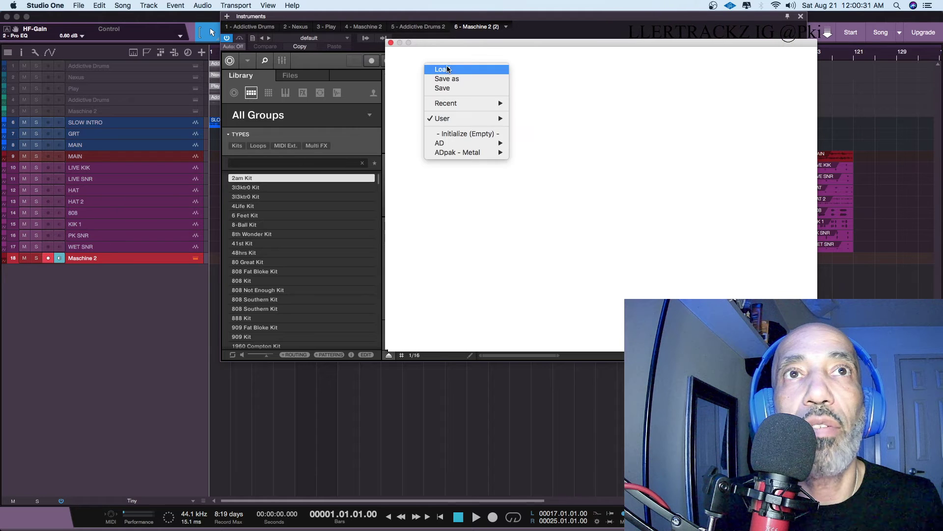
mouse_move(455, 118)
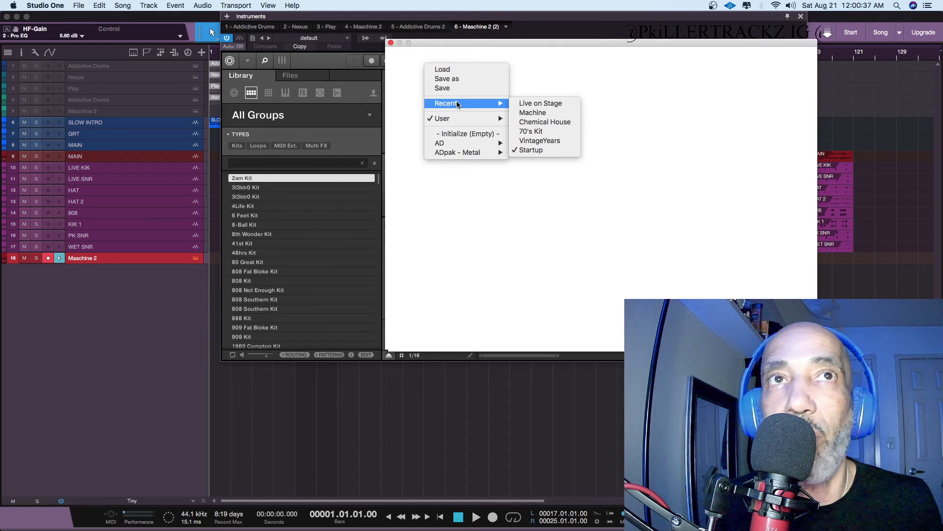
click(452, 68)
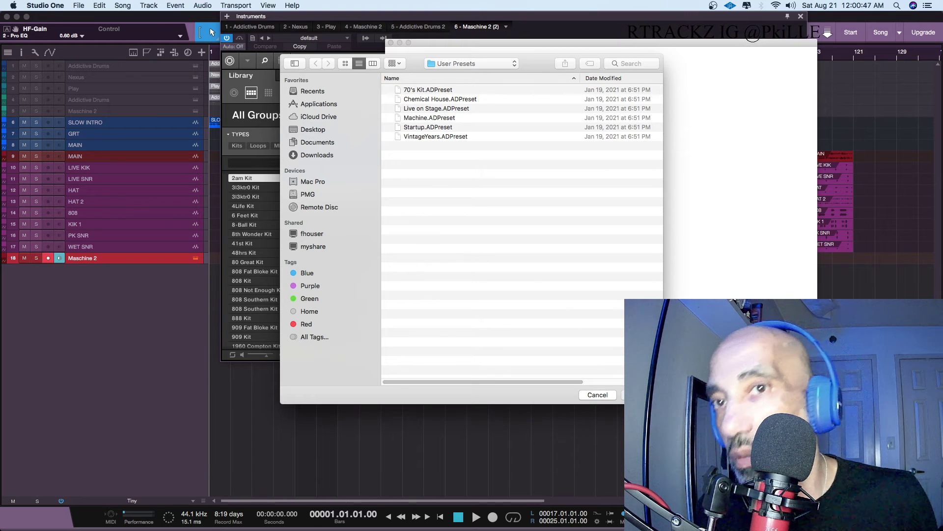
click(597, 394)
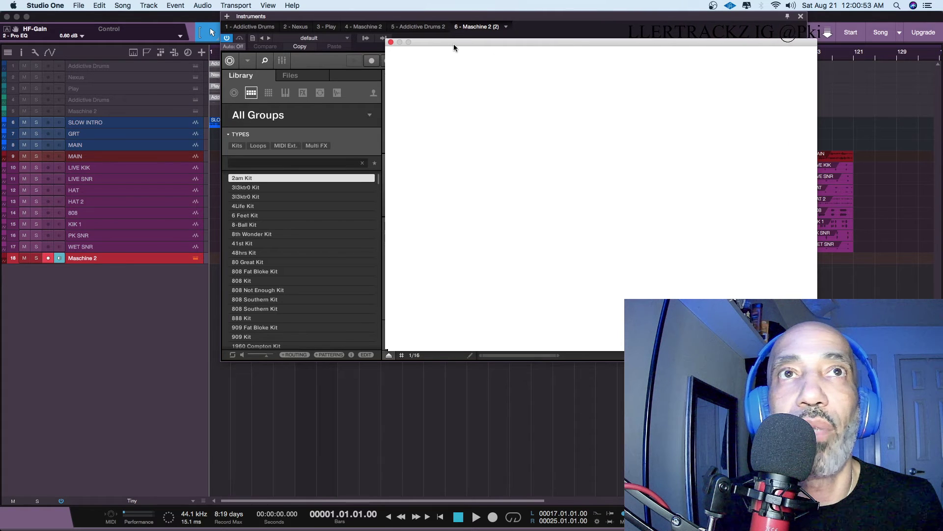
Load the Startup user preset in Addictive Drums and close its window after browsing the other presets
click(442, 60)
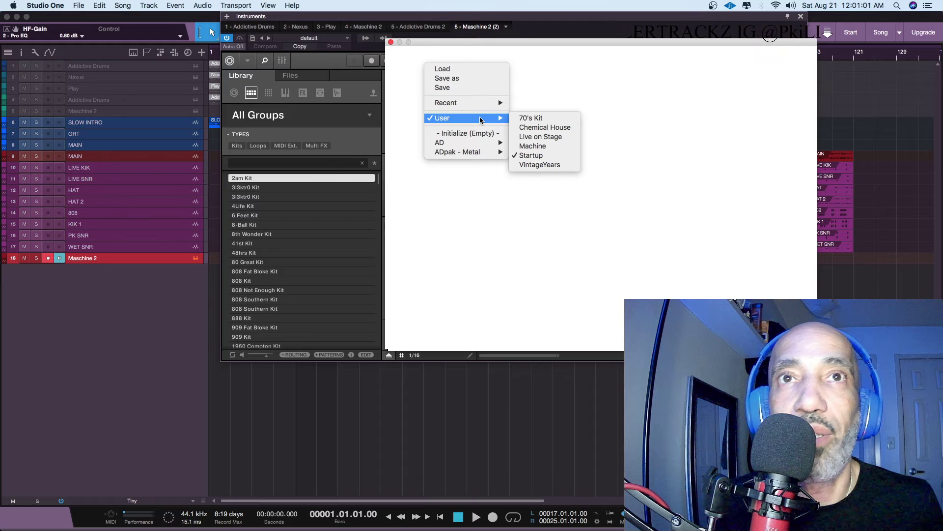
click(529, 155)
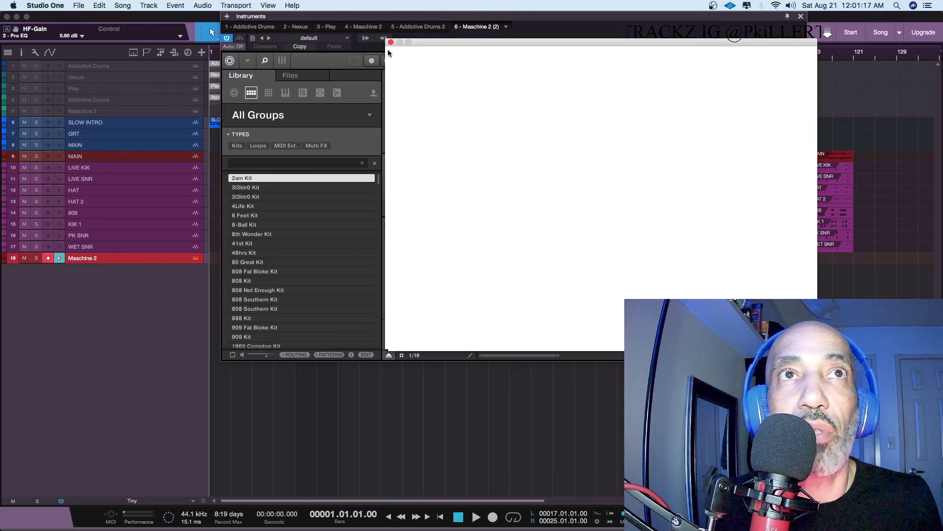
click(420, 51)
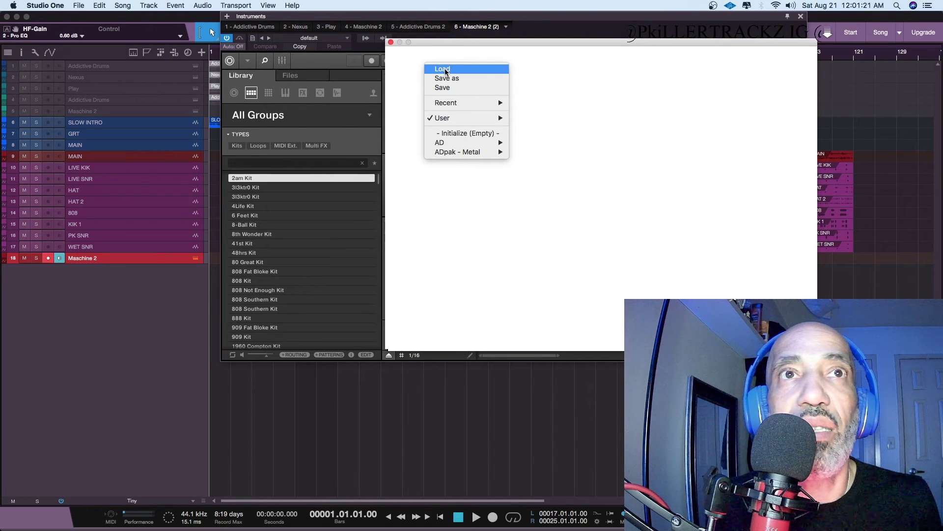
mouse_move(466, 147)
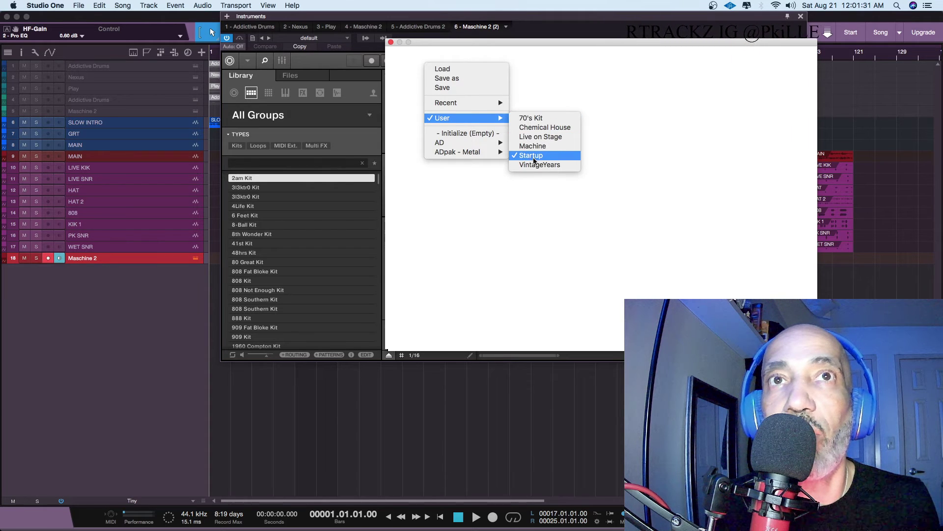
mouse_move(476, 106)
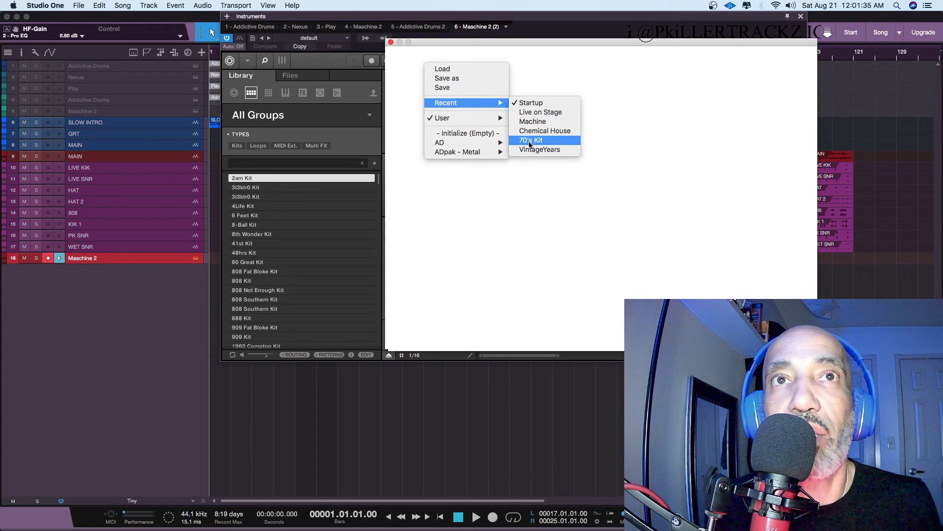
click(570, 206)
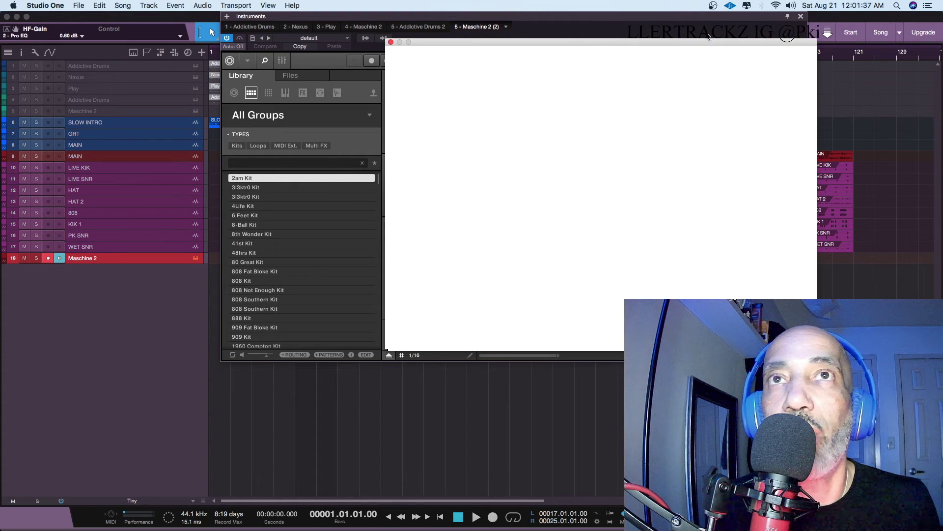
click(391, 43)
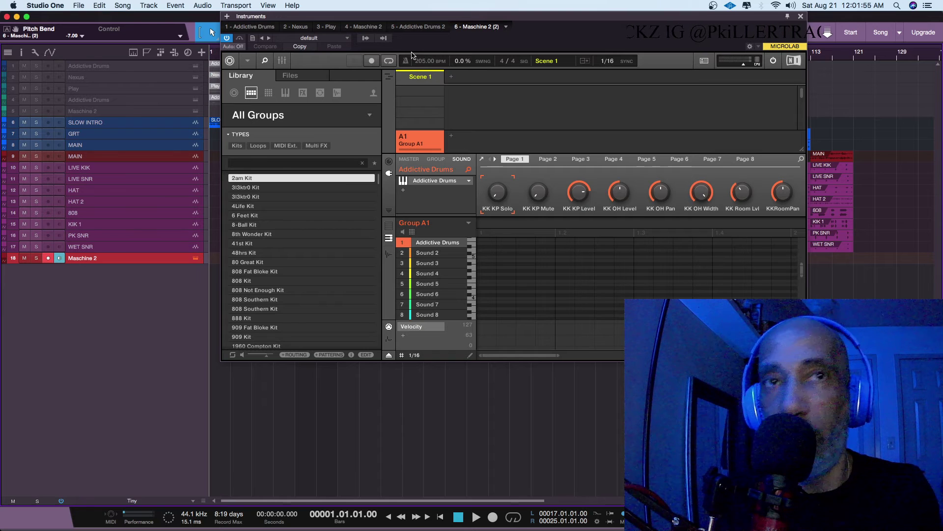
Remove the Maschine 2 track together with its instrument, and add a new Addictive Drums instrument track
right_click(121, 262)
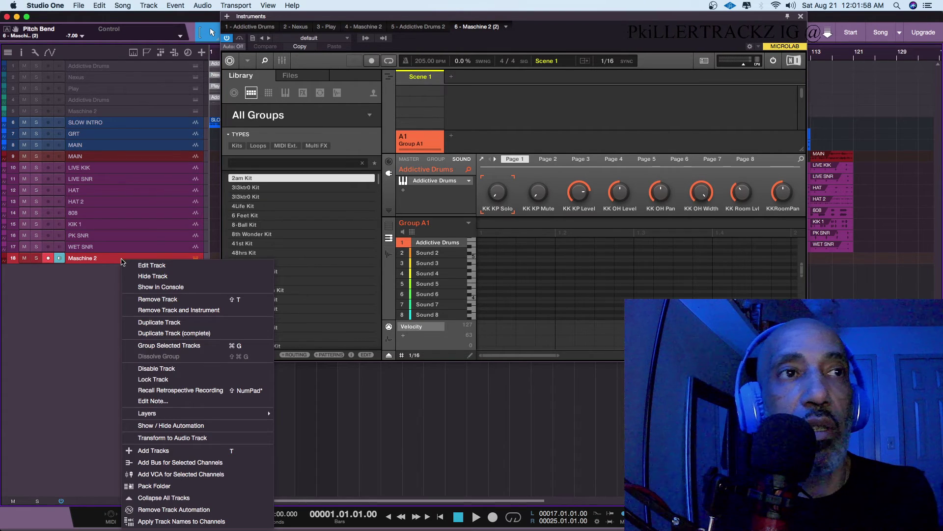
click(154, 310)
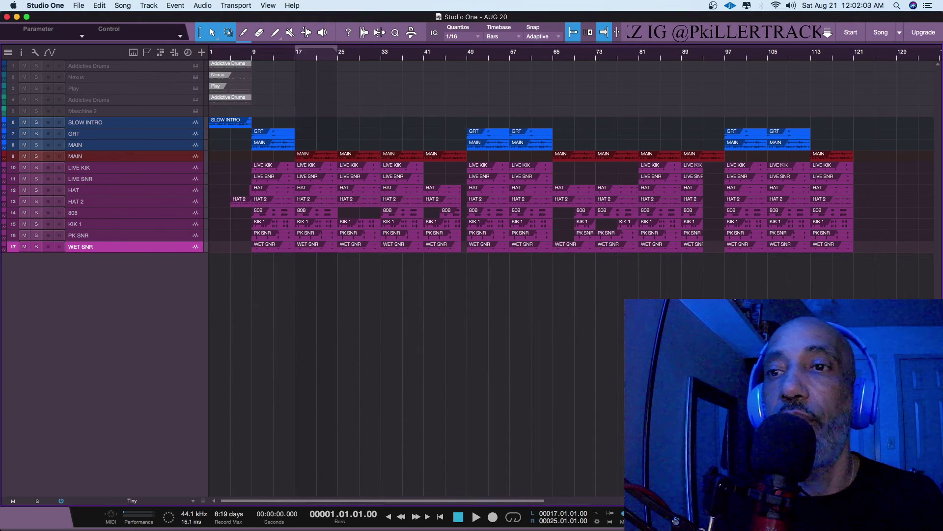
key(F5)
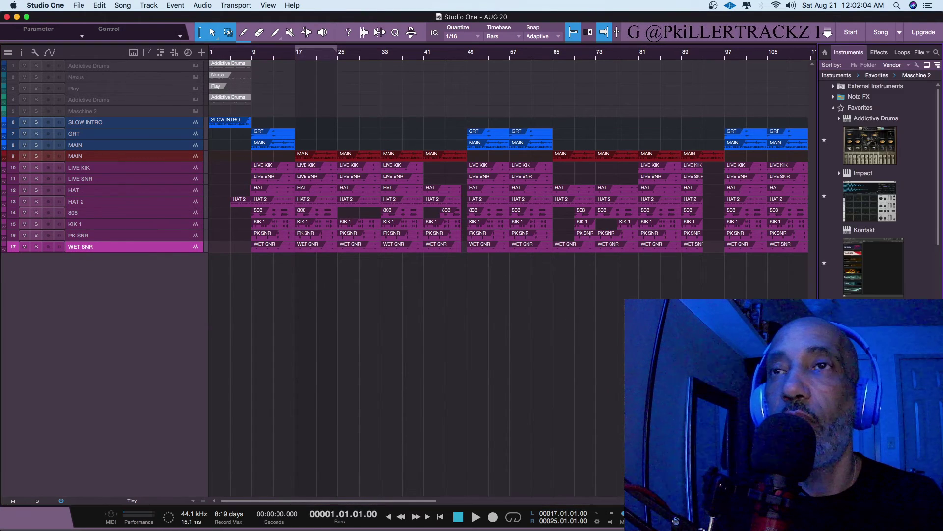
click(878, 142)
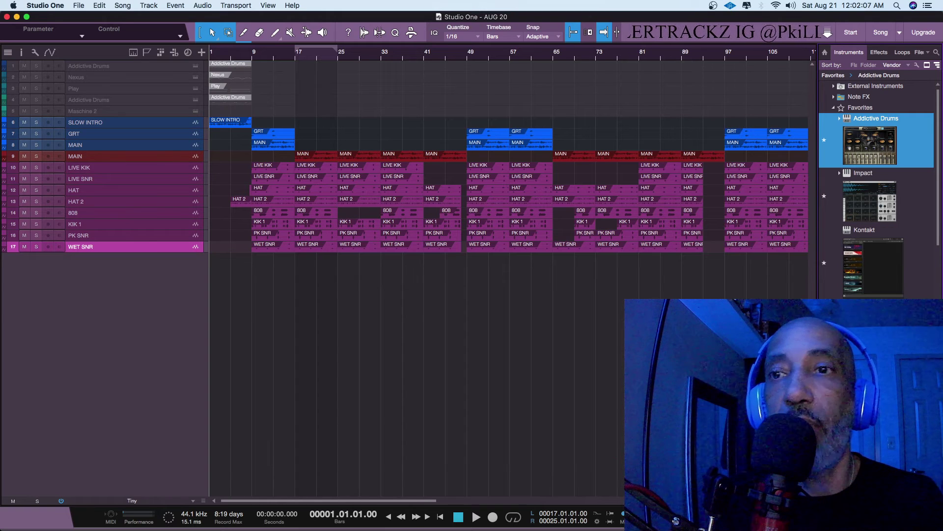
key(Return)
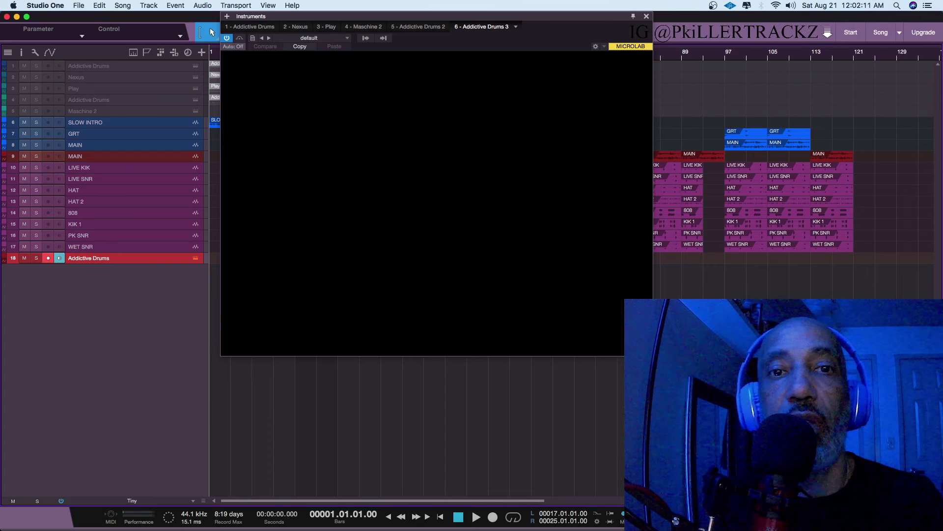
Load the PK EST preset in the new Addictive Drums instrument and close the instrument window
mouse_move(285, 525)
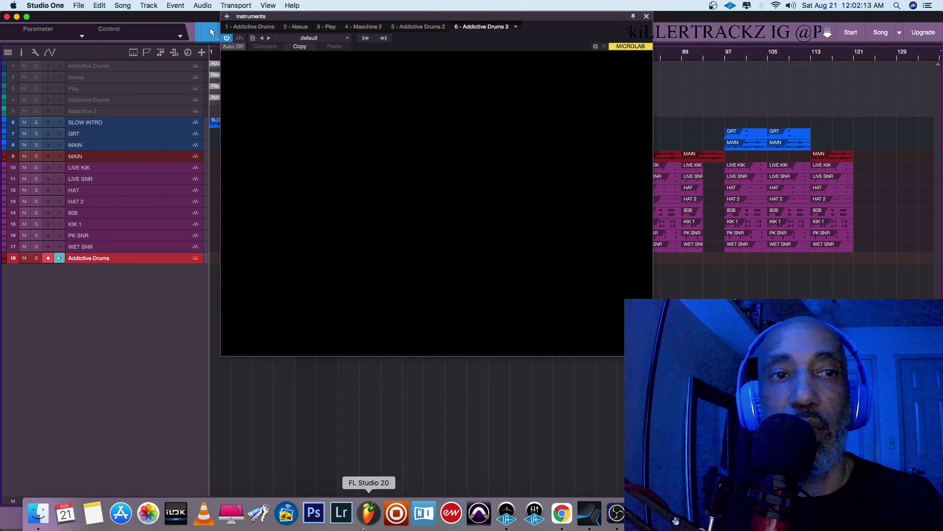
click(322, 39)
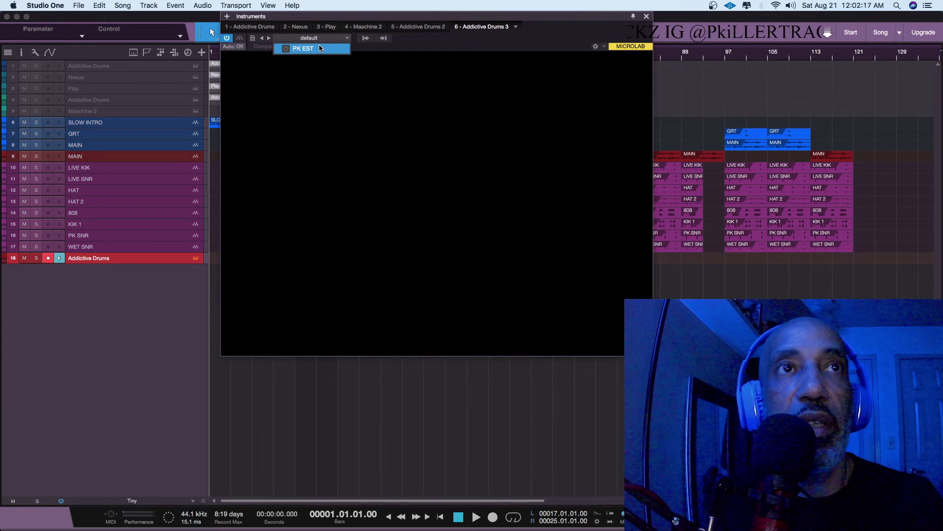
click(320, 48)
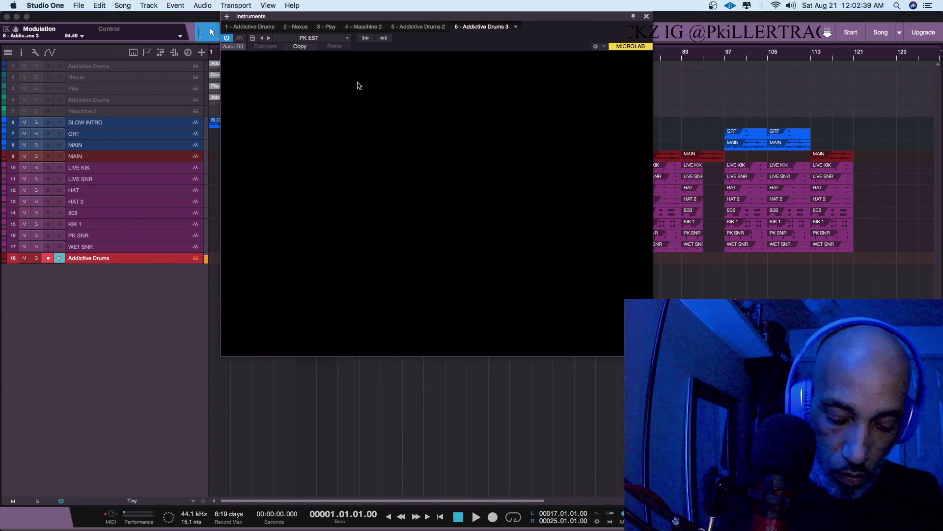
click(646, 16)
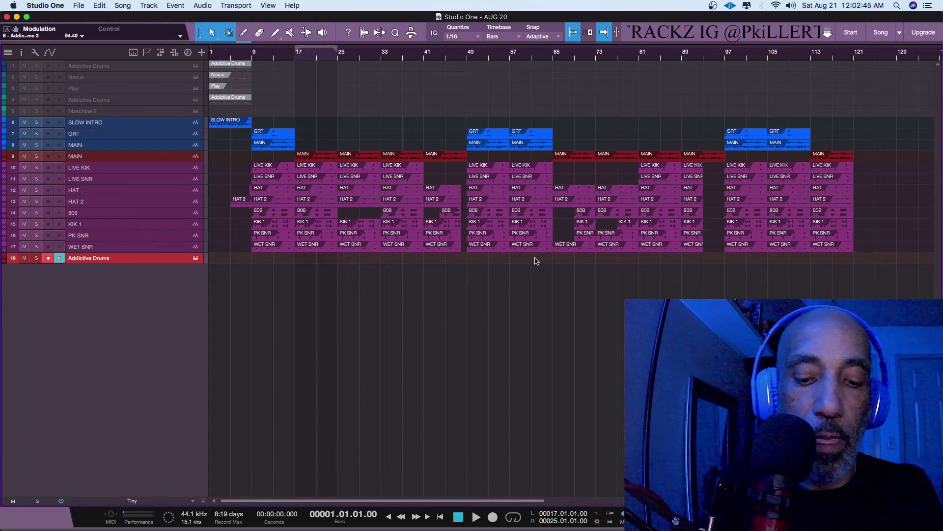
key(Up)
key(Up)
key(Up)
key(Up)
key(Up)
key(Up)
key(Up)
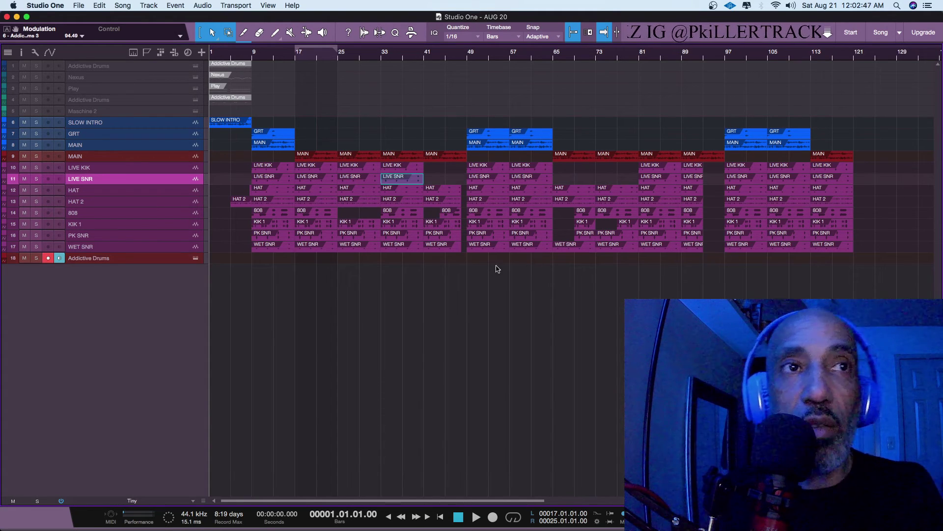
Record a drum performance on the new Addictive Drums track from bar 1 to about bar 49
click(128, 262)
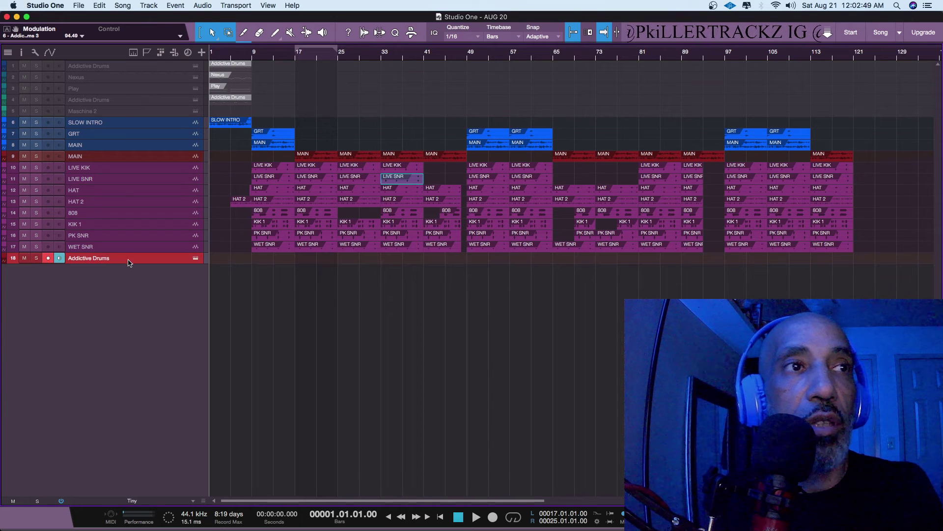
click(496, 517)
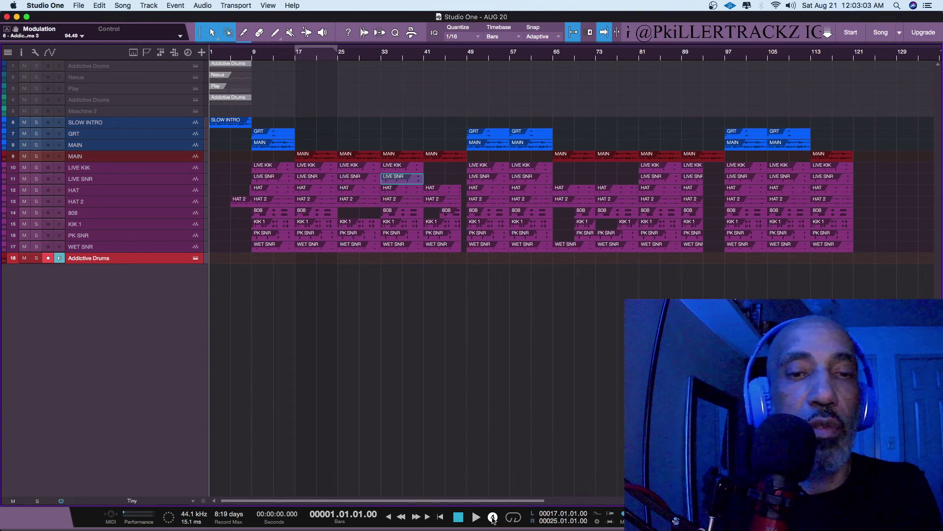
click(493, 517)
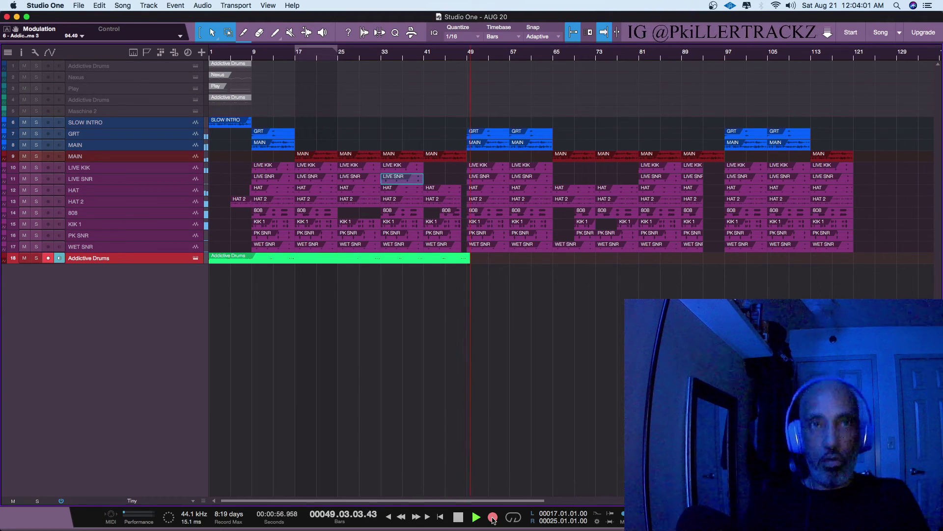
click(493, 517)
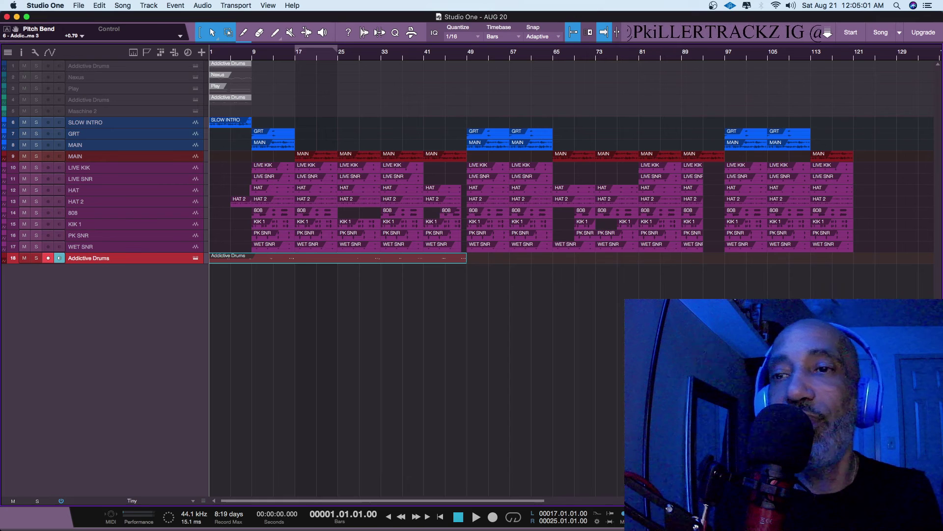
Replace the instrument on the newly recorded Addictive Drums track with Maschine 2
key(F5)
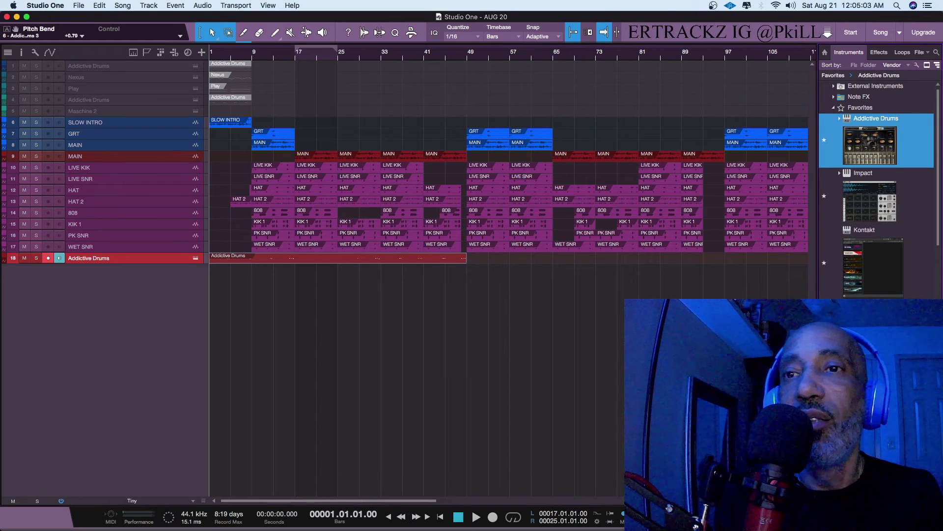
drag(870, 344, 140, 257)
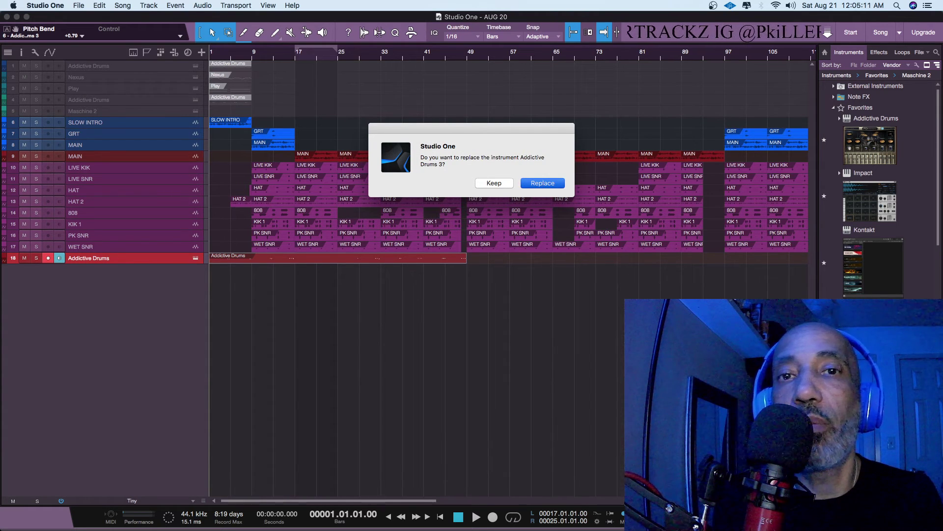
key(Return)
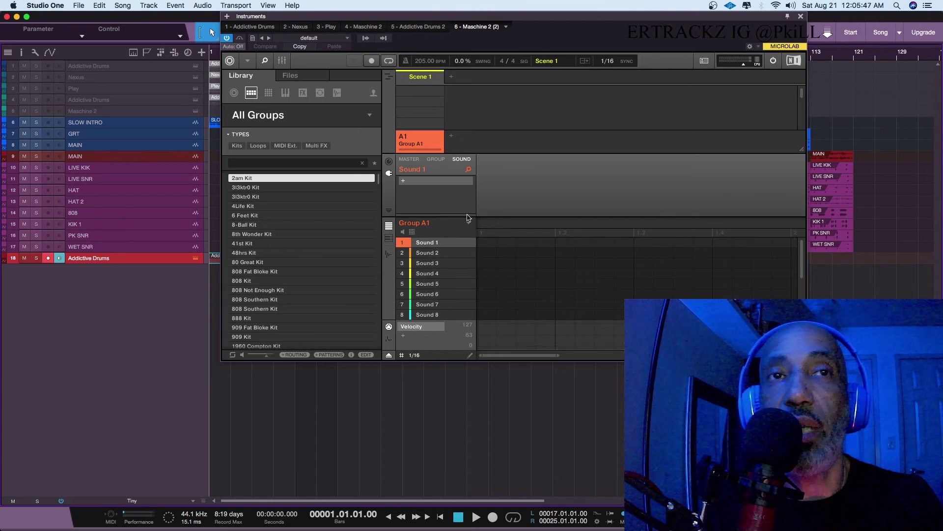
Load the XLN Audio Addictive Drums (AU) plug-in into Sound 1 of the new Maschine 2 instrument
click(421, 183)
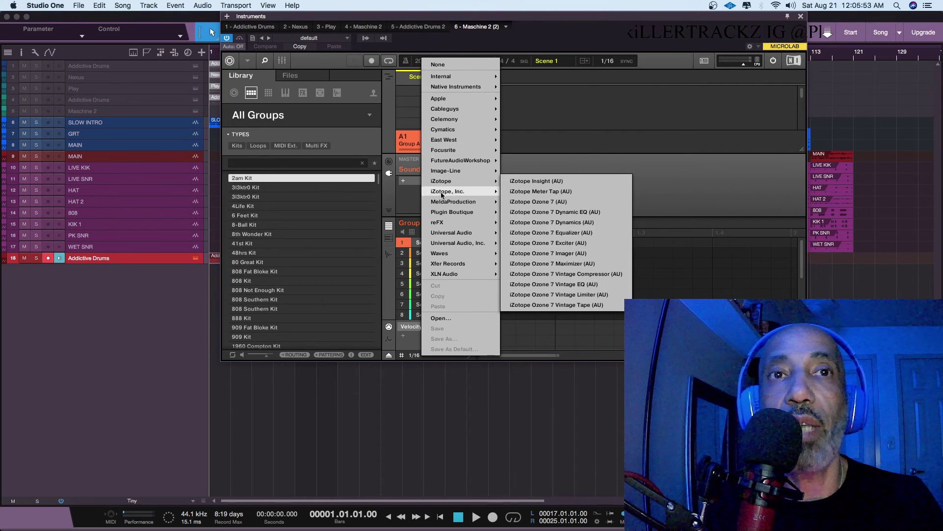
mouse_move(453, 274)
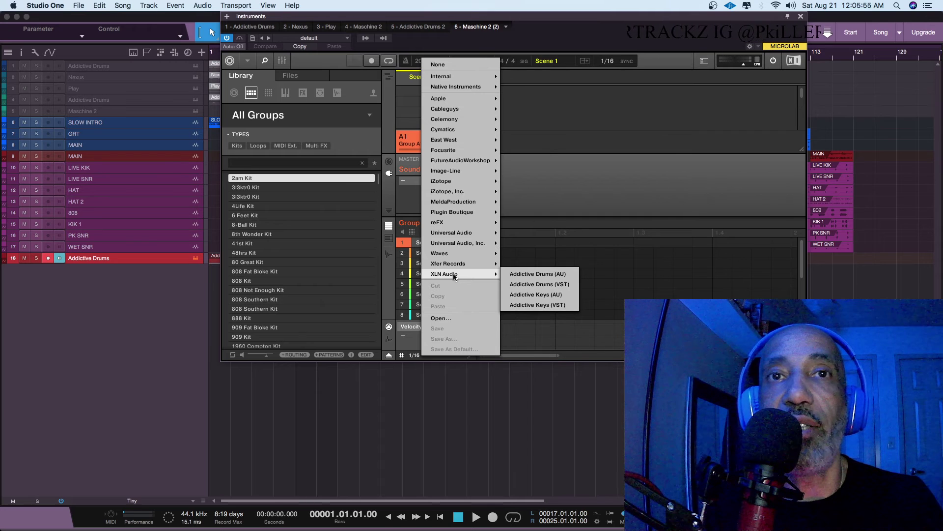
click(534, 274)
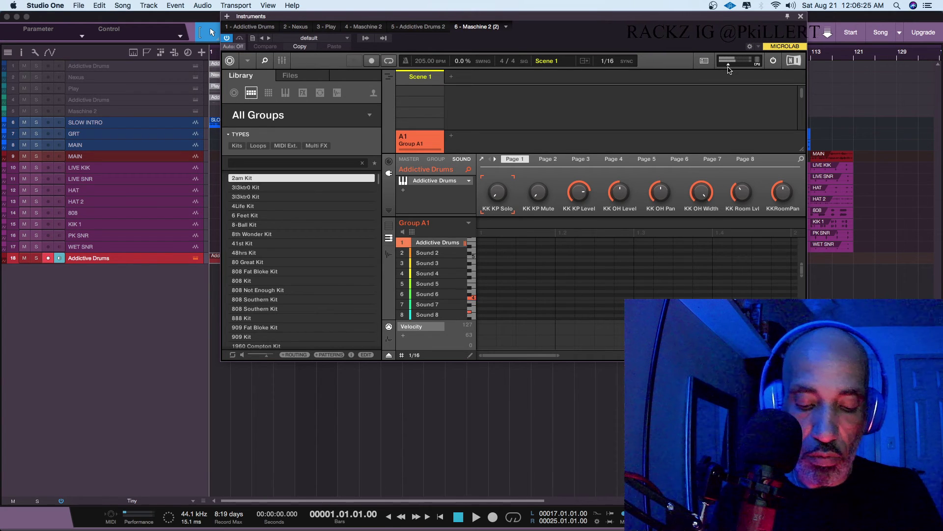
Audition the song's opening bars through the Maschine 2 instrument, then stop playback and close the instrument window
key(space)
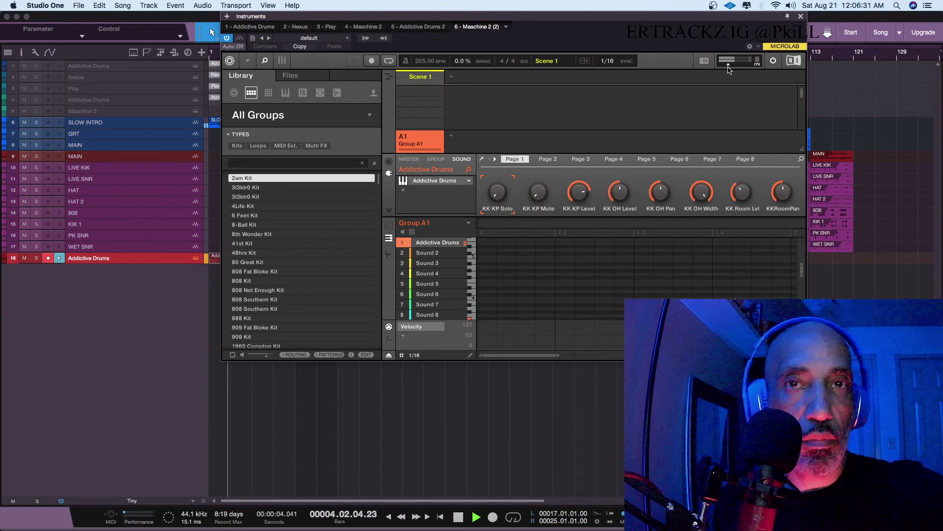
key(space)
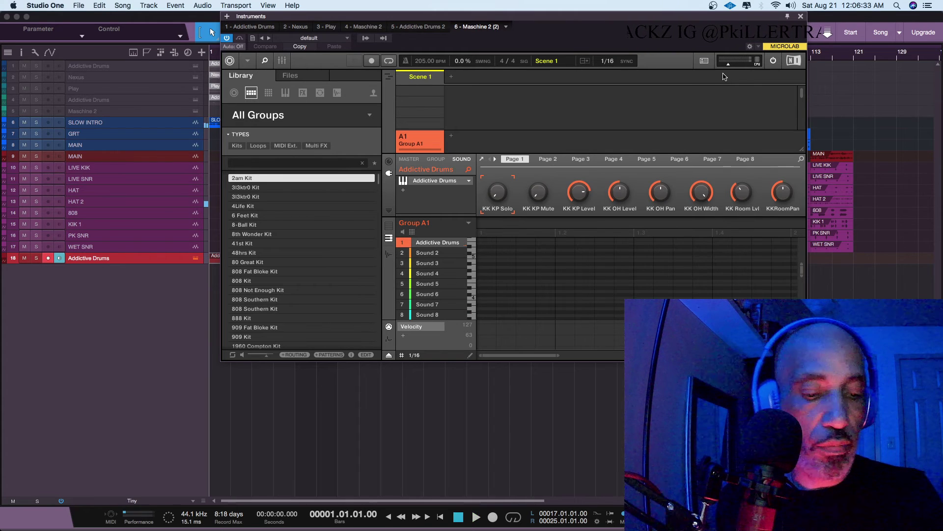
click(799, 17)
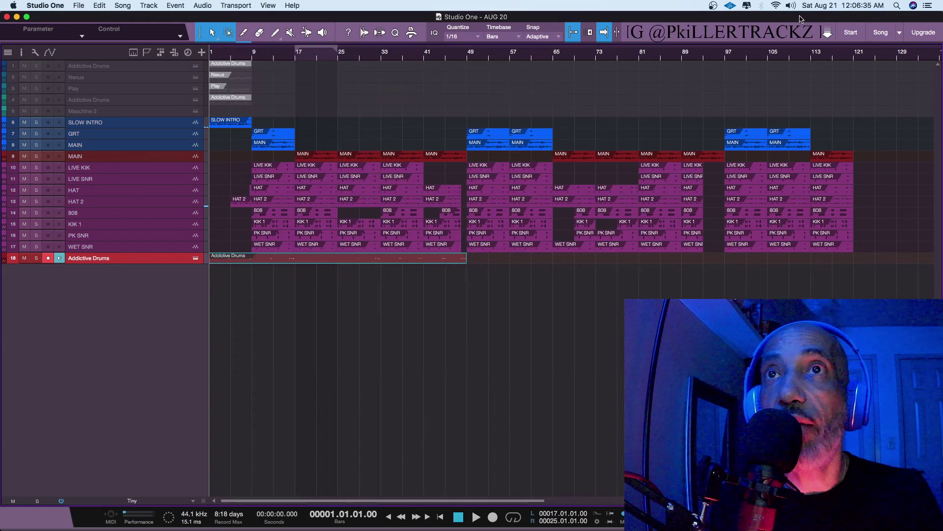
Delete the recorded Addictive Drums performance spanning bar 1 to about bar 49
click(475, 283)
click(451, 261)
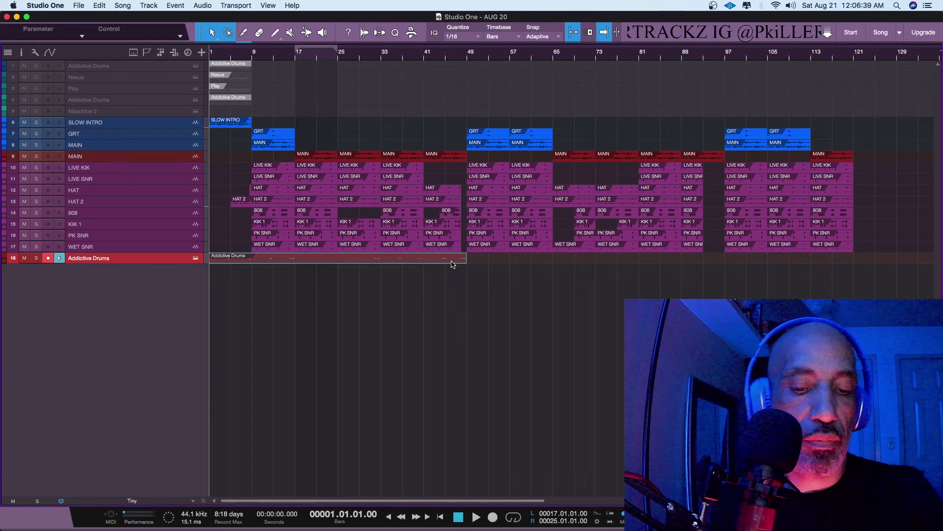
key(Delete)
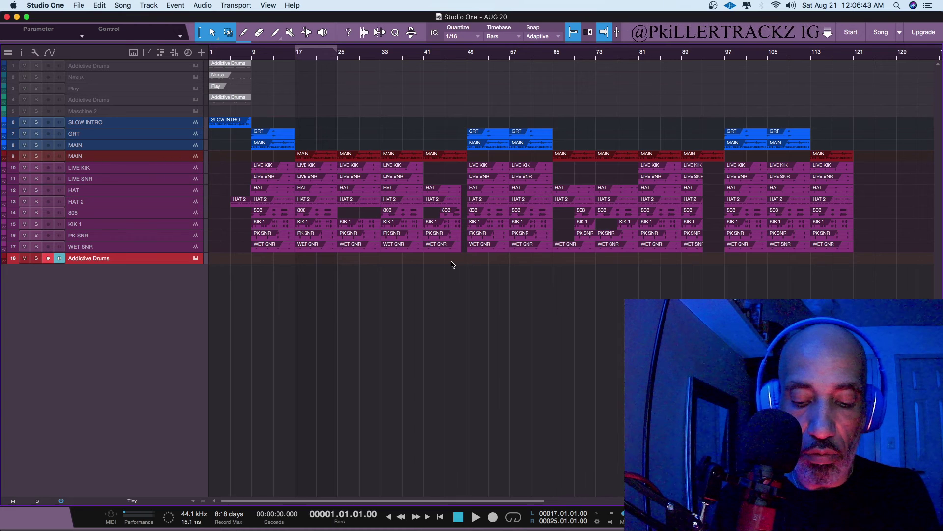
Play the song's opening bars, then inspect the Maschine 2 instrument on the Addictive Drums track and close its window
key(space)
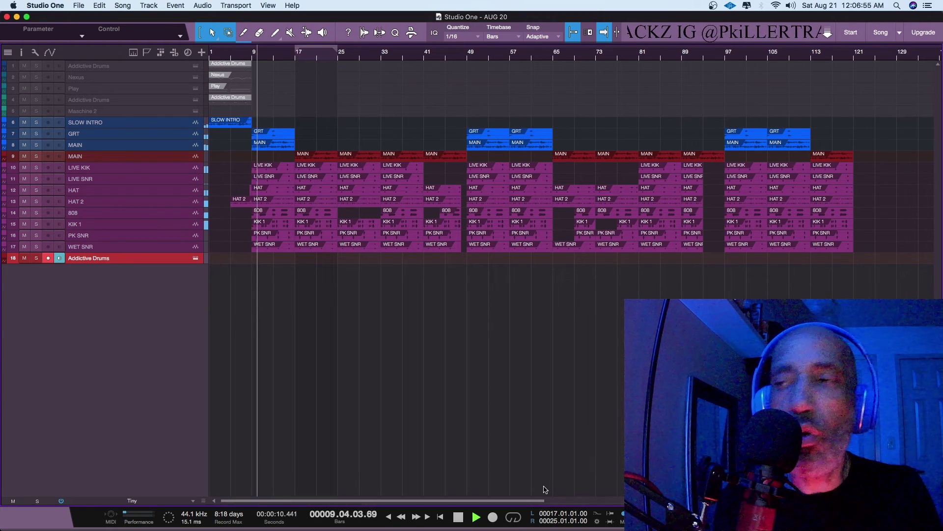
key(space)
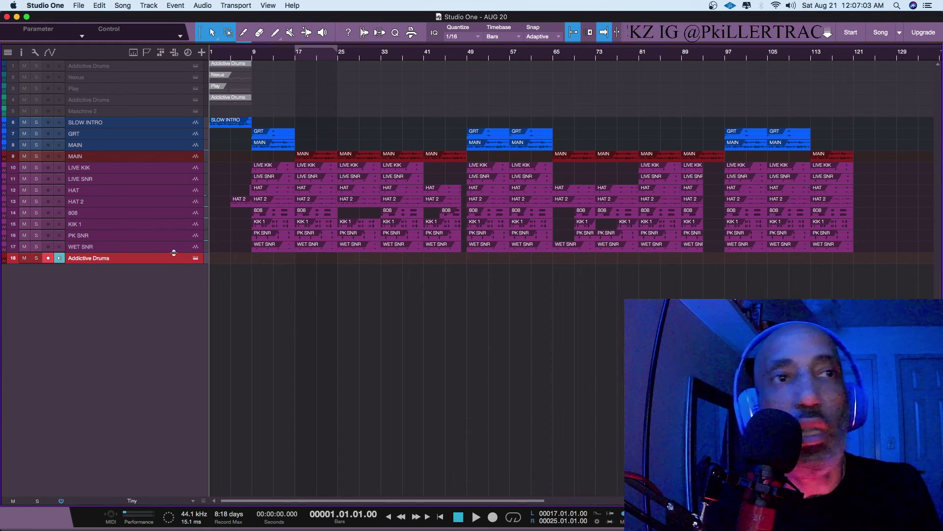
click(196, 259)
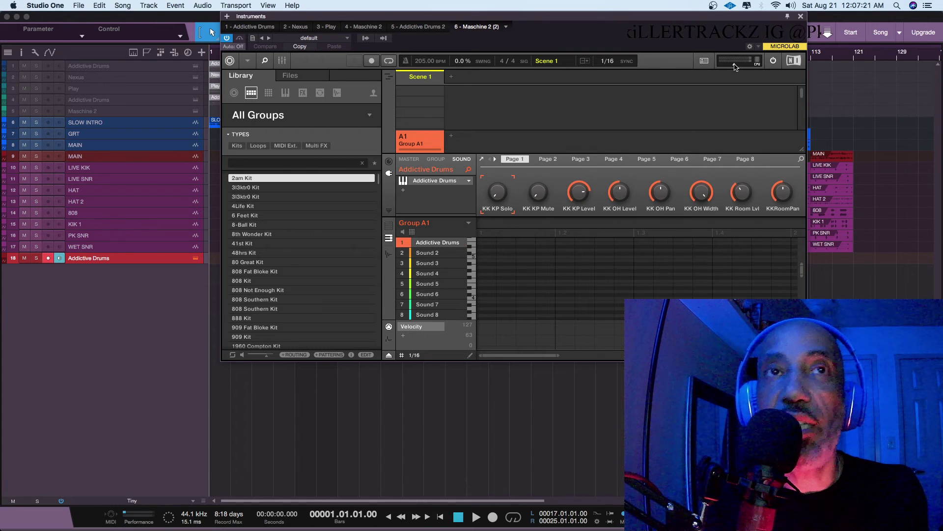
click(802, 19)
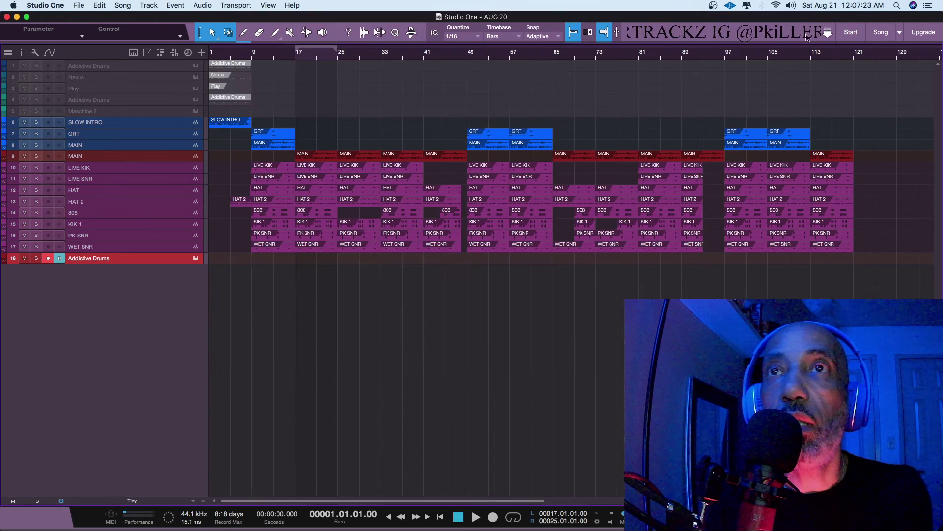
Try recording a new performance on the Addictive Drums track from bar 1
click(493, 517)
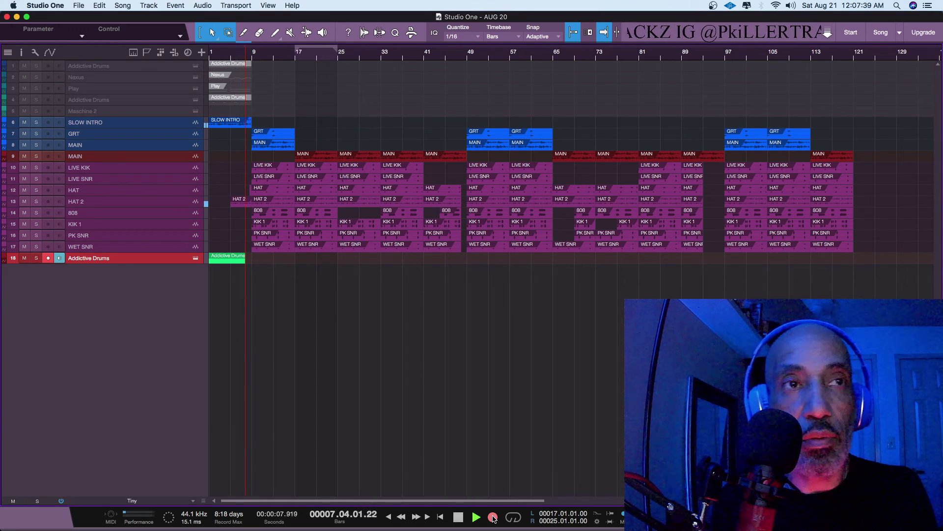
click(493, 517)
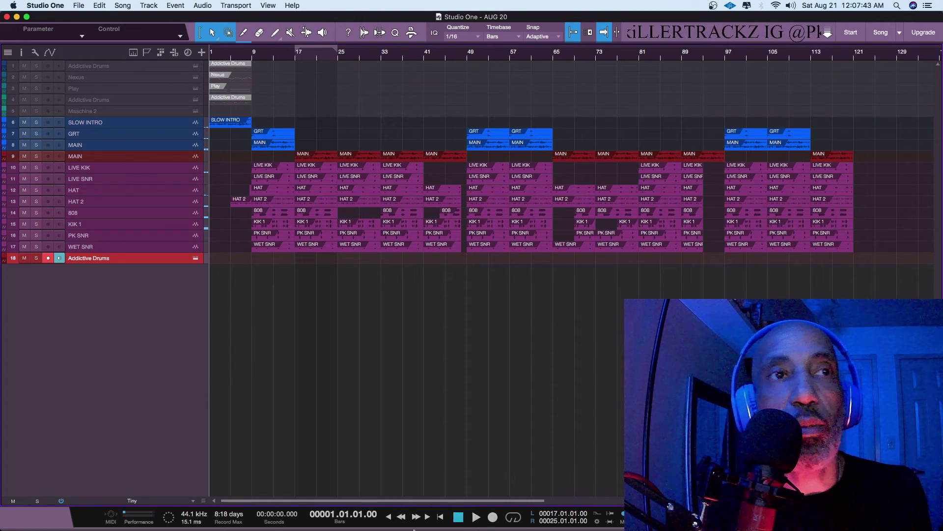
Add one stereo audio track named VOX with AD Drums Master as its input and Main as its output
mouse_move(368, 523)
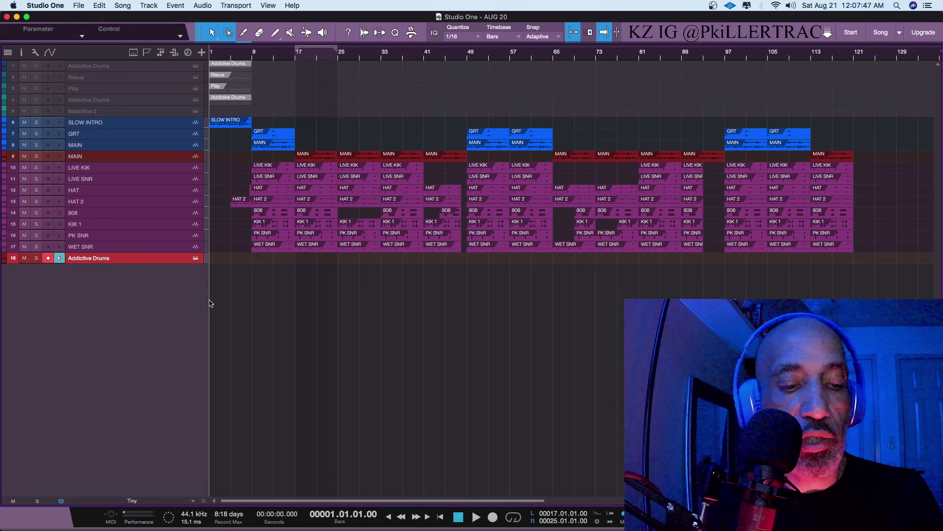
key(t)
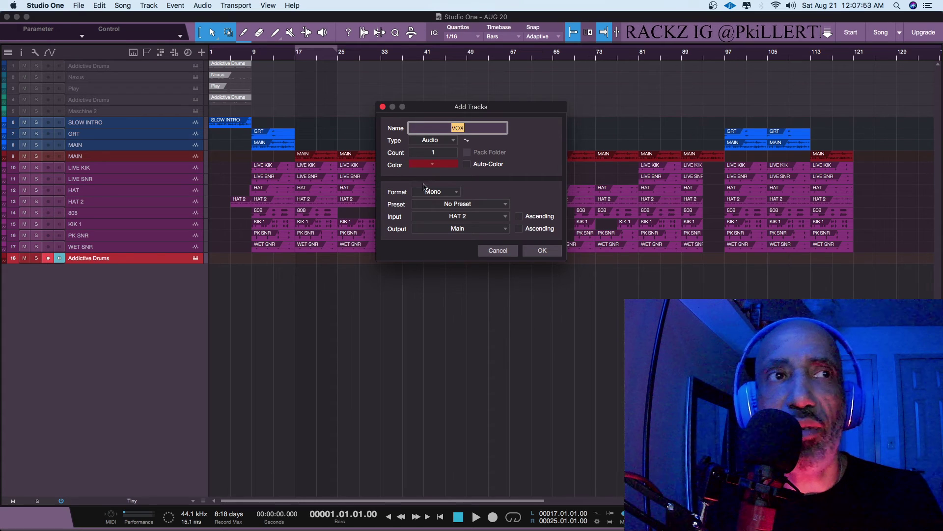
click(441, 193)
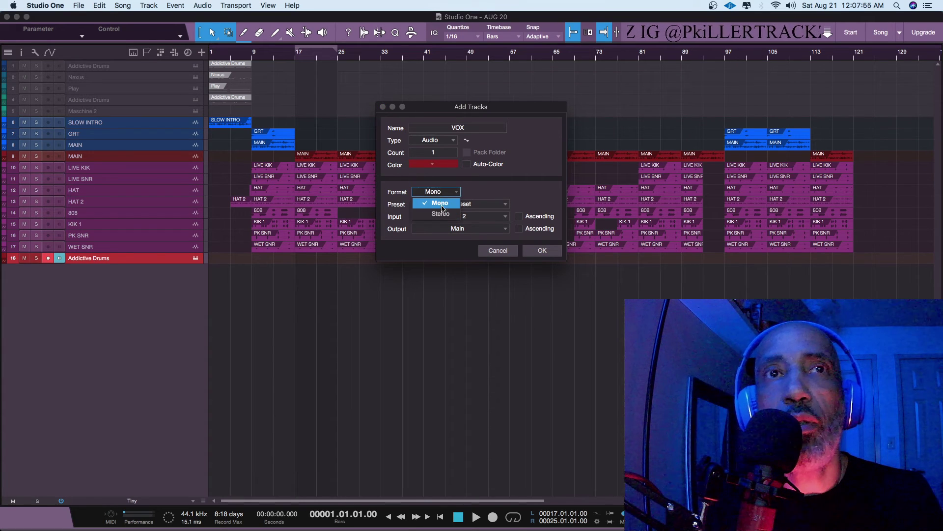
click(460, 203)
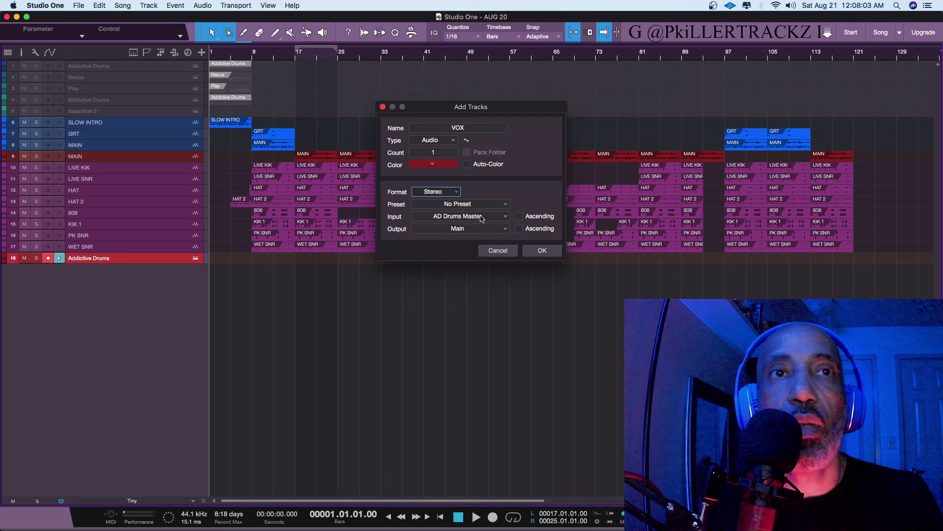
click(500, 217)
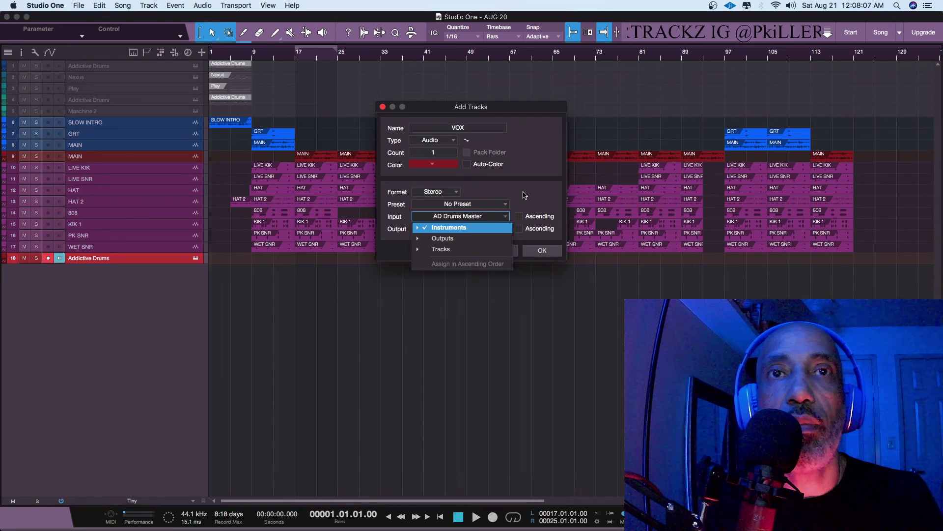
click(418, 228)
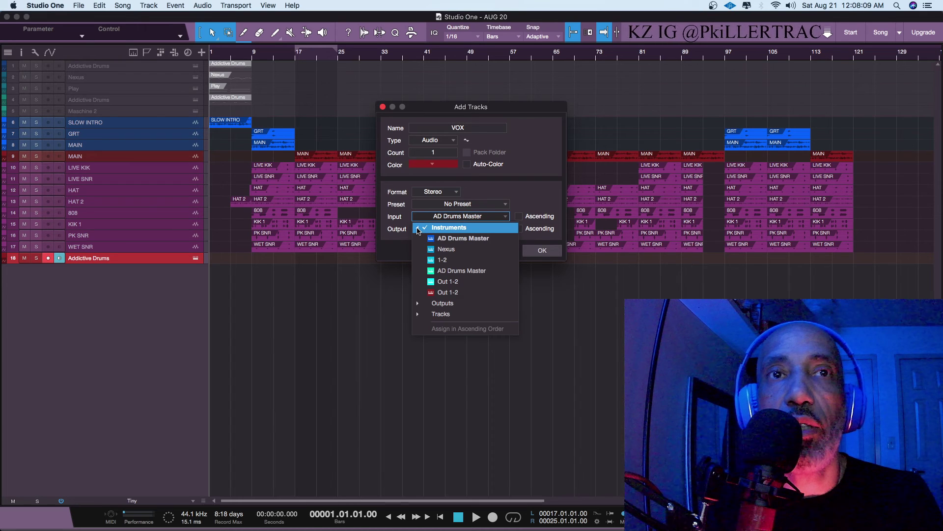
click(471, 239)
click(541, 250)
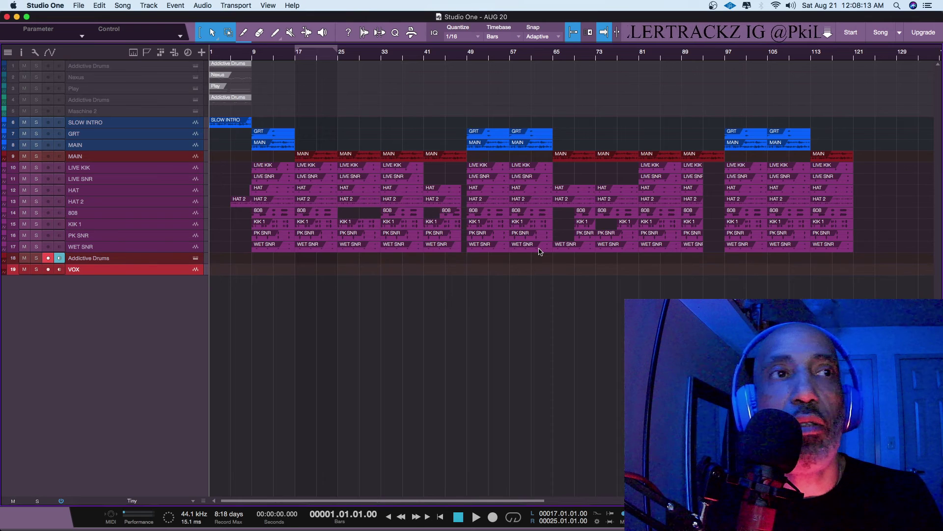
Arm the VOX track and record from bar 1 to about bar 20, disarming the Addictive Drums track during the take
click(48, 269)
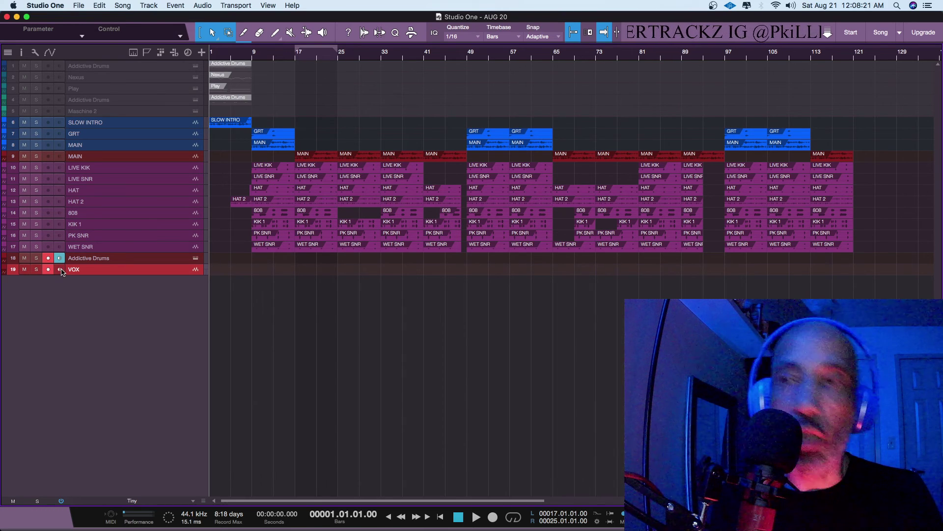
click(492, 517)
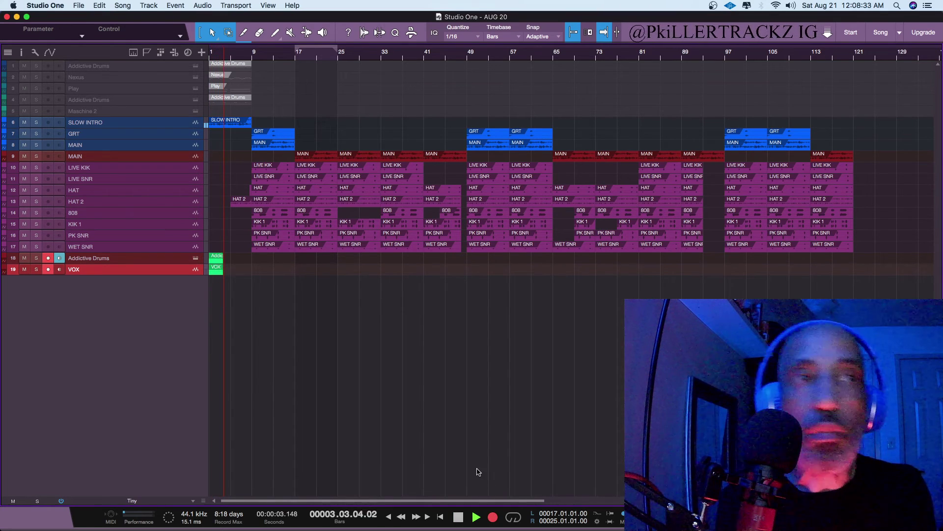
click(51, 258)
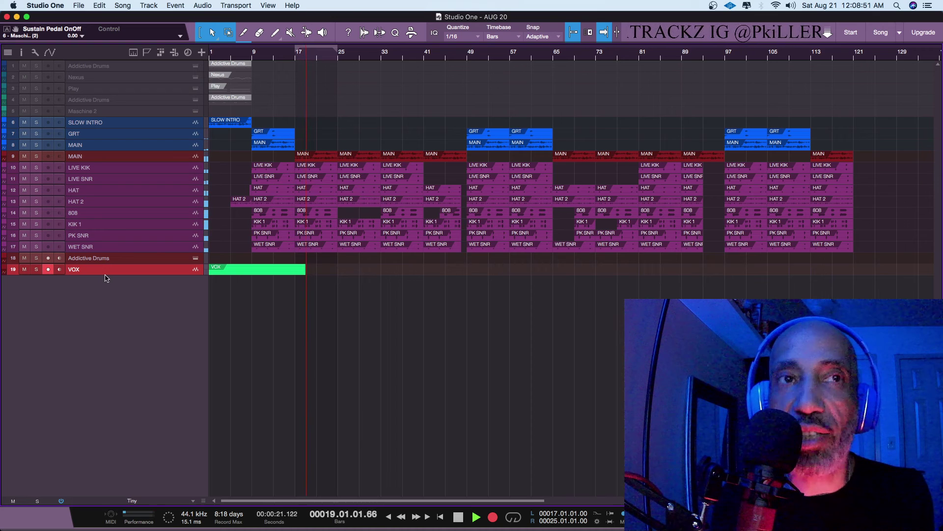
key(space)
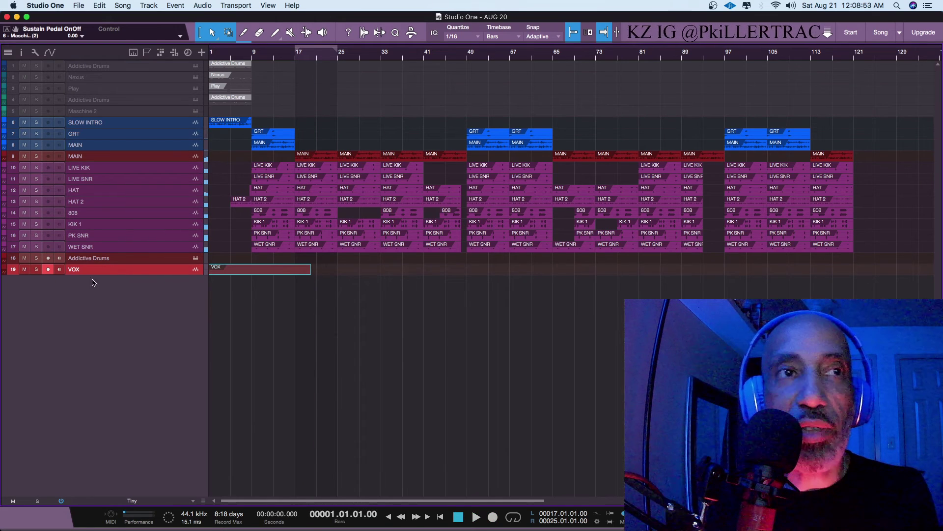
Enlarge the VOX track to expose its routing settings and re-arm the Addictive Drums track for recording
drag(109, 274, 137, 424)
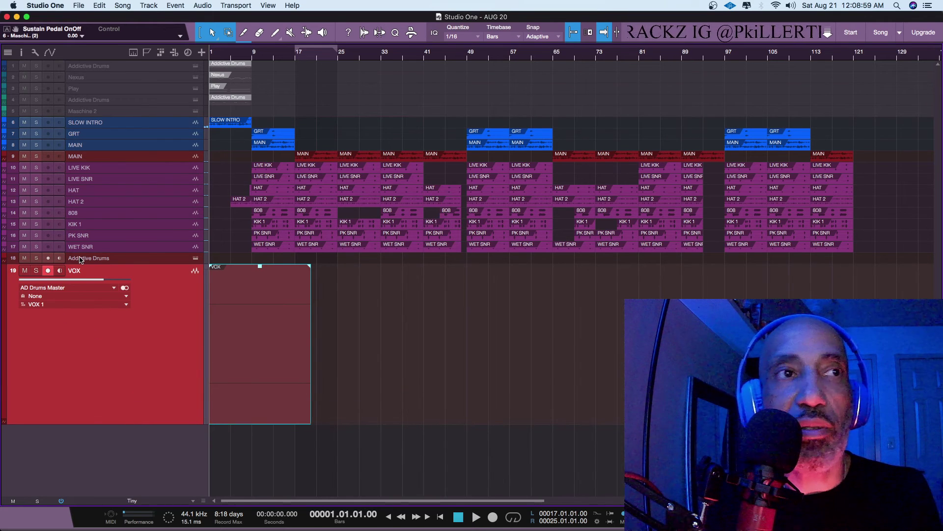
click(47, 258)
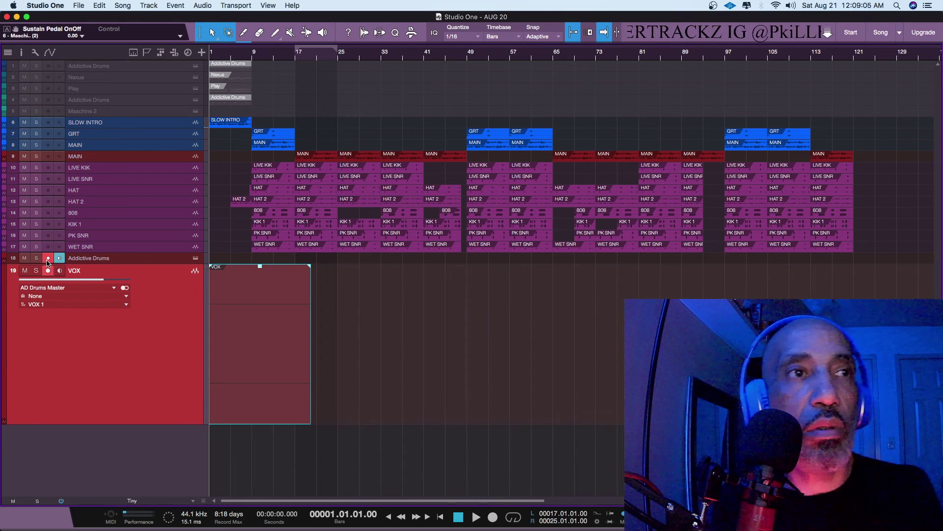
Set the VOX track's input to None and check its group and layer options
click(67, 290)
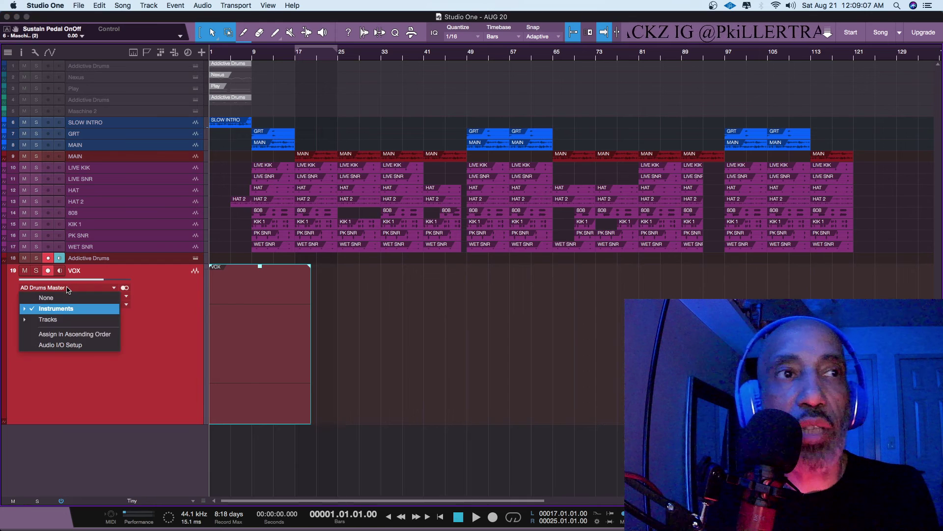
click(68, 299)
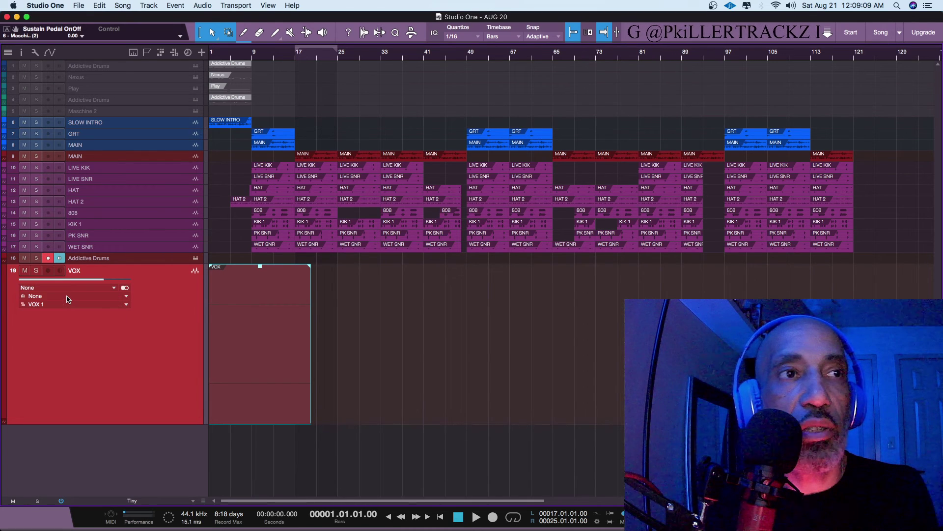
click(64, 297)
click(67, 298)
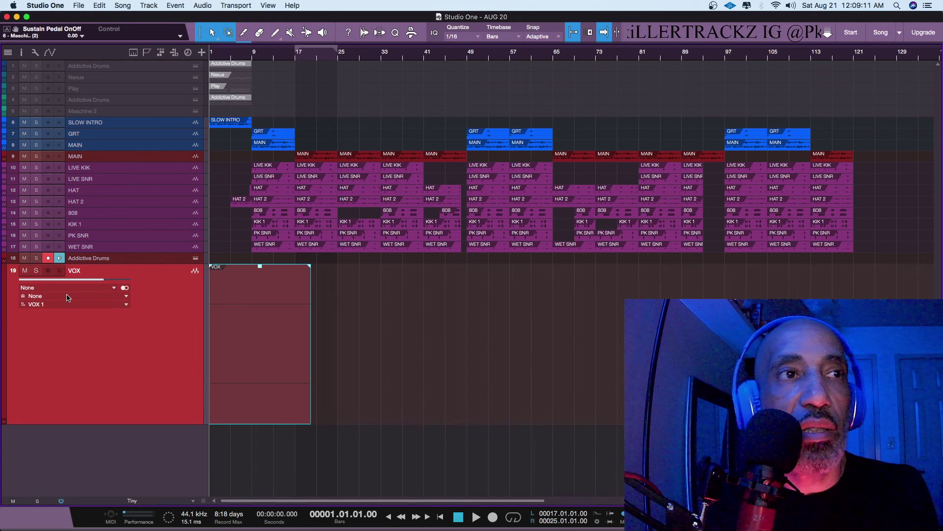
click(68, 305)
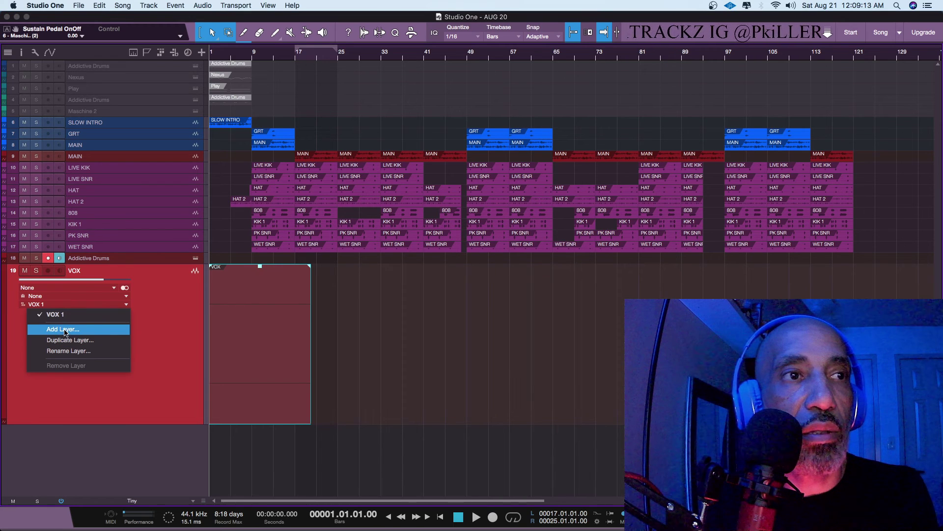
click(145, 314)
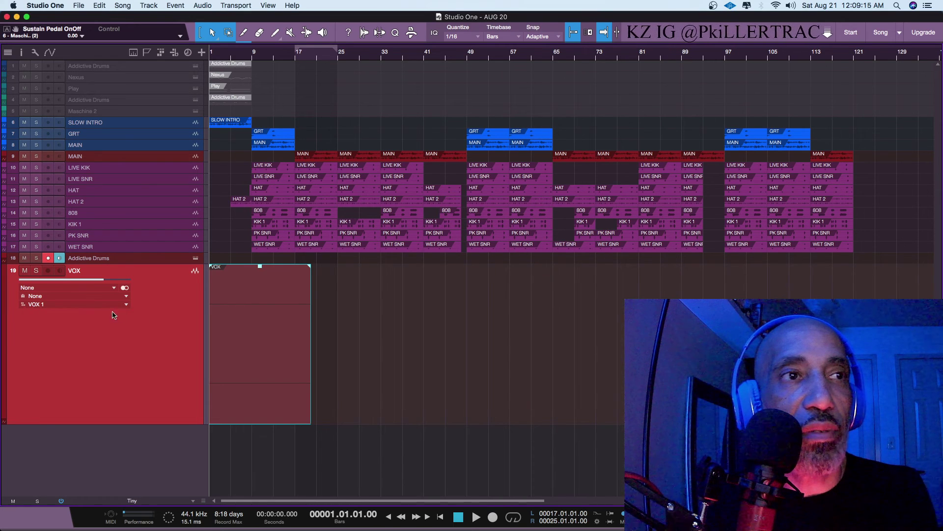
click(94, 298)
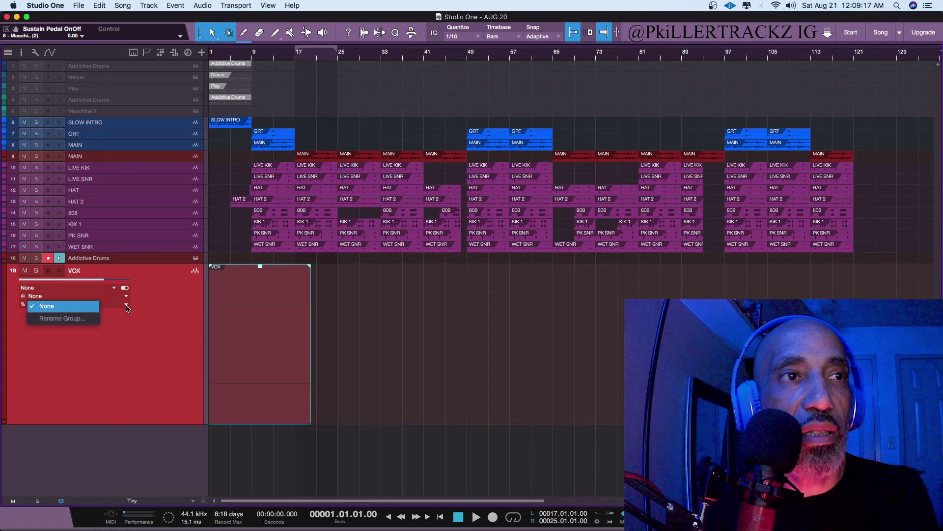
click(141, 305)
Review the available track and instrument sources, then assign the first AD Drums Master output as the VOX track's input
click(84, 290)
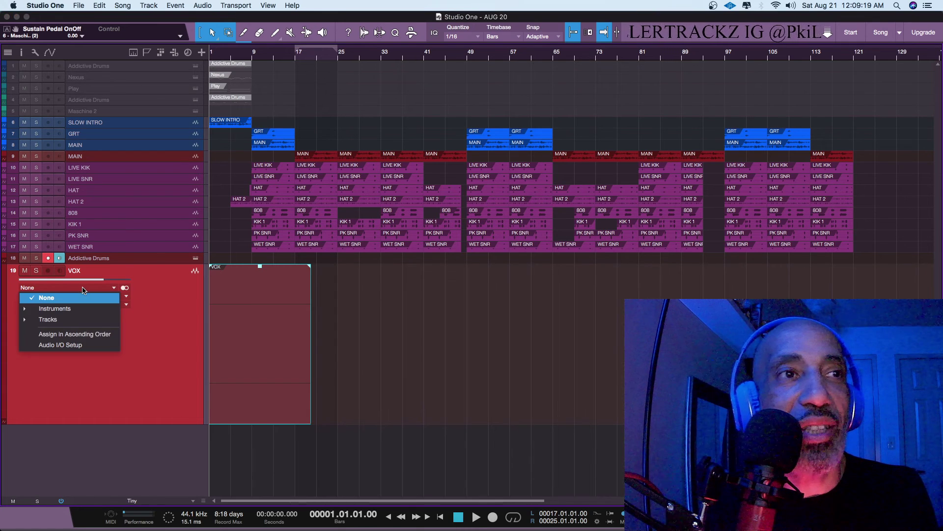
click(50, 319)
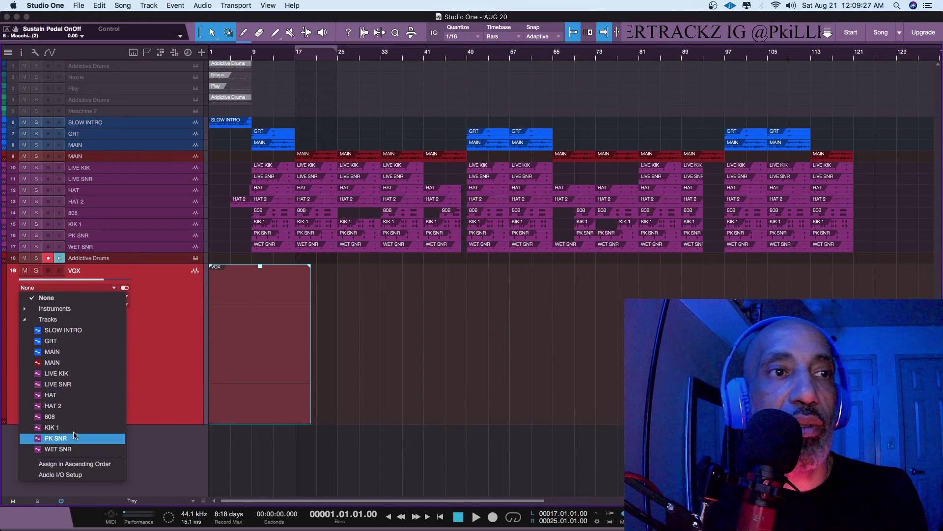
click(25, 308)
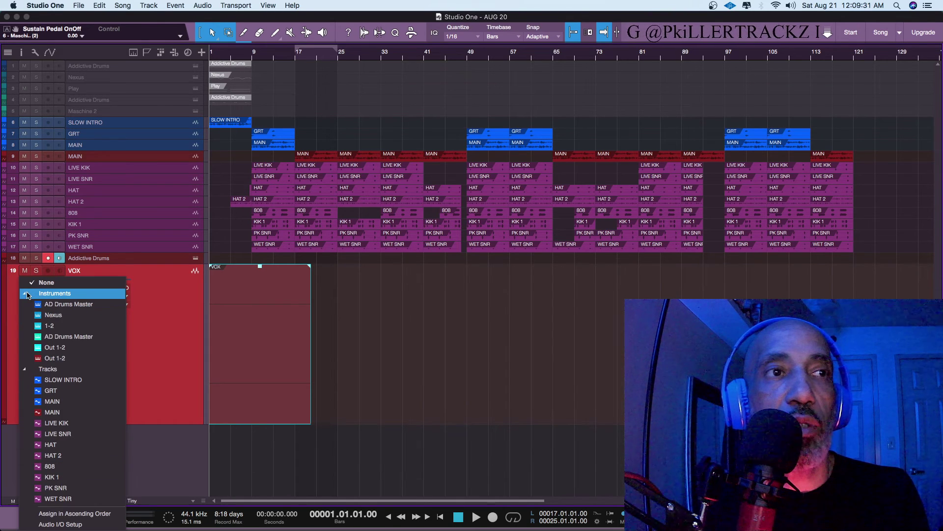
click(64, 306)
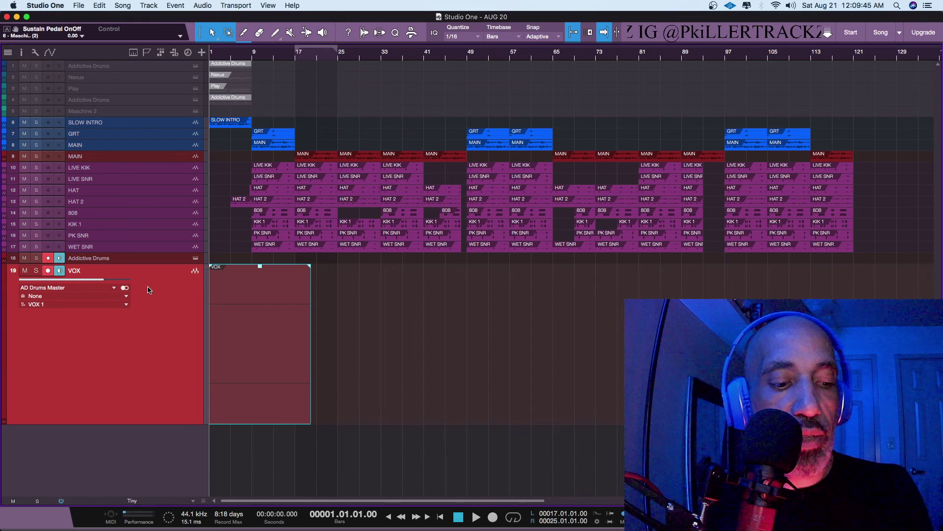
Delete the empty recorded clip at the start of the VOX track
click(342, 363)
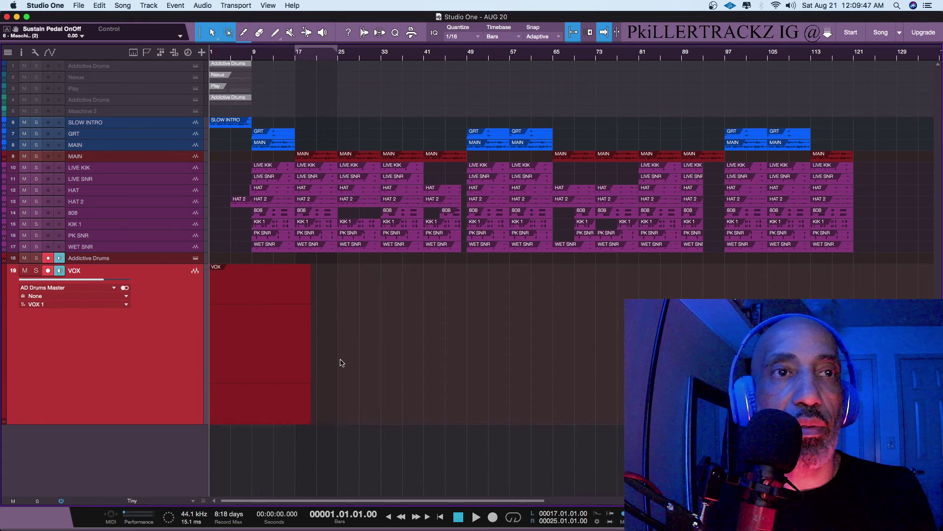
click(307, 382)
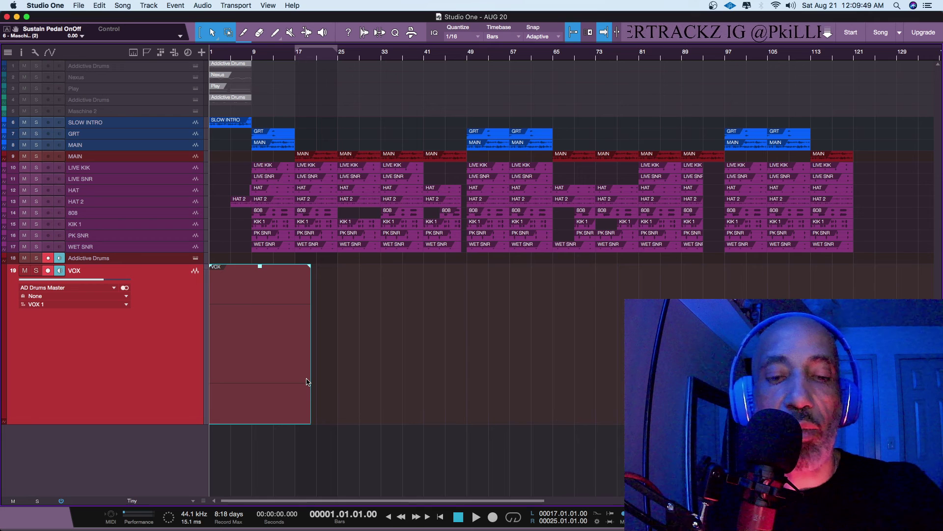
key(Delete)
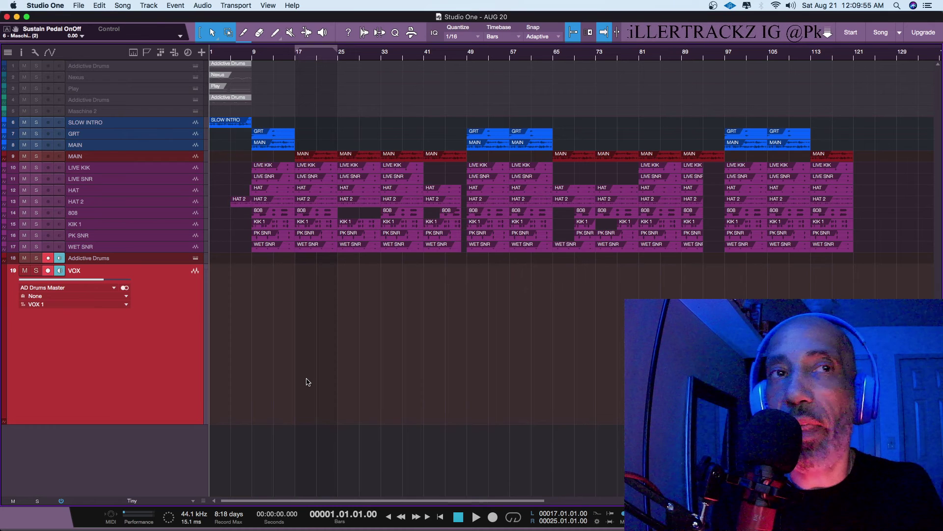
Record a test take of Addictive Drums and VOX from bar 1 to about bar 10, then delete the VOX clip
click(493, 516)
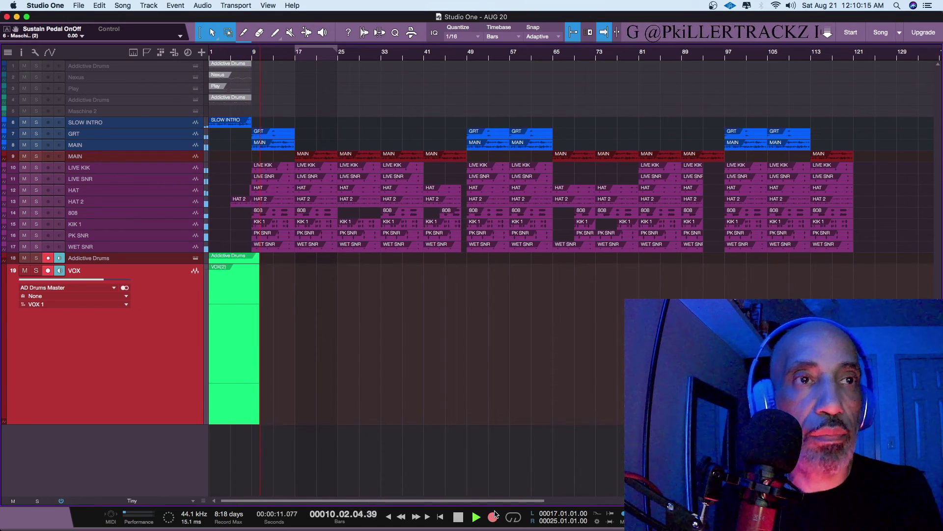
key(space)
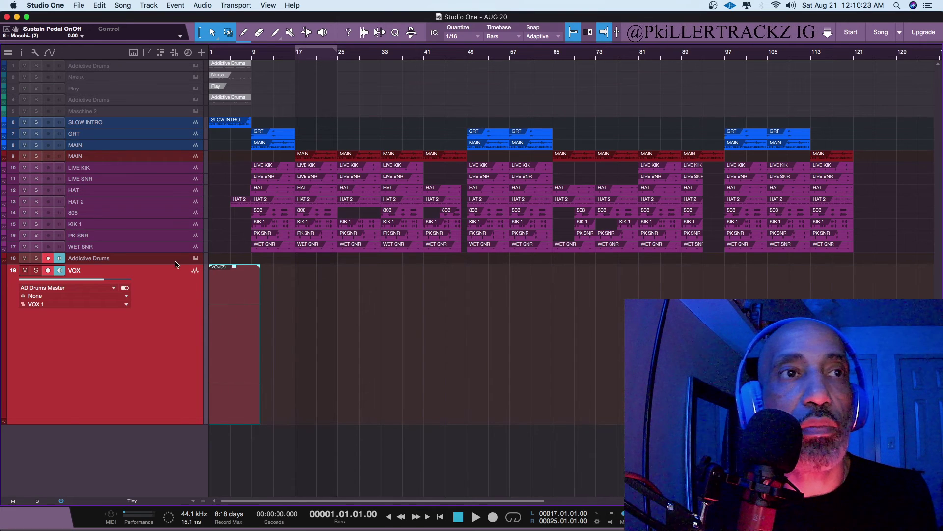
click(246, 338)
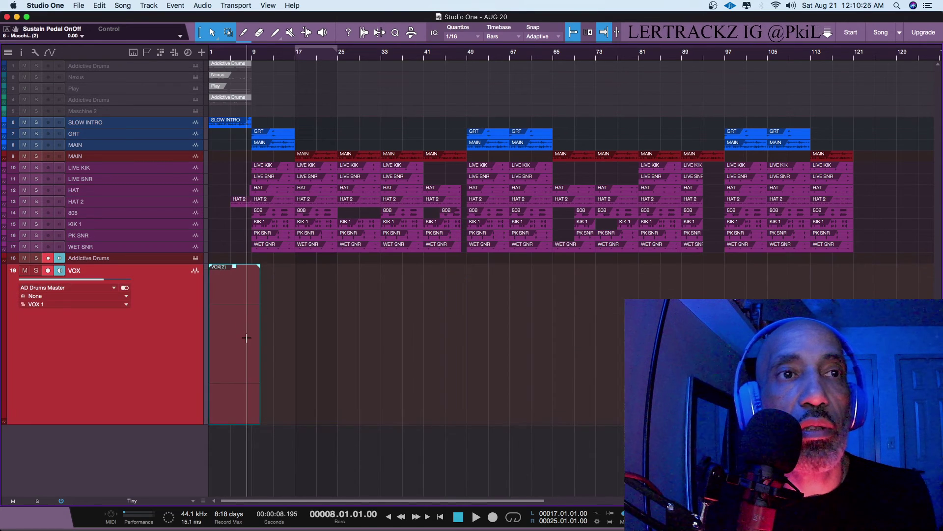
key(Delete)
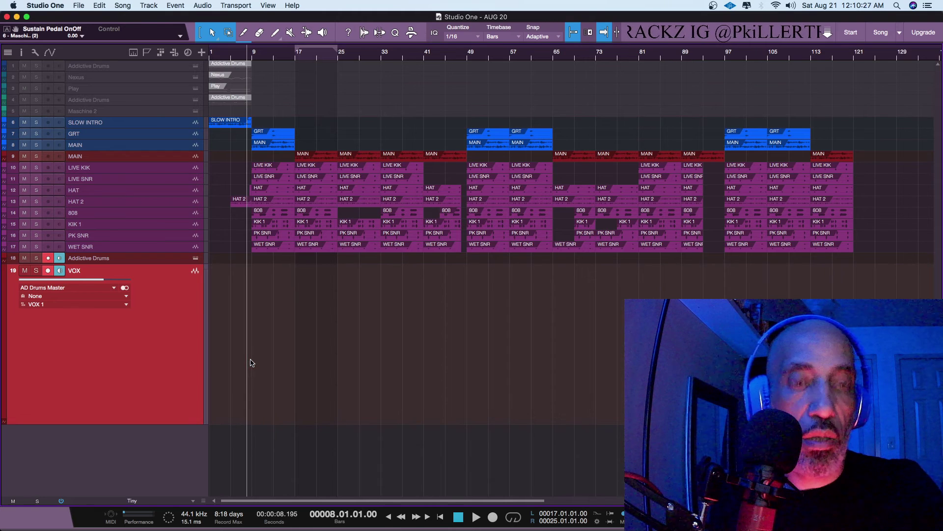
Disarm the VOX track, enlarge the Addictive Drums track to expose its routing, and open its Maschine 2 instrument
click(46, 270)
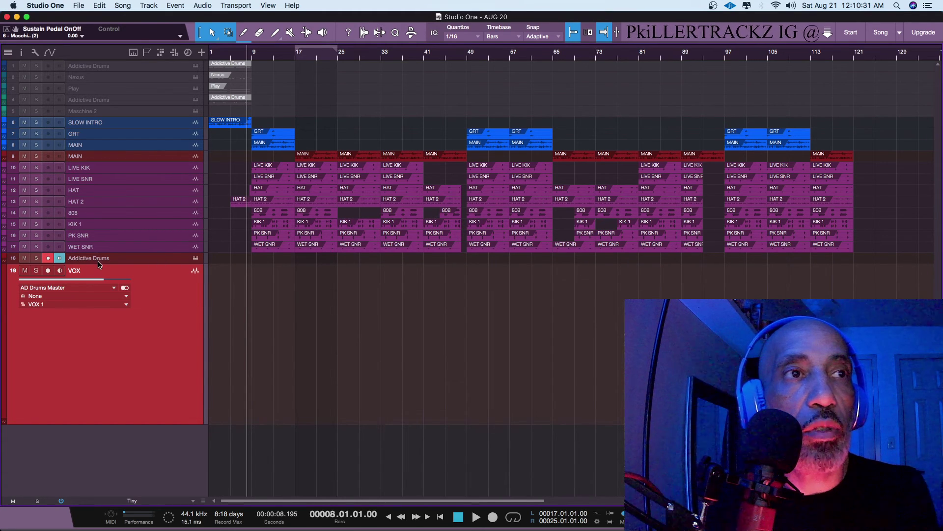
drag(99, 262, 117, 364)
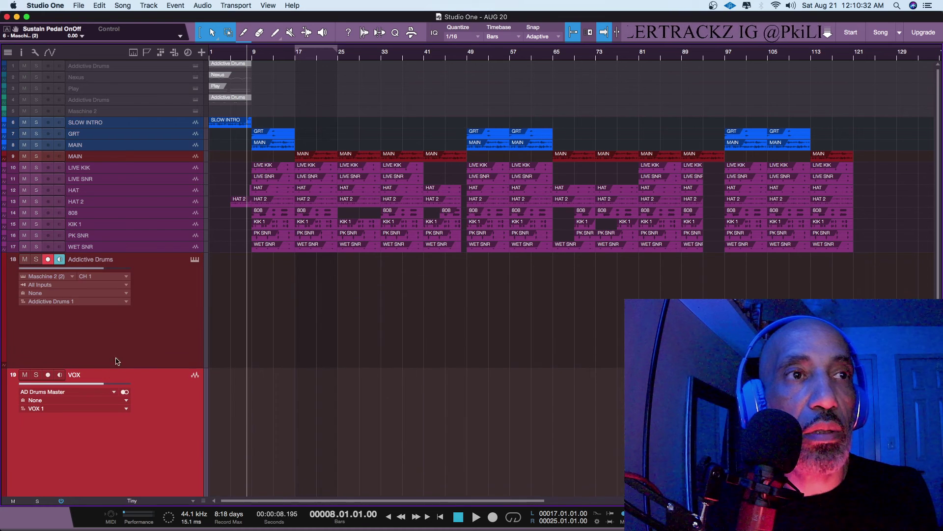
click(174, 275)
click(195, 260)
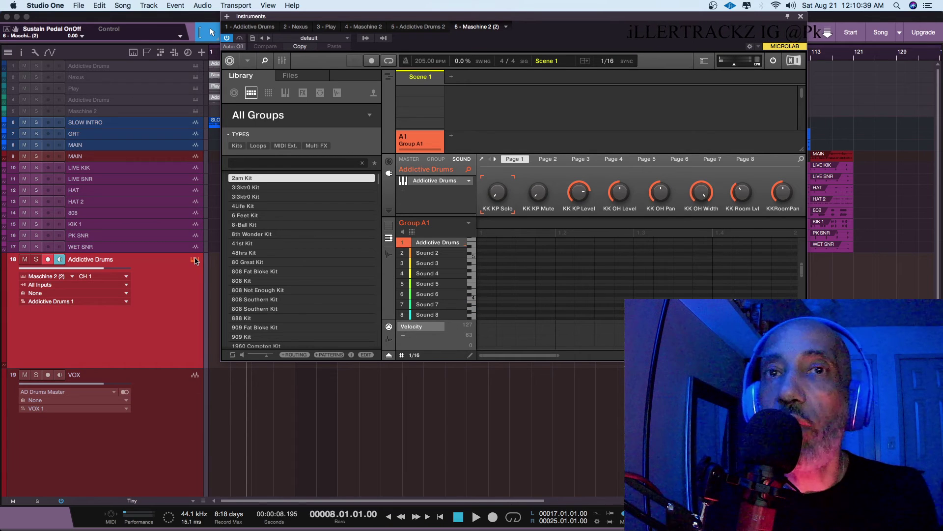
click(389, 77)
click(389, 77)
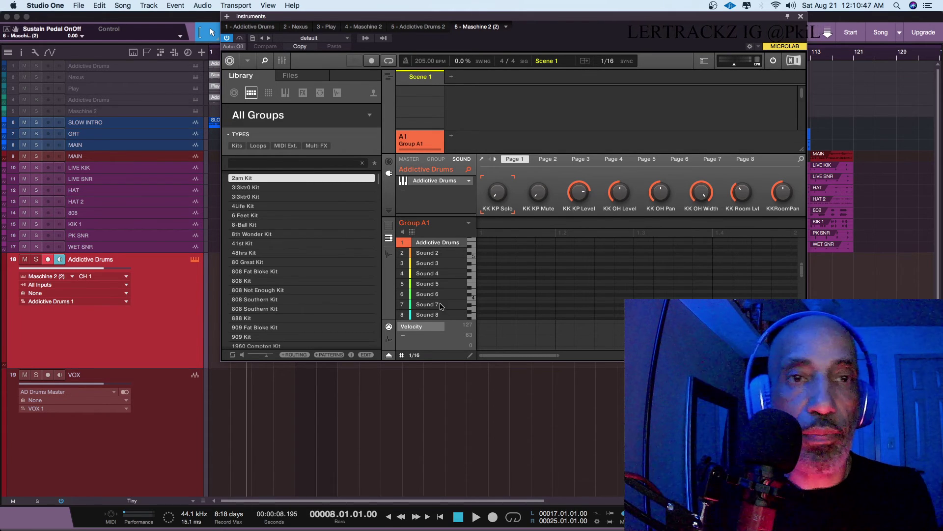
Try recording short takes on the Addictive Drums track, first from bar 8 and again from bar 1
click(496, 519)
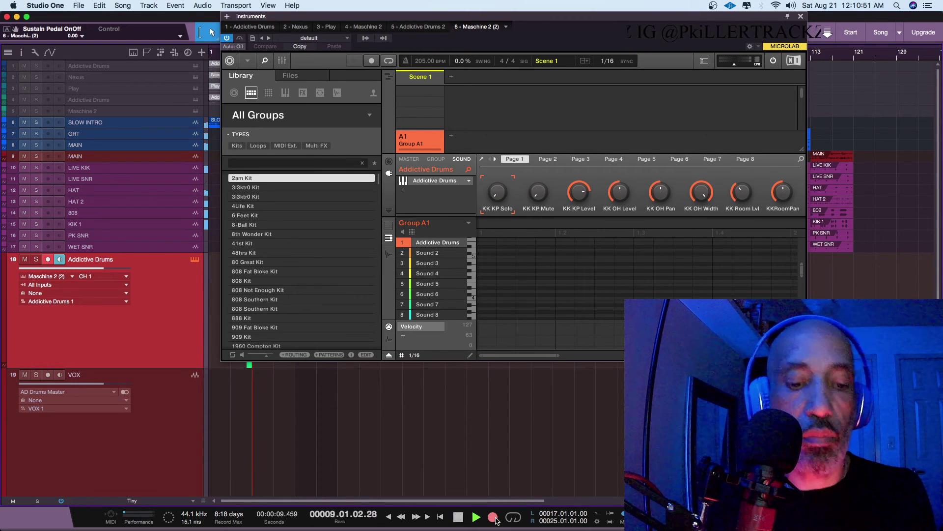
key(space)
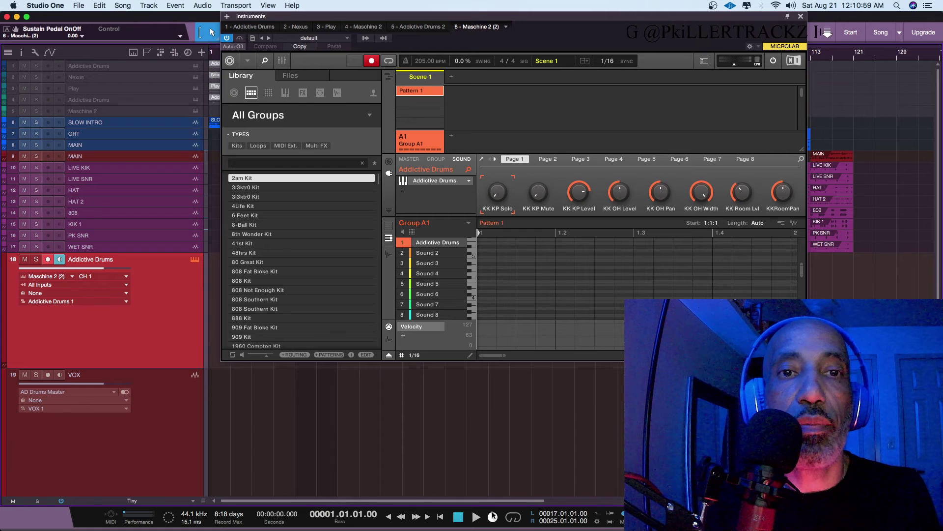
click(492, 516)
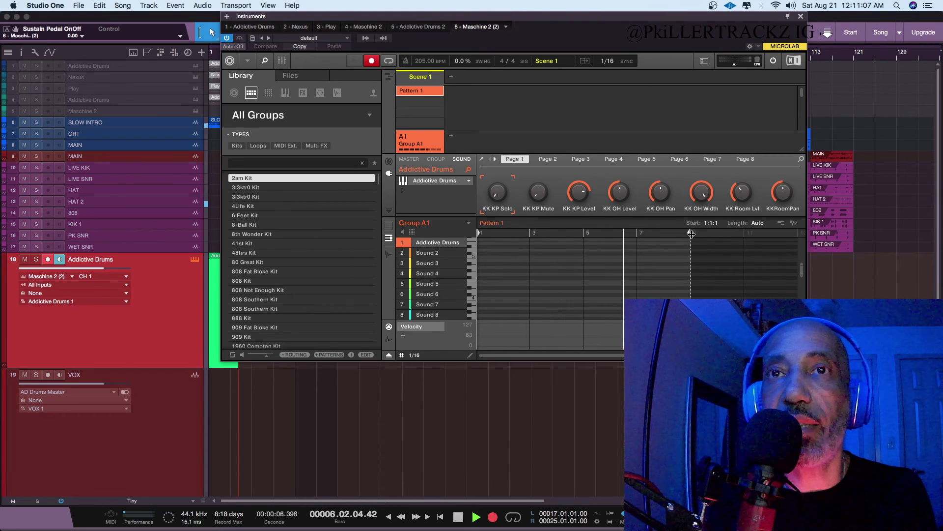
key(space)
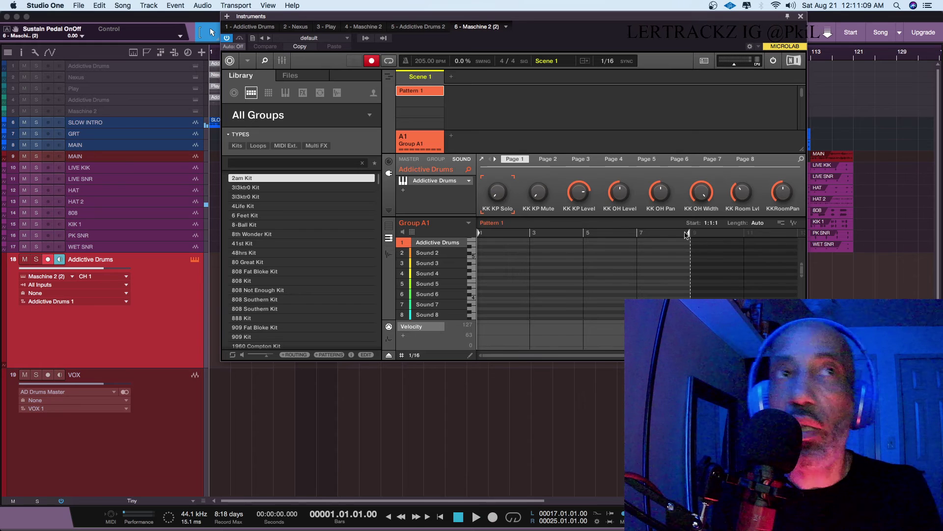
Close the Maschine 2 window and set the song's loop range from bar 1 to bar 121
click(801, 17)
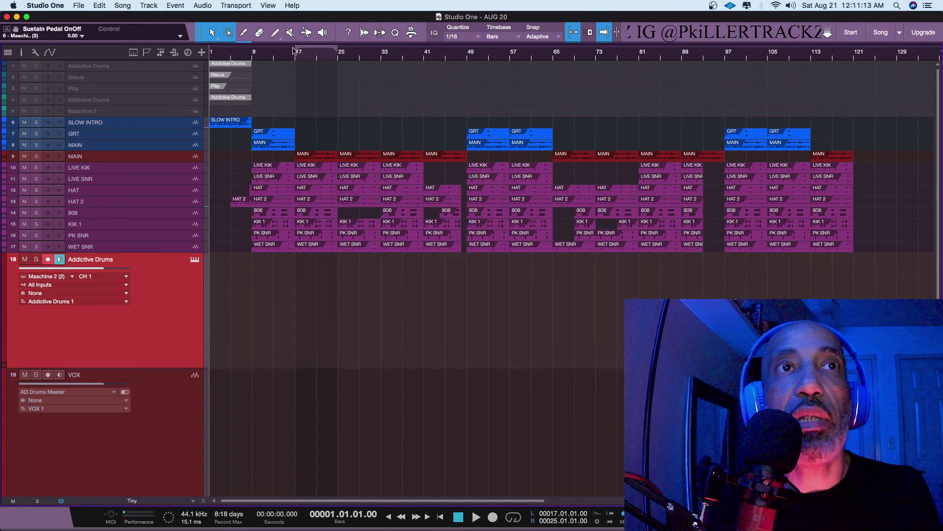
drag(294, 48, 211, 49)
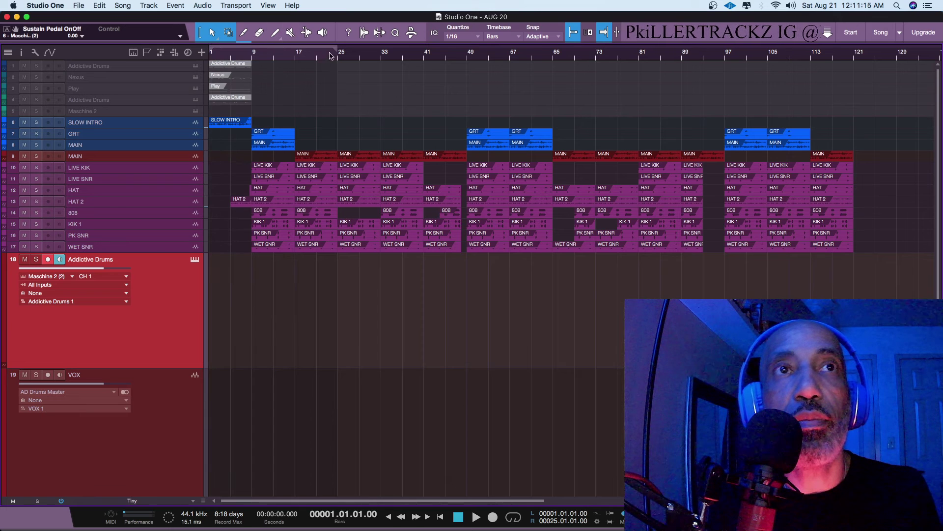
drag(335, 50, 843, 58)
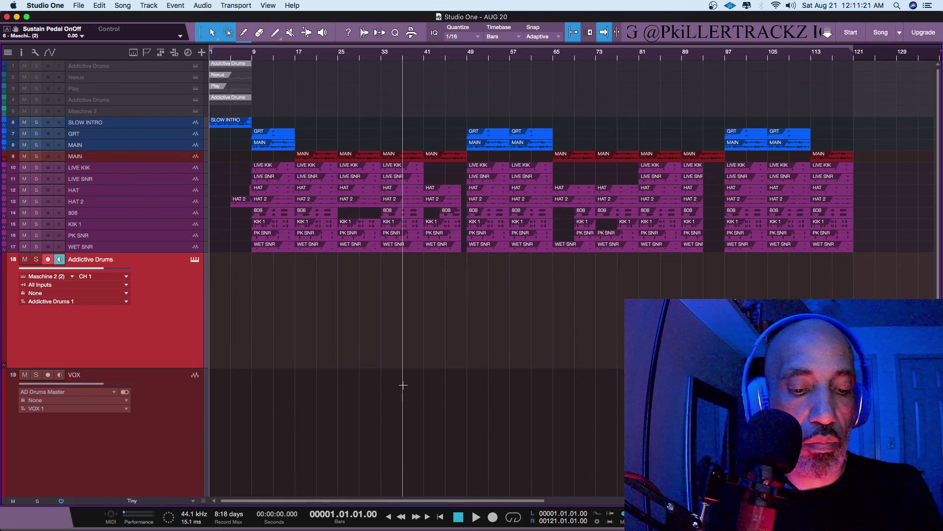
Reopen Maschine 2 and record live Addictive Drums fills into Pattern 1 while playing the song from bar 1
click(195, 259)
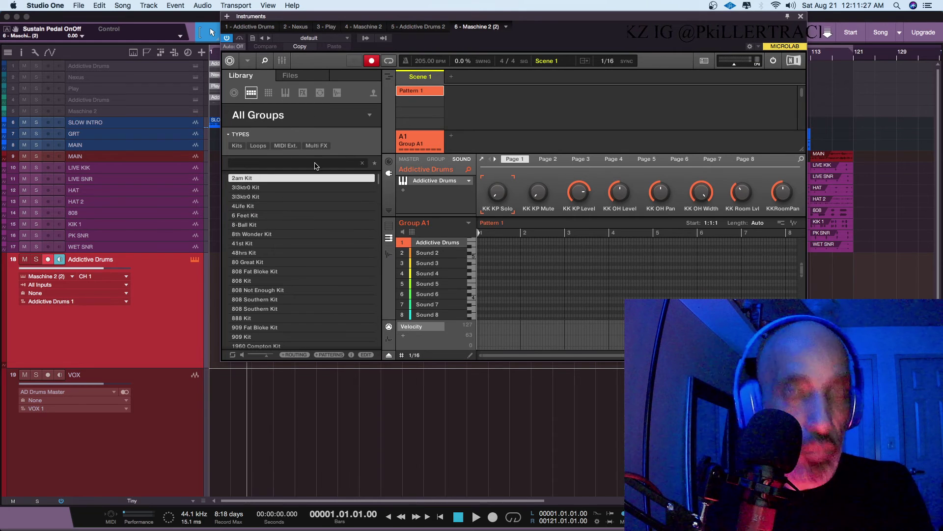
key(space)
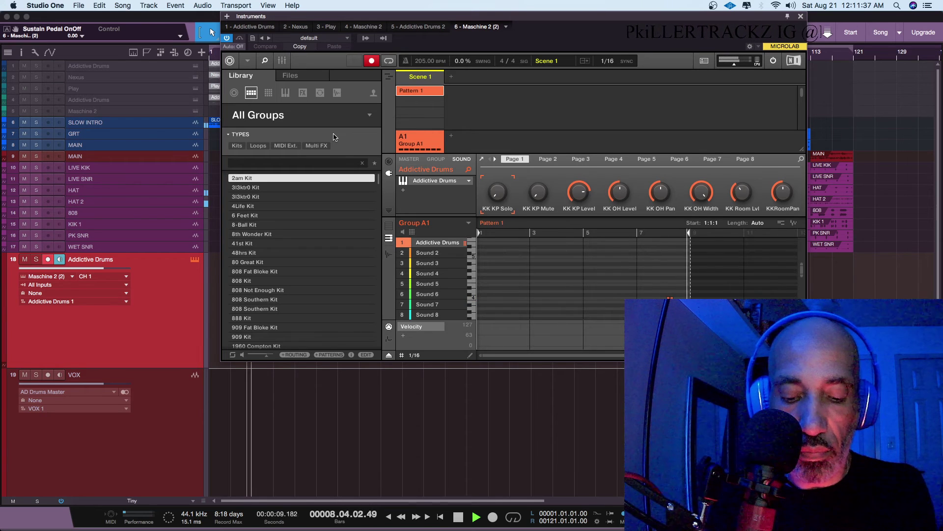
key(space)
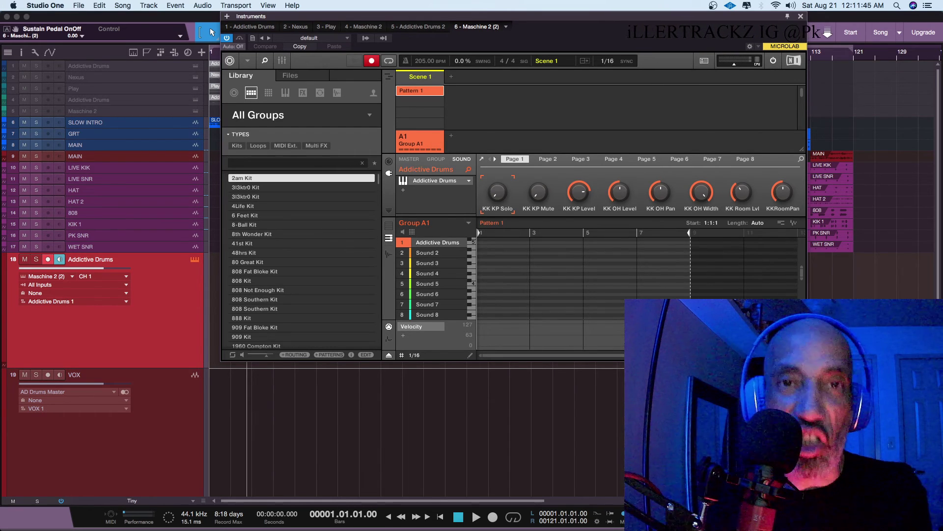
key(space)
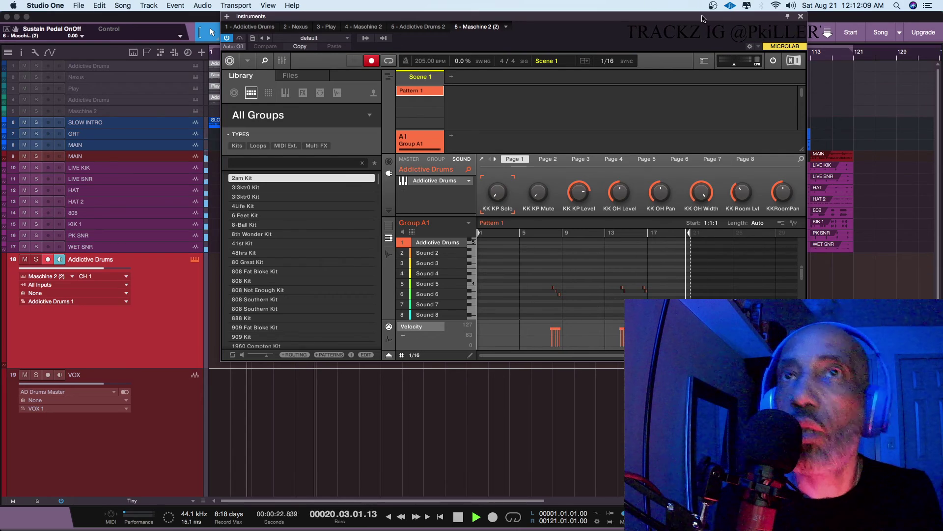
drag(702, 24, 728, 387)
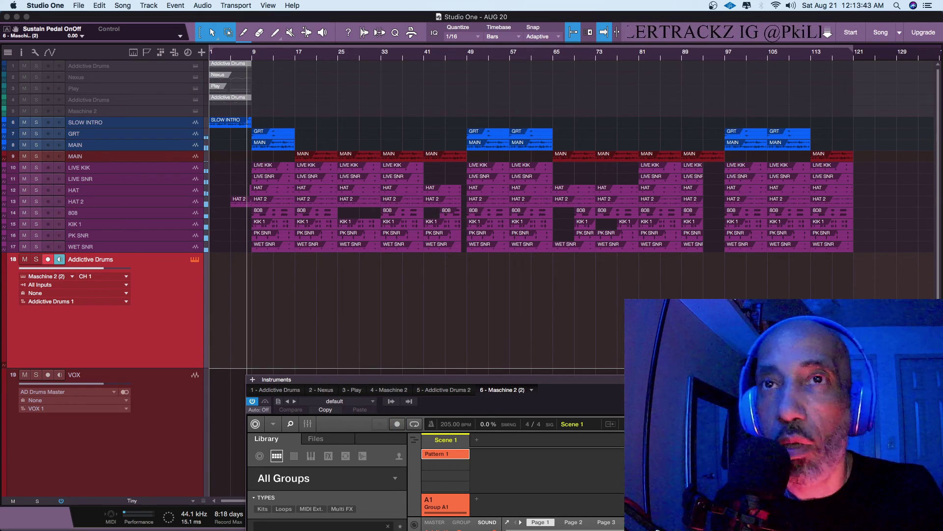
drag(709, 379, 709, 5)
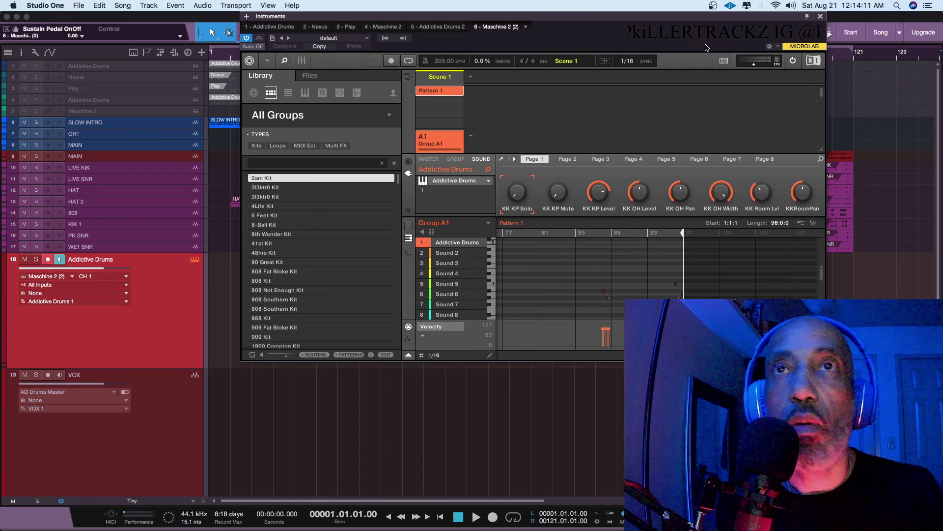
Move the Maschine 2 window clear of the later bars and play from bar 80 to review the last recorded fills
drag(691, 21, 639, 74)
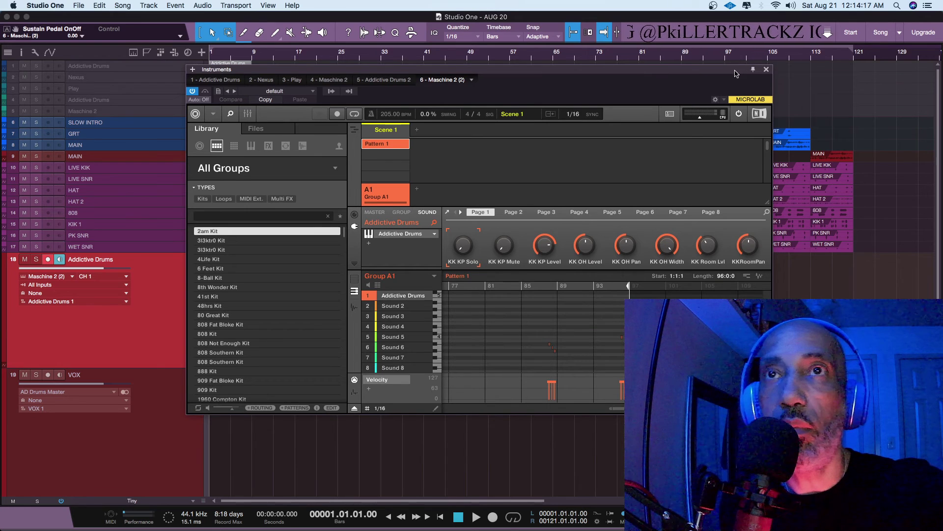
drag(737, 74, 569, 76)
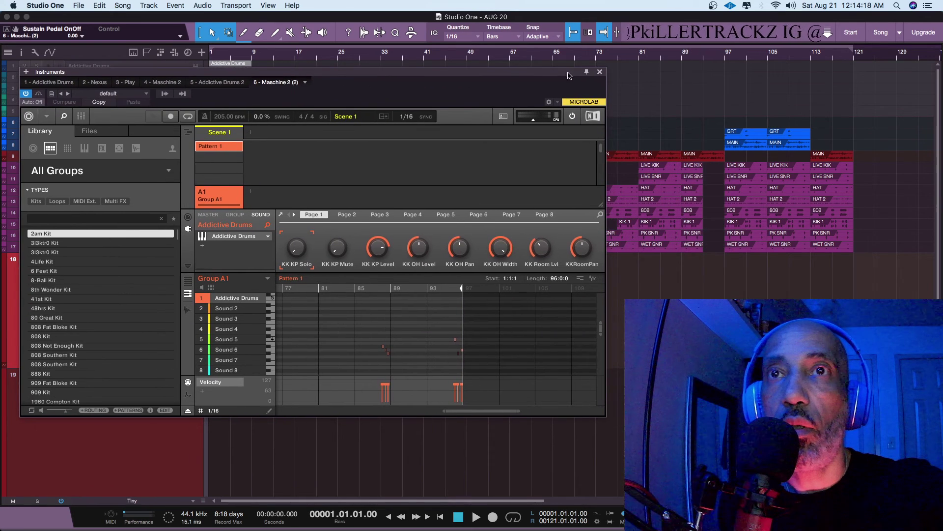
click(637, 52)
key(space)
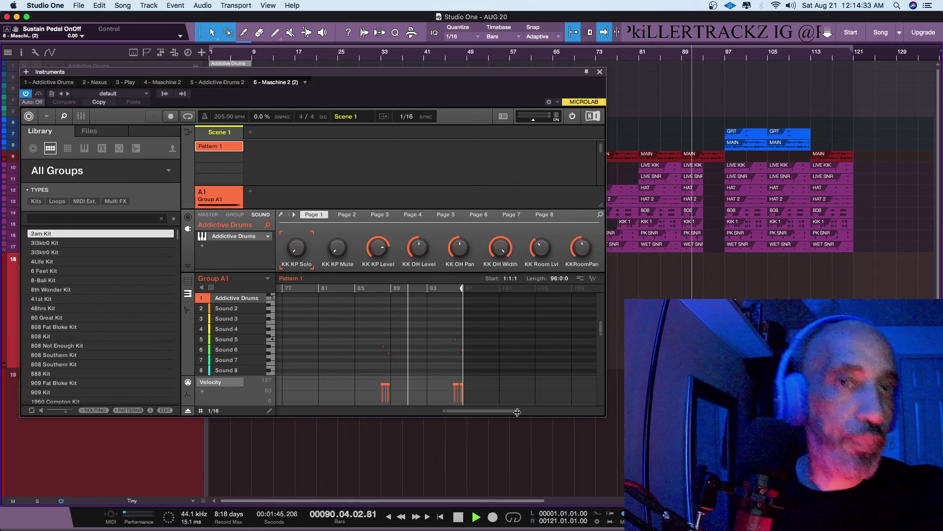
drag(519, 410, 485, 413)
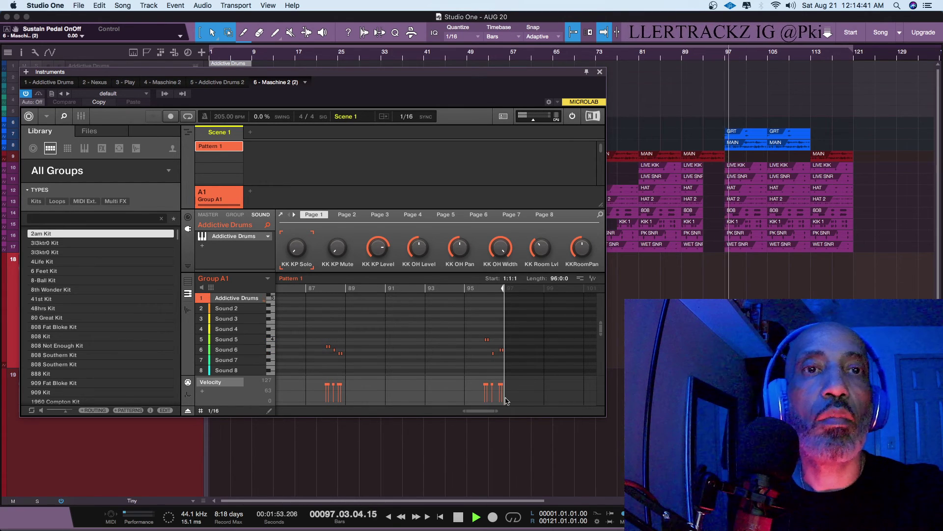
key(space)
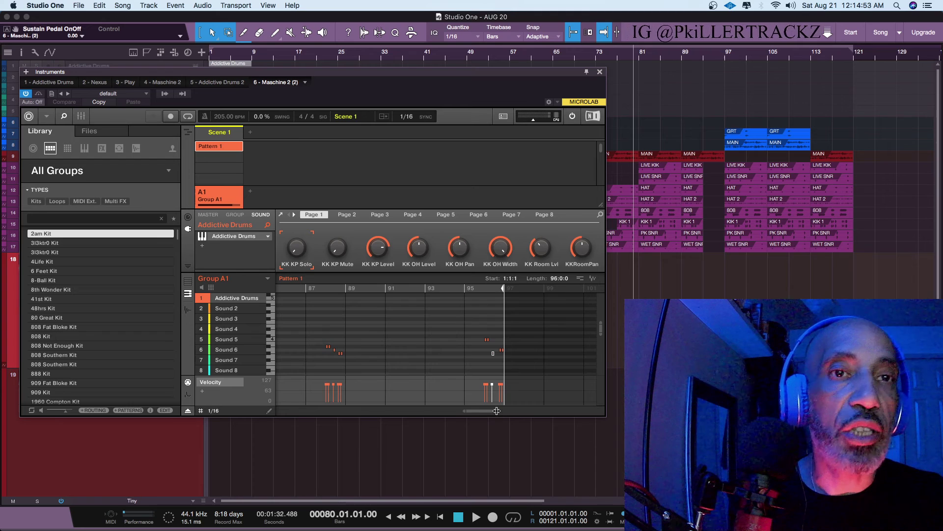
Zoom in on the fill in bar 96 of Pattern 1 and shift its fourth note slightly earlier
mouse_move(496, 410)
mouse_down()
mouse_move(475, 415)
mouse_move(487, 413)
mouse_up()
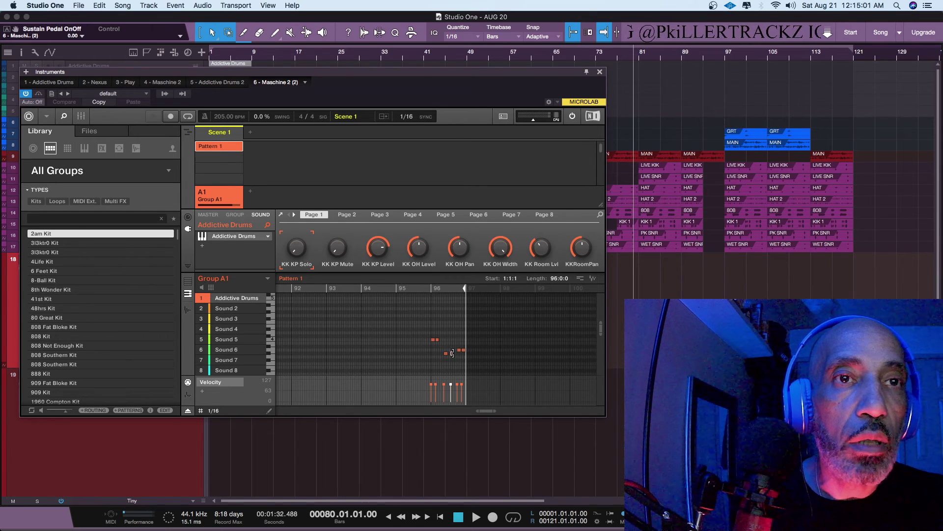
scroll(458, 357, down, 1)
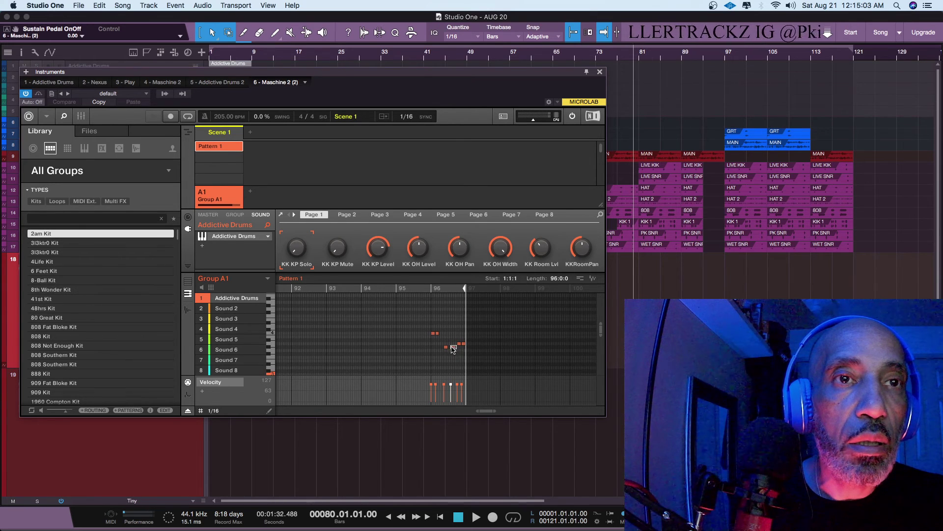
drag(453, 350, 451, 349)
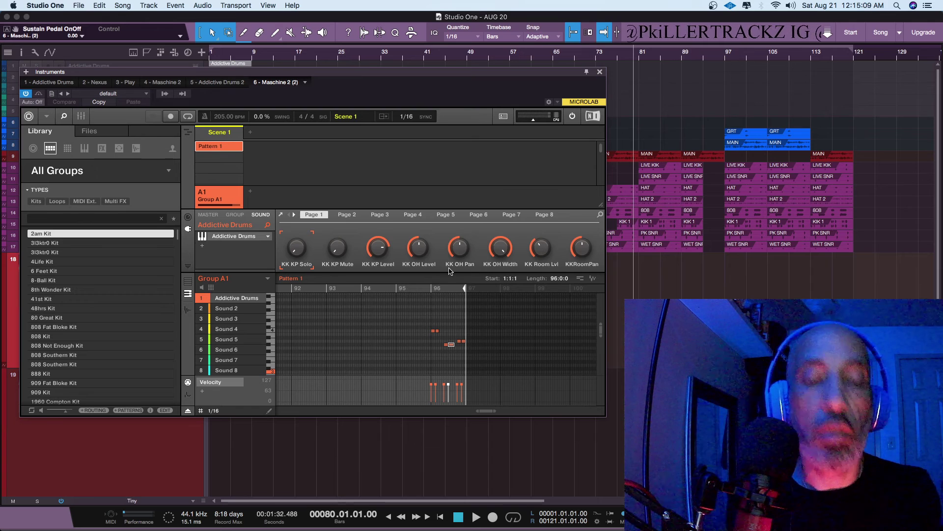
Play the song from bar 80 and skip ahead to the bars before bar 97 to check the edited fill
key(space)
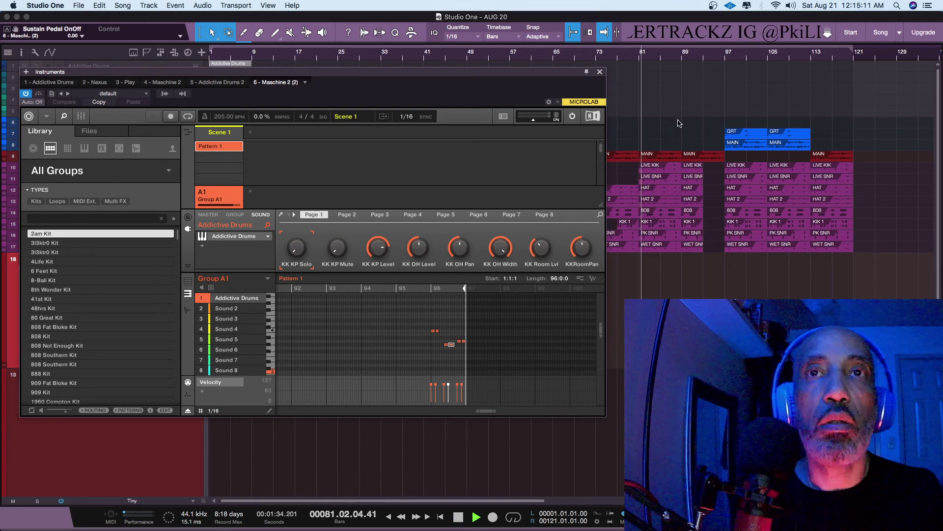
click(681, 55)
click(710, 56)
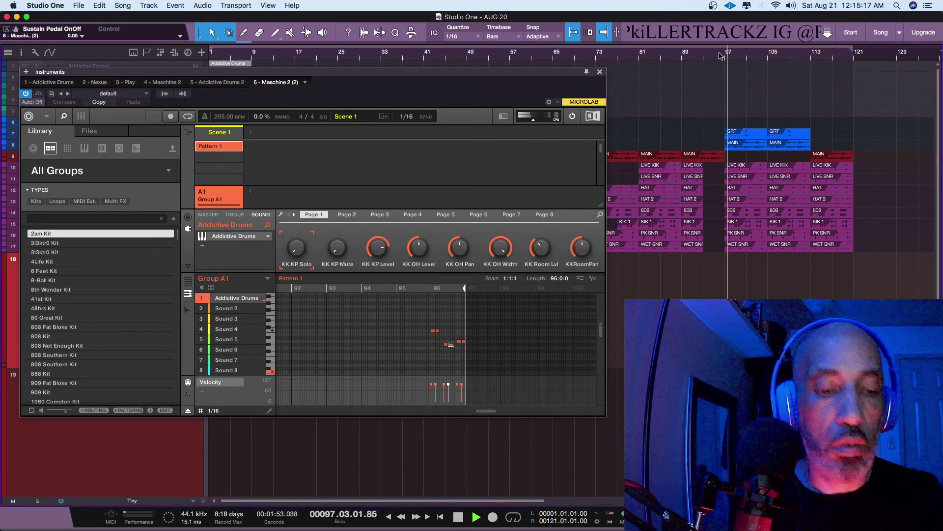
key(space)
key(space)
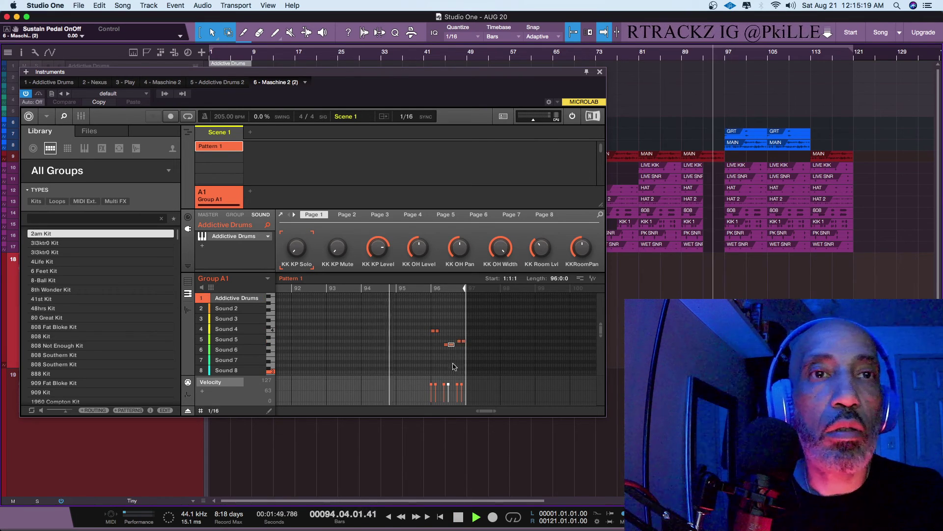
Shift the fourth note of the bar 96 fill in Pattern 1 slightly earlier while replaying that section
mouse_move(495, 410)
mouse_down()
mouse_move(482, 406)
mouse_move(492, 412)
mouse_up()
key(space)
key(space)
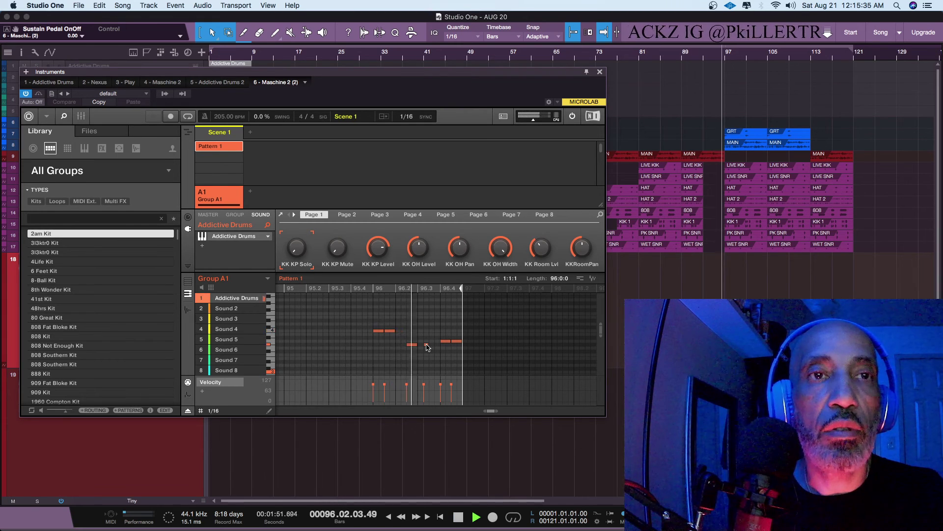
key(space)
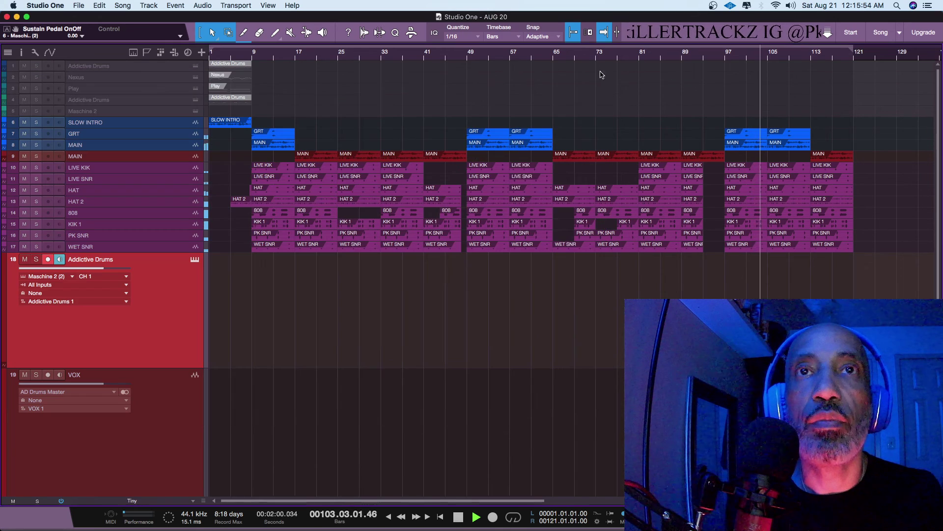
Save the AUG 20 song and return the playhead to bar 1
click(600, 72)
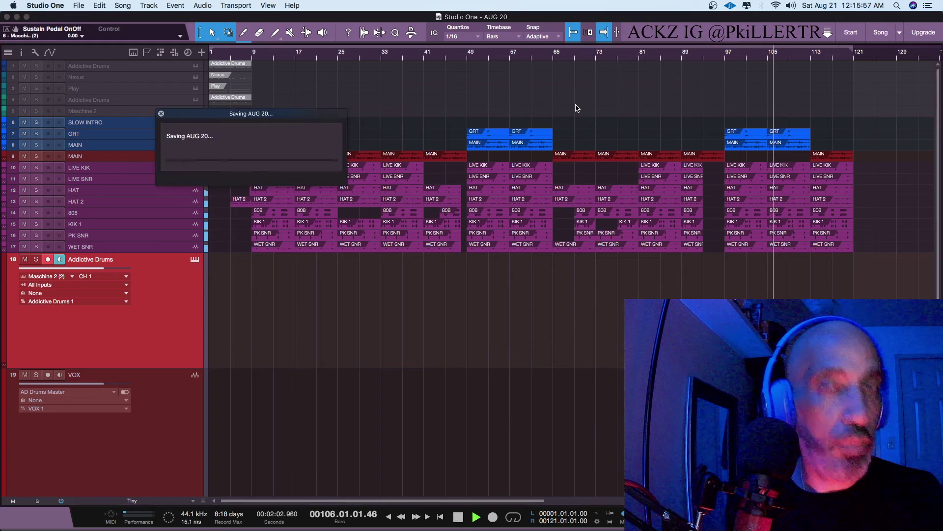
key(space)
key(comma)
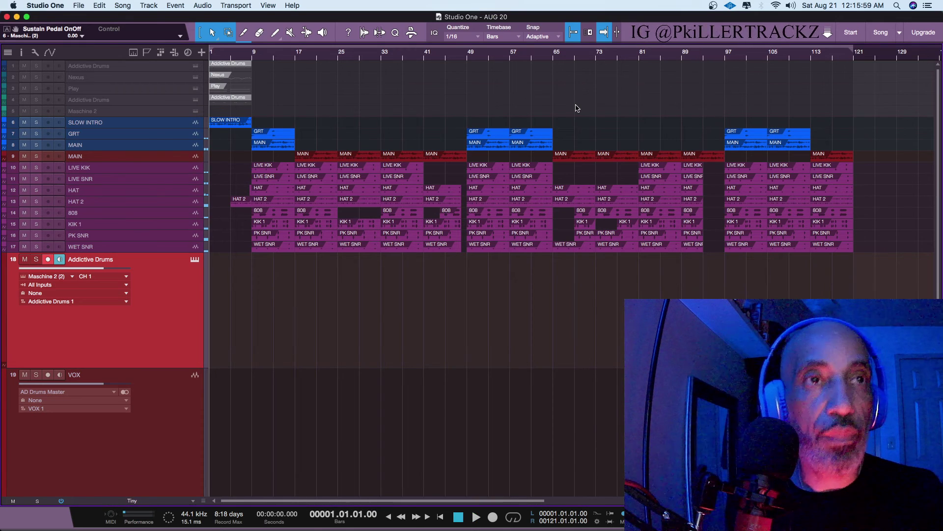
key(space)
key(space)
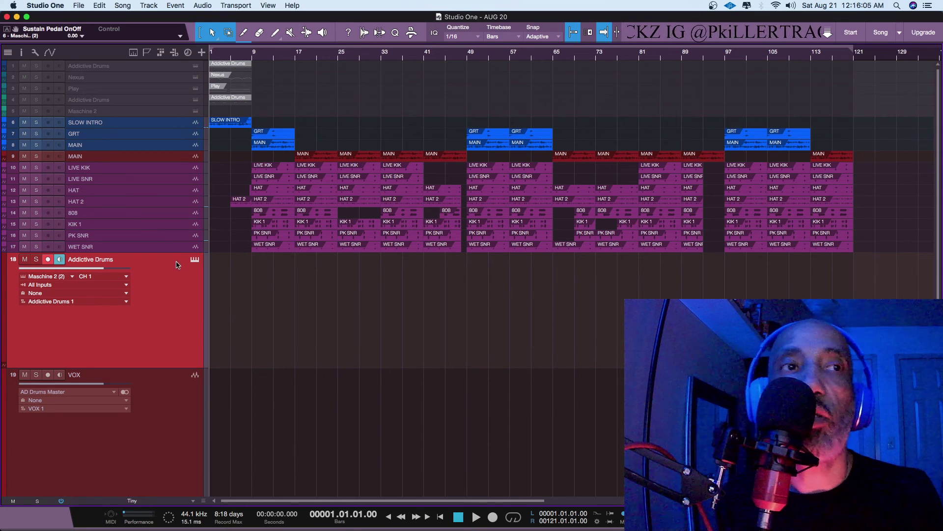
Reopen the Maschine 2 window, move it clear of the track list and remove the VOX track
click(195, 260)
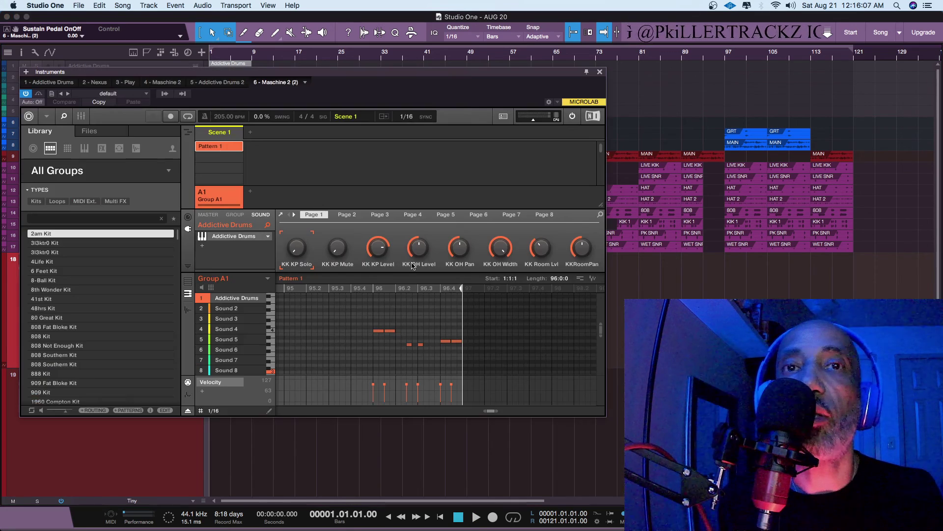
drag(412, 73, 671, 4)
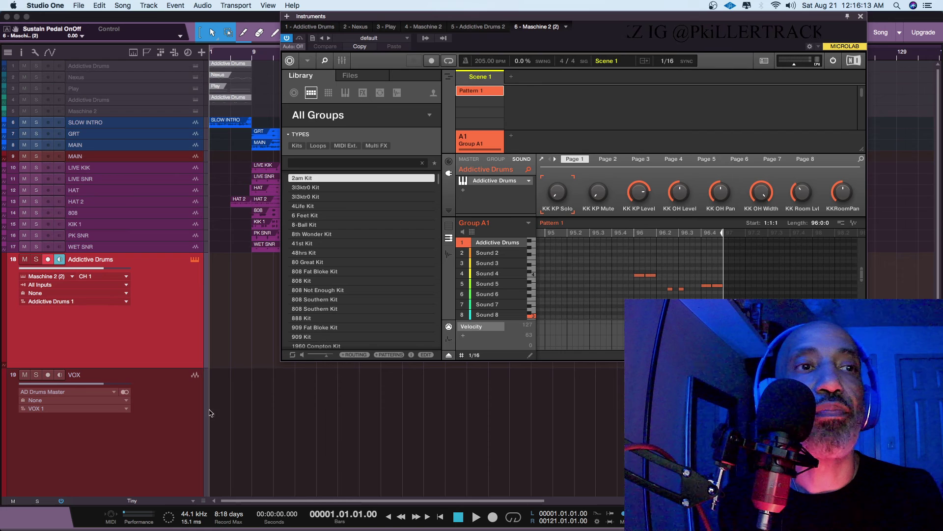
right_click(182, 426)
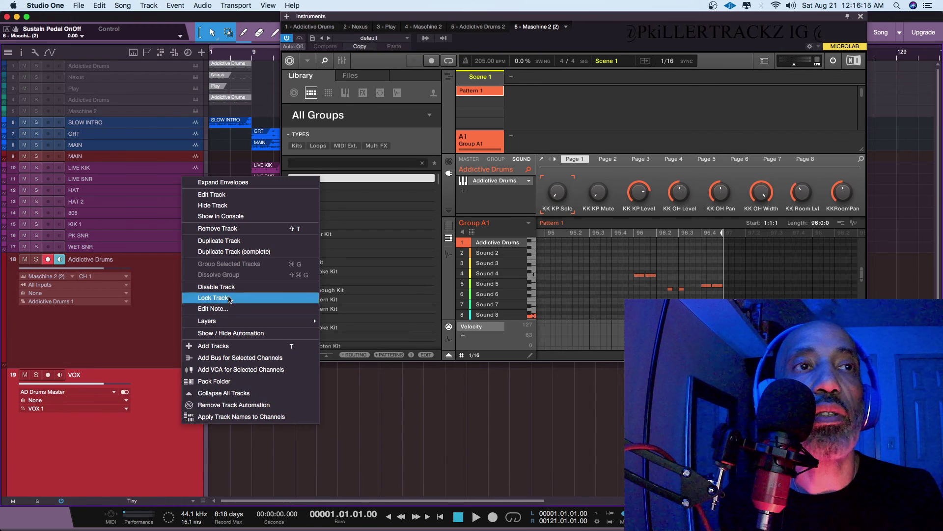
click(234, 229)
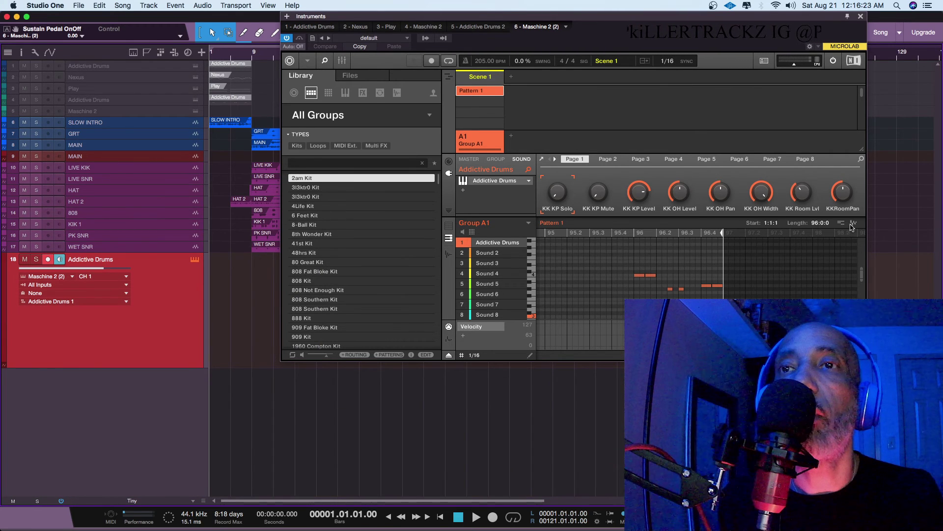
Export Pattern 1 from Maschine 2 as audio onto a new track above the Addictive Drums track and close the instrument window
drag(852, 226, 854, 225)
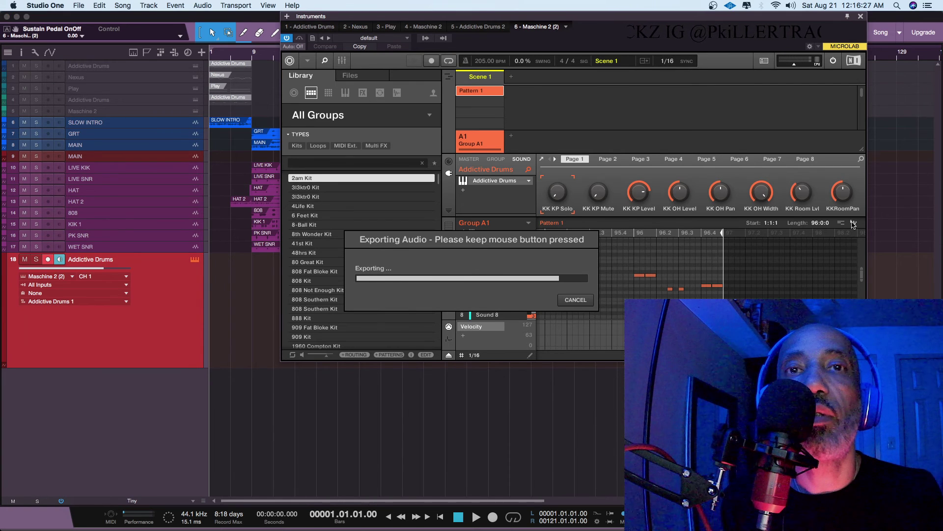
drag(854, 225, 192, 263)
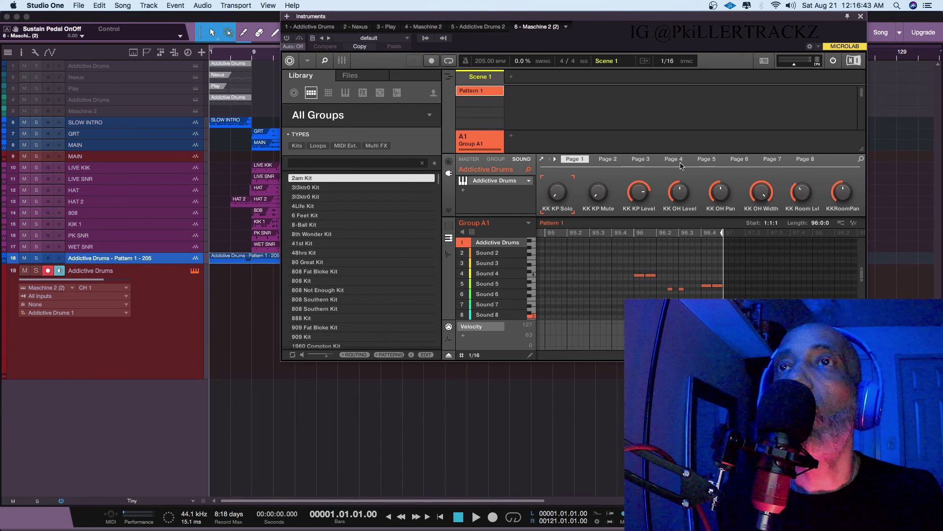
click(861, 17)
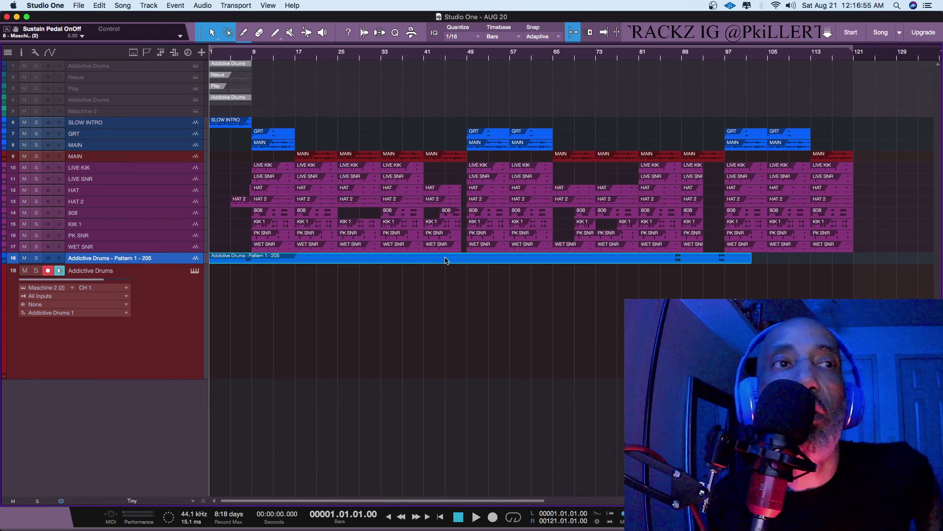
Enlarge the Addictive Drums - Pattern 1 - 205 audio track and play the song from bar 1 to review the exported fill
drag(168, 264, 204, 354)
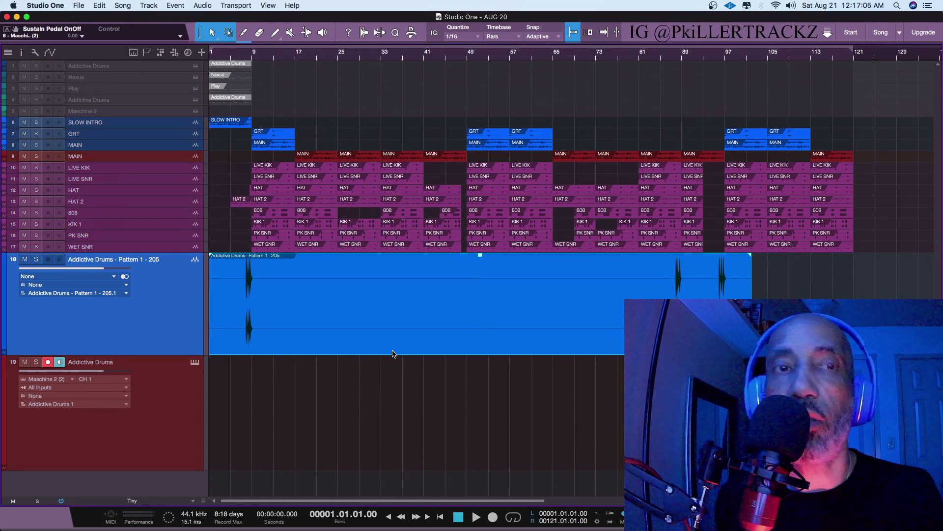
key(w)
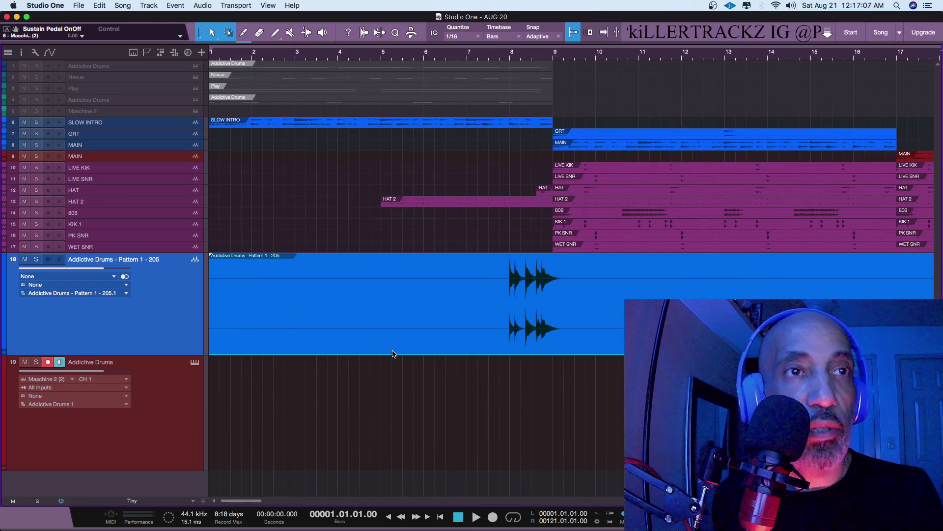
key(space)
key(e)
key(e)
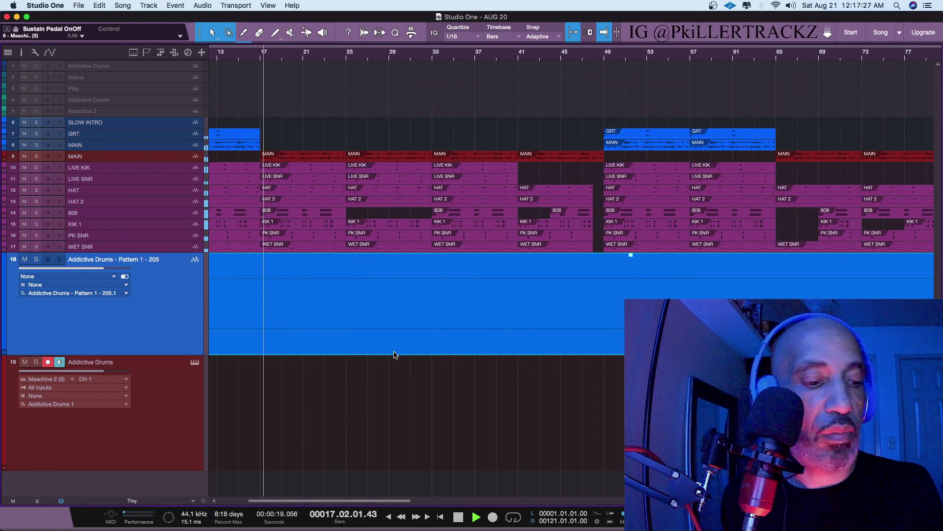
key(space)
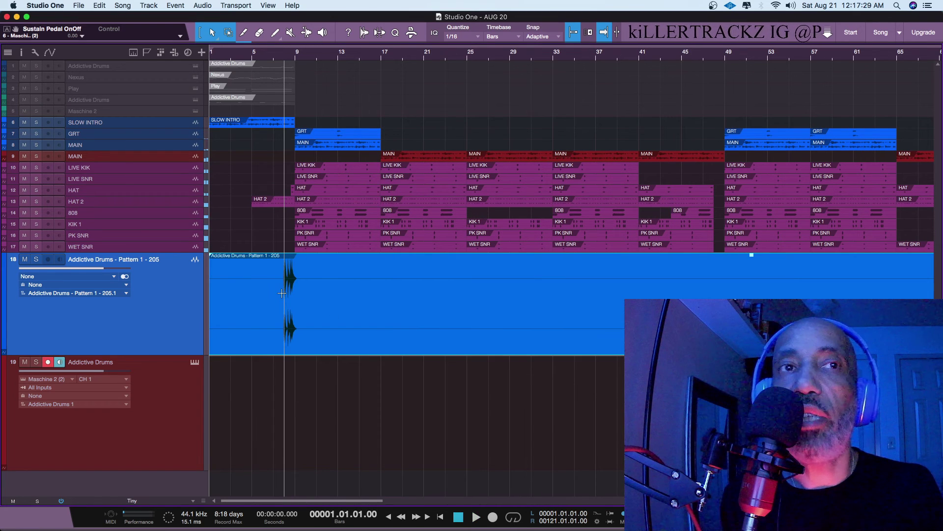
Split the exported drum audio at bars 8 and 11 and duplicate the fill section between them
click(283, 292)
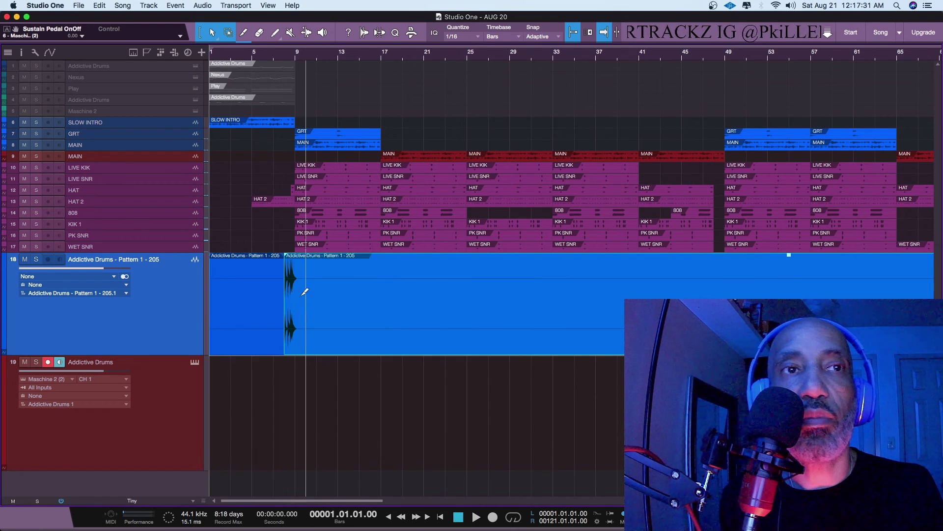
alt+click(316, 290)
click(305, 320)
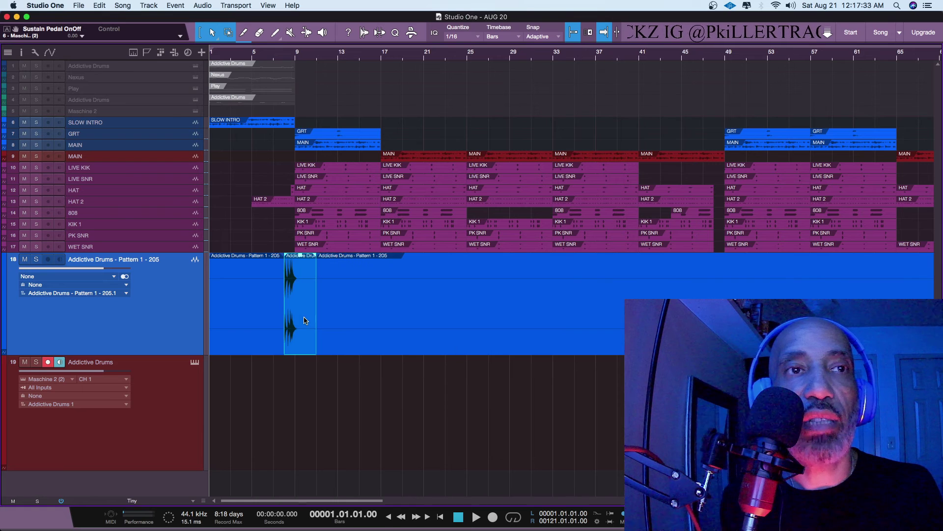
key(d)
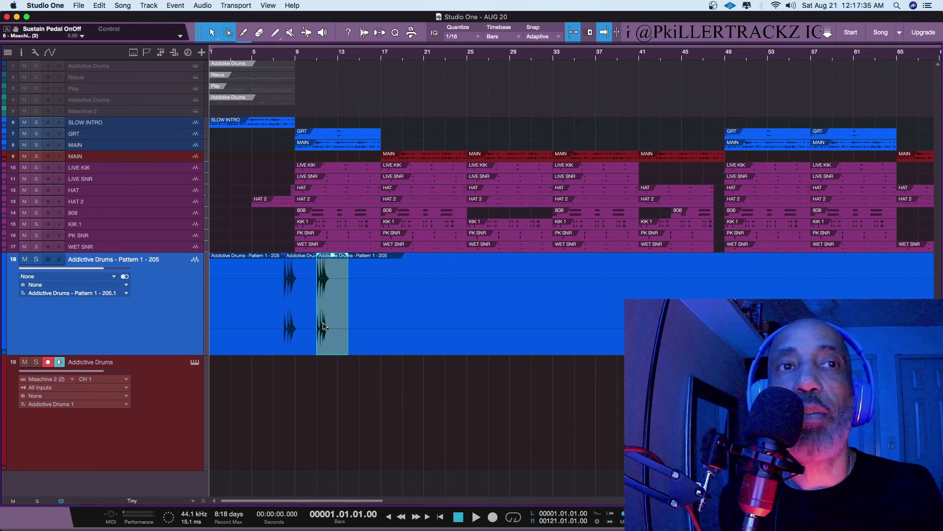
Clear the silent drum audio from bar 14 by splitting it at bar 18, deleting the short piece and trimming the rest to start at bar 29
click(405, 327)
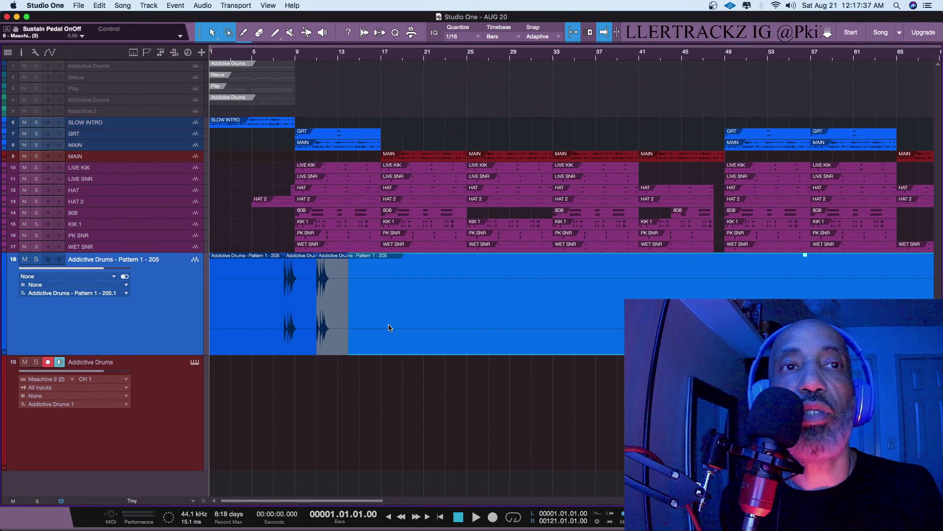
alt+click(391, 317)
click(385, 320)
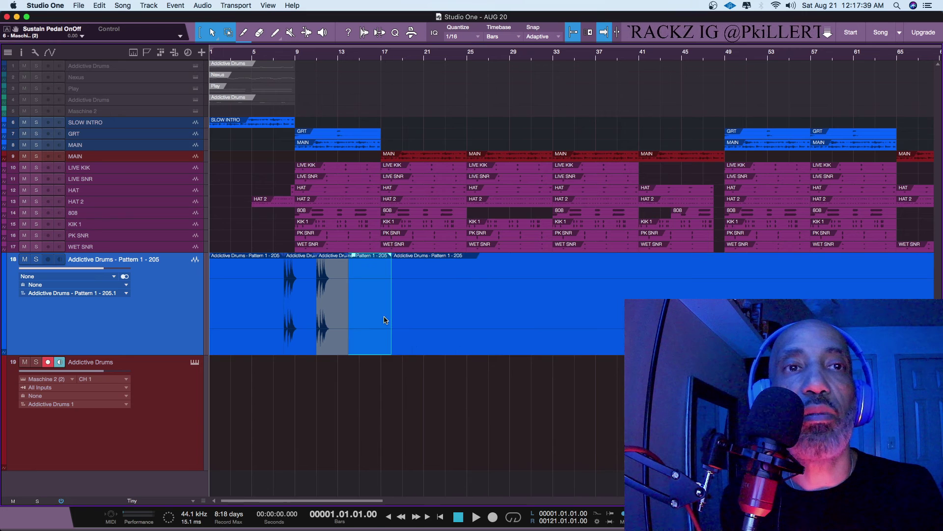
key(Delete)
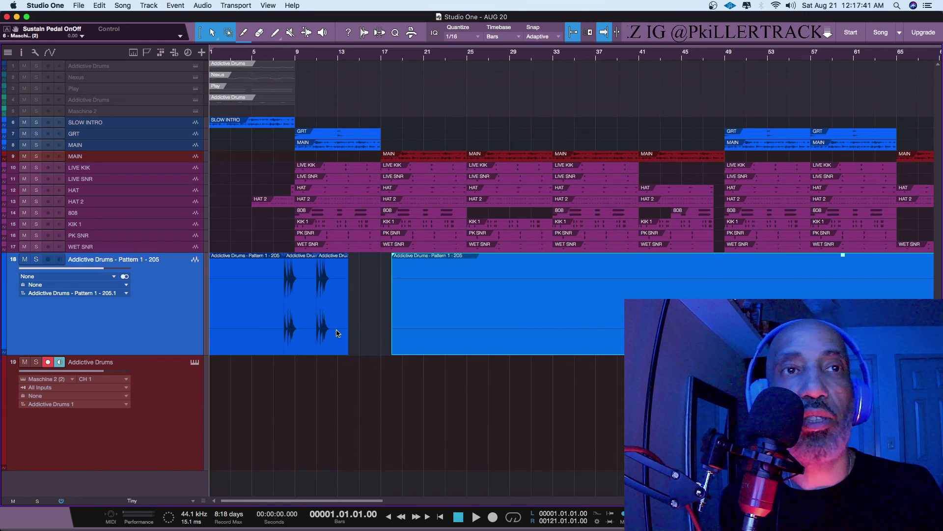
drag(392, 327, 511, 330)
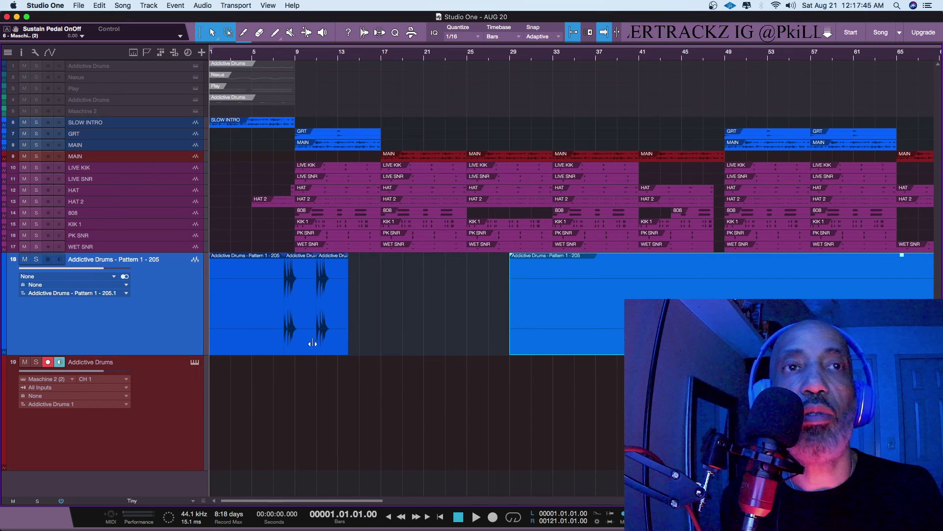
Move the duplicated drum fill so that it starts at bar 16
drag(331, 344, 357, 343)
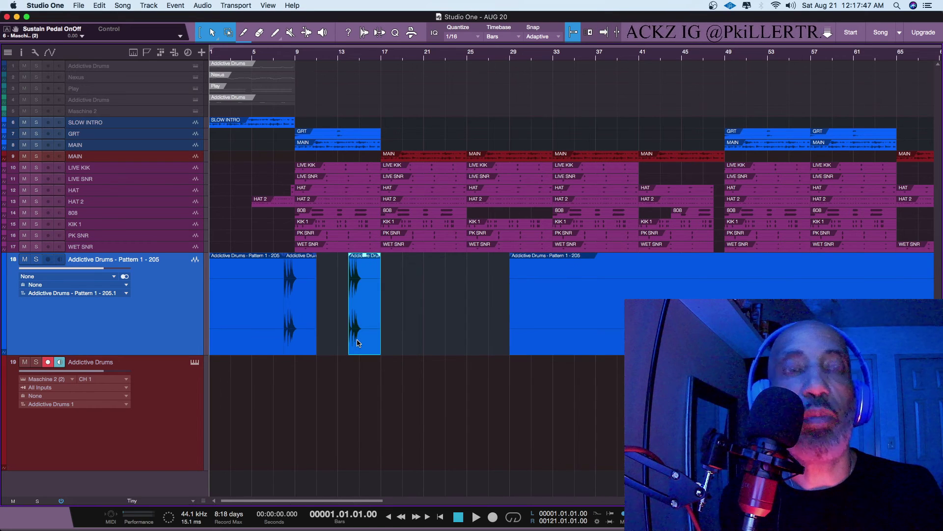
key(e)
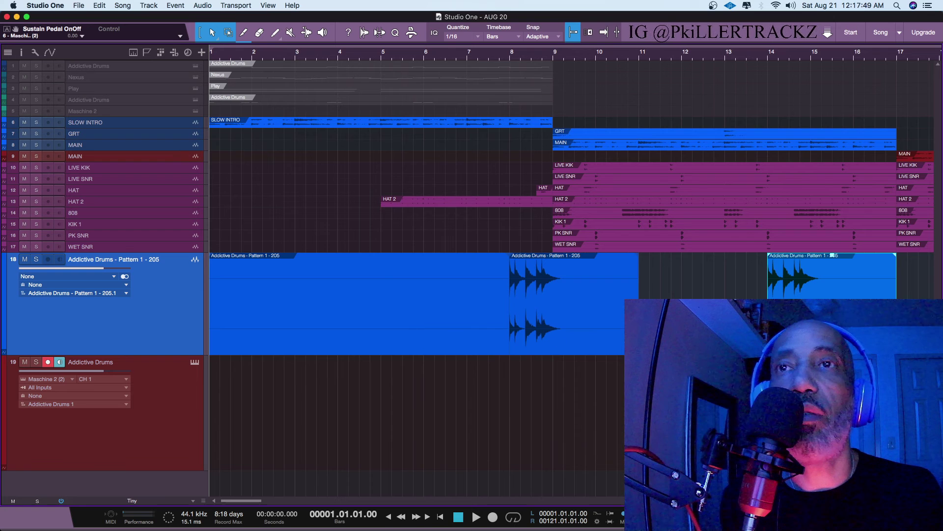
key(super+z)
key(super+shift+z)
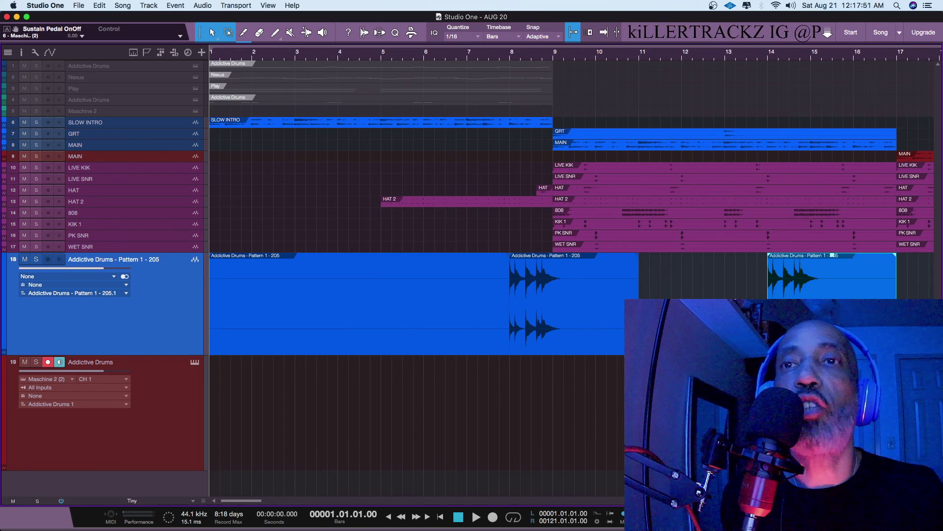
key(d)
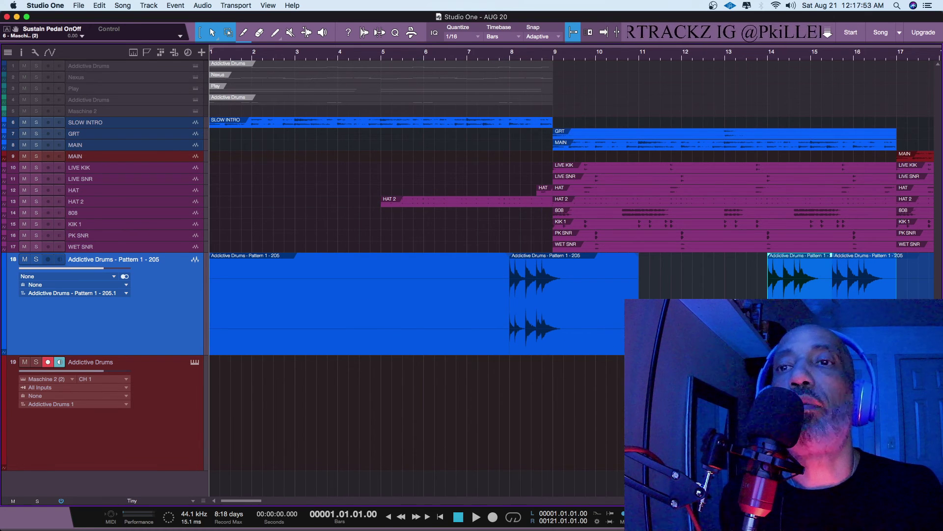
key(alt+Right)
key(alt+Right)
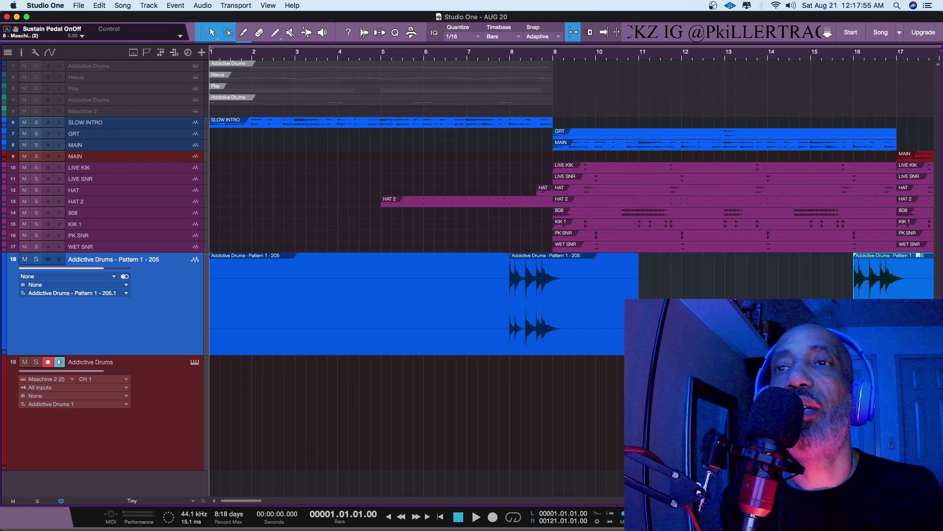
Play from just before bar 16 to check the timing of the moved fill
key(space)
key(space)
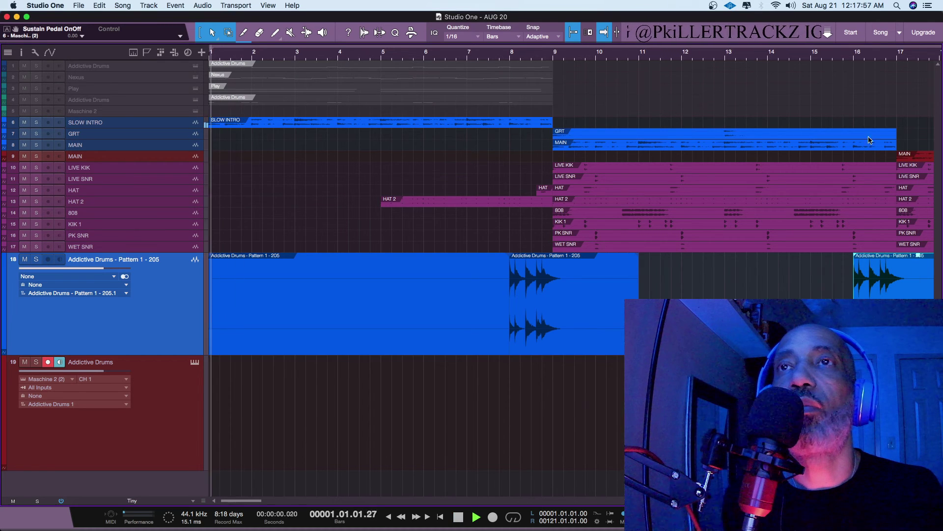
click(845, 60)
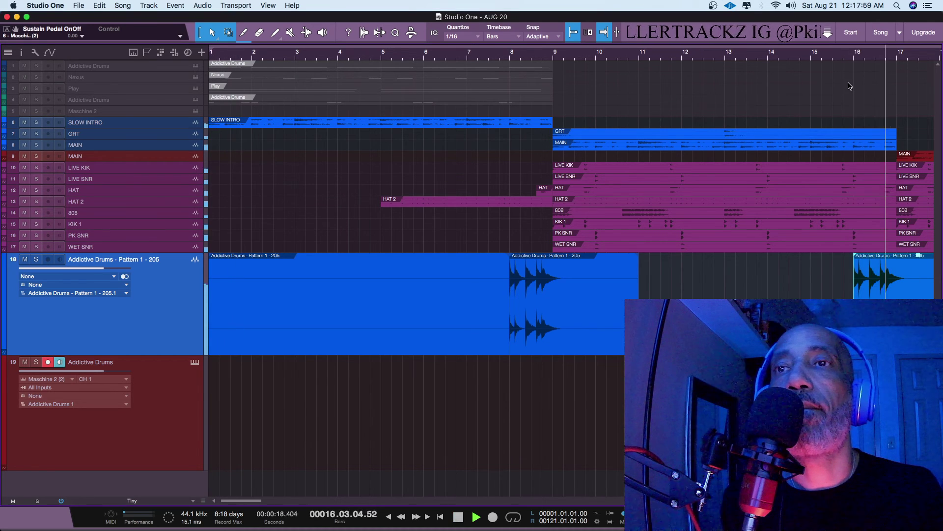
key(space)
key(w)
key(w)
key(w)
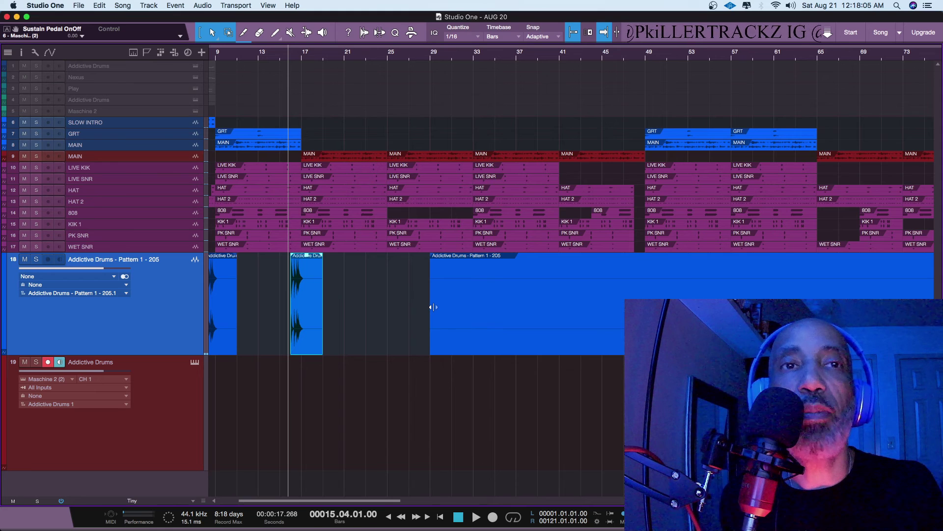
key(w)
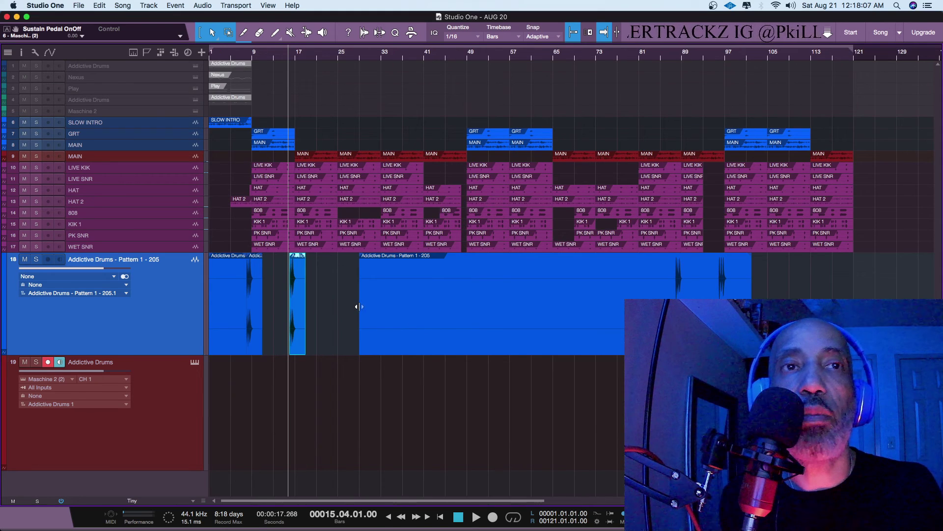
Trim the remaining drum audio to start at about bar 78 and play the arrangement from the beginning to check the fills
drag(357, 306, 621, 306)
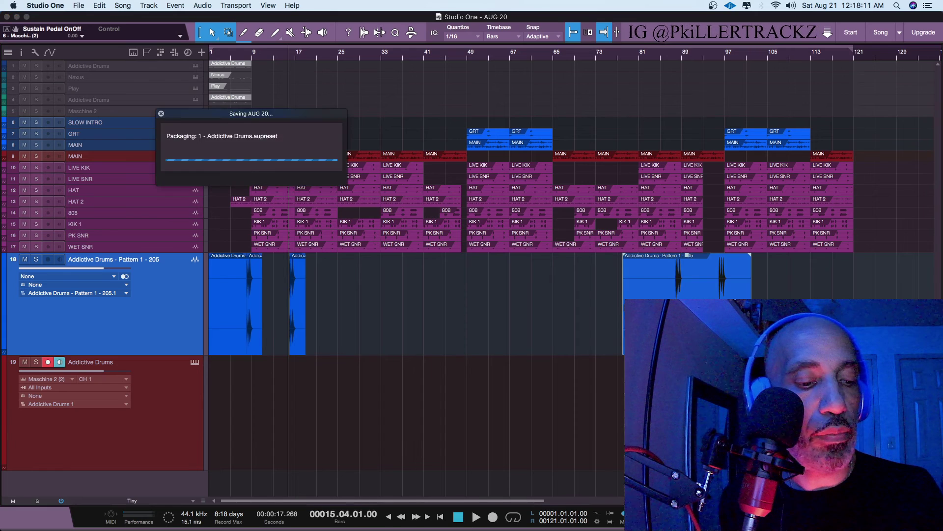
key(comma)
key(space)
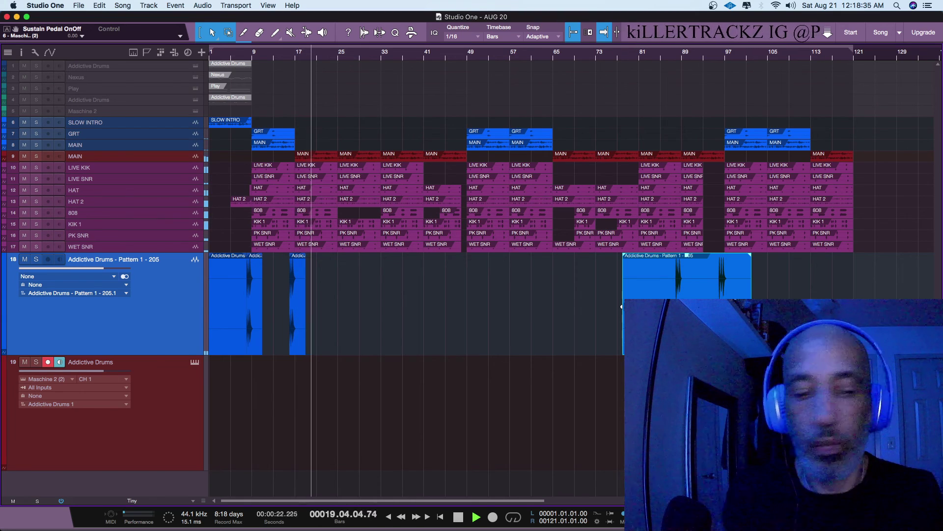
key(space)
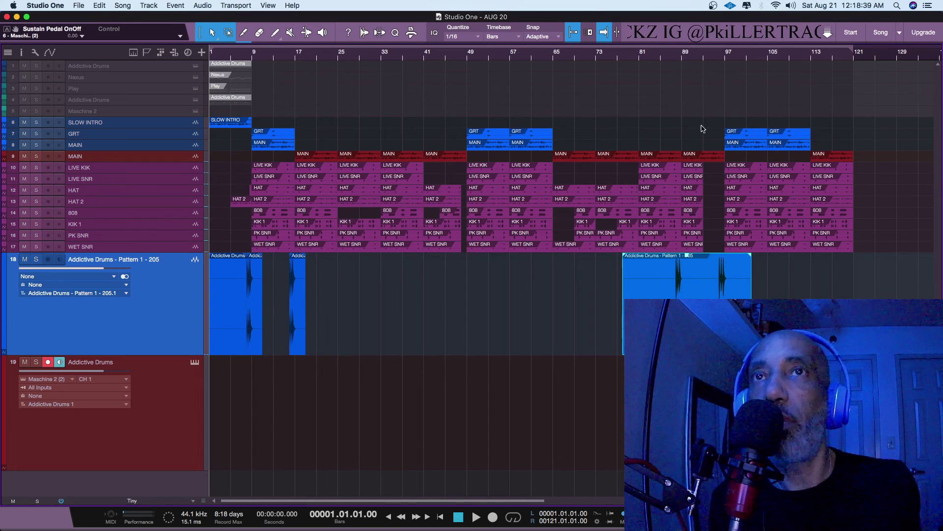
Stop the screen recording in OBS and end the live stream
click(713, 6)
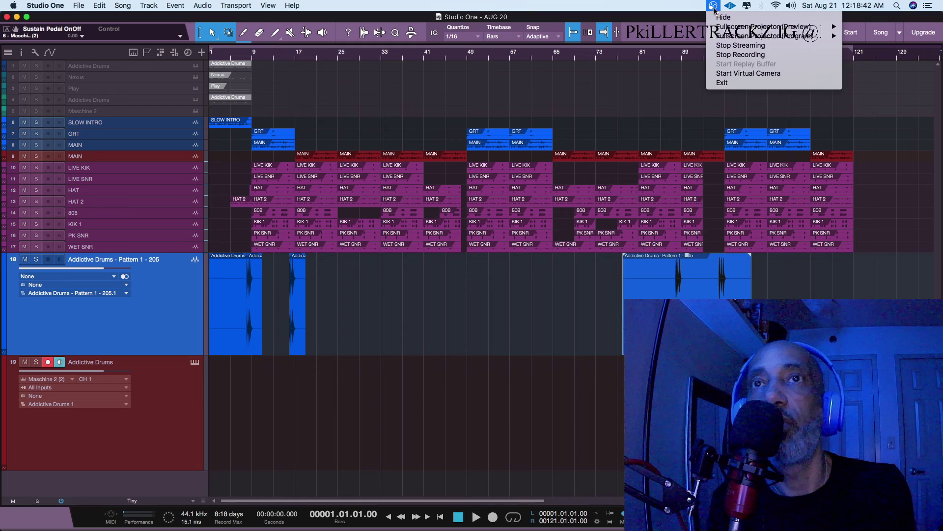
click(729, 55)
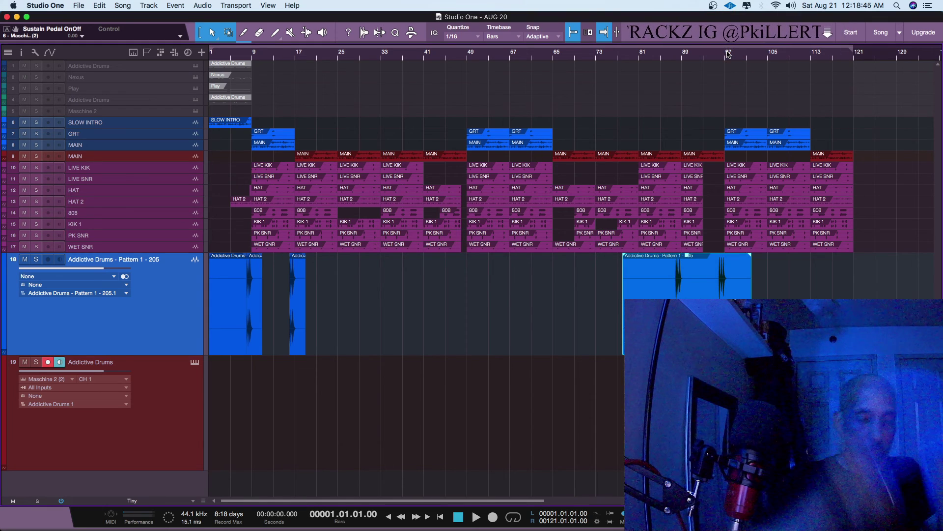
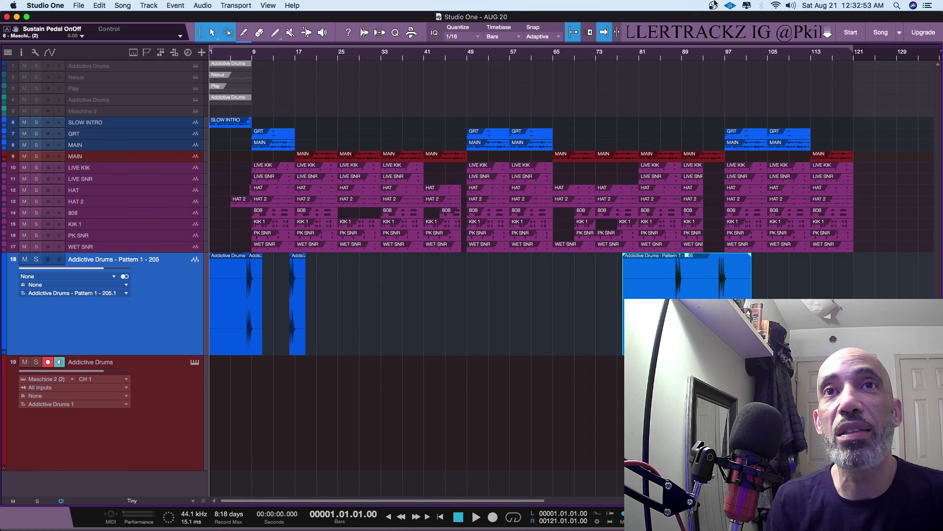
click(714, 6)
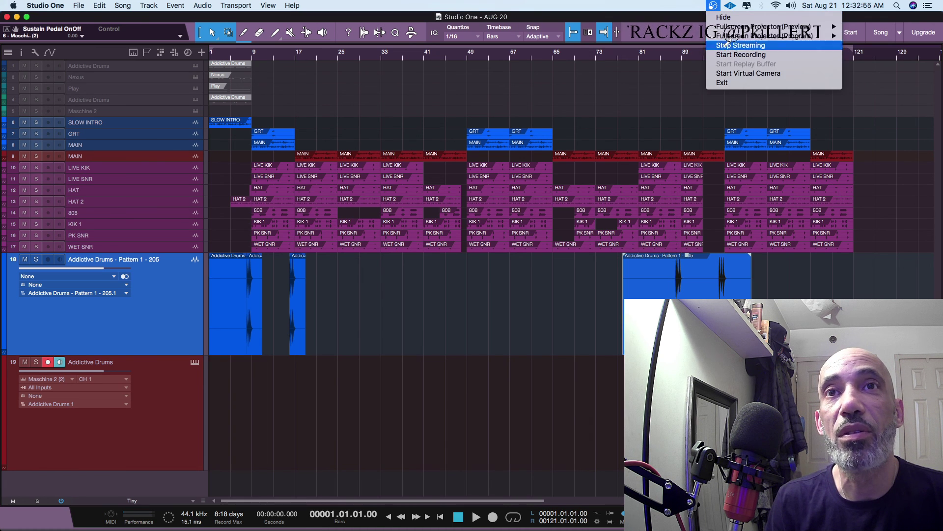